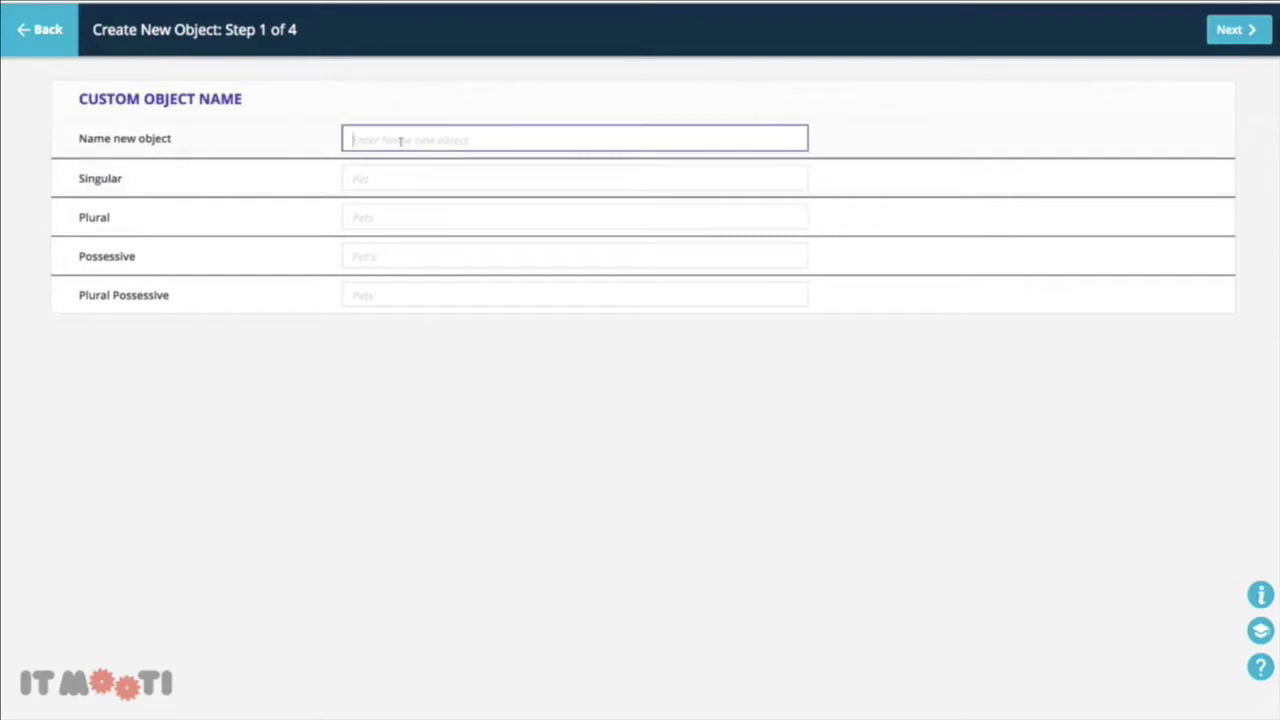
# Name the new custom object 'Company', auto-fill its singular and plural names, and continue
pyautogui.write('Company')
pyautogui.click(385, 178)
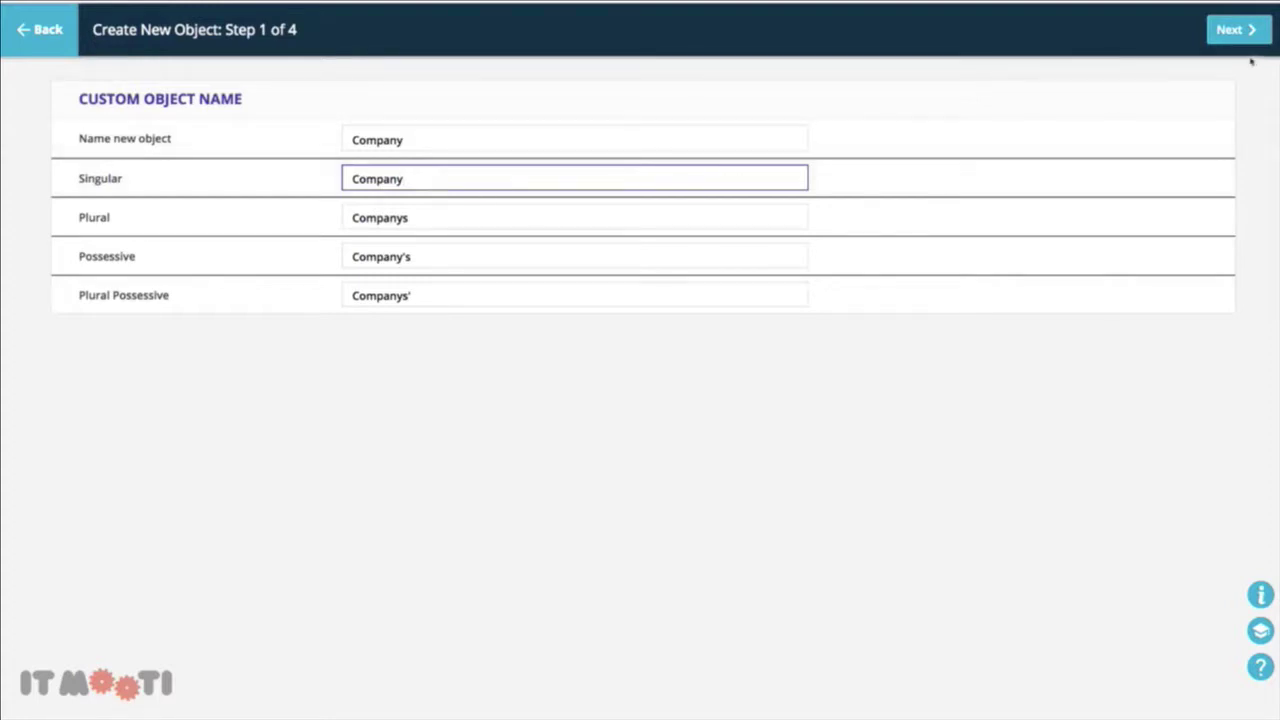
pyautogui.click(1234, 31)
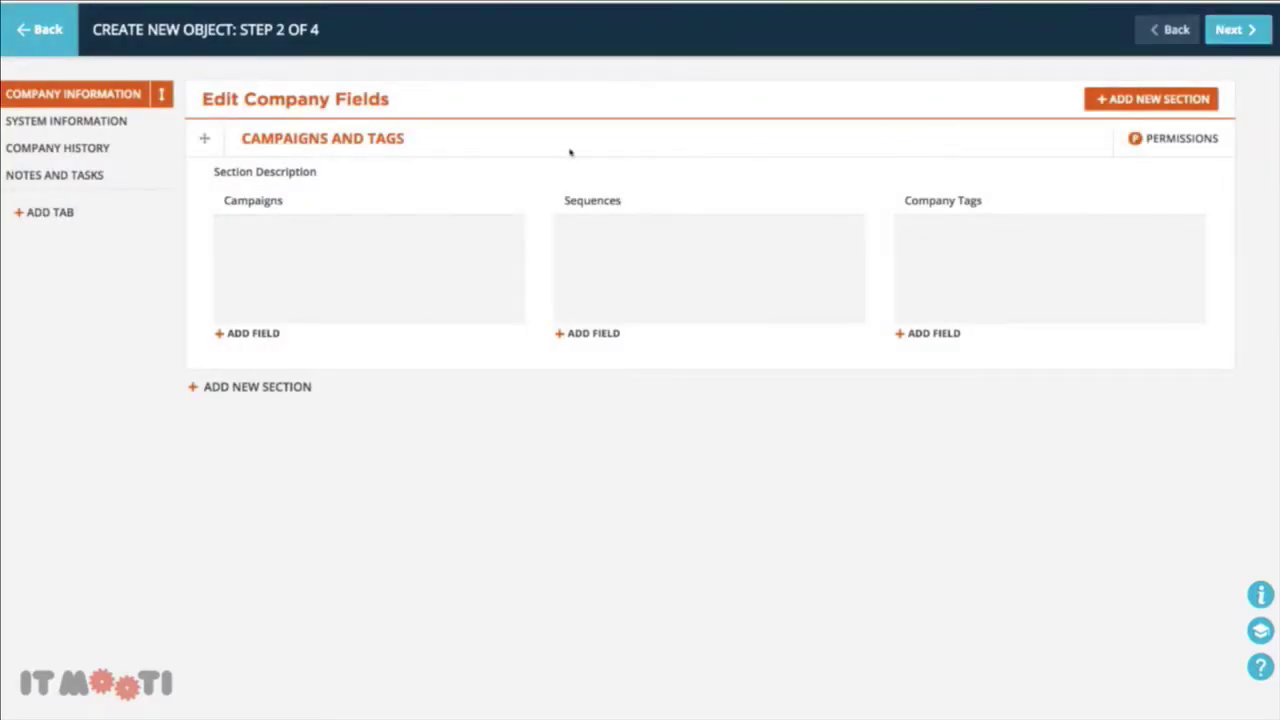
# Add a COMPANY INFORMATION section above Campaigns and Tags and start a new field in it
pyautogui.click(1160, 100)
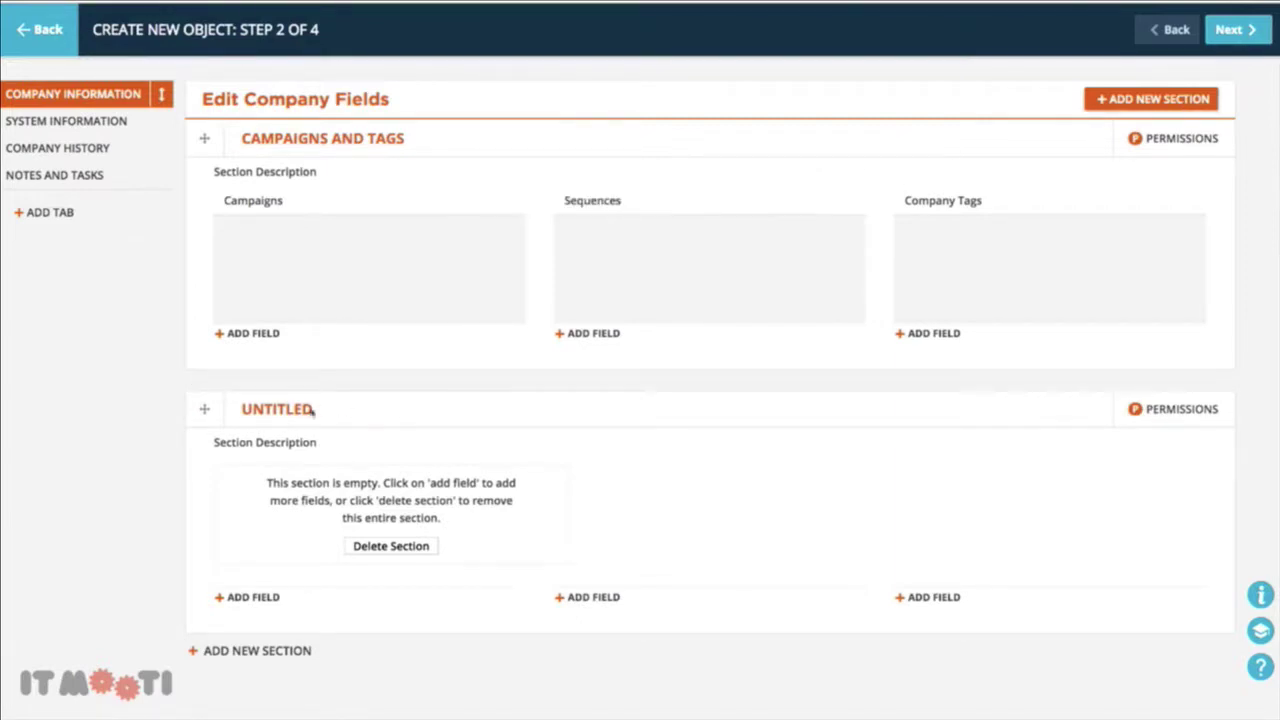
pyautogui.moveTo(200, 409); pyautogui.dragTo(308, 143)
pyautogui.click(300, 142)
pyautogui.write('C')
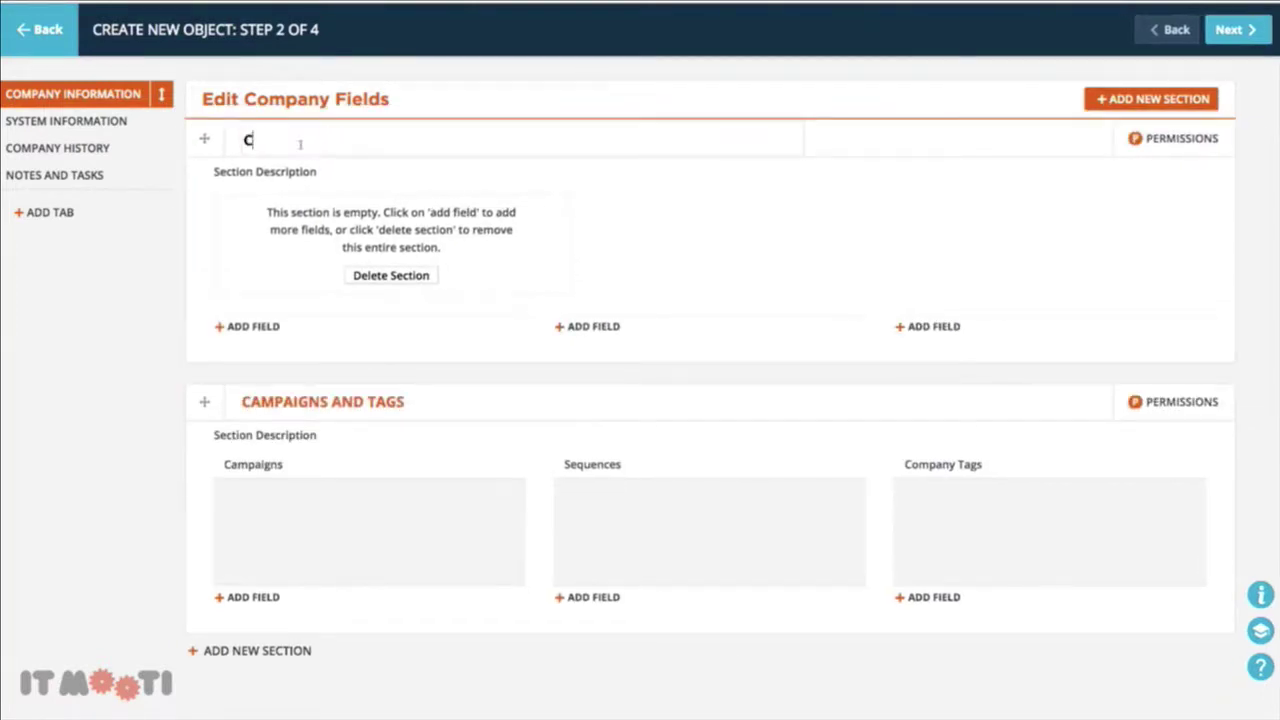
pyautogui.write('OMPANY I')
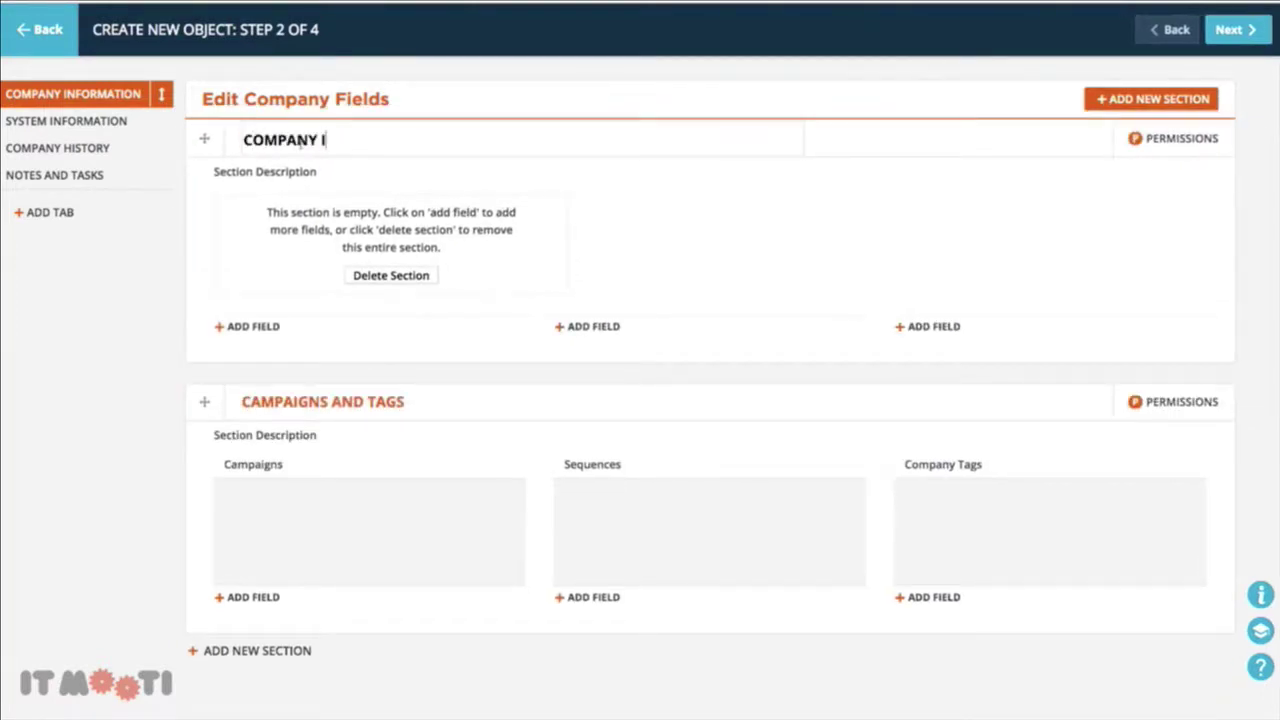
pyautogui.write('NFORMATION')
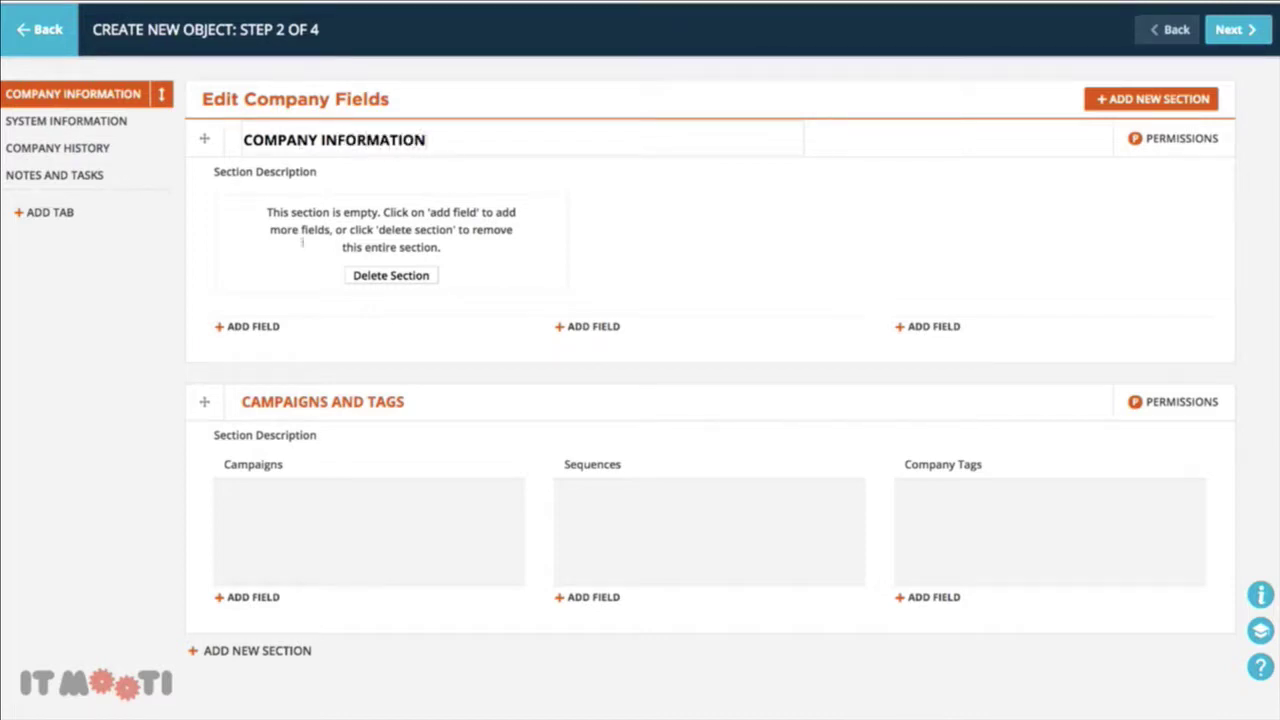
pyautogui.click(251, 328)
pyautogui.click(601, 241)
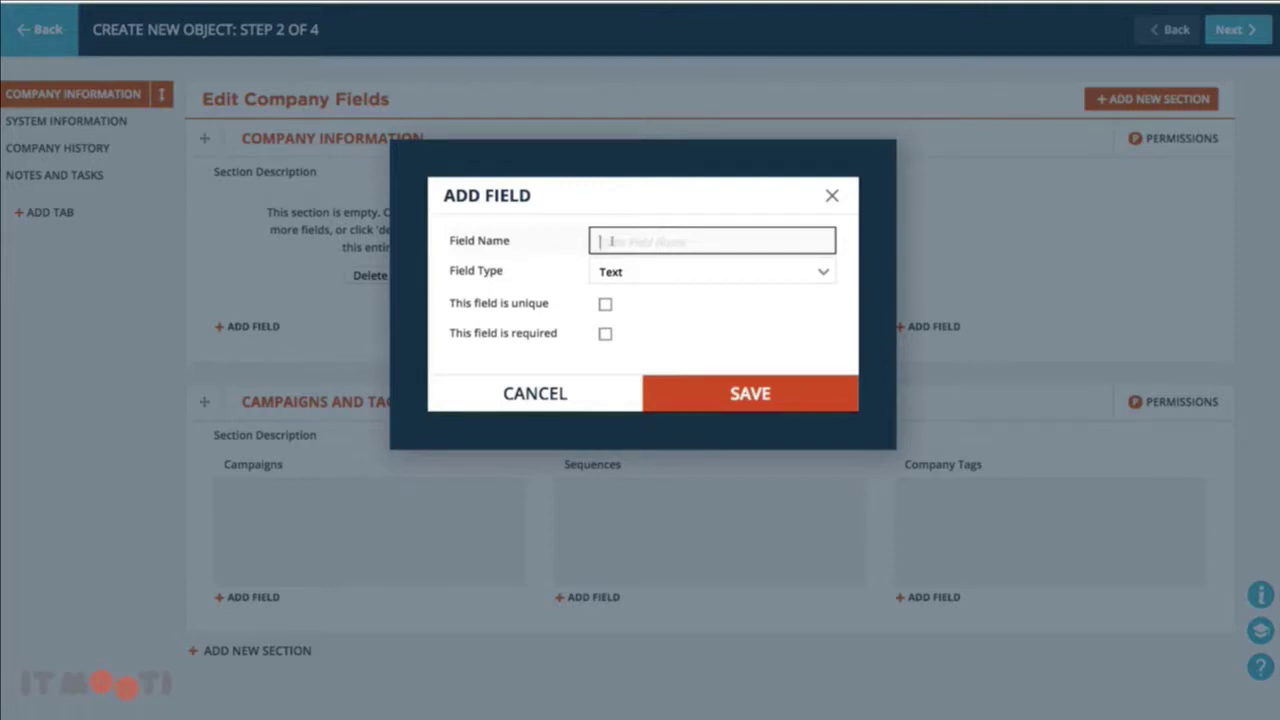
# Add a unique 'Company Name' text field to COMPANY INFORMATION
pyautogui.write('Company Name')
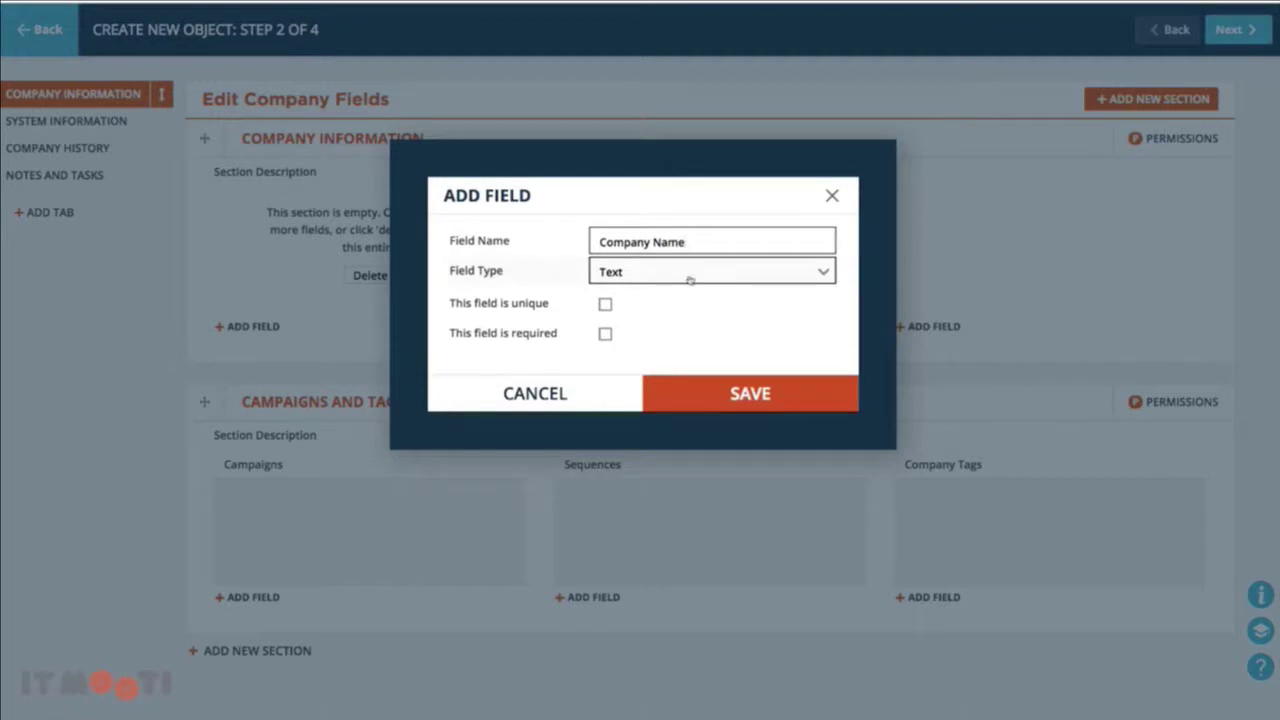
pyautogui.click(607, 305)
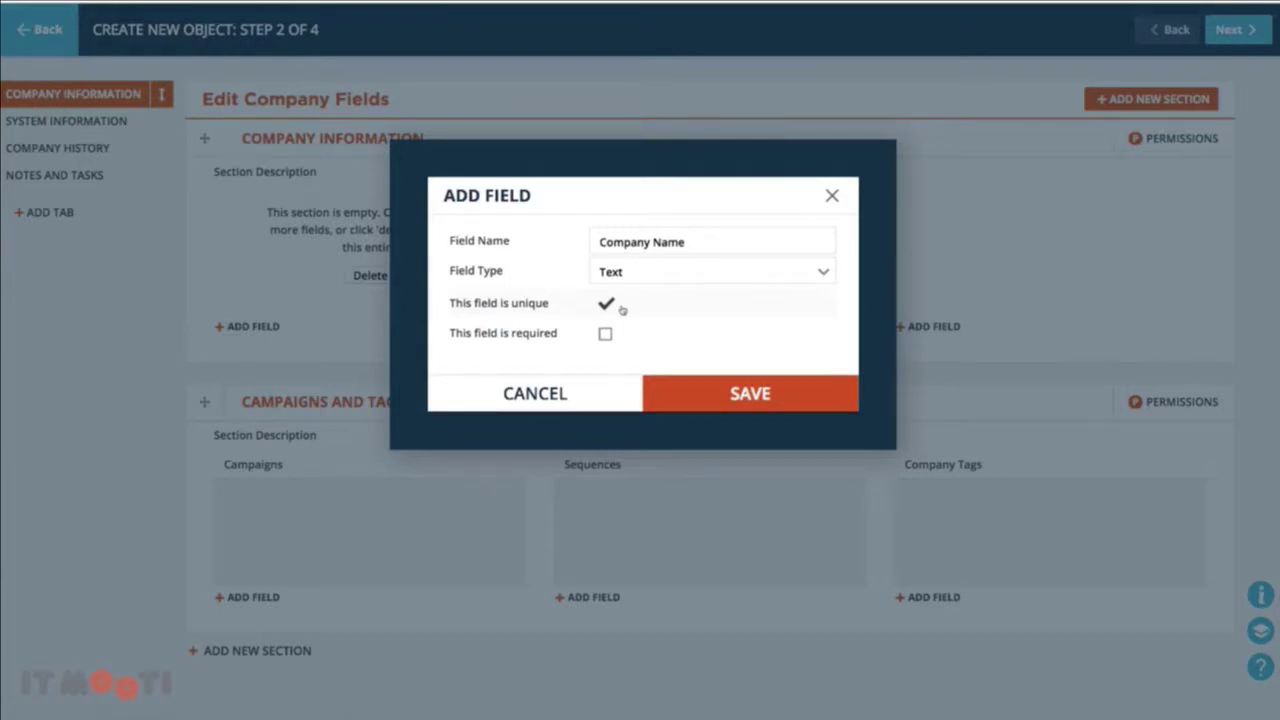
pyautogui.click(760, 396)
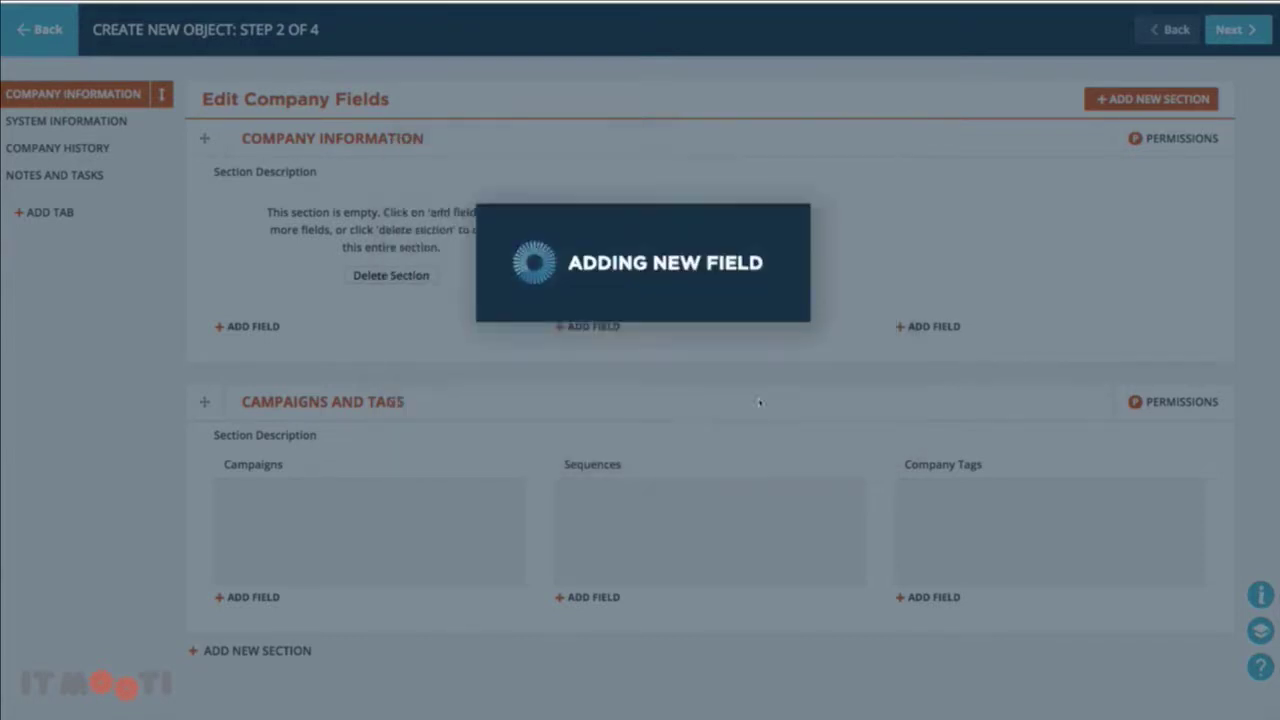
# Add a 'Country' text field to COMPANY INFORMATION
pyautogui.click(268, 229)
pyautogui.click(601, 240)
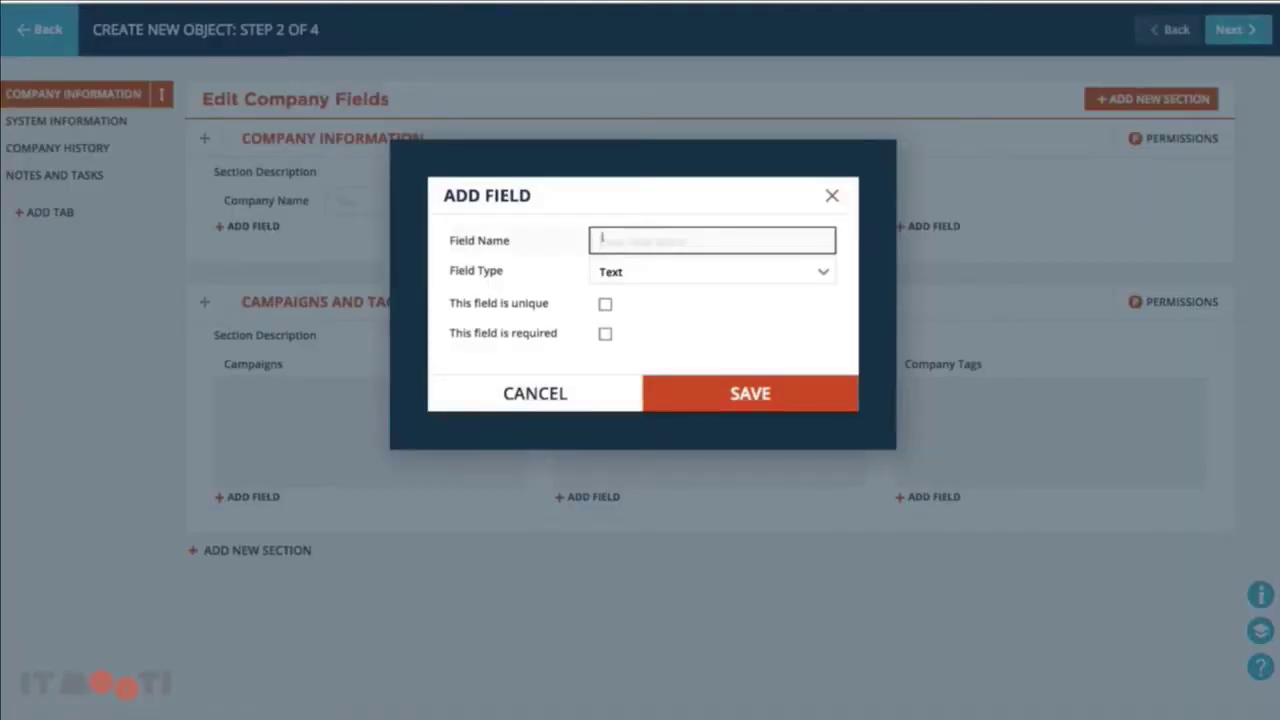
pyautogui.write('Country')
pyautogui.click(682, 388)
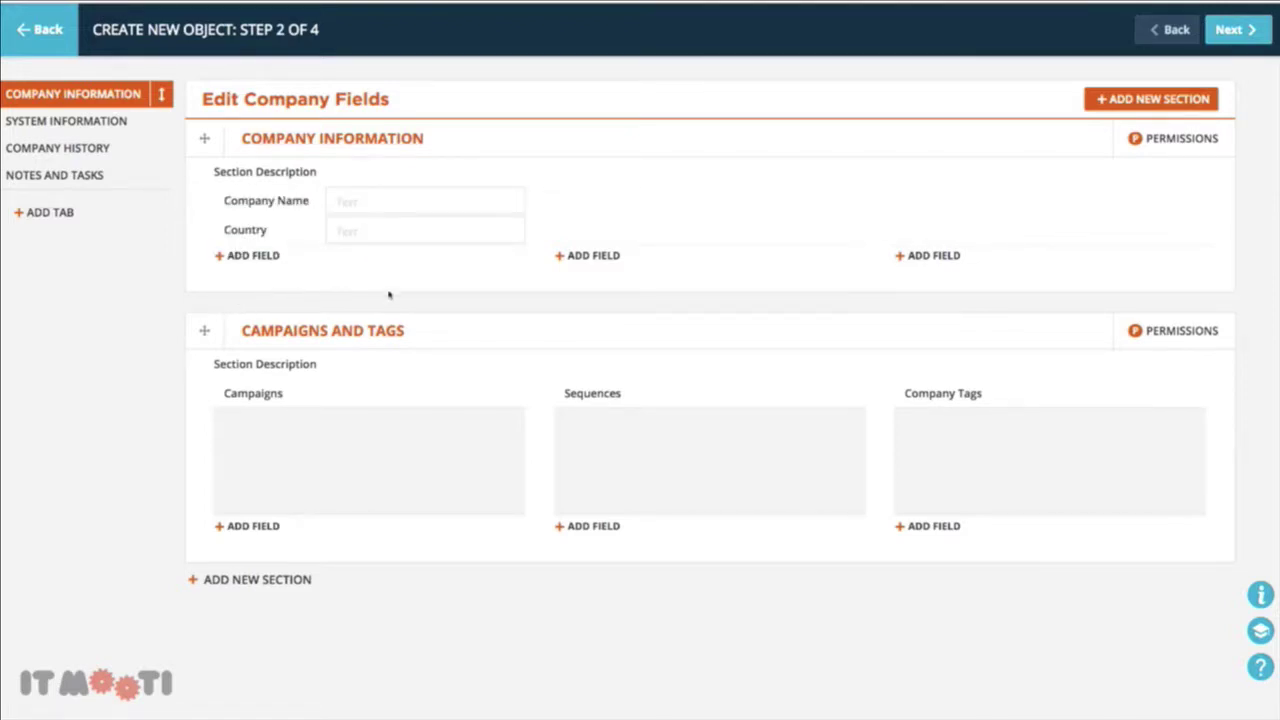
# Save the Company fields and advance to step 3 of 4, Create Relationship
pyautogui.click(1229, 30)
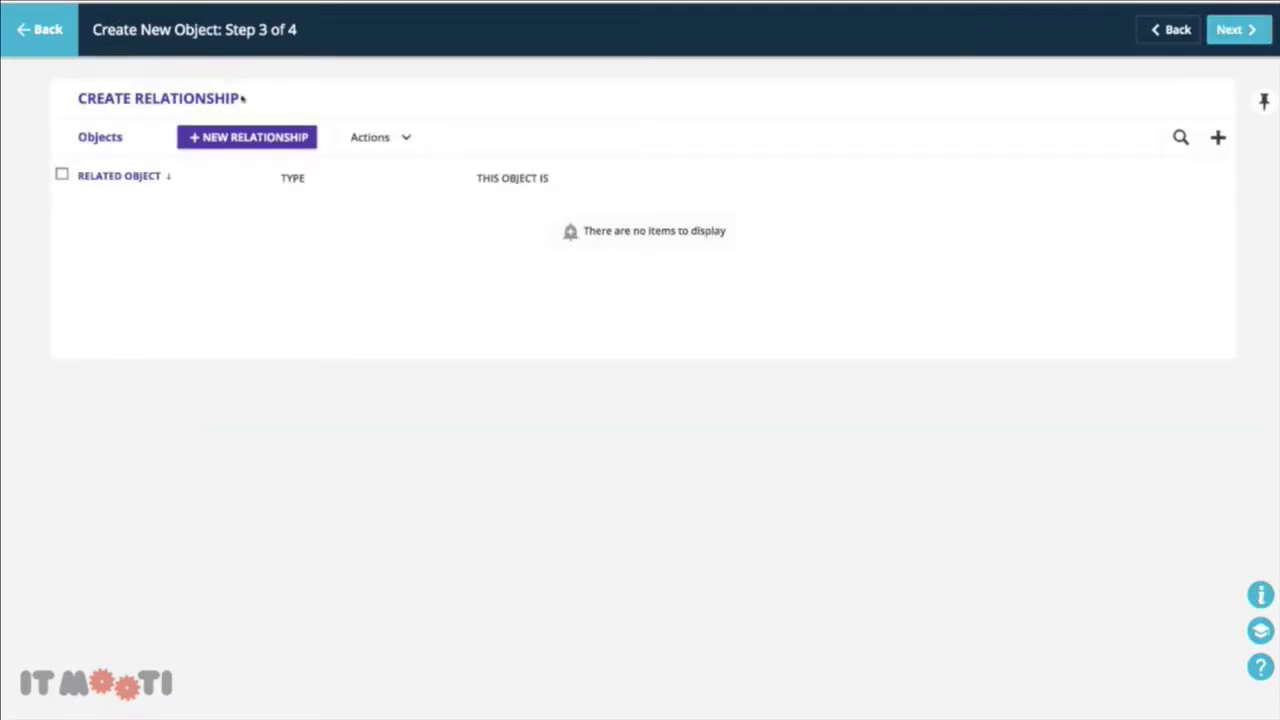
# Relate Company to Contacts one-to-many as Parent, shown in Company Information and Contact Information
pyautogui.click(242, 137)
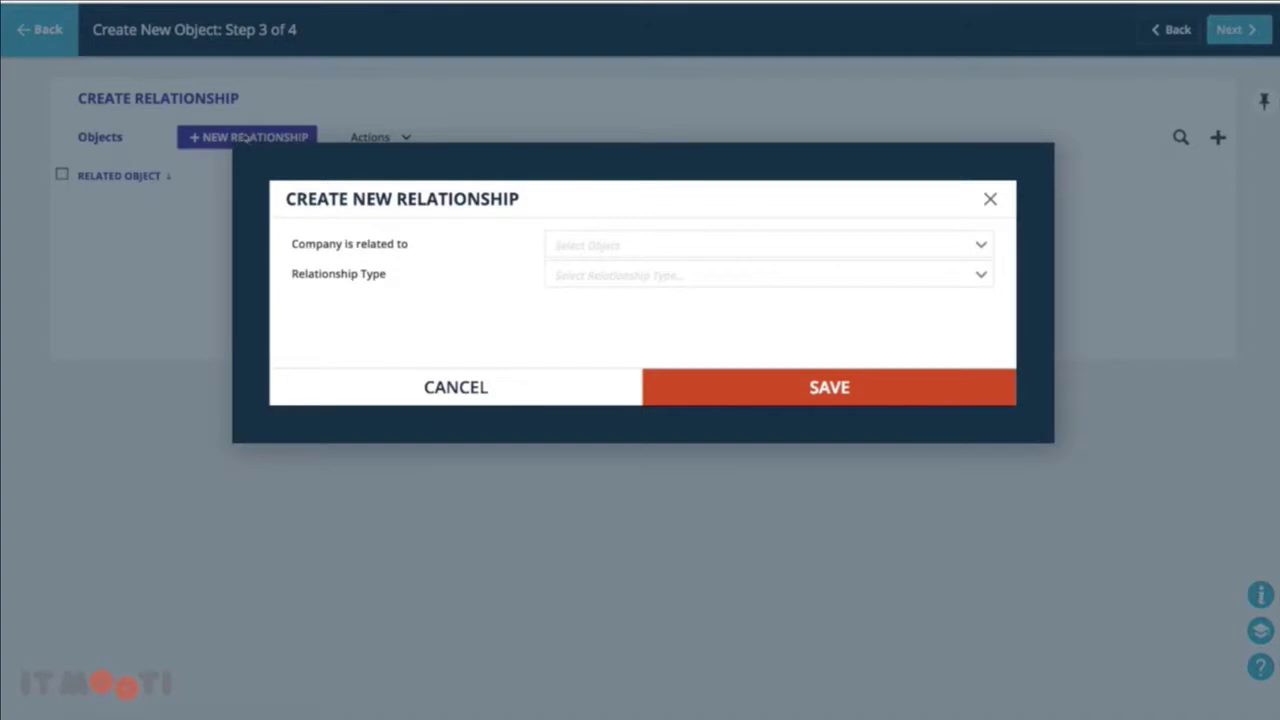
pyautogui.click(683, 249)
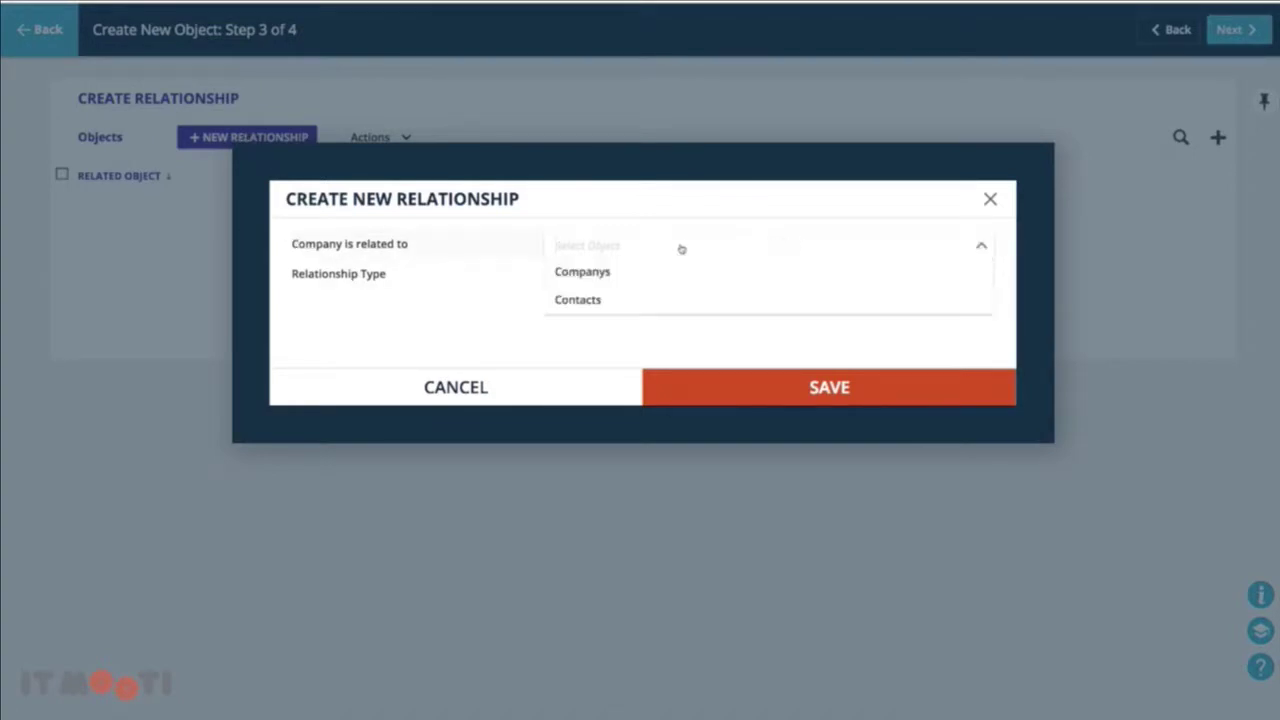
pyautogui.click(638, 297)
pyautogui.click(647, 281)
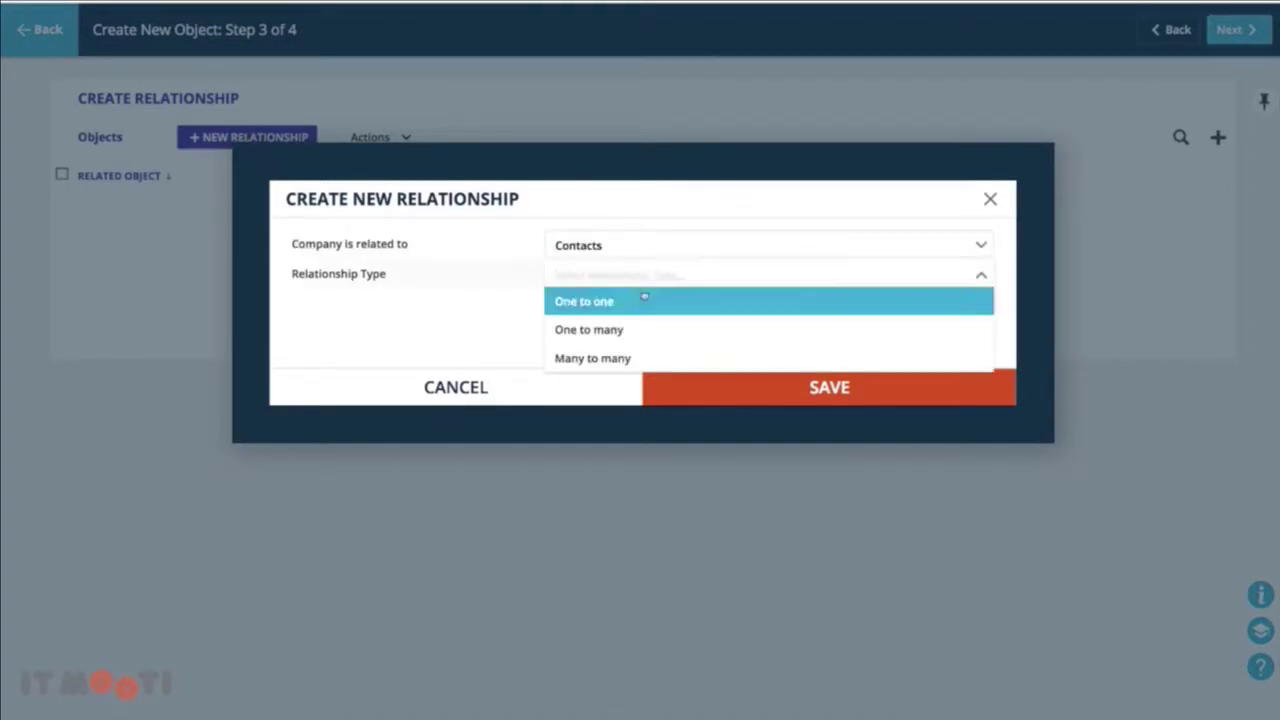
pyautogui.click(626, 329)
pyautogui.click(640, 285)
pyautogui.click(629, 311)
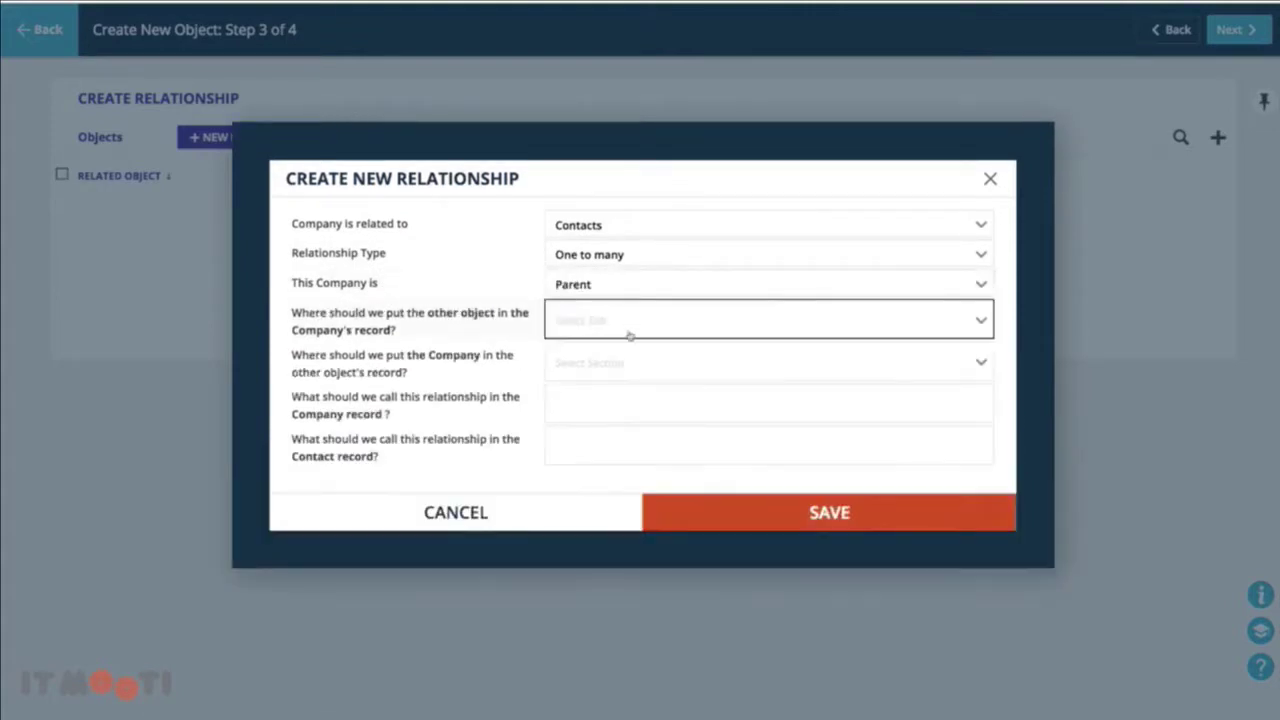
pyautogui.click(631, 289)
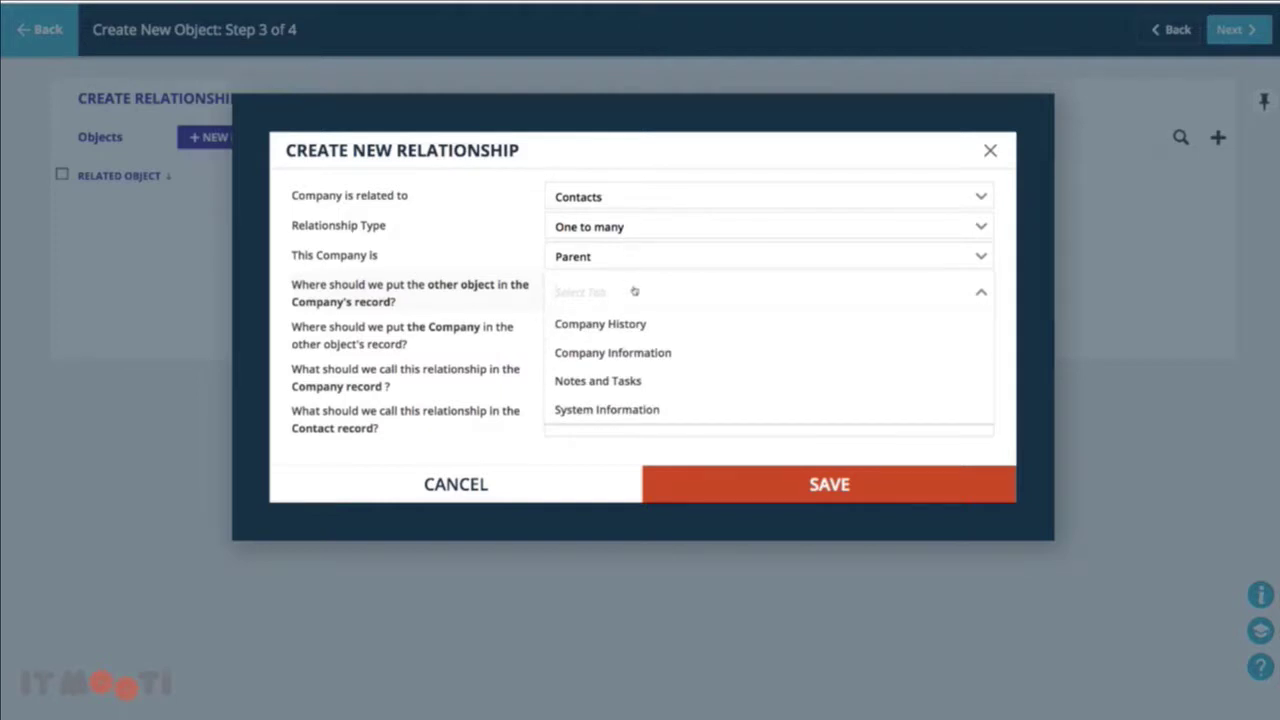
pyautogui.click(622, 353)
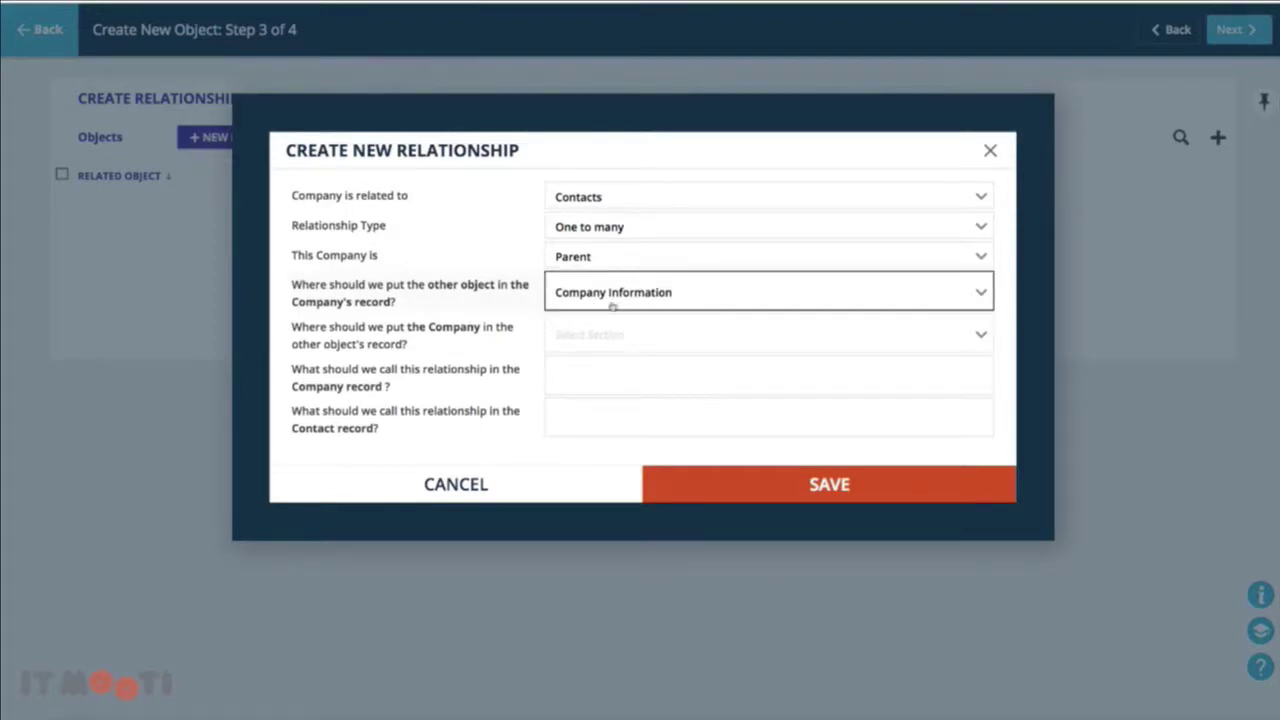
pyautogui.click(607, 333)
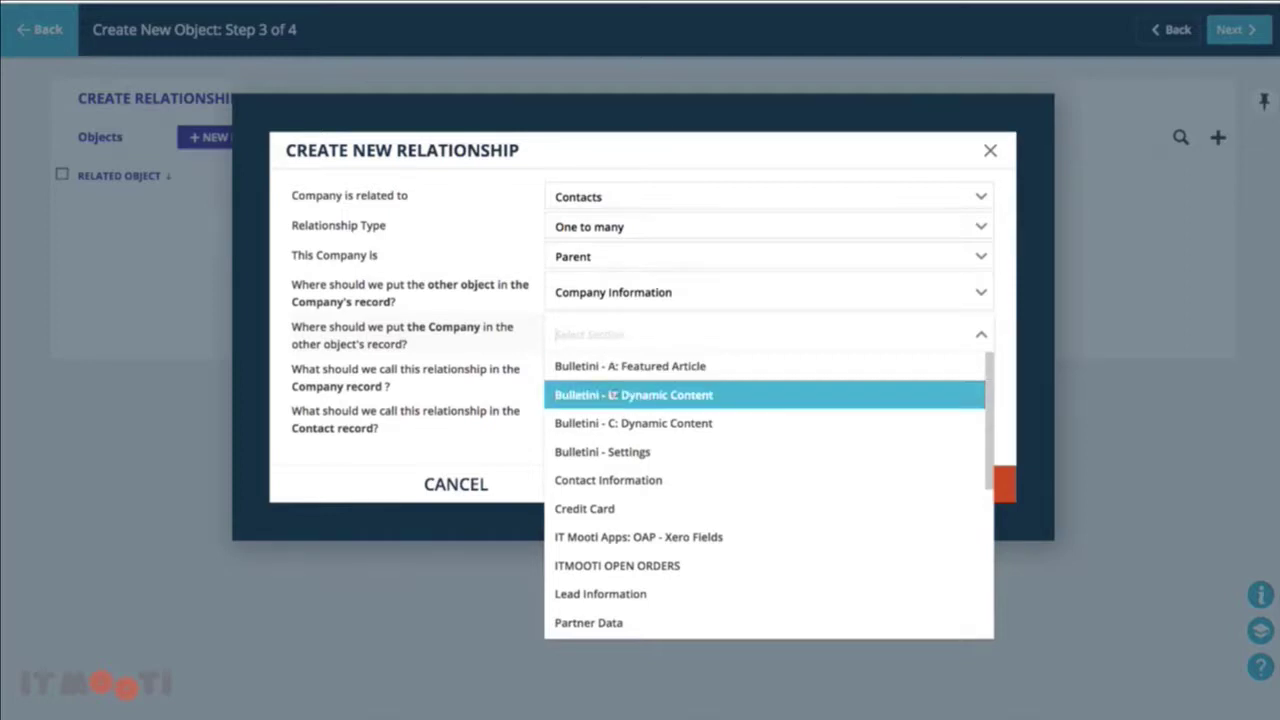
pyautogui.scroll(-2, 615, 393)
pyautogui.click(615, 408)
# Name the relationship 'Employees' on companies and 'Parent Company' on contacts, and save it
pyautogui.click(620, 370)
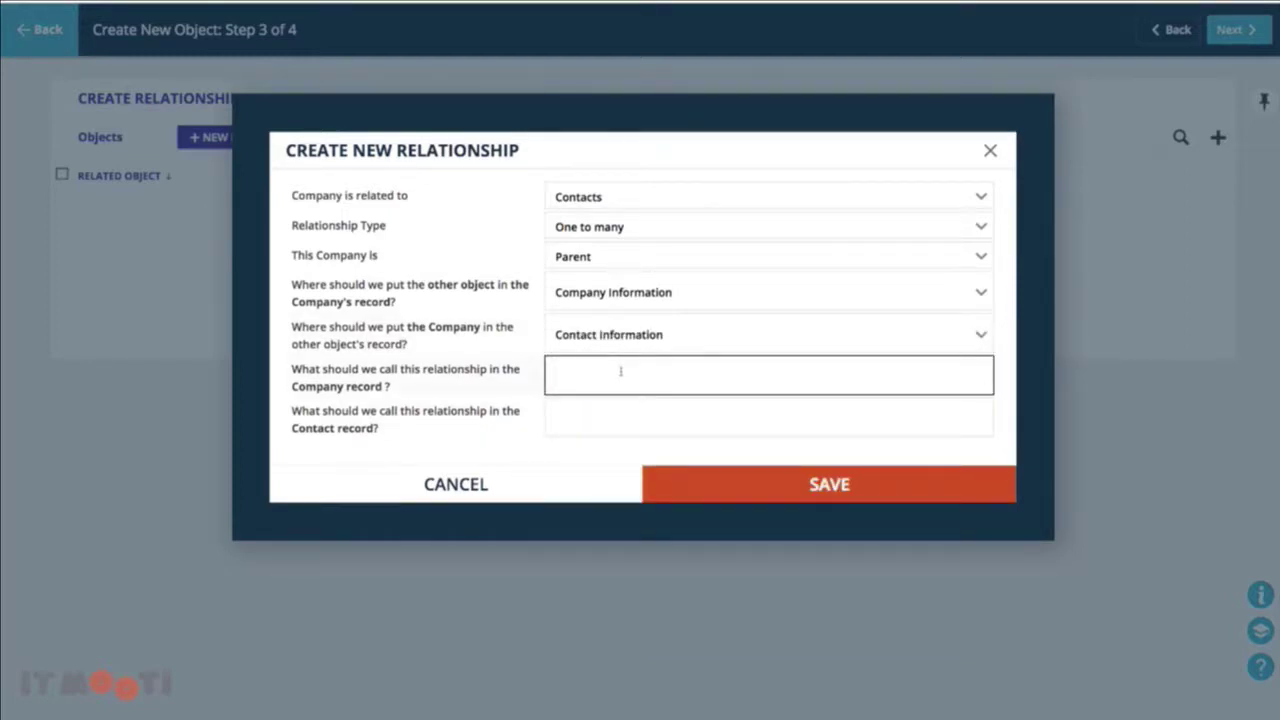
pyautogui.write('Employees')
pyautogui.click(620, 414)
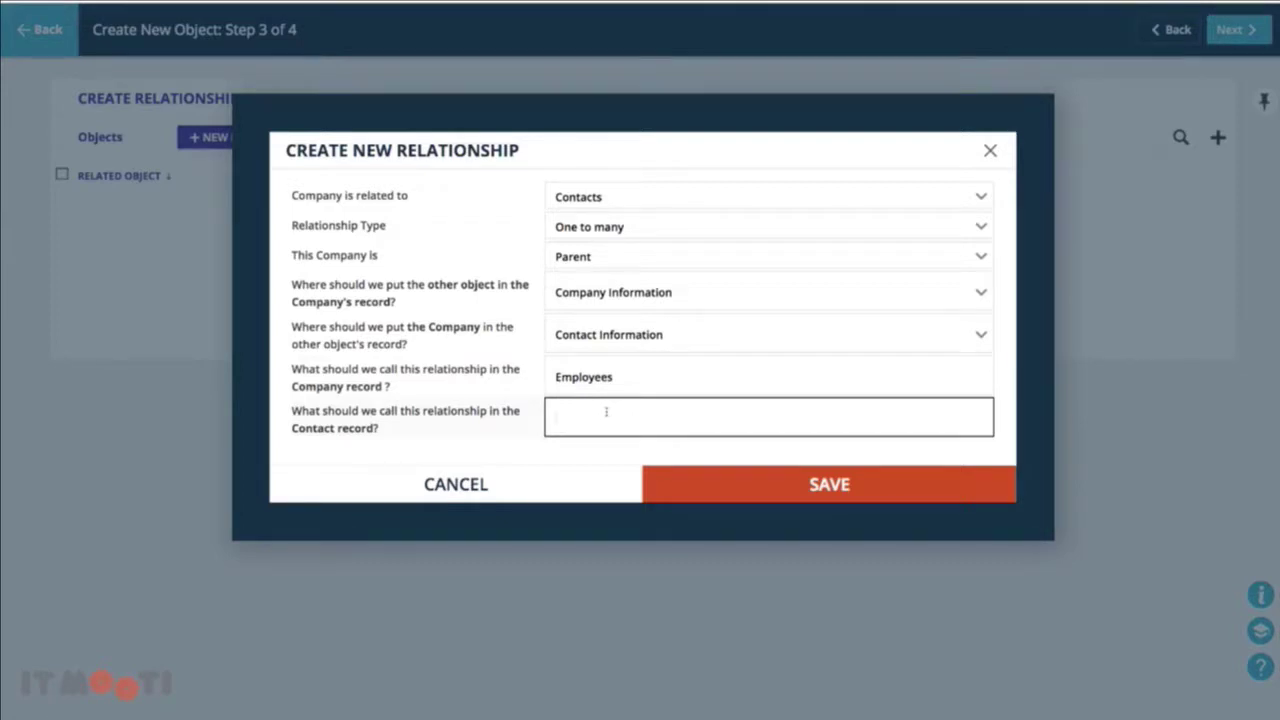
pyautogui.write('Parent Company')
pyautogui.click(764, 470)
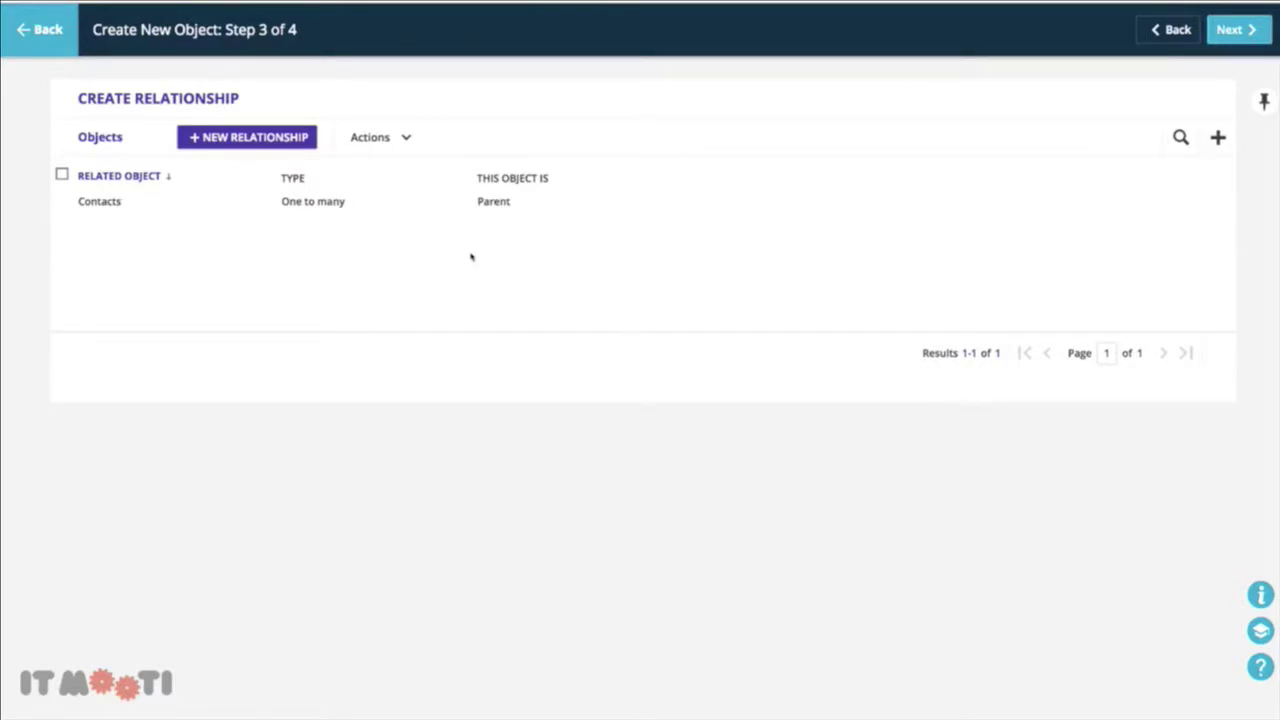
# Set the Company record display format to [Company Name] and finish the object
pyautogui.click(1222, 33)
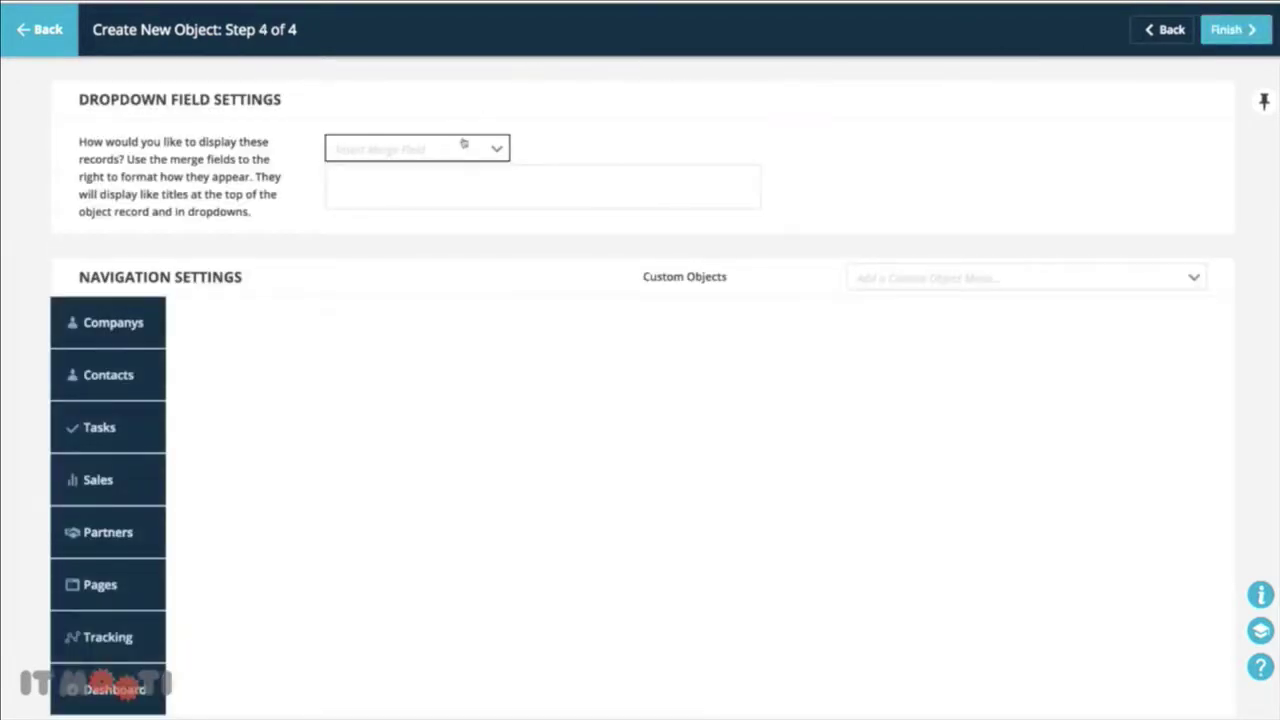
pyautogui.click(450, 150)
pyautogui.click(400, 205)
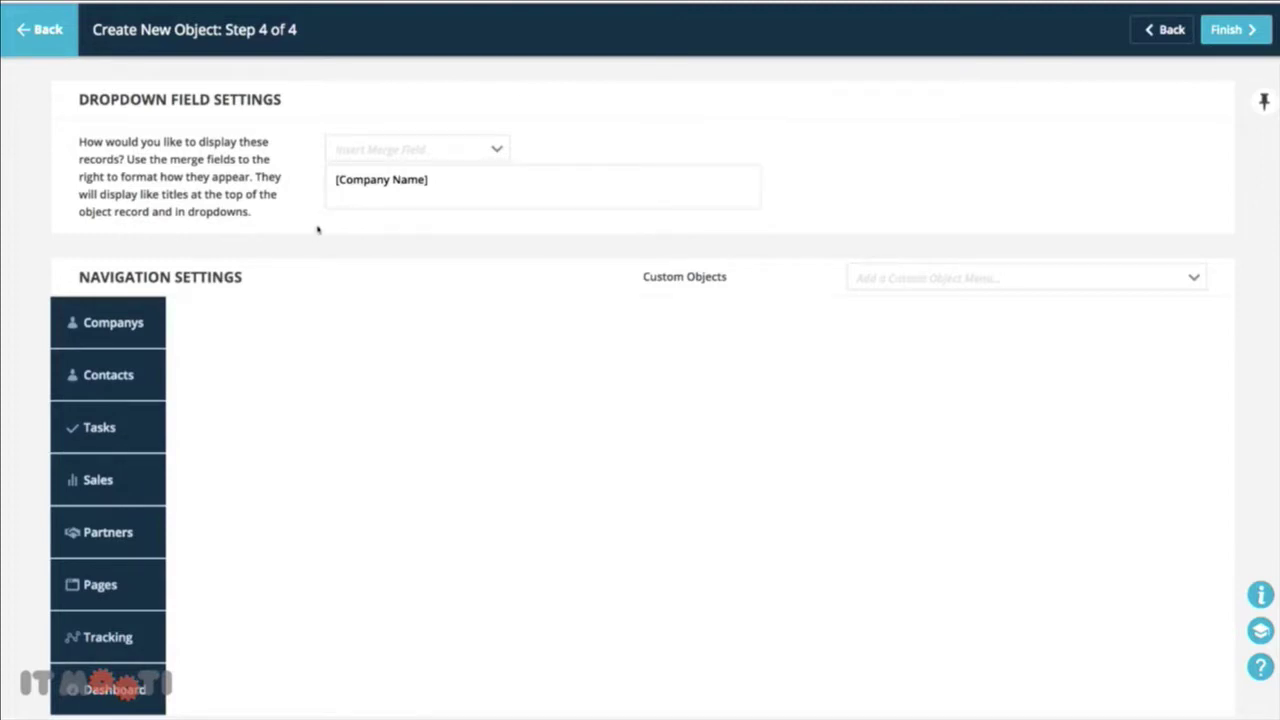
pyautogui.click(391, 205)
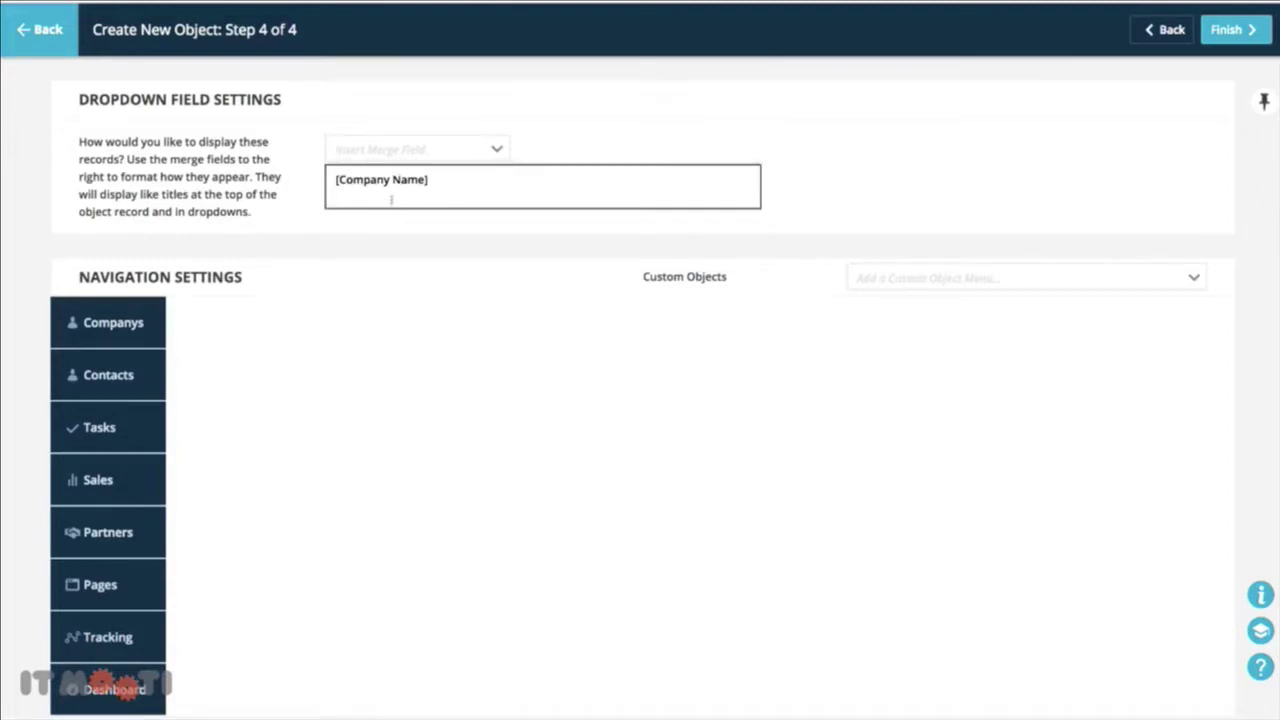
pyautogui.click(1248, 30)
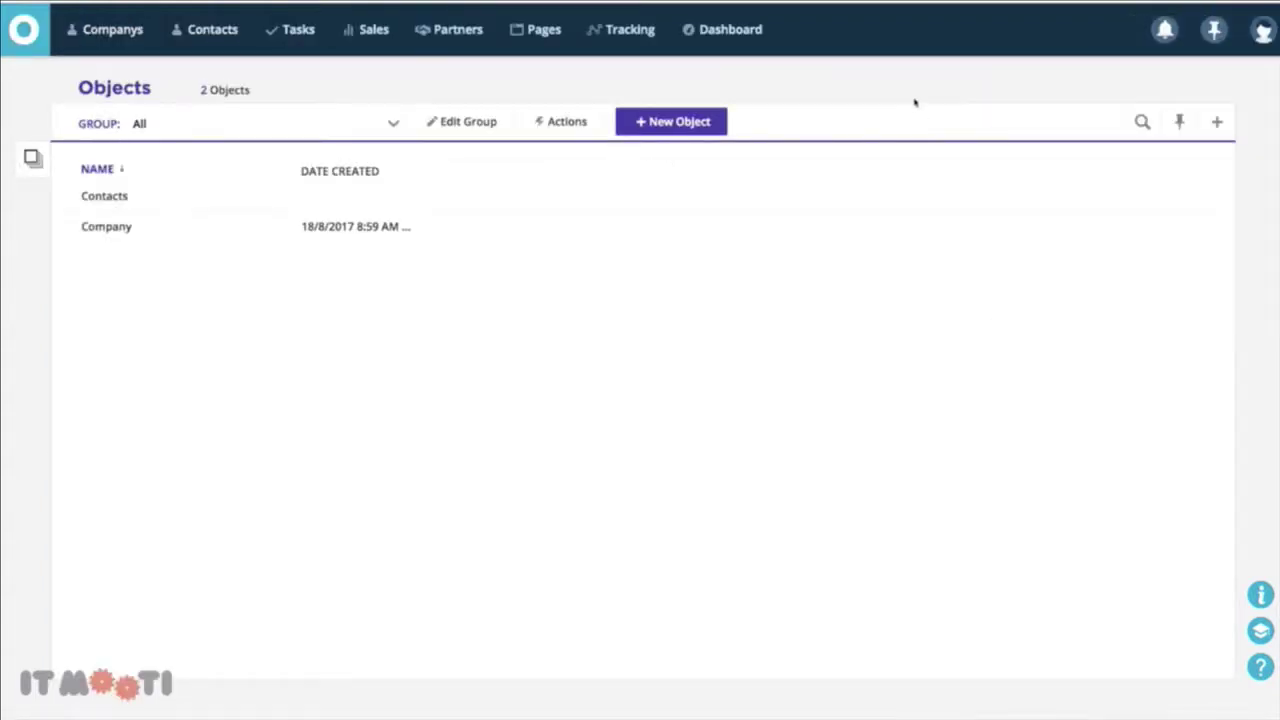
# Create a second object named 'Bookings' with singular 'Booking' and continue to its fields
pyautogui.click(647, 129)
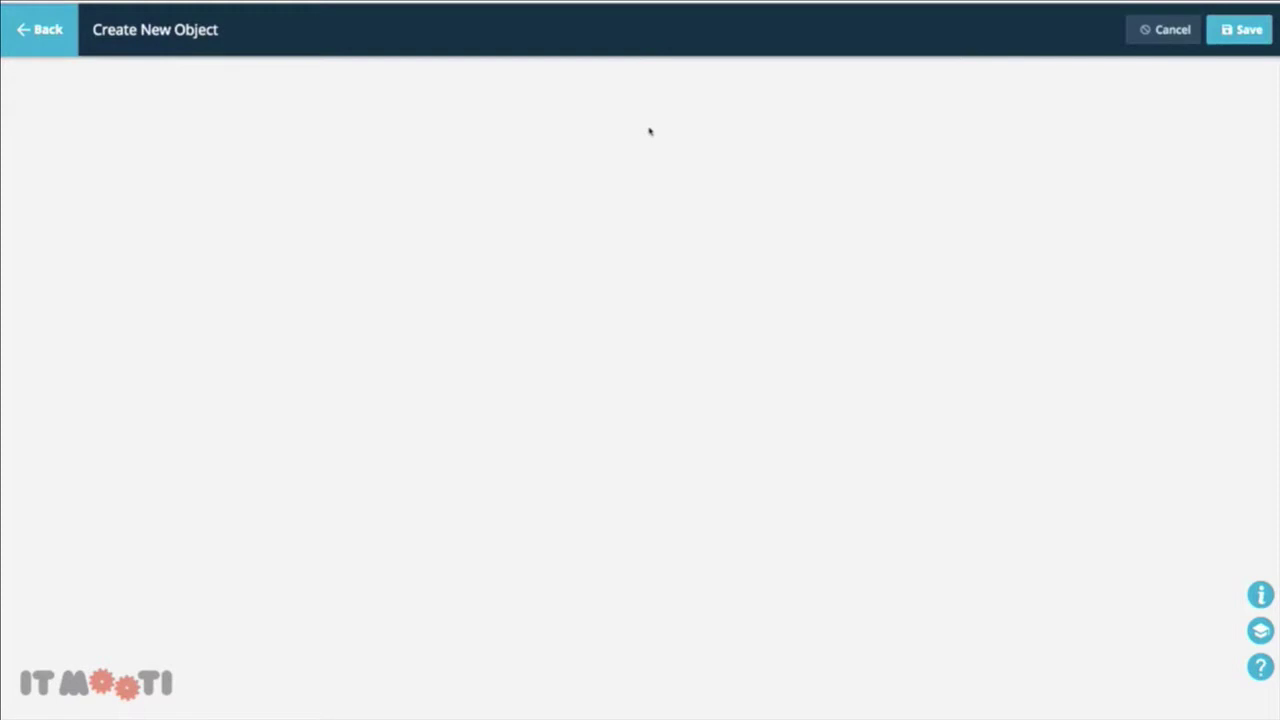
pyautogui.click(648, 135)
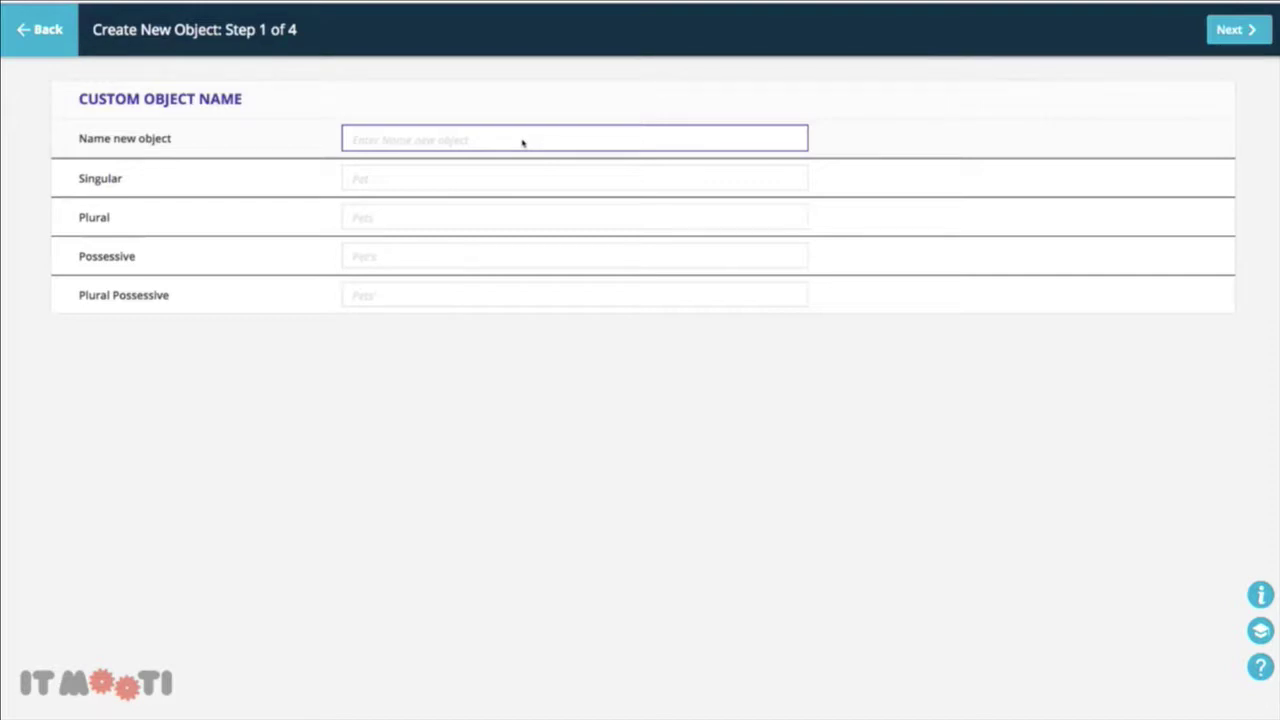
pyautogui.write('Booking')
pyautogui.click(494, 178)
pyautogui.write('Booking')
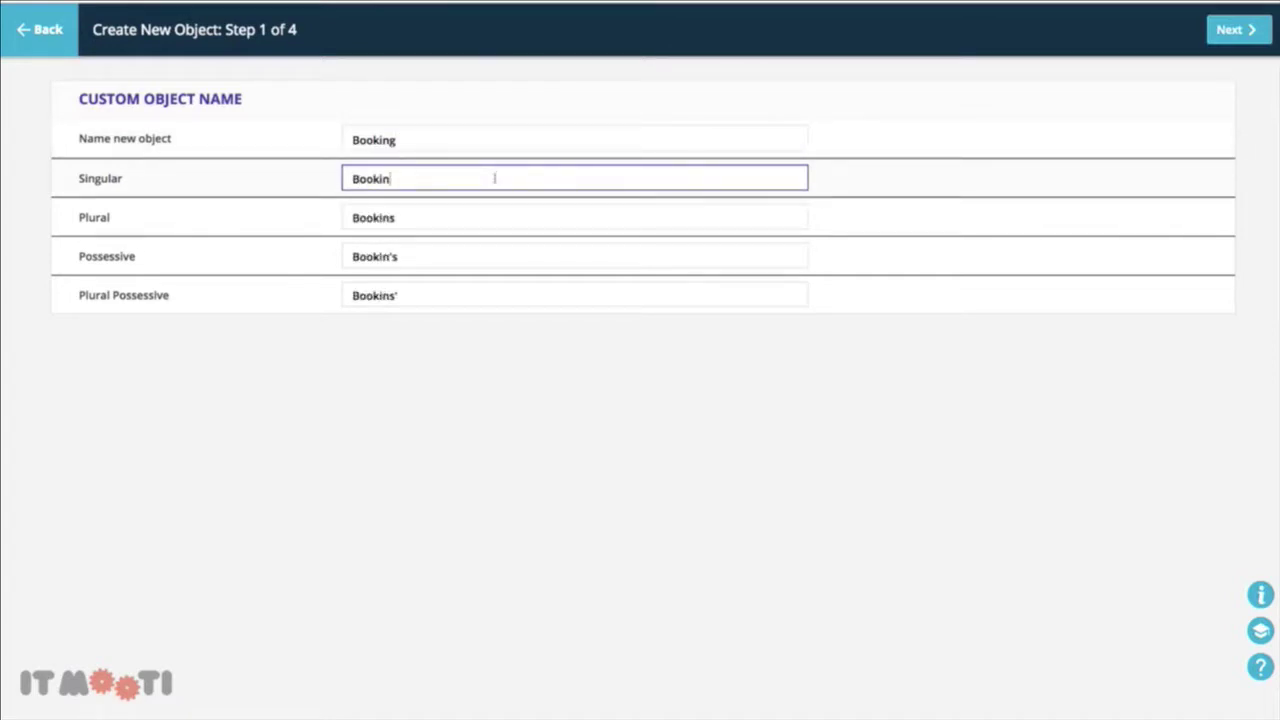
pyautogui.click(516, 143)
pyautogui.write('s')
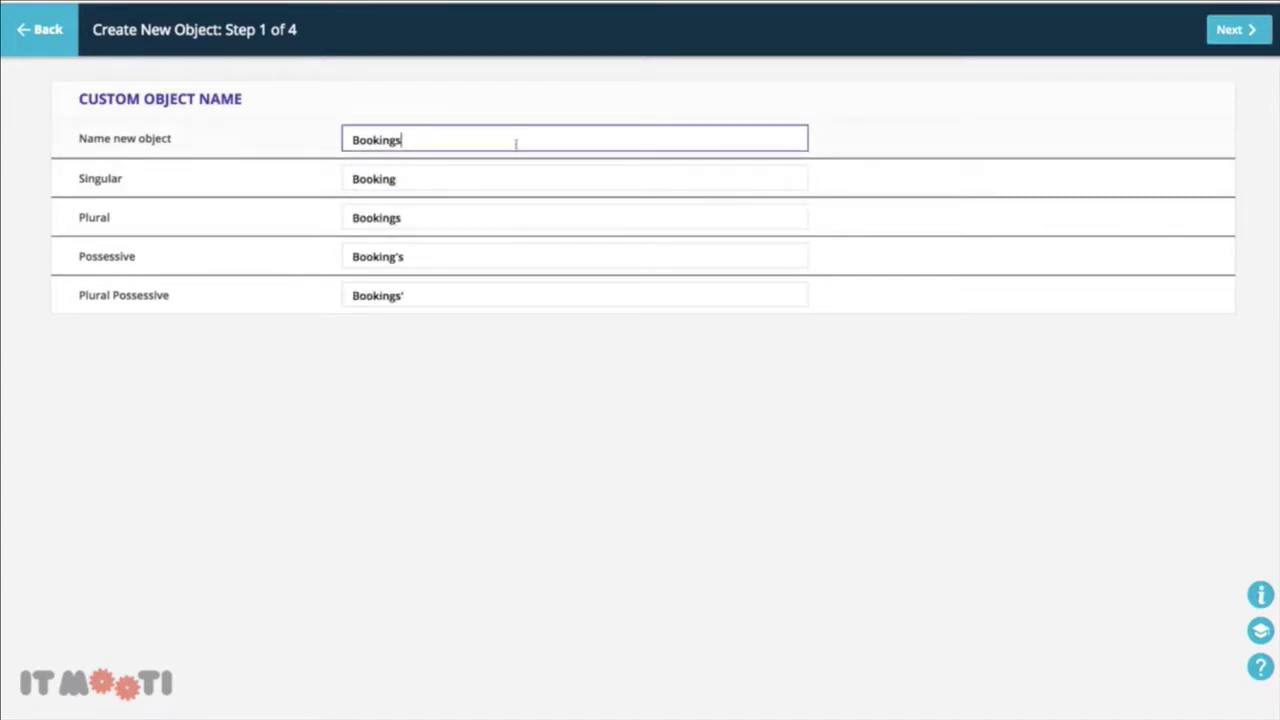
pyautogui.click(1234, 40)
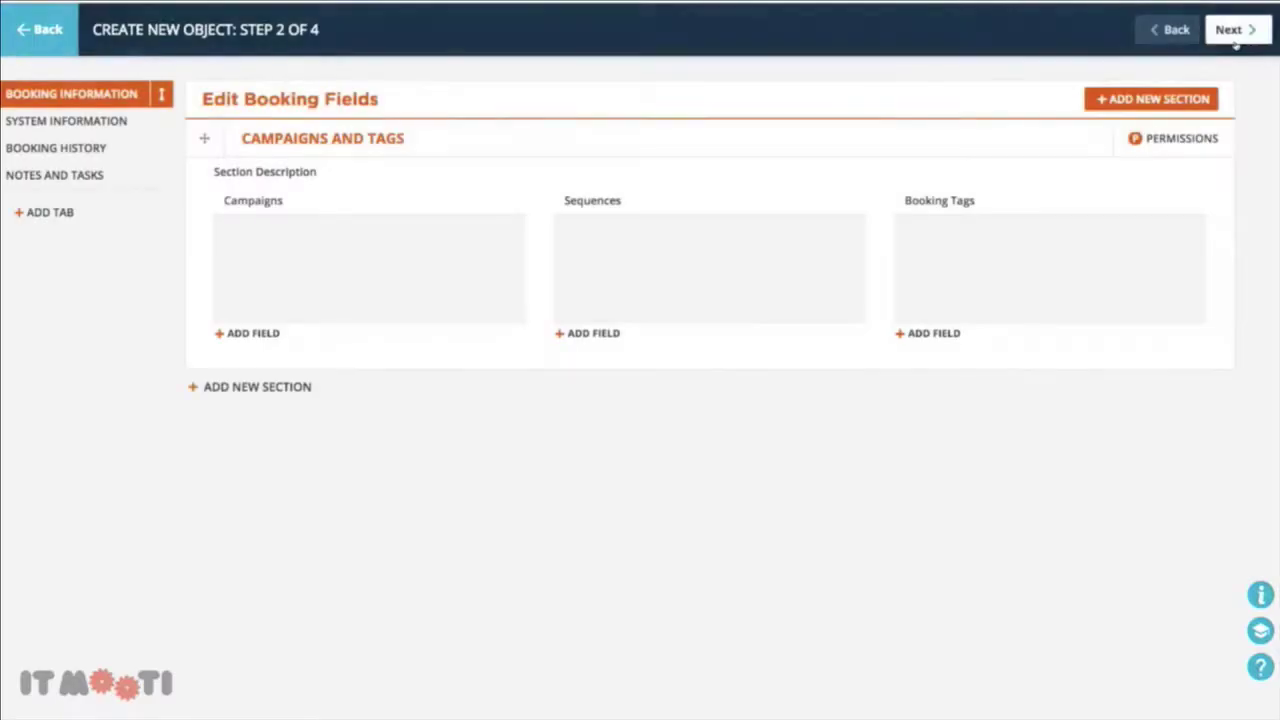
# Add a BOOKING INFORMATION section at the top with a 'Description' text field
pyautogui.click(1148, 100)
pyautogui.click(302, 412)
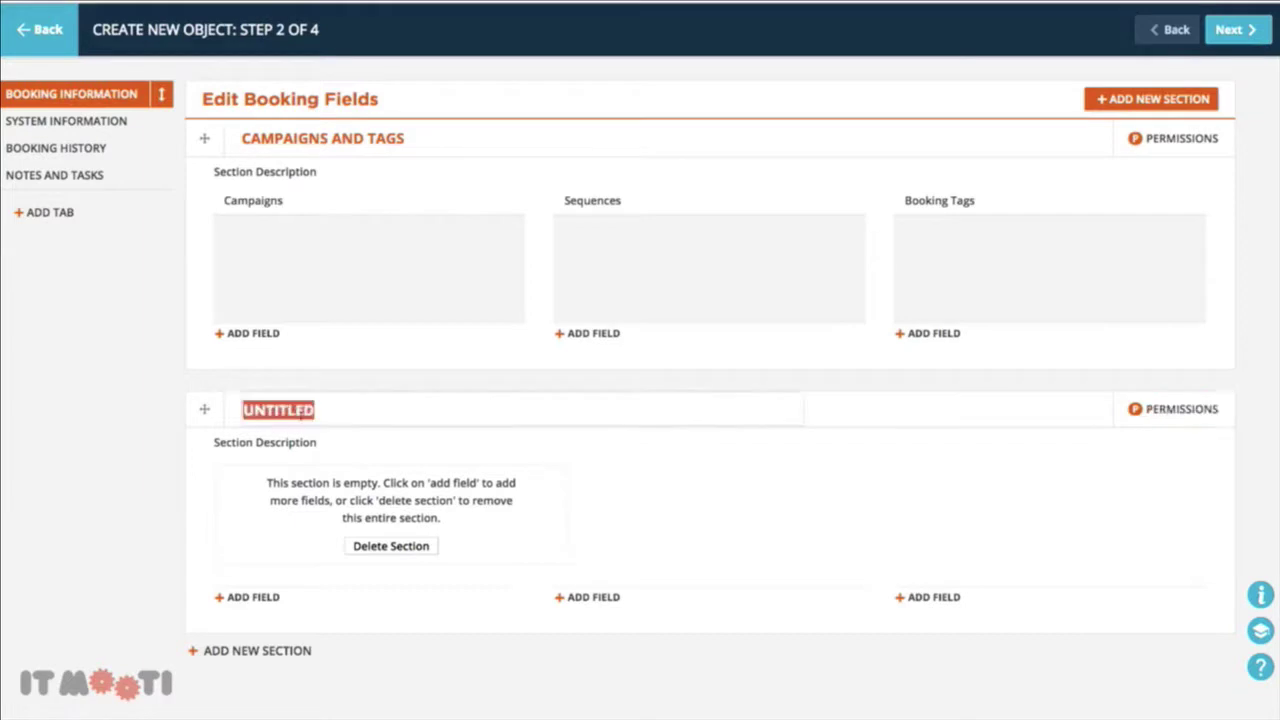
pyautogui.write('BOOKING IN')
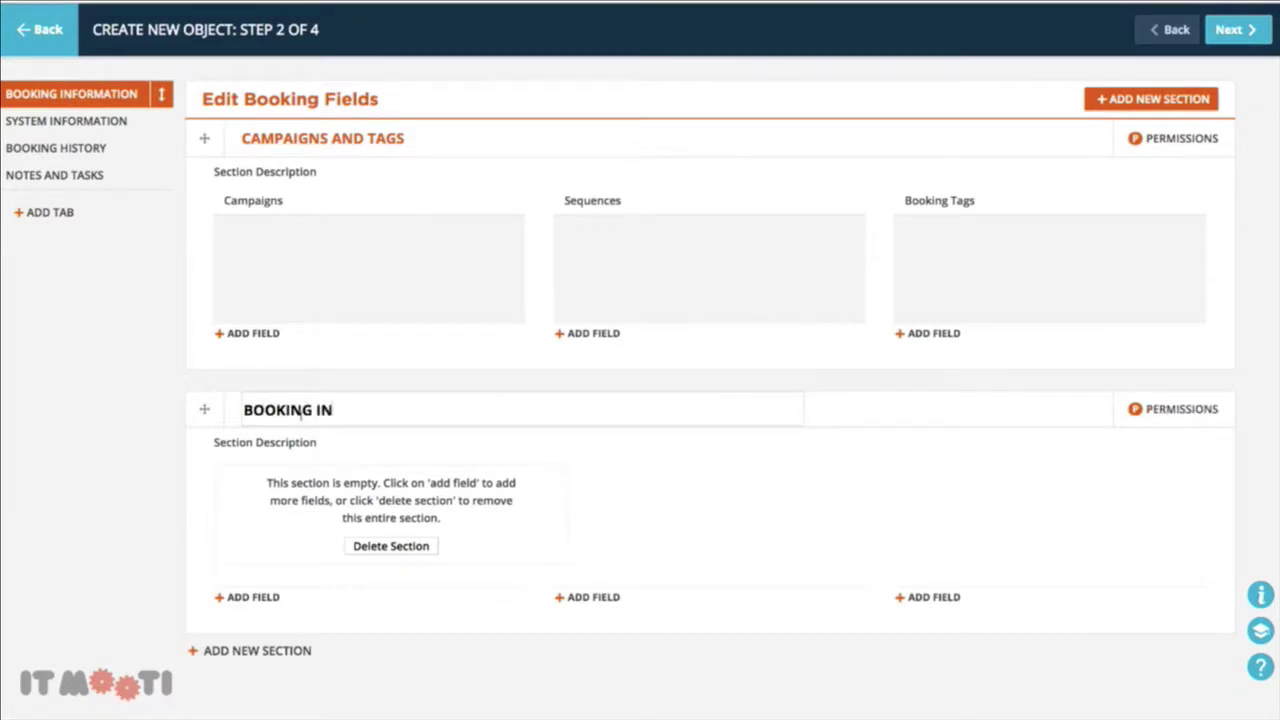
pyautogui.write('FORMATION')
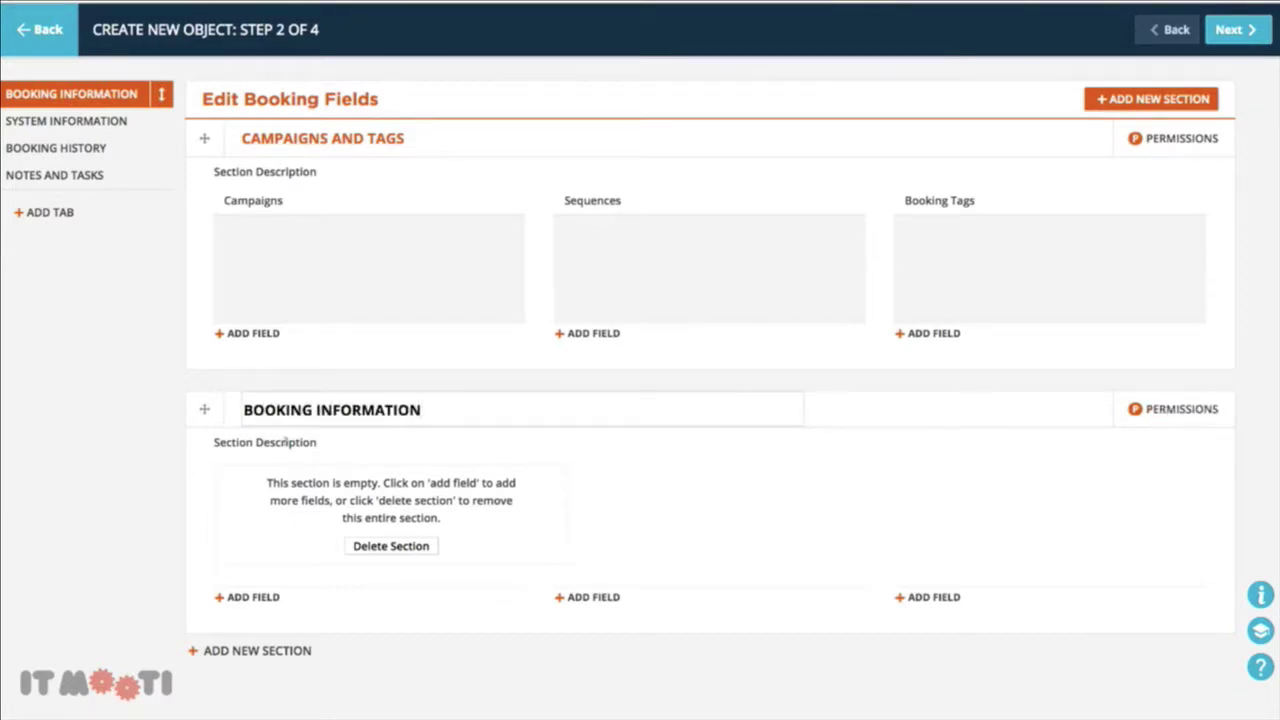
pyautogui.press('Return')
pyautogui.moveTo(205, 418); pyautogui.dragTo(272, 314)
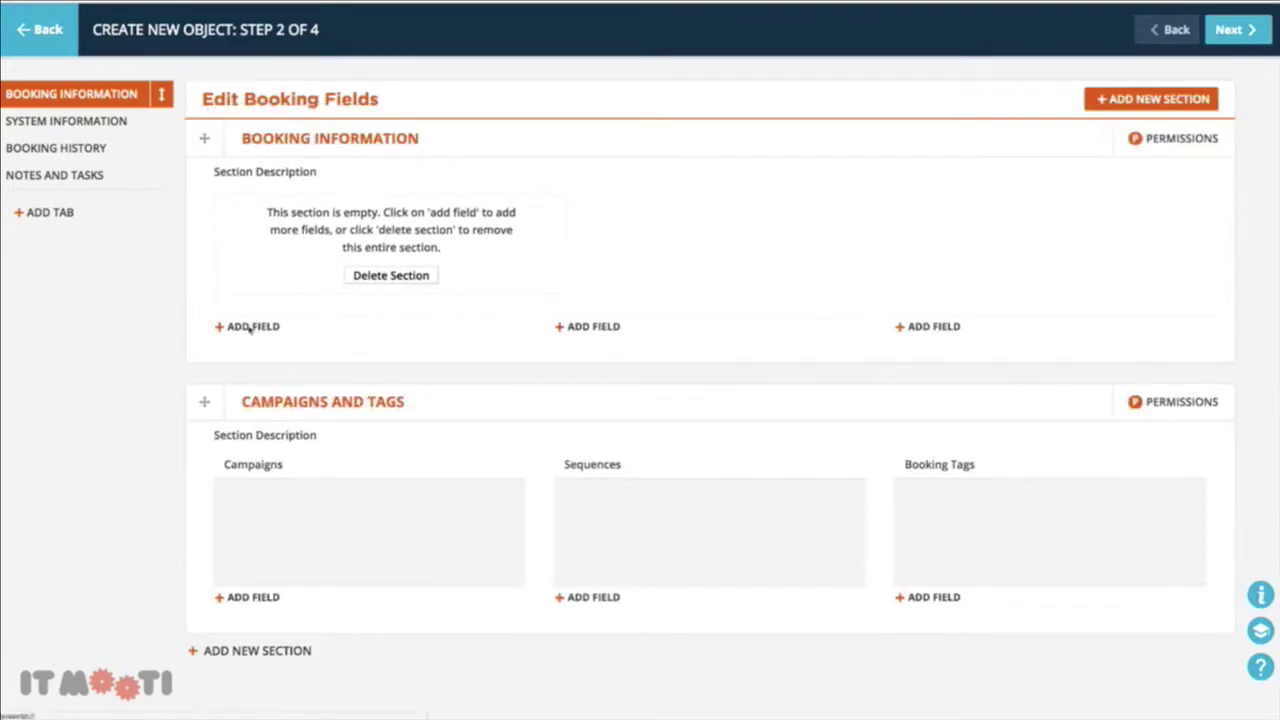
pyautogui.click(244, 325)
pyautogui.click(649, 250)
pyautogui.write('Description')
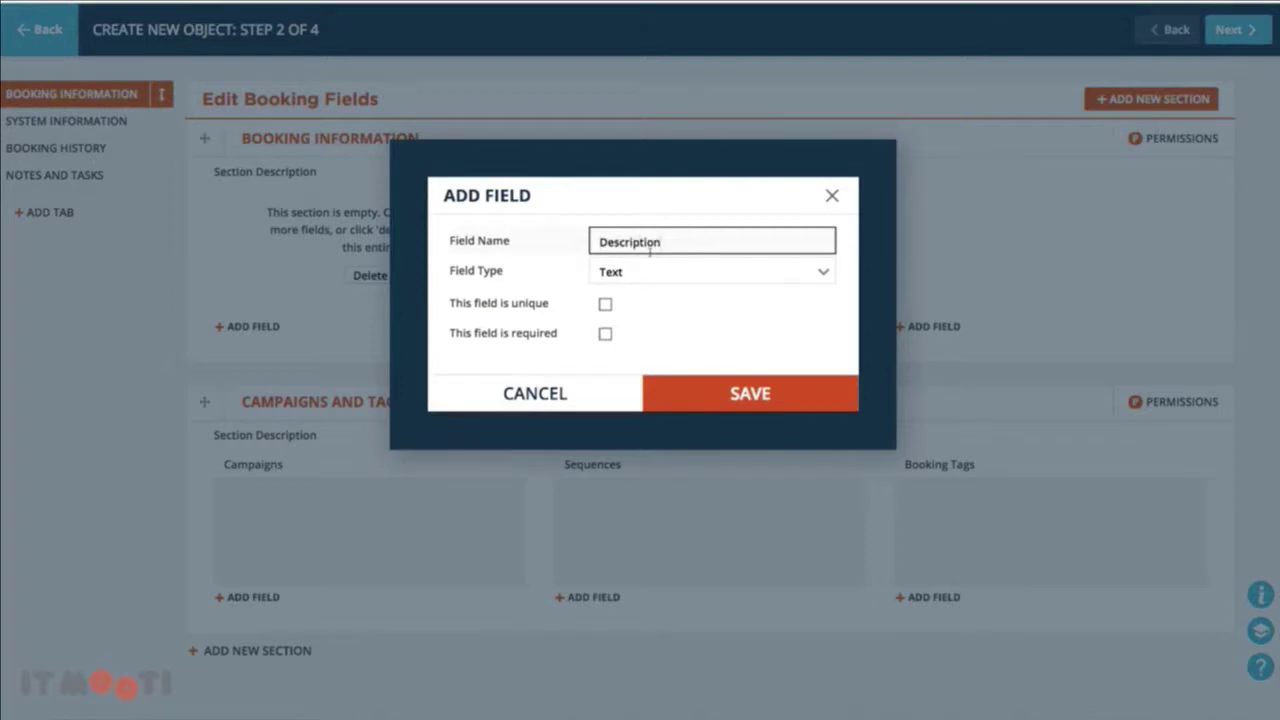
pyautogui.click(704, 392)
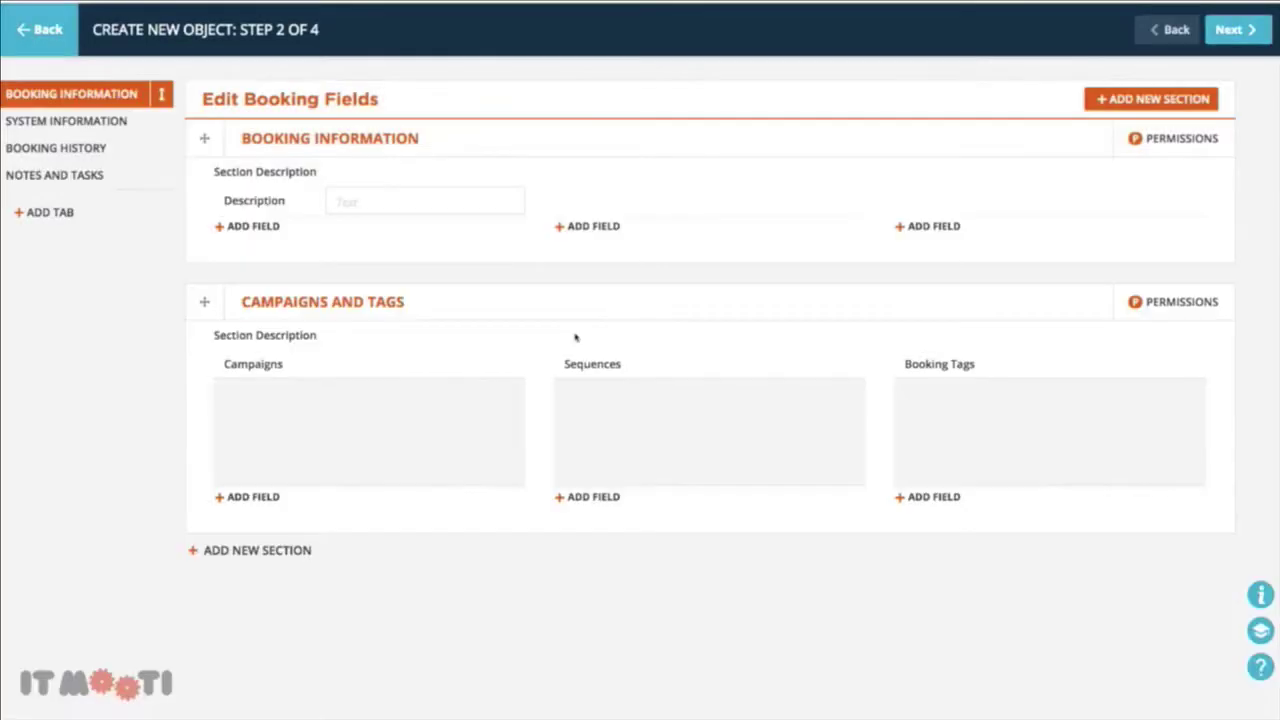
# Add a unique 'Booking ID' text field and move it above Description
pyautogui.click(245, 230)
pyautogui.click(597, 243)
pyautogui.write('A')
pyautogui.press('BackSpace')
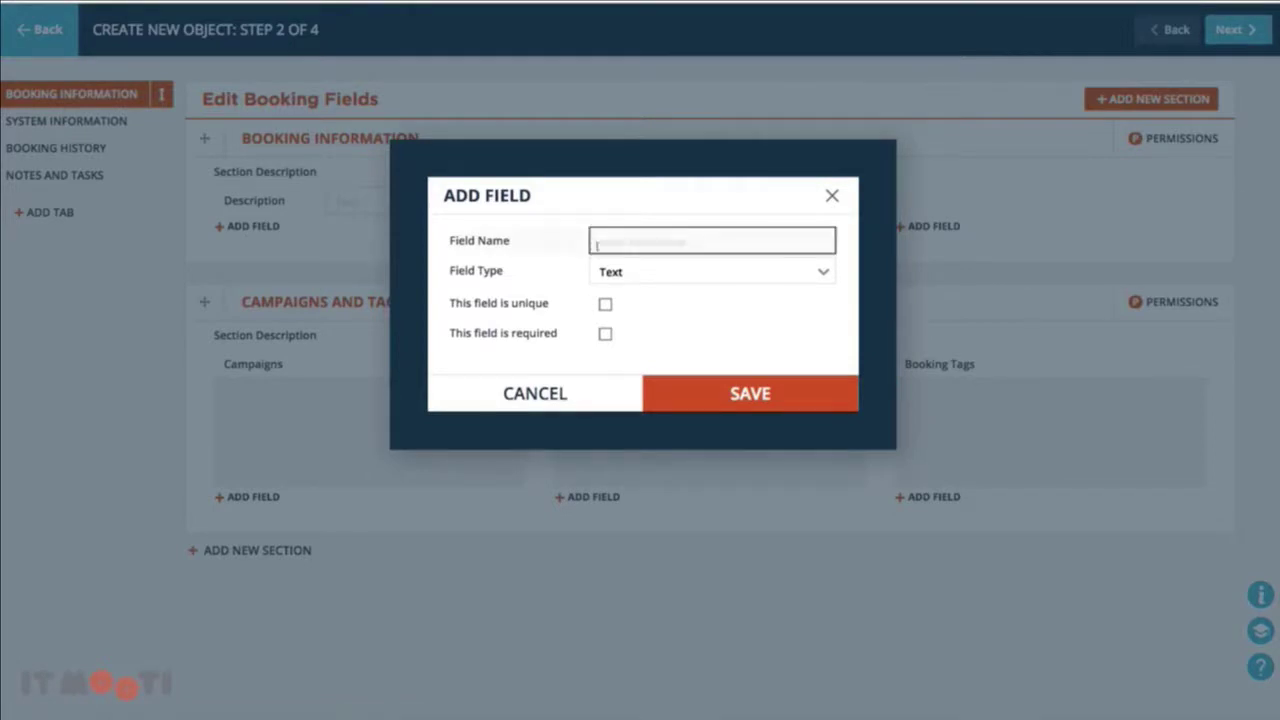
pyautogui.write('Booking ID')
pyautogui.click(626, 271)
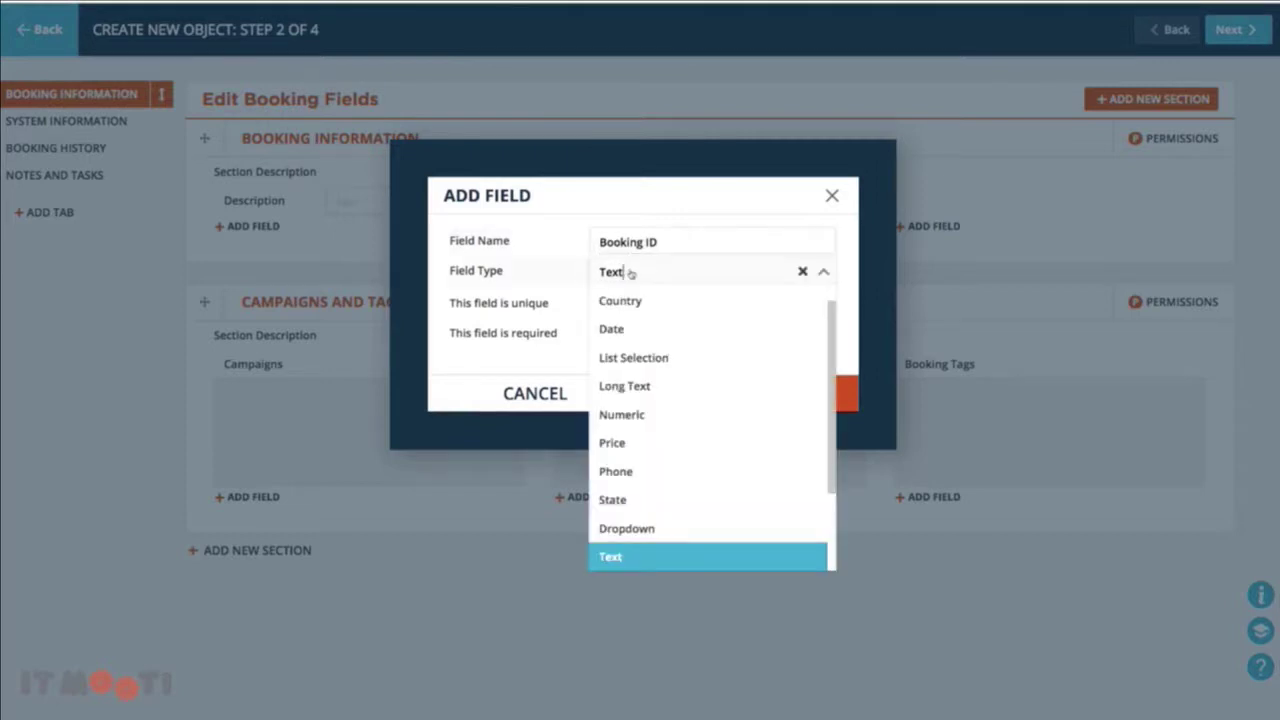
pyautogui.click(573, 279)
pyautogui.click(518, 289)
pyautogui.click(608, 305)
pyautogui.click(749, 395)
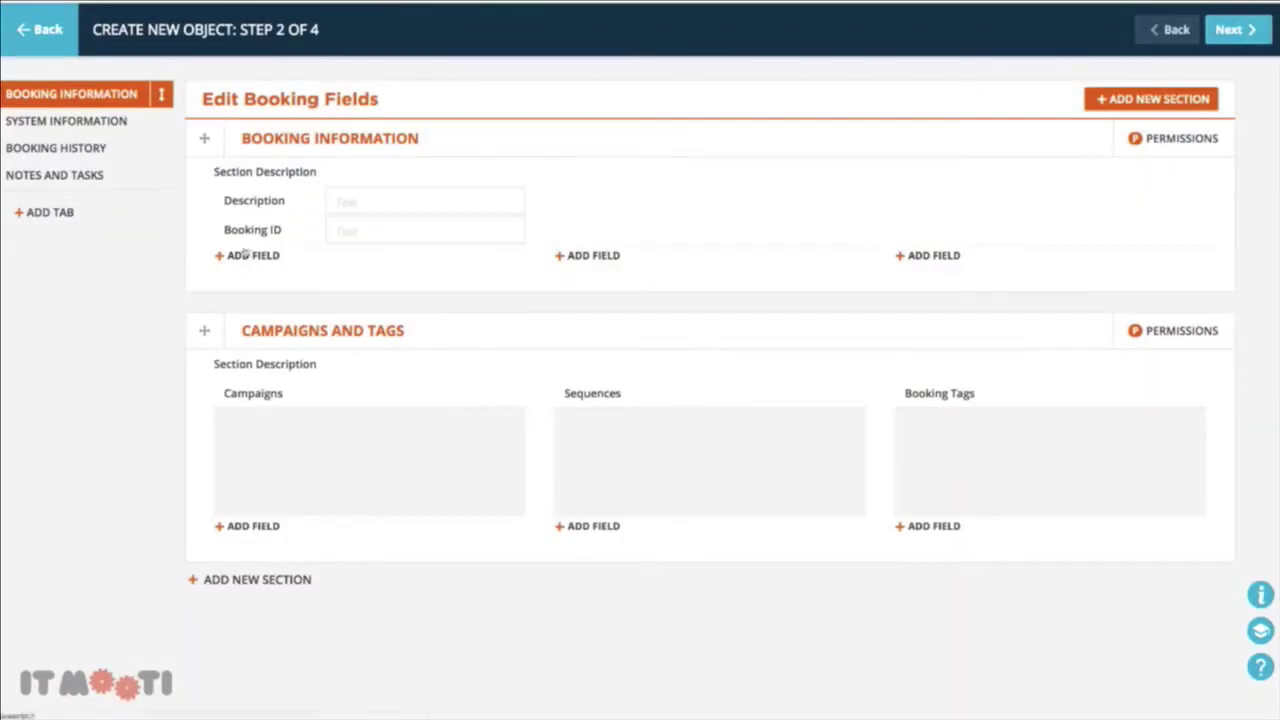
pyautogui.moveTo(210, 233); pyautogui.dragTo(262, 217)
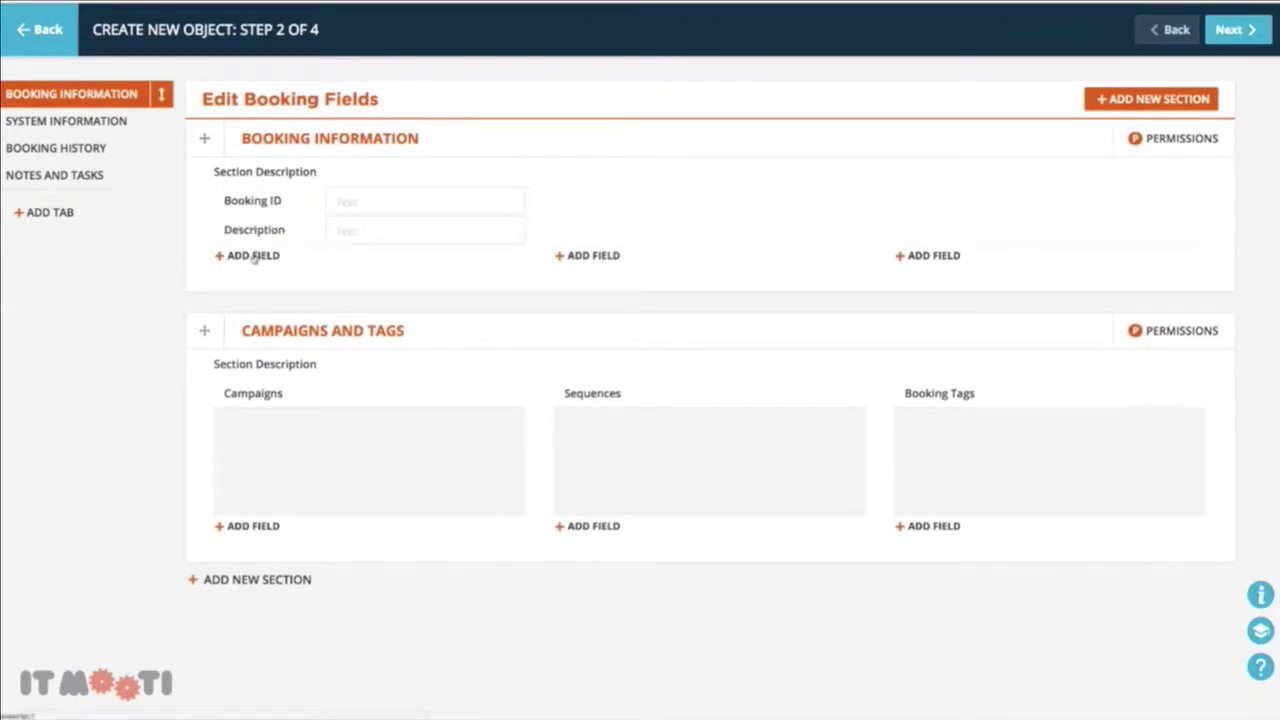
# Add a 'Booking Date' date field and save the Bookings fields
pyautogui.click(251, 255)
pyautogui.click(662, 241)
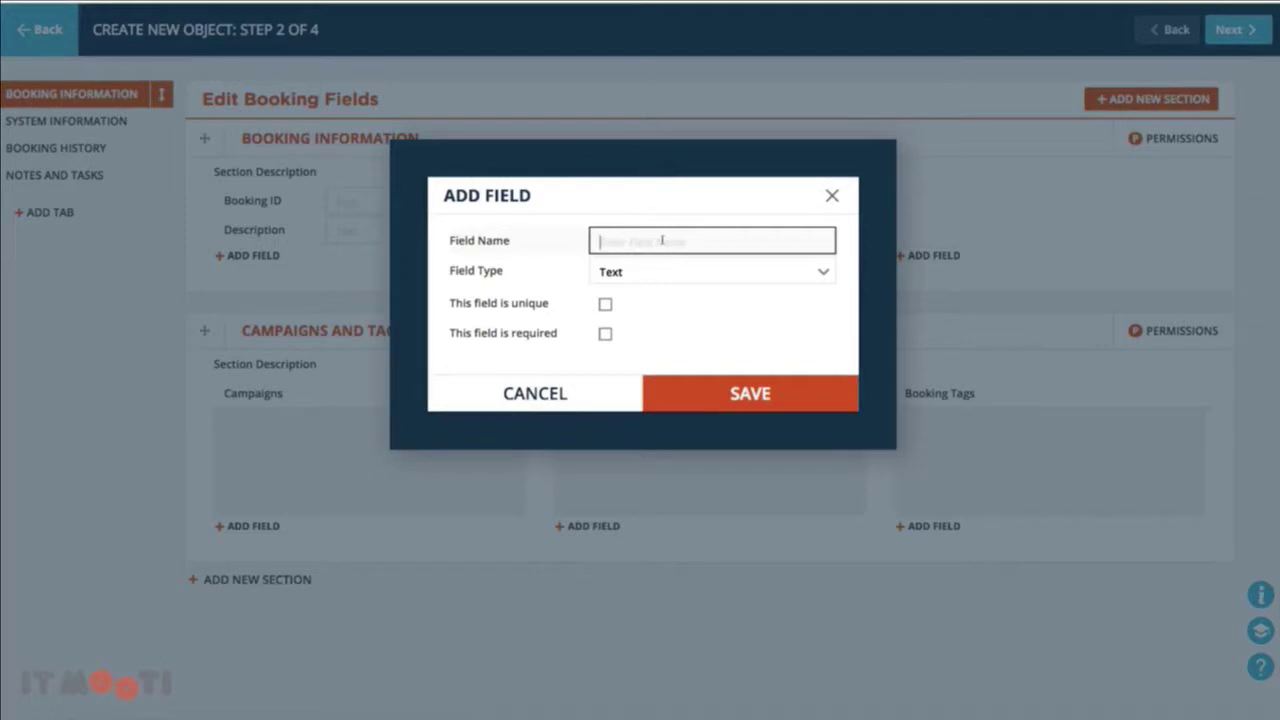
pyautogui.write('B')
pyautogui.press('BackSpace')
pyautogui.write('Bookiong')
pyautogui.press('BackSpace')
pyautogui.press('BackSpace')
pyautogui.press('BackSpace')
pyautogui.press('BackSpace')
pyautogui.write('ing Date')
pyautogui.click(651, 271)
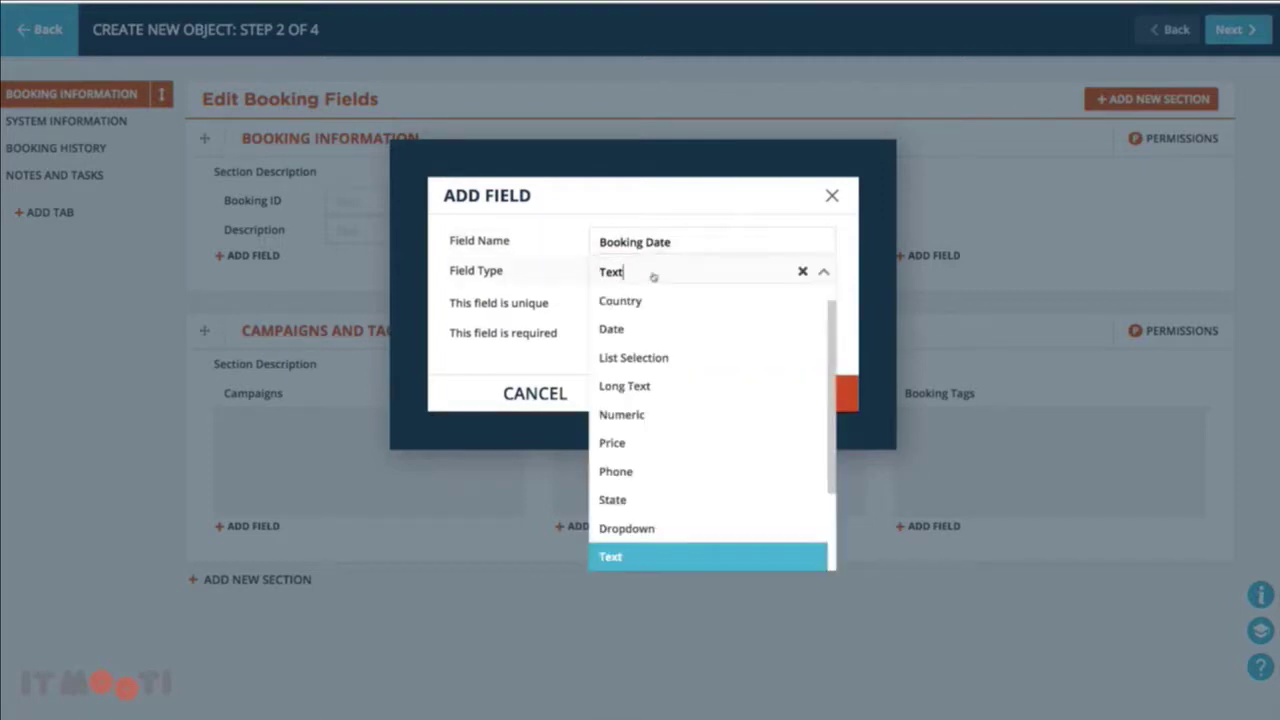
pyautogui.click(625, 340)
pyautogui.click(640, 372)
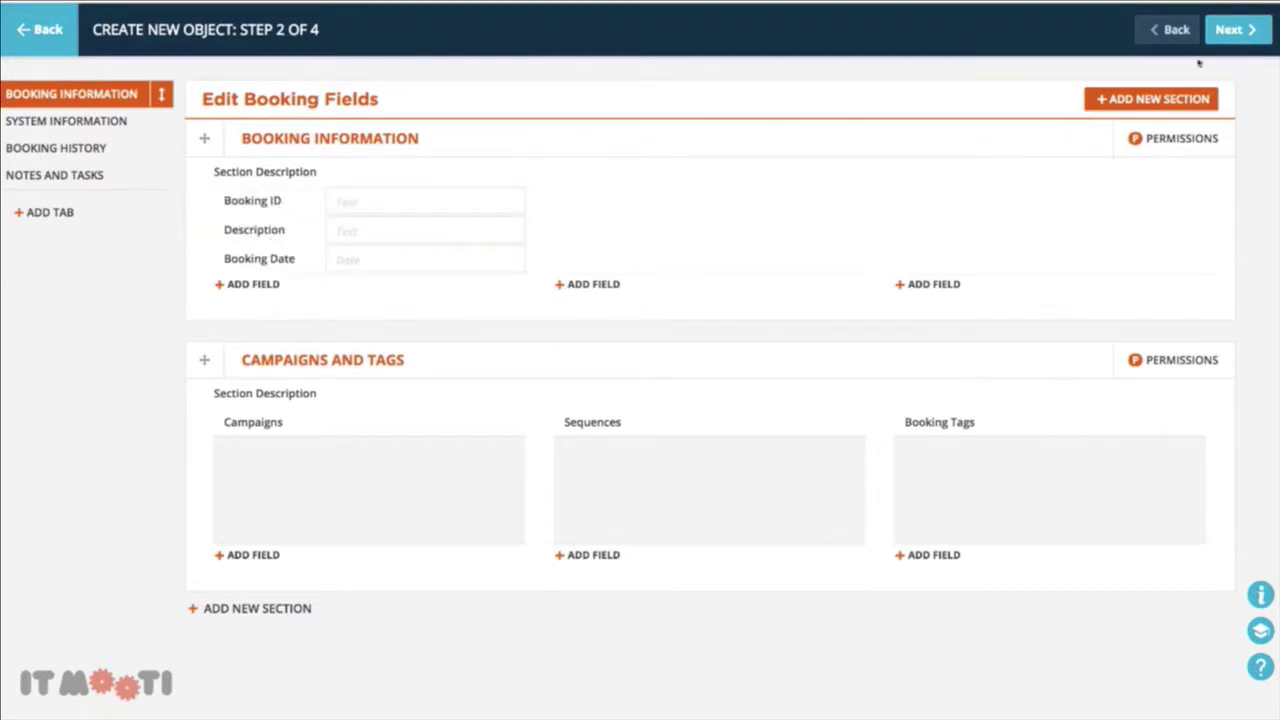
pyautogui.click(1246, 31)
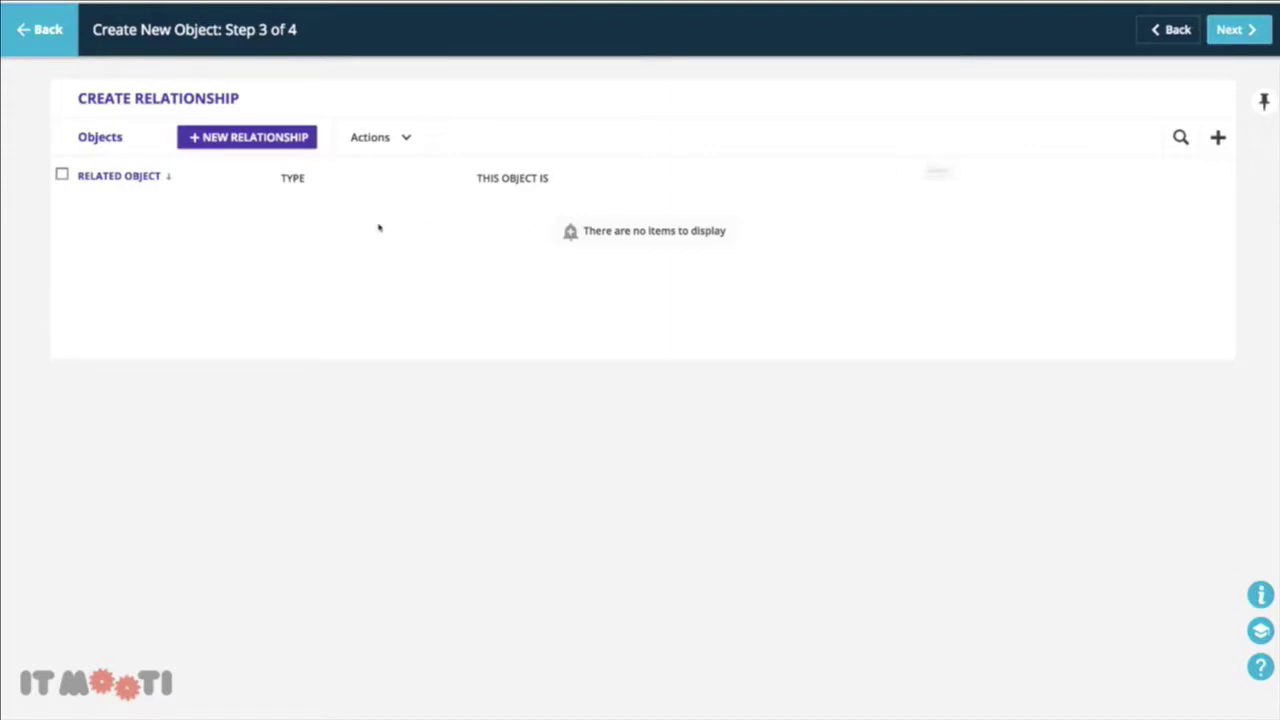
# Relate Bookings to Companys one-to-many as Parent, shown in Booking Information and Company Information
pyautogui.click(270, 140)
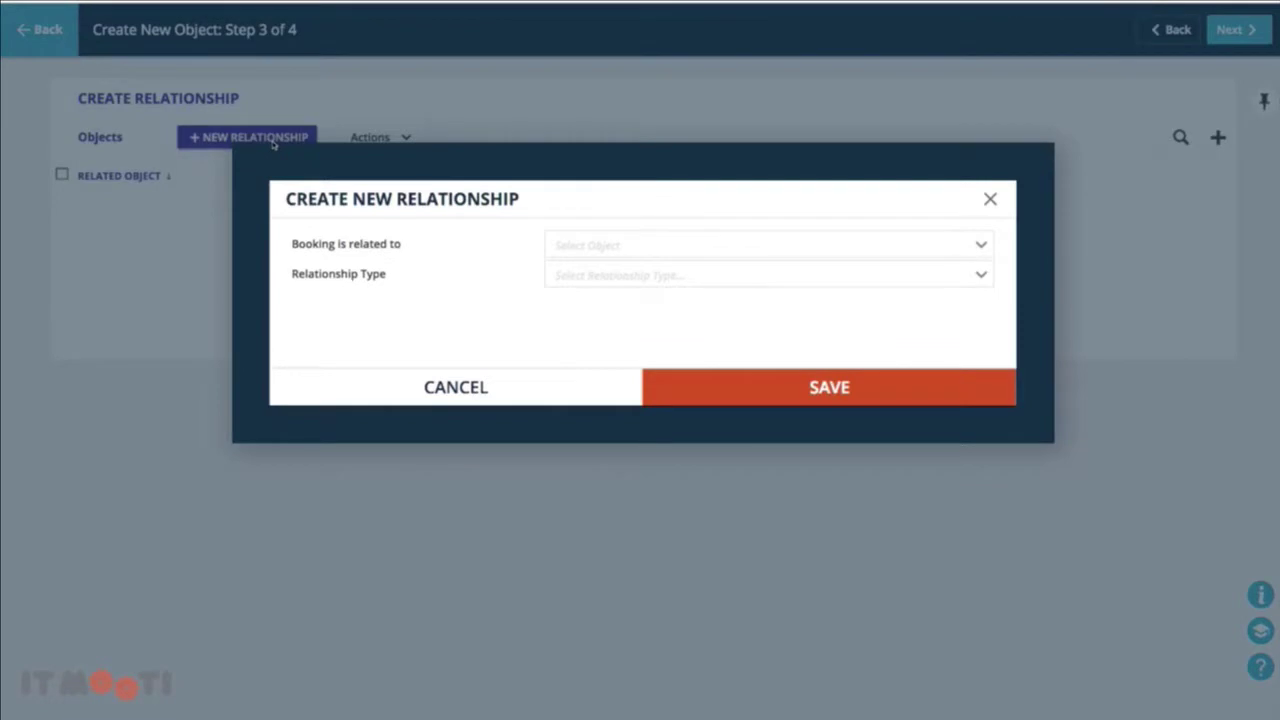
pyautogui.click(689, 242)
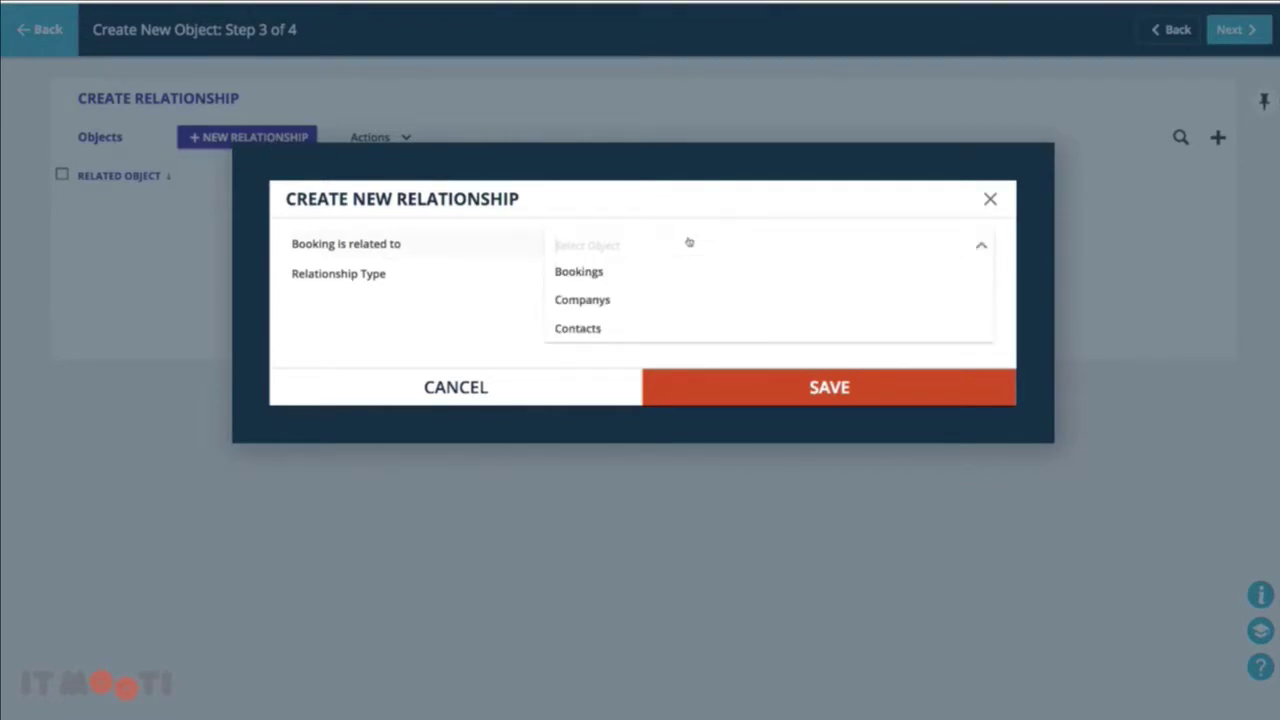
pyautogui.click(663, 299)
pyautogui.click(654, 287)
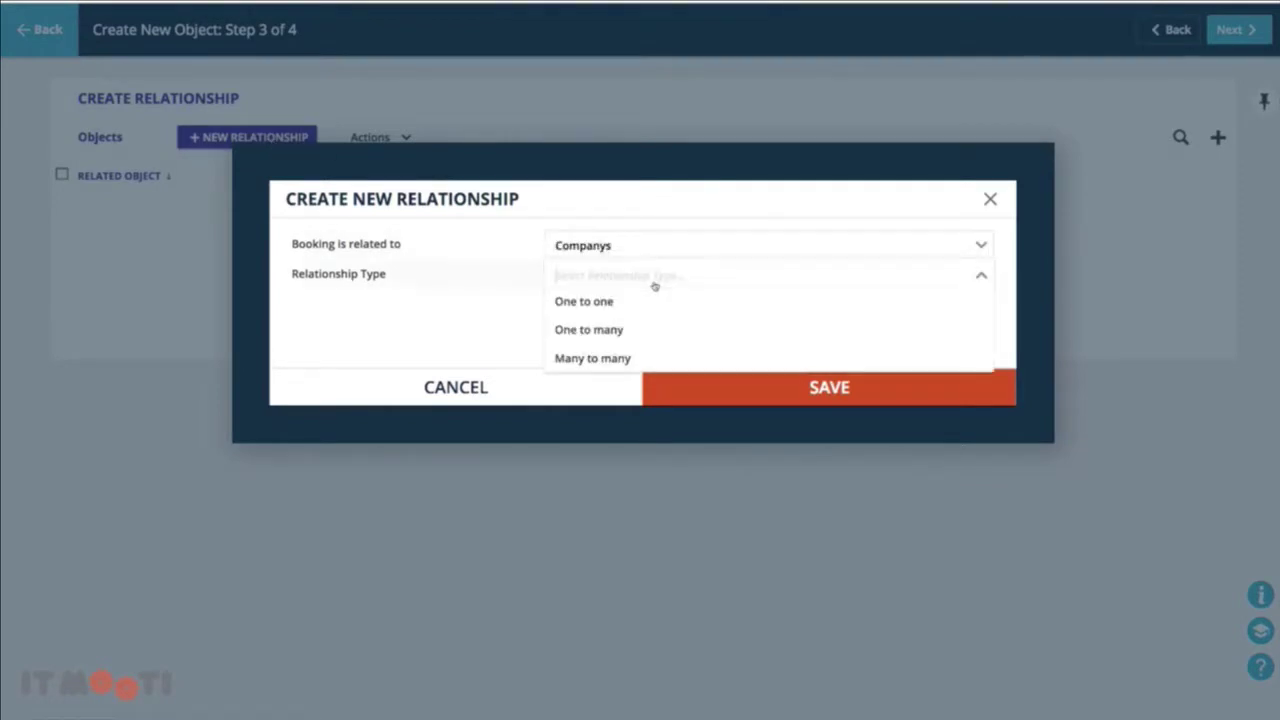
pyautogui.click(645, 329)
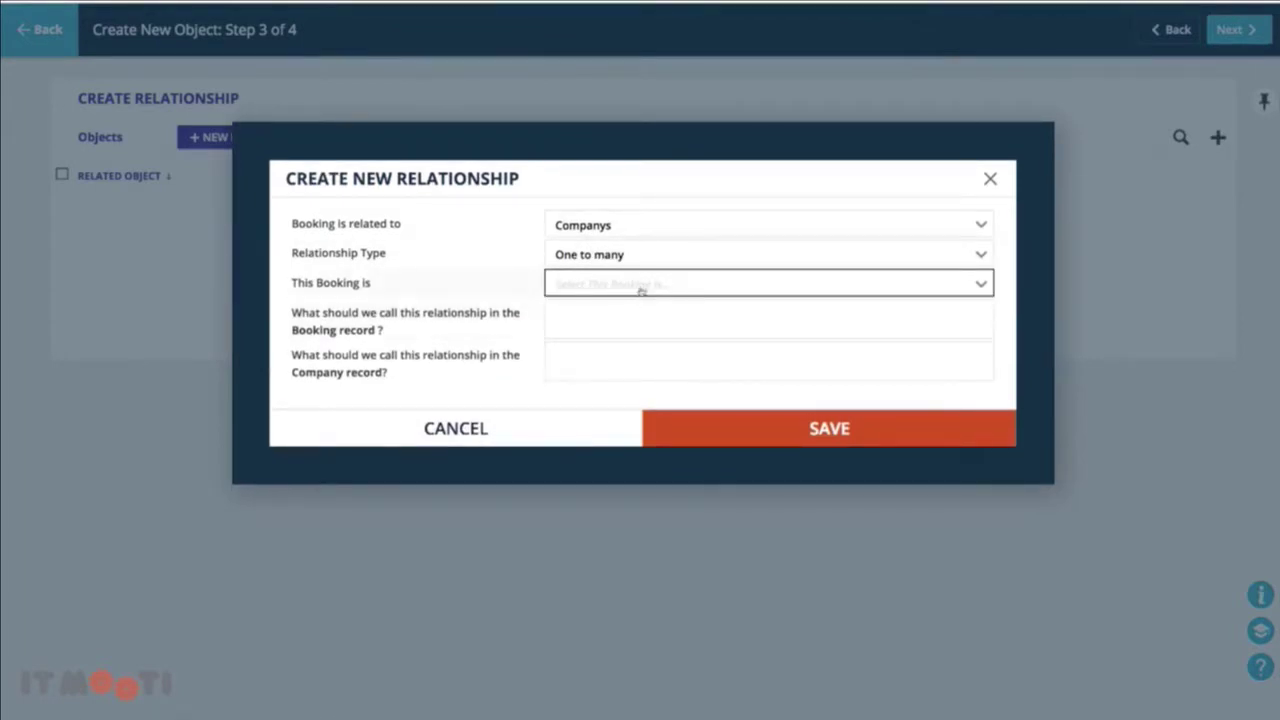
pyautogui.click(642, 287)
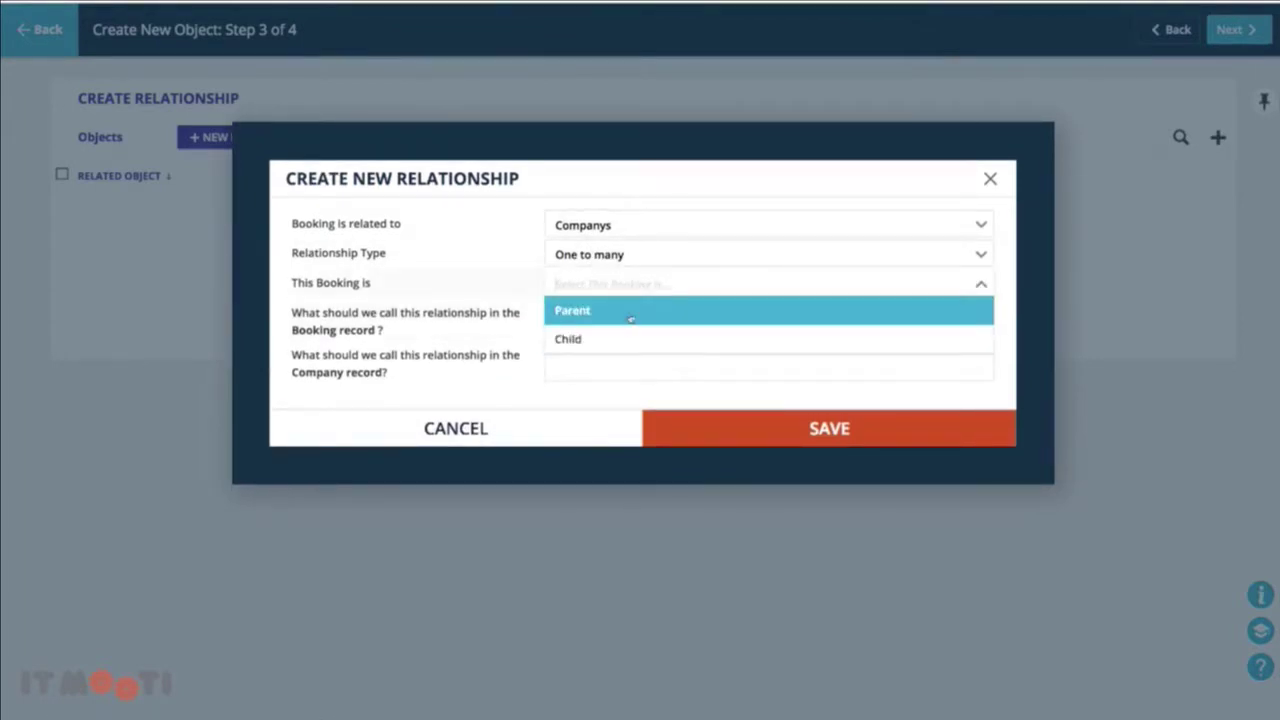
pyautogui.click(630, 318)
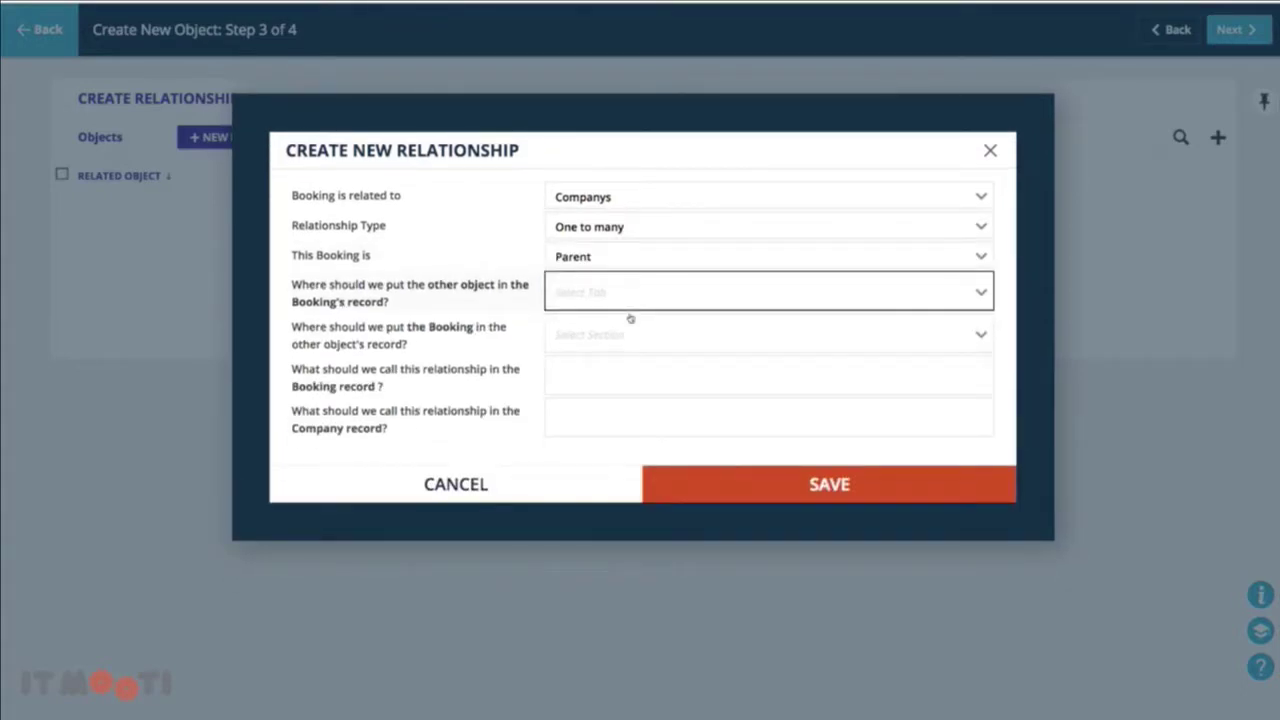
pyautogui.click(627, 305)
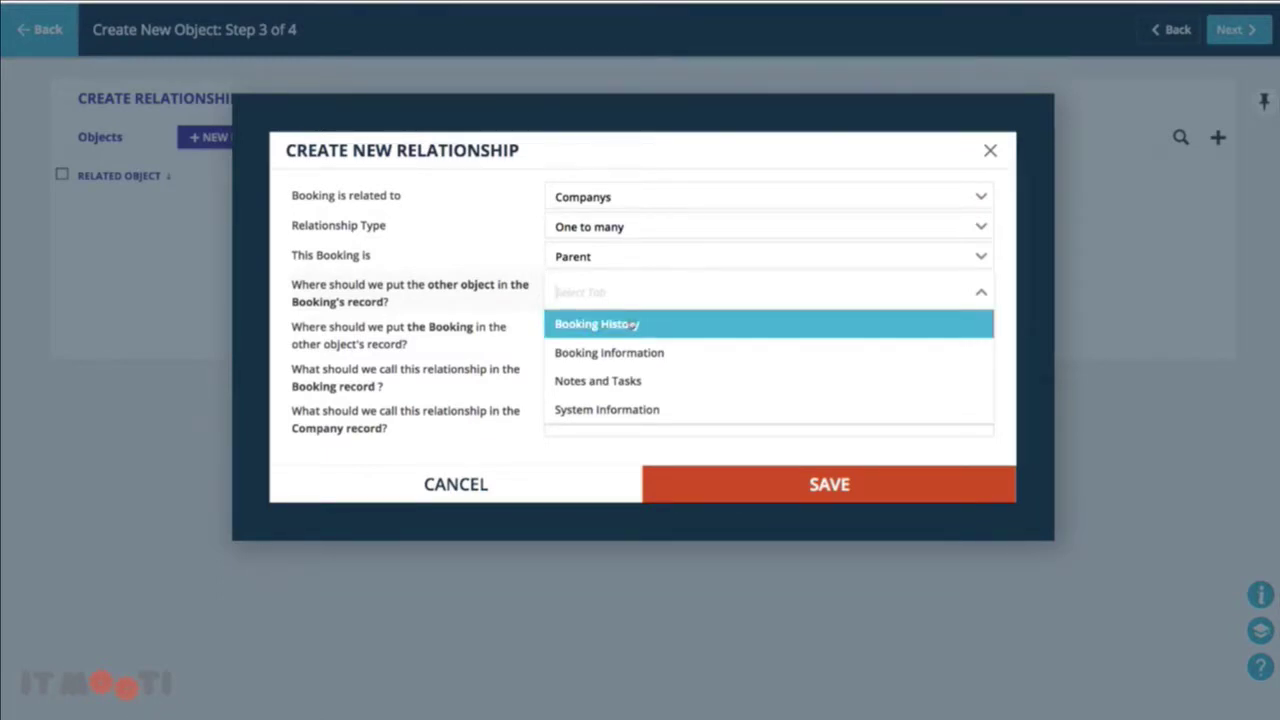
pyautogui.click(625, 350)
pyautogui.click(634, 338)
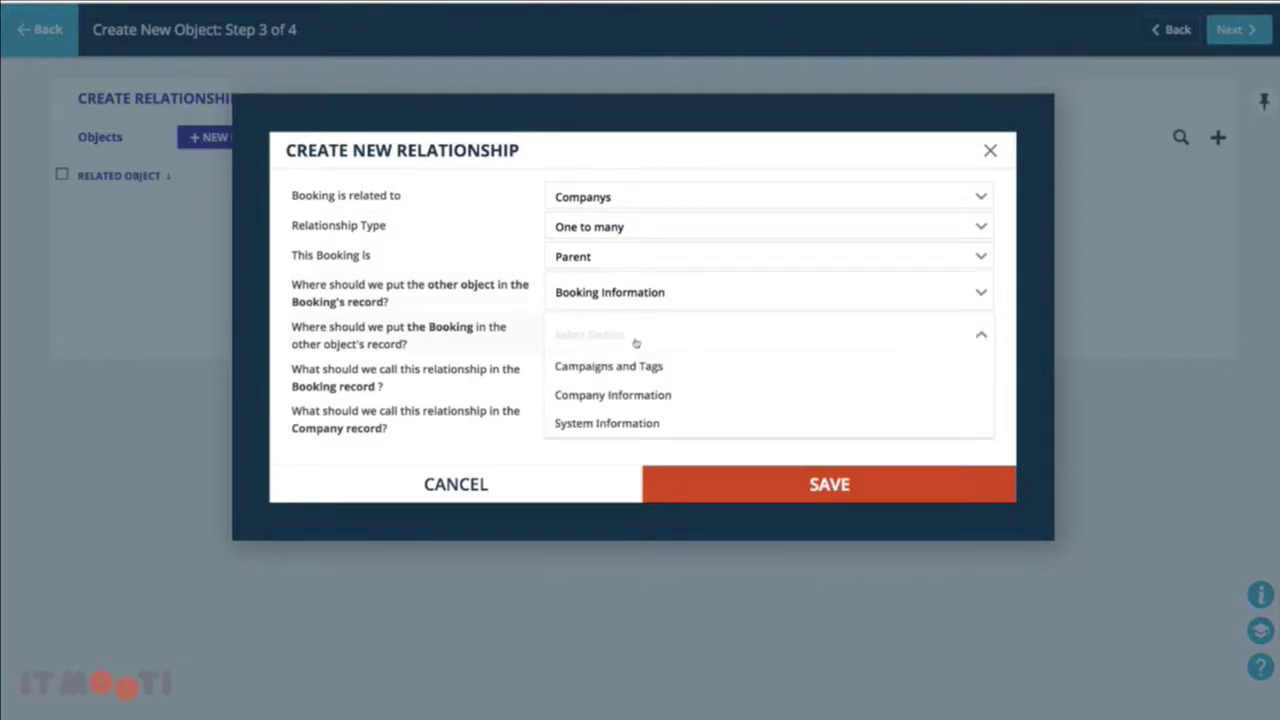
pyautogui.click(633, 395)
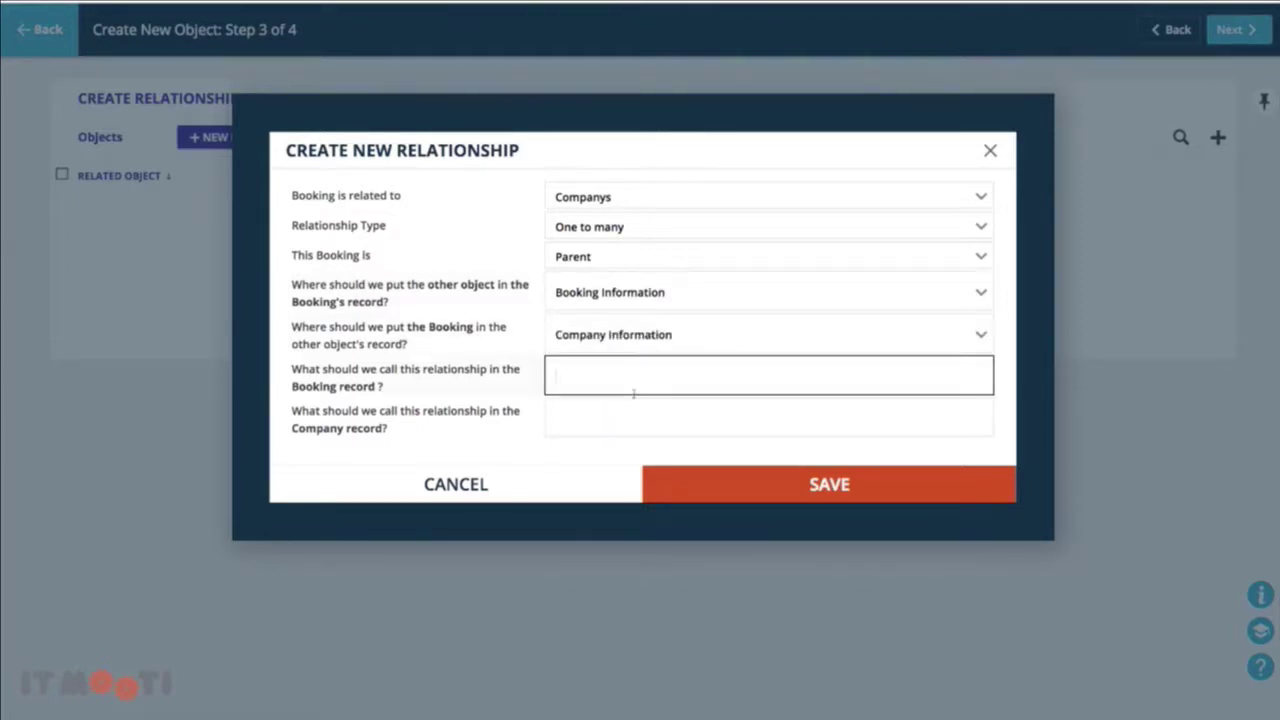
# Name the relationship 'Parent Company' and 'Bookings', and save it
pyautogui.write('Parent Company')
pyautogui.click(623, 422)
pyautogui.write('Booki')
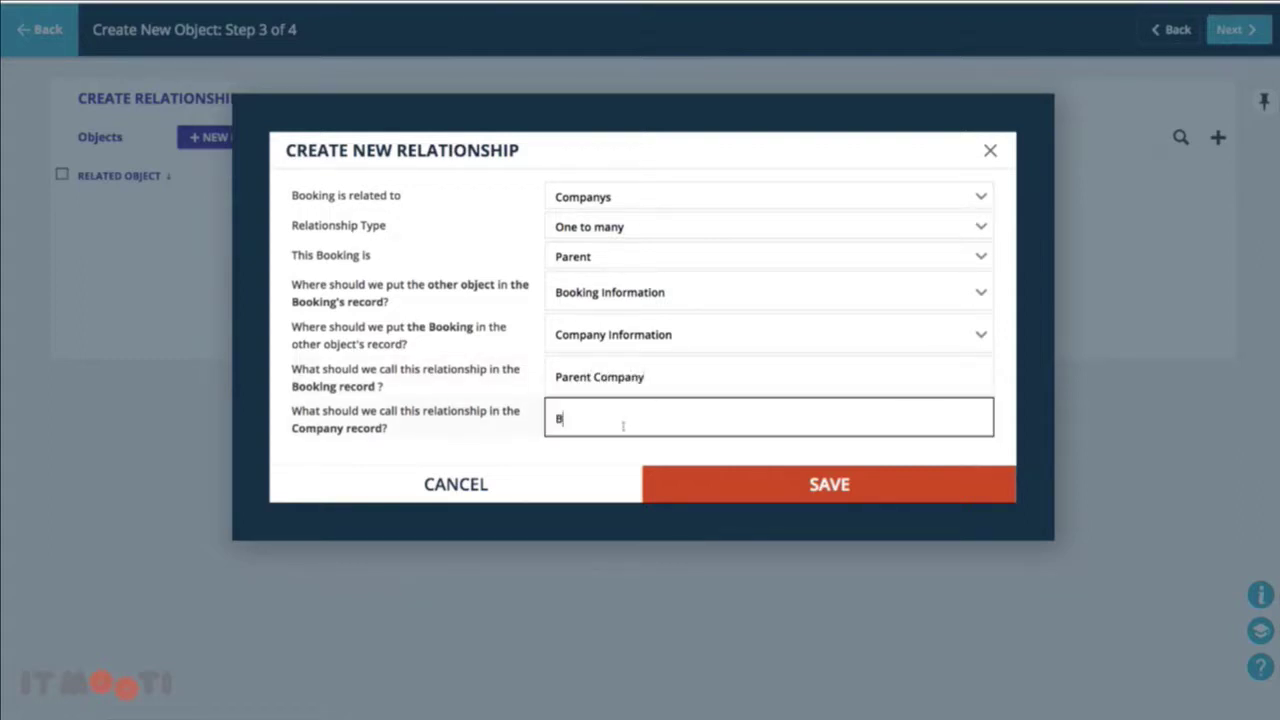
pyautogui.write('ngs')
pyautogui.click(740, 480)
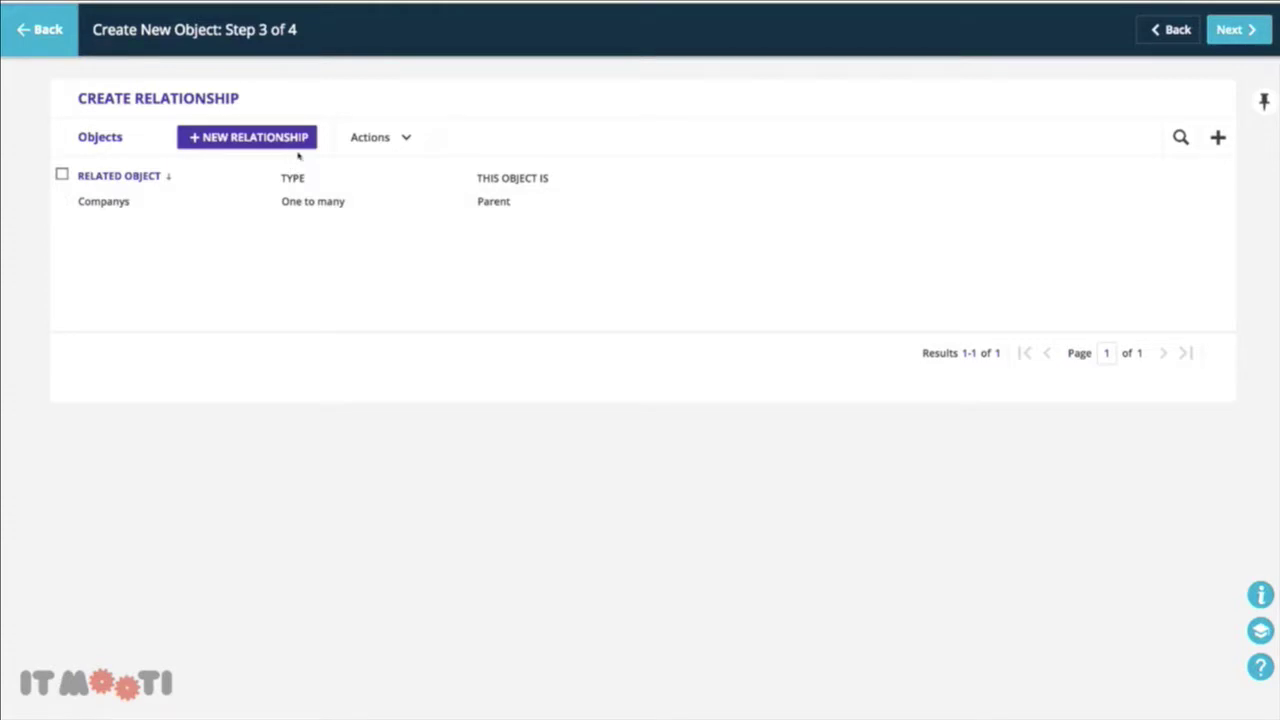
# Relate Bookings to Contacts one-to-many as Child, shown in Contact Information and Booking Information
pyautogui.click(265, 140)
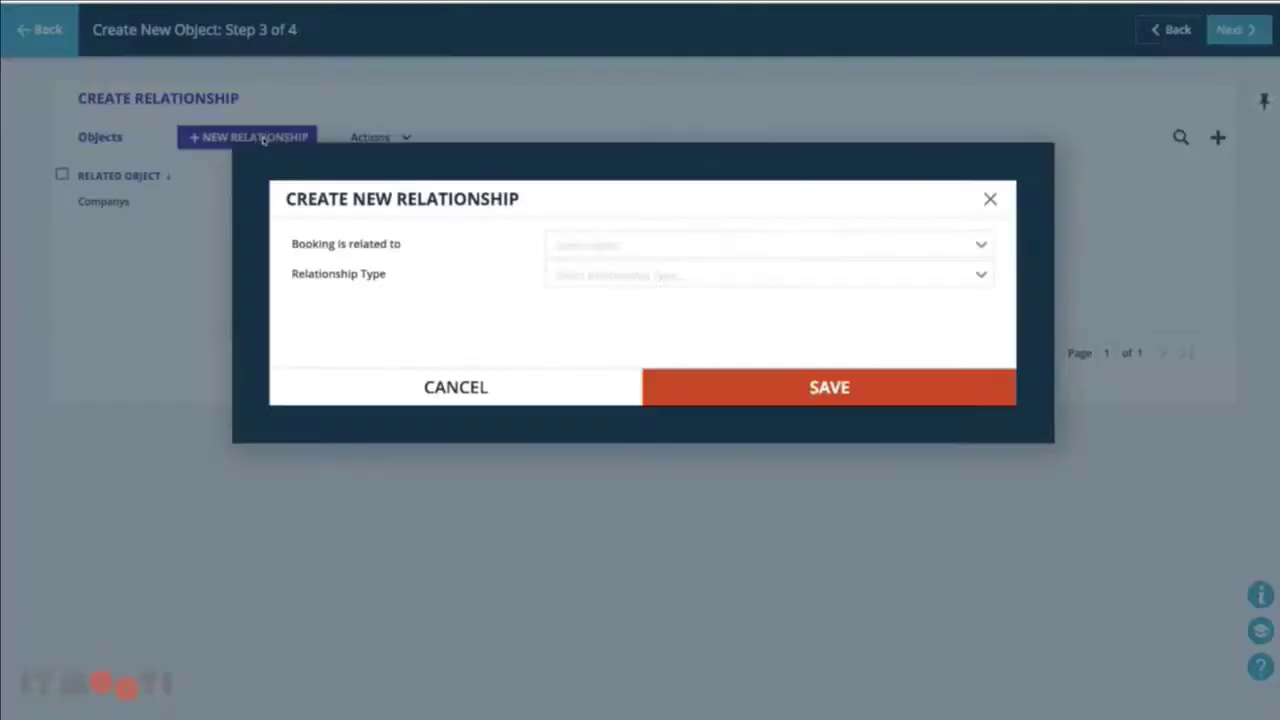
pyautogui.click(594, 242)
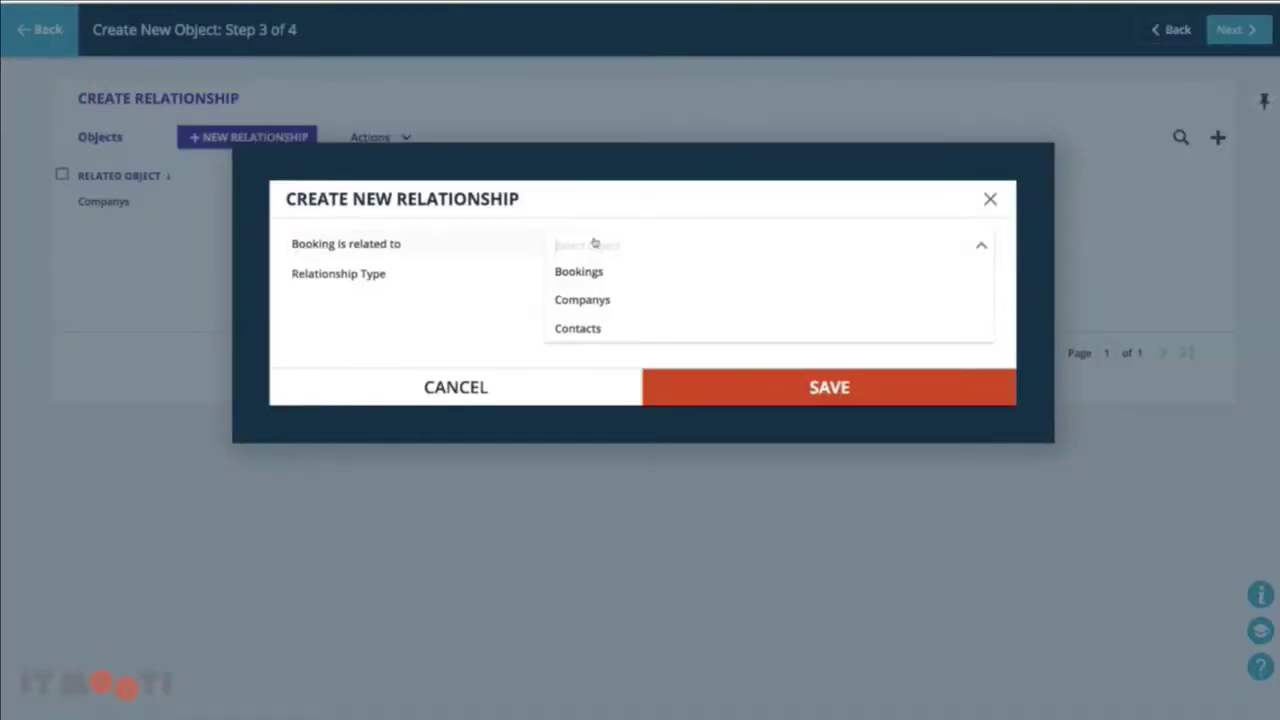
pyautogui.click(595, 326)
pyautogui.click(672, 285)
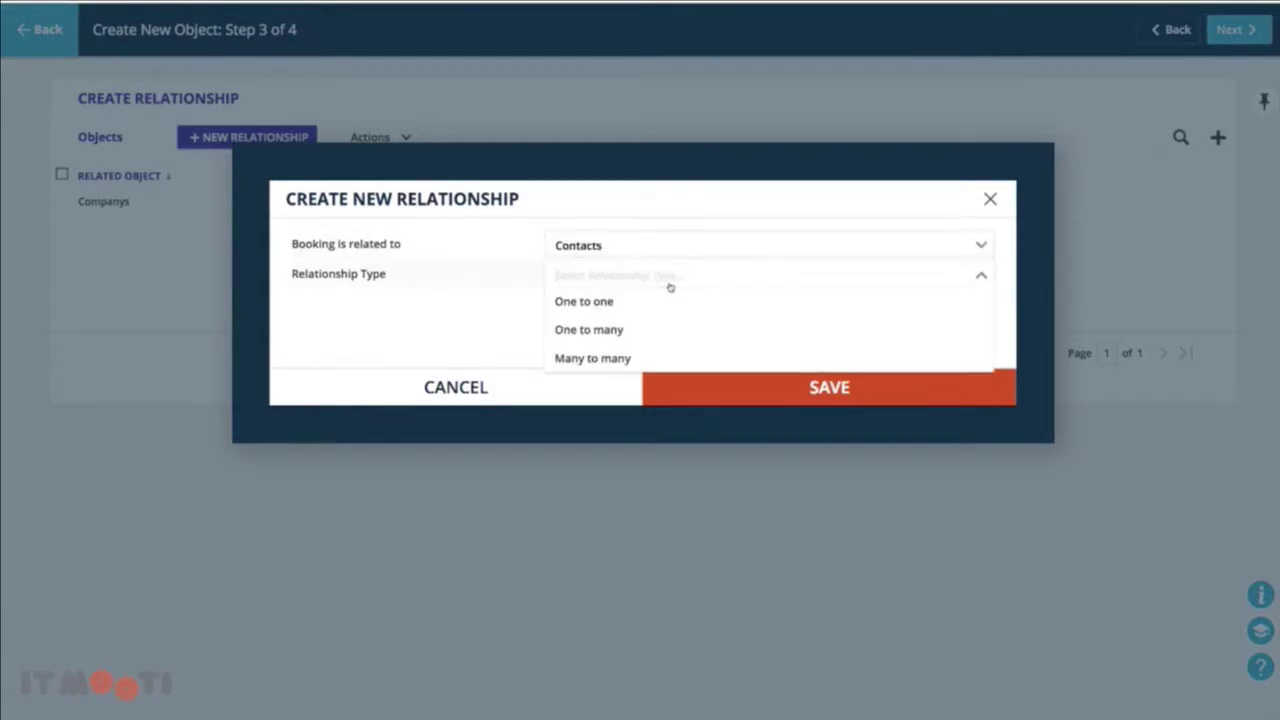
pyautogui.click(651, 331)
pyautogui.click(619, 287)
pyautogui.click(624, 337)
pyautogui.click(630, 335)
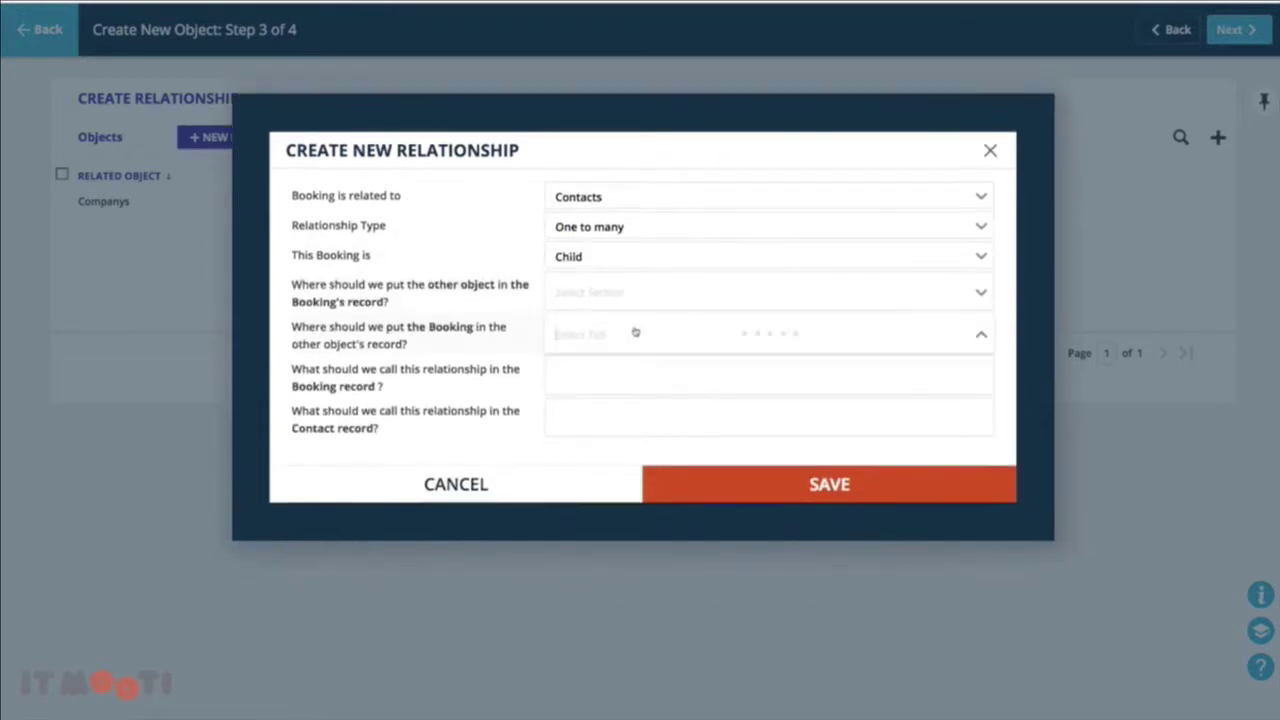
pyautogui.click(628, 394)
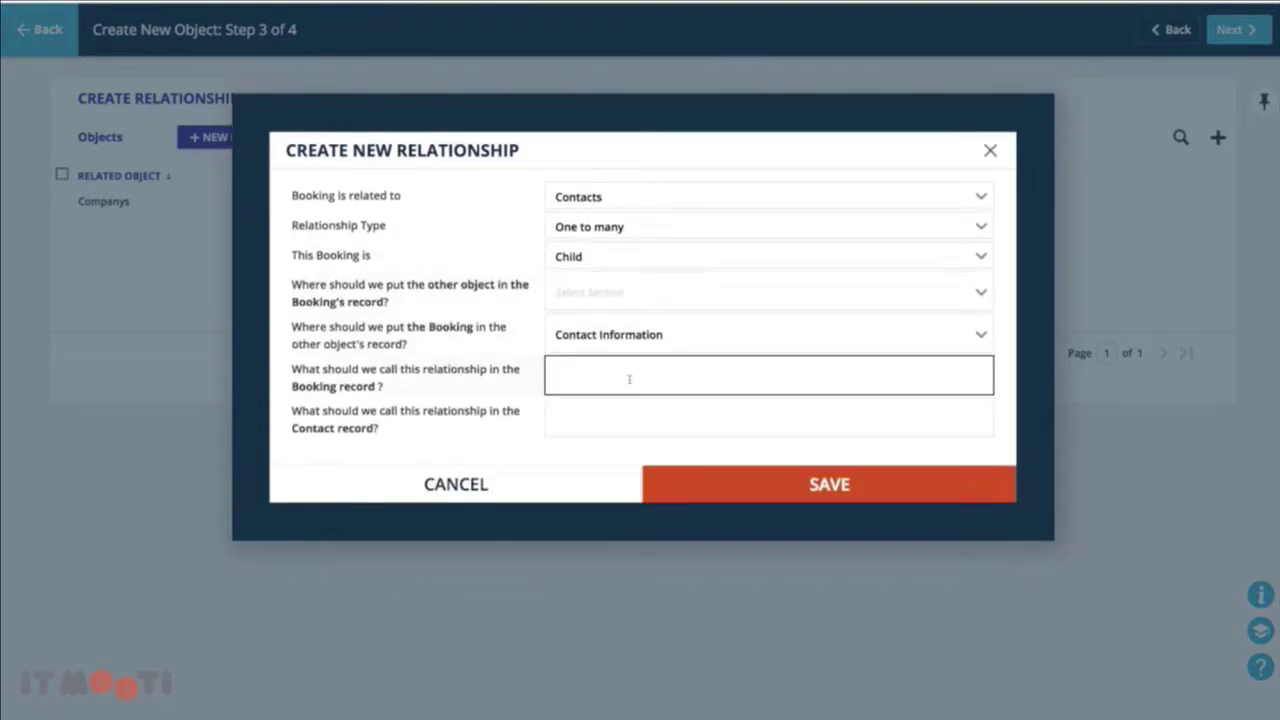
pyautogui.click(609, 293)
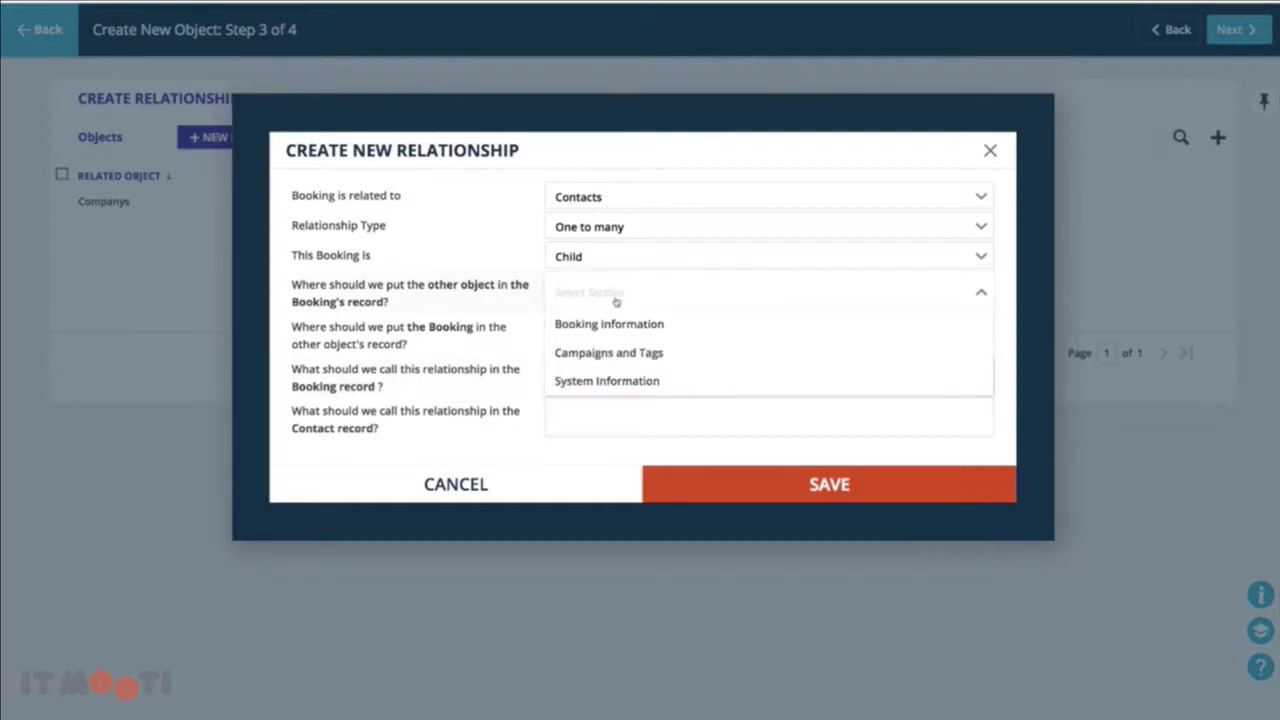
pyautogui.click(612, 325)
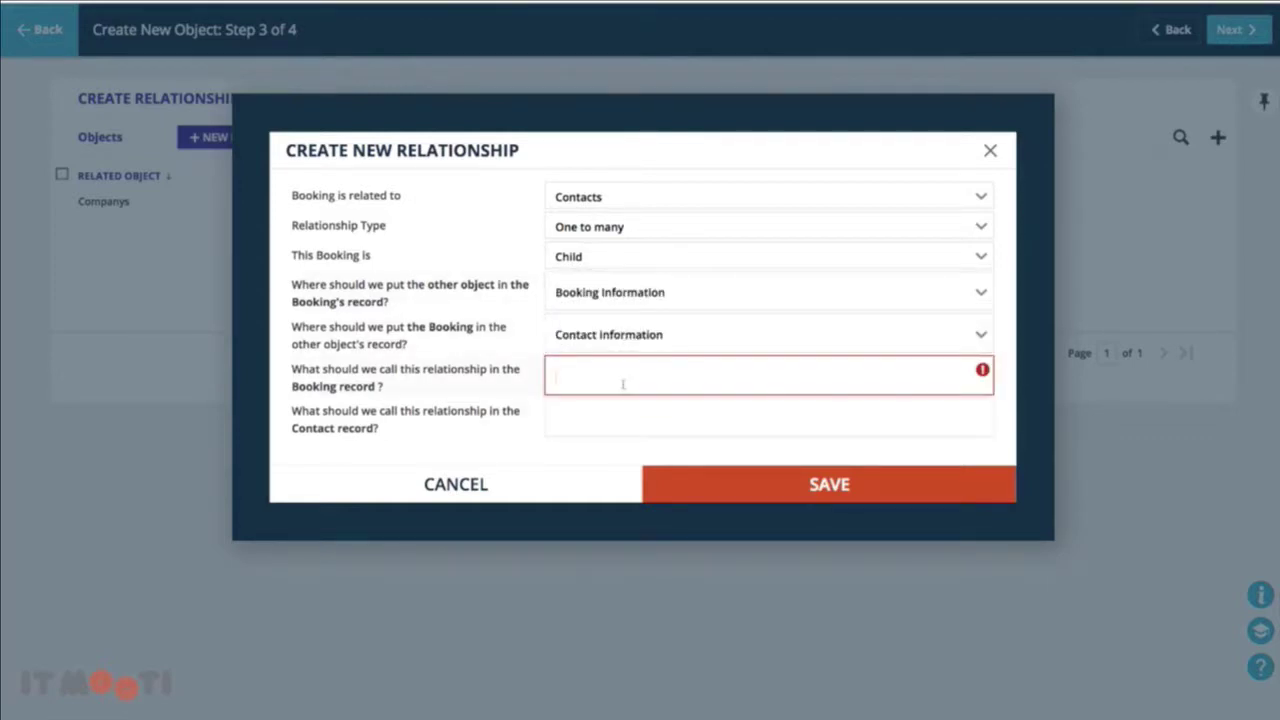
# Name the relationship 'Employee' and 'Bookings', save it, and proceed to the final step
pyautogui.write('Employee')
pyautogui.click(583, 424)
pyautogui.write('Bookings')
pyautogui.click(736, 476)
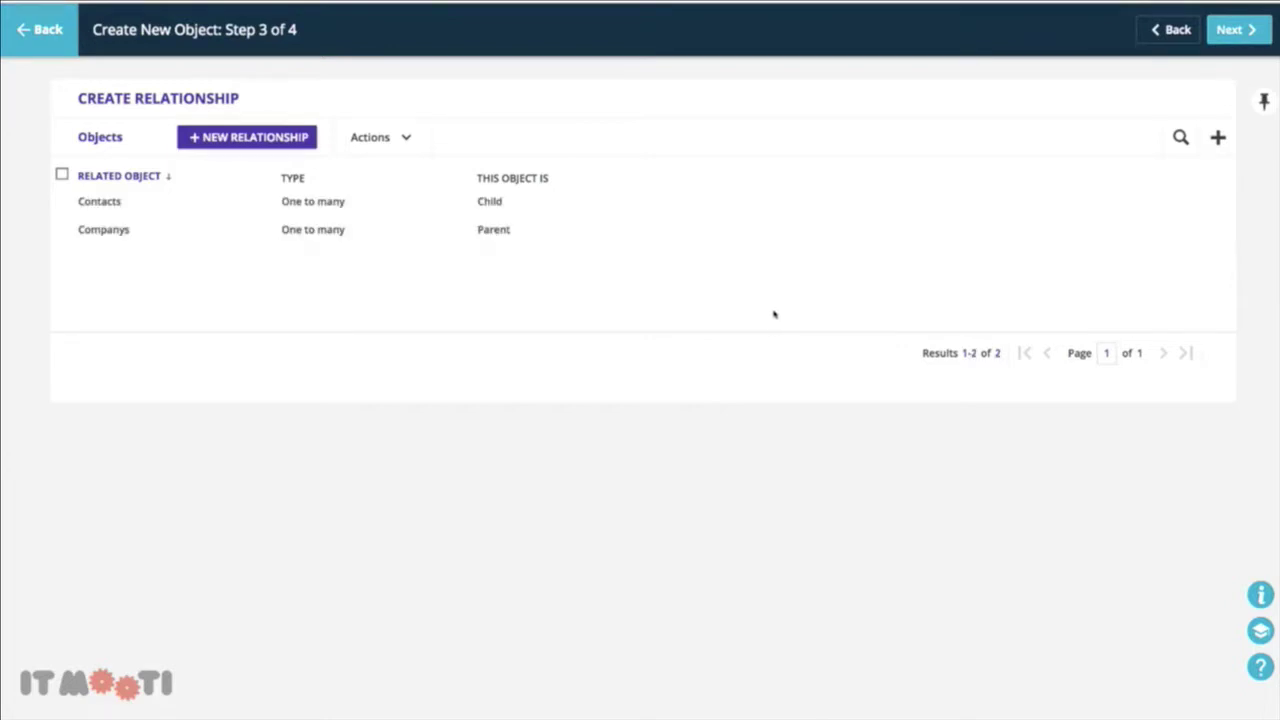
pyautogui.click(1225, 38)
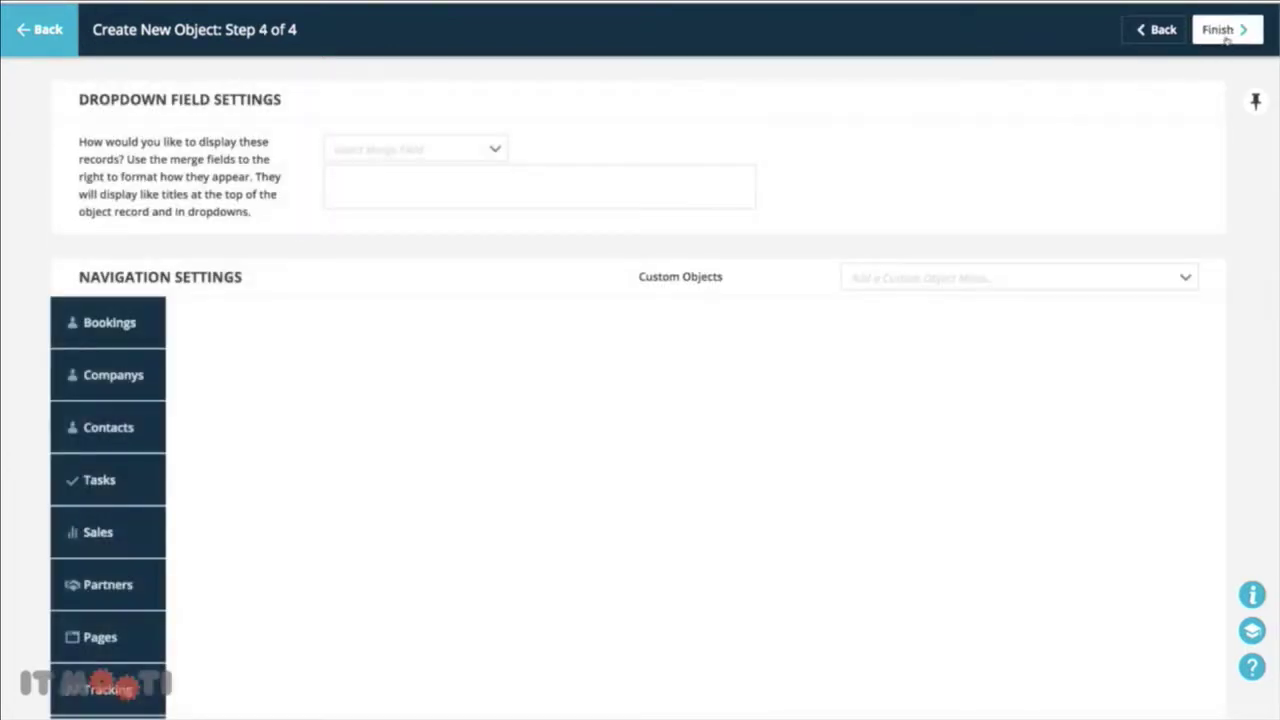
# Set the Booking record display to '[Booking ID] - [Booking Date]' and finish creating the Bookings object
pyautogui.click(449, 152)
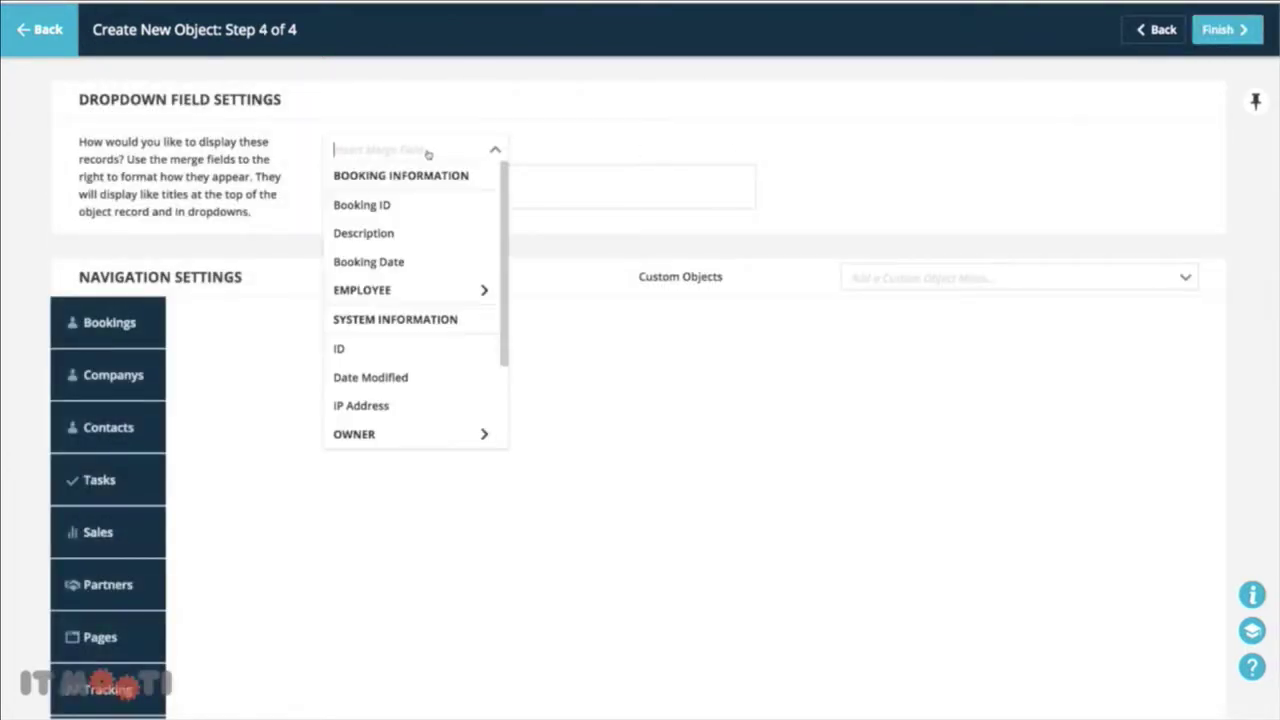
pyautogui.click(432, 202)
pyautogui.write('-')
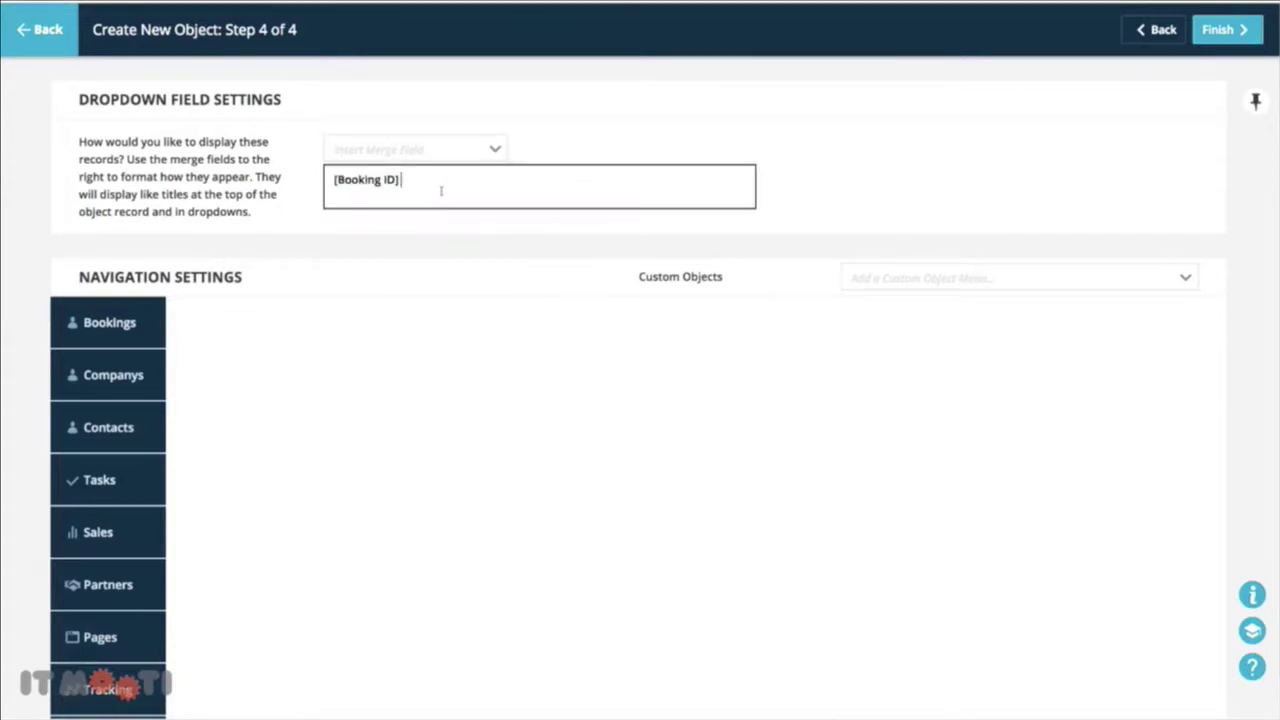
pyautogui.click(446, 151)
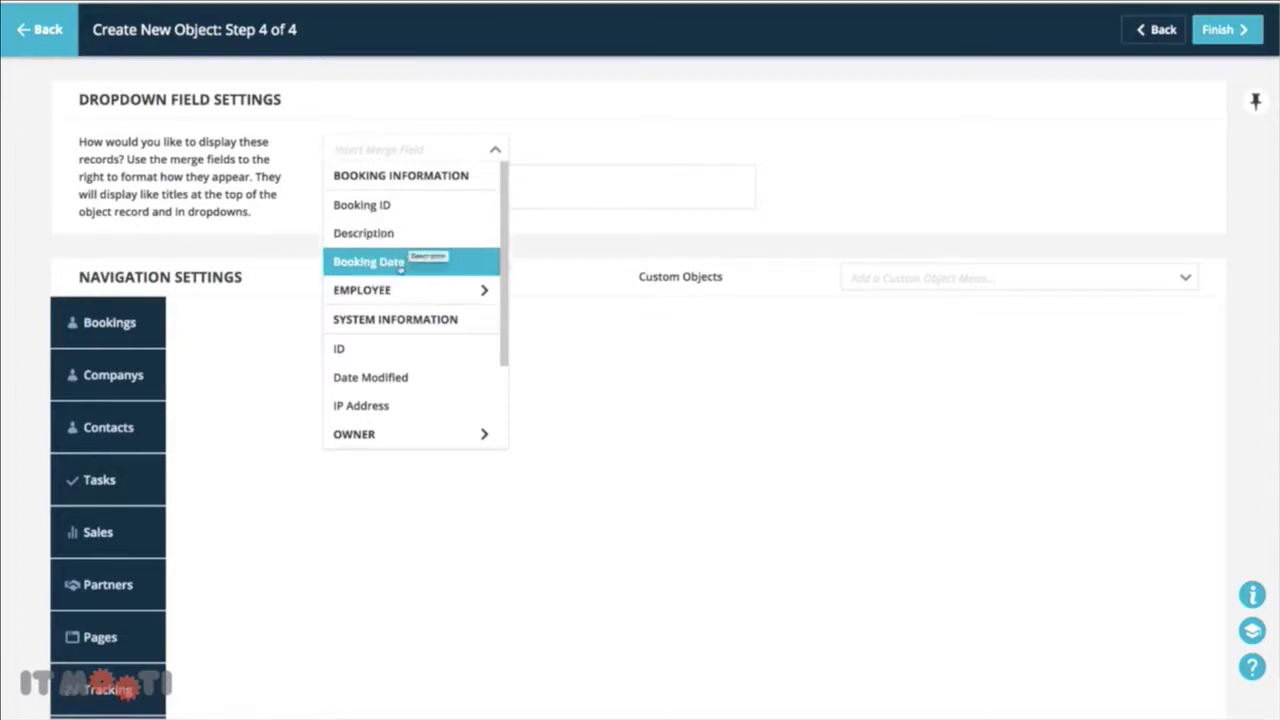
pyautogui.click(405, 261)
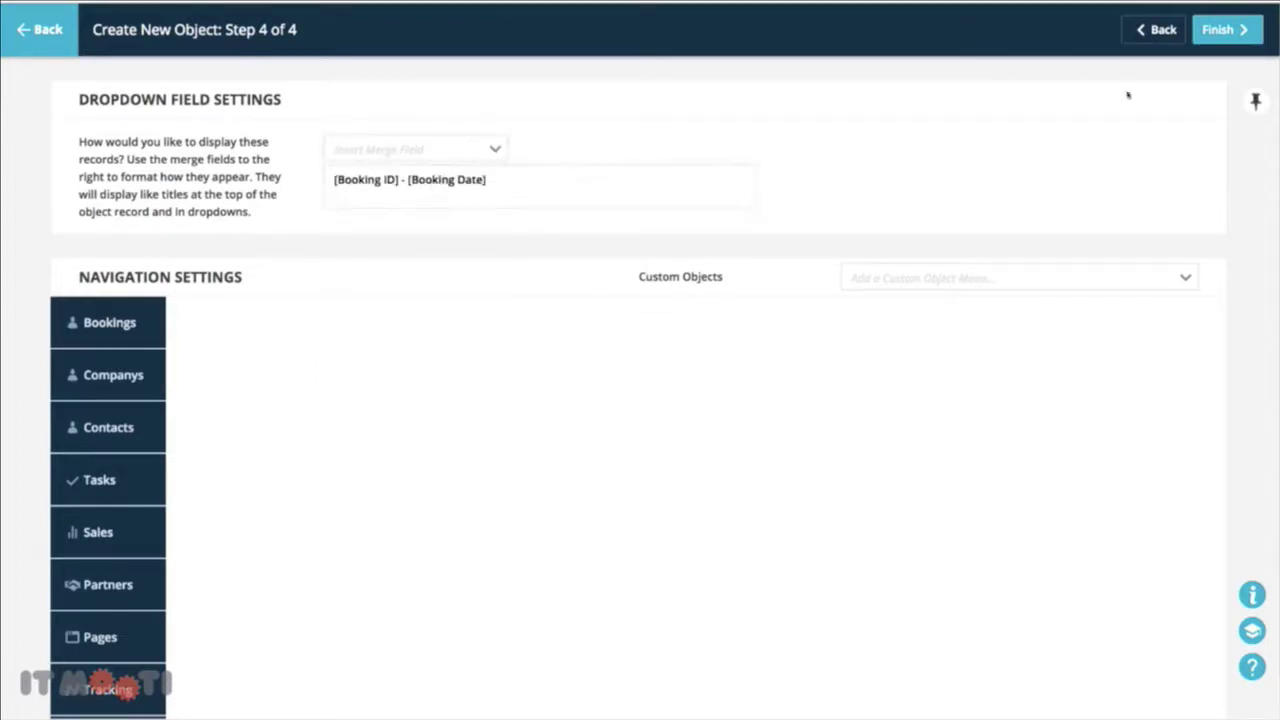
pyautogui.click(1216, 32)
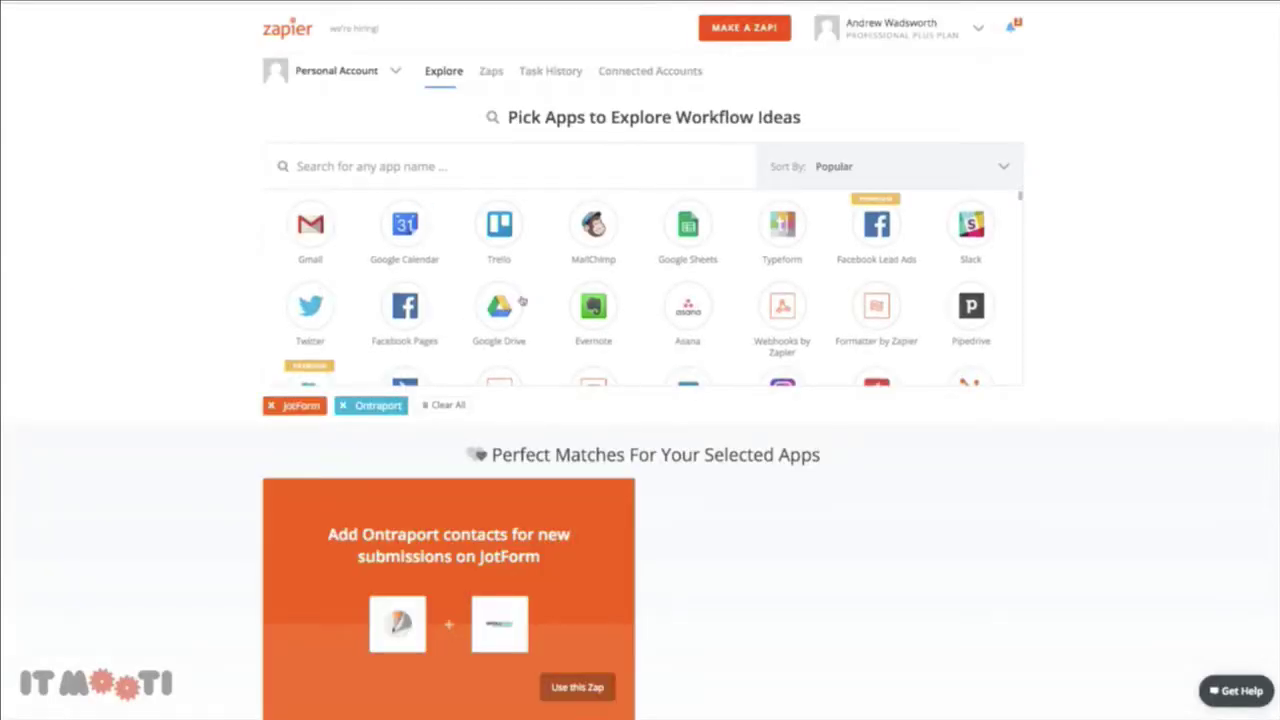
pyautogui.scroll(-3, 520, 300)
pyautogui.scroll(-5, 520, 300)
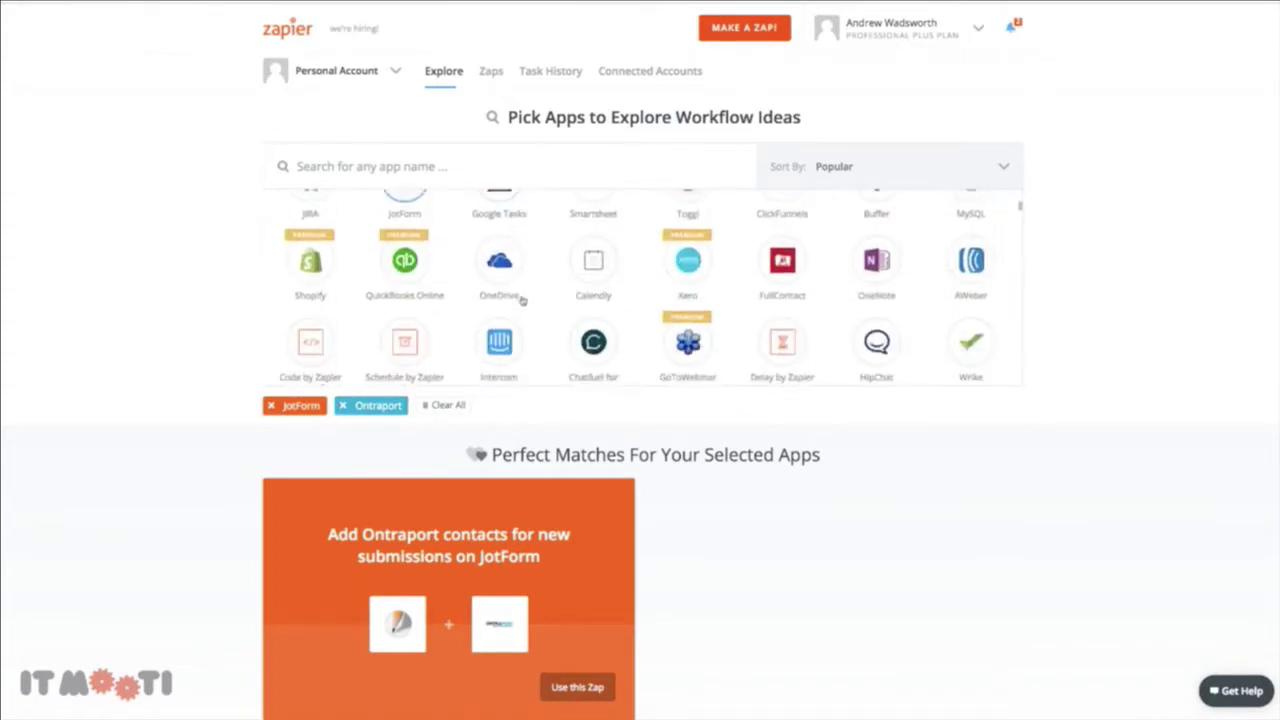
pyautogui.scroll(-2, 523, 300)
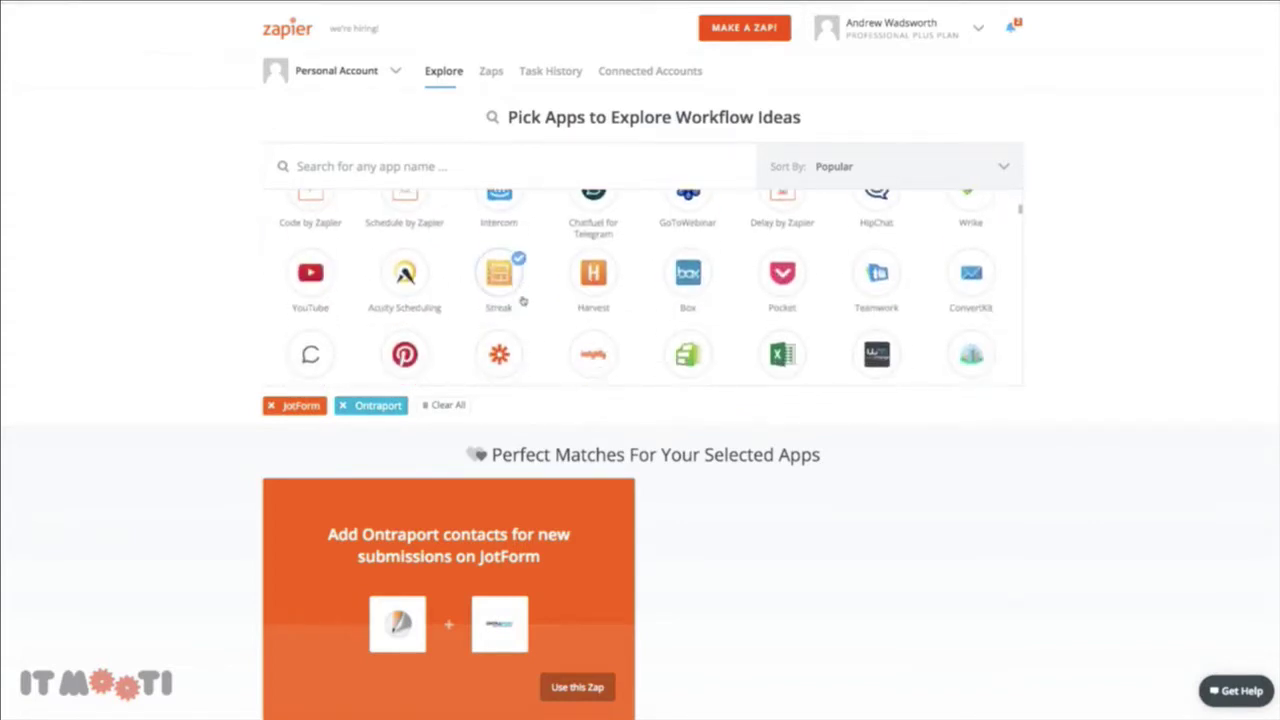
pyautogui.scroll(4, 523, 300)
pyautogui.scroll(5, 522, 300)
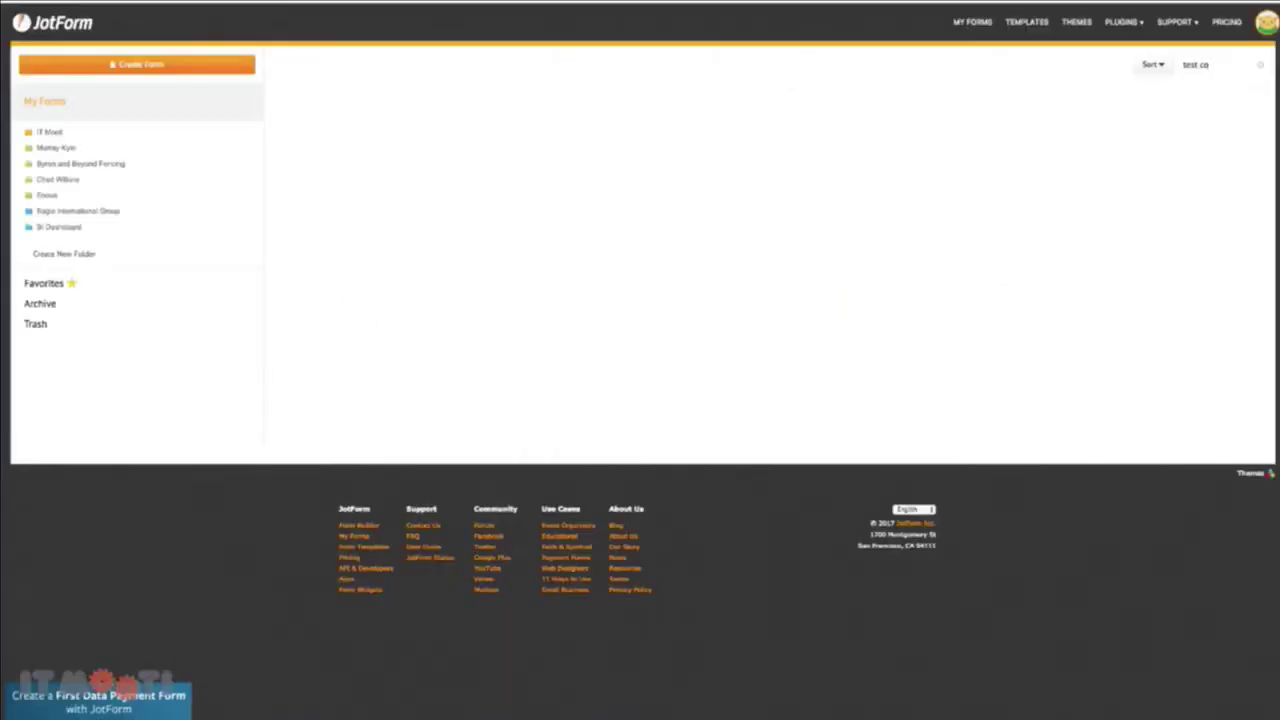
# Create a blank JotForm form named 'New Bookings Test Zaps'
pyautogui.click(135, 66)
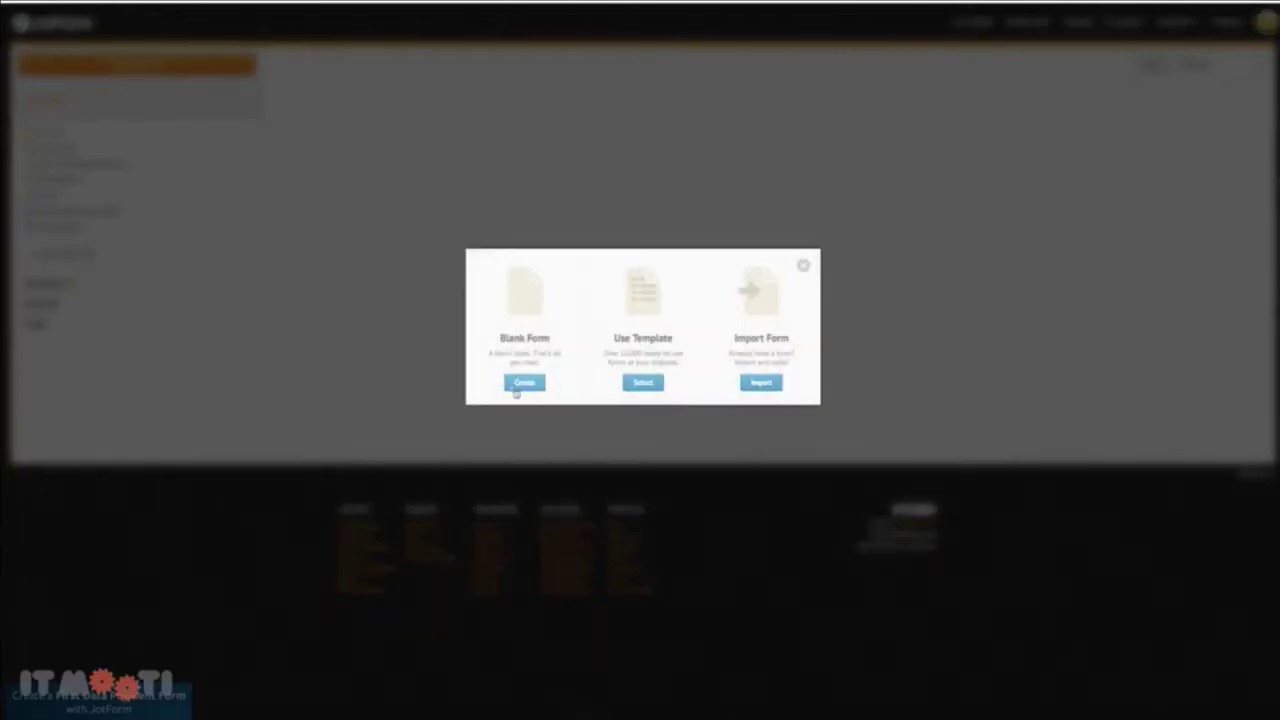
pyautogui.click(520, 388)
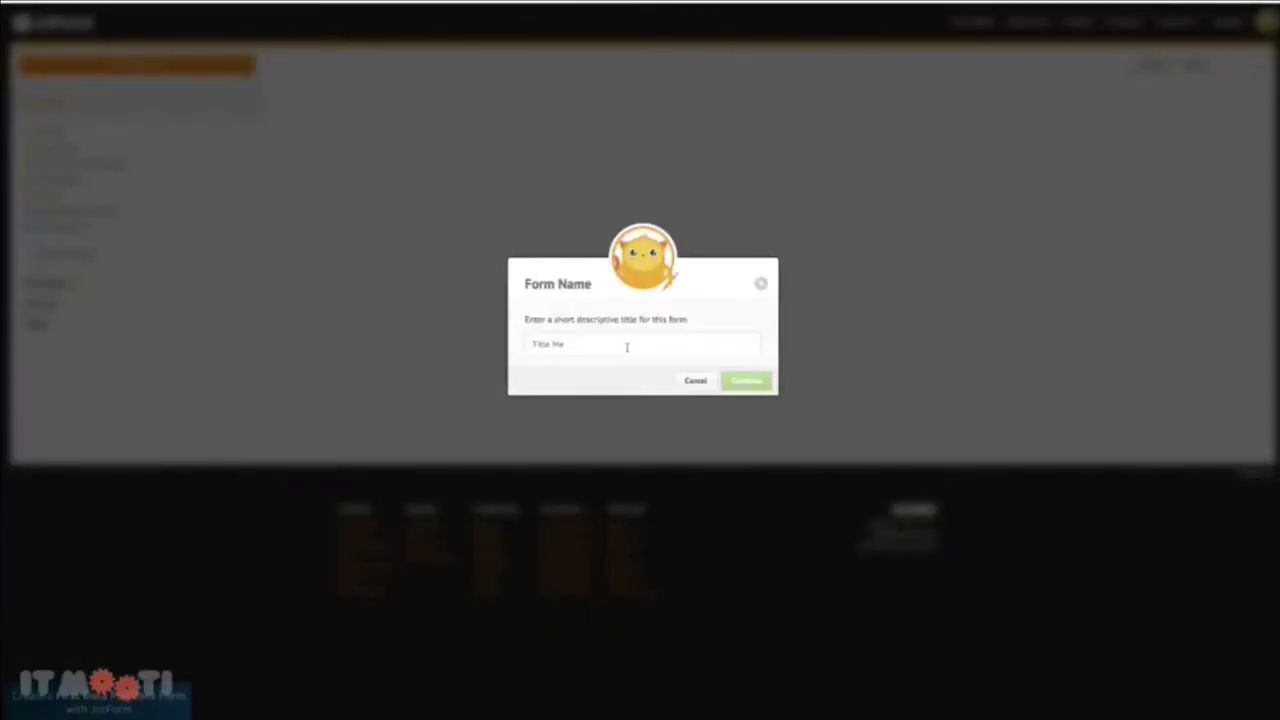
pyautogui.write('New Book')
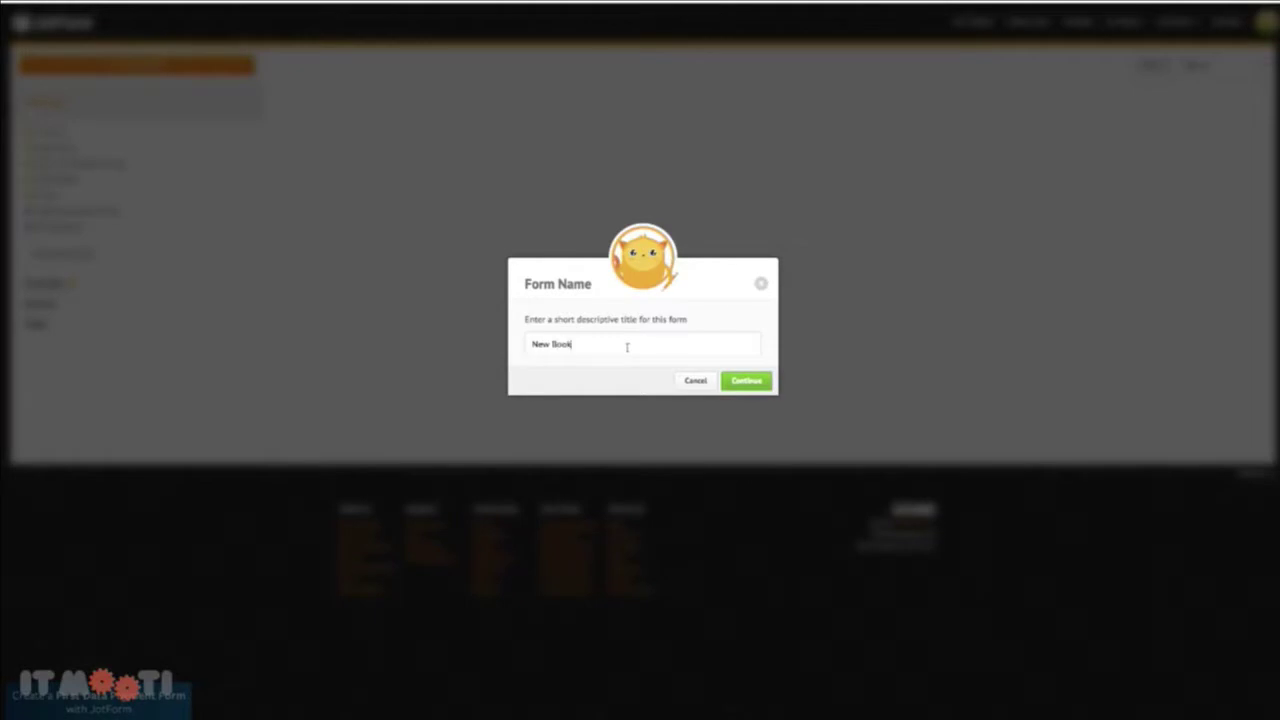
pyautogui.write('ings Test Zap')
pyautogui.click(738, 381)
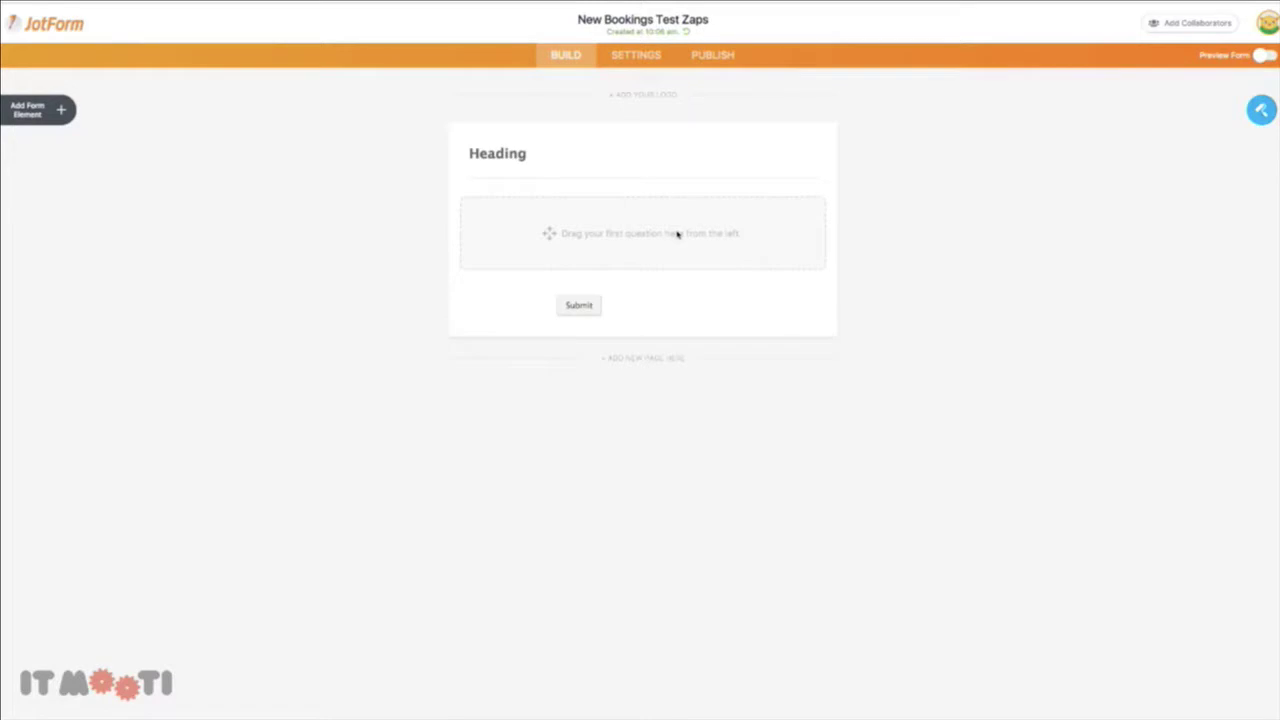
# Add a Company Name short text question to the empty form
pyautogui.click(62, 110)
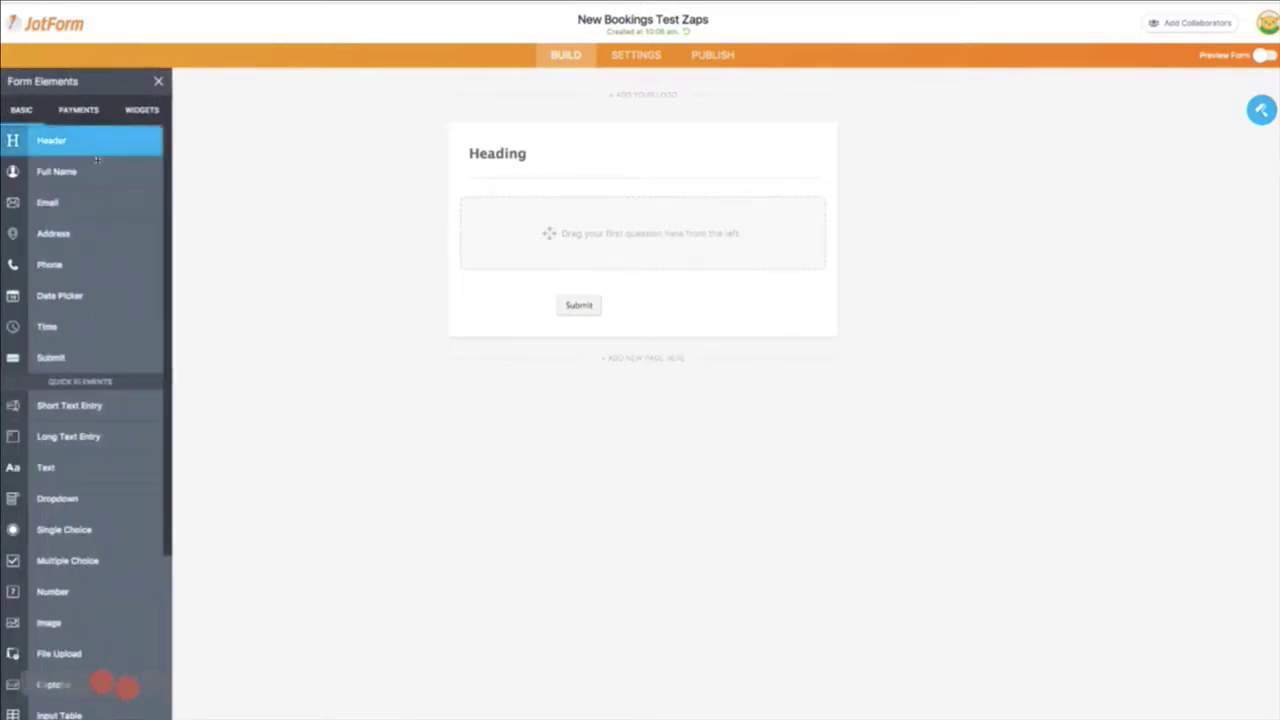
pyautogui.moveTo(106, 409); pyautogui.dragTo(536, 205)
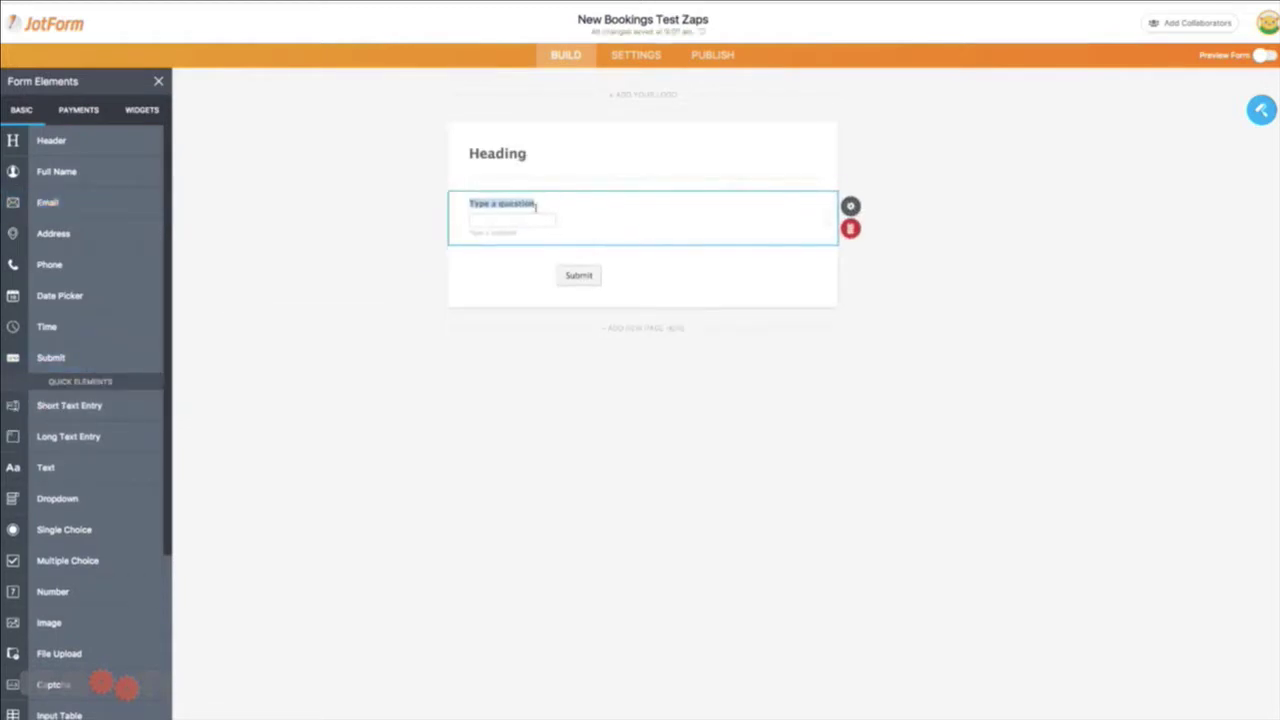
pyautogui.write('Company NAme')
pyautogui.press('BackSpace')
pyautogui.press('BackSpace')
pyautogui.press('BackSpace')
pyautogui.write('a')
# Add a First Name question, then duplicate it as Last Name
pyautogui.moveTo(69, 405); pyautogui.dragTo(529, 257)
pyautogui.write('Eirst Nam')
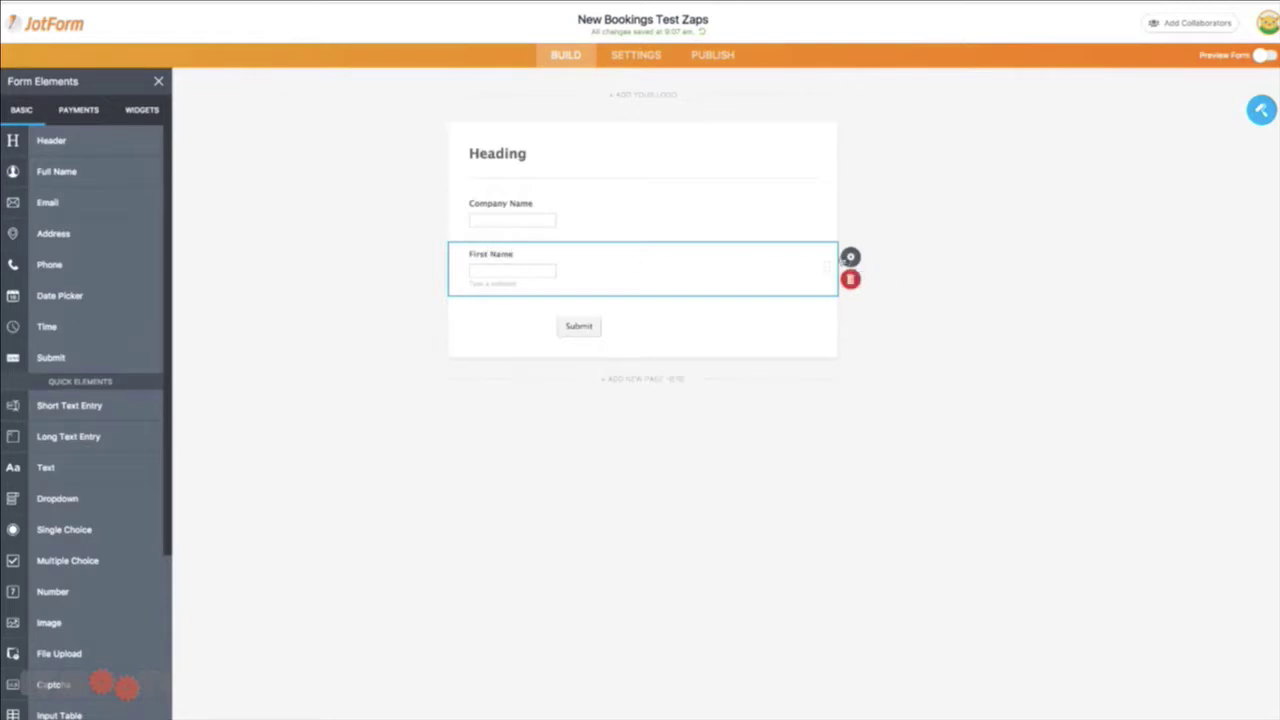
pyautogui.click(848, 258)
pyautogui.click(539, 265)
pyautogui.click(850, 257)
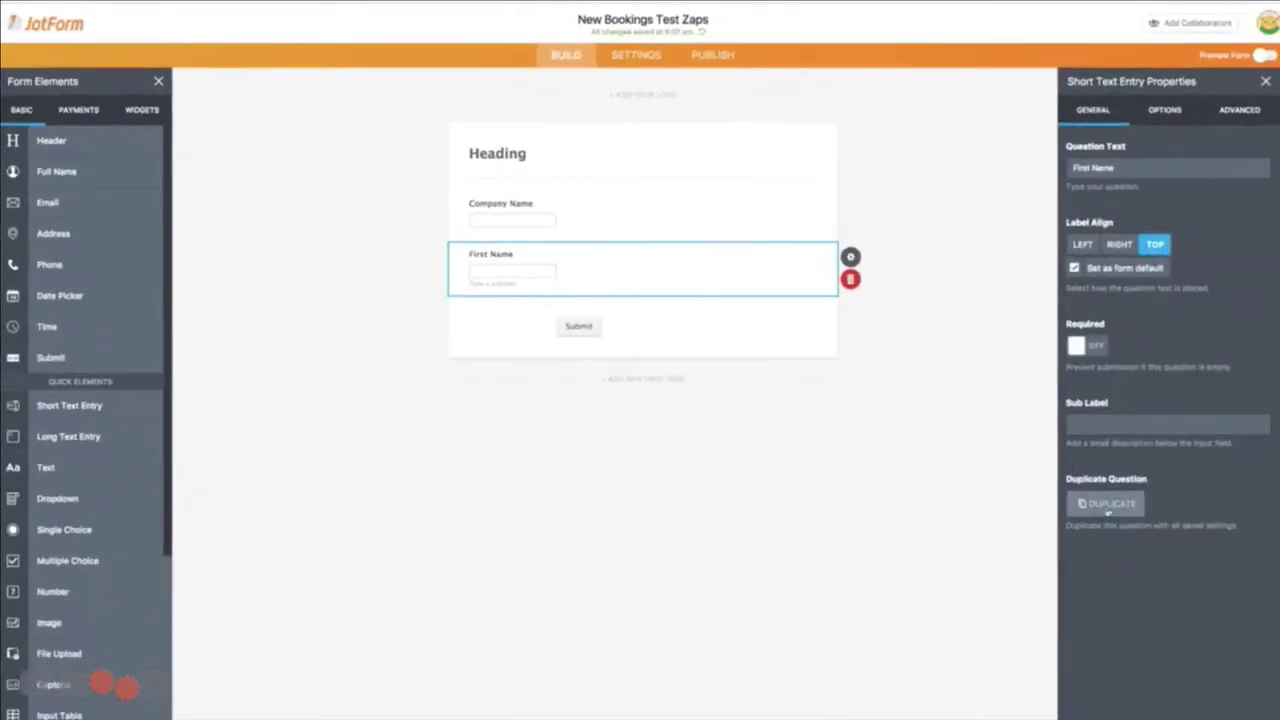
pyautogui.click(1274, 603)
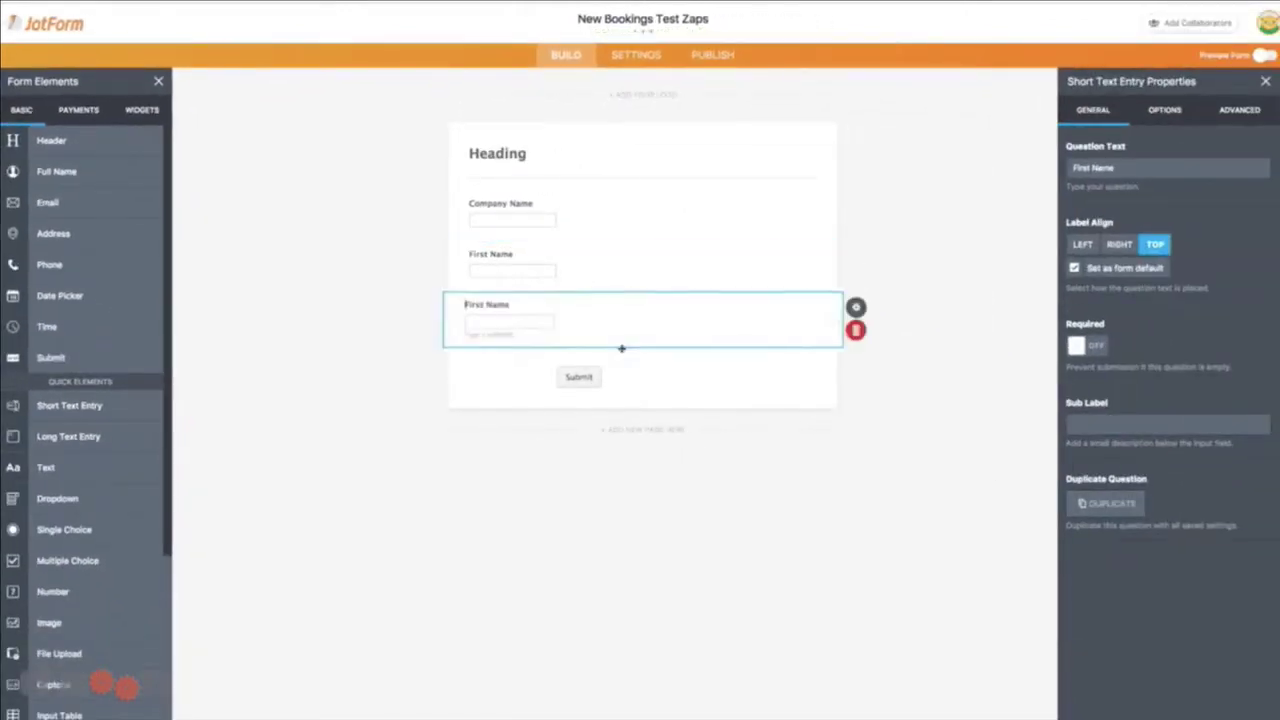
pyautogui.doubleClick(478, 305)
pyautogui.write('Last')
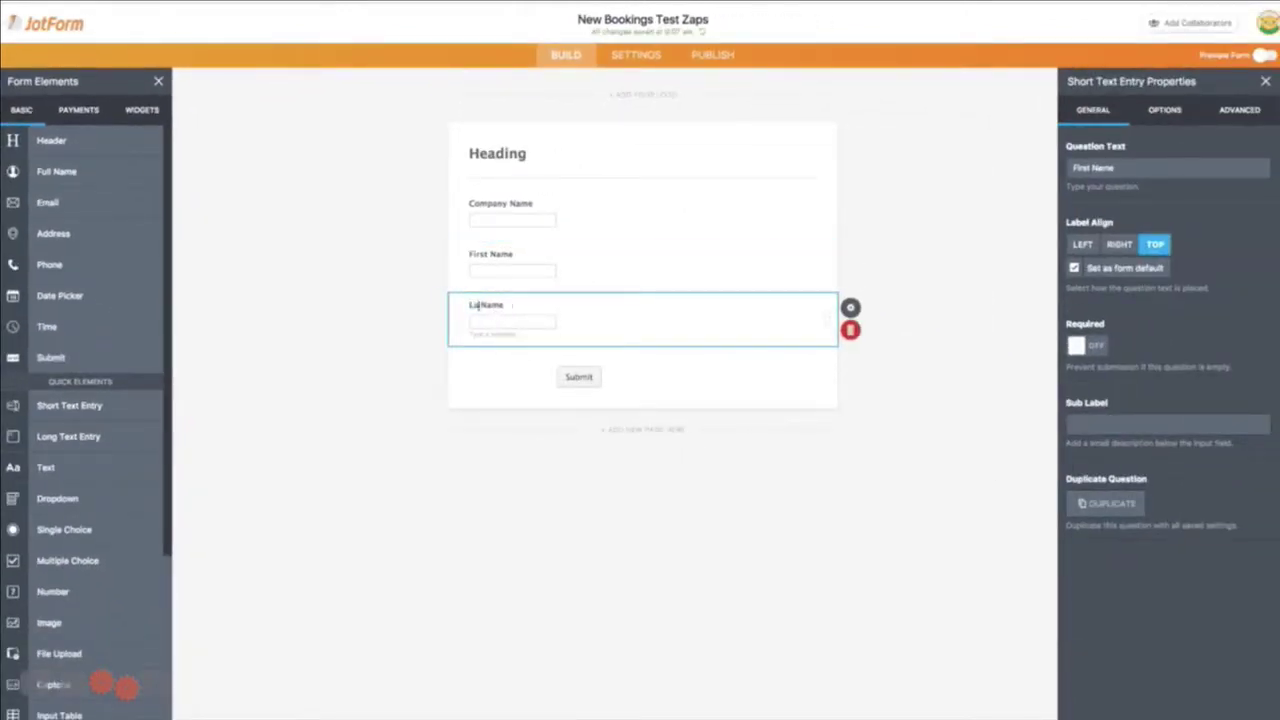
pyautogui.click(331, 303)
# Add an Email field below Last Name
pyautogui.moveTo(47, 202); pyautogui.dragTo(520, 369)
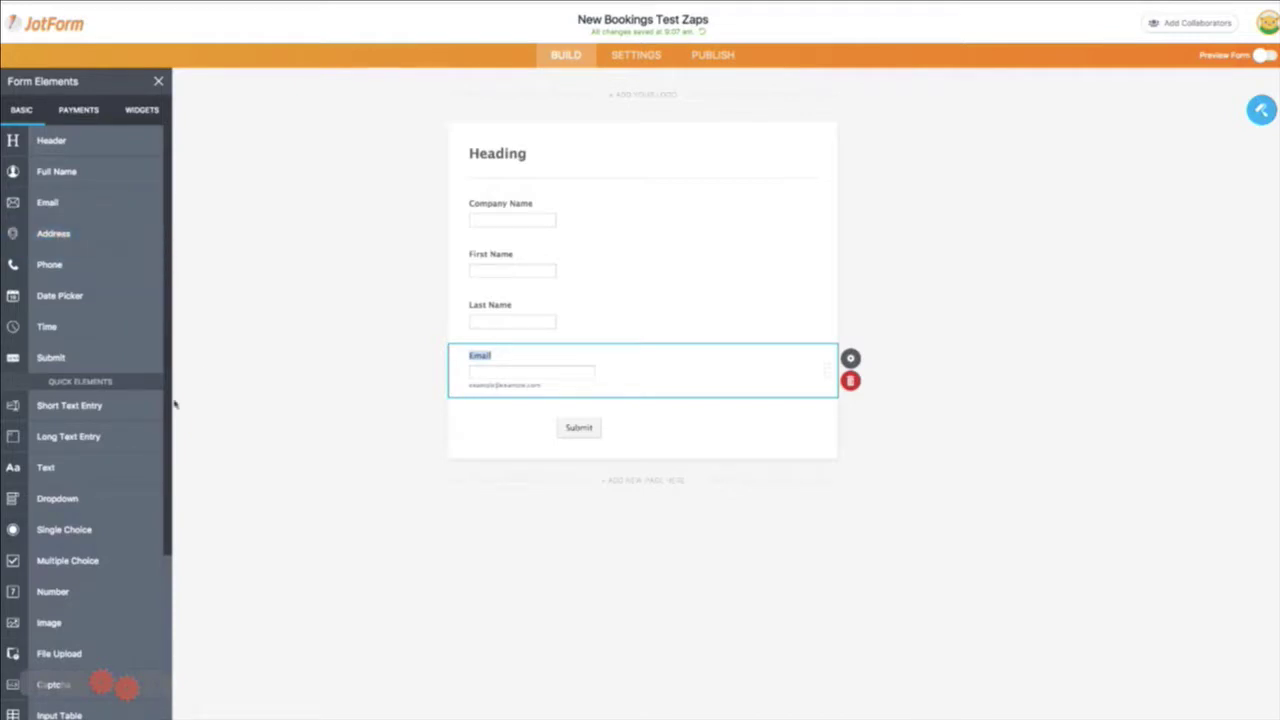
pyautogui.click(370, 367)
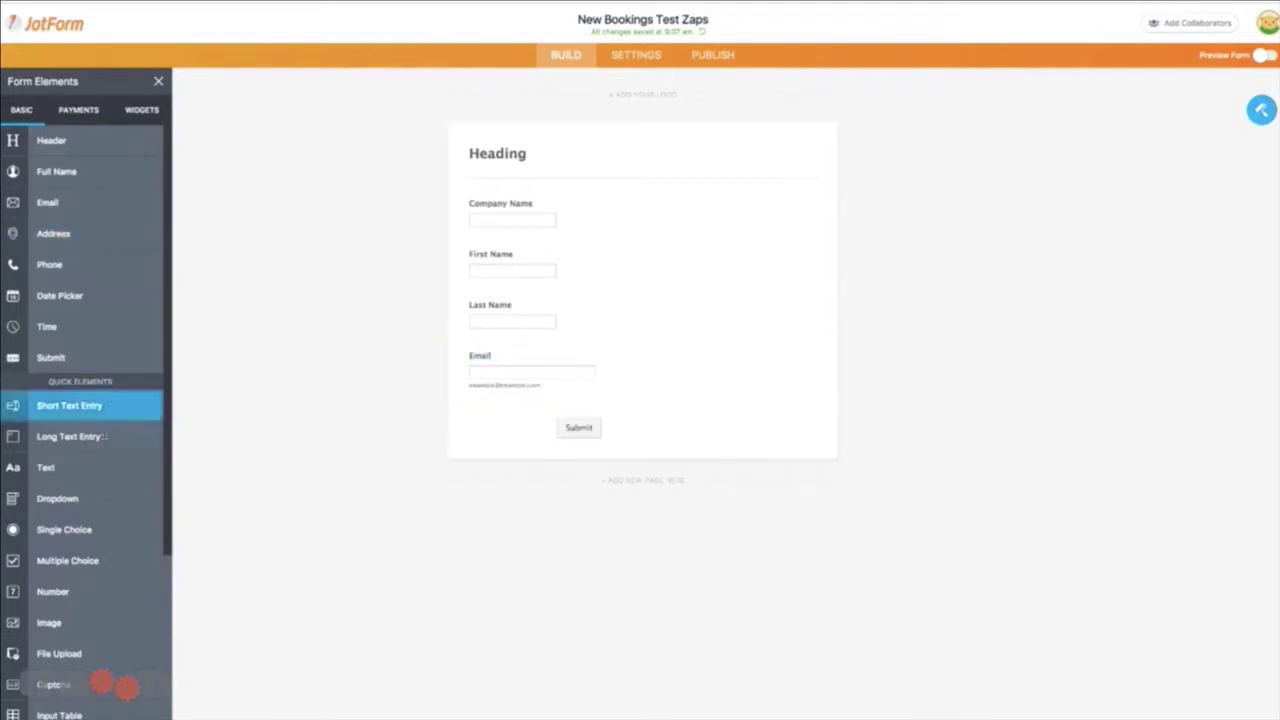
pyautogui.scroll(-2, 100, 415)
pyautogui.scroll(-1, 100, 437)
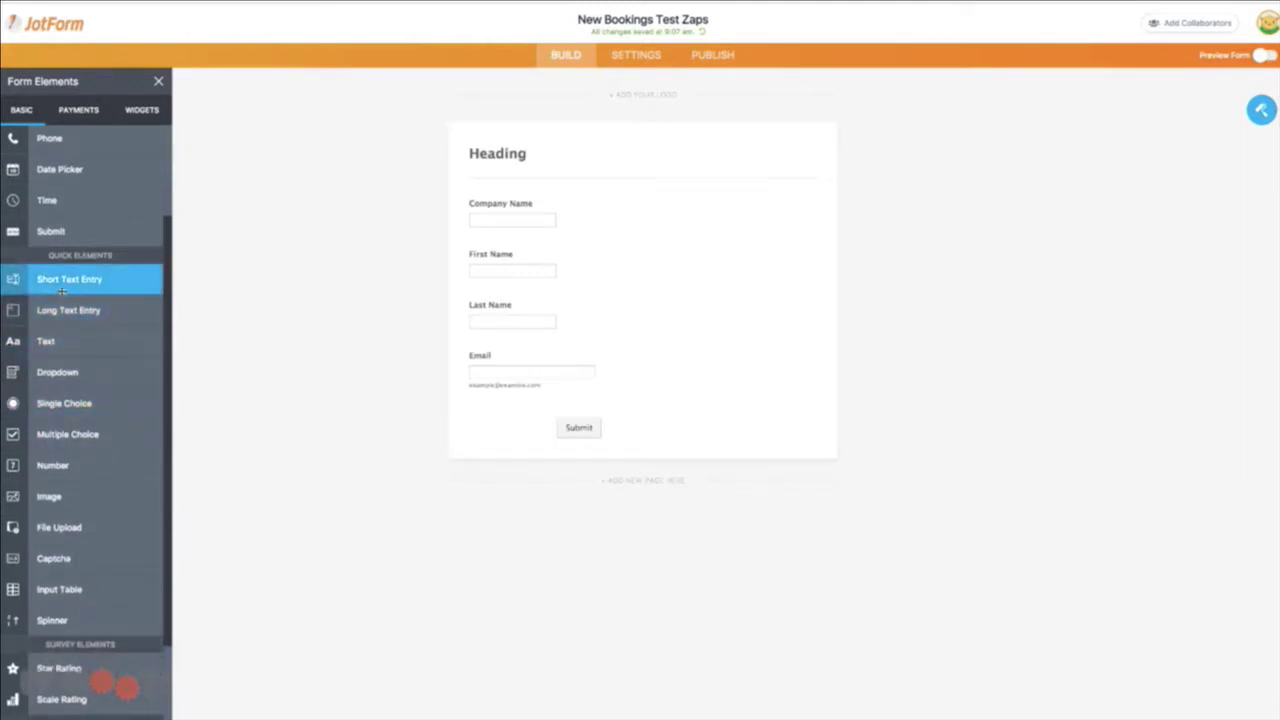
# Add a Booking Date date field below Email
pyautogui.moveTo(62, 291); pyautogui.dragTo(514, 418)
pyautogui.write('Booking')
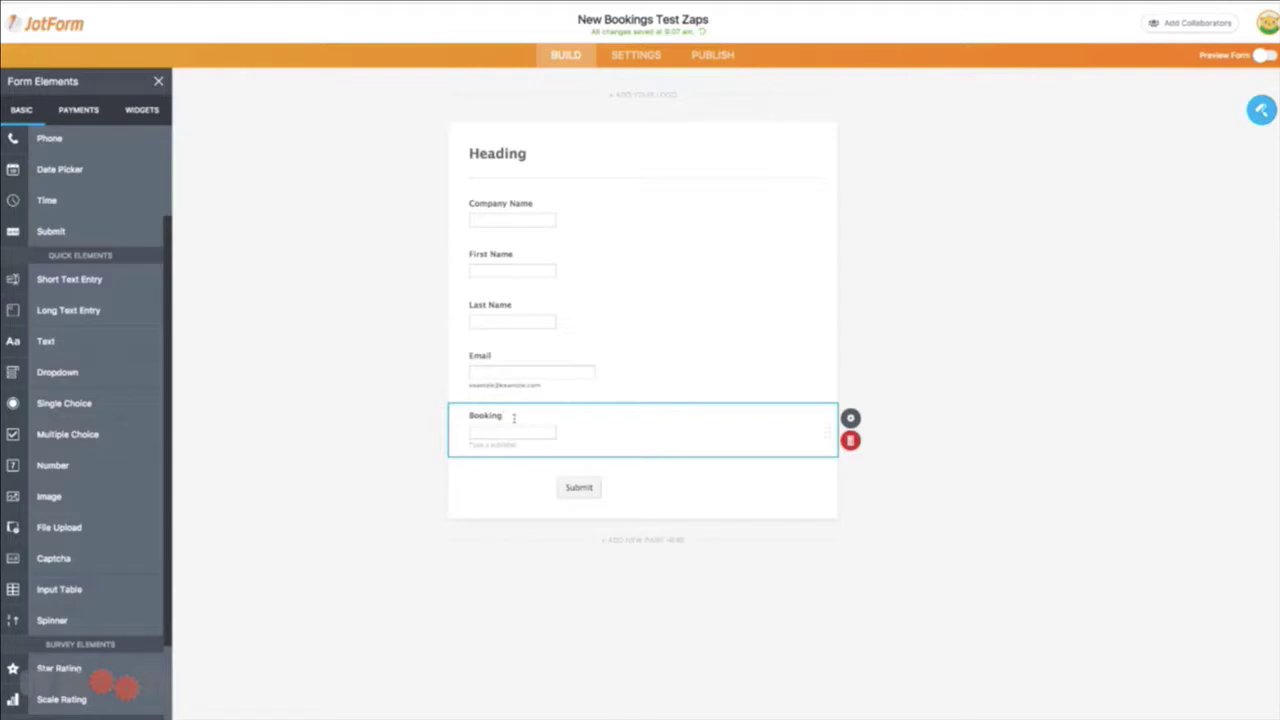
pyautogui.press('BackSpace')
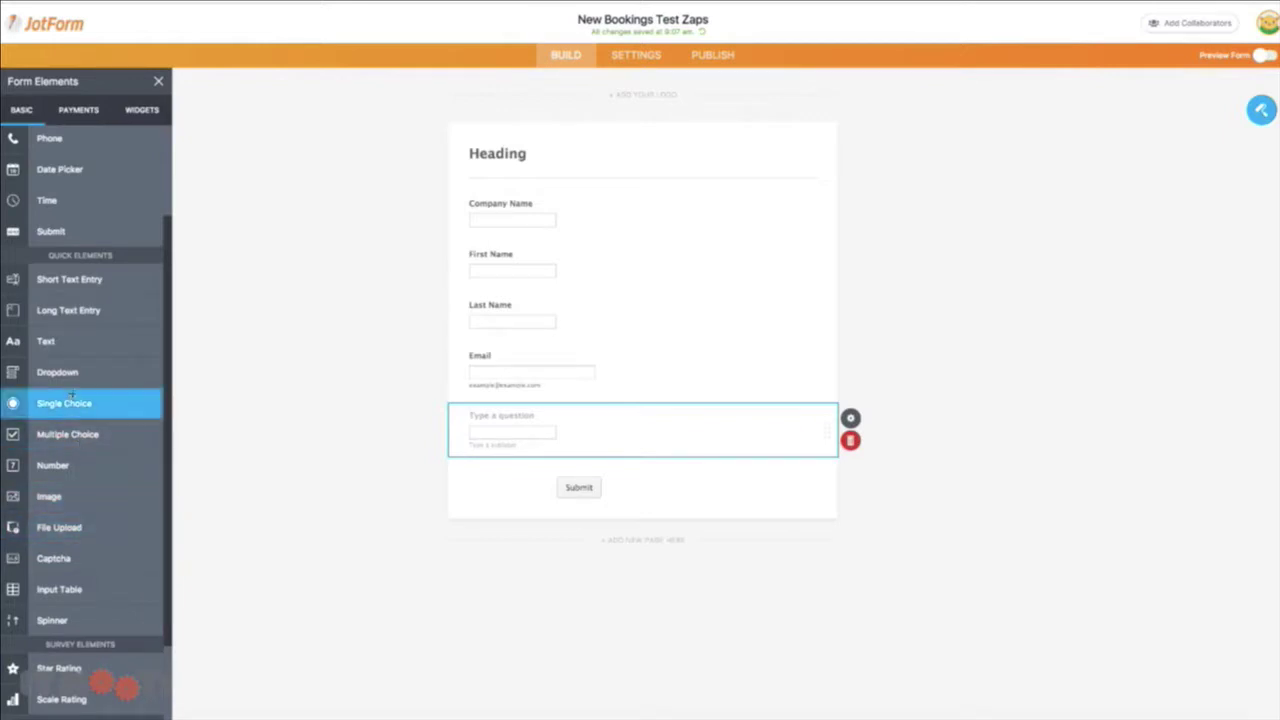
pyautogui.moveTo(60, 170); pyautogui.dragTo(520, 430)
pyautogui.write('Booking Date')
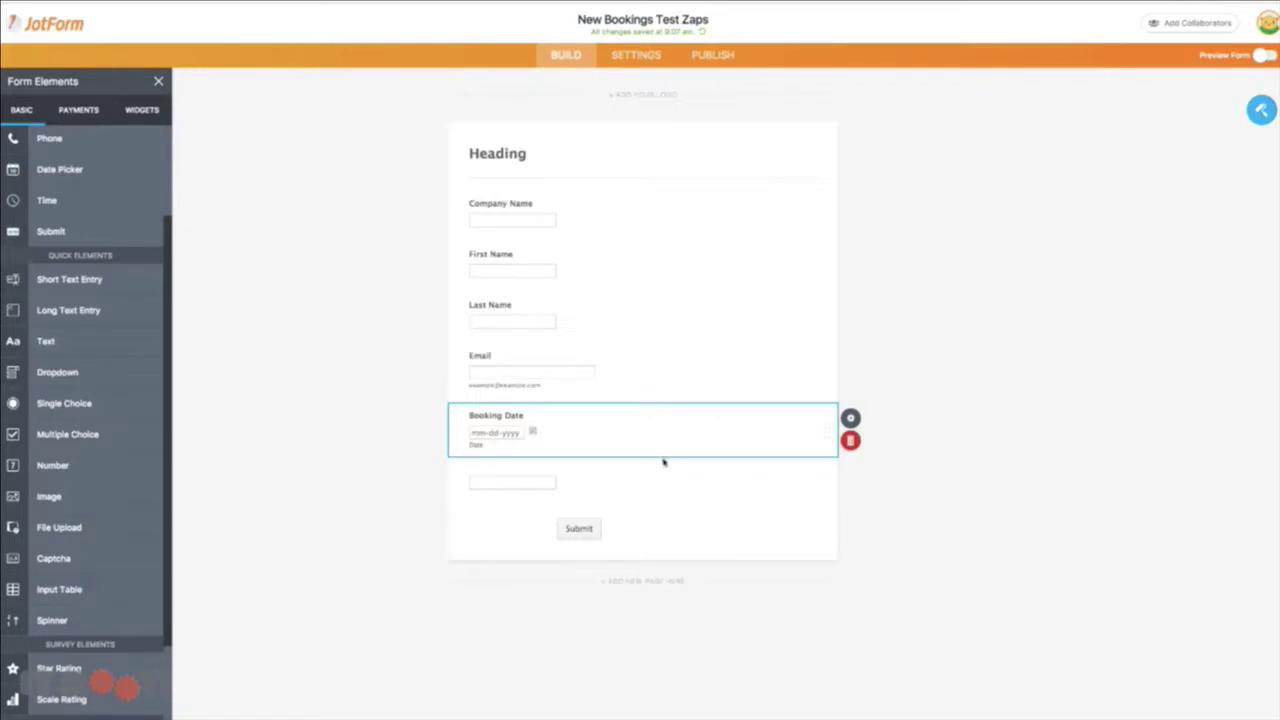
pyautogui.click(577, 476)
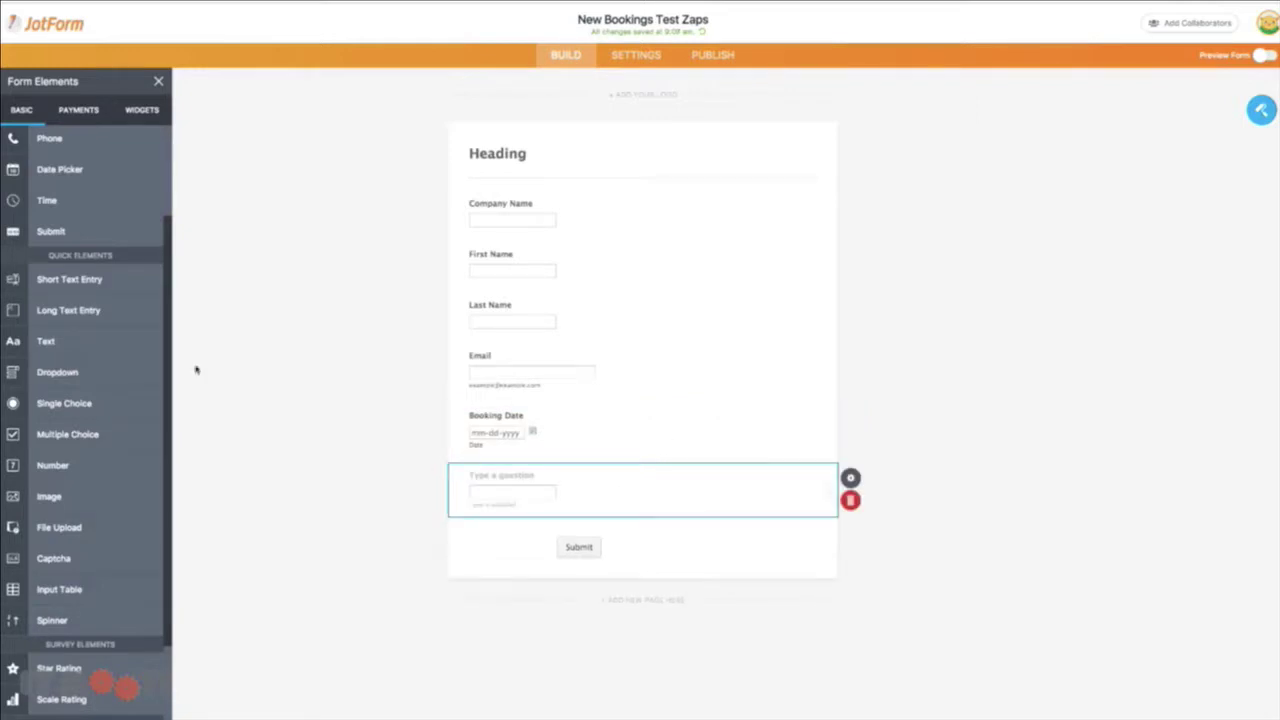
# Add another question under Booking Date and delete the leftover empty question
pyautogui.moveTo(110, 282); pyautogui.dragTo(567, 470)
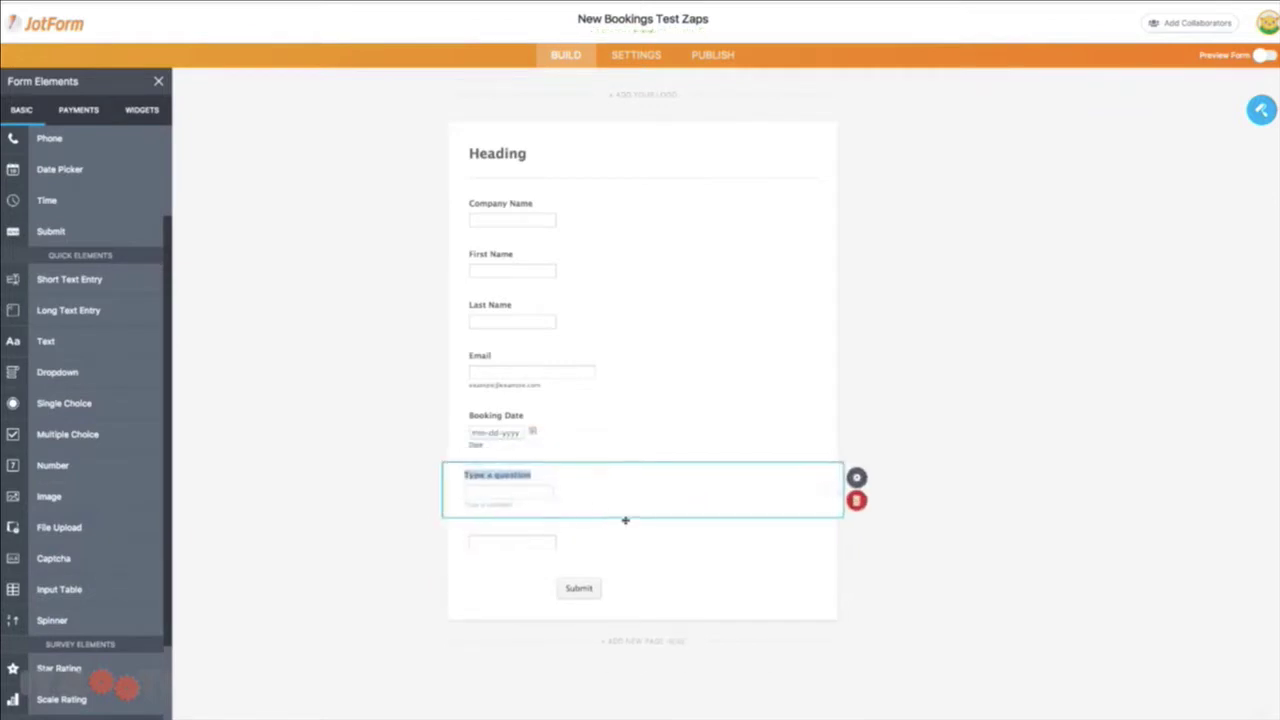
pyautogui.click(720, 548)
pyautogui.click(850, 551)
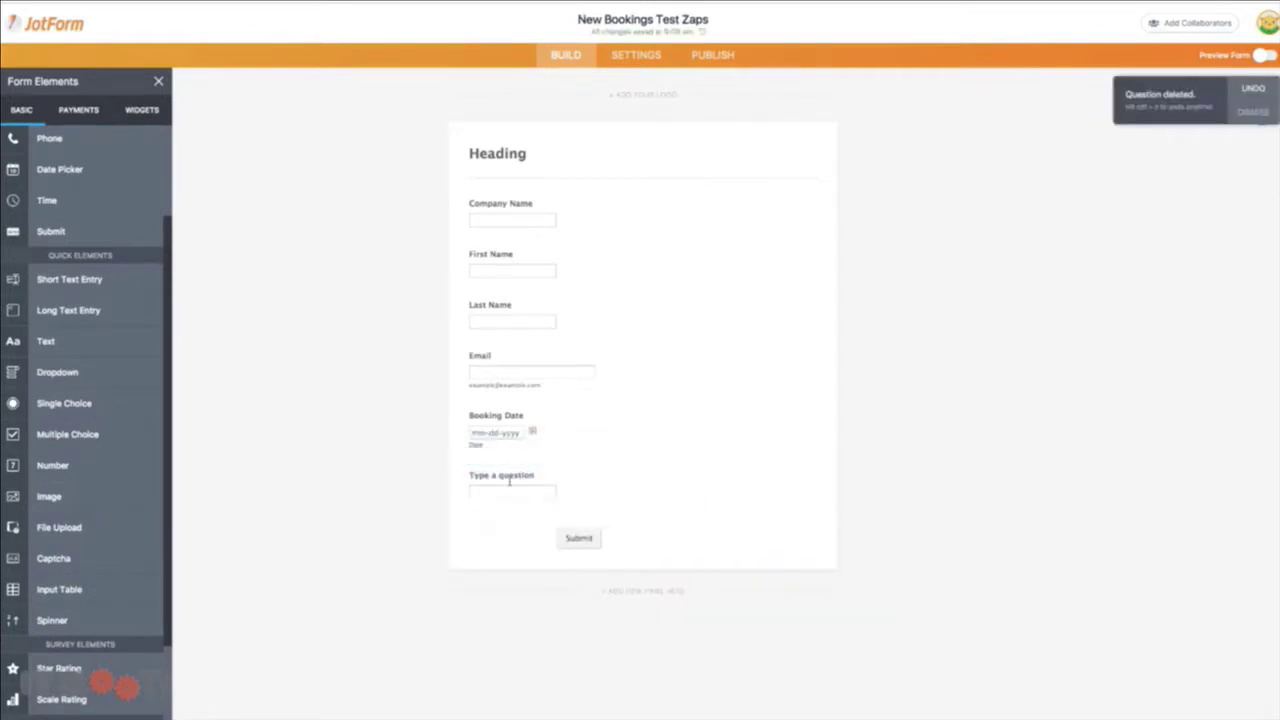
pyautogui.click(494, 478)
pyautogui.click(494, 478)
pyautogui.tripleClick(490, 479)
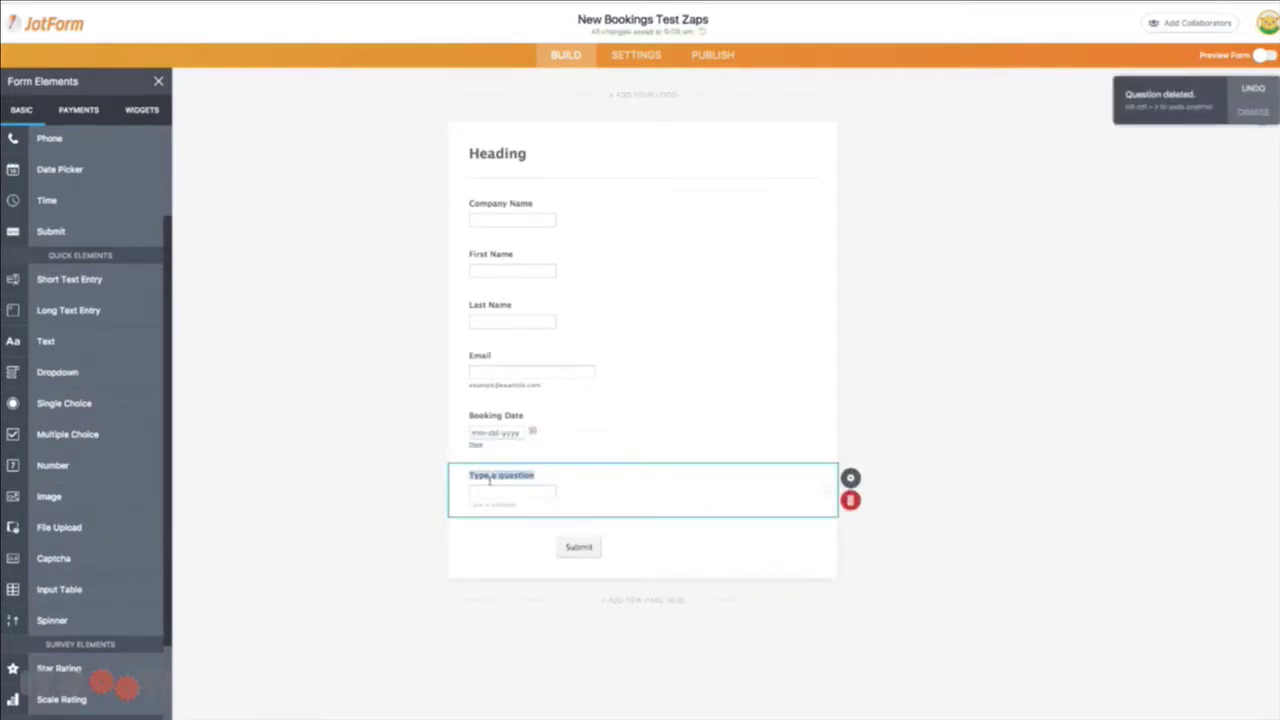
pyautogui.write('Des')
pyautogui.press('BackSpace')
# Add a Booking Description dropdown below Booking Date and replace its sample options with booking choices
pyautogui.moveTo(60, 371); pyautogui.dragTo(520, 395)
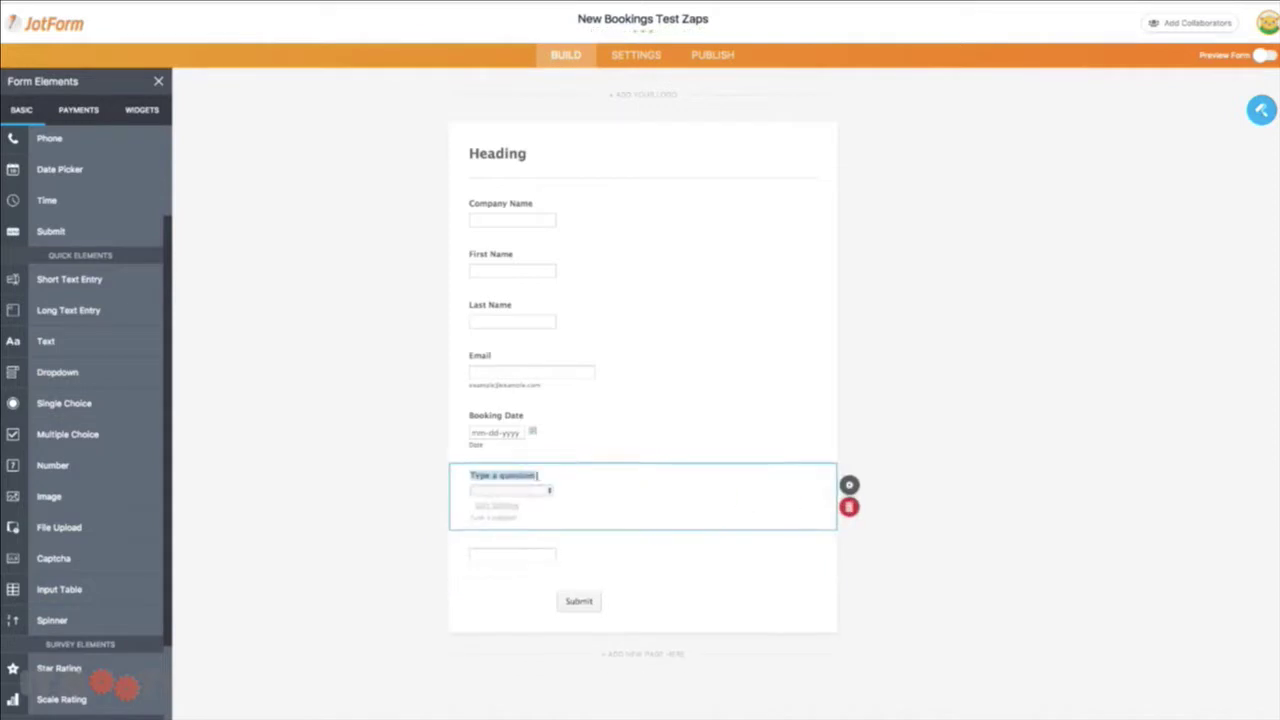
pyautogui.write('Booking Description')
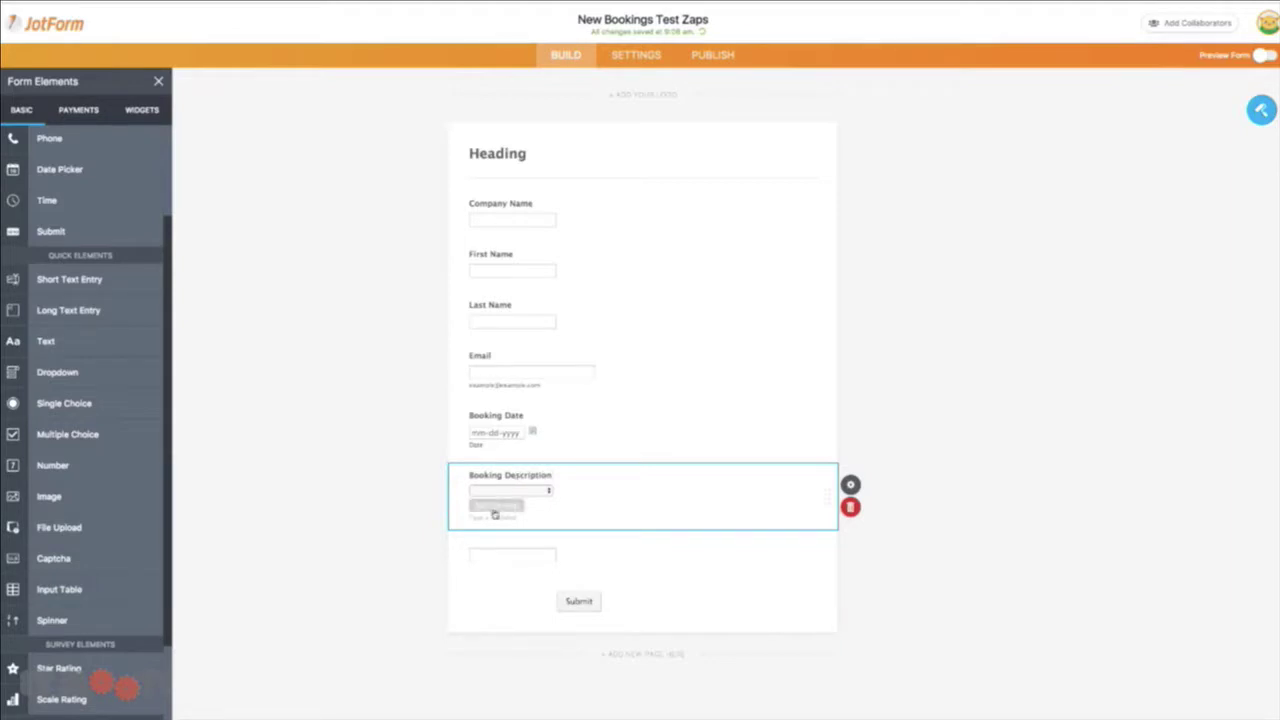
pyautogui.click(495, 507)
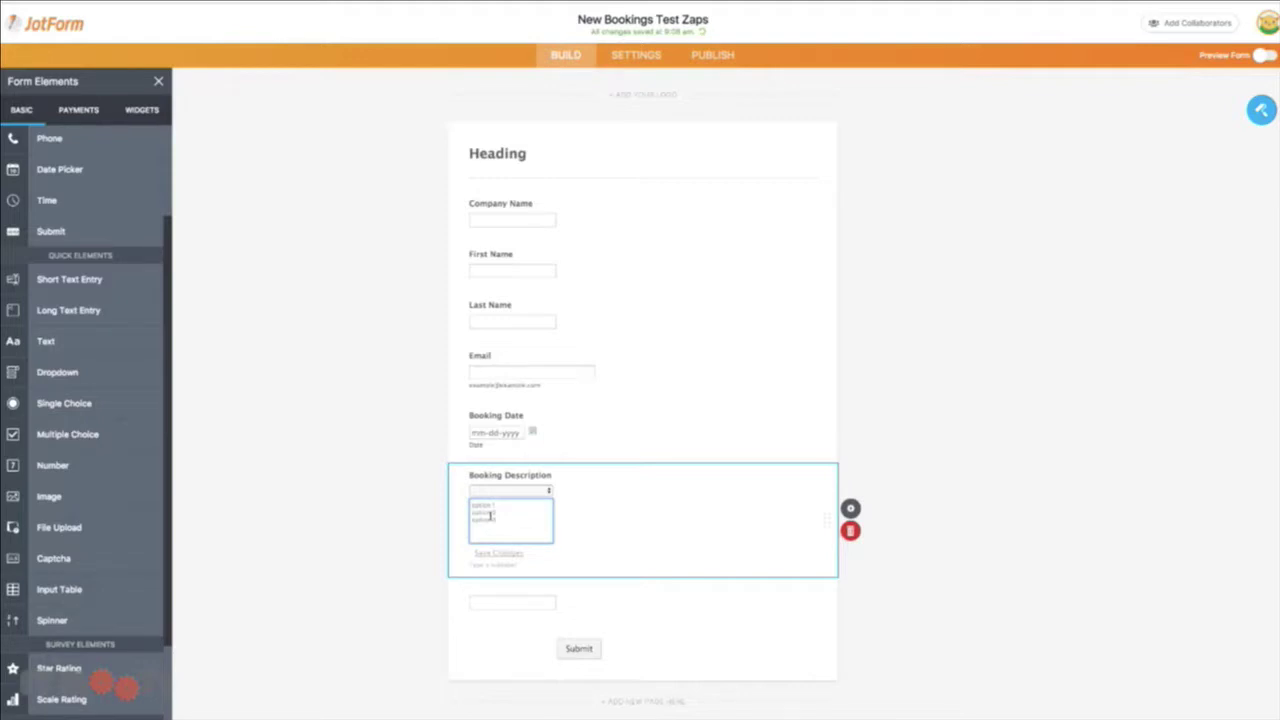
pyautogui.hotkey('ctrl', 'a')
pyautogui.write('B')
pyautogui.write('ati')
pyautogui.click(918, 428)
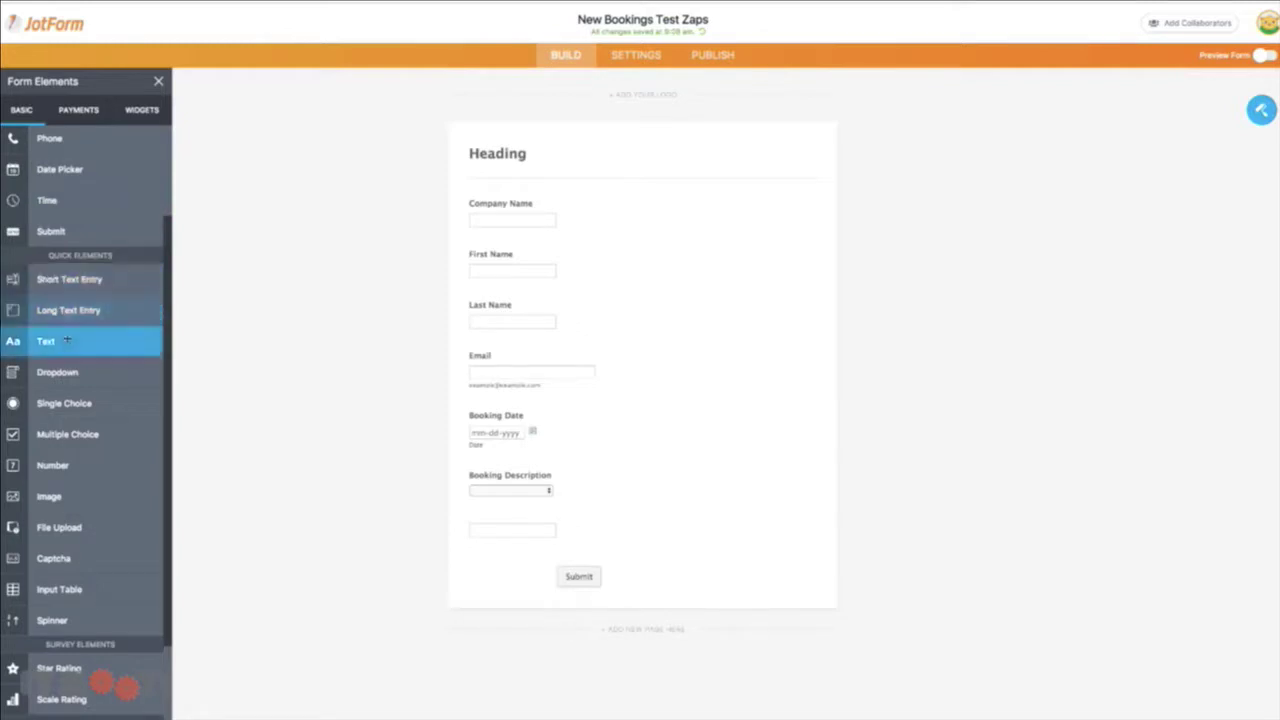
# Add a Country dropdown using predefined Countries under Company Name and delete the empty question
pyautogui.moveTo(60, 372); pyautogui.dragTo(590, 250)
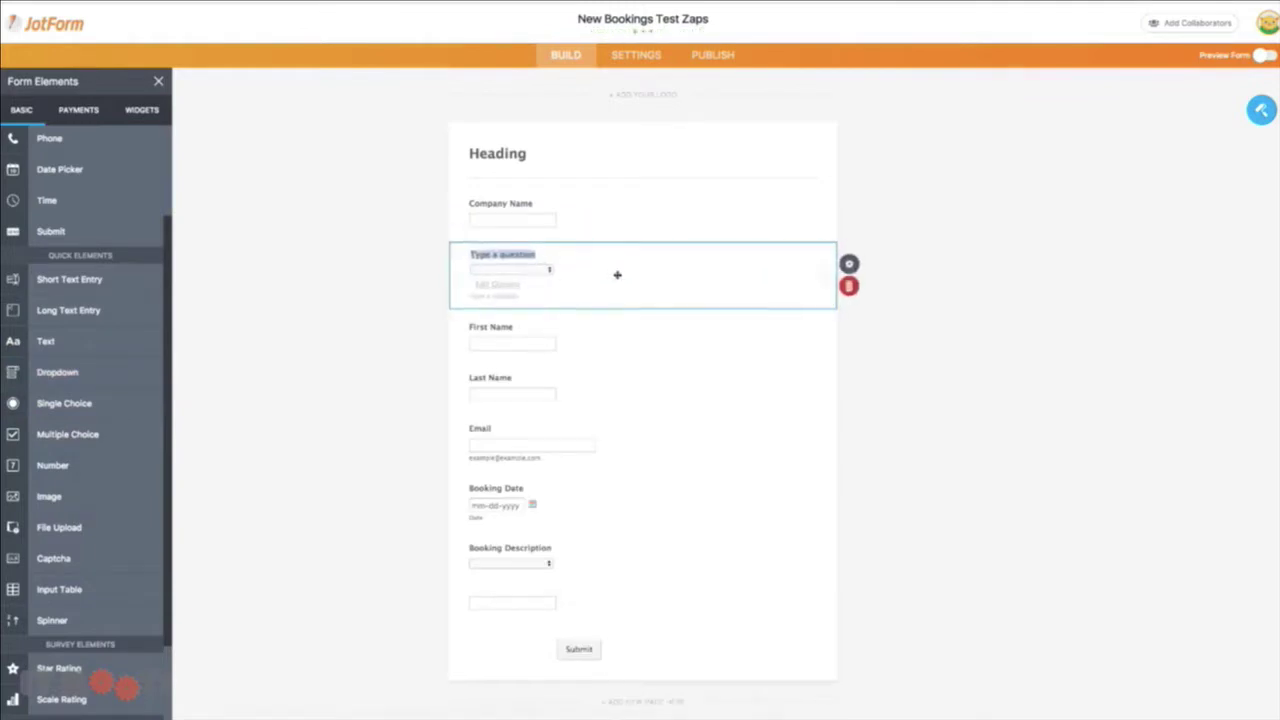
pyautogui.click(850, 264)
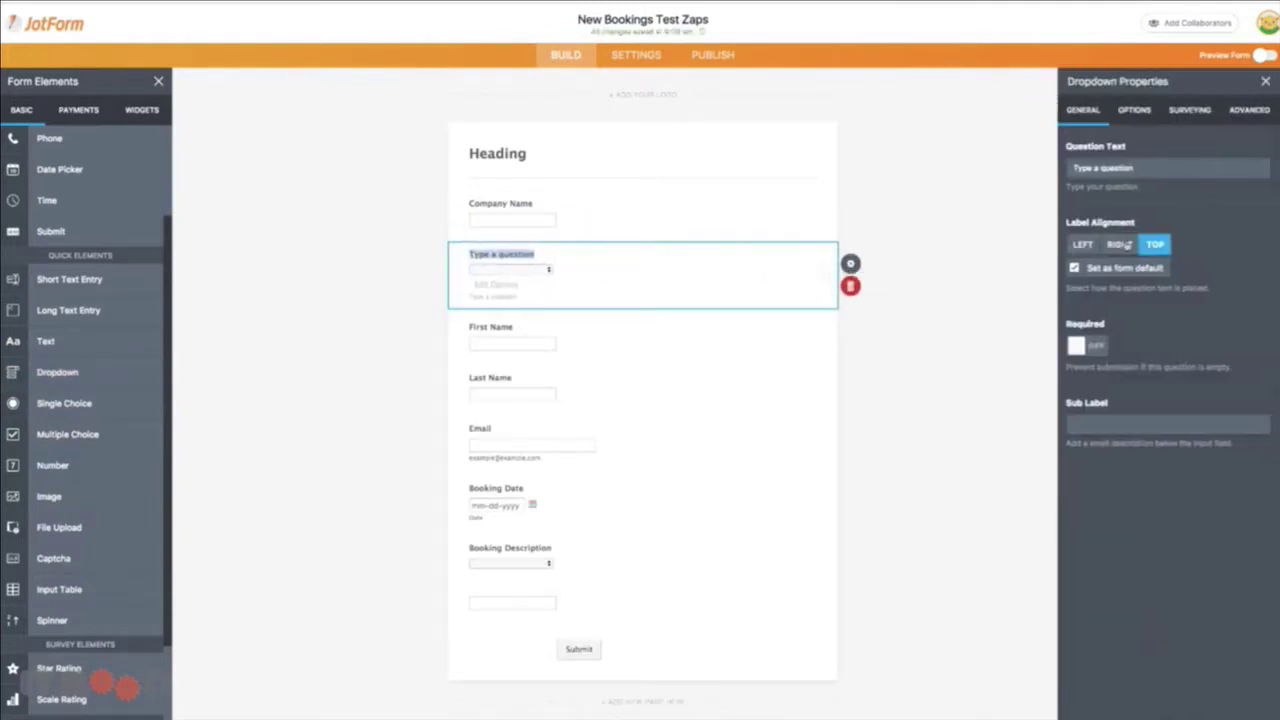
pyautogui.click(1188, 120)
pyautogui.click(1135, 115)
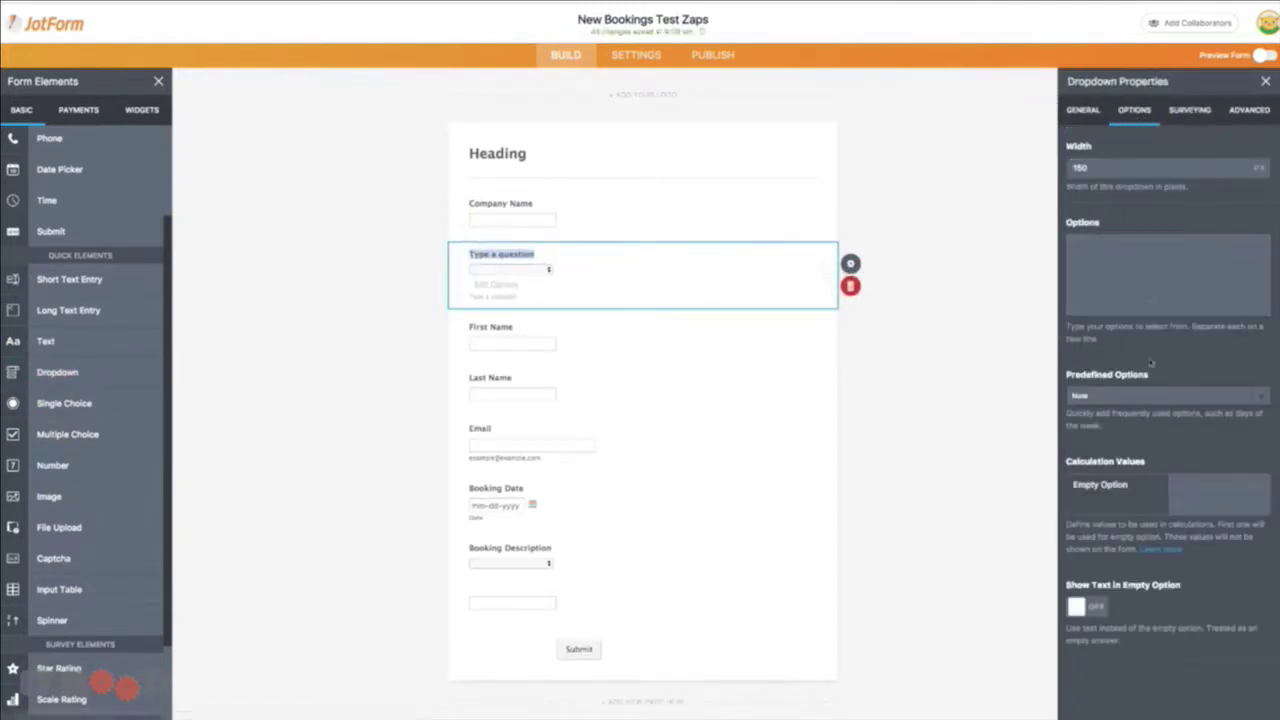
pyautogui.click(1246, 395)
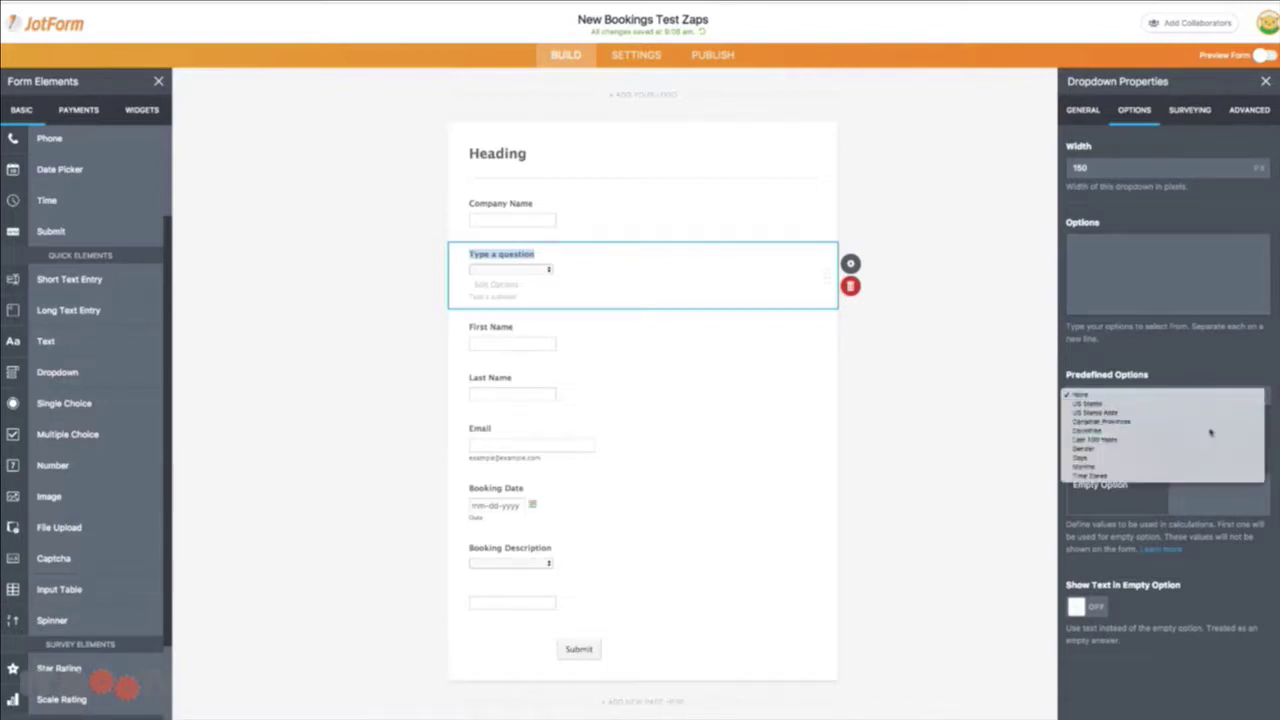
pyautogui.press('Escape')
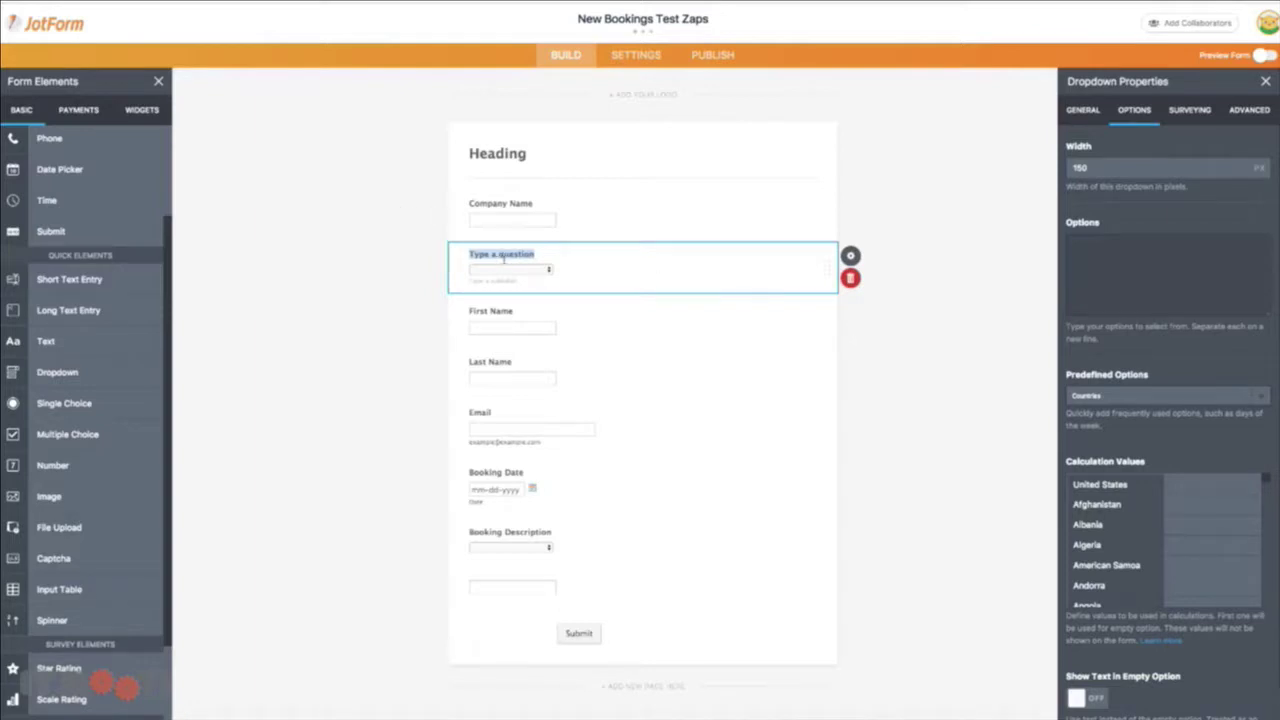
pyautogui.write('Country')
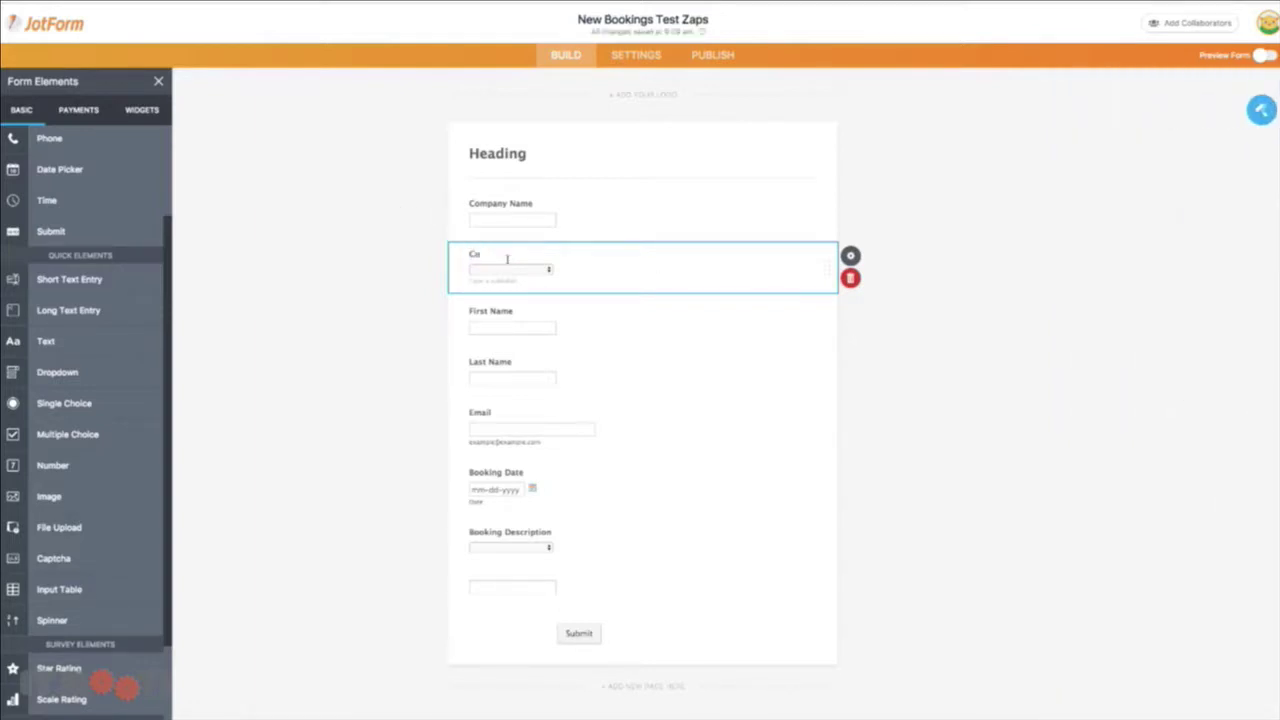
pyautogui.click(434, 254)
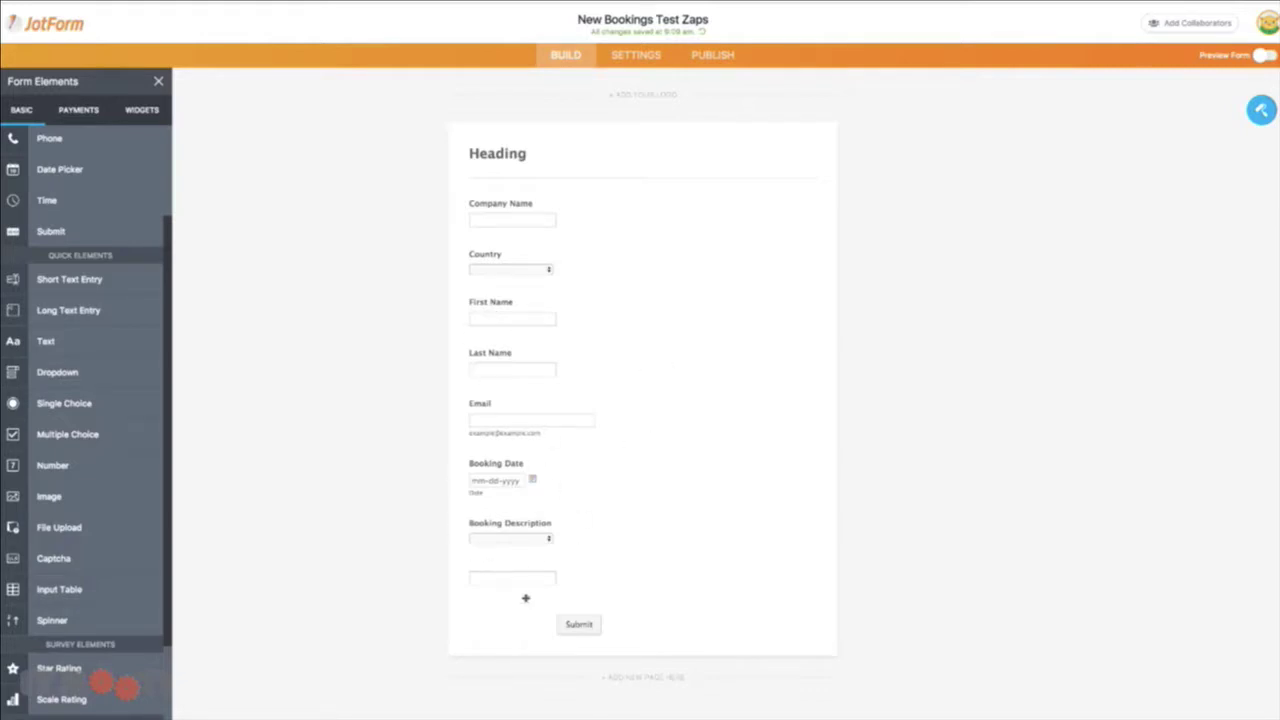
pyautogui.click(591, 579)
pyautogui.click(860, 597)
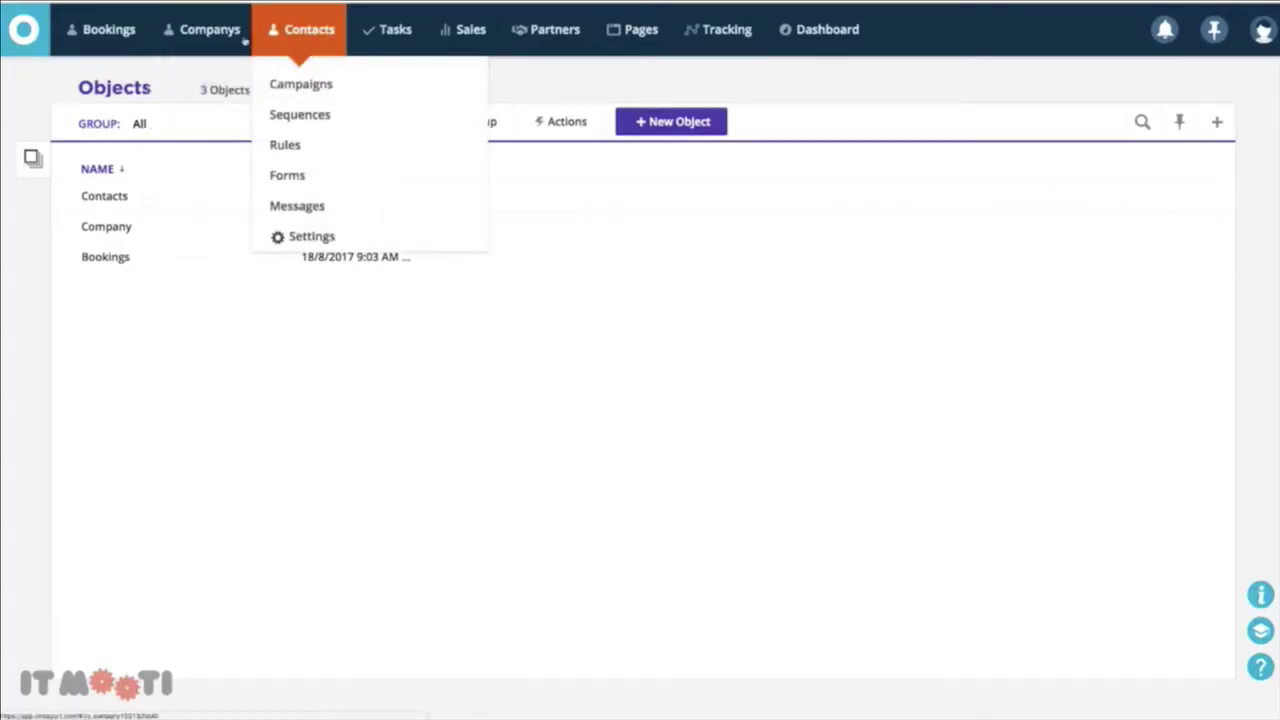
# Go to the Bookings records page and start a single new booking
pyautogui.click(224, 36)
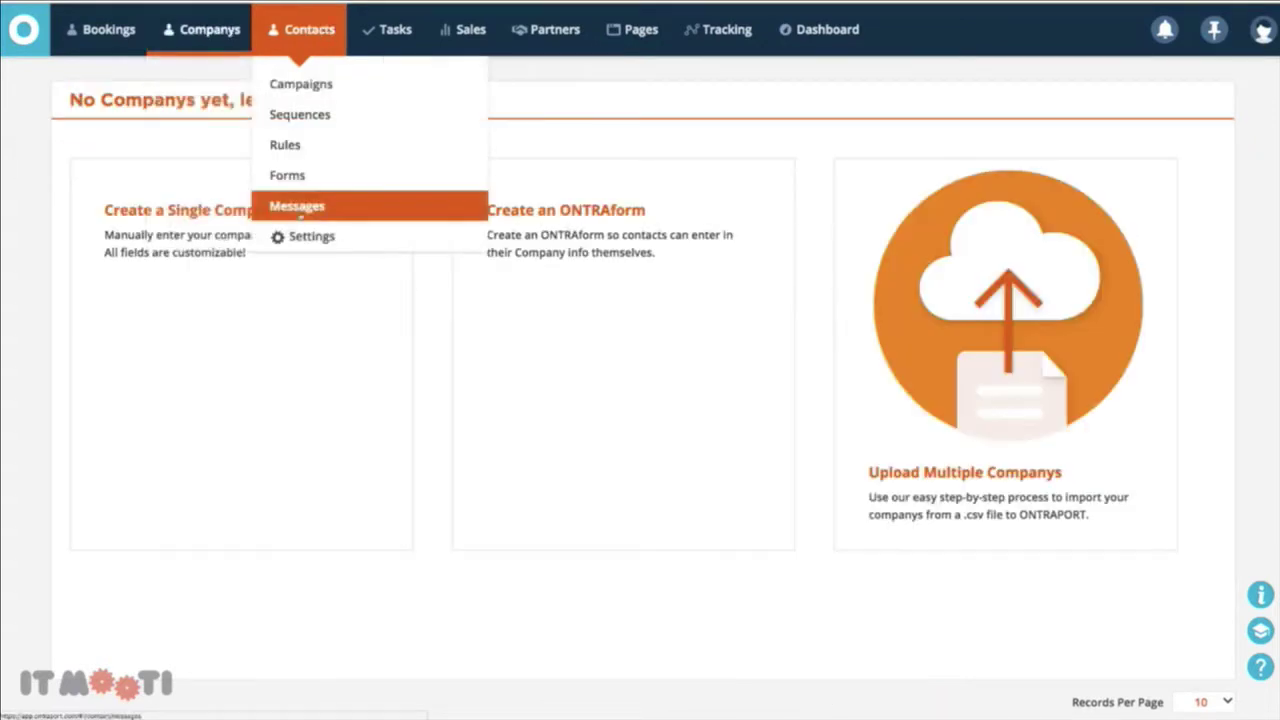
pyautogui.click(305, 29)
pyautogui.click(128, 30)
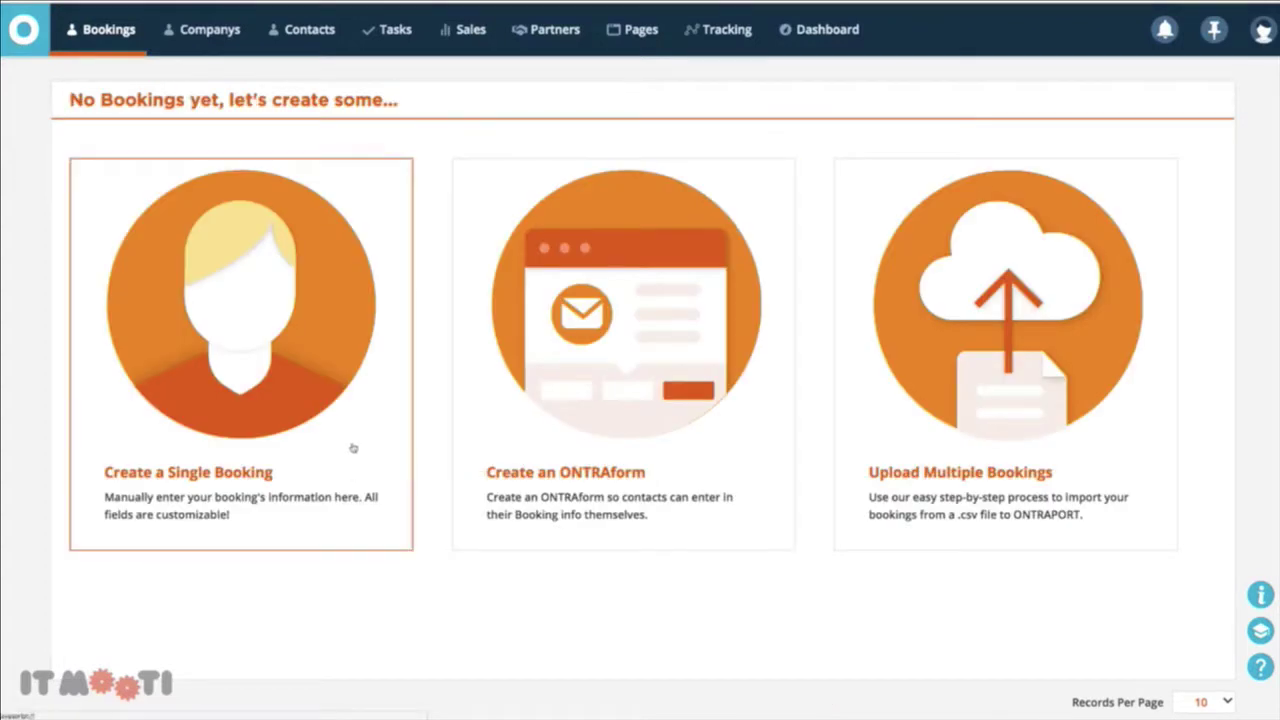
pyautogui.click(352, 448)
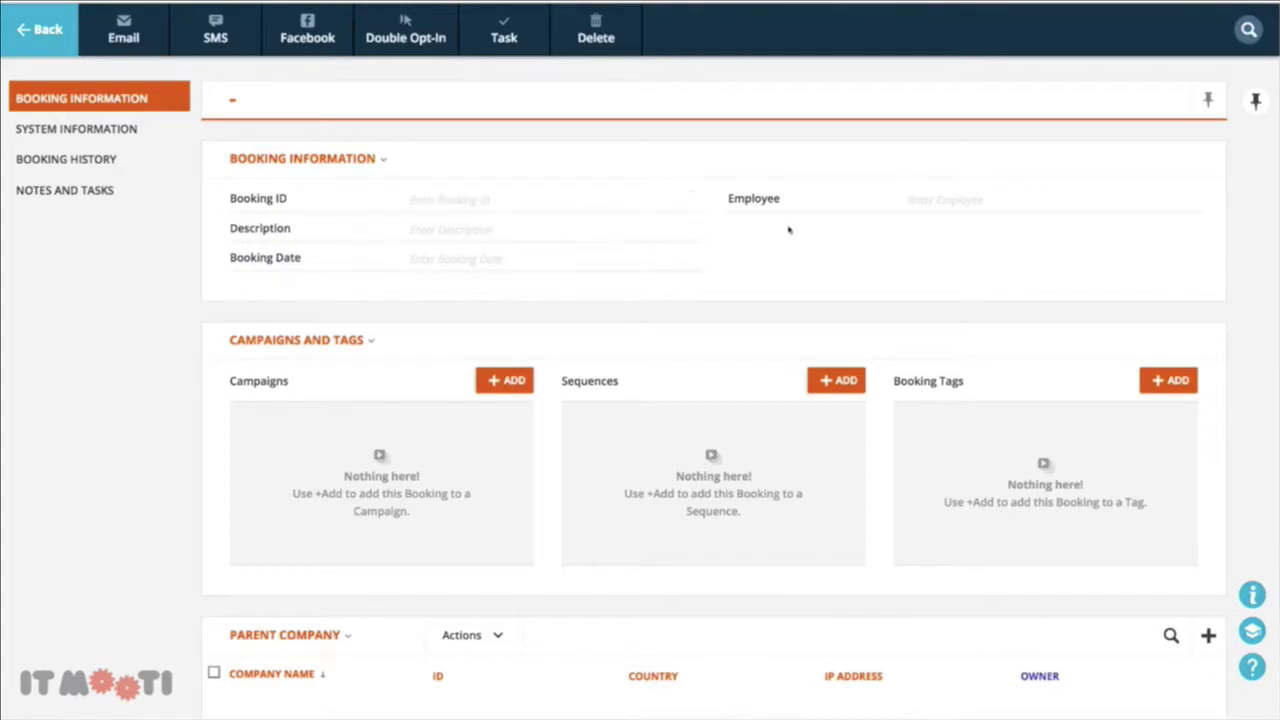
# Scroll through the new booking record to inspect its Parent Company section
pyautogui.scroll(-1, 686, 394)
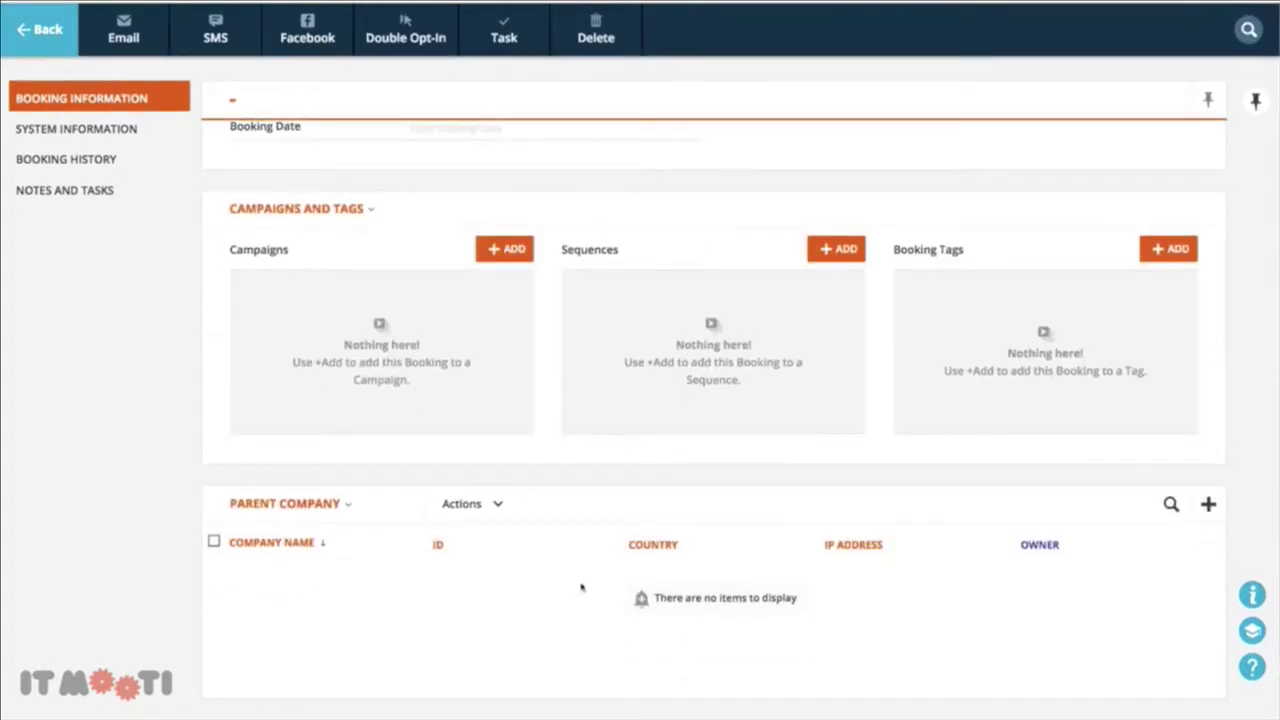
pyautogui.scroll(1, 563, 586)
pyautogui.scroll(-1, 563, 586)
pyautogui.scroll(1, 310, 521)
pyautogui.scroll(-1, 309, 523)
pyautogui.scroll(1, 755, 428)
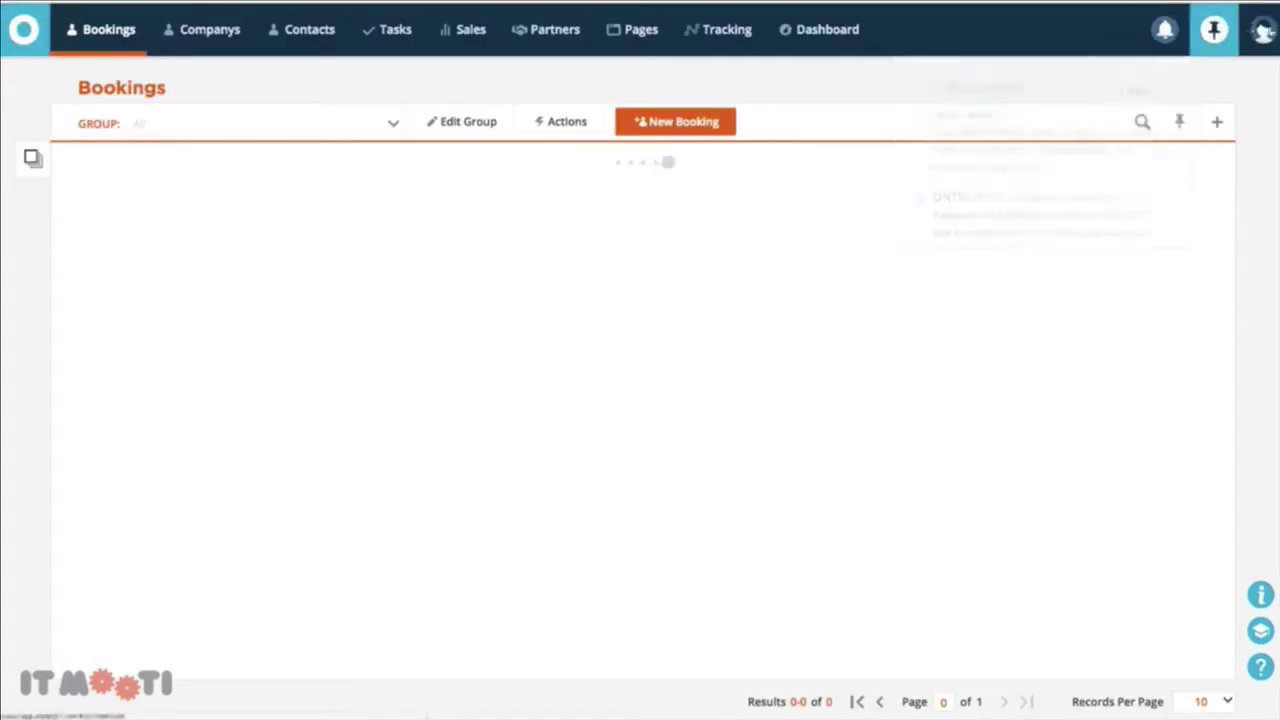
pyautogui.click(1263, 29)
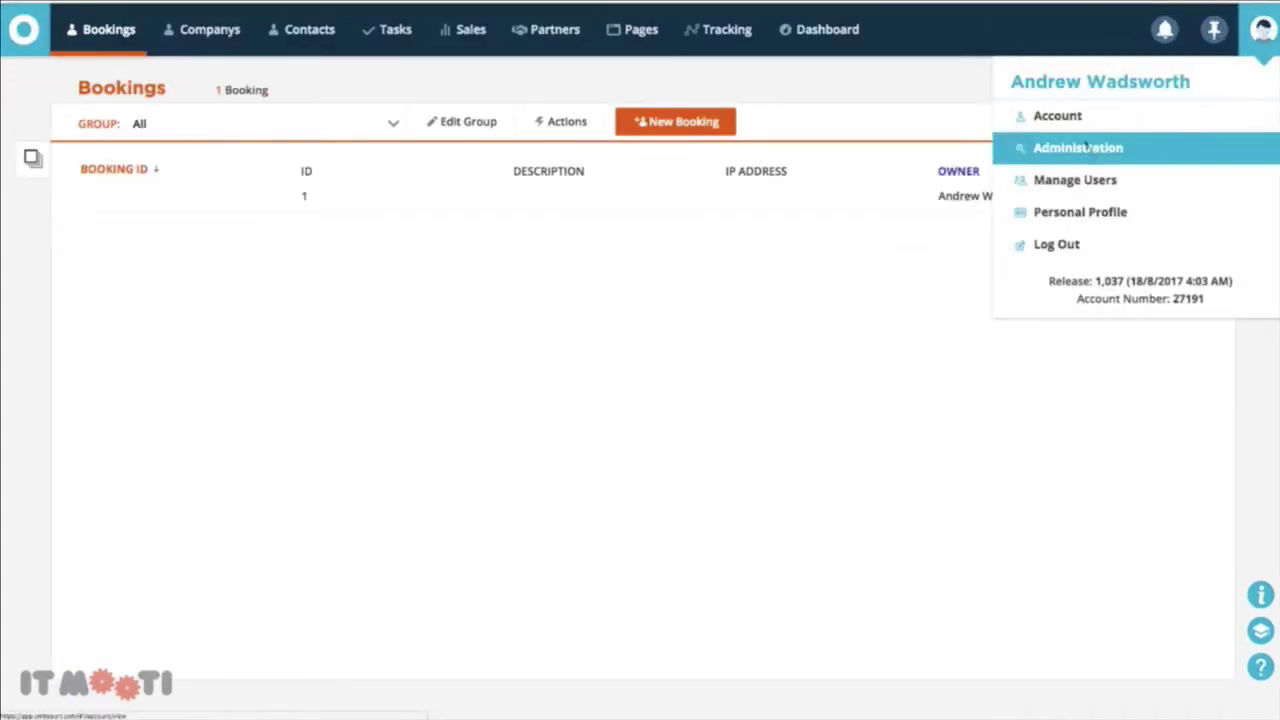
# Open the Bookings object's relationships in Administration and delete the existing Companys relationship
pyautogui.click(1080, 147)
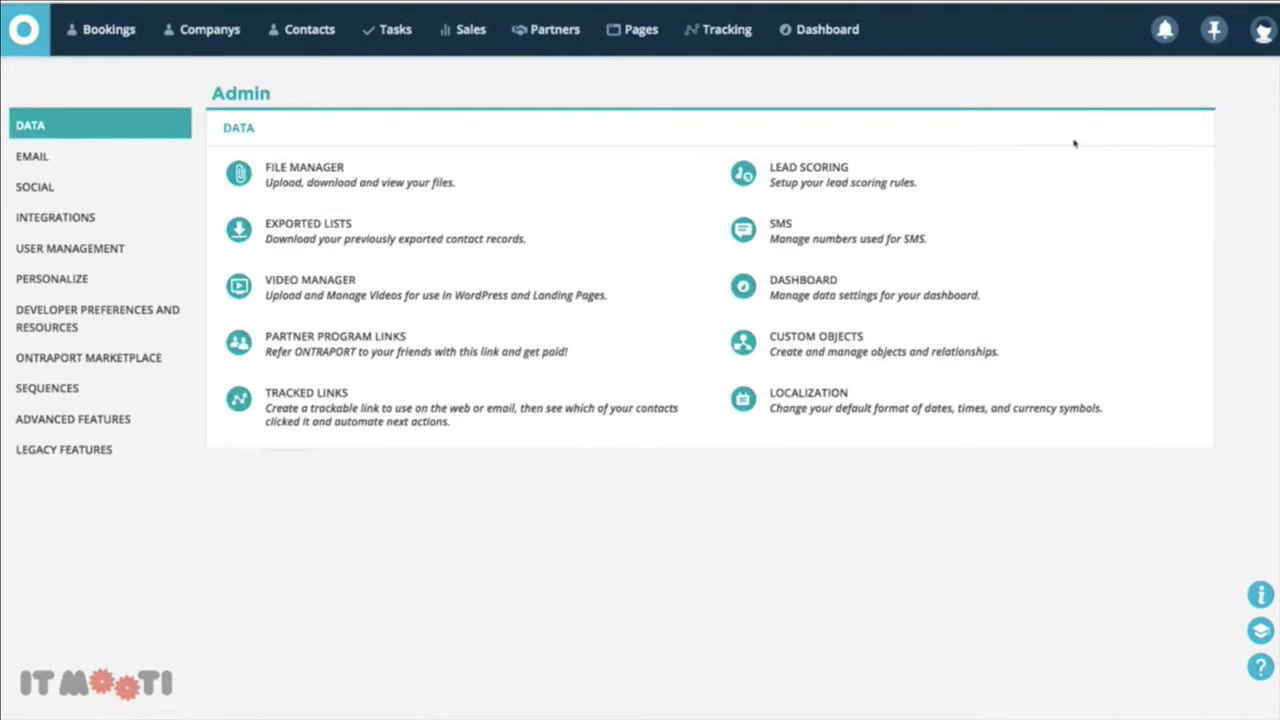
pyautogui.click(820, 334)
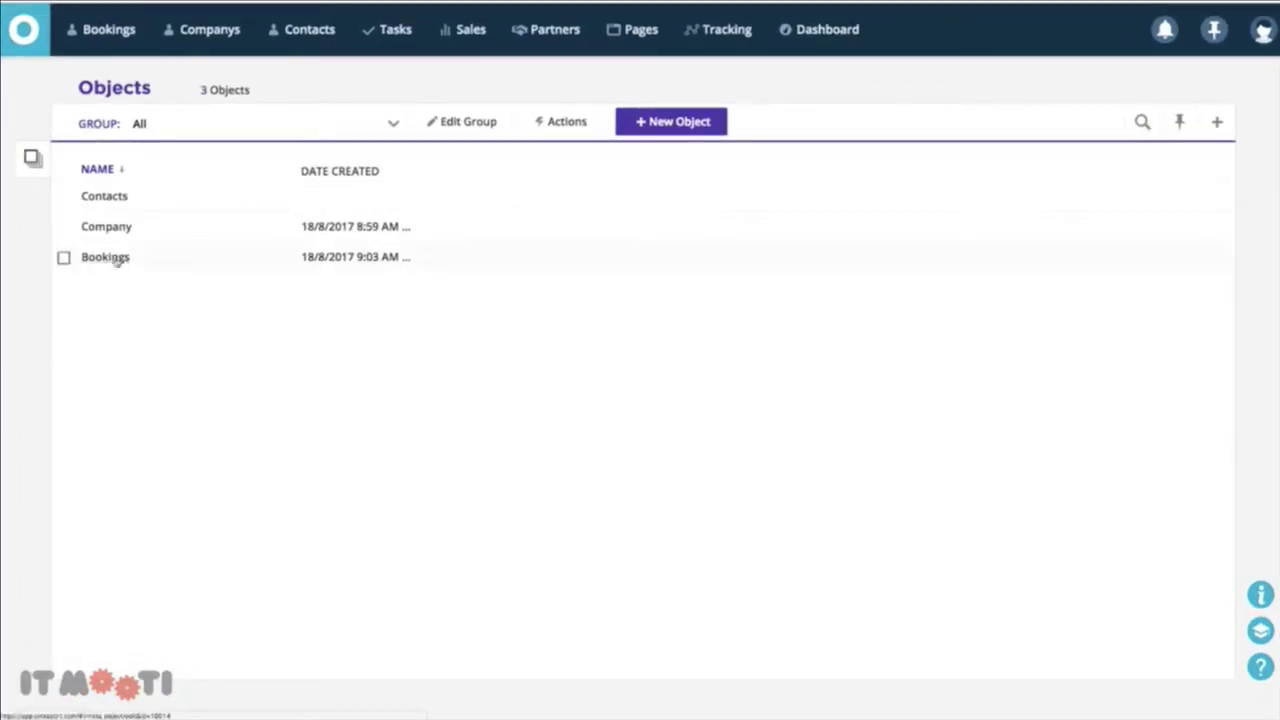
pyautogui.click(110, 258)
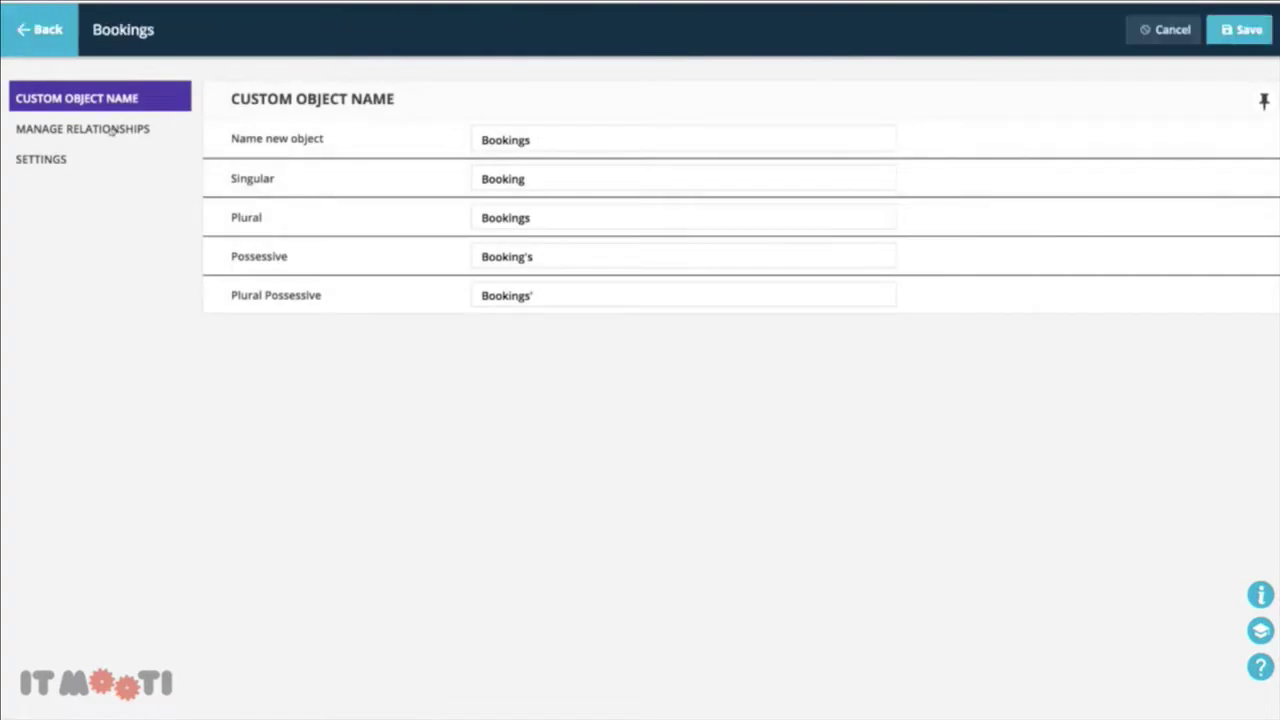
pyautogui.click(112, 130)
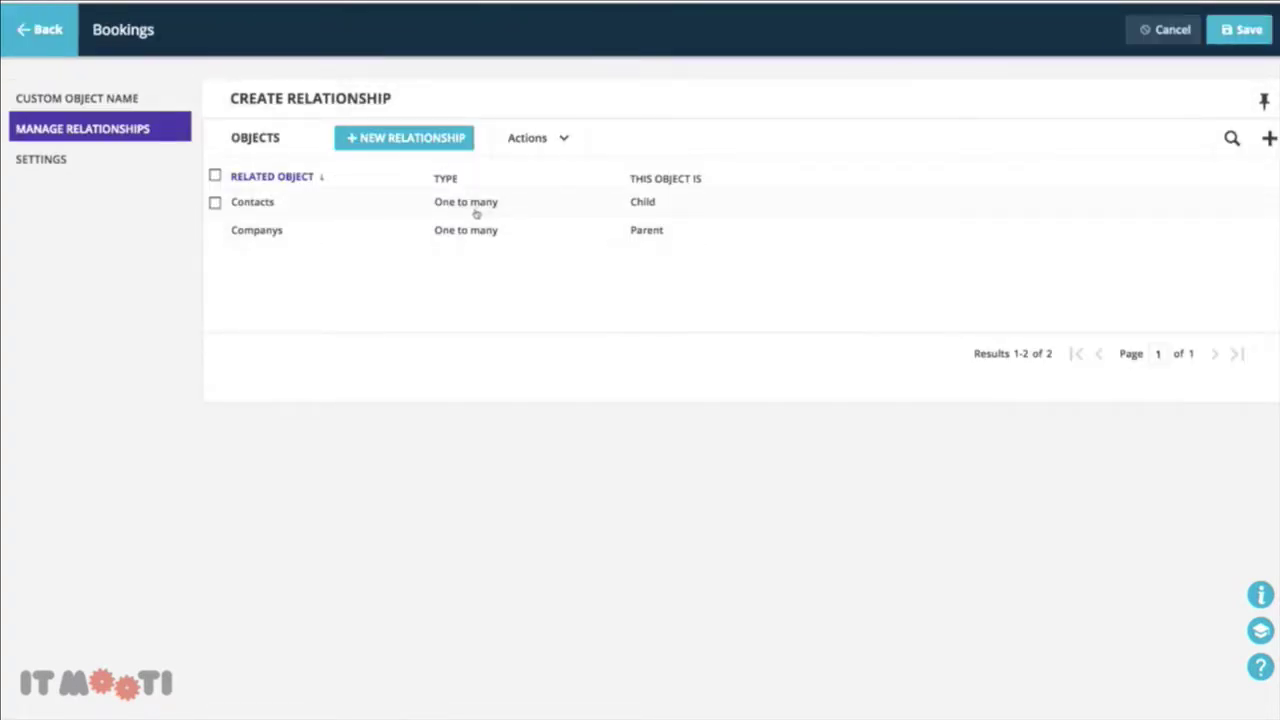
pyautogui.click(215, 230)
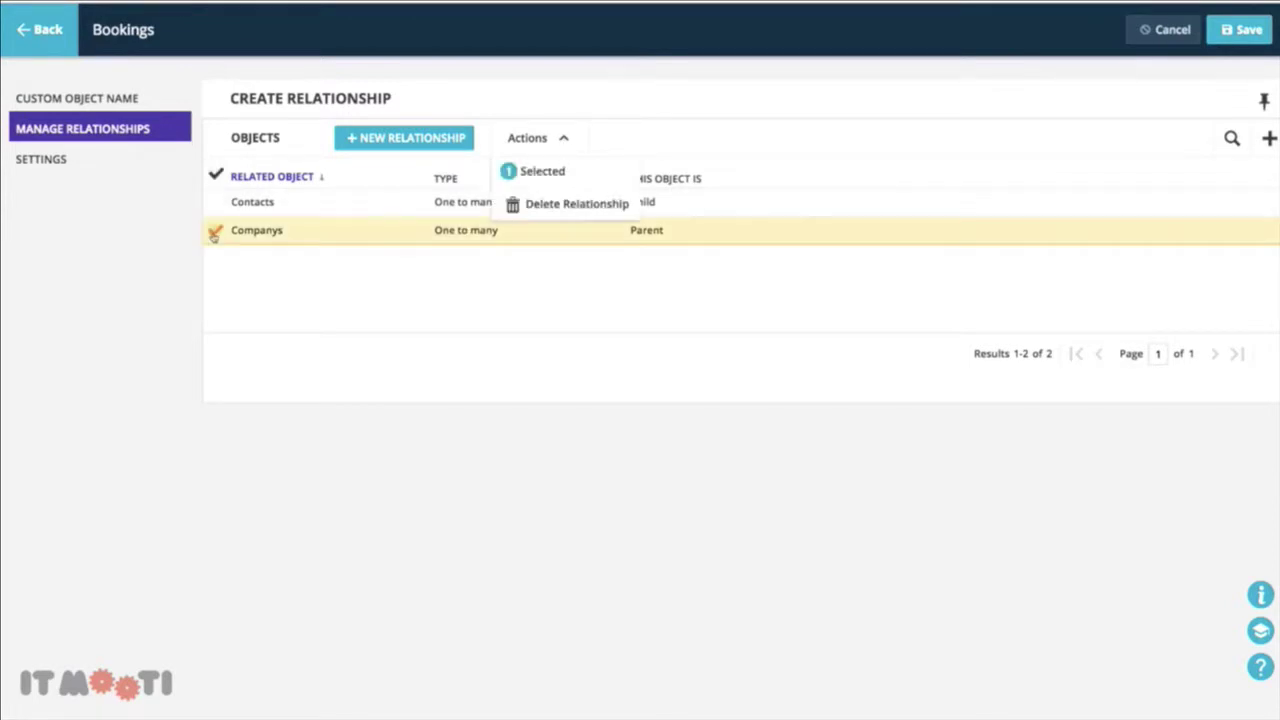
pyautogui.click(512, 205)
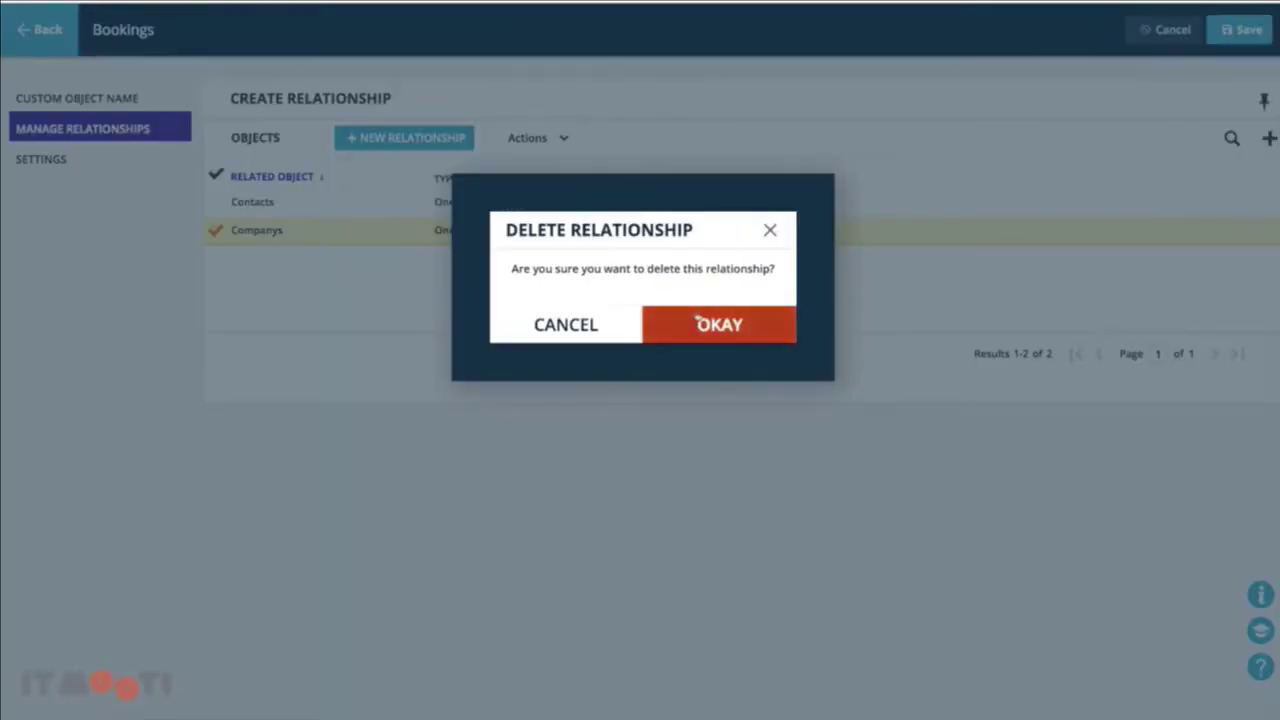
pyautogui.click(697, 320)
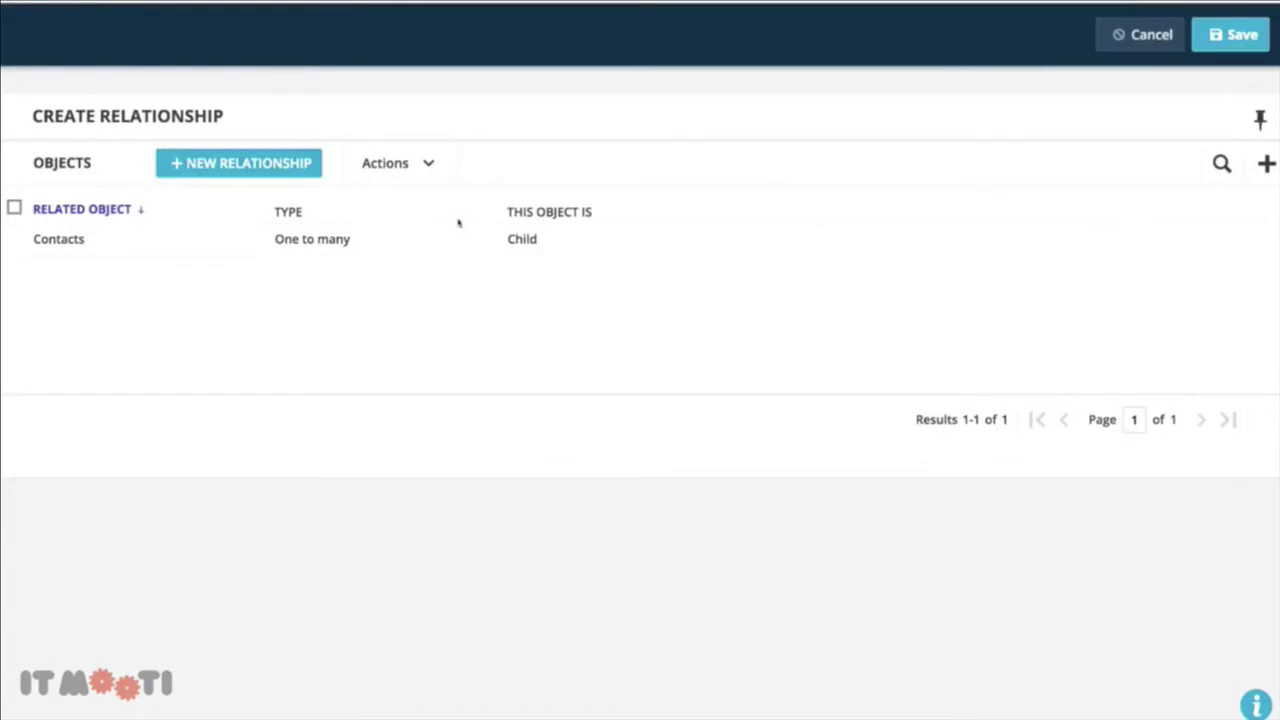
# Create a one-to-many Companys relationship with Booking as child, shown under Booking and Company Information
pyautogui.click(230, 162)
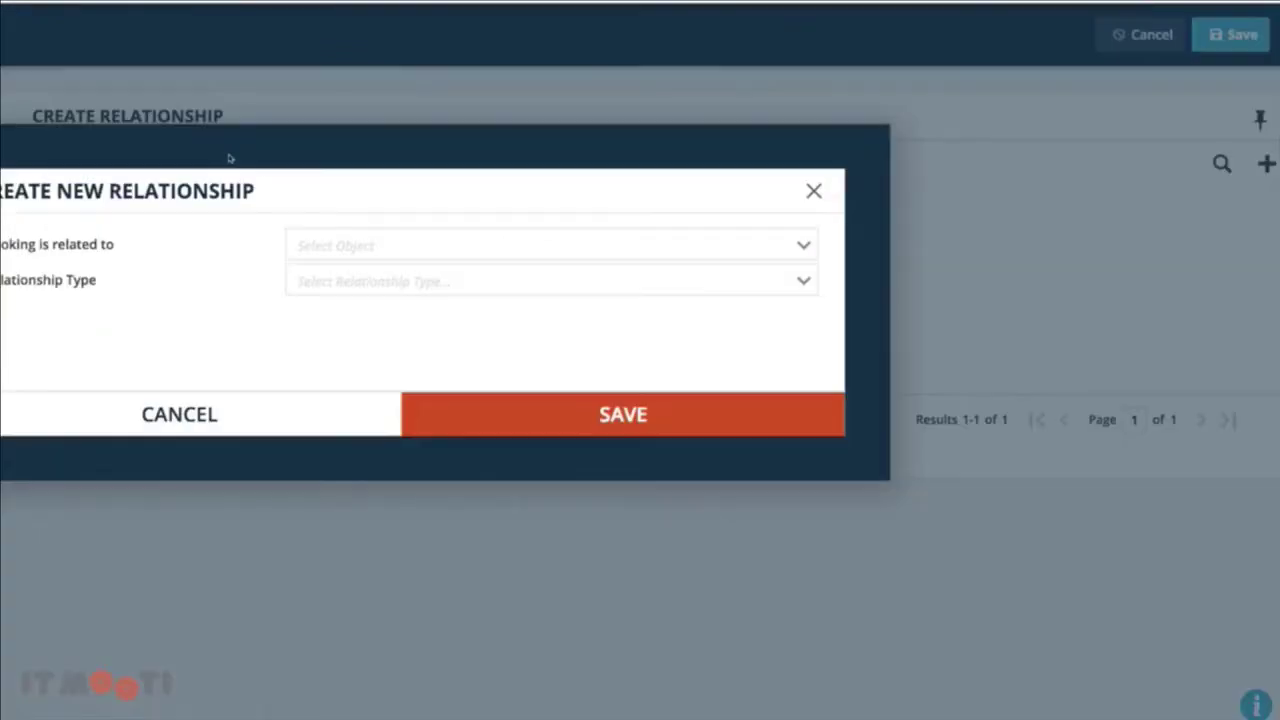
pyautogui.click(638, 218)
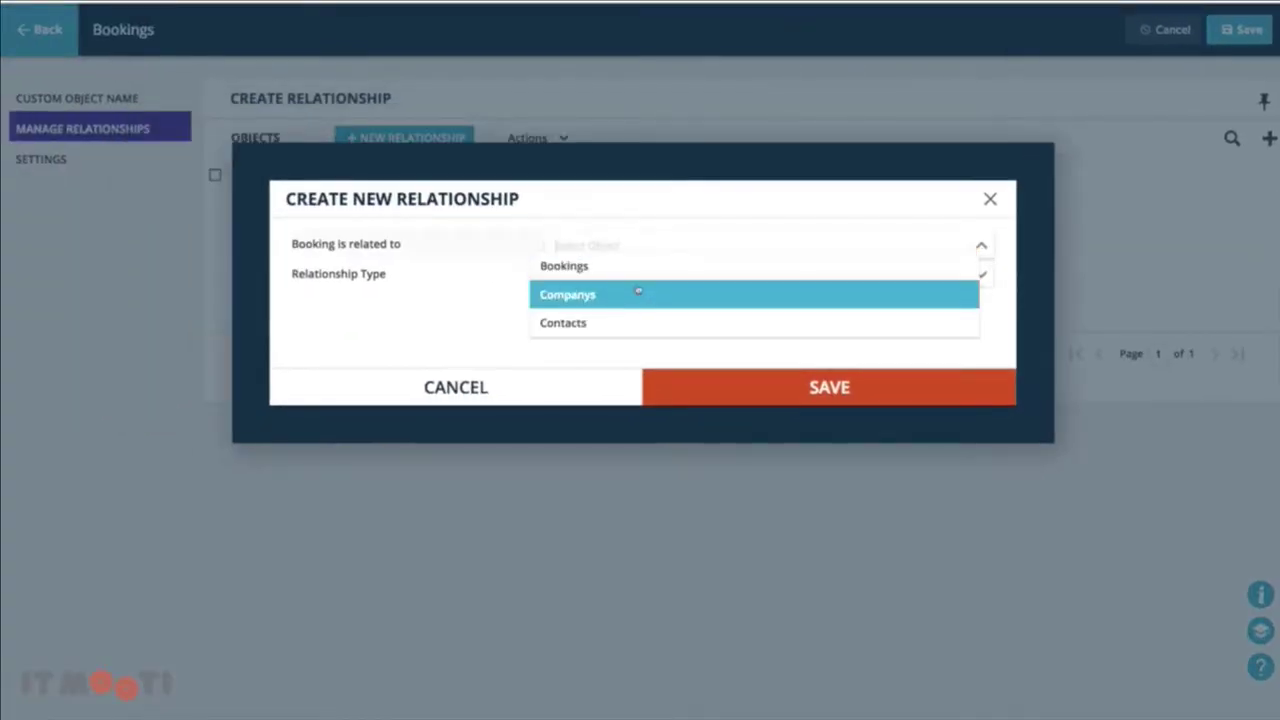
pyautogui.click(638, 294)
pyautogui.click(634, 277)
pyautogui.click(618, 330)
pyautogui.click(631, 288)
pyautogui.click(618, 340)
pyautogui.click(620, 334)
pyautogui.click(614, 289)
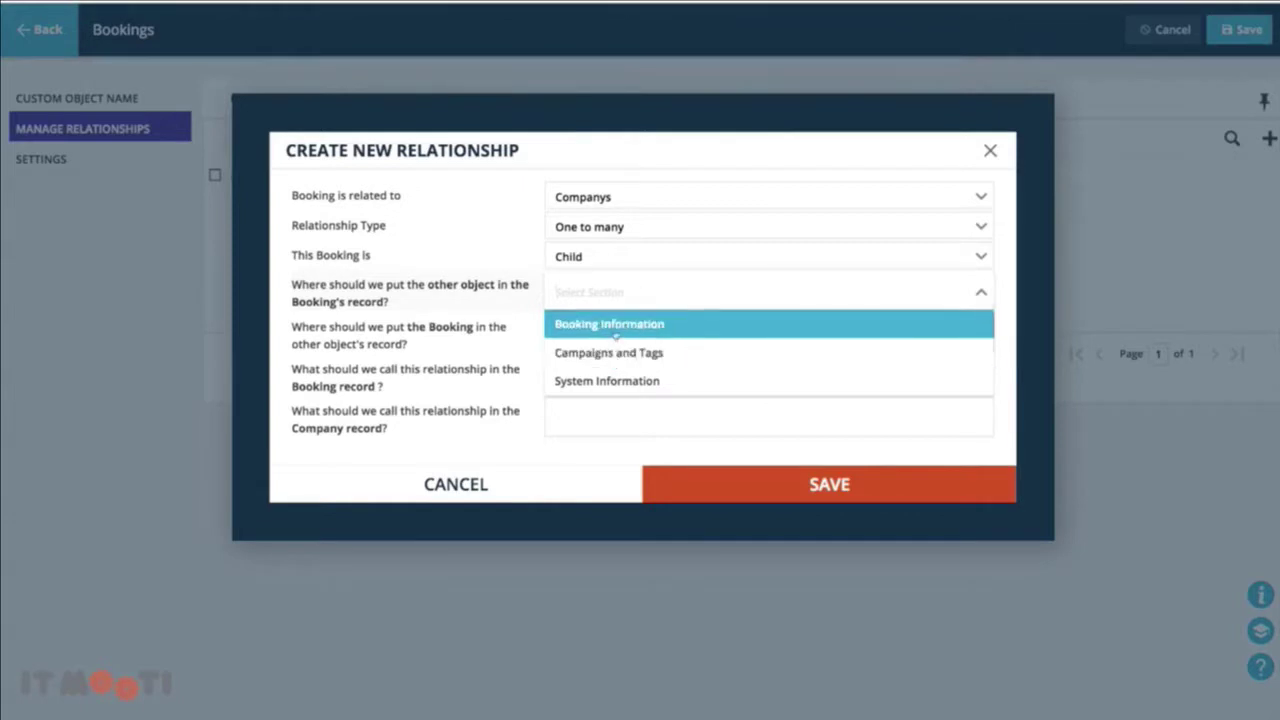
pyautogui.click(618, 324)
pyautogui.click(684, 342)
pyautogui.click(664, 396)
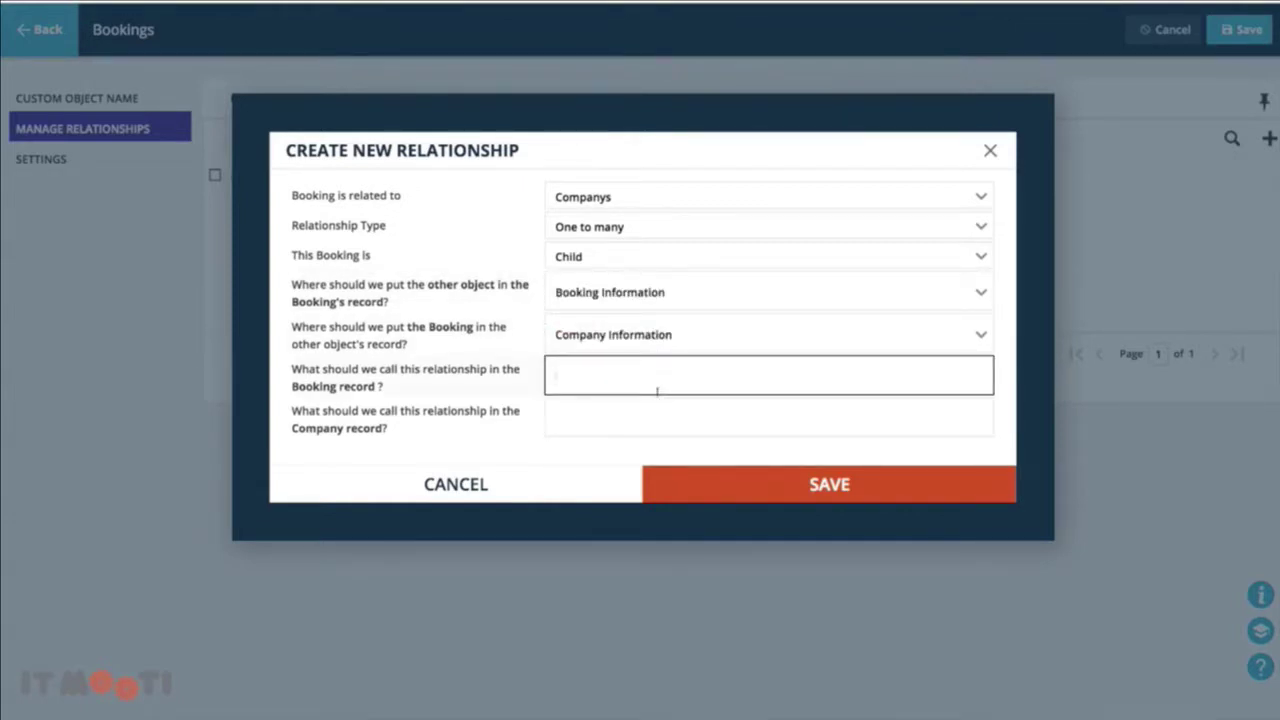
# Name the relationship 'Parent Company' on bookings and 'Bookings' on companies, then save
pyautogui.click(657, 391)
pyautogui.write('Parent P')
pyautogui.write('ompany')
pyautogui.click(643, 407)
pyautogui.write('Bookings')
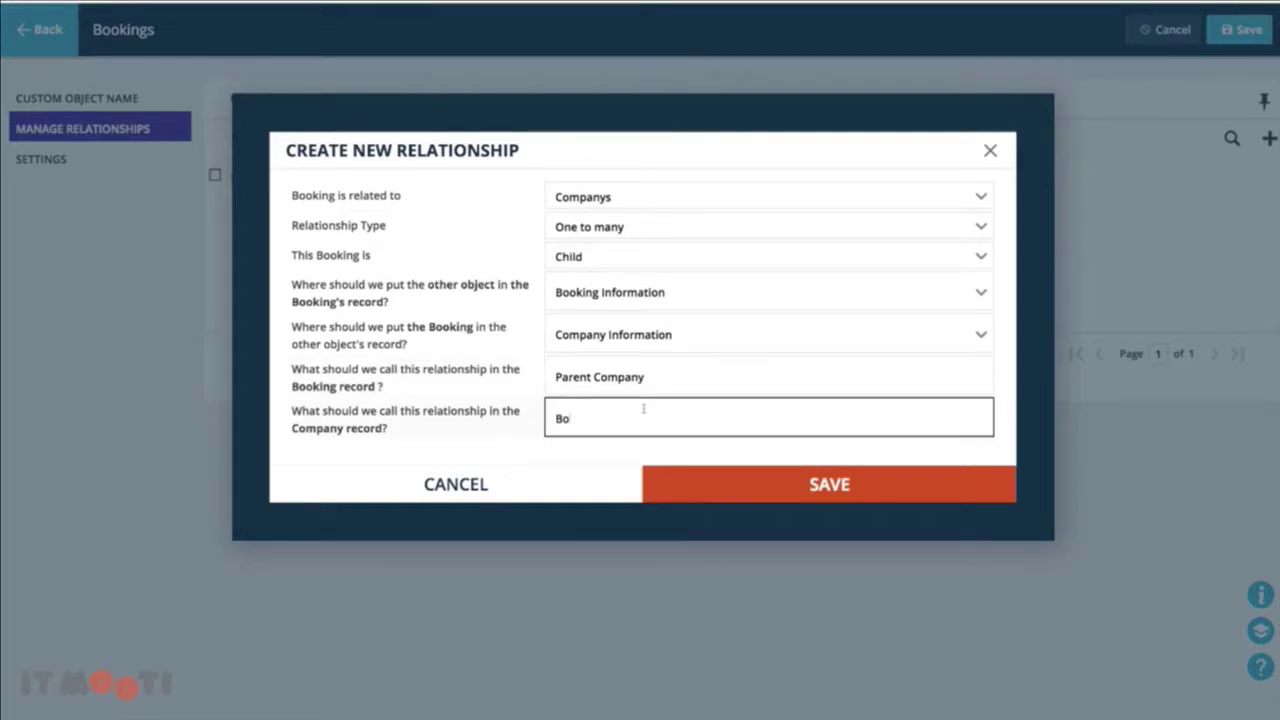
pyautogui.click(815, 481)
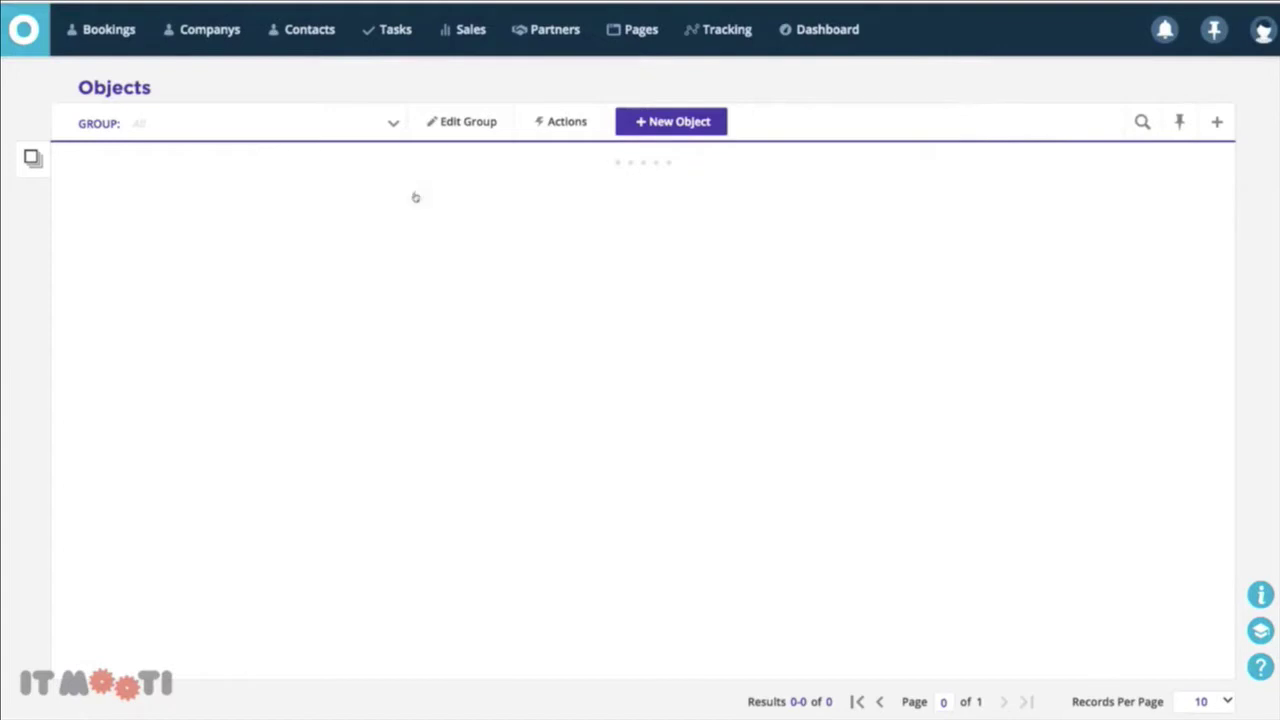
# Confirm Bookings now has two relationships, then open the existing booking record
pyautogui.click(112, 257)
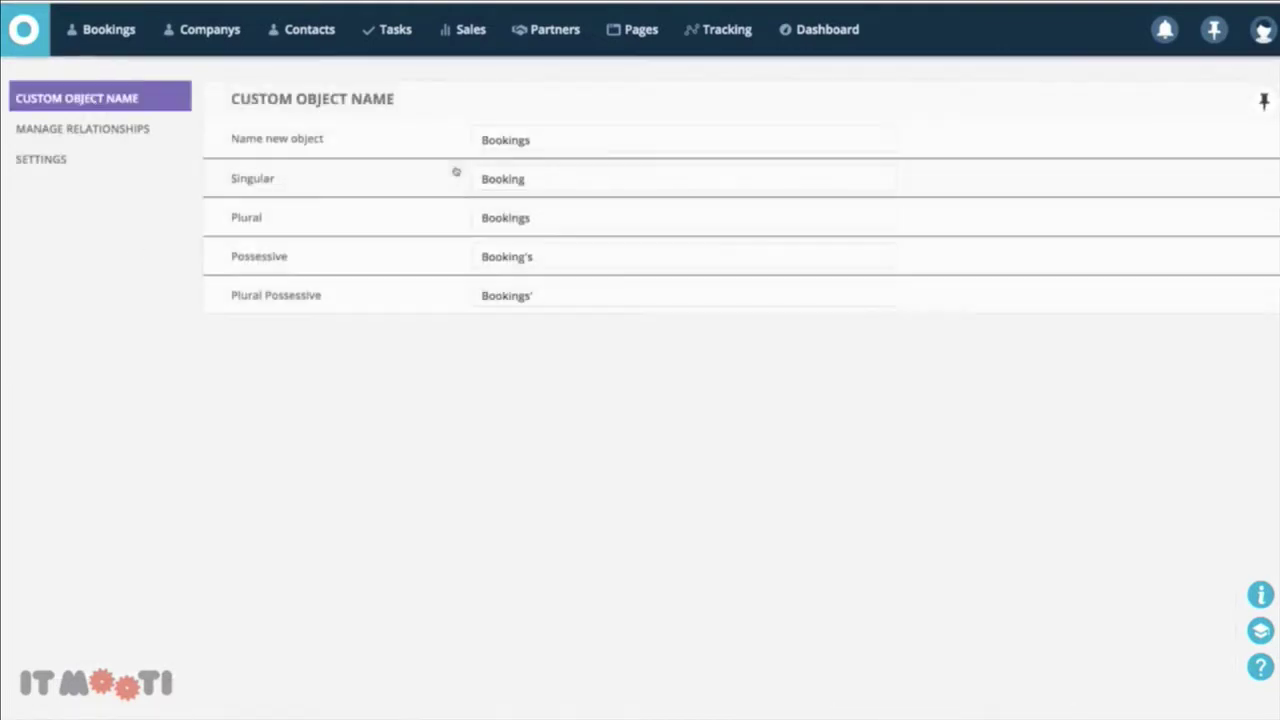
pyautogui.click(73, 129)
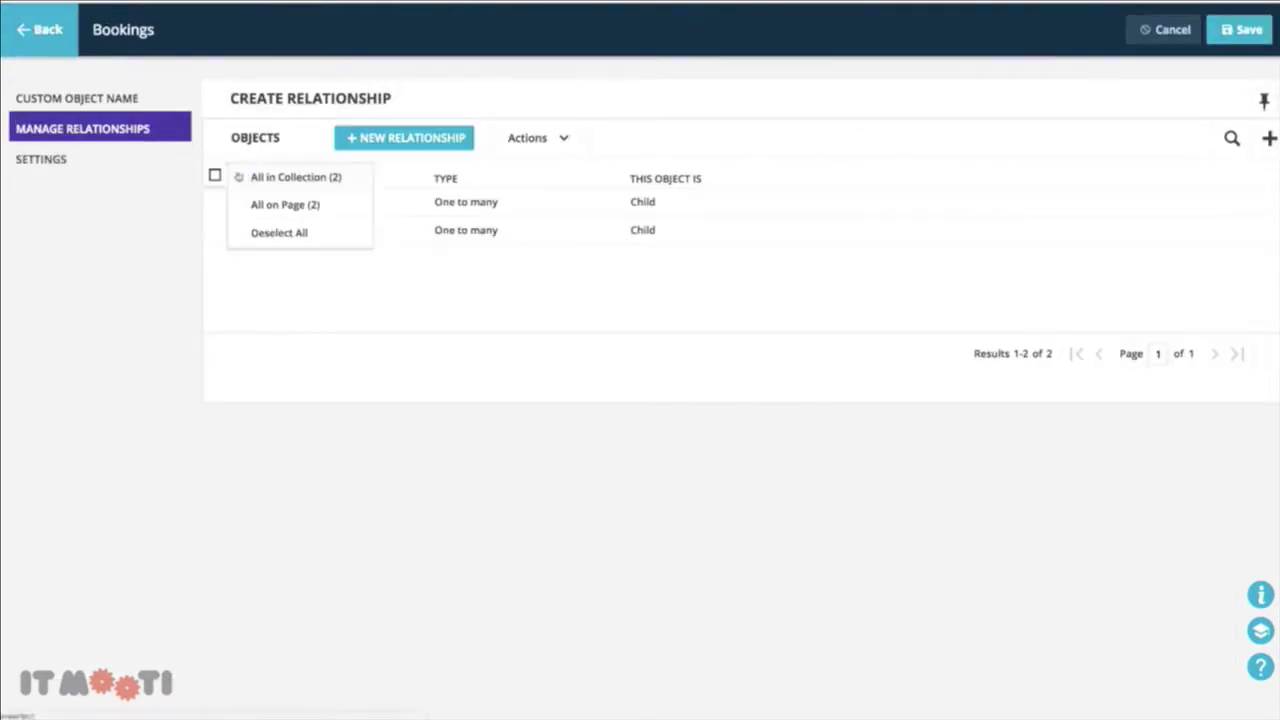
pyautogui.click(20, 22)
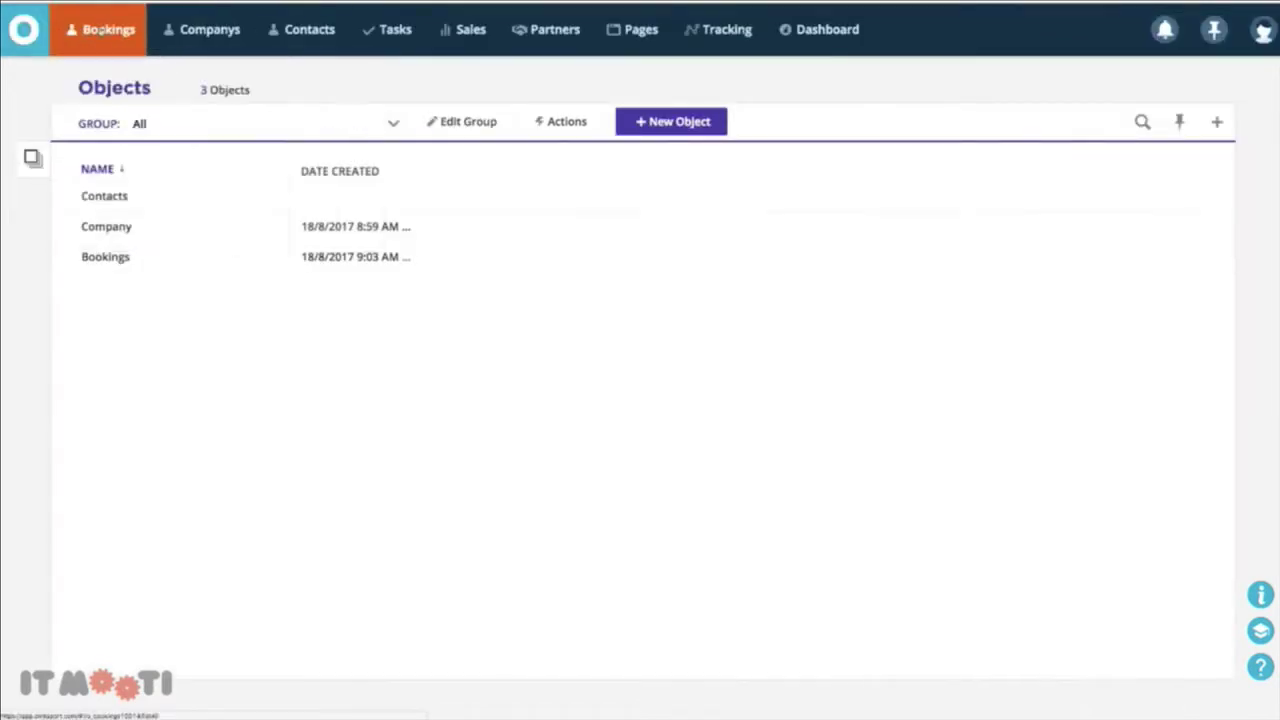
pyautogui.click(102, 31)
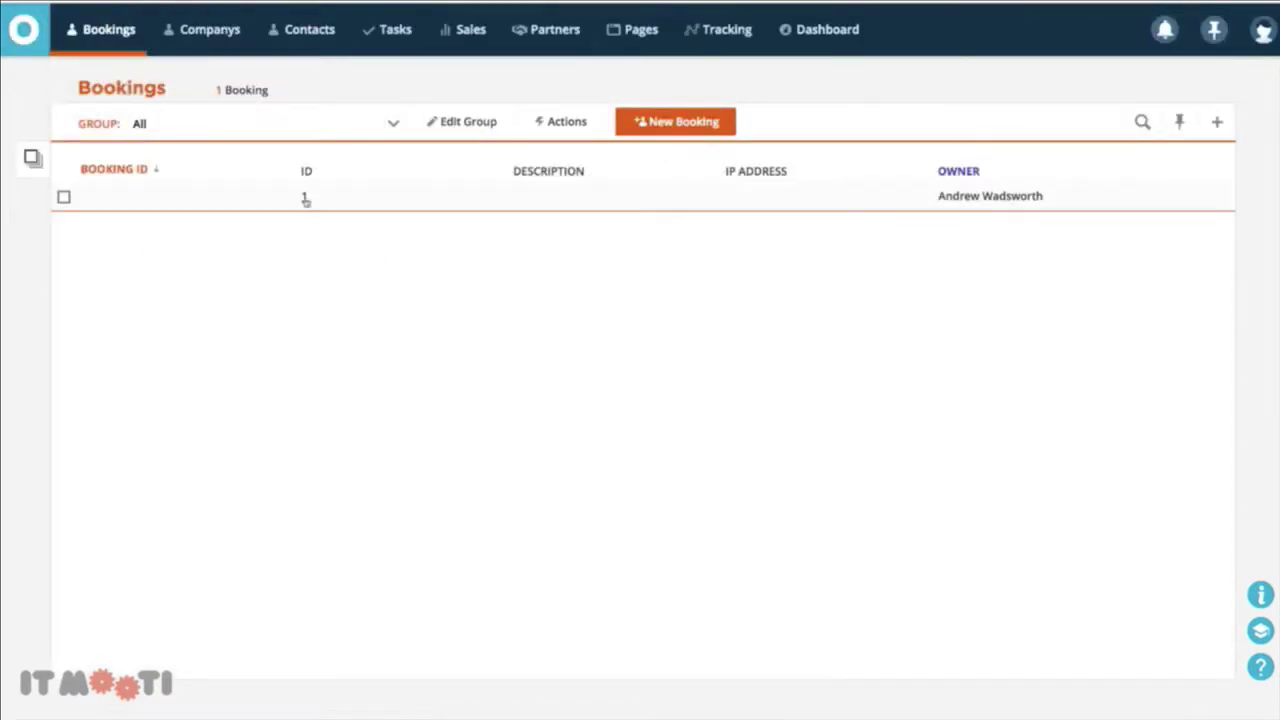
pyautogui.click(306, 199)
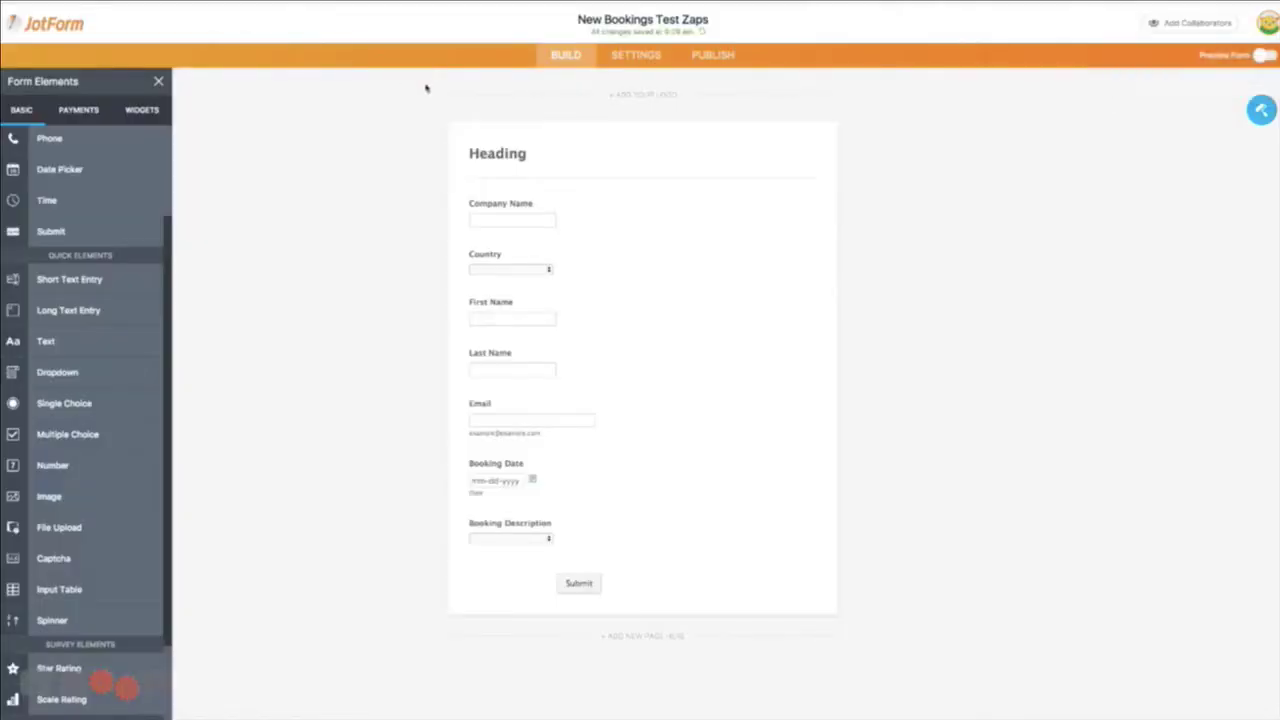
# Open the published live form and enter Company Name 'Test Company 1' with Country Australia
pyautogui.click(712, 53)
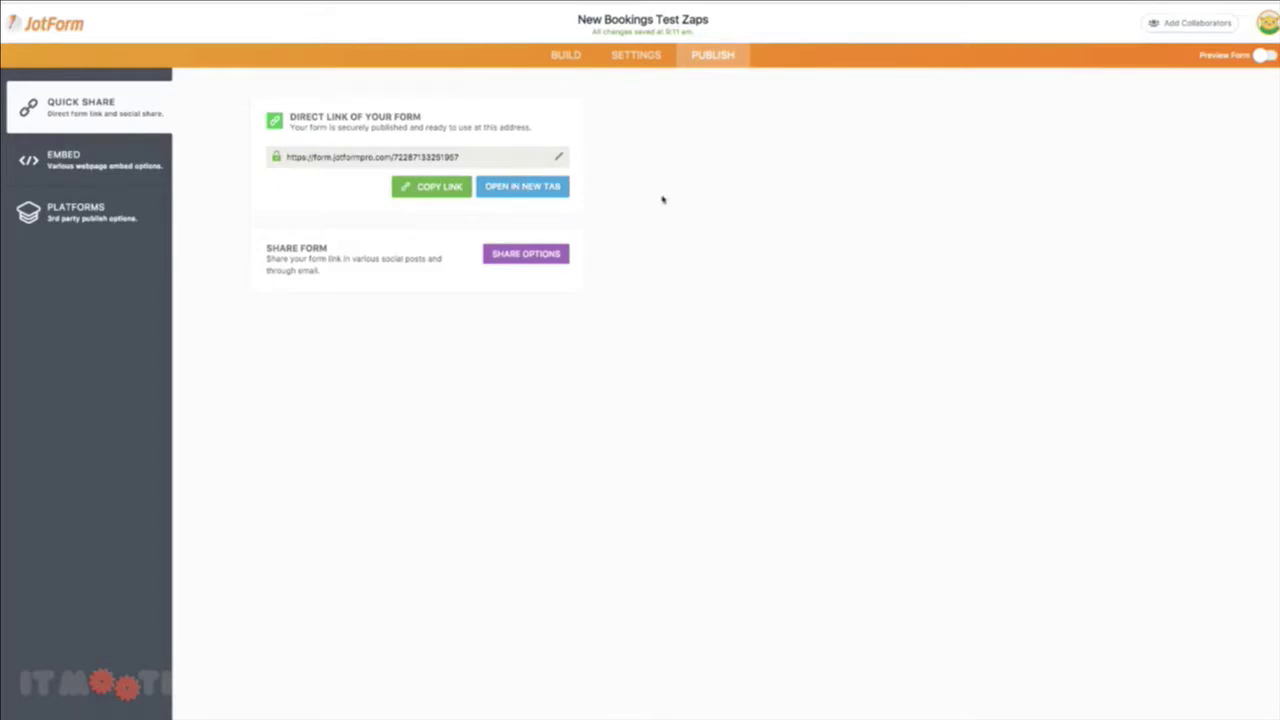
pyautogui.click(532, 189)
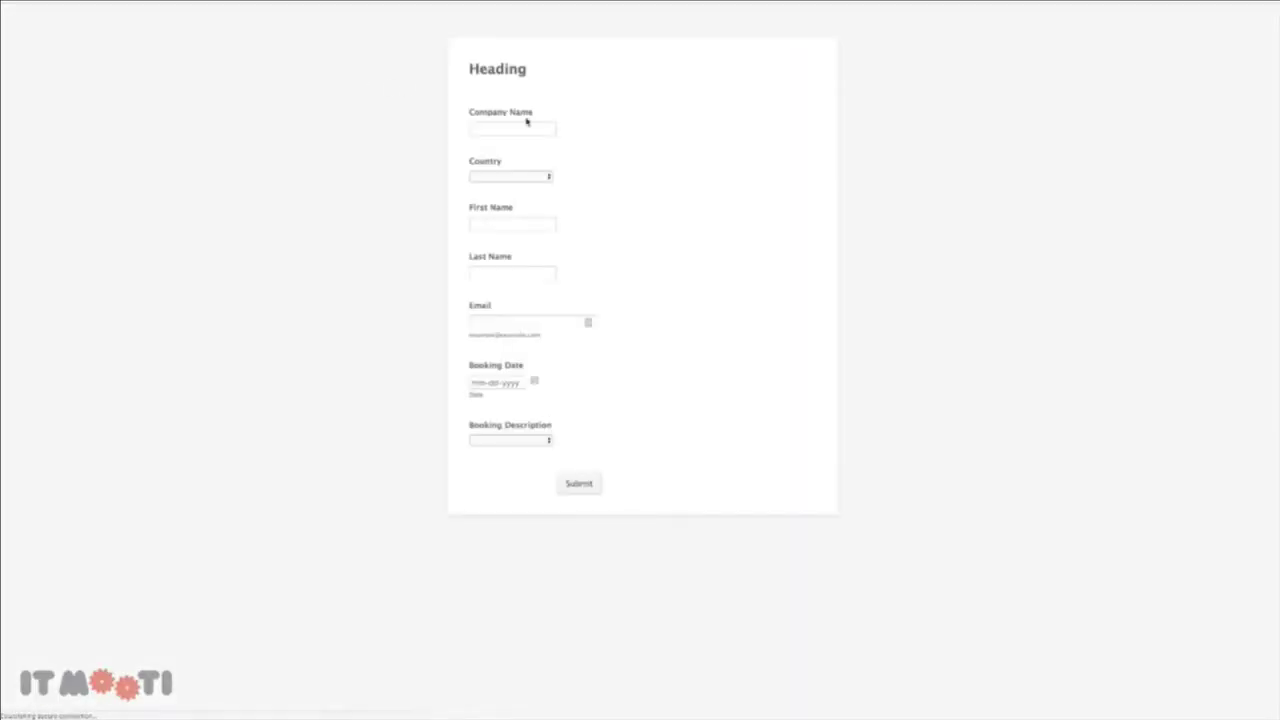
pyautogui.click(509, 131)
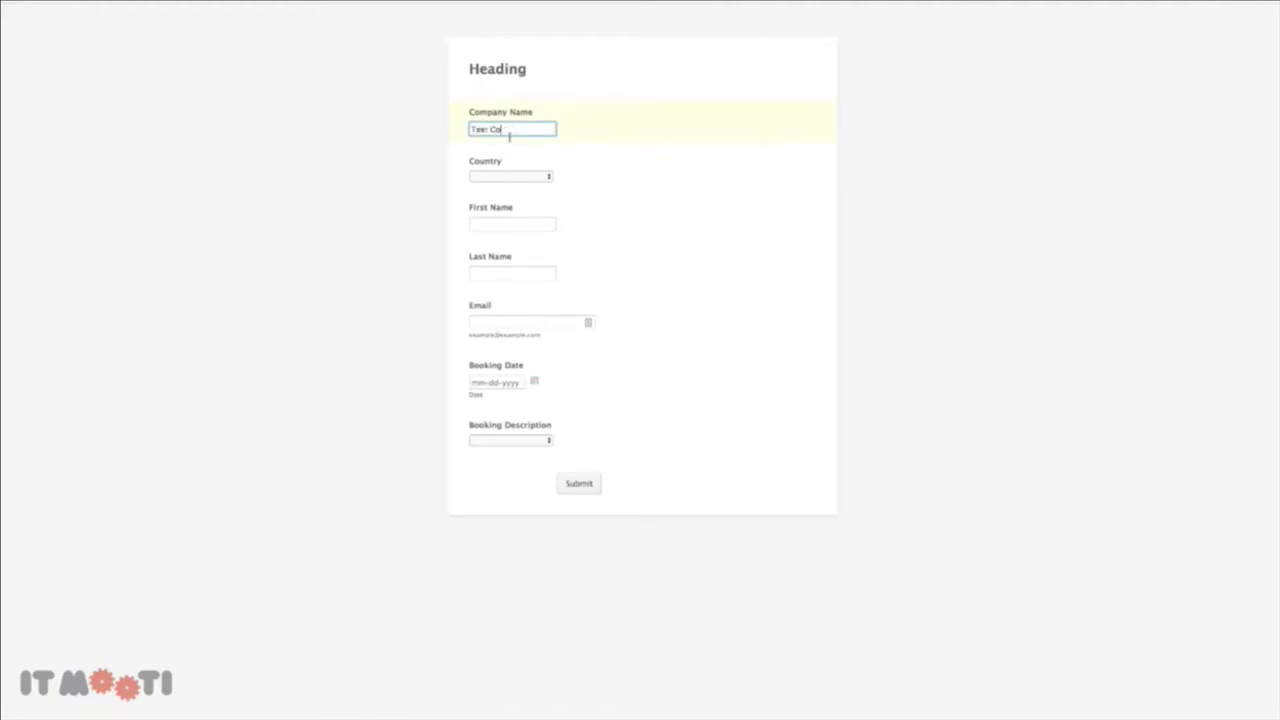
pyautogui.click(509, 175)
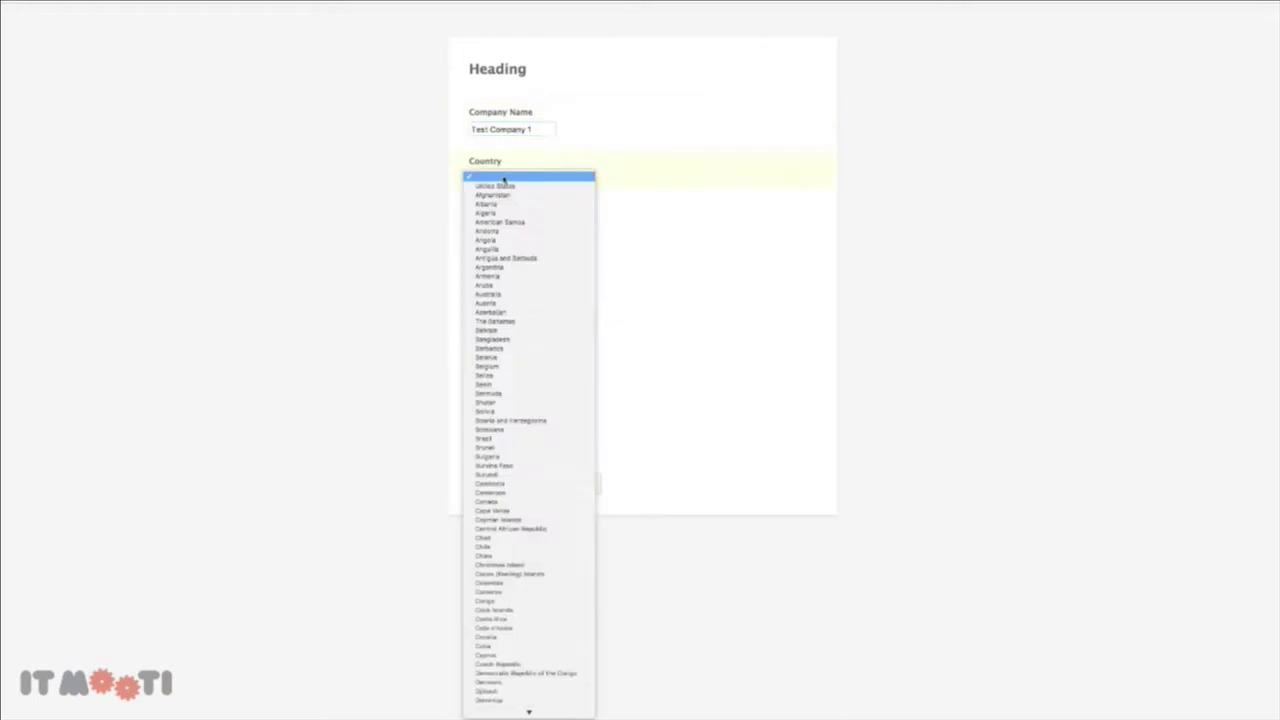
pyautogui.click(503, 296)
# Fill in the sample contact's name and email, Booking Date 08-24-2017, description Project, and submit
pyautogui.click(506, 226)
pyautogui.write('John')
pyautogui.press('Tab')
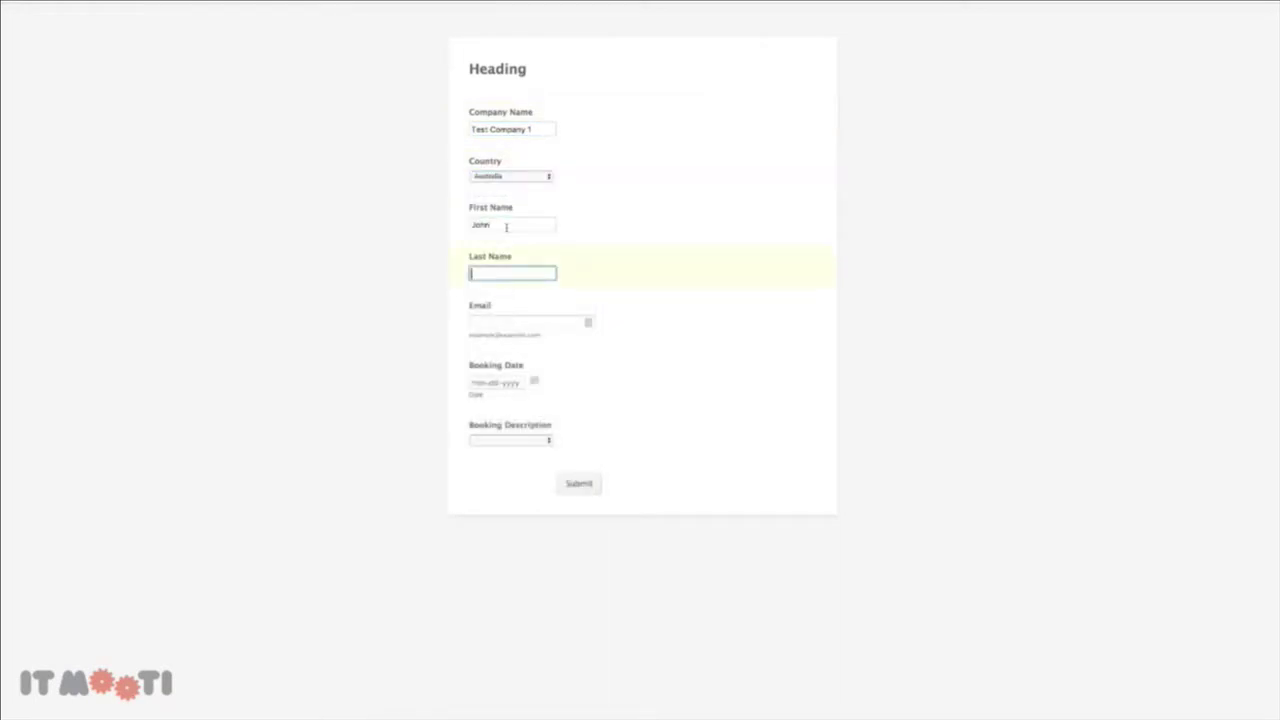
pyautogui.press('Tab')
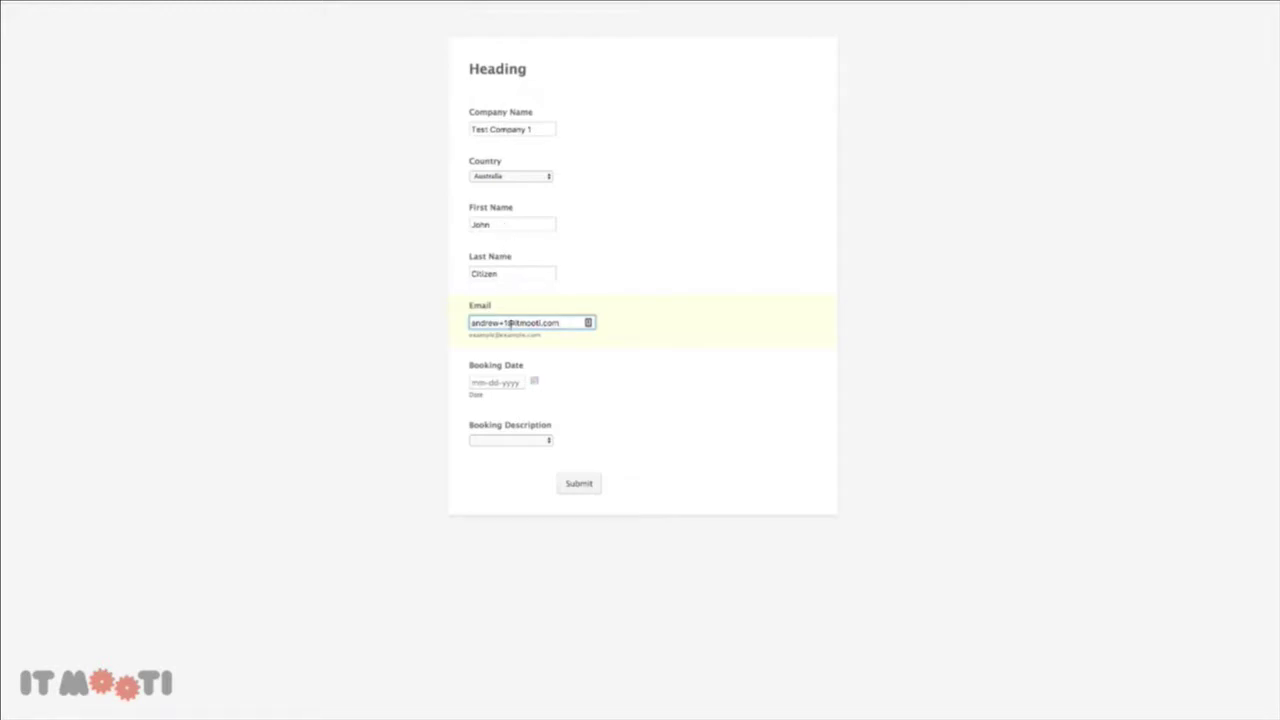
pyautogui.click(534, 382)
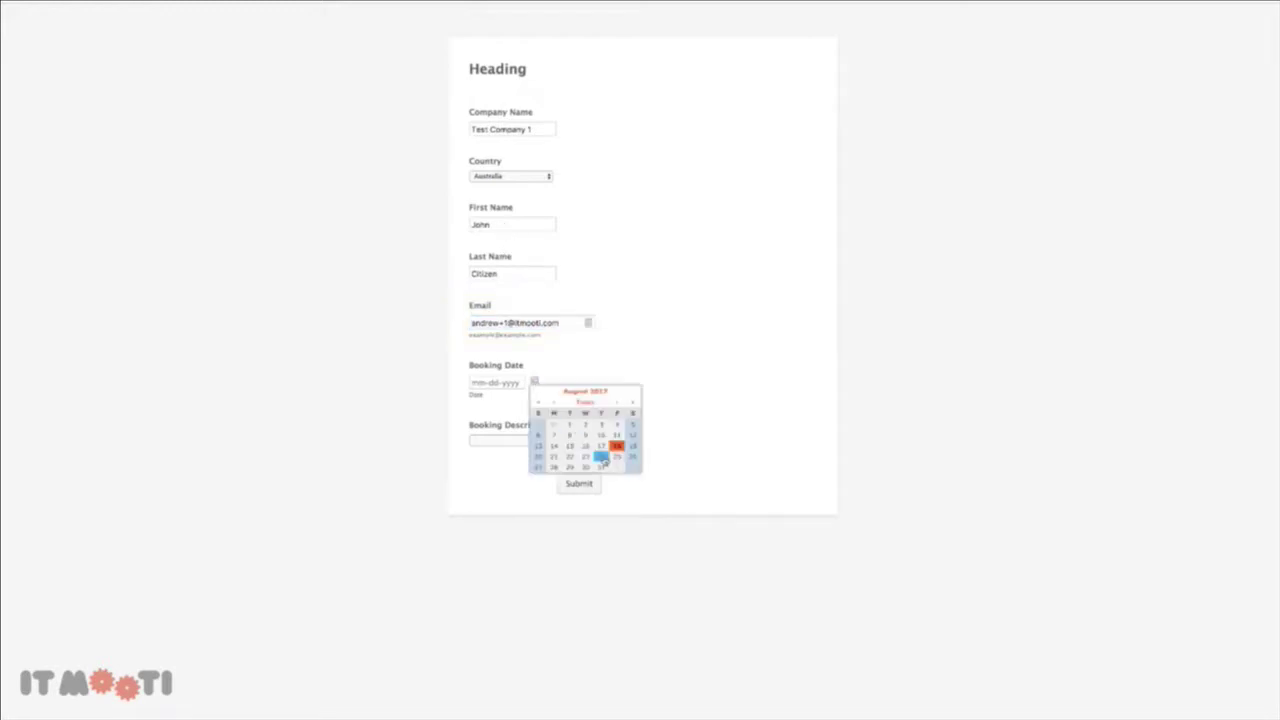
pyautogui.click(600, 453)
pyautogui.click(538, 443)
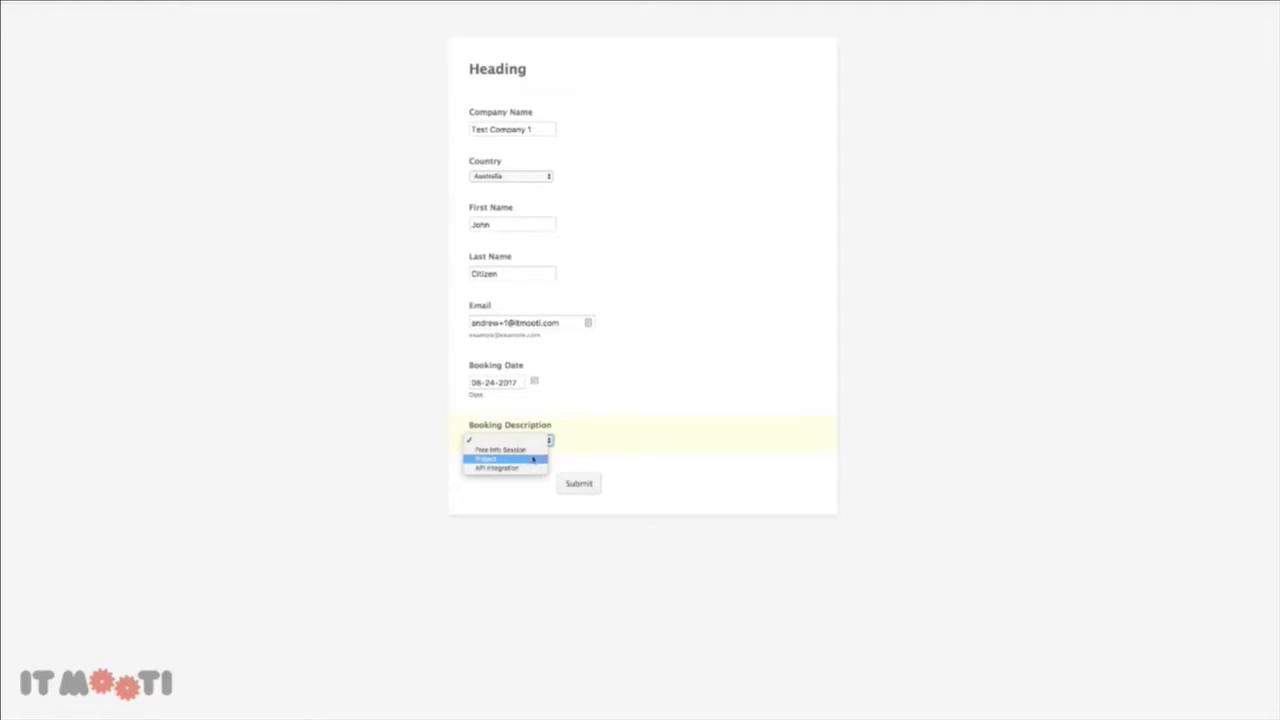
pyautogui.click(528, 463)
pyautogui.click(586, 489)
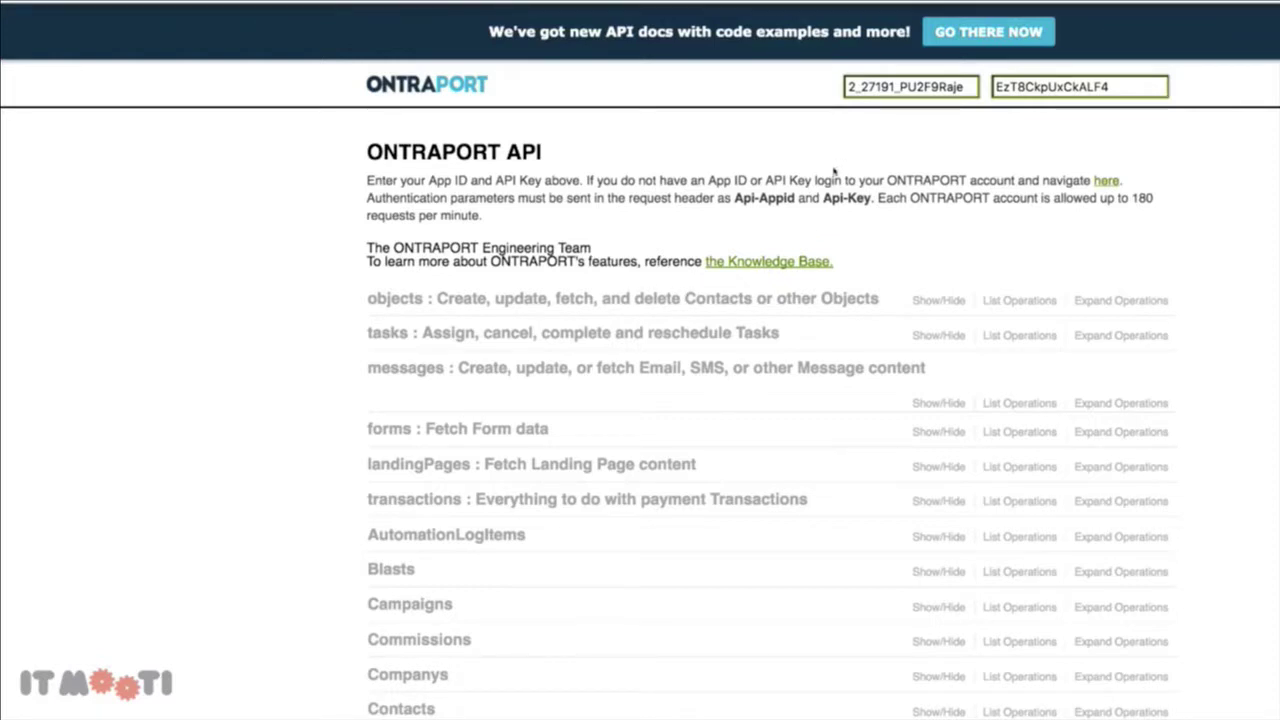
# Copy the account's App ID and API Key values, then return to the bookings list
pyautogui.doubleClick(905, 88)
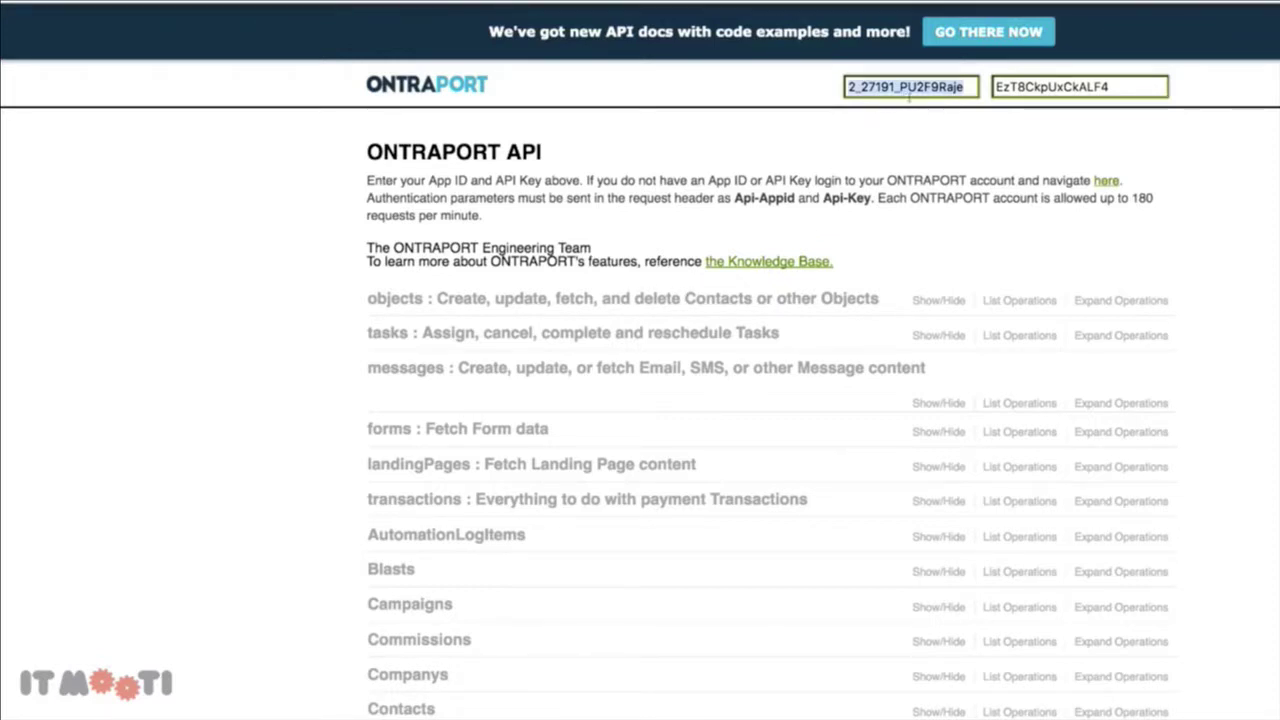
pyautogui.press('Tab')
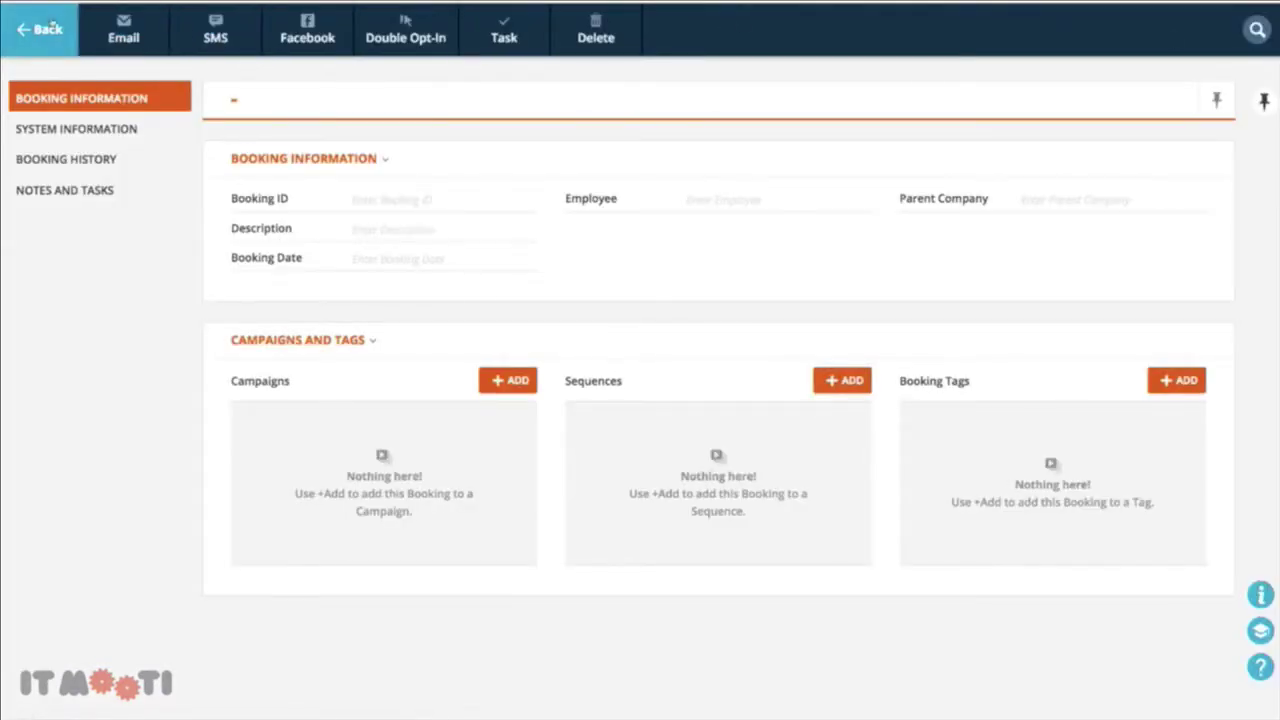
pyautogui.click(51, 25)
# Open Administration > Integrations > API Instructions and Key Manager and review the API keys
pyautogui.click(1262, 29)
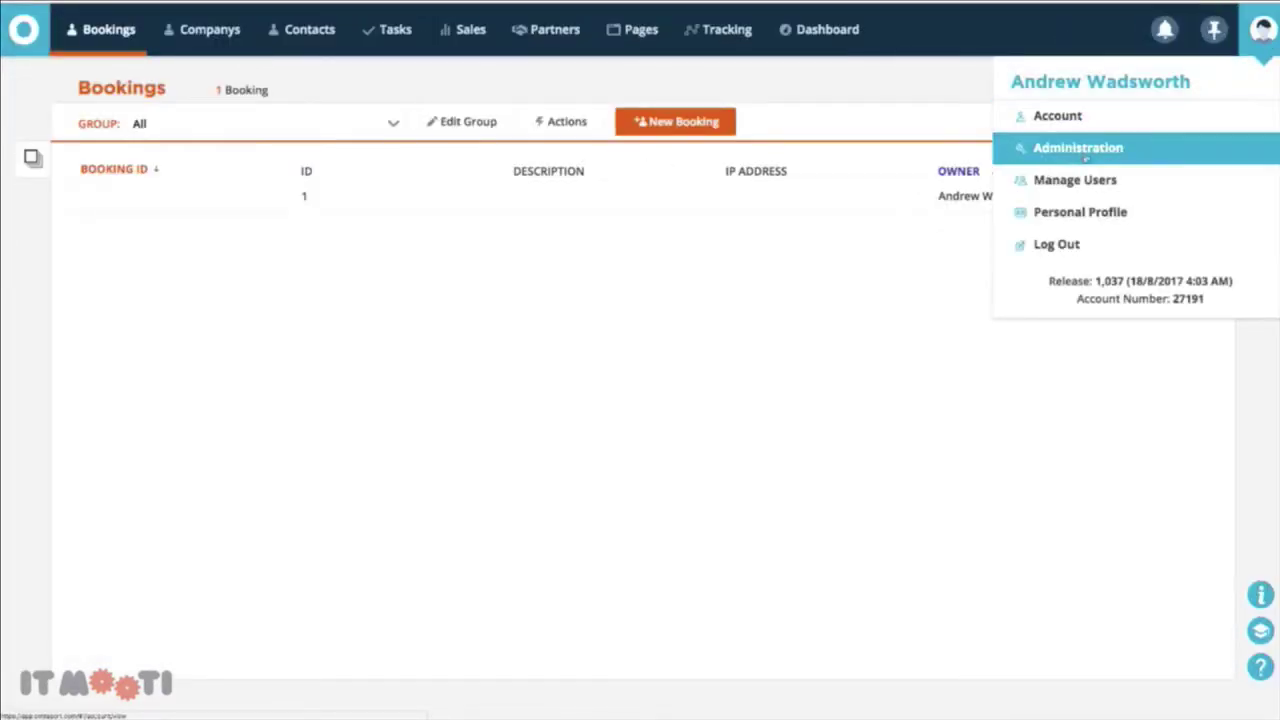
pyautogui.click(1085, 157)
pyautogui.click(134, 220)
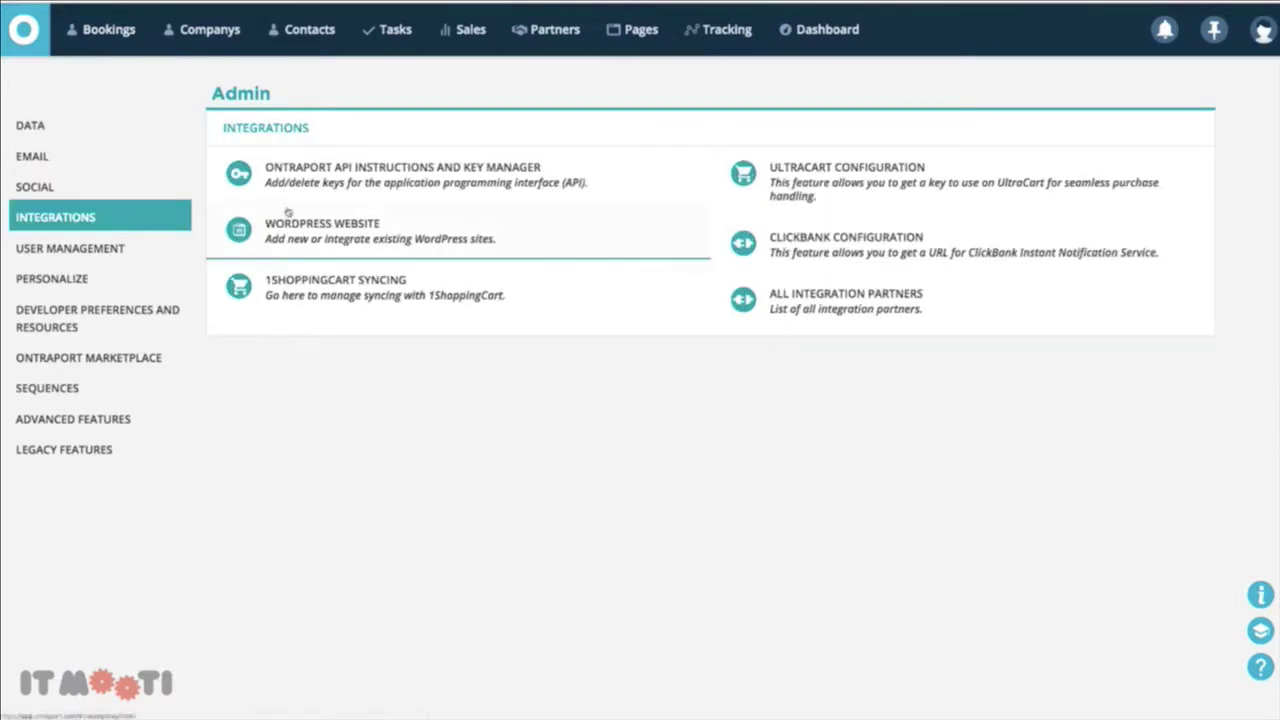
pyautogui.click(420, 178)
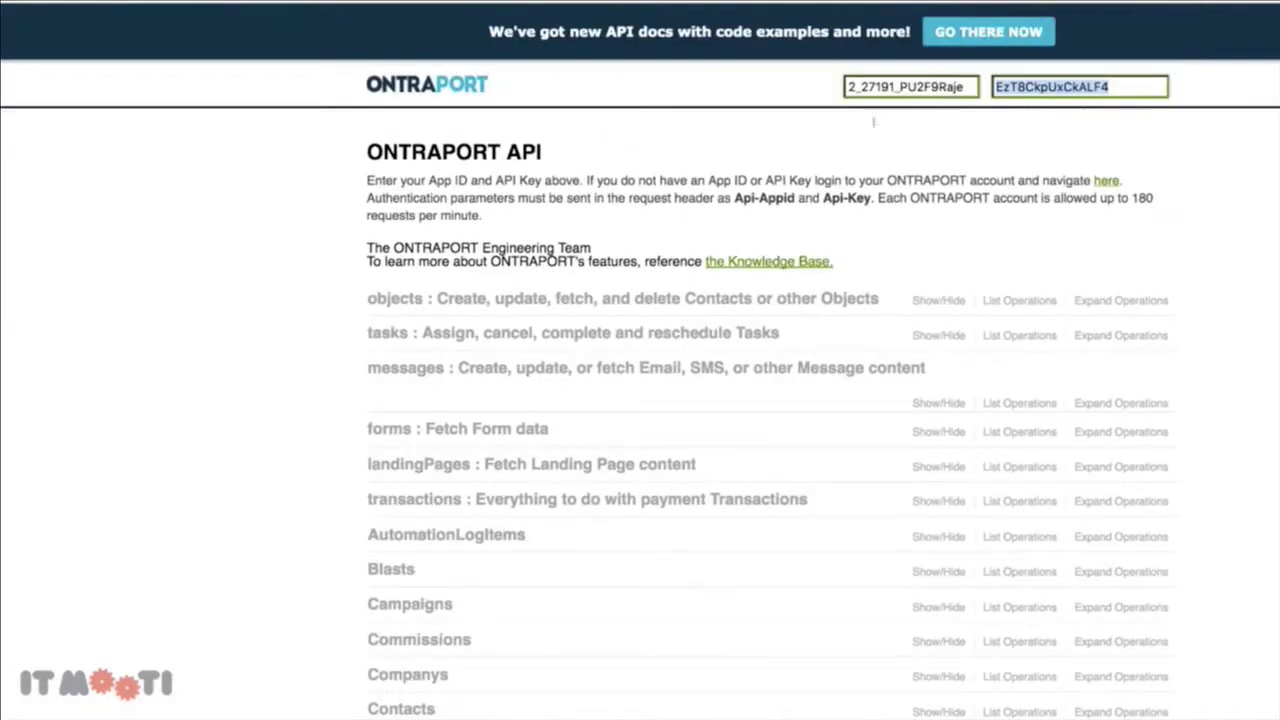
pyautogui.scroll(-1, 803, 155)
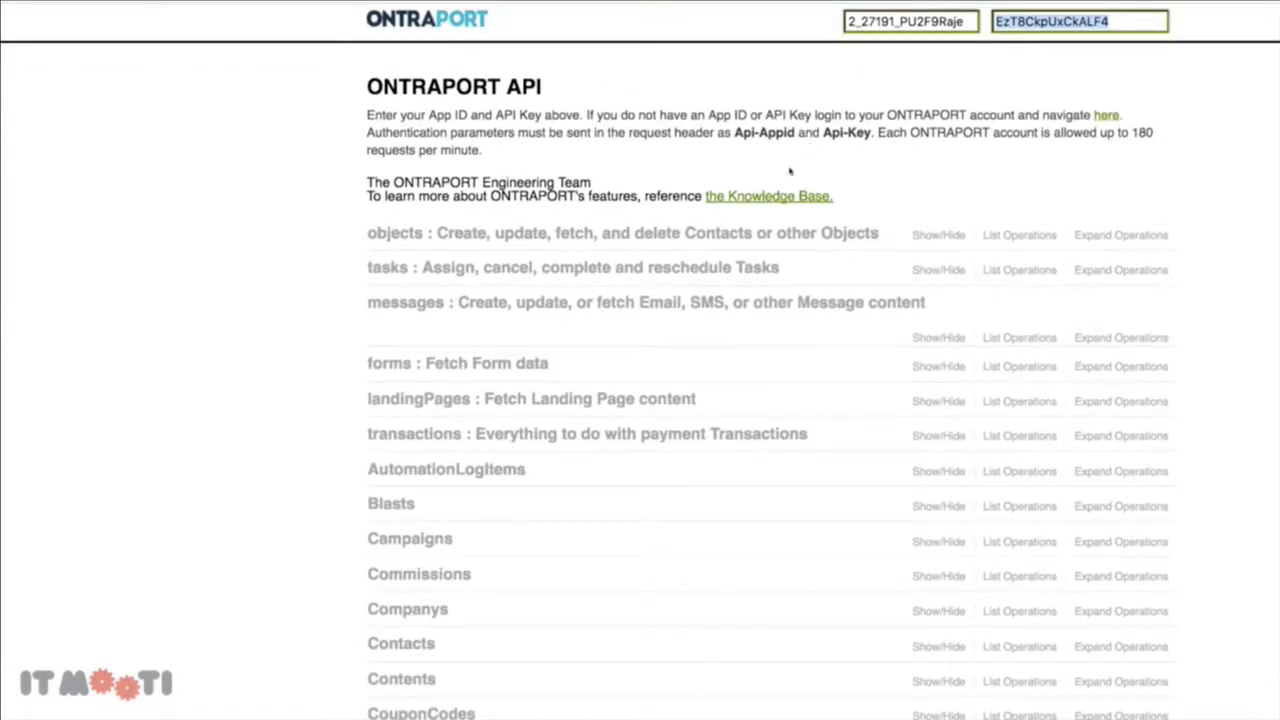
pyautogui.scroll(-3, 585, 207)
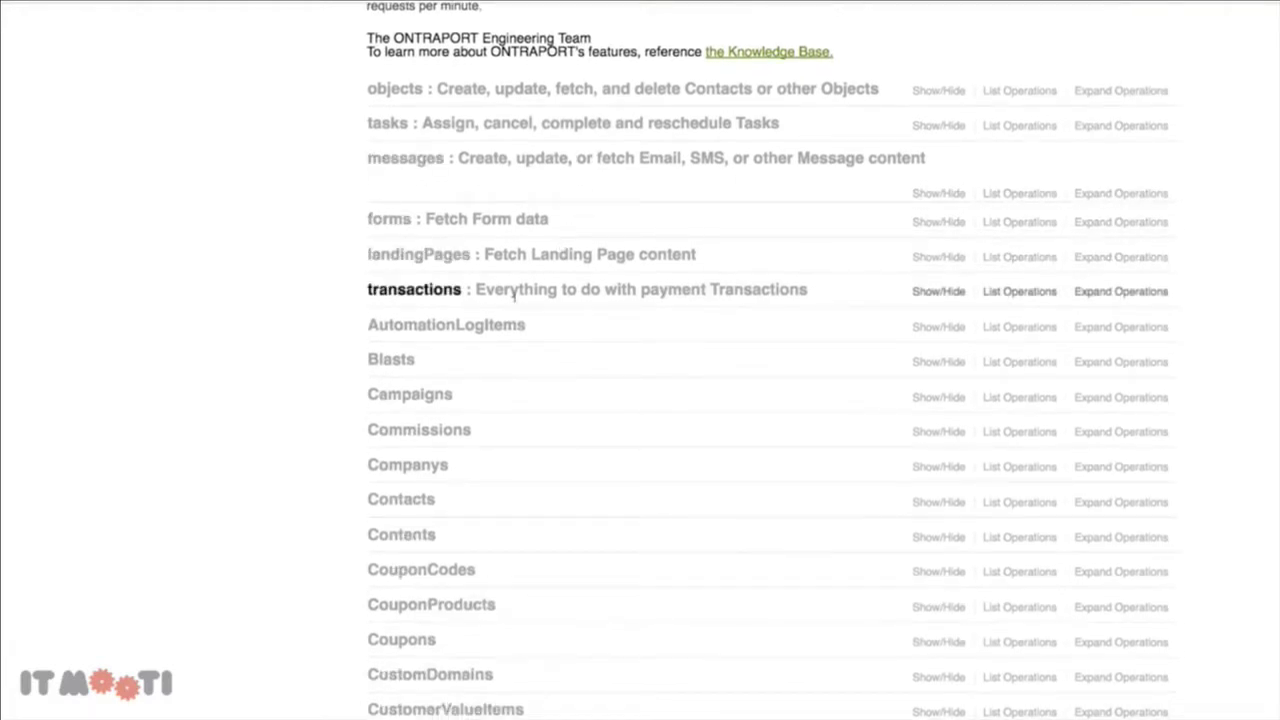
pyautogui.scroll(-2, 434, 340)
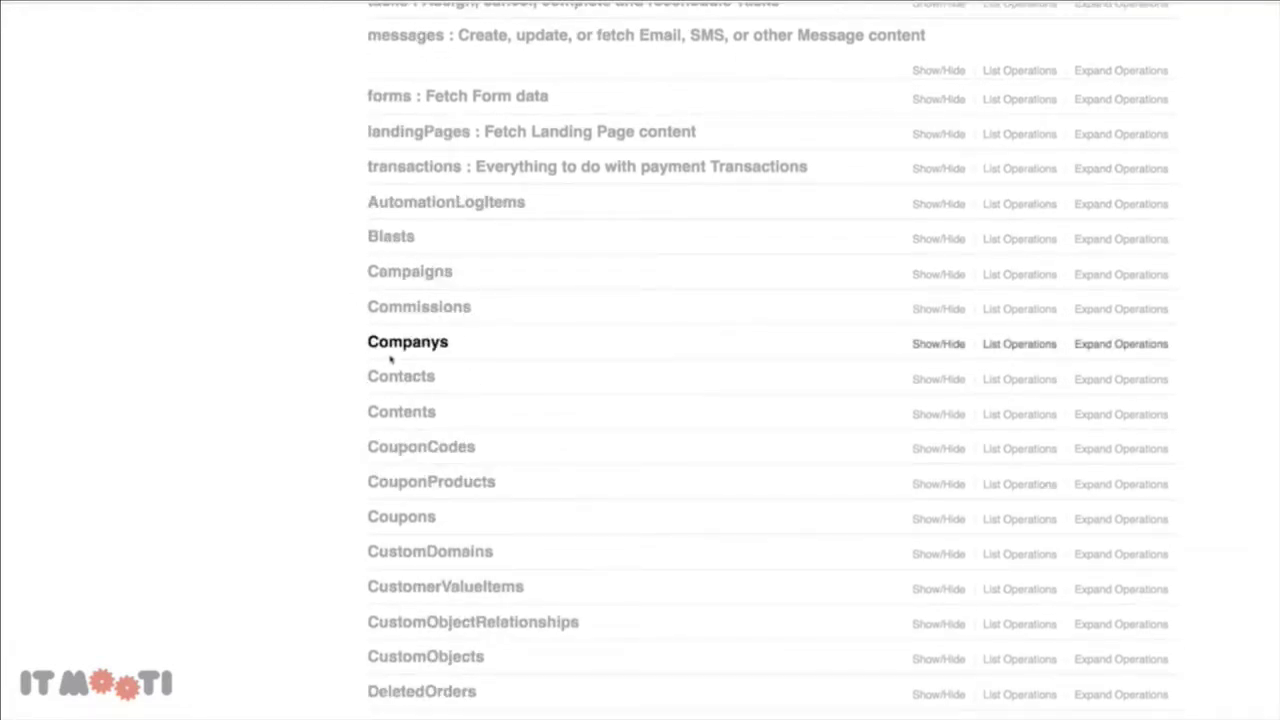
pyautogui.scroll(-3, 390, 358)
pyautogui.scroll(3, 390, 358)
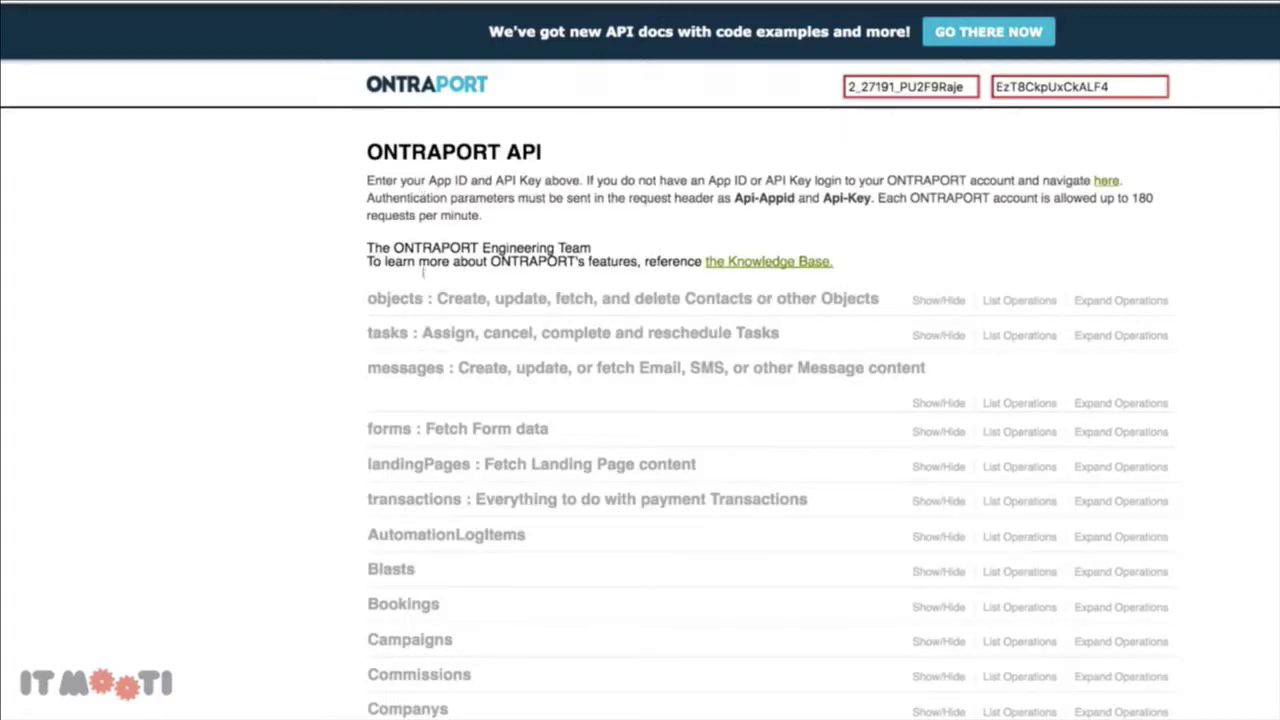
# Run the Bookings meta request in Ontraport's API docs to list its fields
pyautogui.scroll(-5, 380, 320)
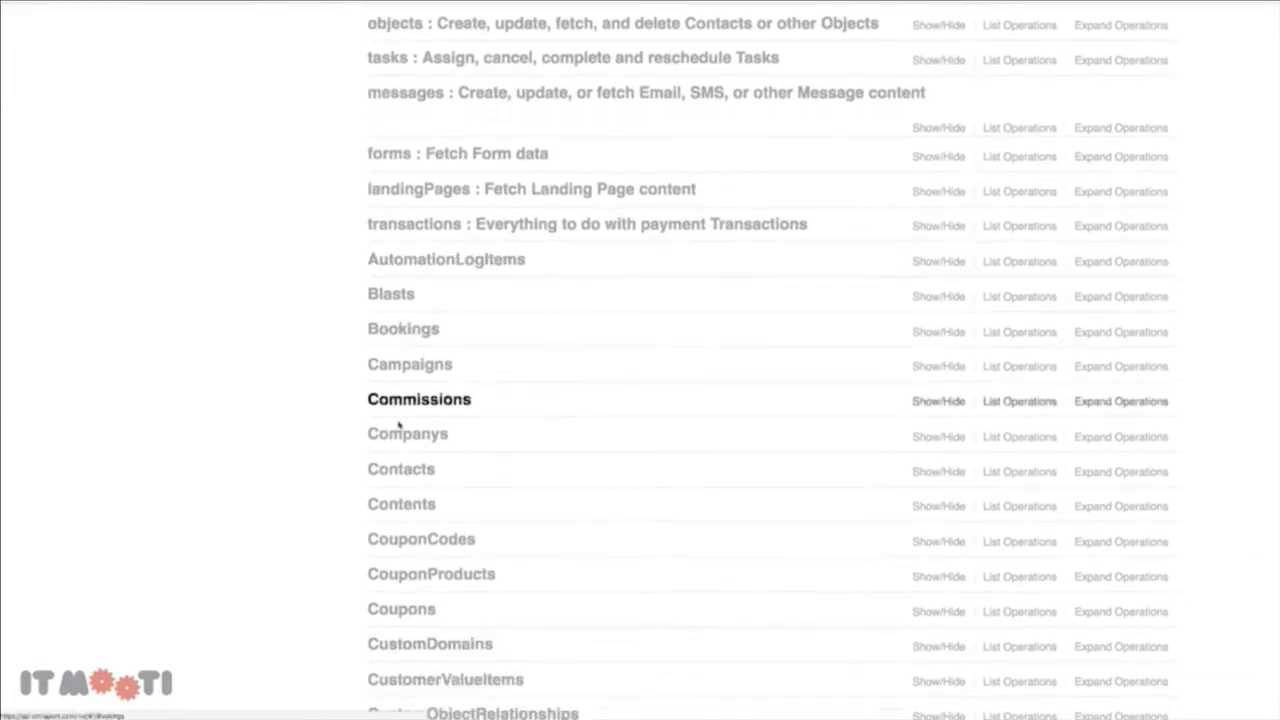
pyautogui.click(397, 331)
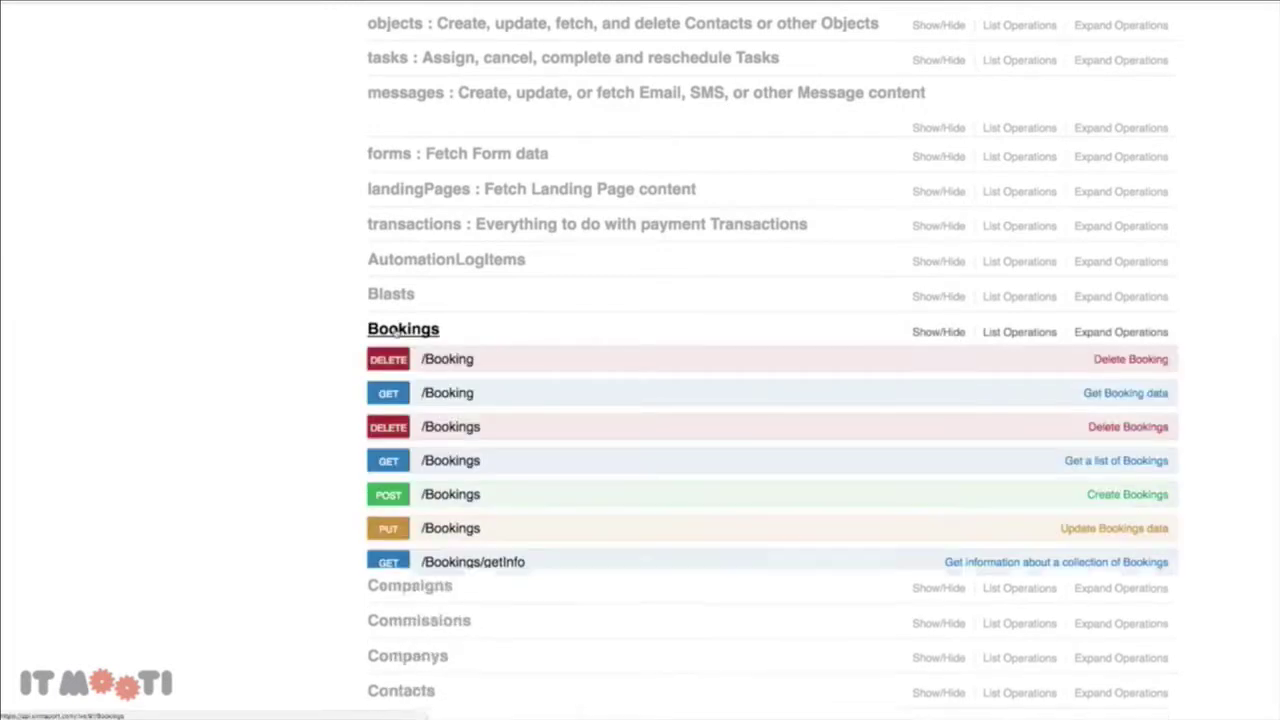
pyautogui.scroll(-2, 452, 297)
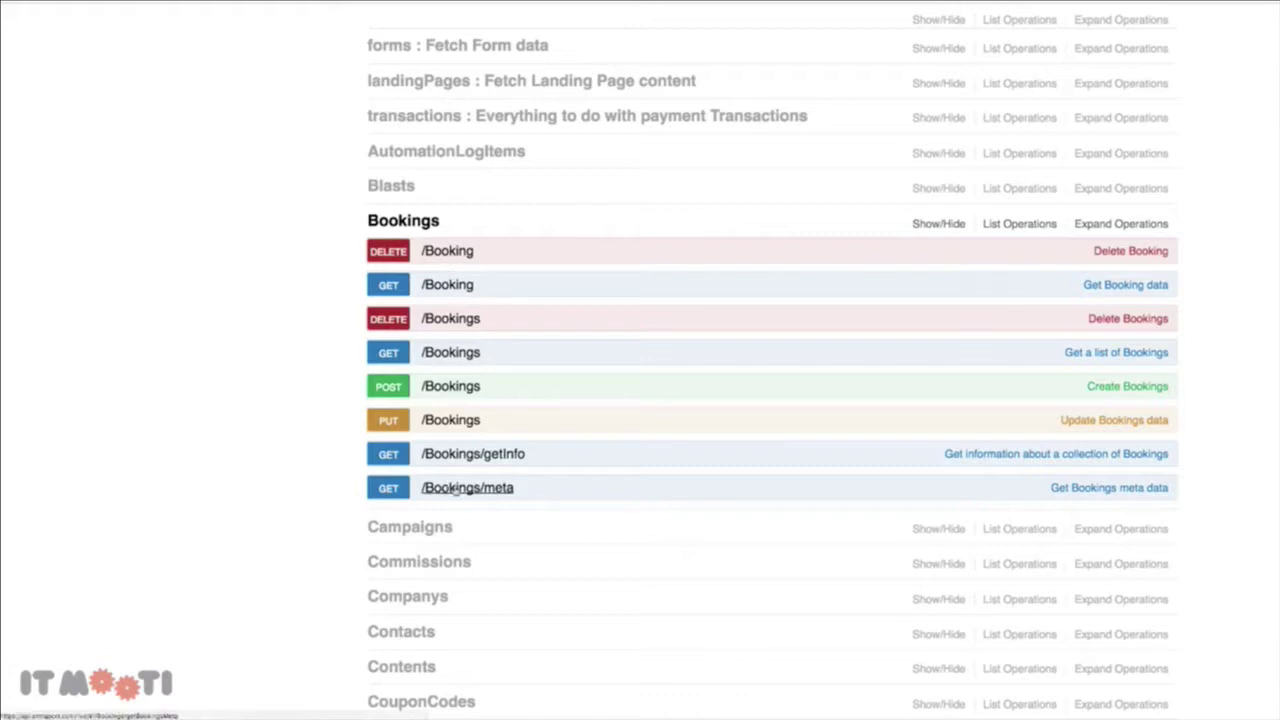
pyautogui.click(455, 487)
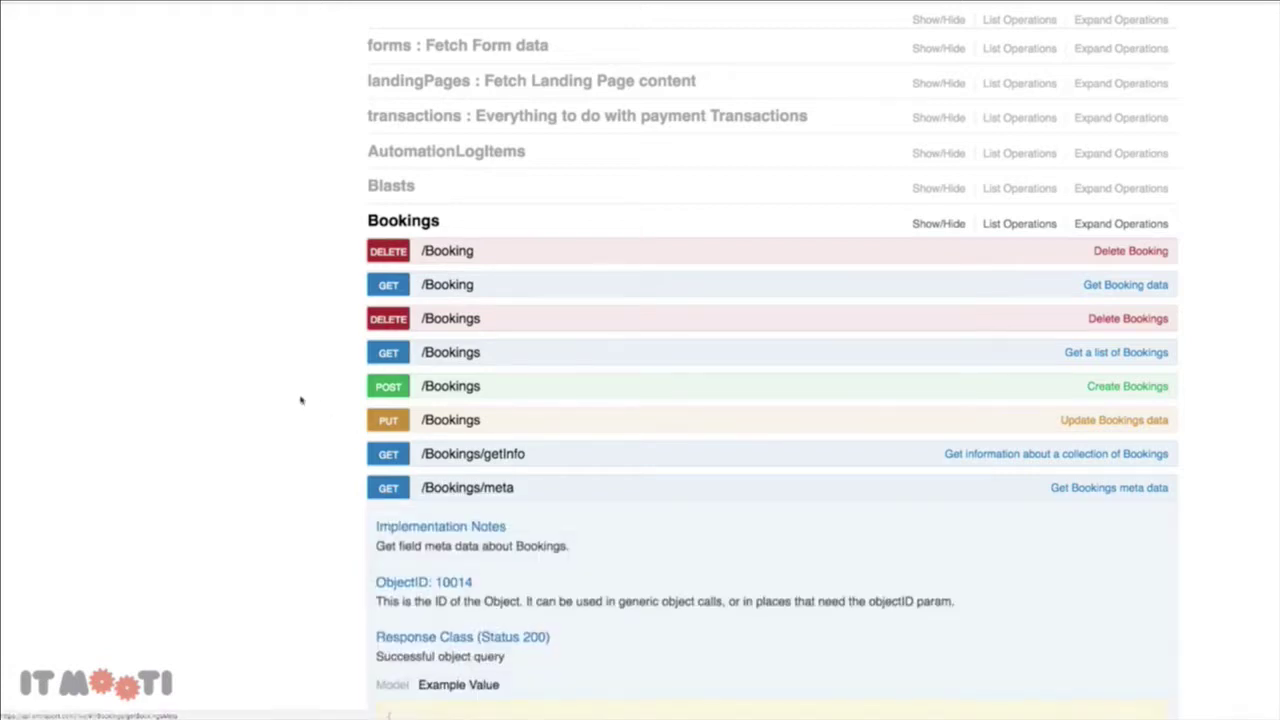
pyautogui.scroll(-4, 300, 400)
pyautogui.scroll(-3, 300, 400)
pyautogui.click(405, 496)
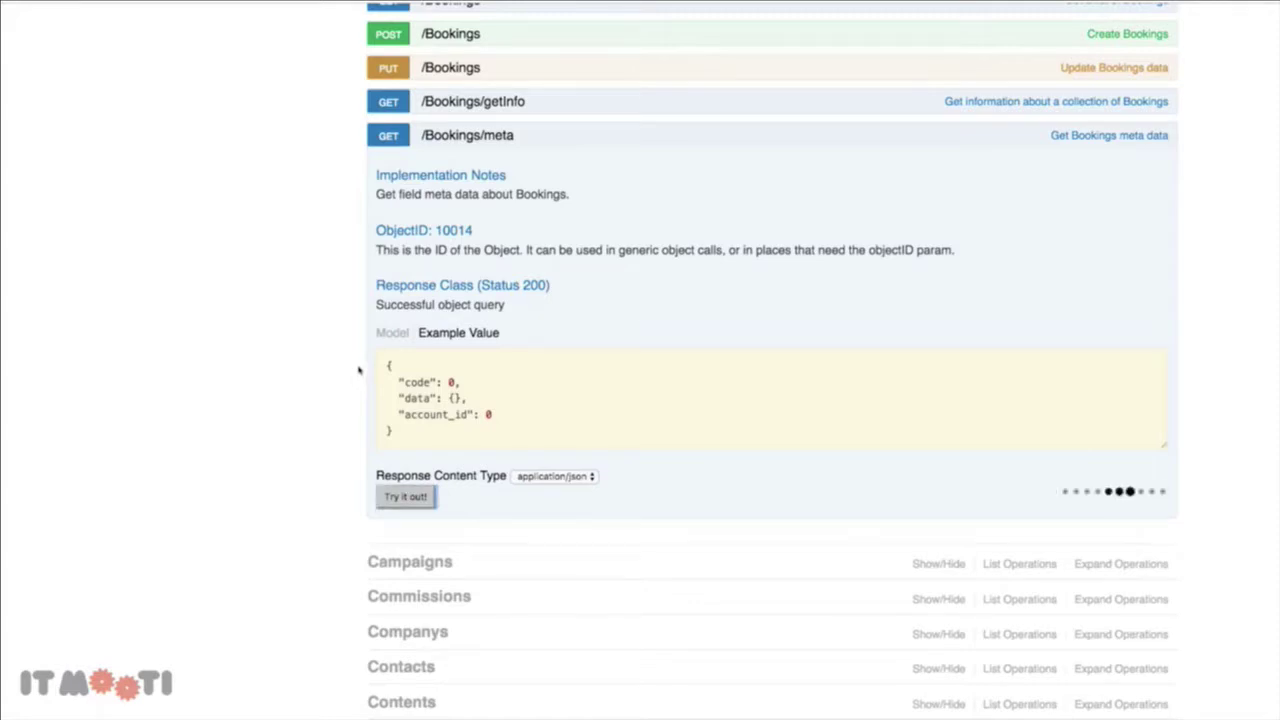
pyautogui.scroll(-1, 307, 359)
pyautogui.scroll(-7, 310, 360)
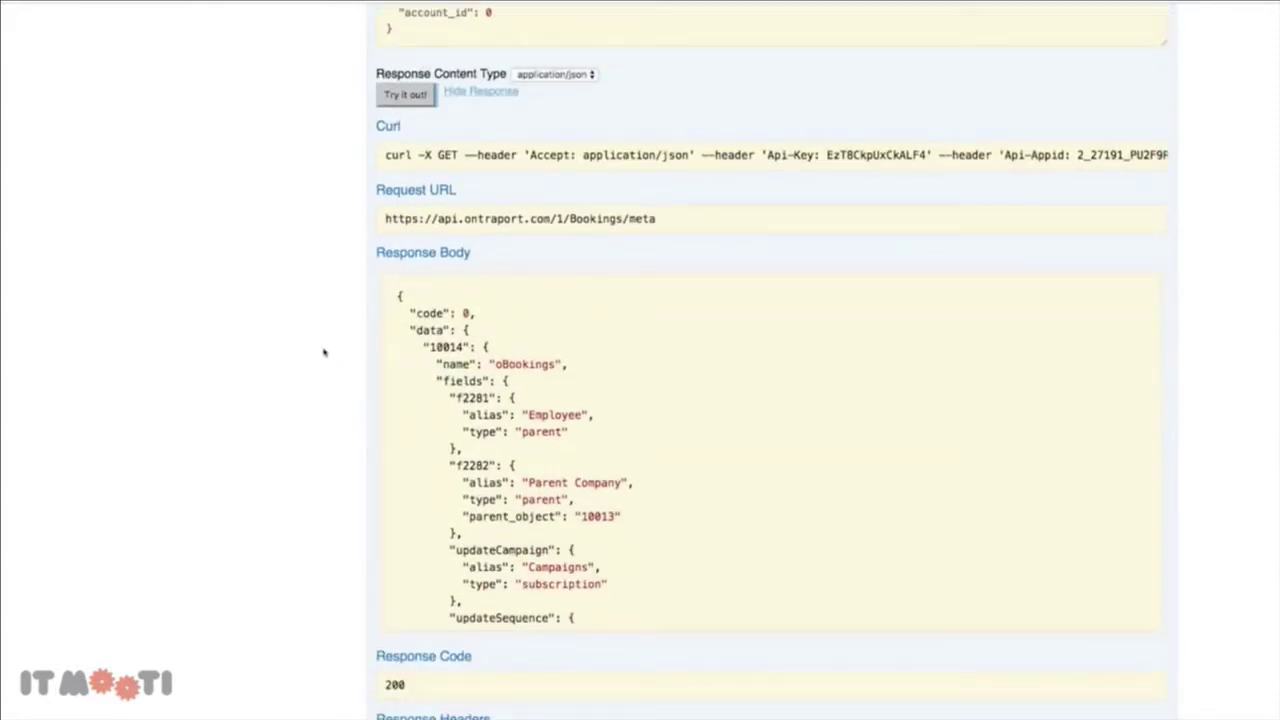
pyautogui.scroll(-2, 320, 350)
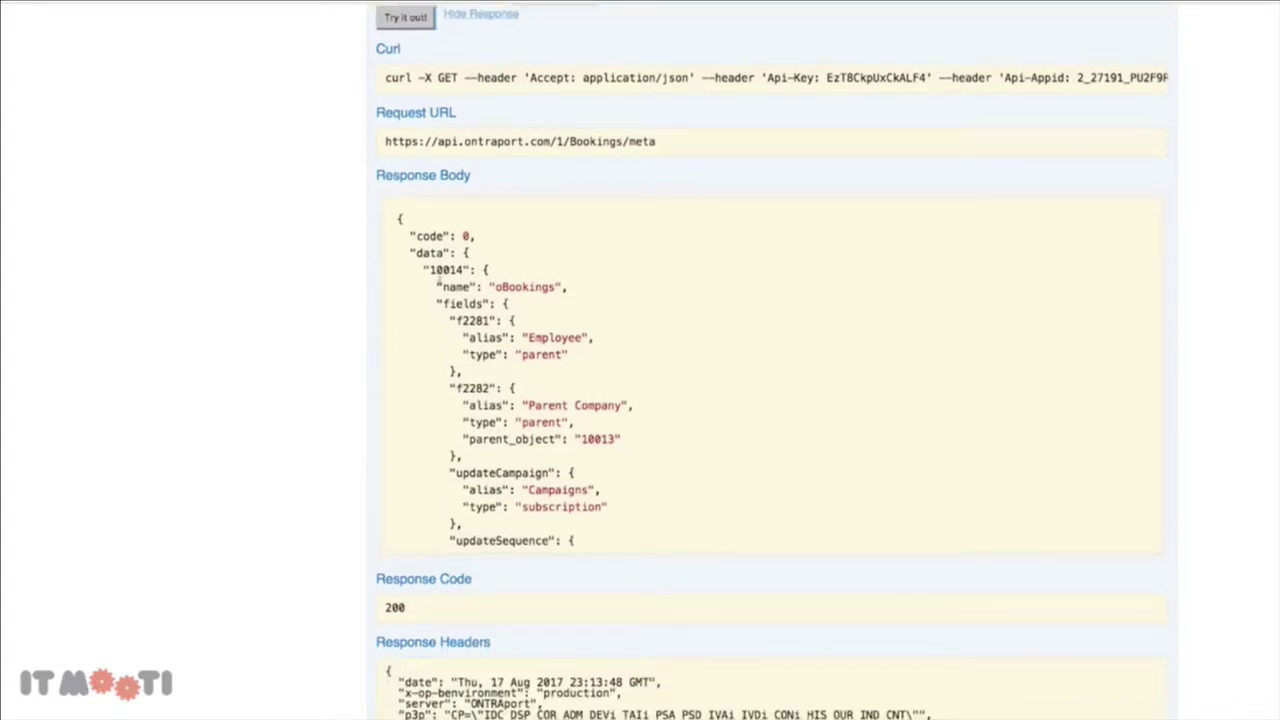
# Highlight Bookings object id 10014 and field keys f2278, f2277 and f2279 in the response
pyautogui.moveTo(430, 272); pyautogui.dragTo(464, 271)
pyautogui.scroll(-10, 446, 305)
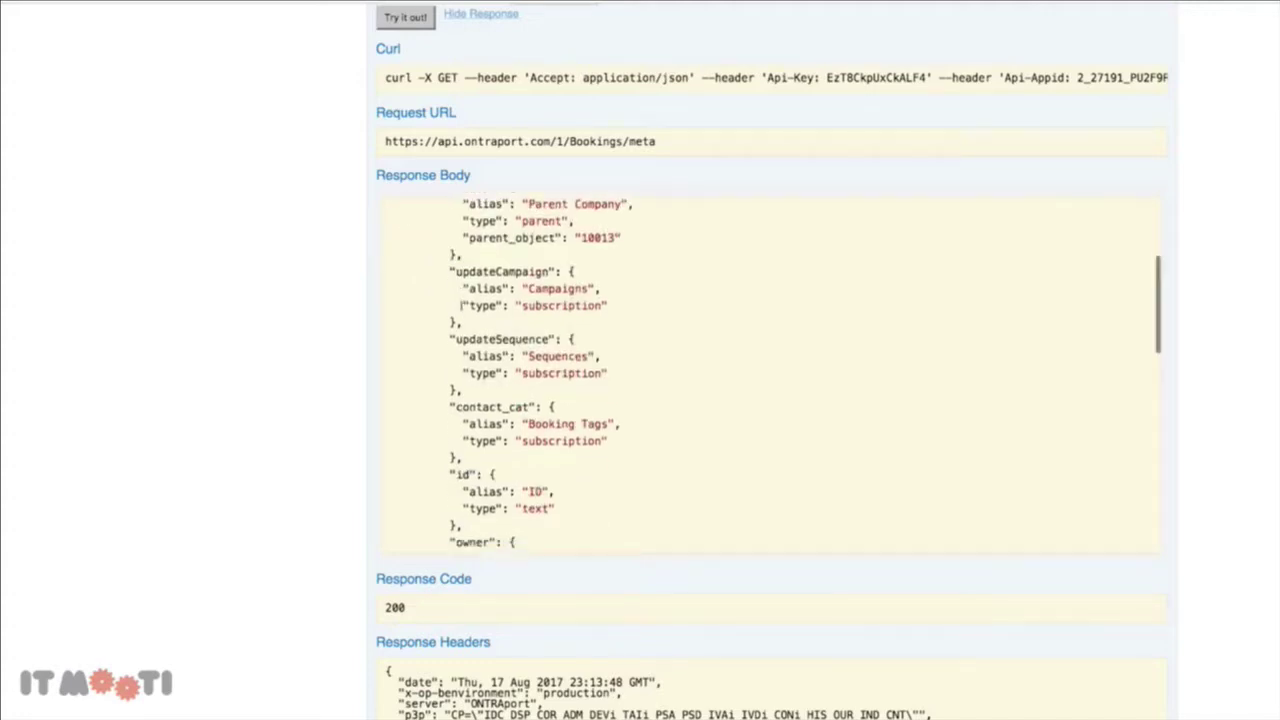
pyautogui.scroll(-6, 511, 251)
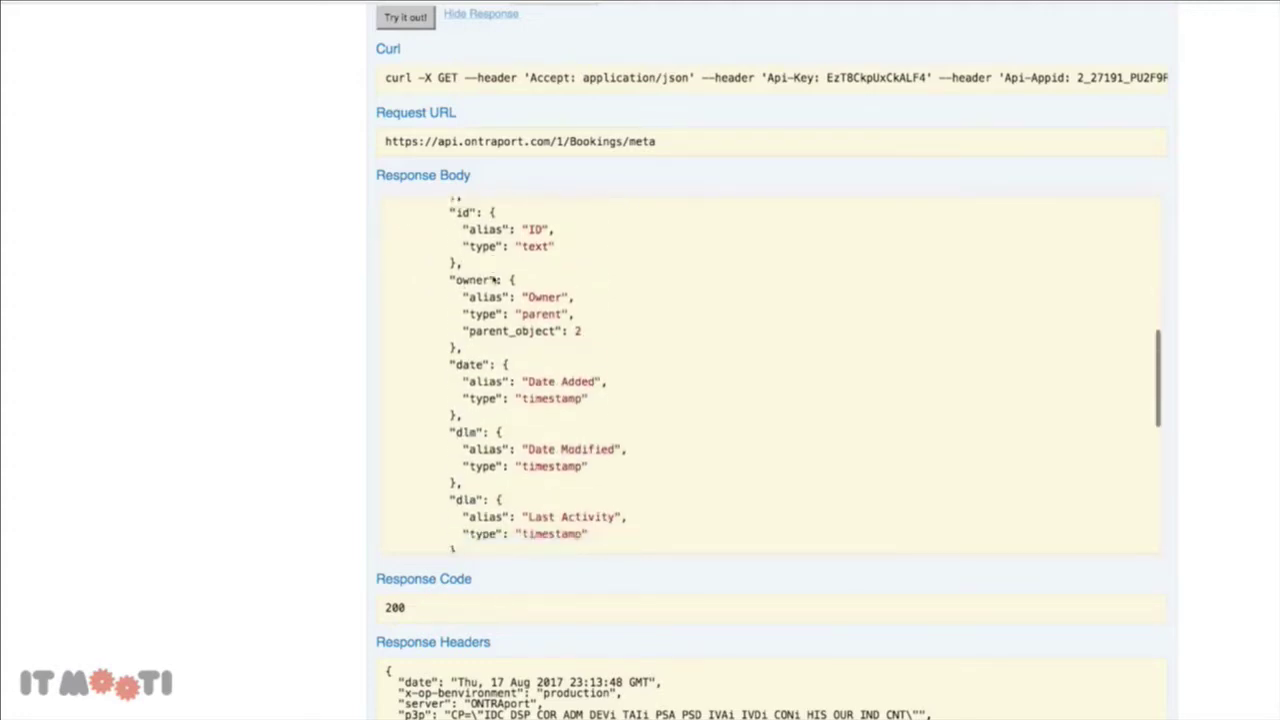
pyautogui.scroll(-5, 525, 347)
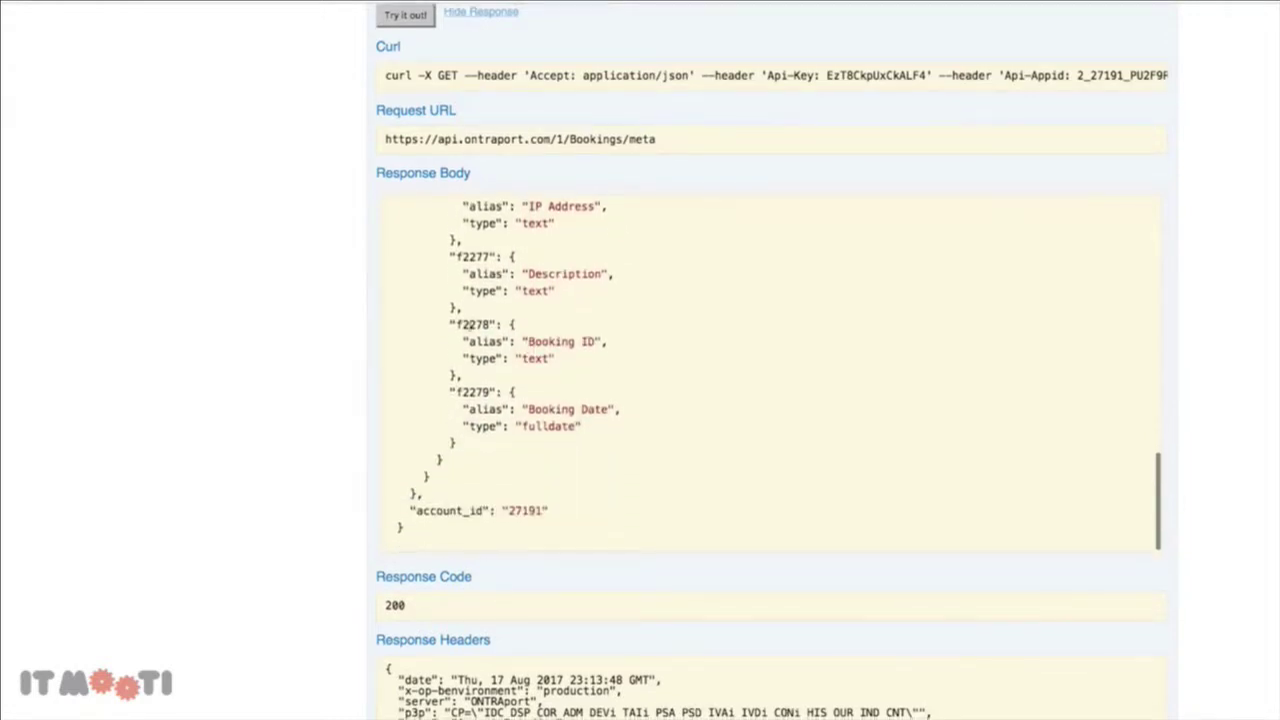
pyautogui.moveTo(489, 324); pyautogui.dragTo(456, 325)
pyautogui.doubleClick(458, 257)
pyautogui.moveTo(490, 393); pyautogui.dragTo(456, 393)
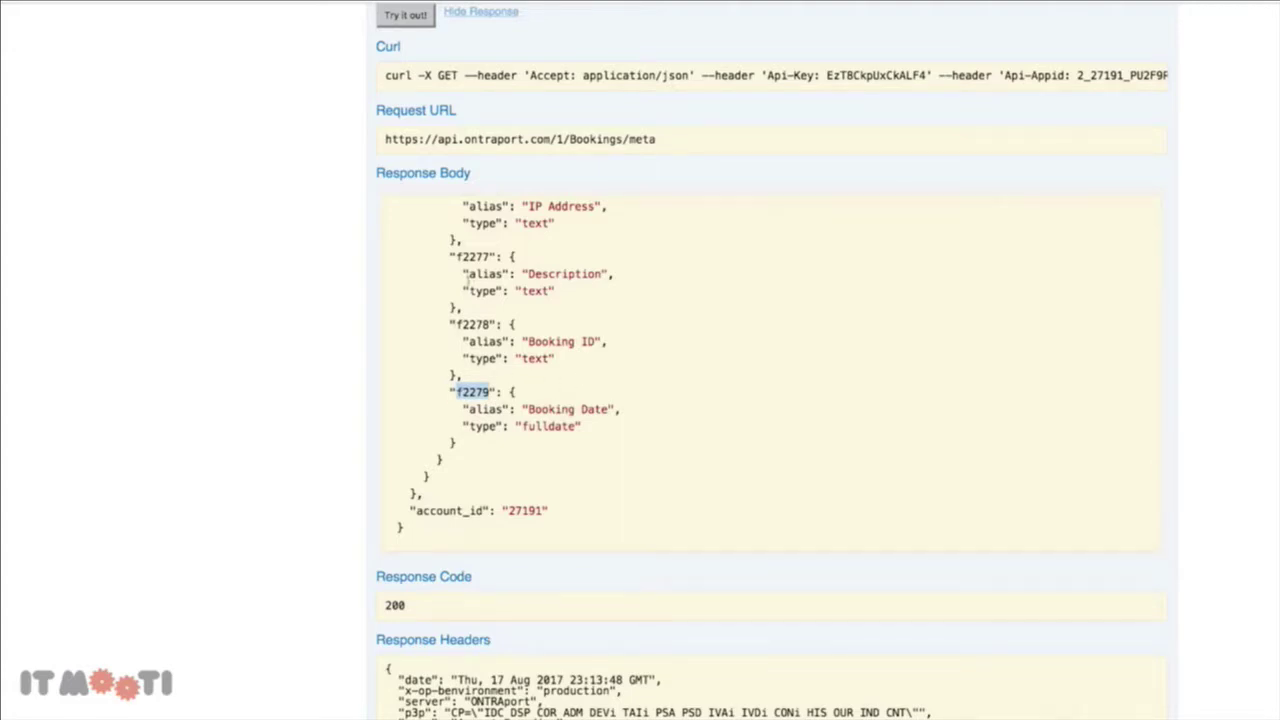
pyautogui.click(533, 298)
pyautogui.tripleClick(563, 297)
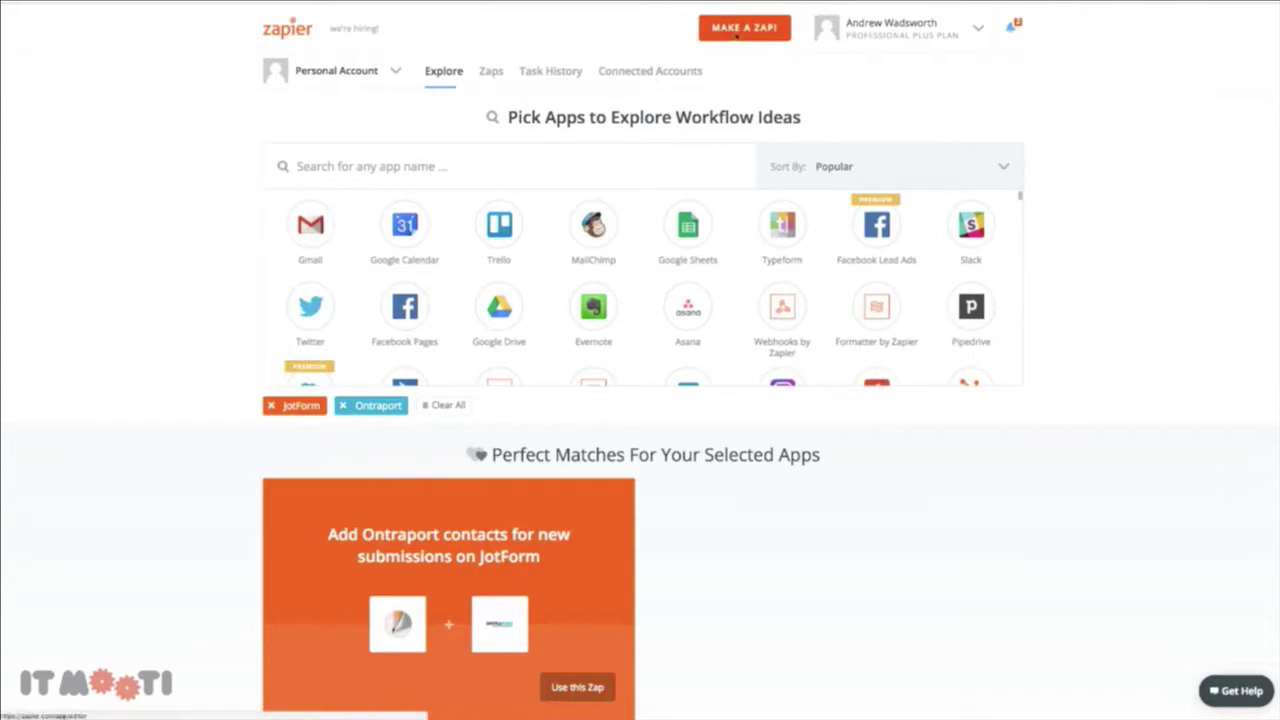
# Start a new zap with JotForm's New Submission trigger on the connected account
pyautogui.click(736, 30)
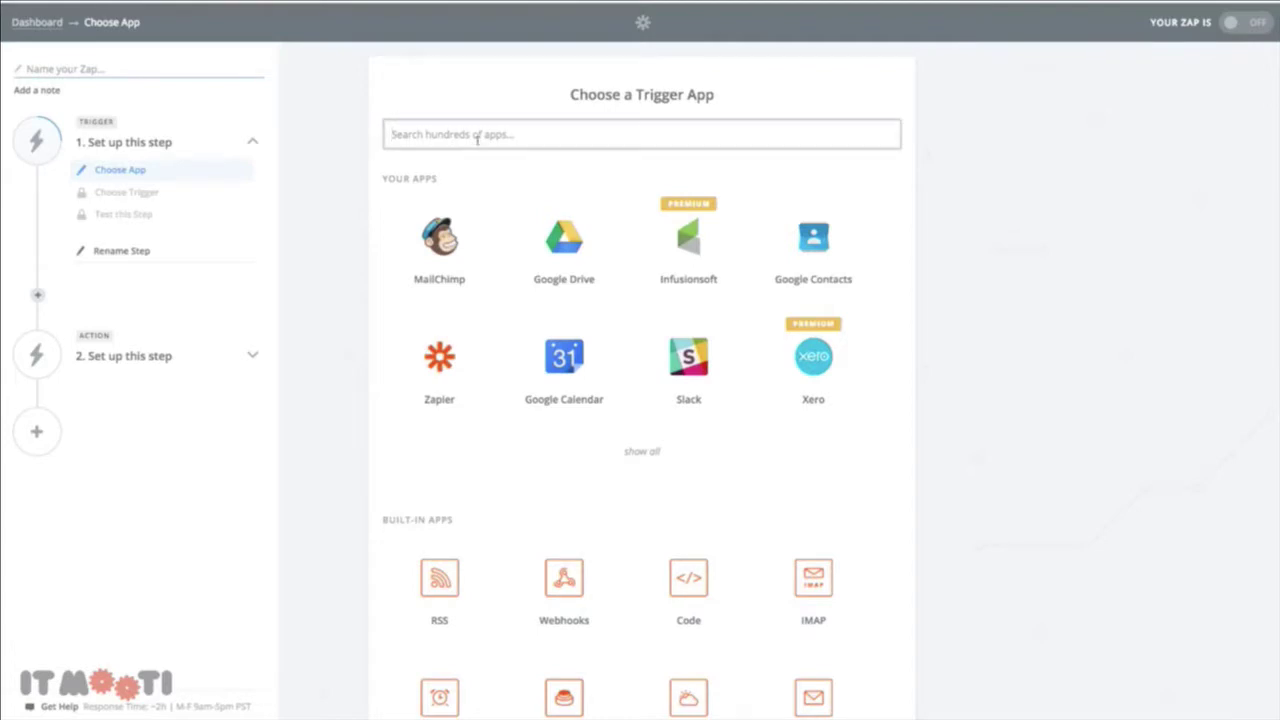
pyautogui.write('jotfo')
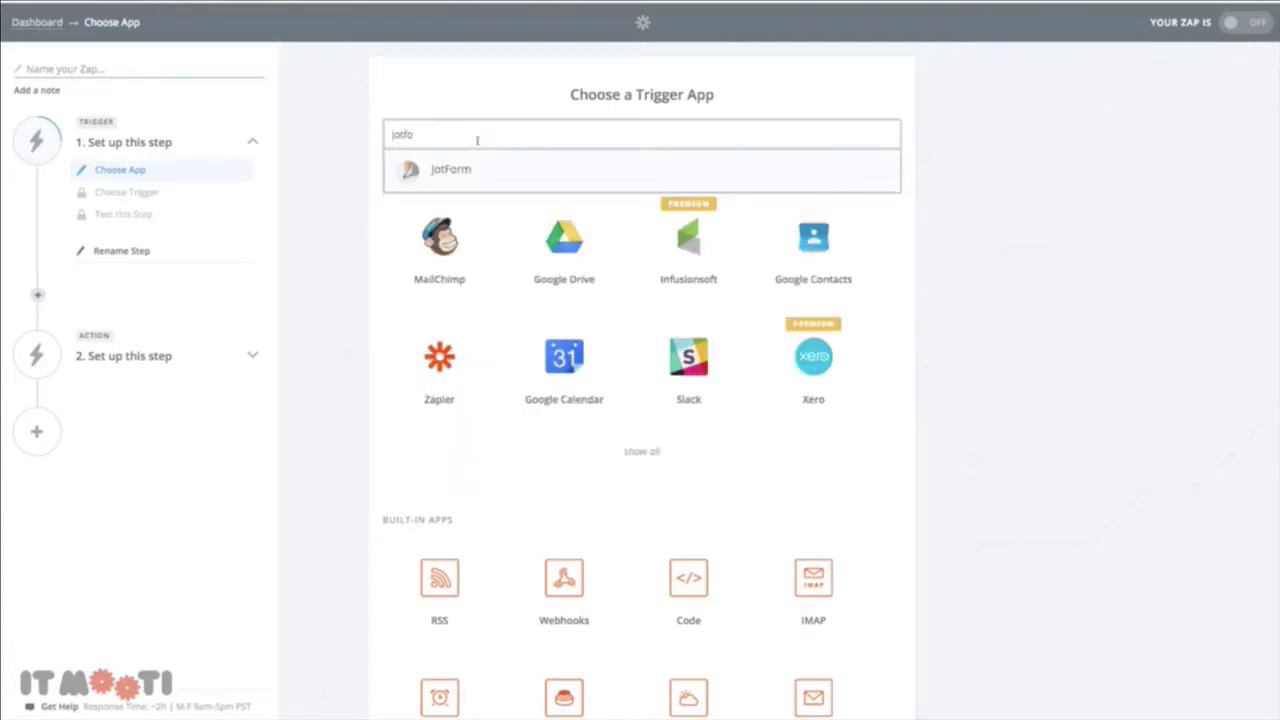
pyautogui.click(477, 167)
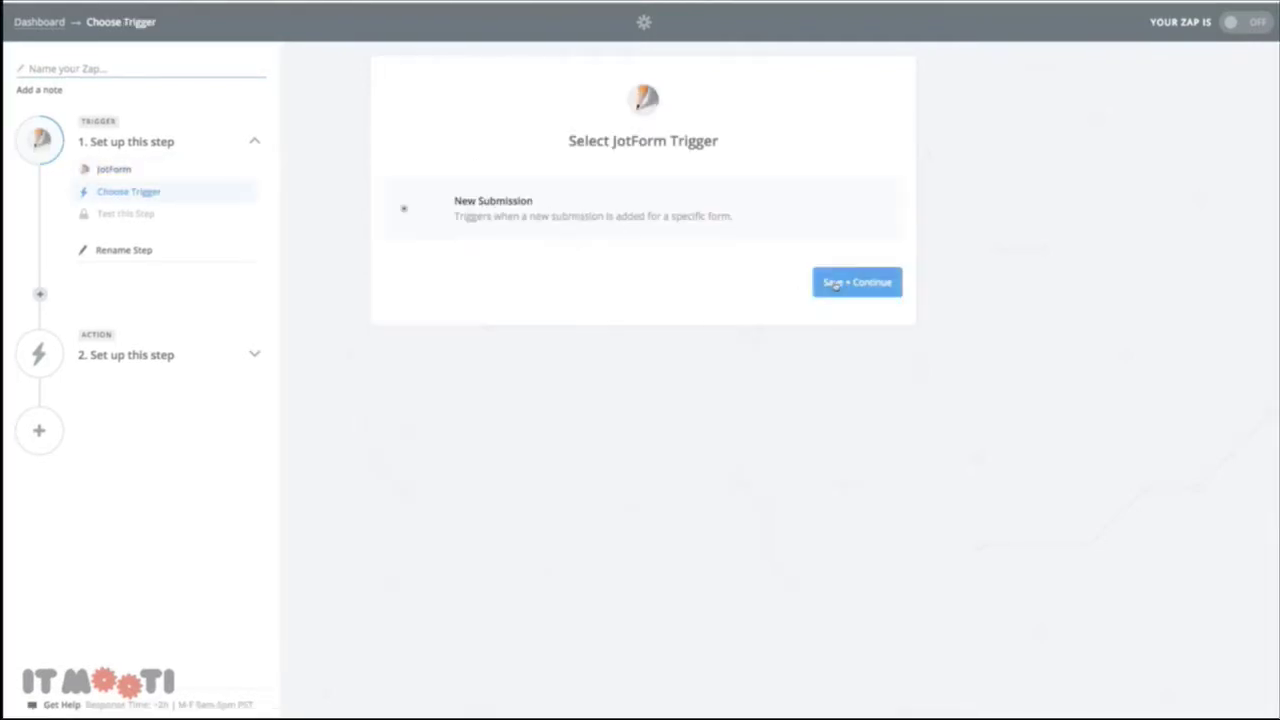
pyautogui.click(828, 281)
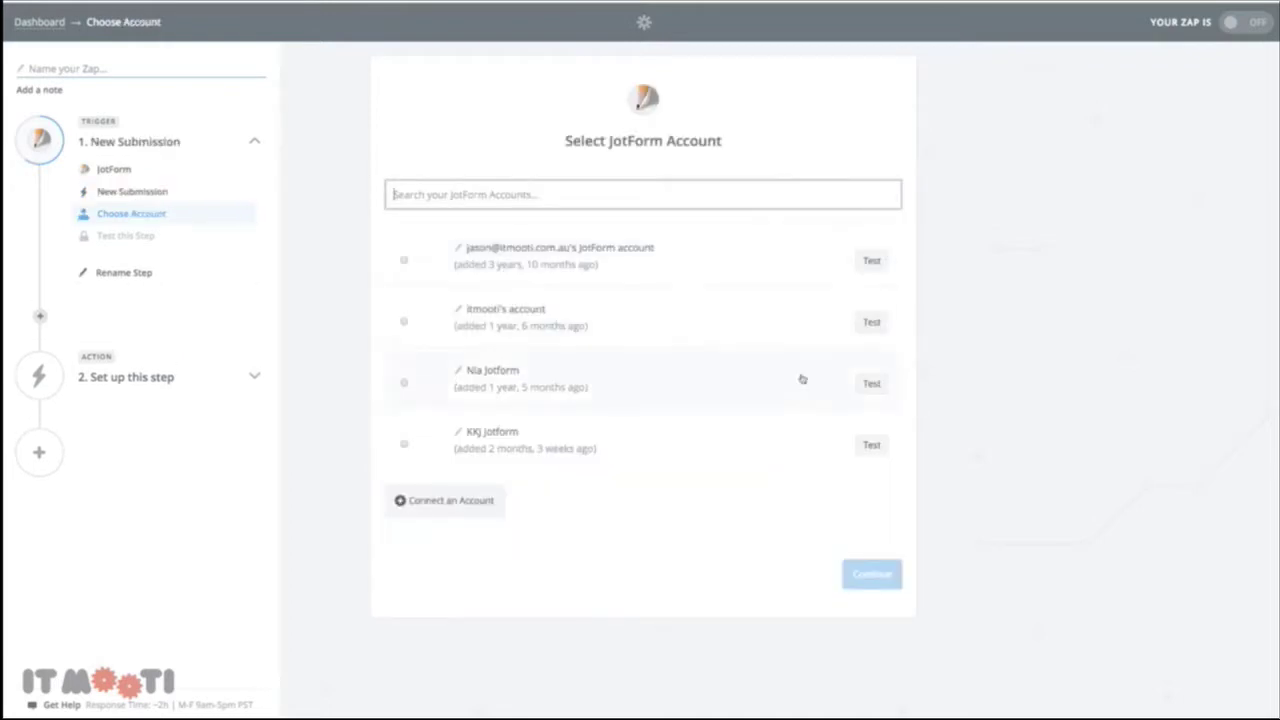
pyautogui.click(865, 580)
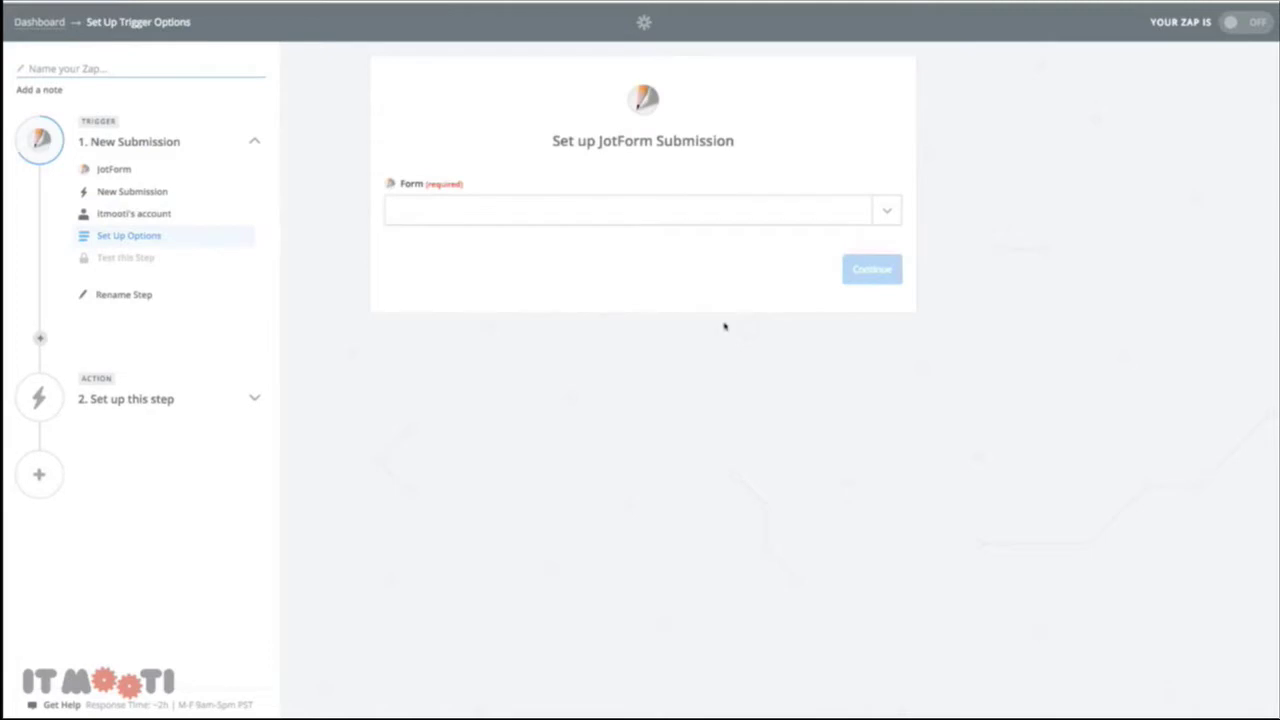
# Select the New Bookings Test Zaps form and fetch a sample submission successfully
pyautogui.click(889, 210)
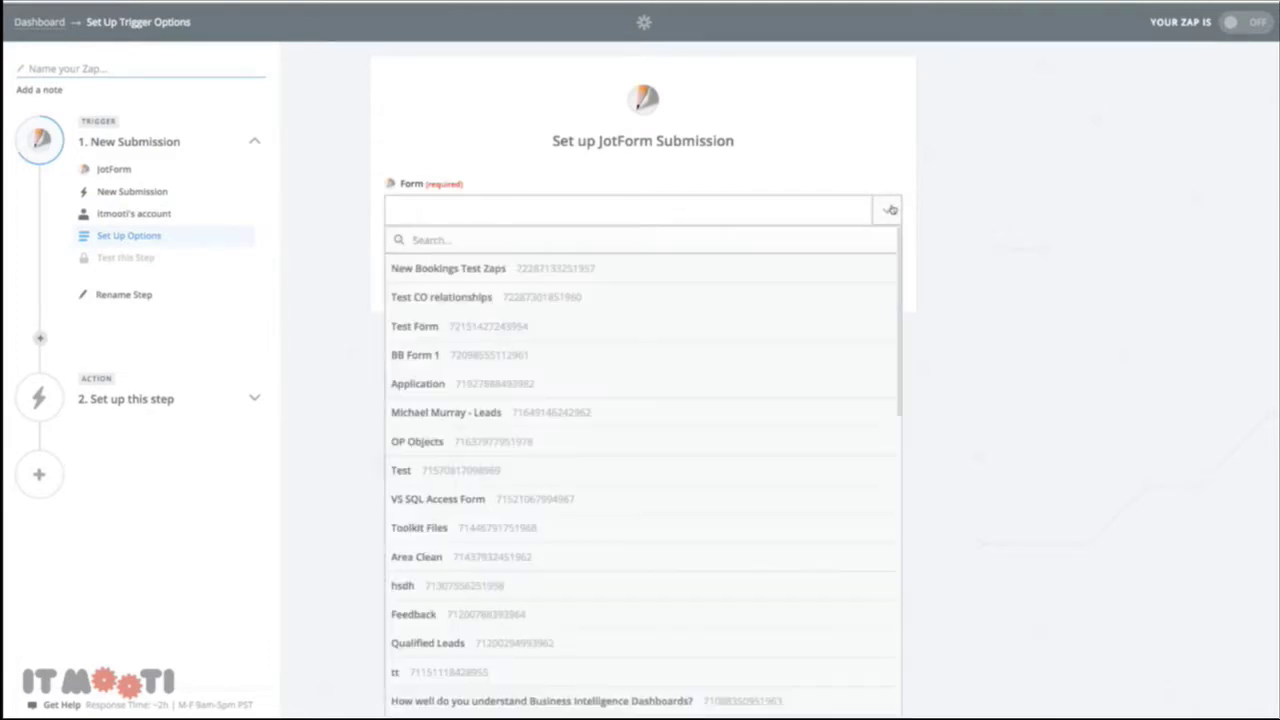
pyautogui.click(567, 277)
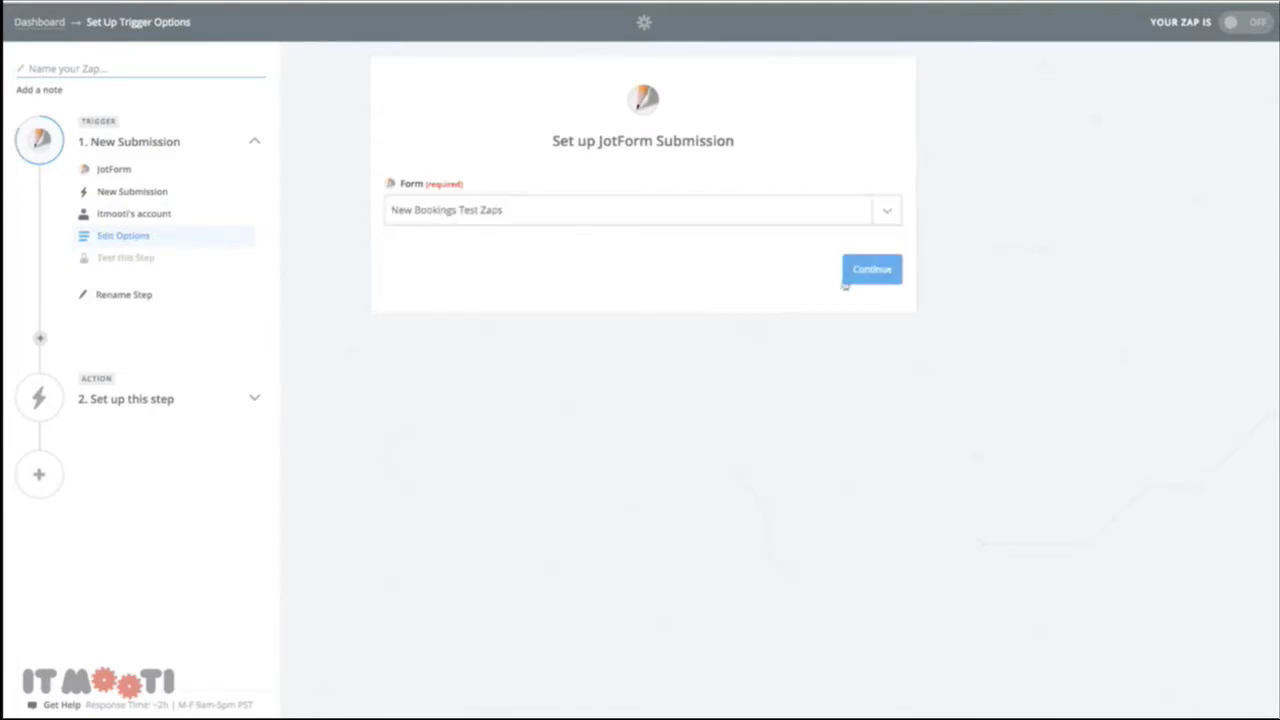
pyautogui.click(872, 270)
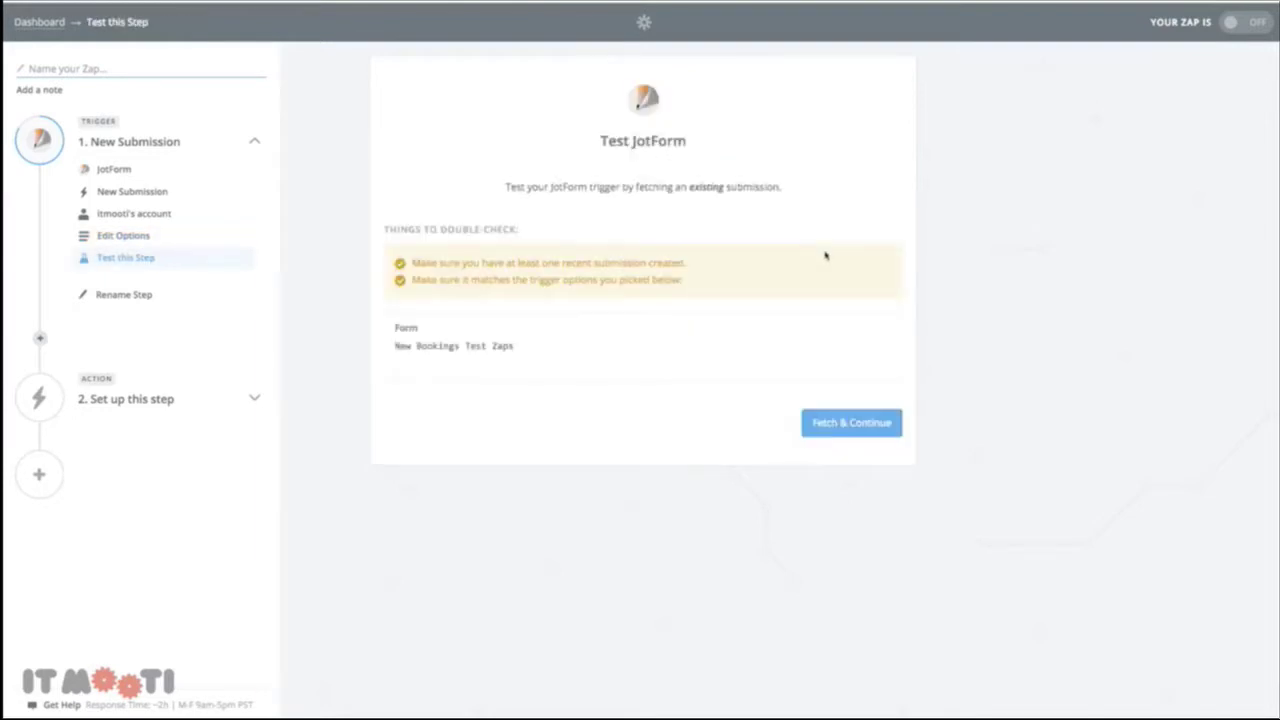
pyautogui.click(883, 423)
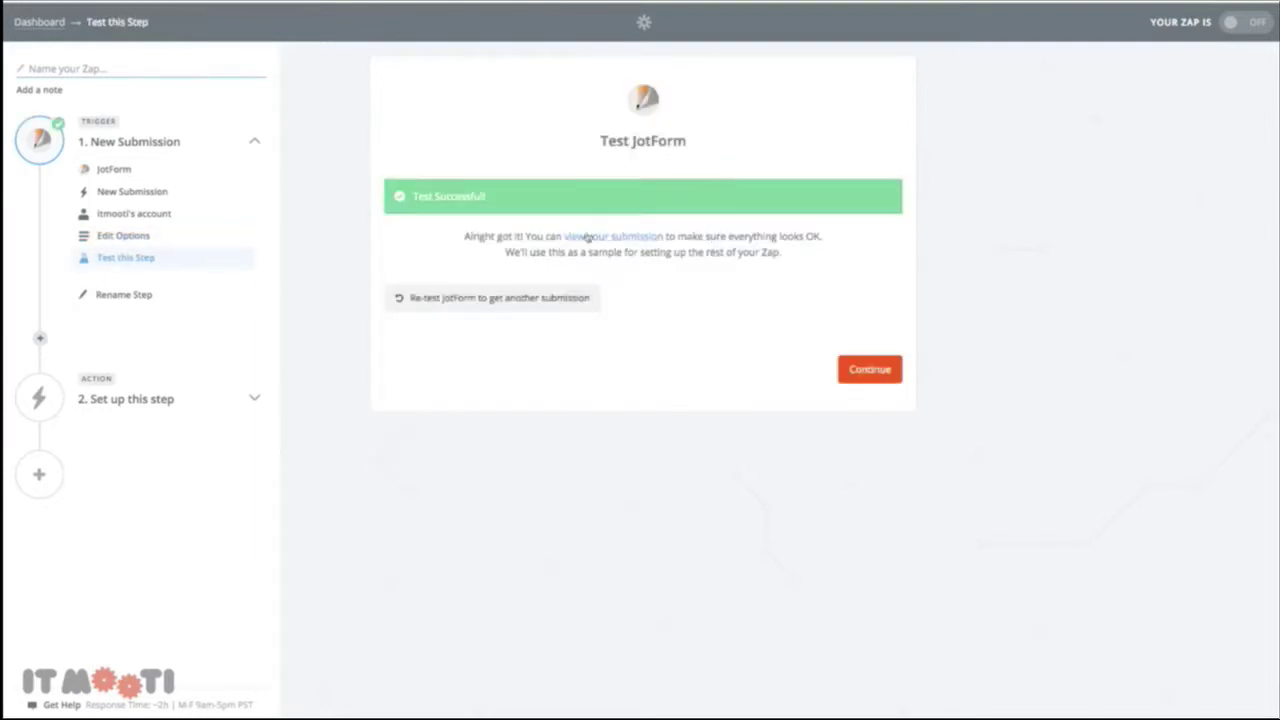
pyautogui.click(590, 241)
pyautogui.scroll(-2, 590, 330)
pyautogui.scroll(-4, 575, 373)
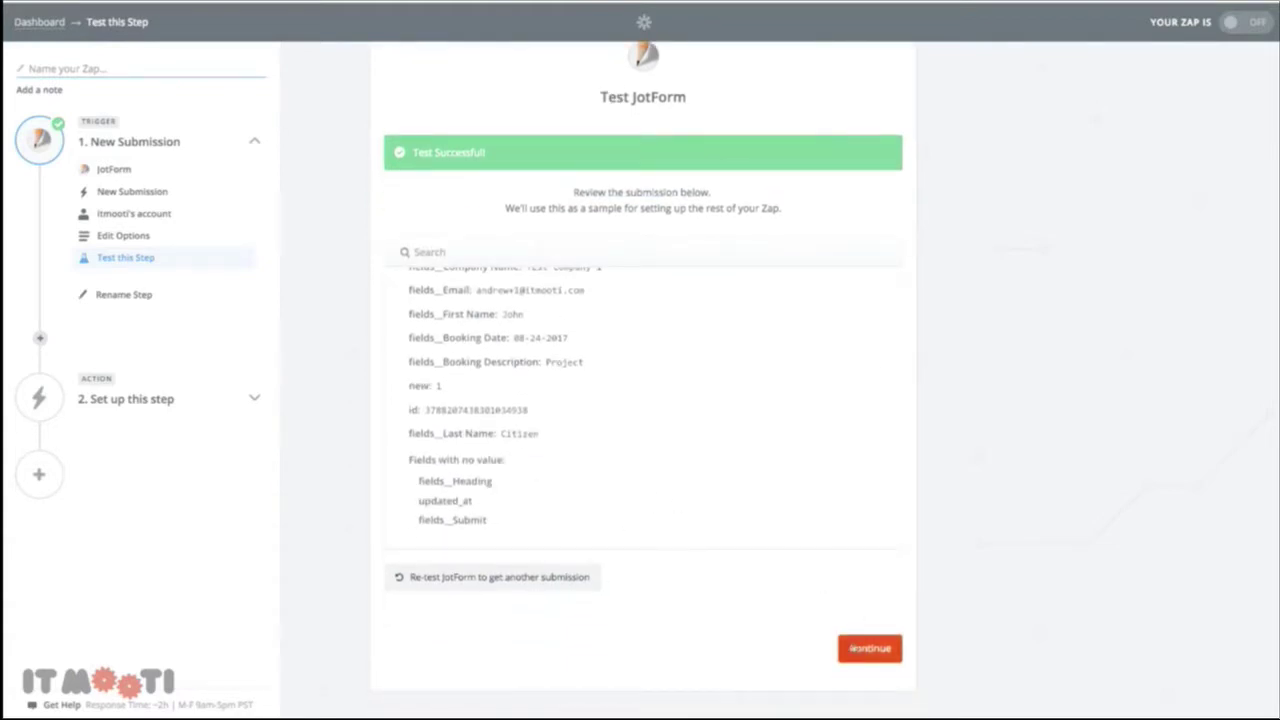
pyautogui.click(870, 648)
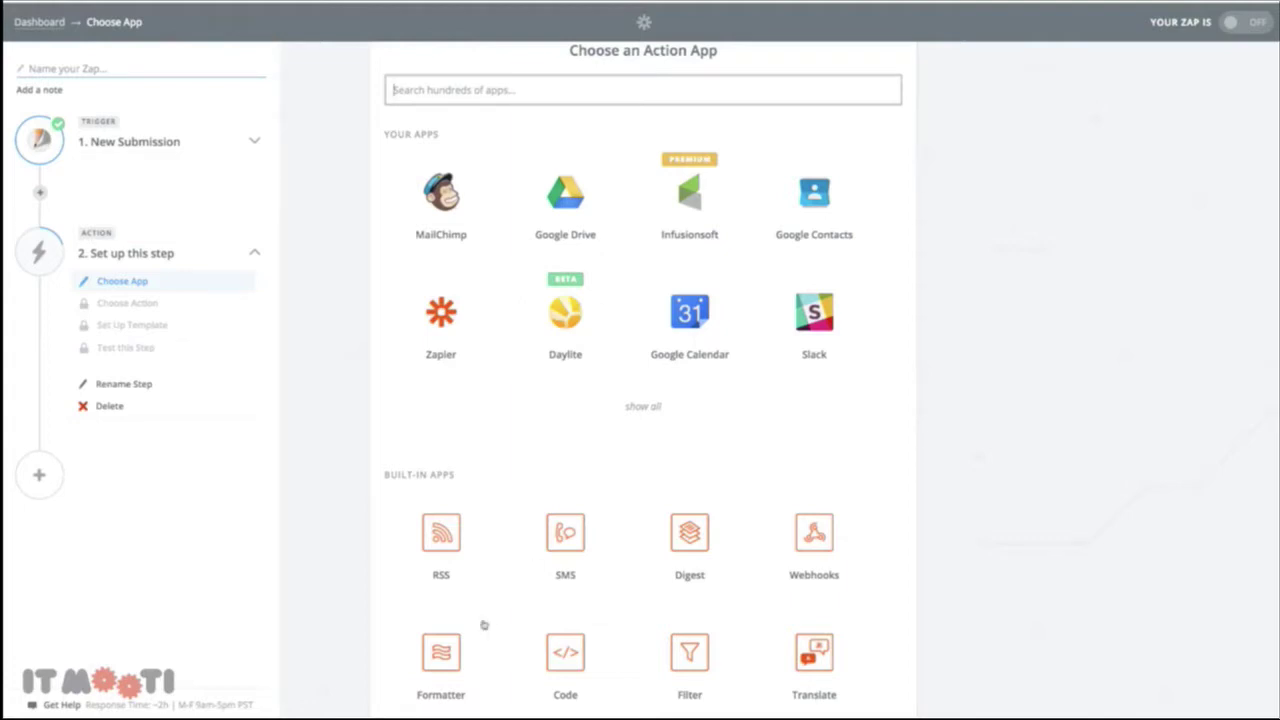
# Add a Formatter Date / Time action using the Format transform on Fields Booking Date
pyautogui.click(462, 652)
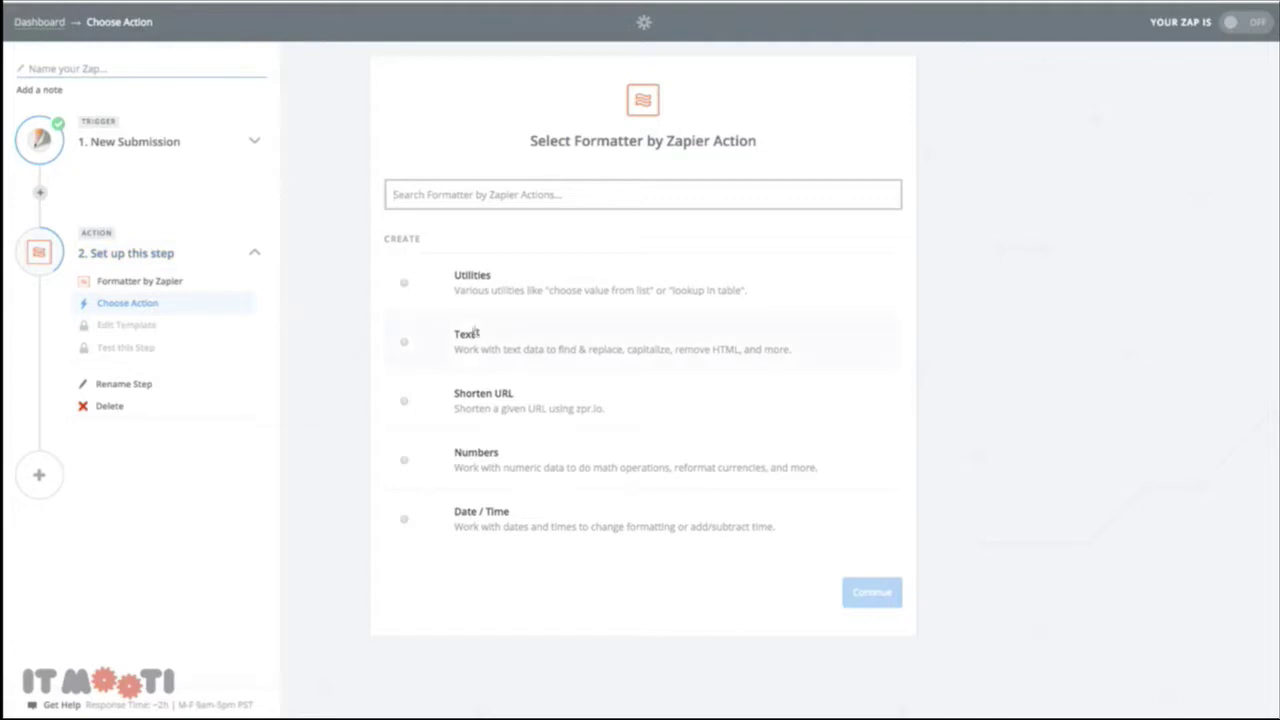
pyautogui.click(485, 526)
pyautogui.click(827, 584)
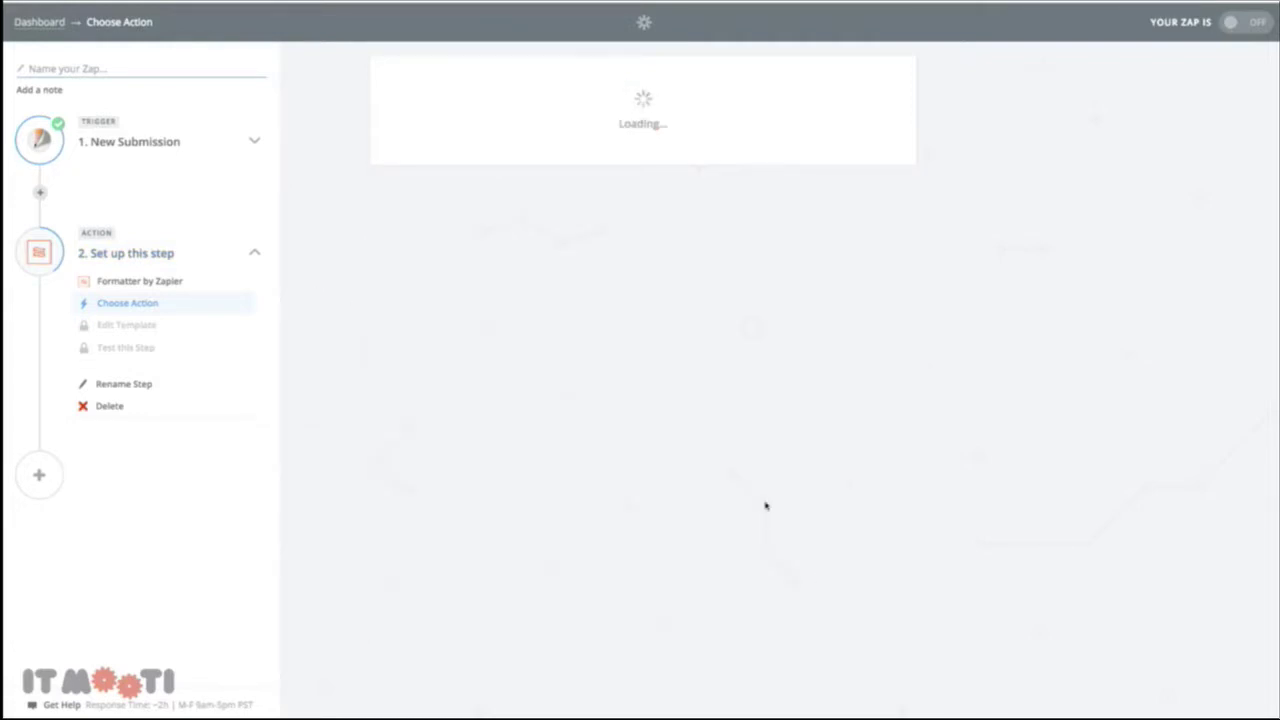
pyautogui.click(886, 209)
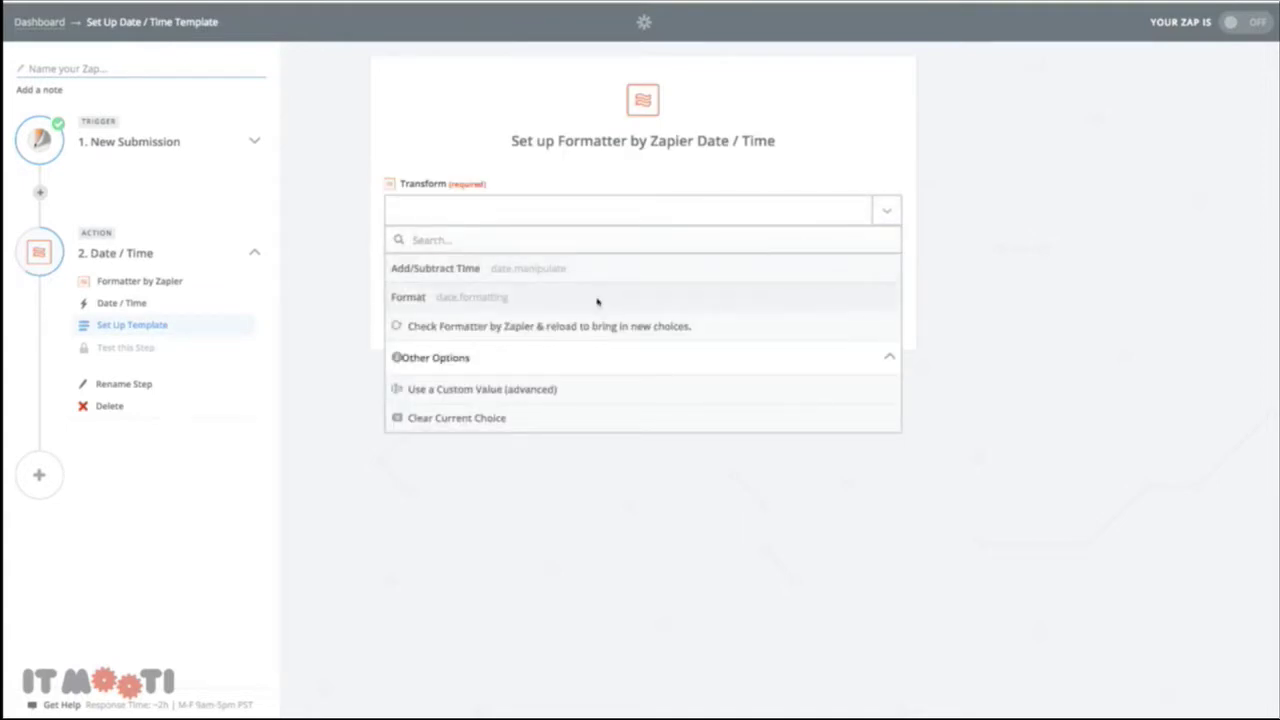
pyautogui.click(556, 292)
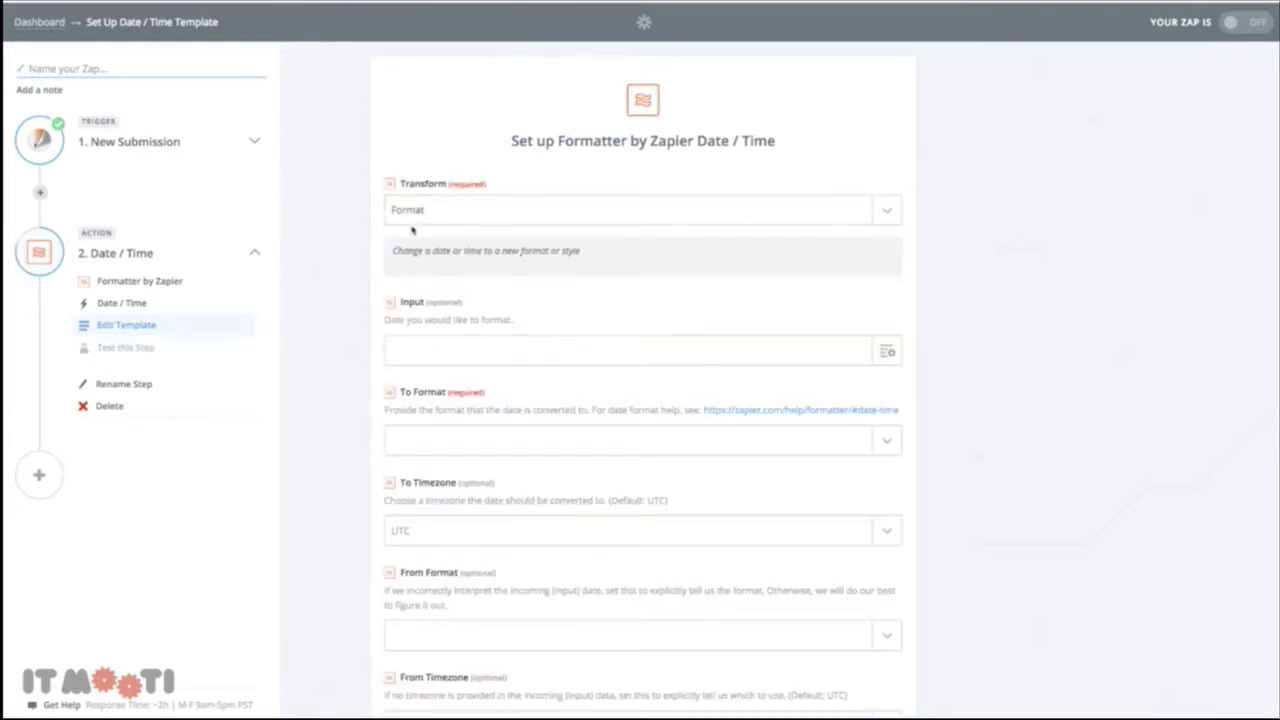
pyautogui.click(575, 350)
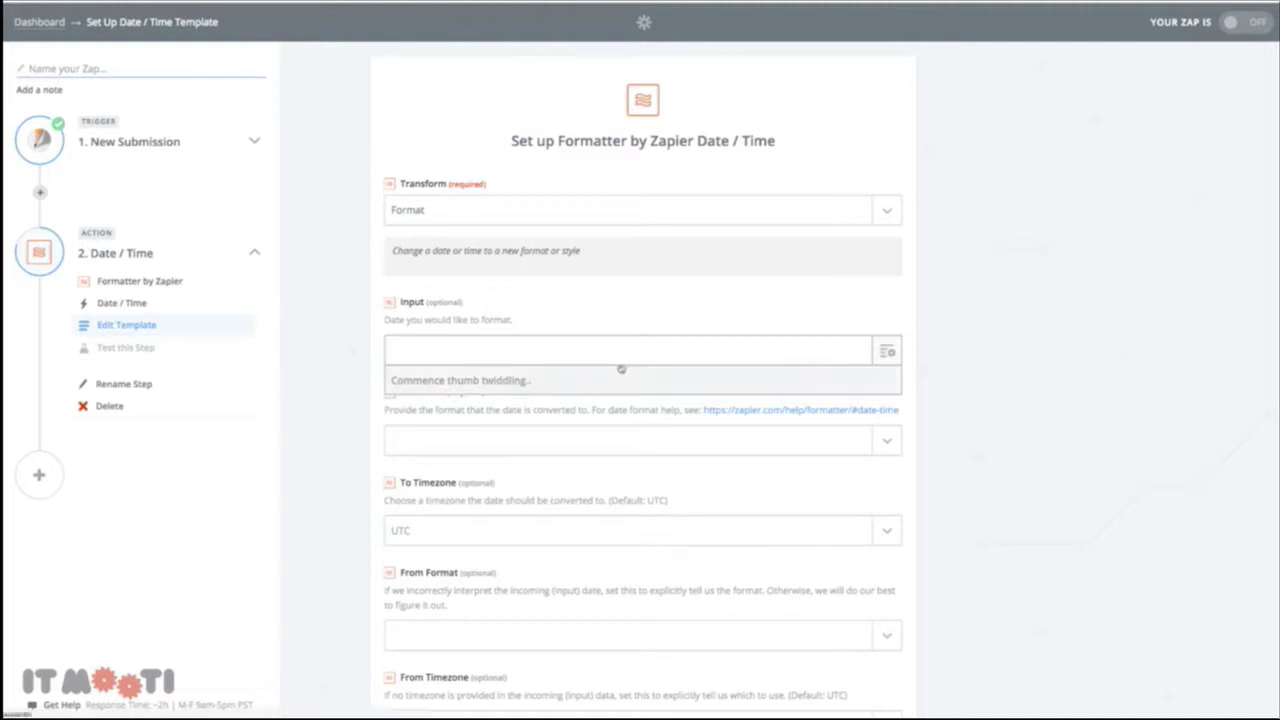
pyautogui.scroll(-5, 471, 457)
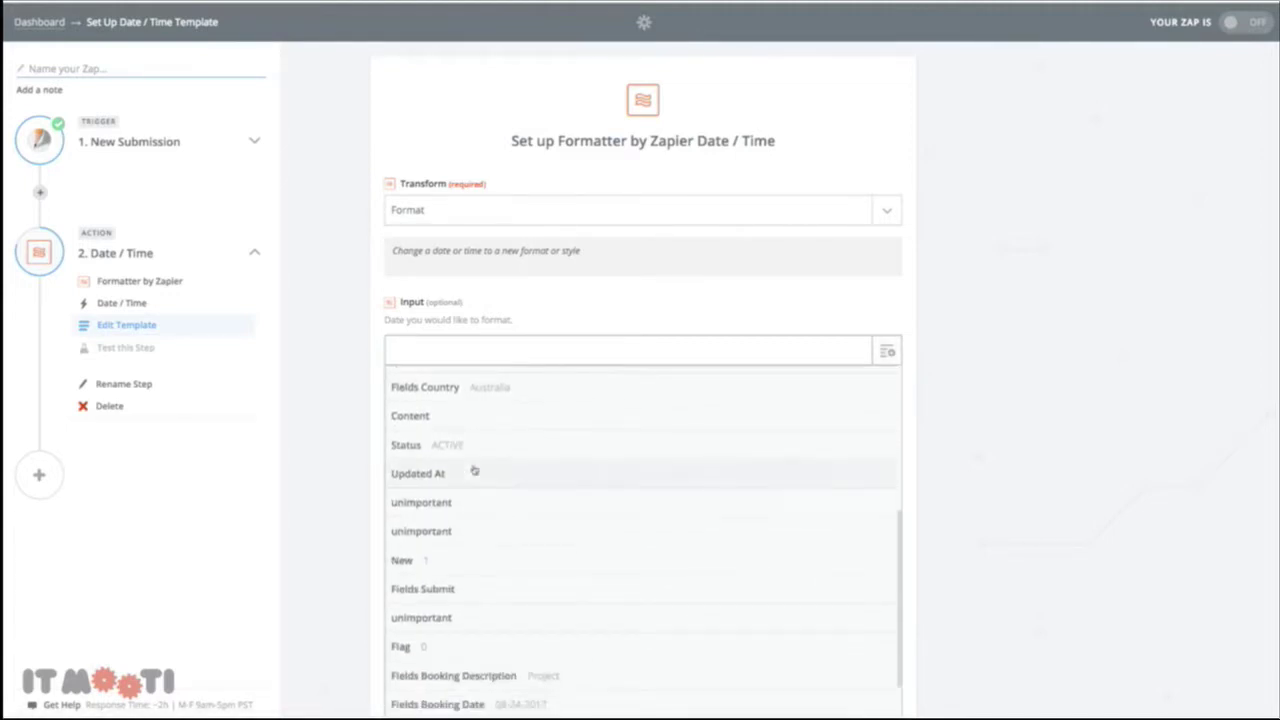
pyautogui.scroll(-1, 478, 500)
pyautogui.click(528, 656)
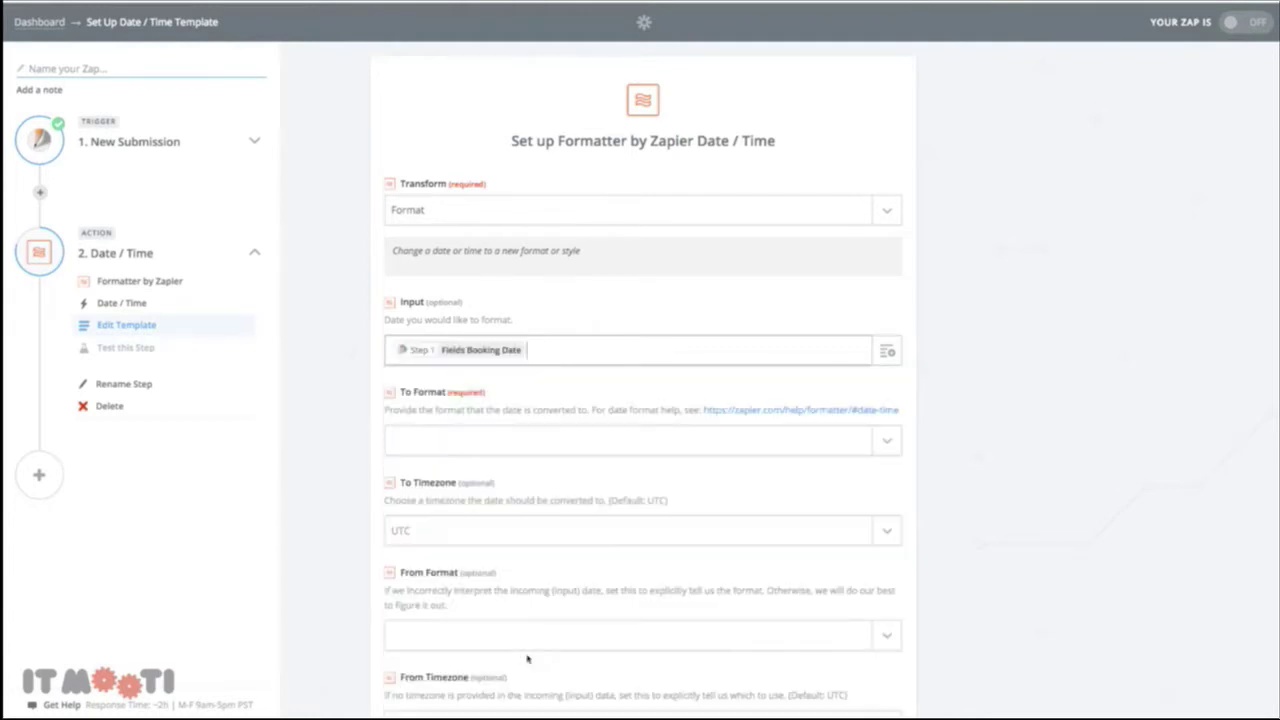
pyautogui.scroll(-1, 734, 363)
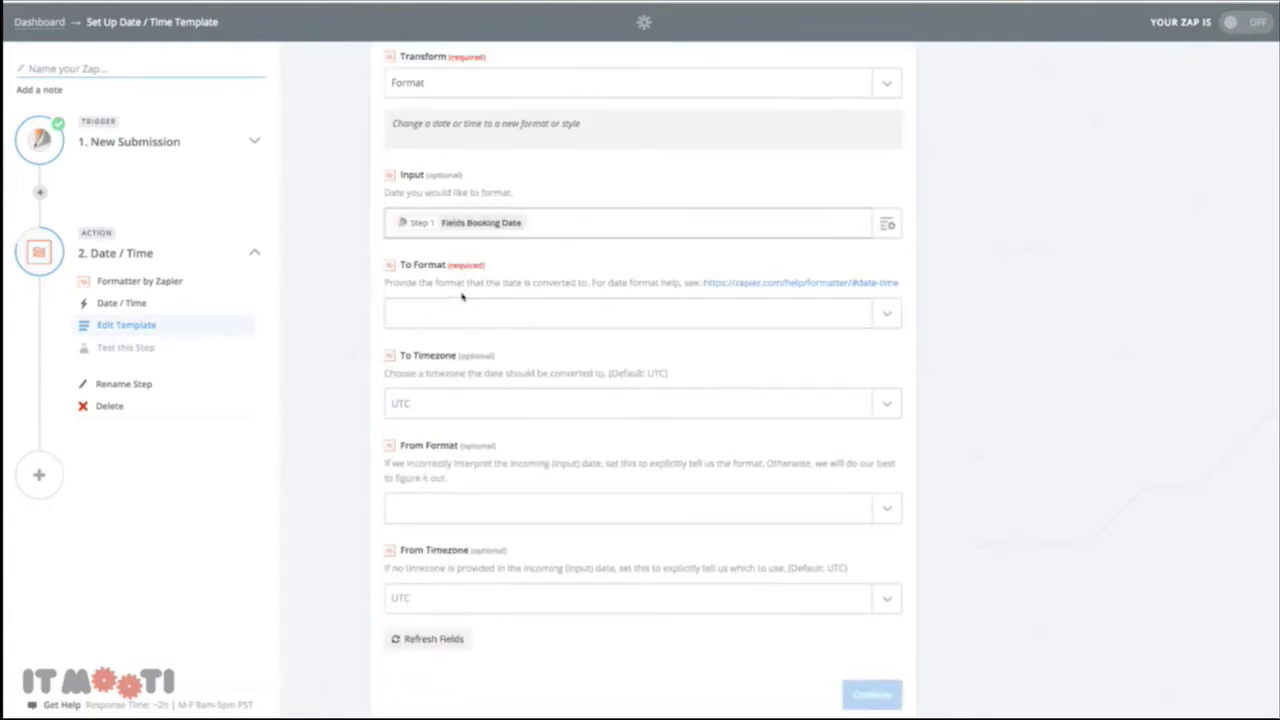
# Set To Format to X and From Format to MM-DD-YYYY, keeping Booking Date as input
pyautogui.click(889, 314)
pyautogui.scroll(-5, 670, 433)
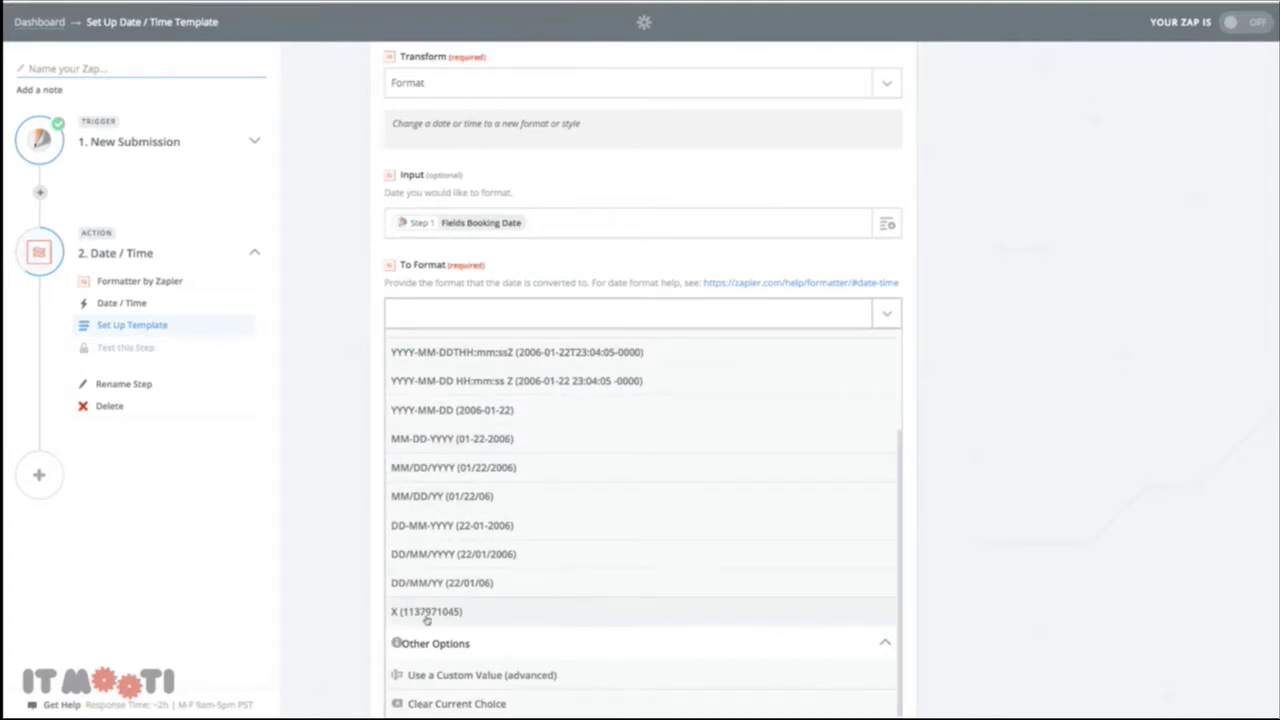
pyautogui.click(426, 613)
pyautogui.scroll(-1, 480, 340)
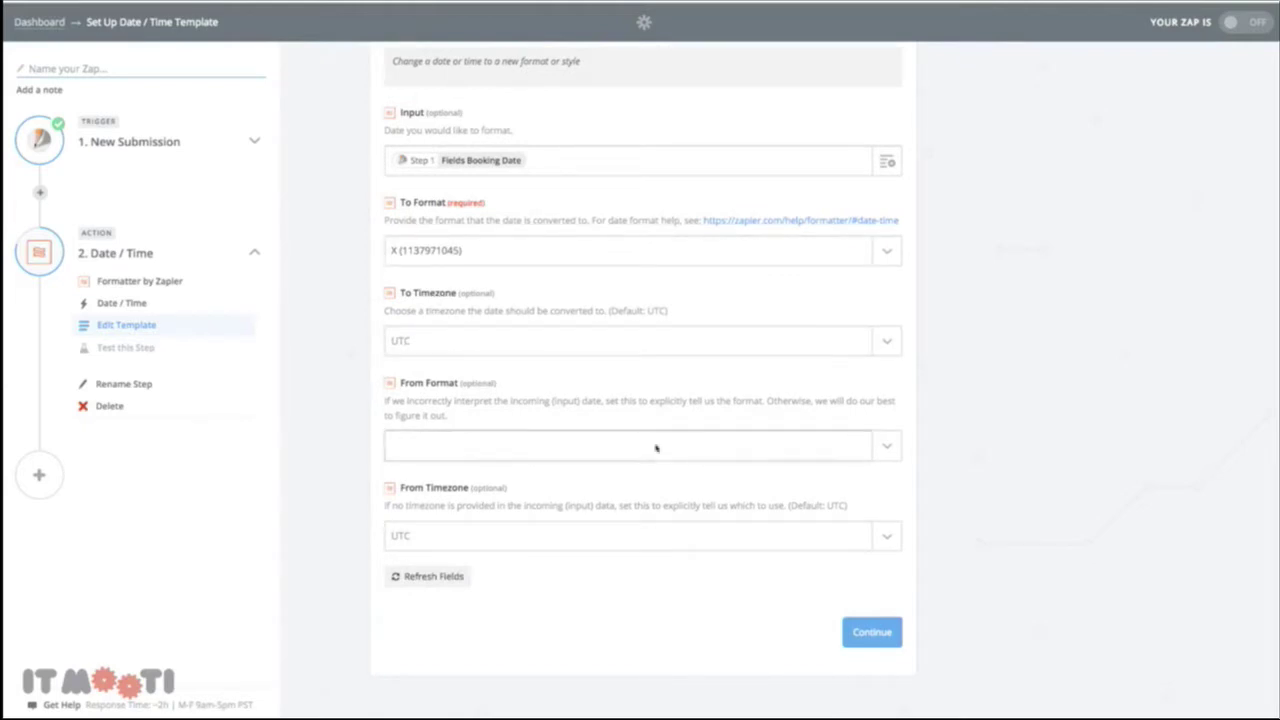
pyautogui.click(883, 452)
pyautogui.scroll(-3, 592, 528)
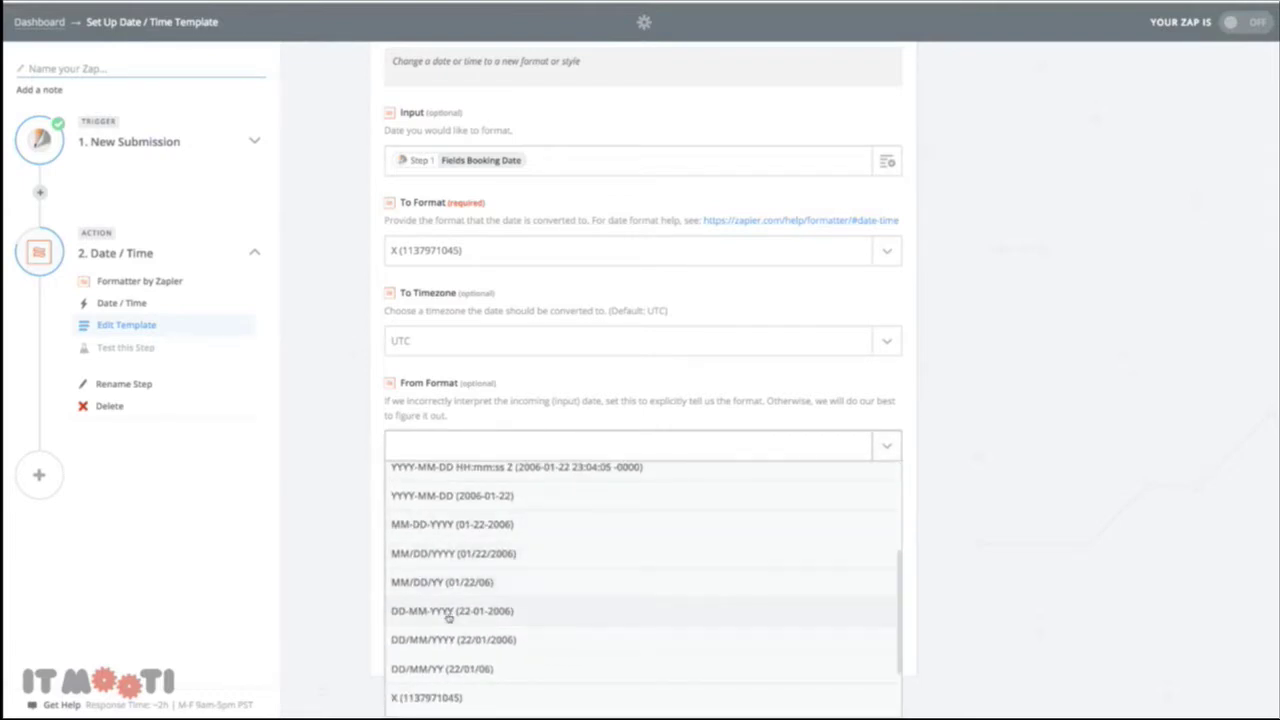
pyautogui.click(437, 527)
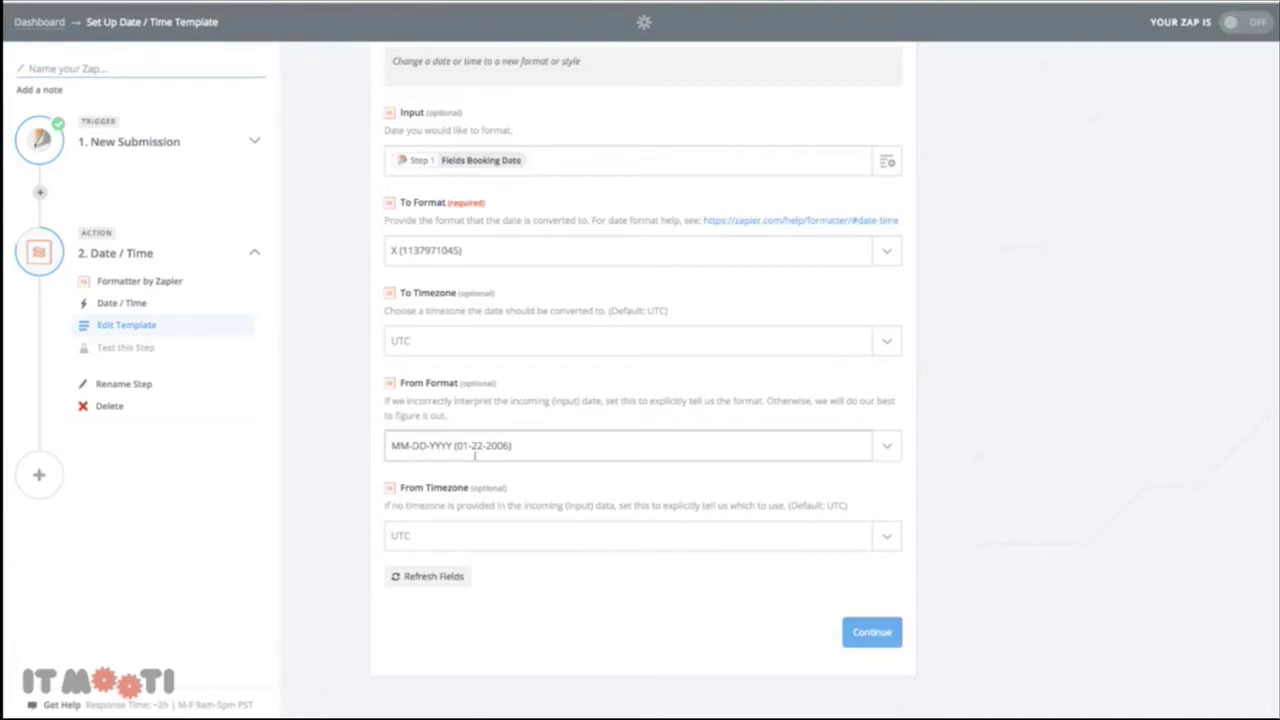
pyautogui.scroll(1, 549, 454)
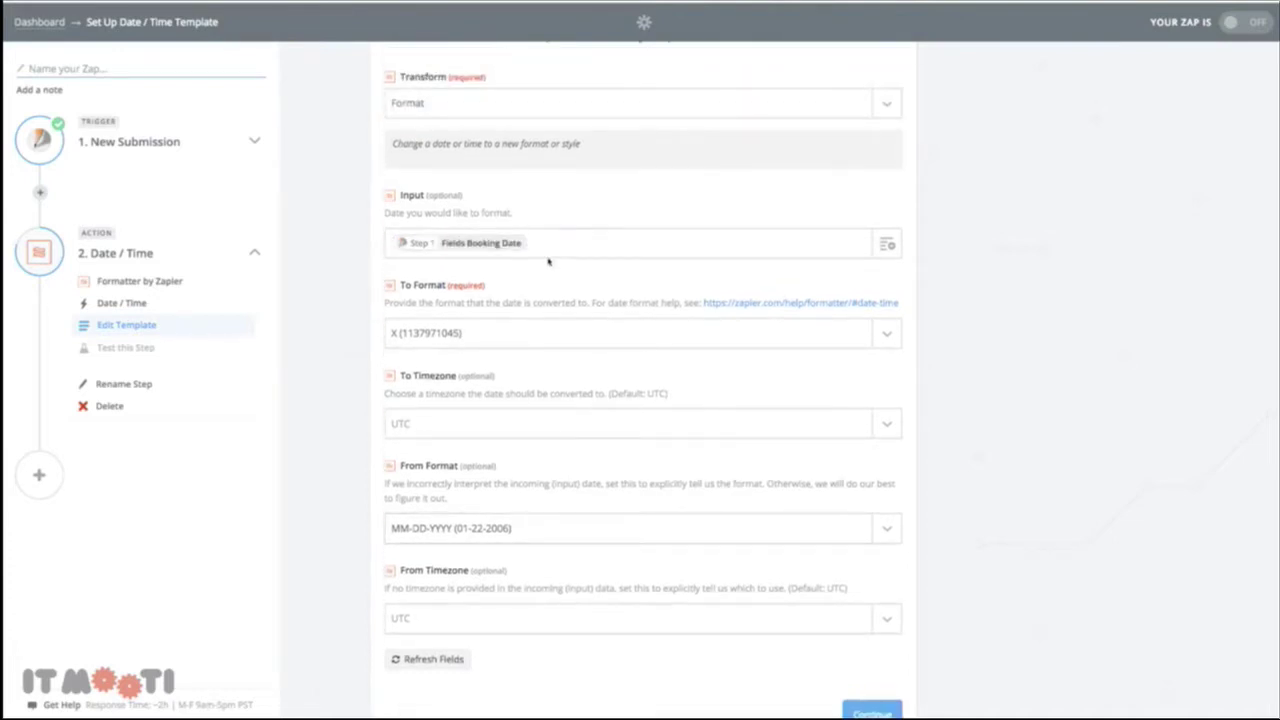
pyautogui.click(516, 250)
pyautogui.scroll(-5, 534, 440)
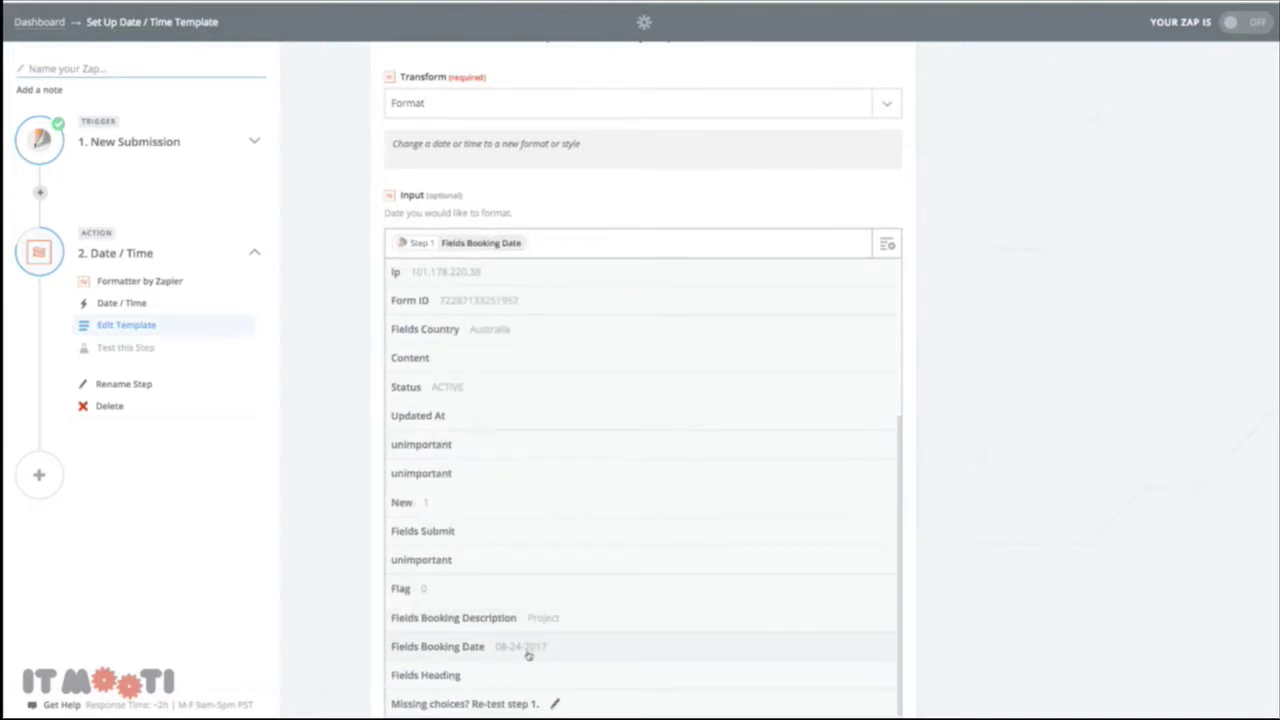
pyautogui.click(532, 652)
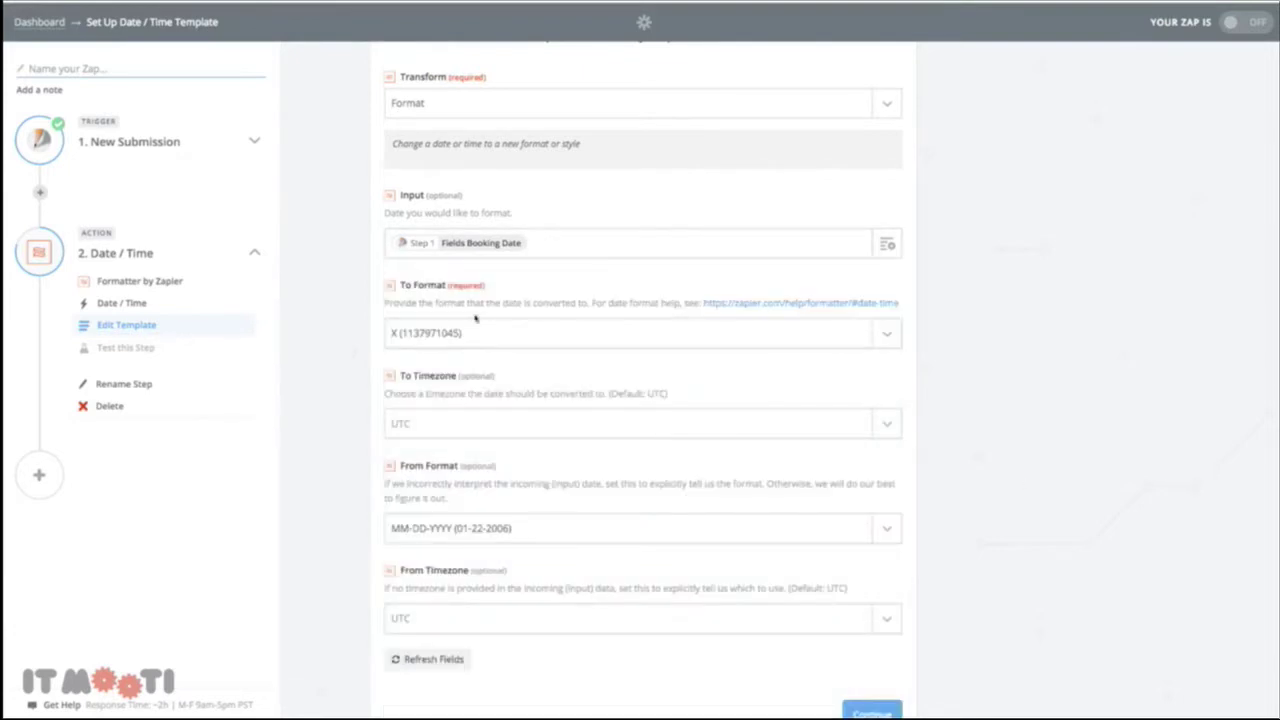
pyautogui.scroll(-2, 623, 528)
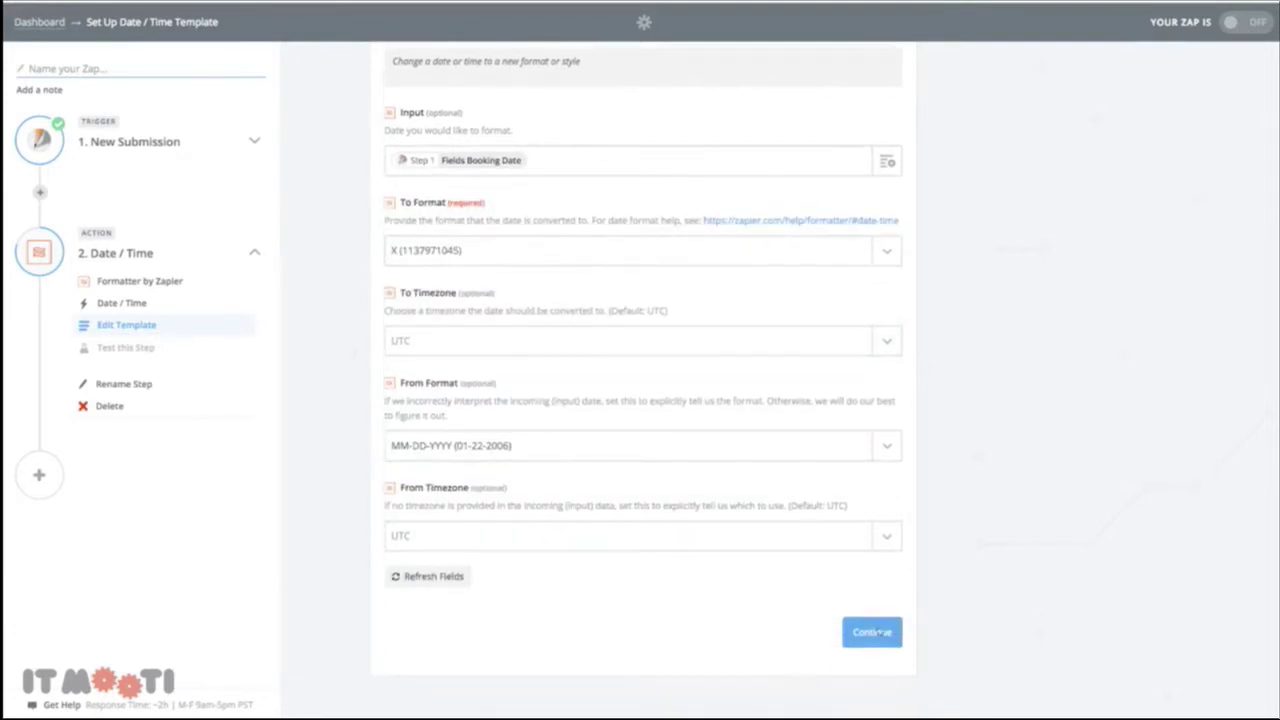
pyautogui.click(880, 625)
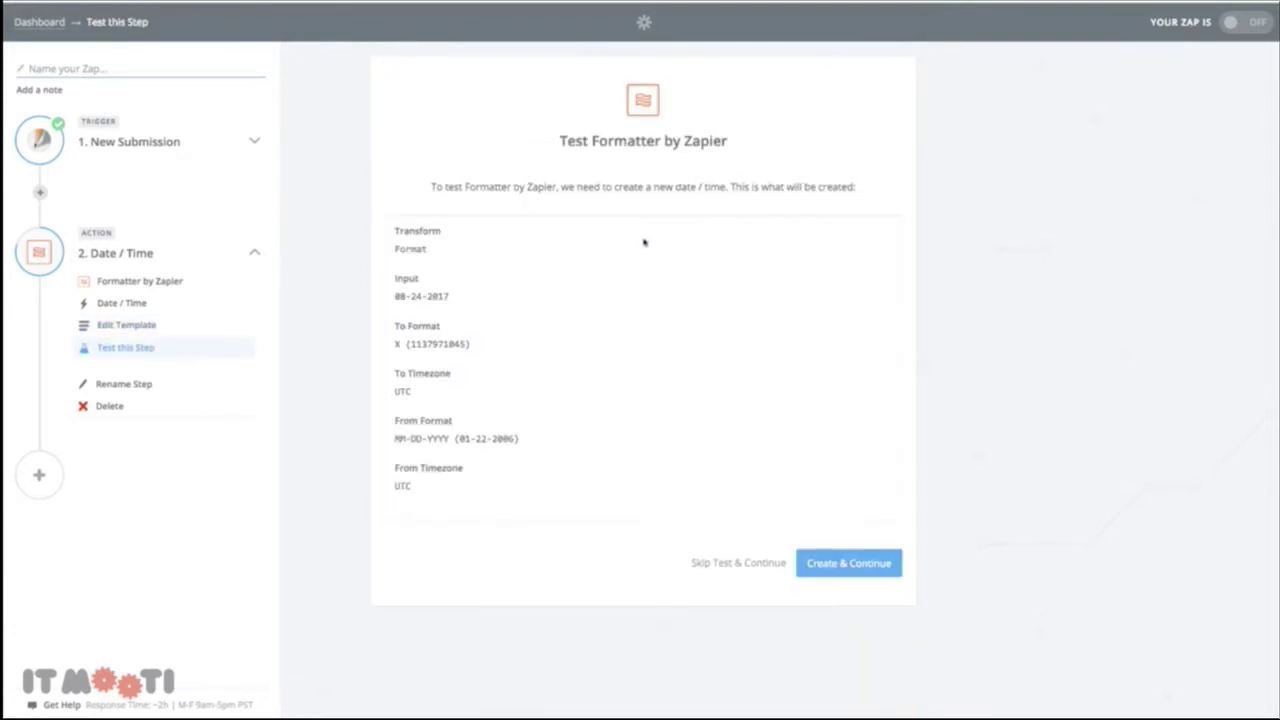
pyautogui.click(828, 563)
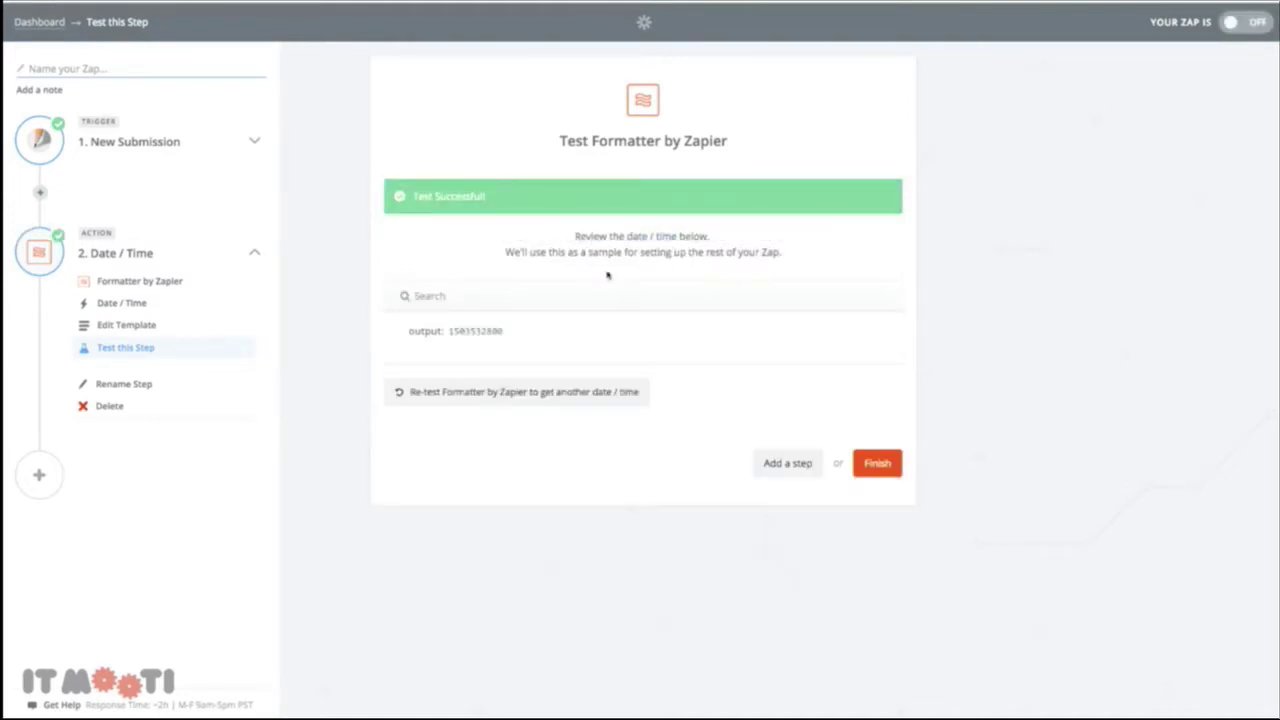
pyautogui.doubleClick(467, 331)
pyautogui.click(879, 466)
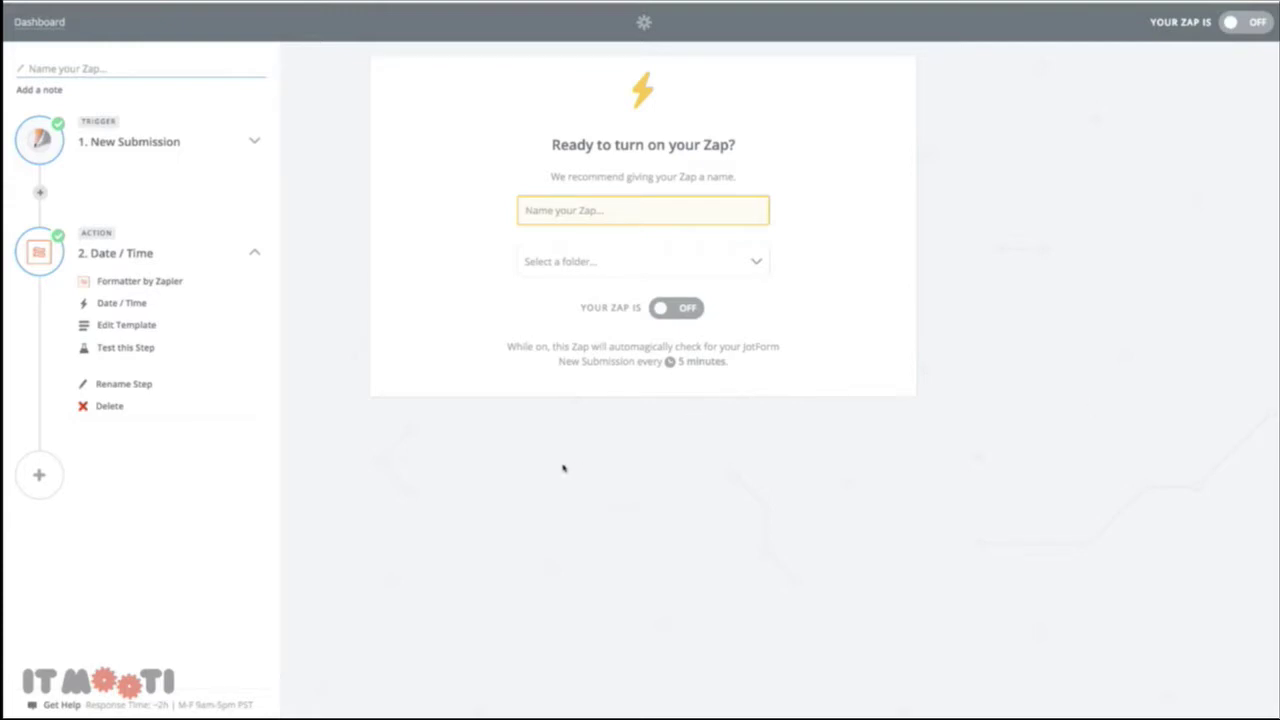
# Add a third step using Webhooks by Zapier with the POST action
pyautogui.click(41, 472)
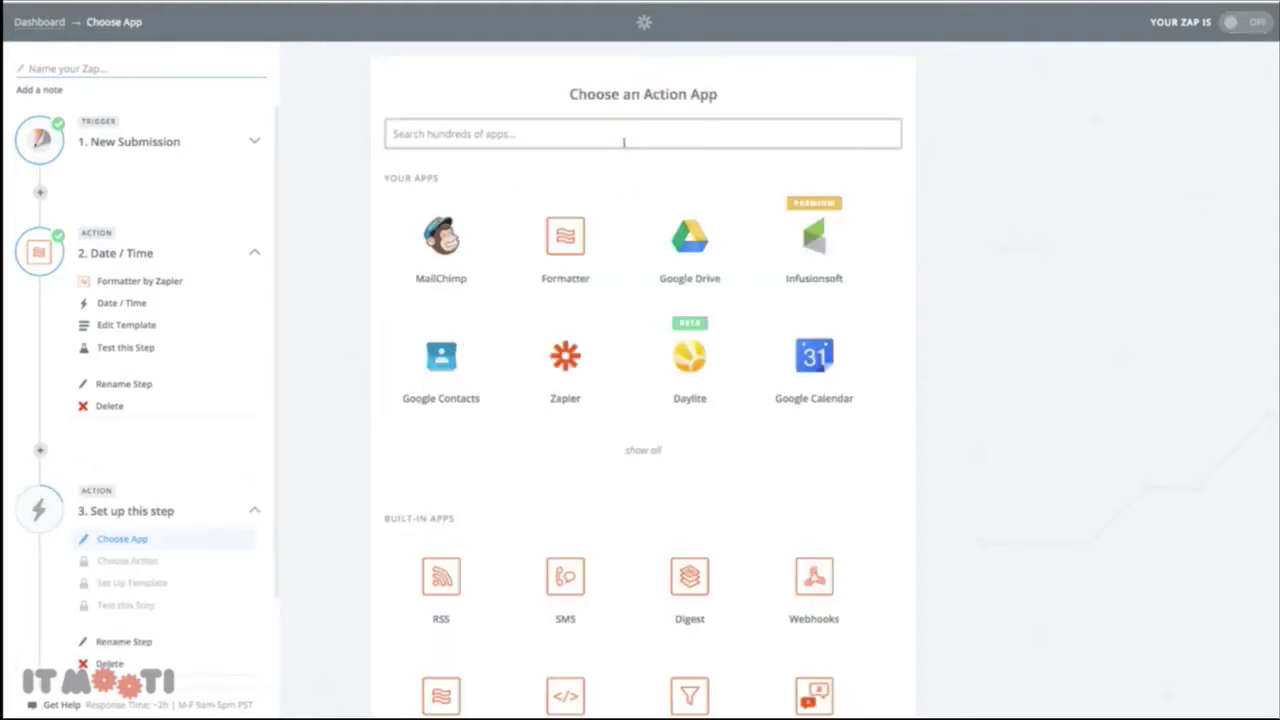
pyautogui.write('web')
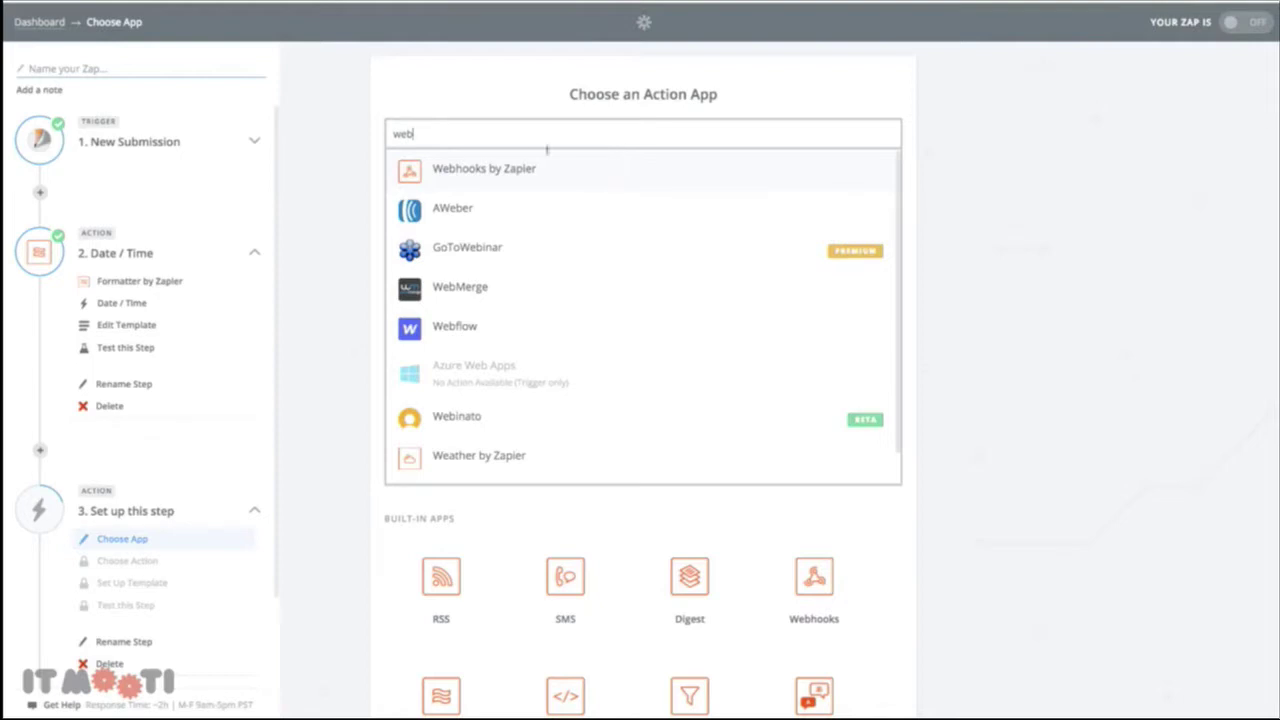
pyautogui.doubleClick(506, 129)
pyautogui.write('ontr')
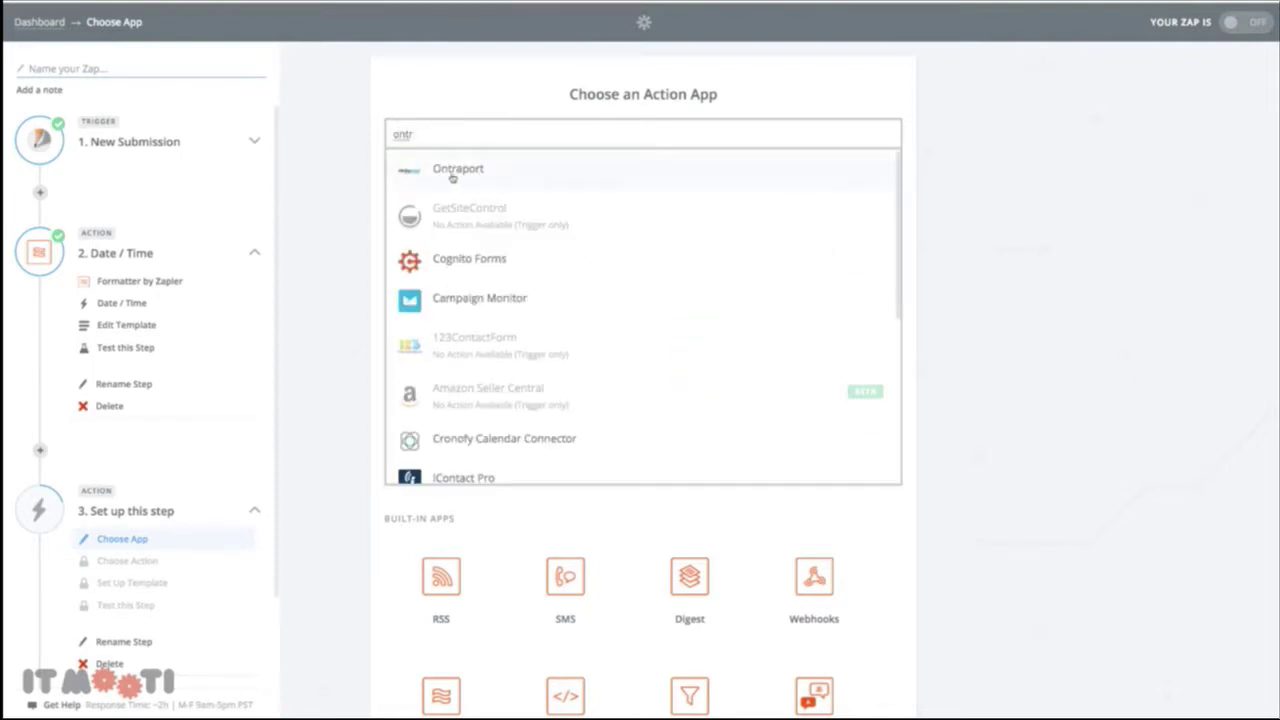
pyautogui.doubleClick(426, 134)
pyautogui.write('webh')
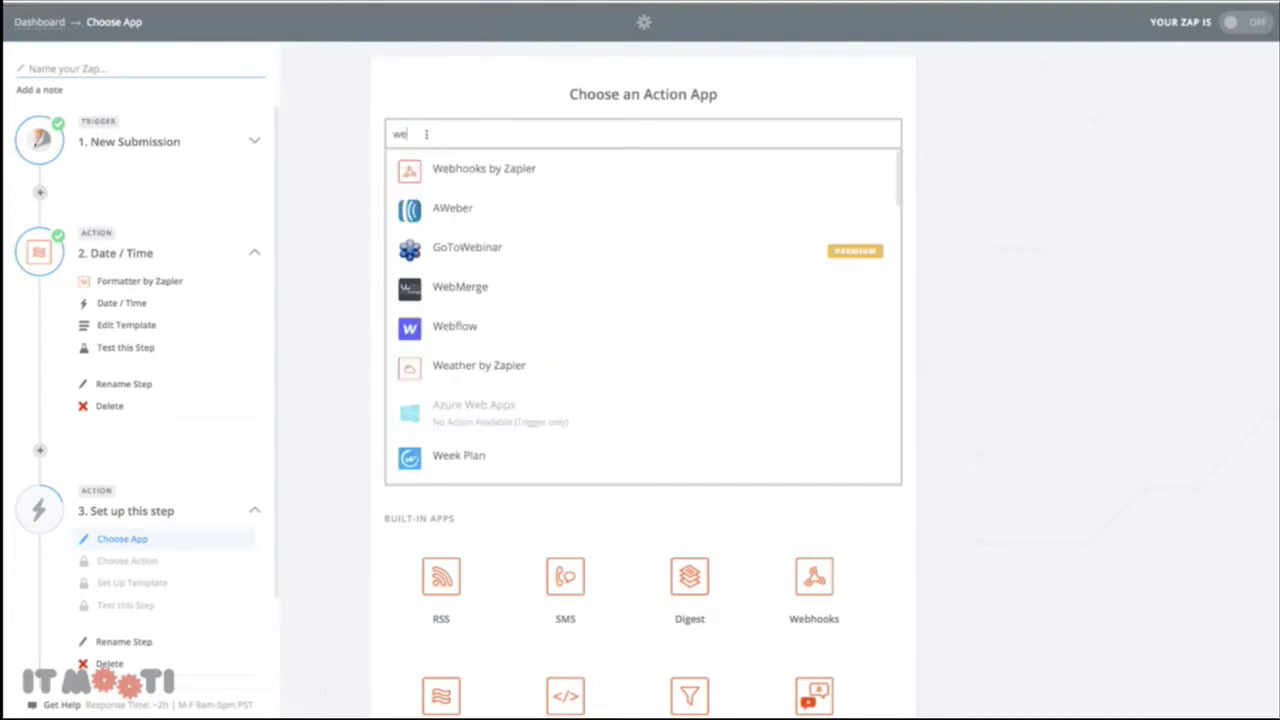
pyautogui.click(442, 174)
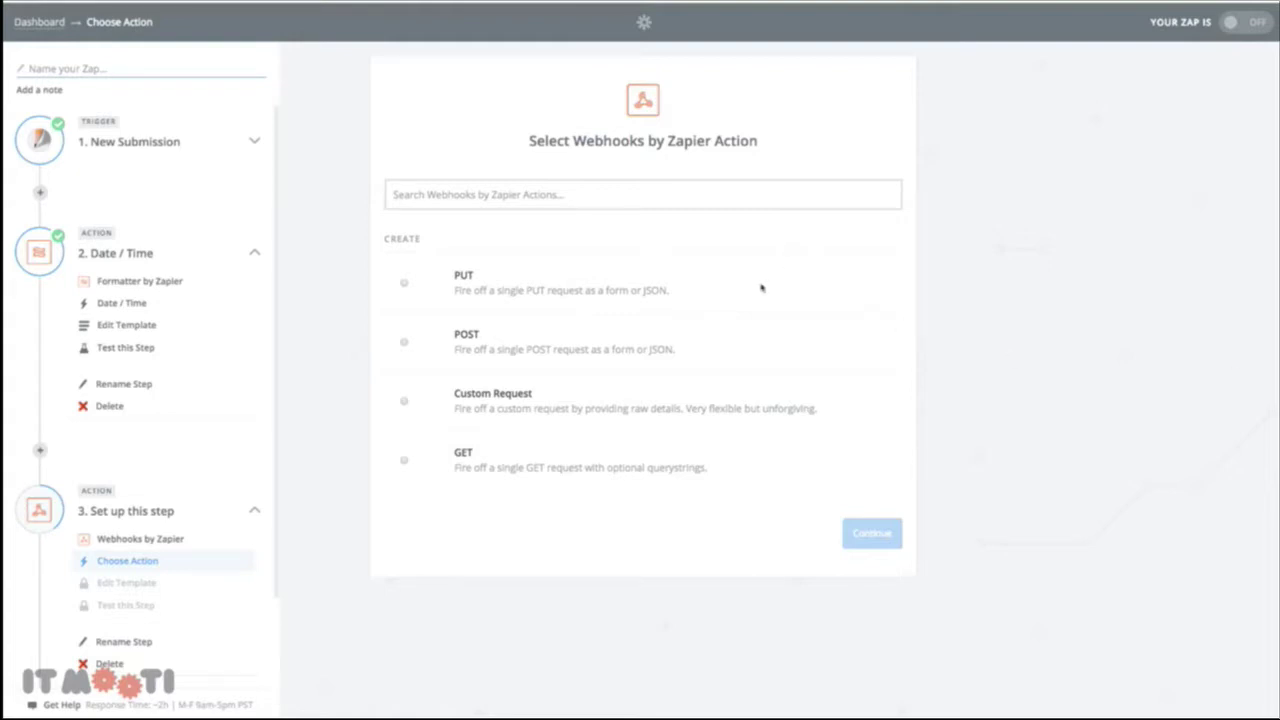
pyautogui.click(474, 347)
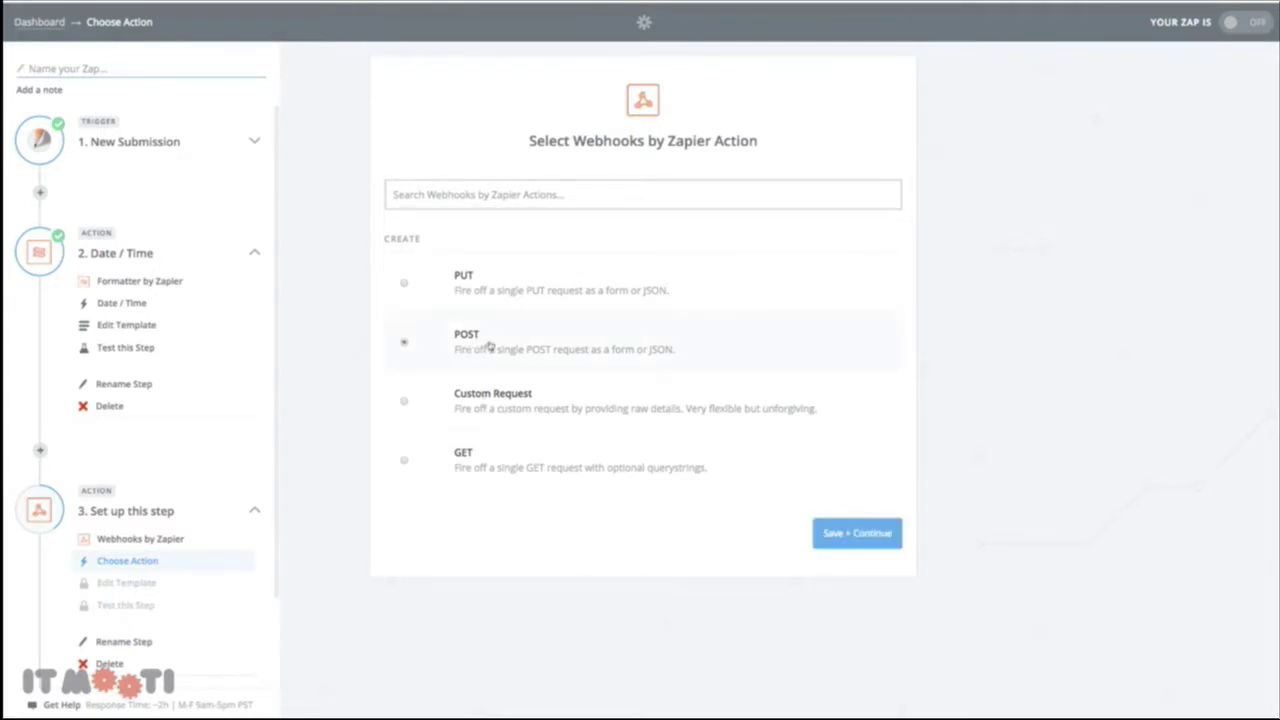
pyautogui.click(866, 532)
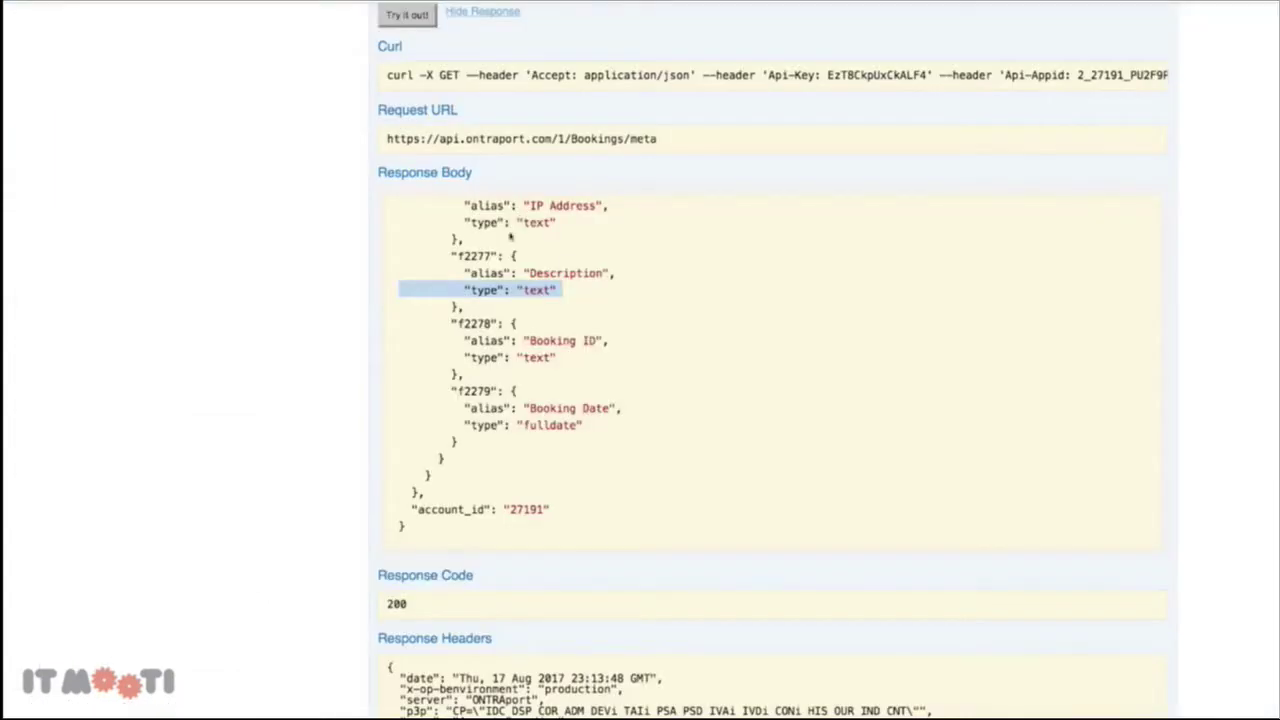
pyautogui.scroll(10, 320, 172)
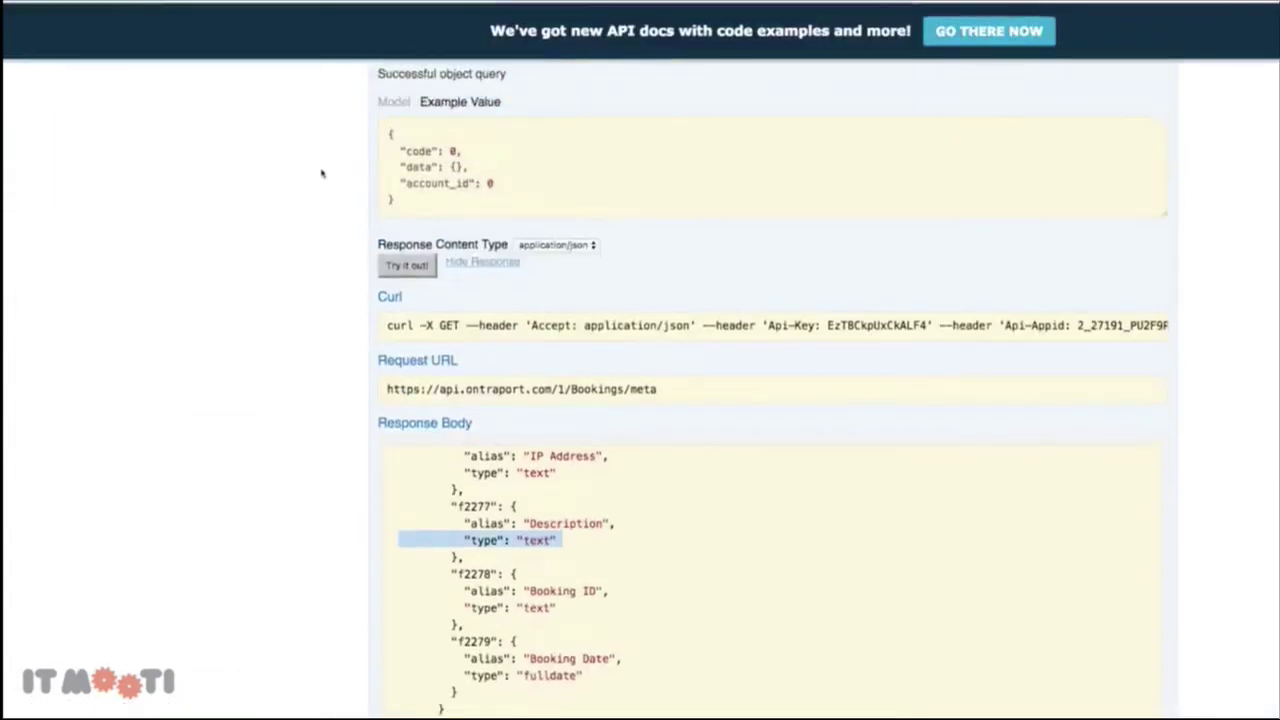
pyautogui.scroll(5, 321, 173)
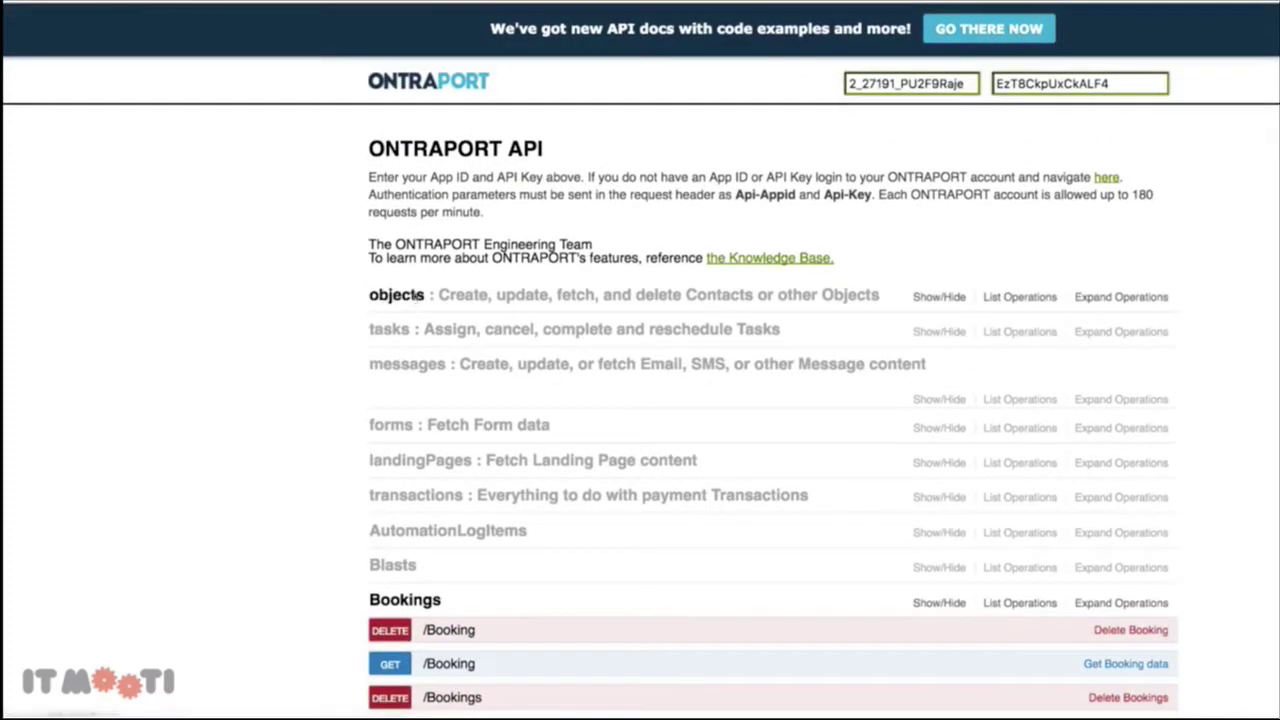
pyautogui.click(420, 296)
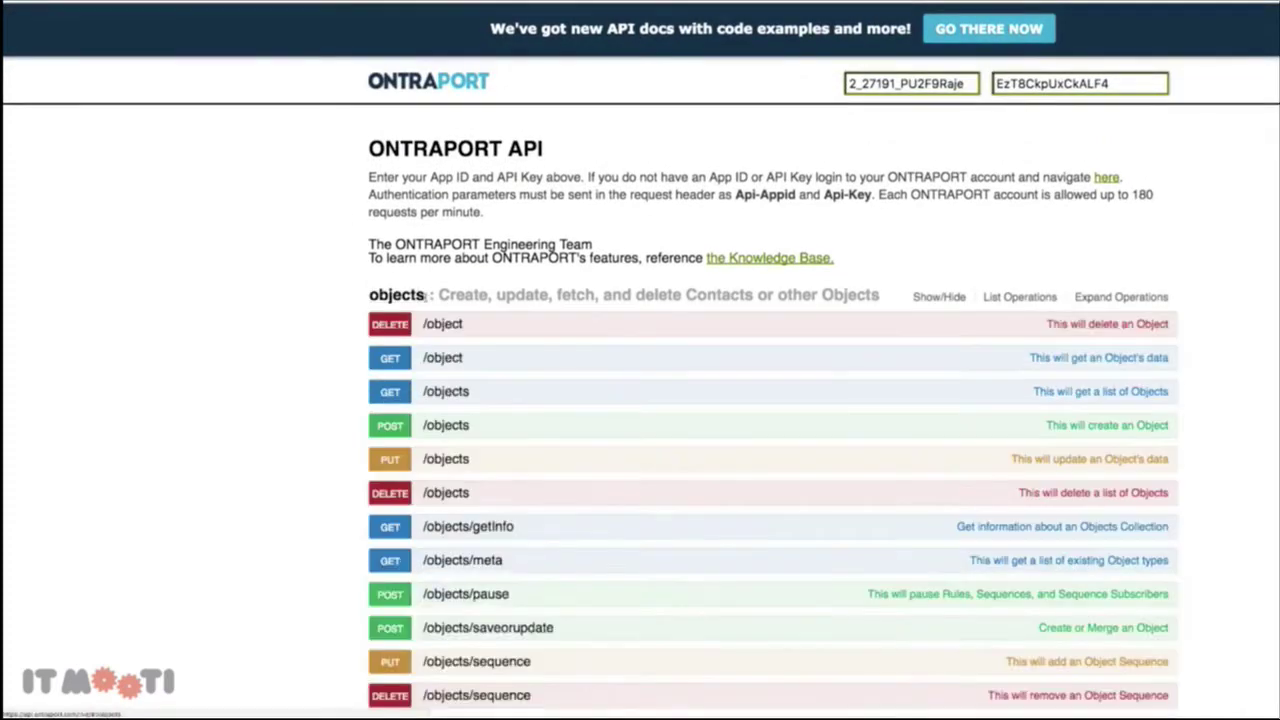
pyautogui.scroll(-1, 309, 360)
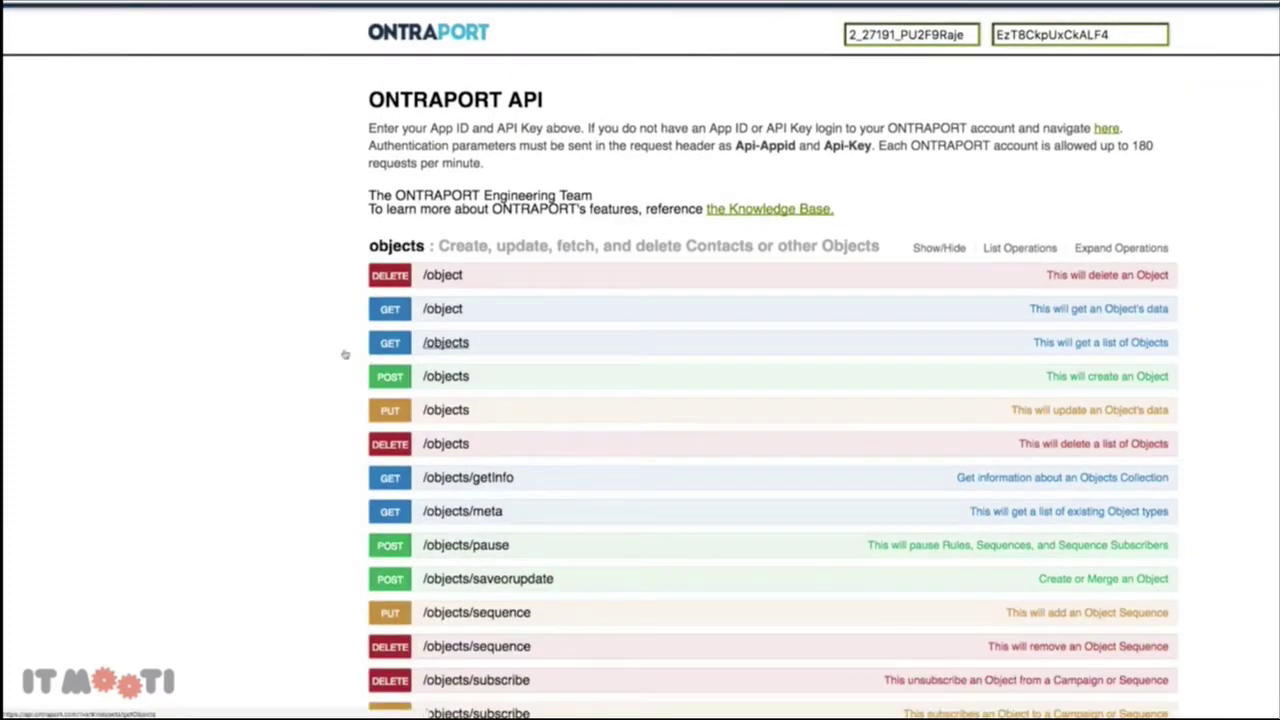
pyautogui.click(392, 344)
pyautogui.scroll(-2, 398, 300)
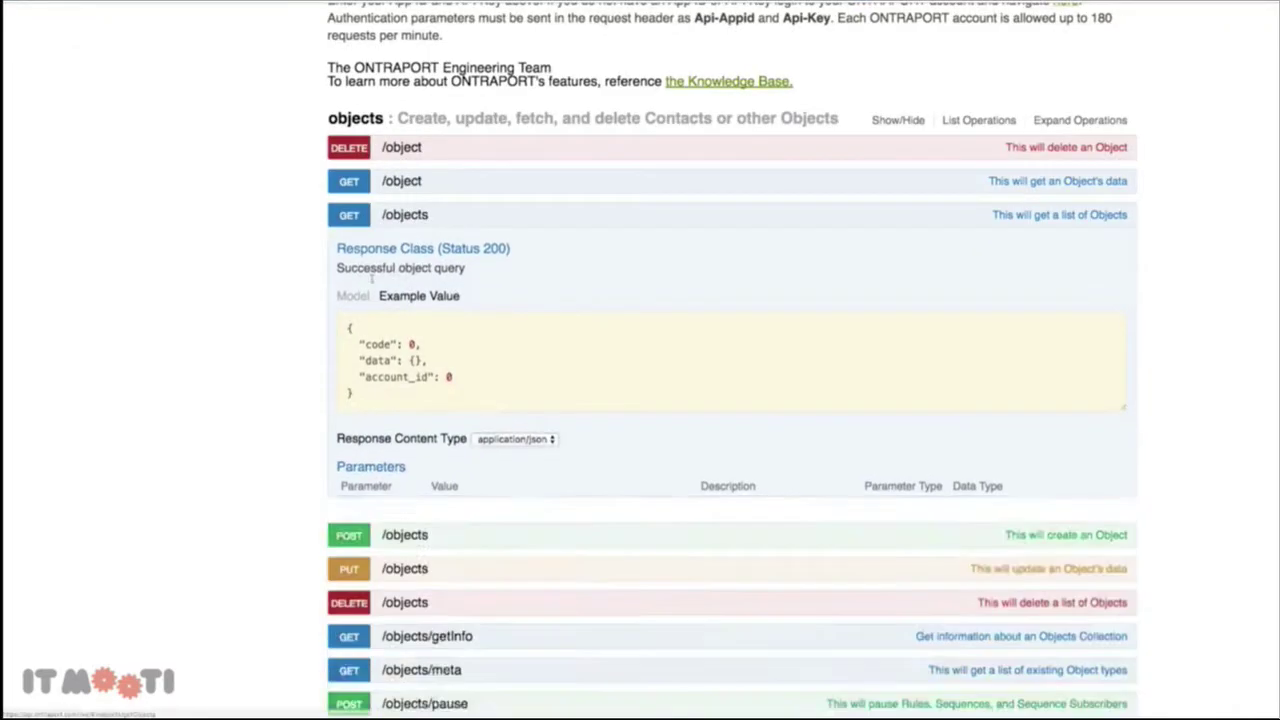
pyautogui.scroll(-1, 400, 410)
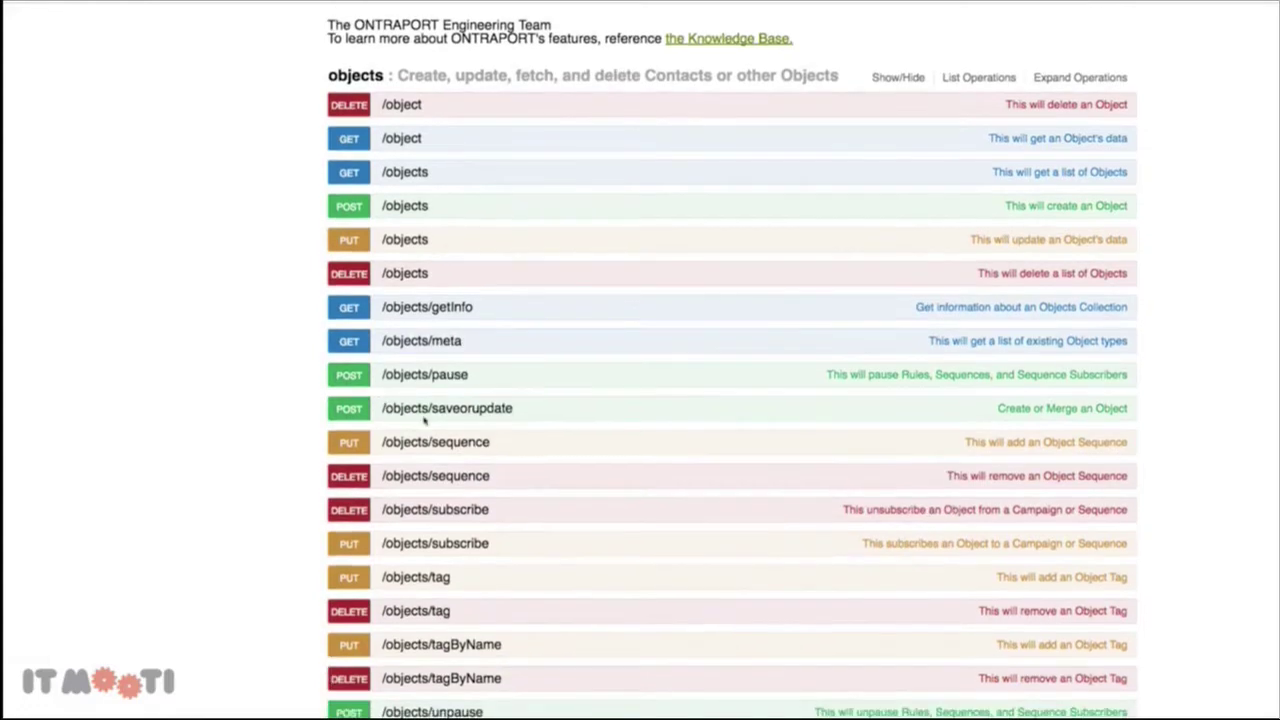
pyautogui.scroll(-2, 424, 421)
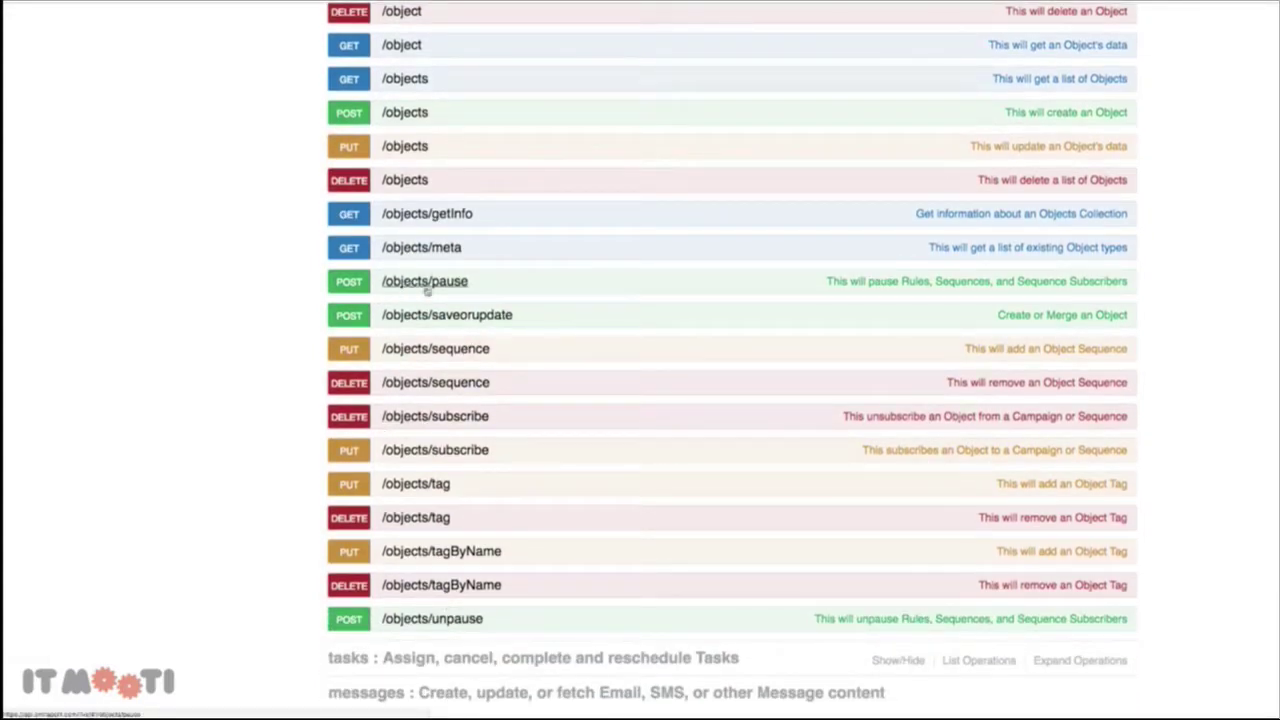
pyautogui.click(407, 113)
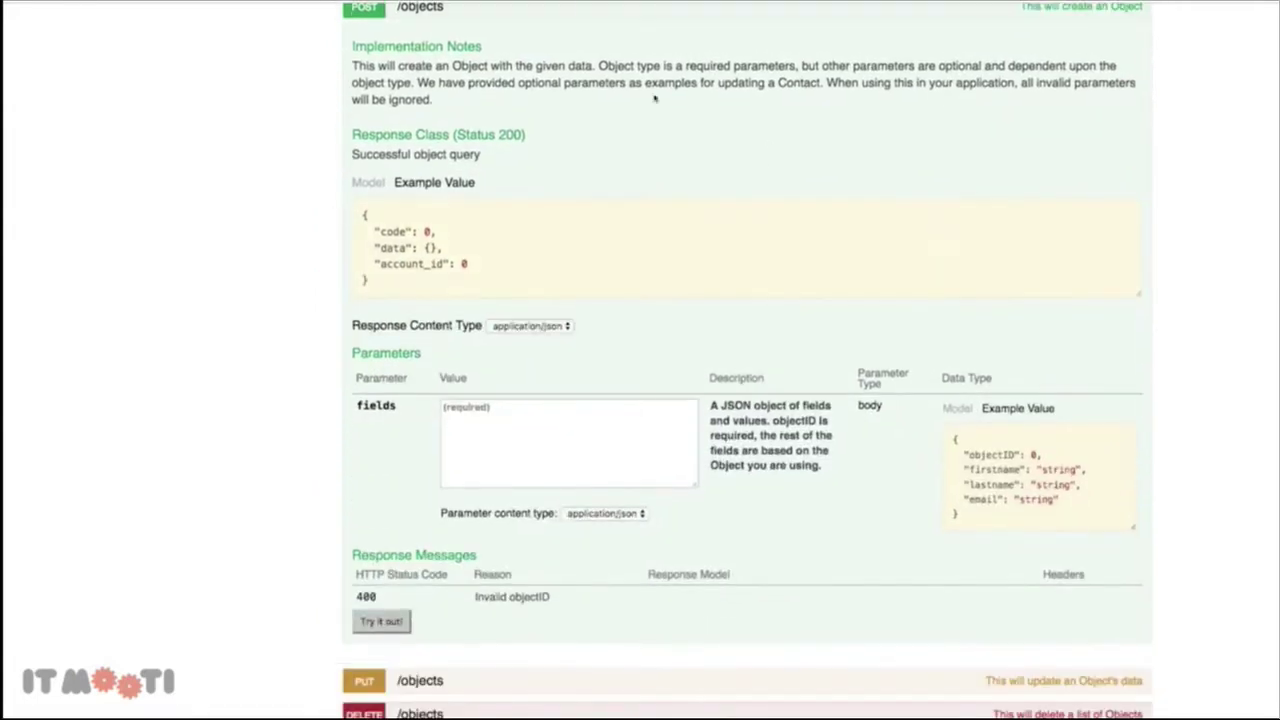
pyautogui.scroll(-2, 613, 361)
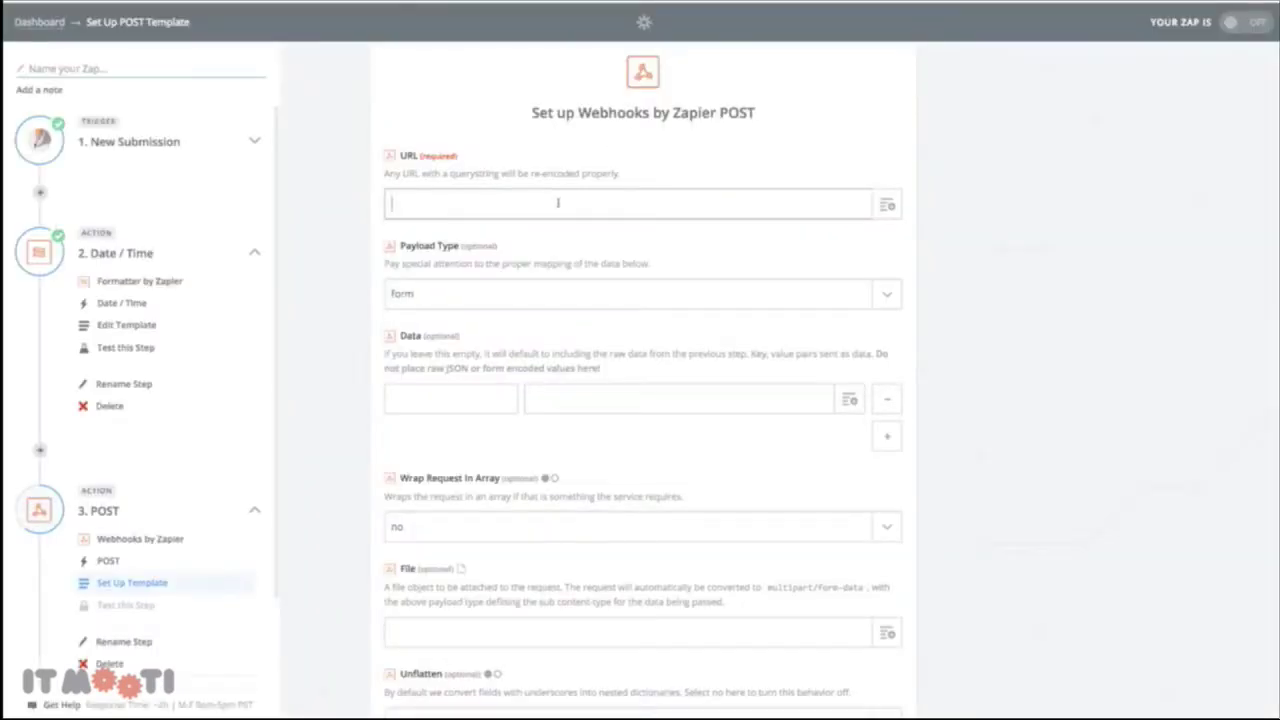
pyautogui.write('https://api.ontraport.com/1/objects')
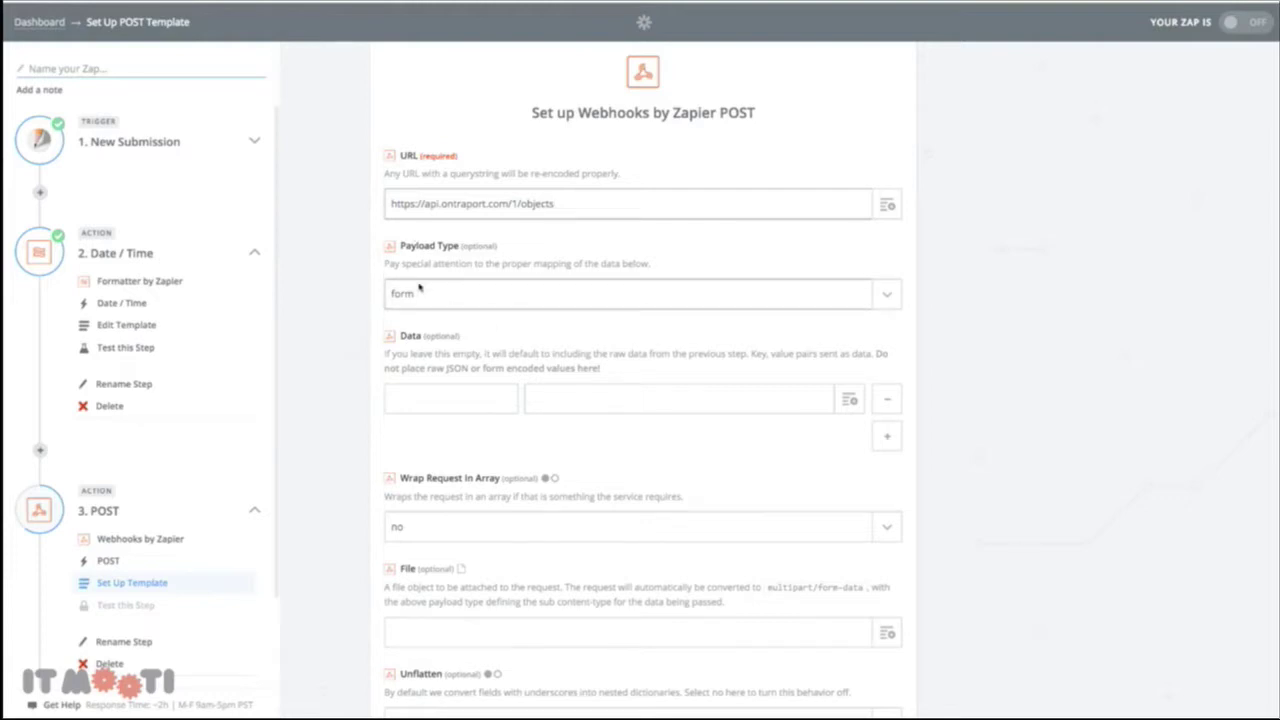
# Enter objectID as the first Data key of the webhook request
pyautogui.scroll(-2, 571, 240)
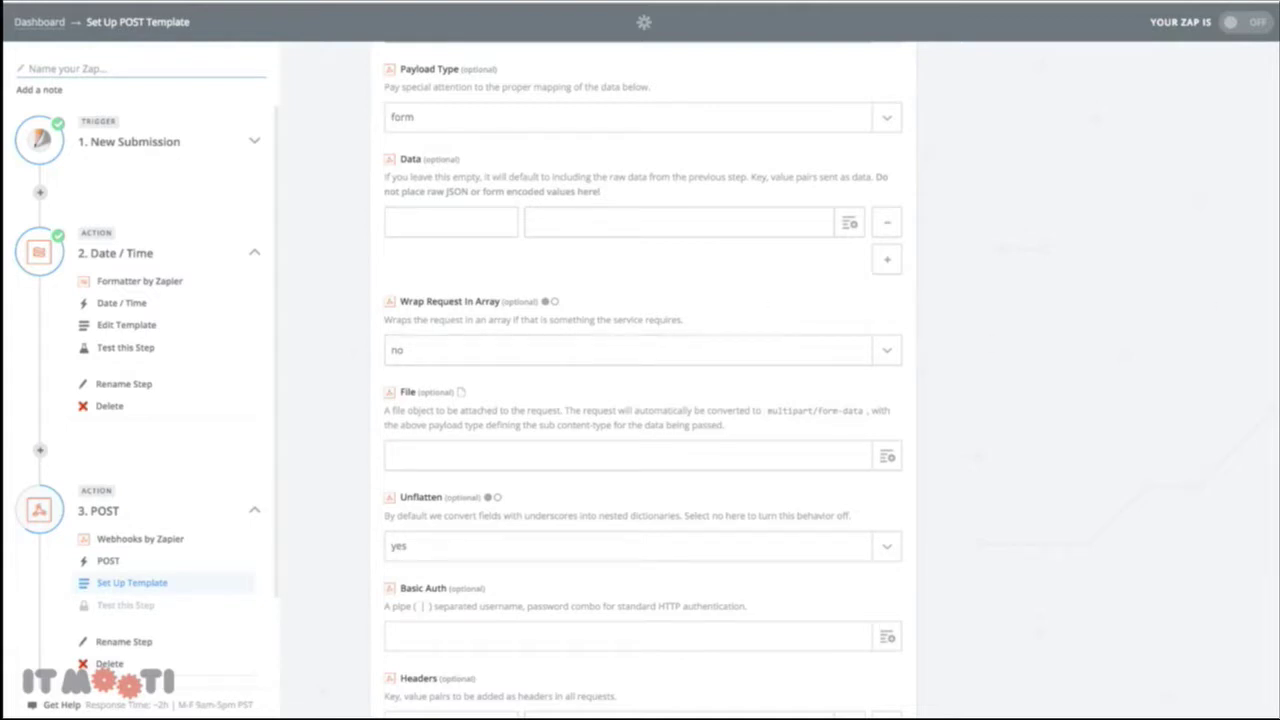
pyautogui.click(412, 224)
pyautogui.write('objectID')
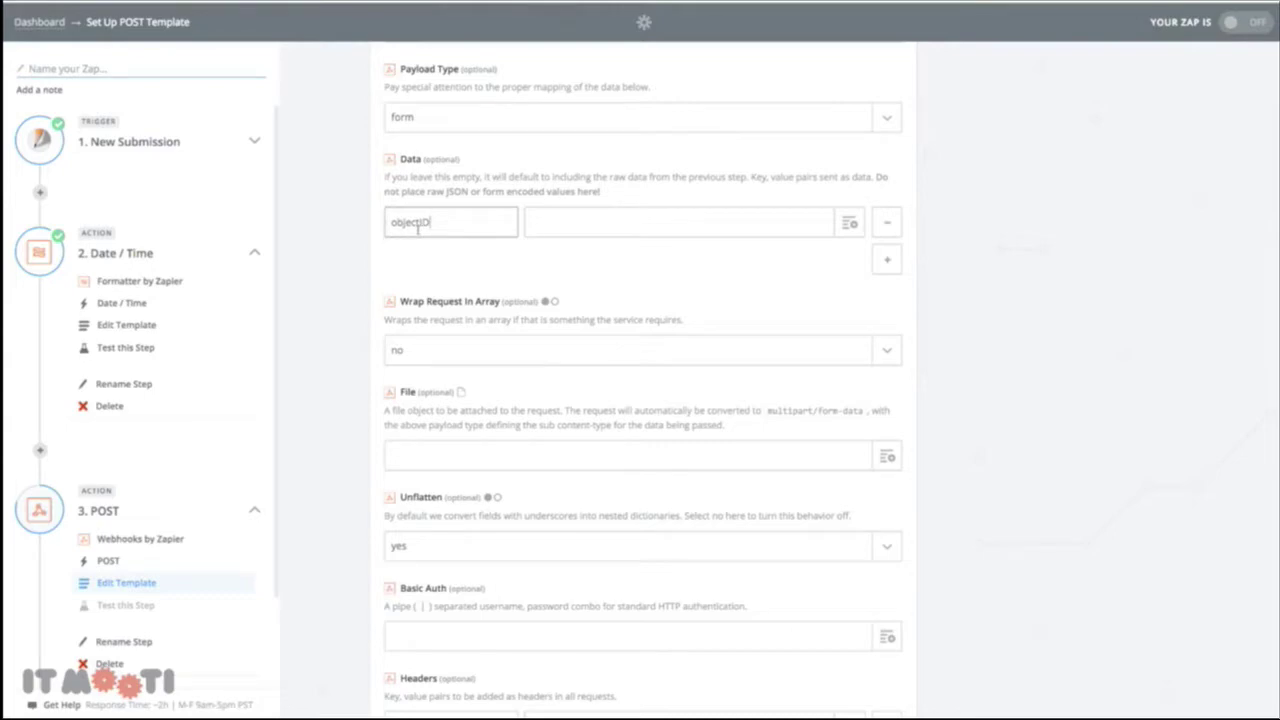
pyautogui.click(681, 234)
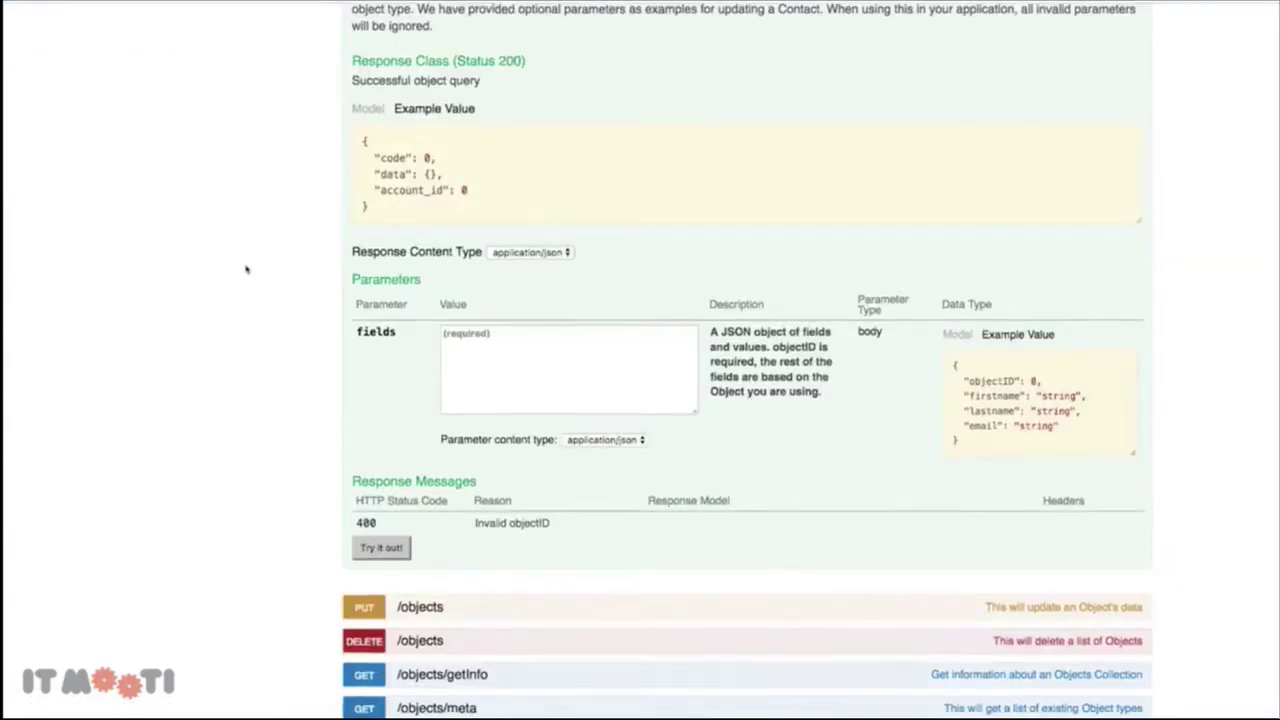
pyautogui.scroll(-6, 248, 266)
# Look up the Companys meta endpoint in the API docs to find ObjectID 10013
pyautogui.scroll(-15, 247, 268)
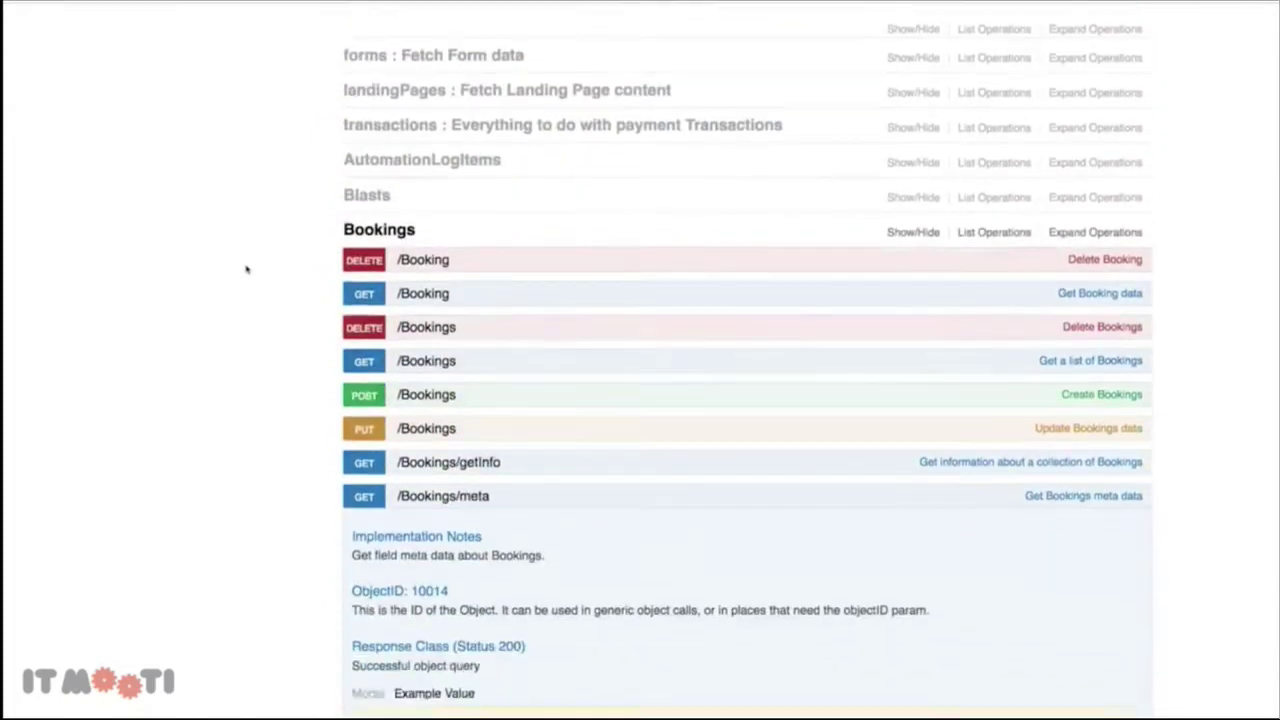
pyautogui.scroll(-8, 247, 268)
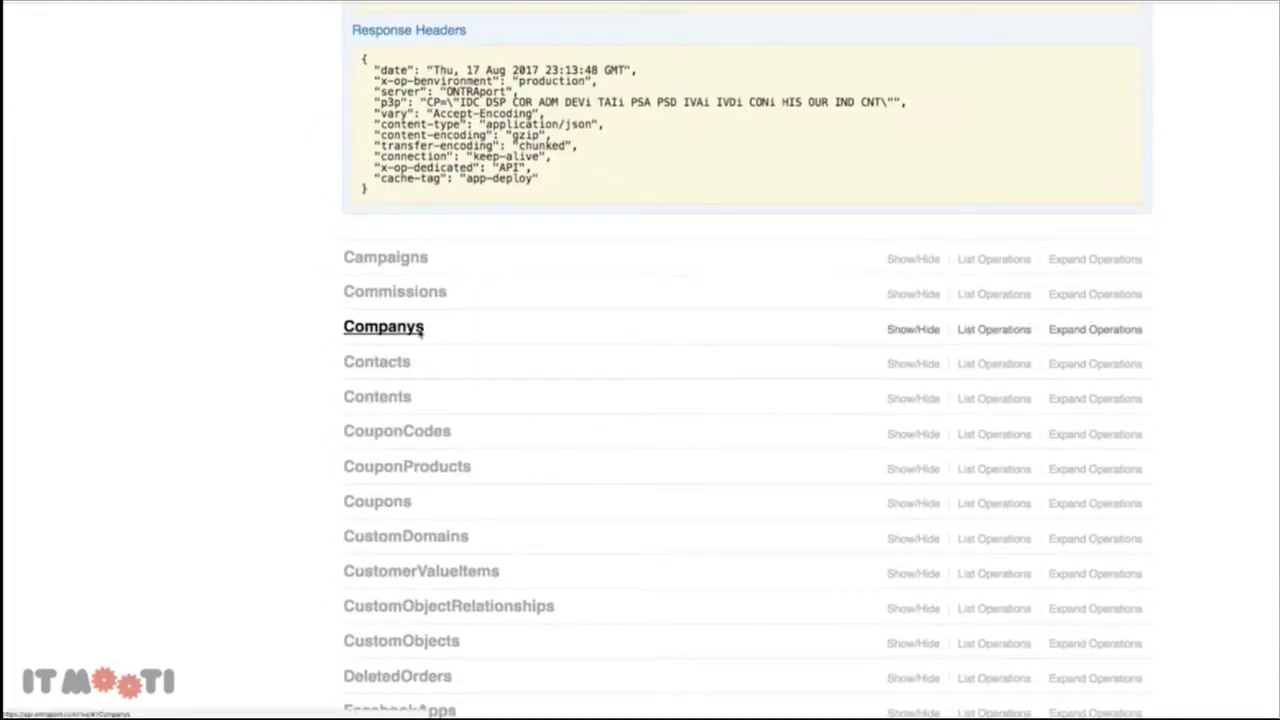
pyautogui.click(420, 330)
pyautogui.scroll(-2, 412, 375)
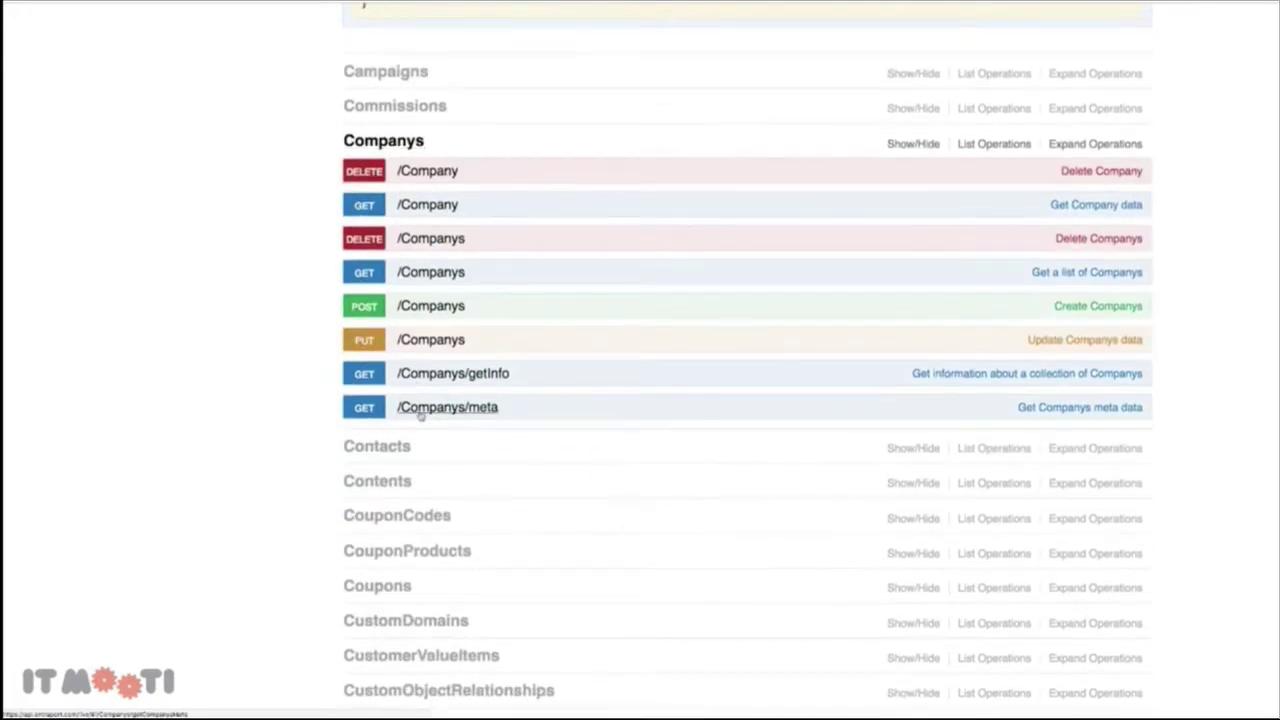
pyautogui.click(420, 407)
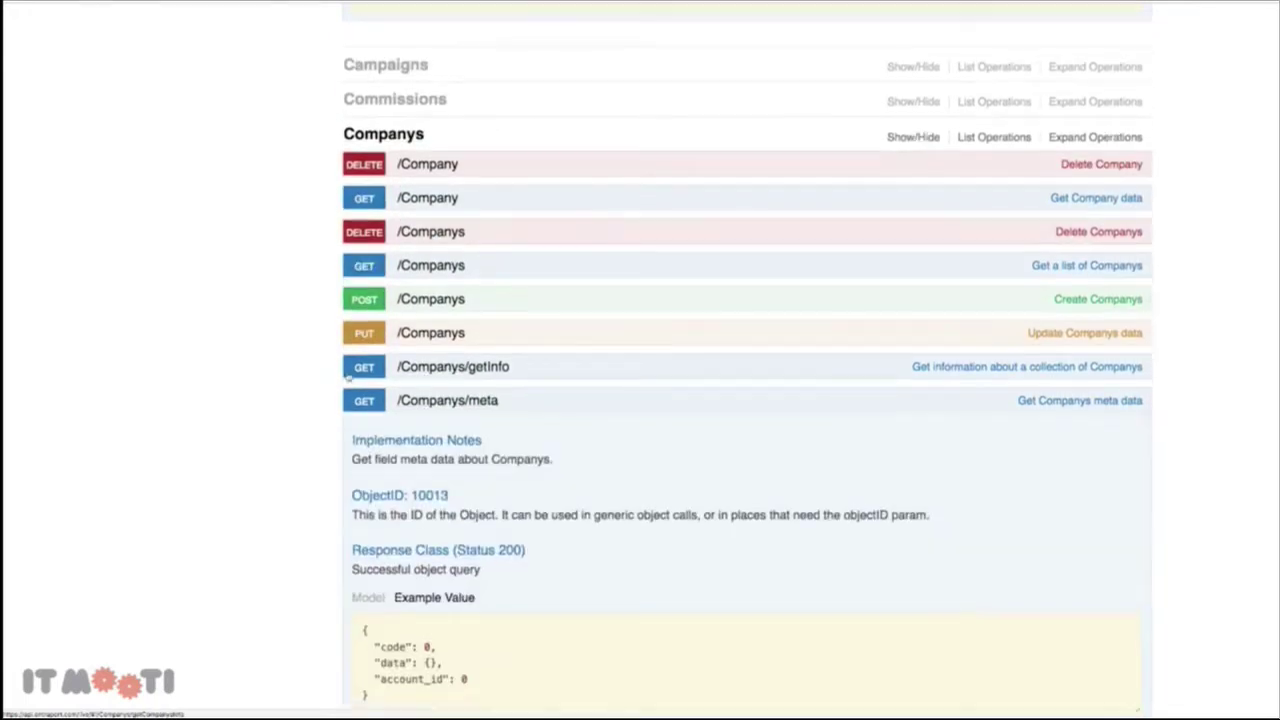
pyautogui.scroll(-4, 376, 420)
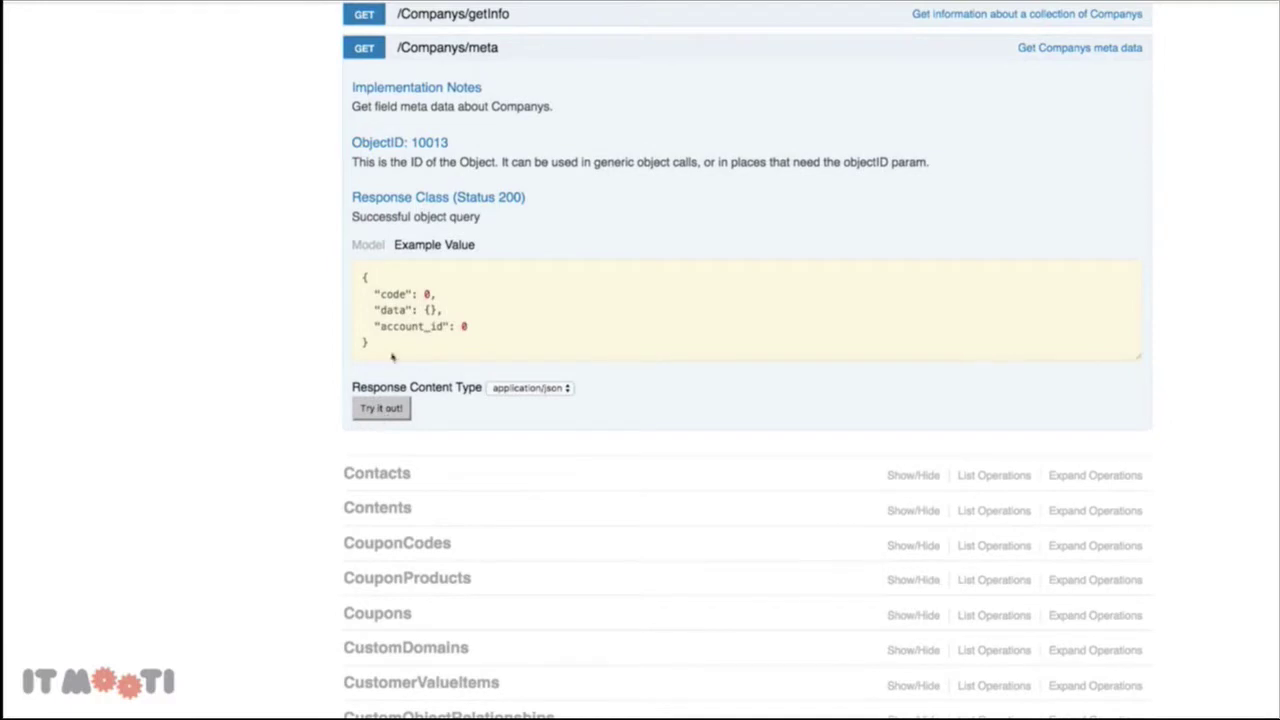
pyautogui.moveTo(413, 145); pyautogui.dragTo(450, 144)
pyautogui.click(403, 410)
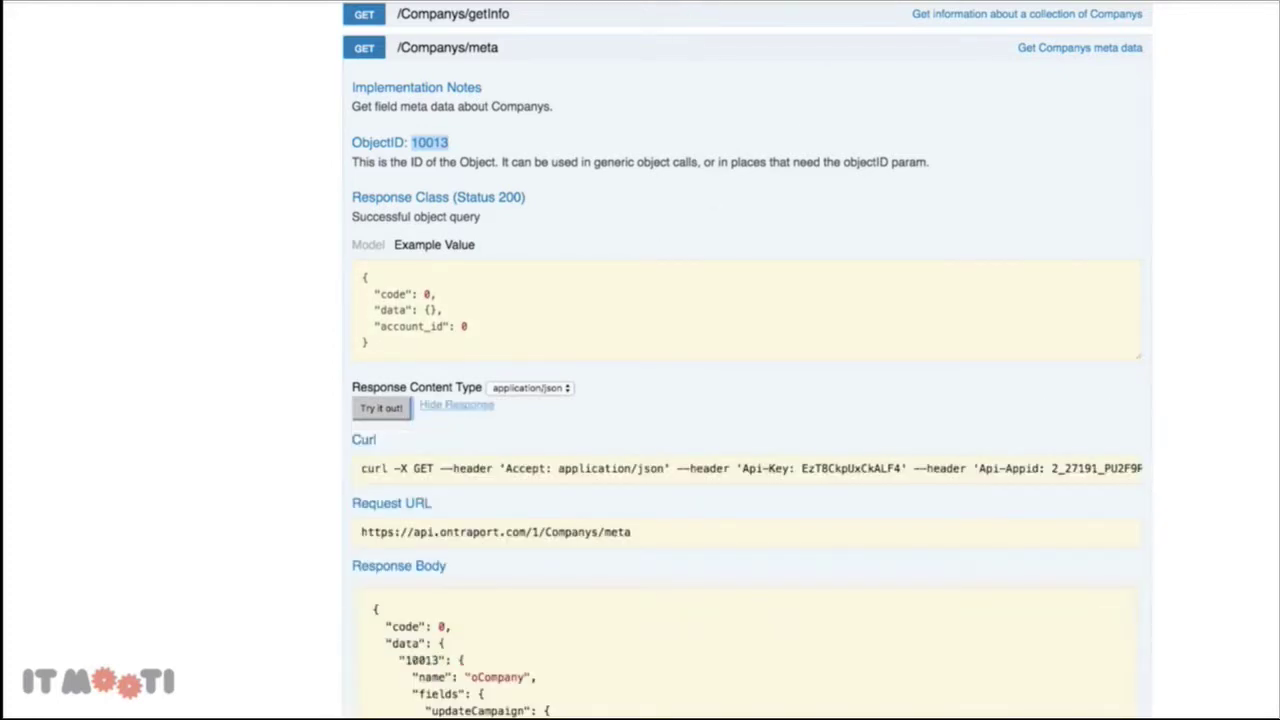
# Enter 10013 as the objectID value in Zapier's webhook Data
pyautogui.click(634, 2)
pyautogui.click(545, 227)
pyautogui.write('objectID')
pyautogui.doubleClick(561, 223)
pyautogui.press('BackSpace')
pyautogui.write('10013')
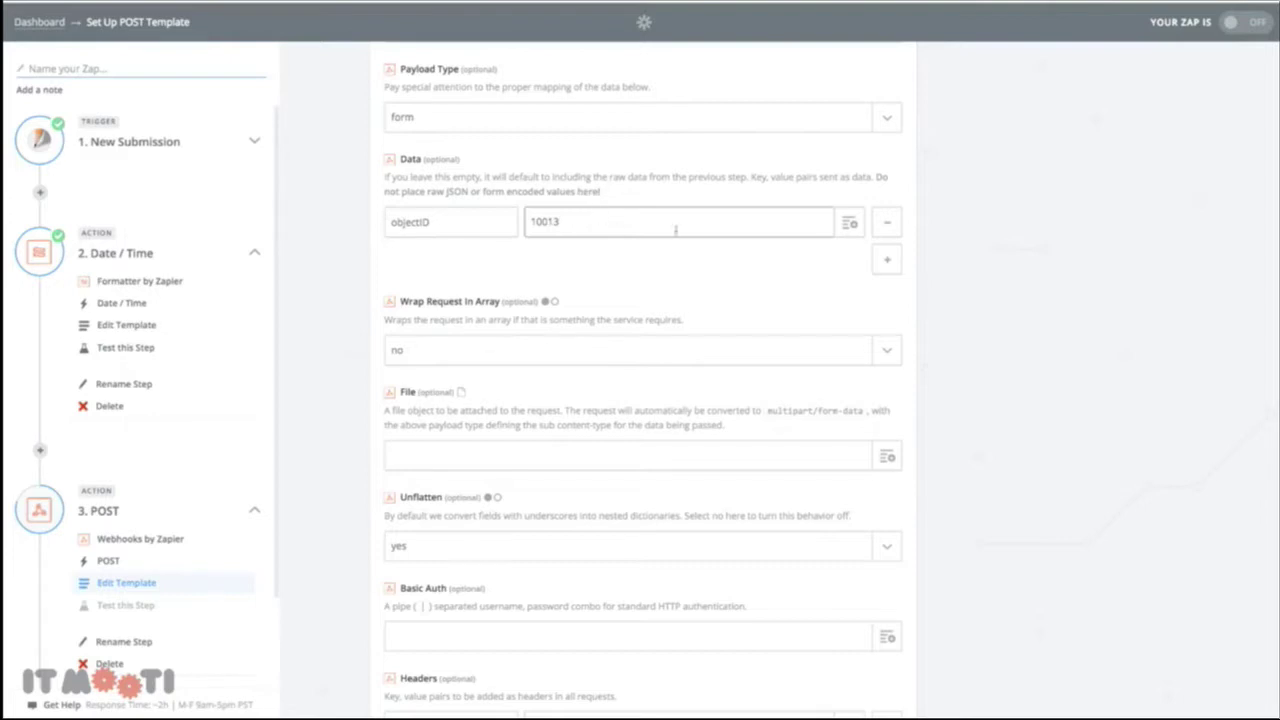
# Add an empty key/value row under Data beneath objectID 10013
pyautogui.click(886, 258)
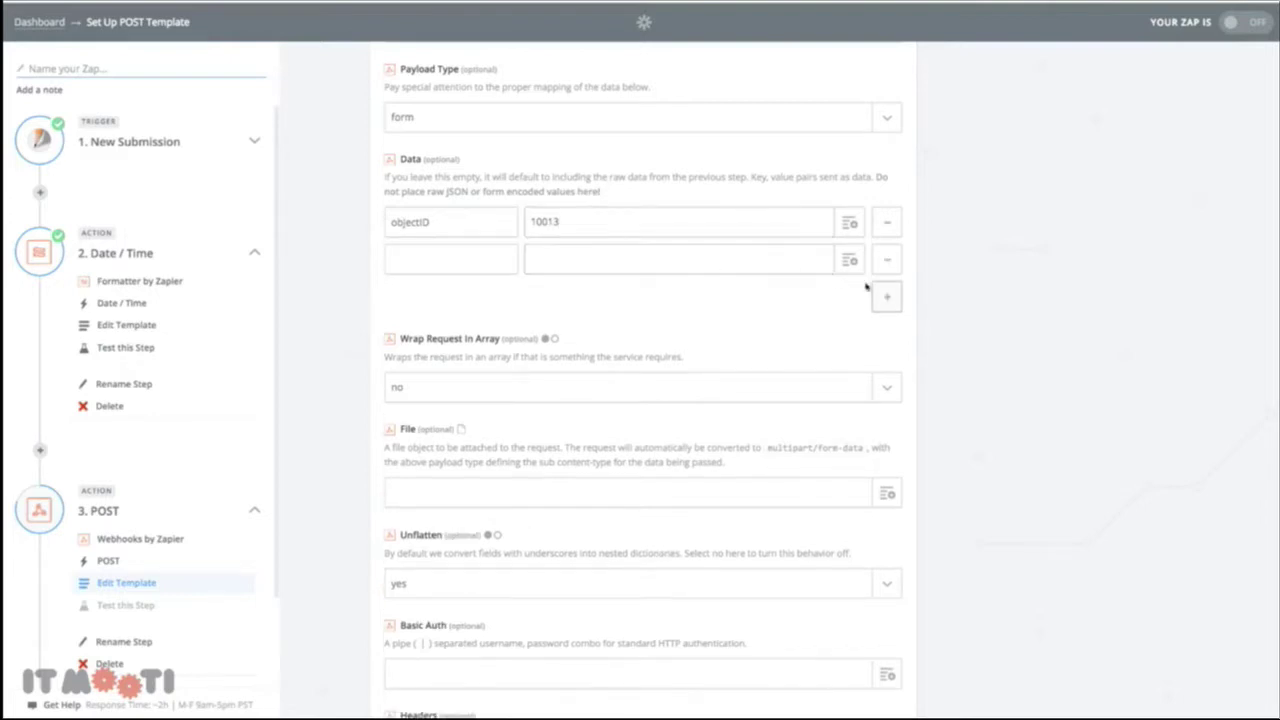
pyautogui.click(885, 295)
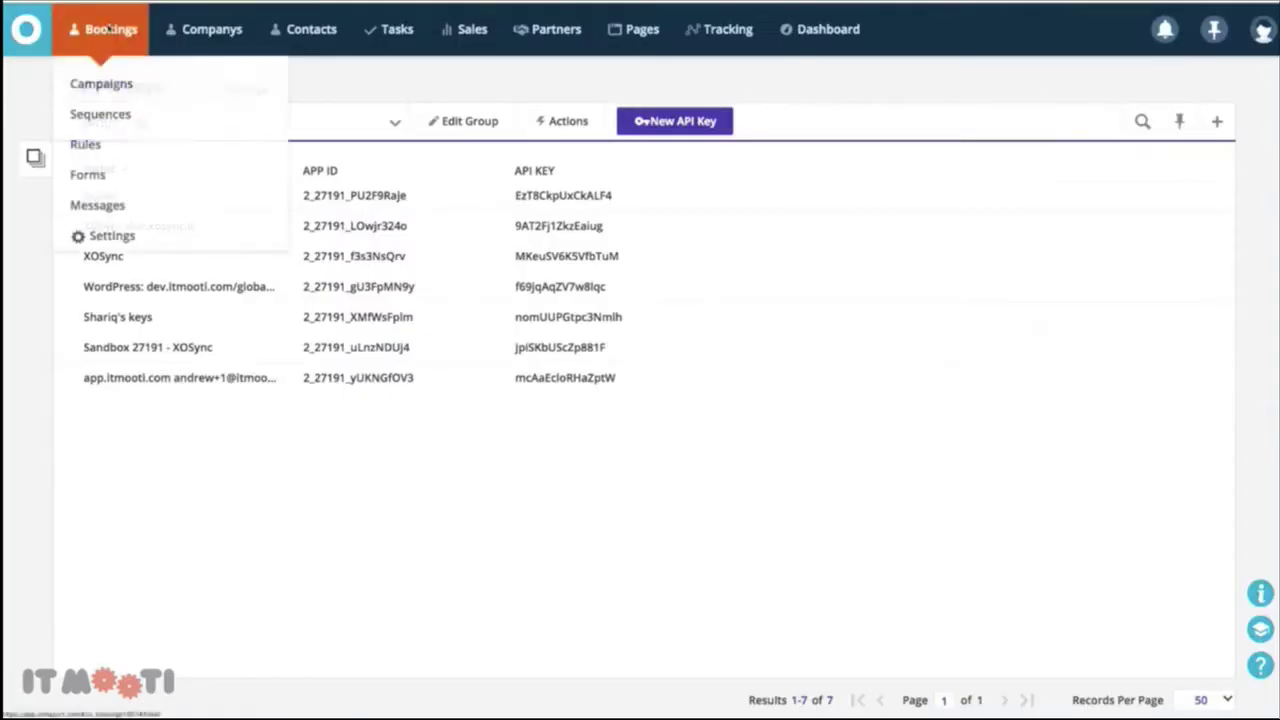
# Create a blank single Company record from Ontraport's Companys tab
pyautogui.click(111, 29)
pyautogui.click(205, 29)
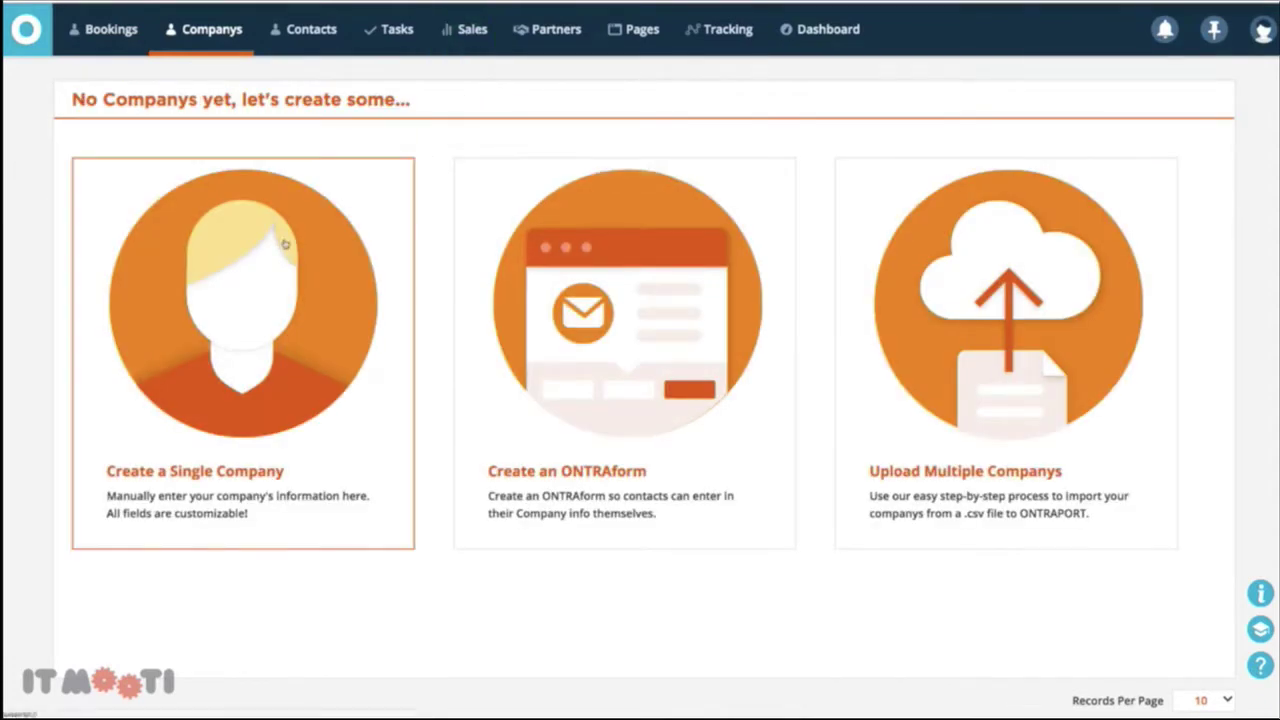
pyautogui.click(286, 237)
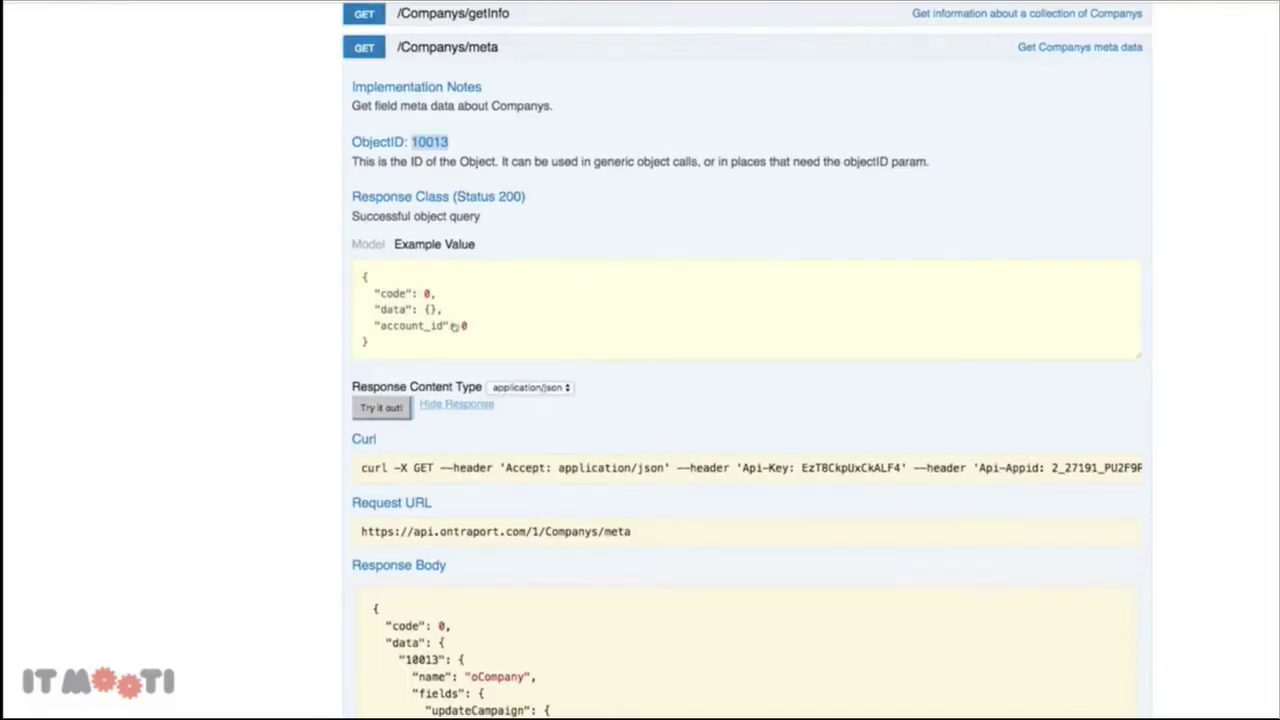
# Copy Company Name ID f2264 and Country ID f2265 from the API docs into the second and third Data keys
pyautogui.scroll(-10, 520, 410)
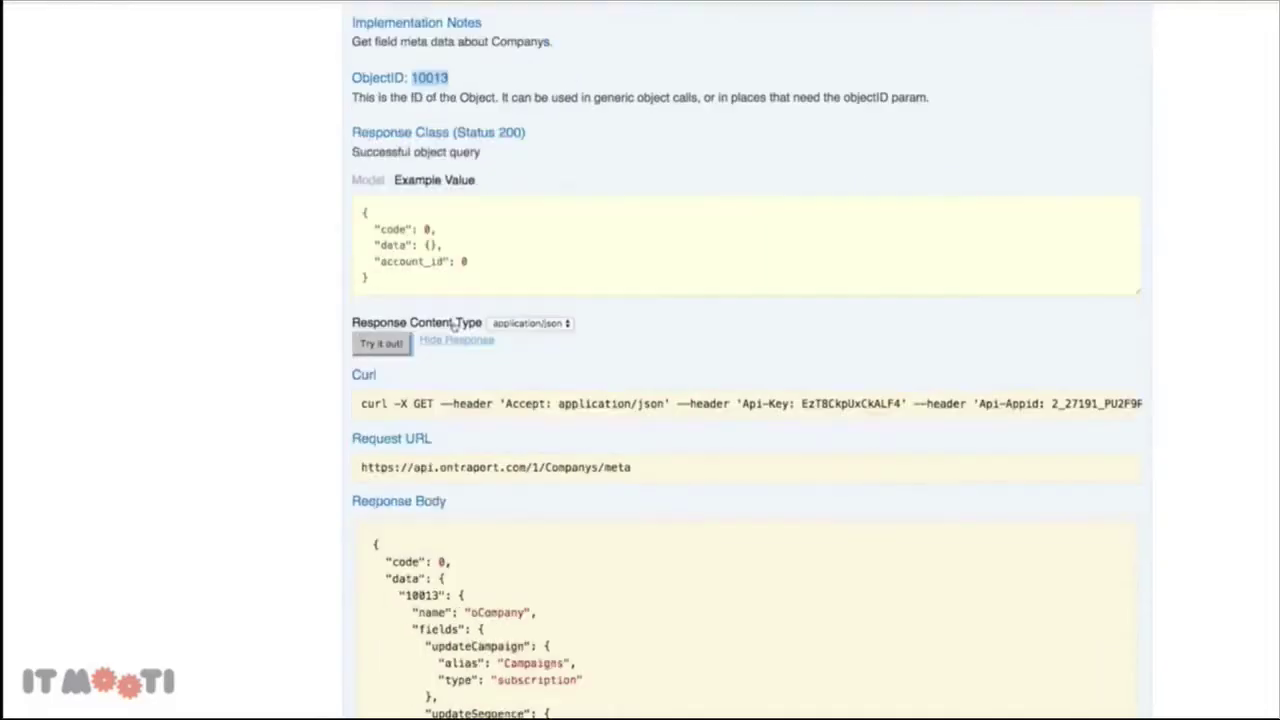
pyautogui.scroll(-3, 520, 410)
pyautogui.scroll(3, 306, 126)
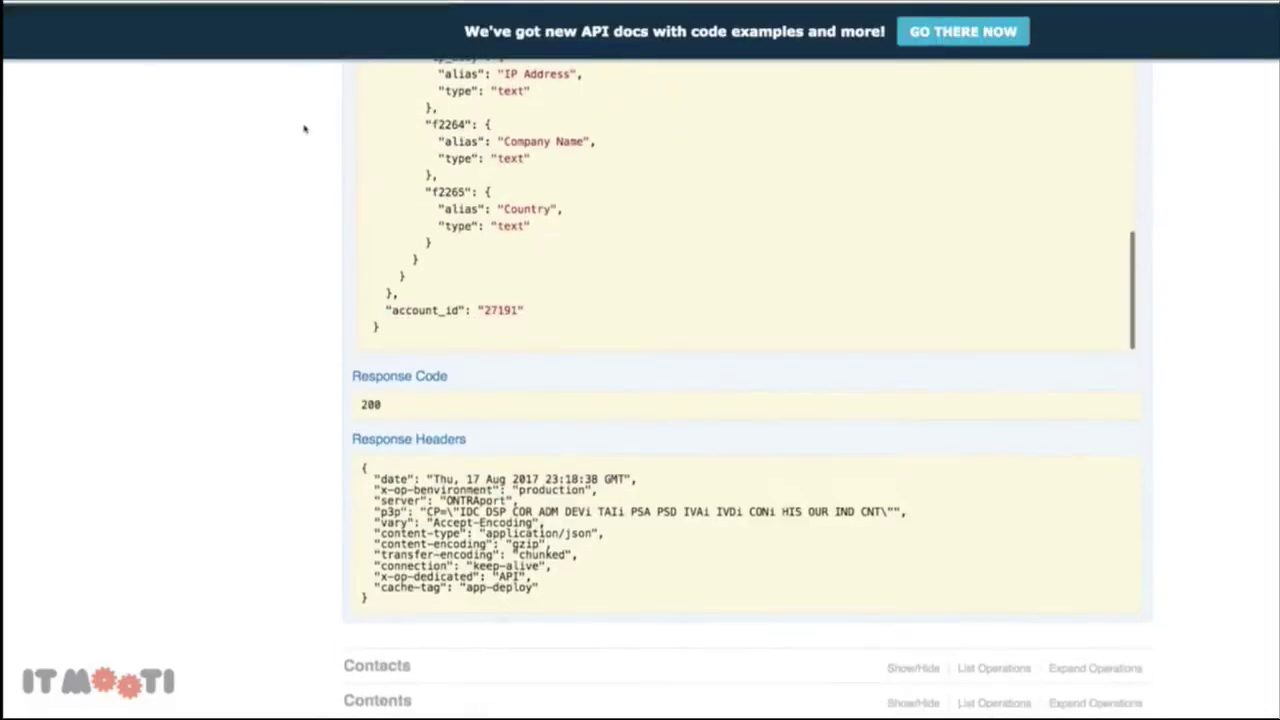
pyautogui.moveTo(434, 151); pyautogui.dragTo(467, 151)
pyautogui.hotkey('ctrl', 'c')
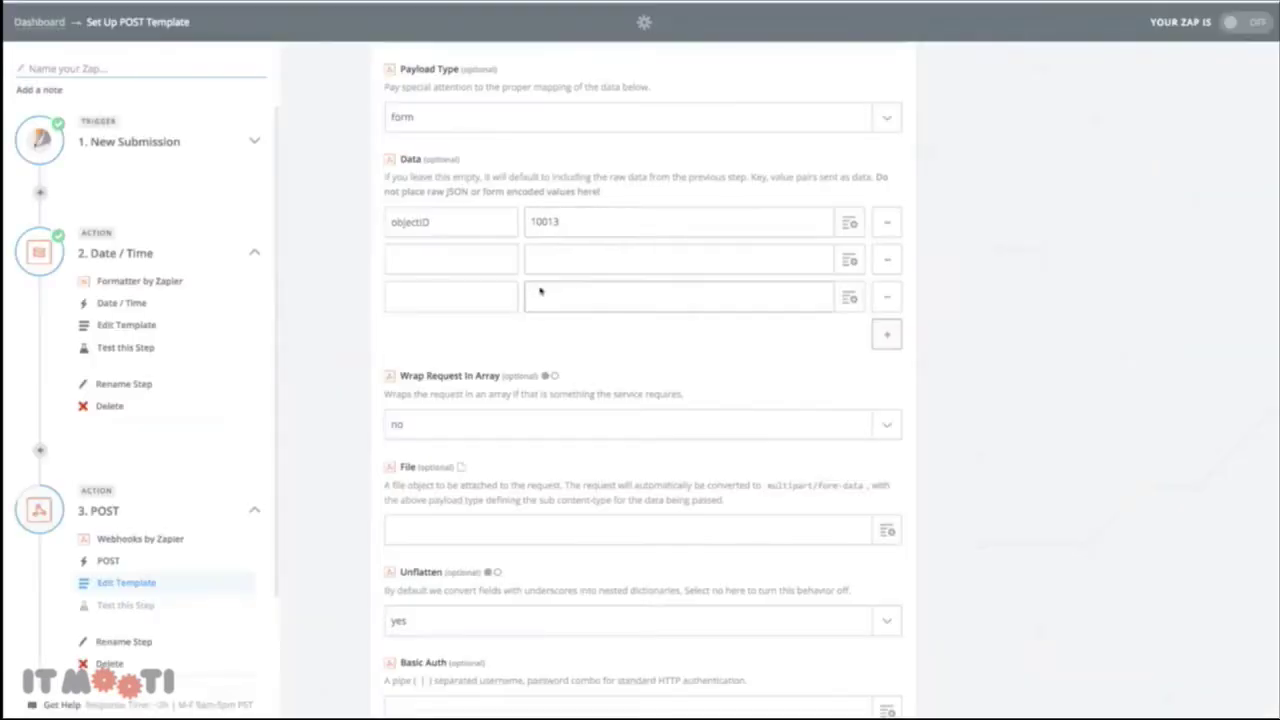
pyautogui.click(450, 259)
pyautogui.hotkey('ctrl', 'v')
pyautogui.click(605, 68)
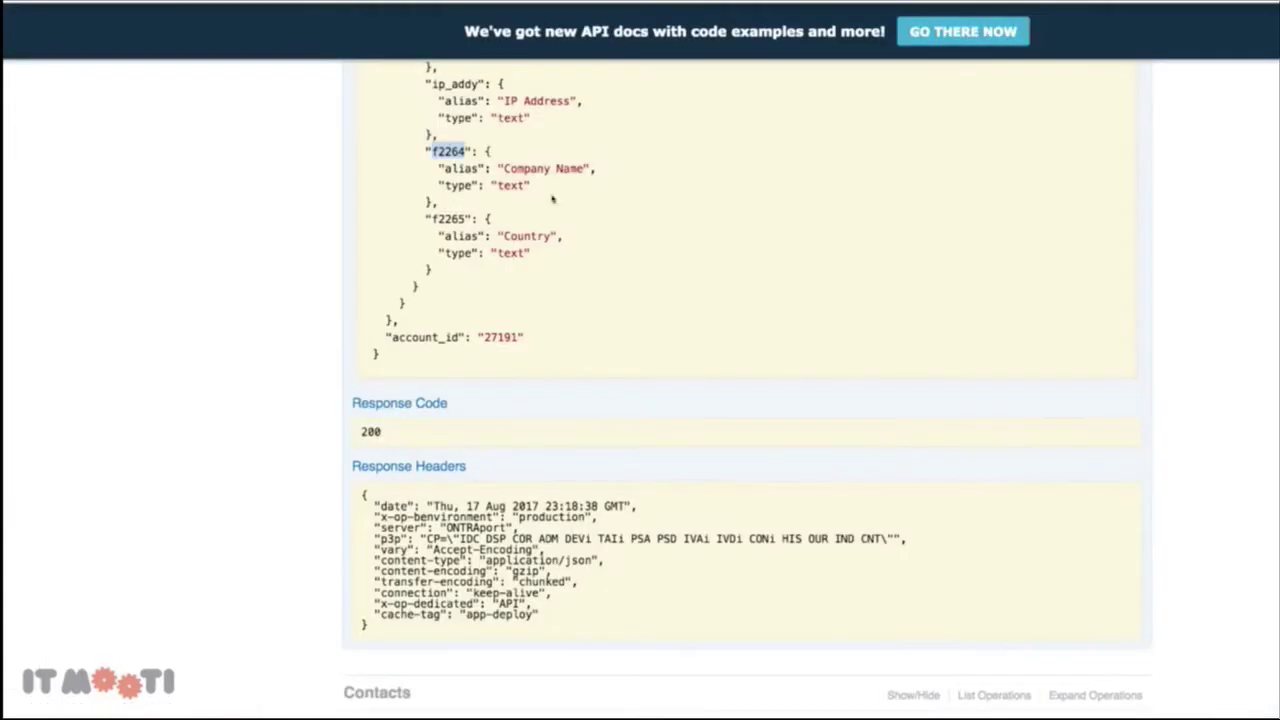
pyautogui.moveTo(433, 219); pyautogui.dragTo(467, 219)
pyautogui.hotkey('ctrl', 'c')
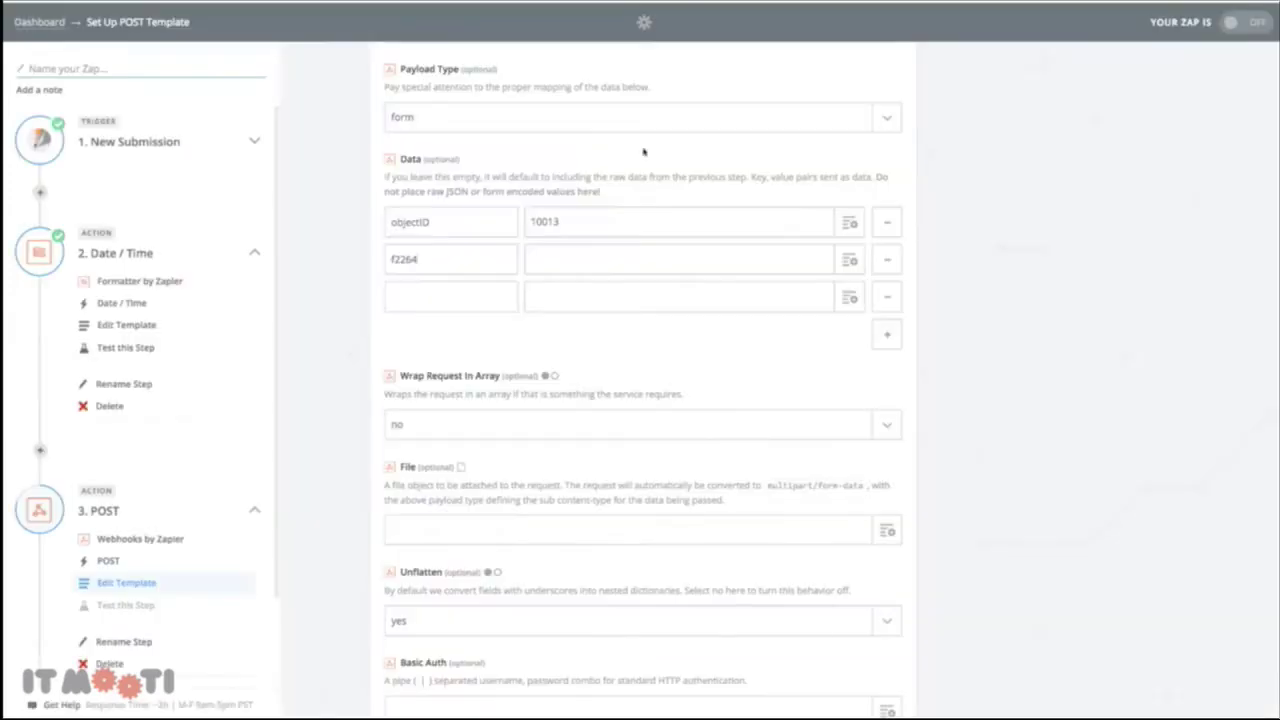
pyautogui.click(450, 296)
pyautogui.hotkey('ctrl', 'v')
pyautogui.click(500, 279)
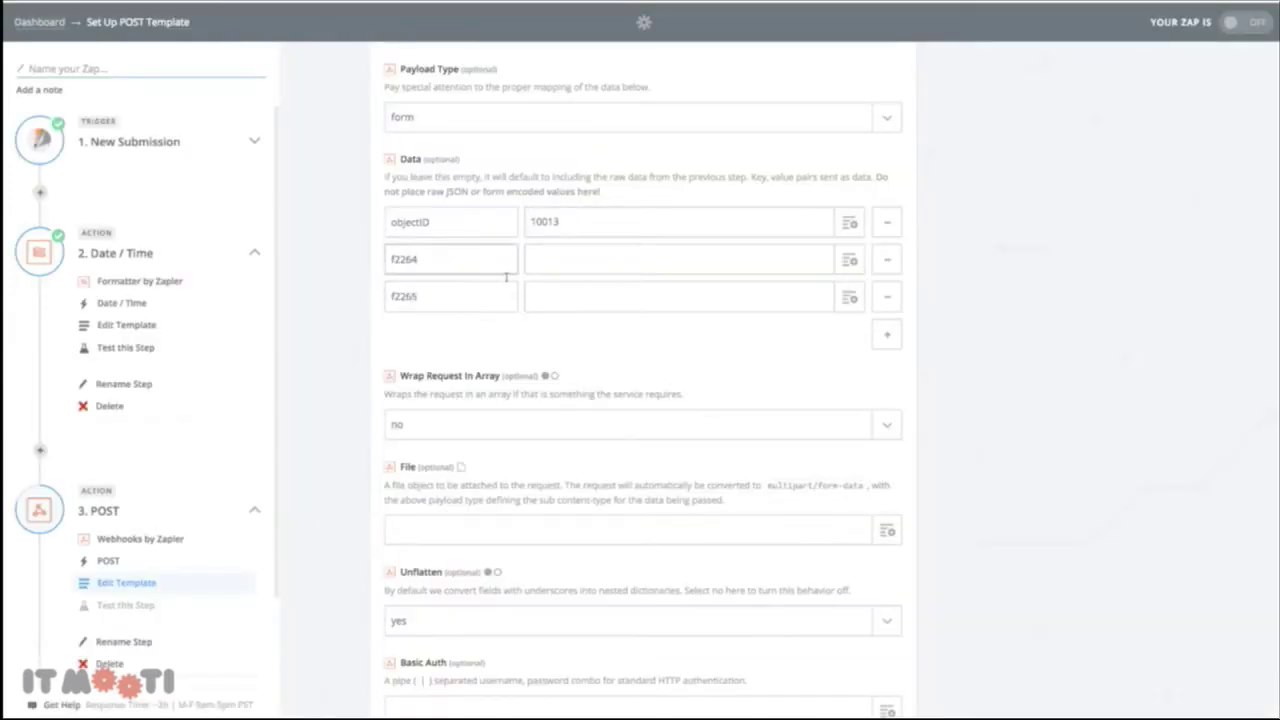
# Map f2264 to Step 1 Fields Company Name and f2265 to Step 1 Fields Country
pyautogui.click(850, 261)
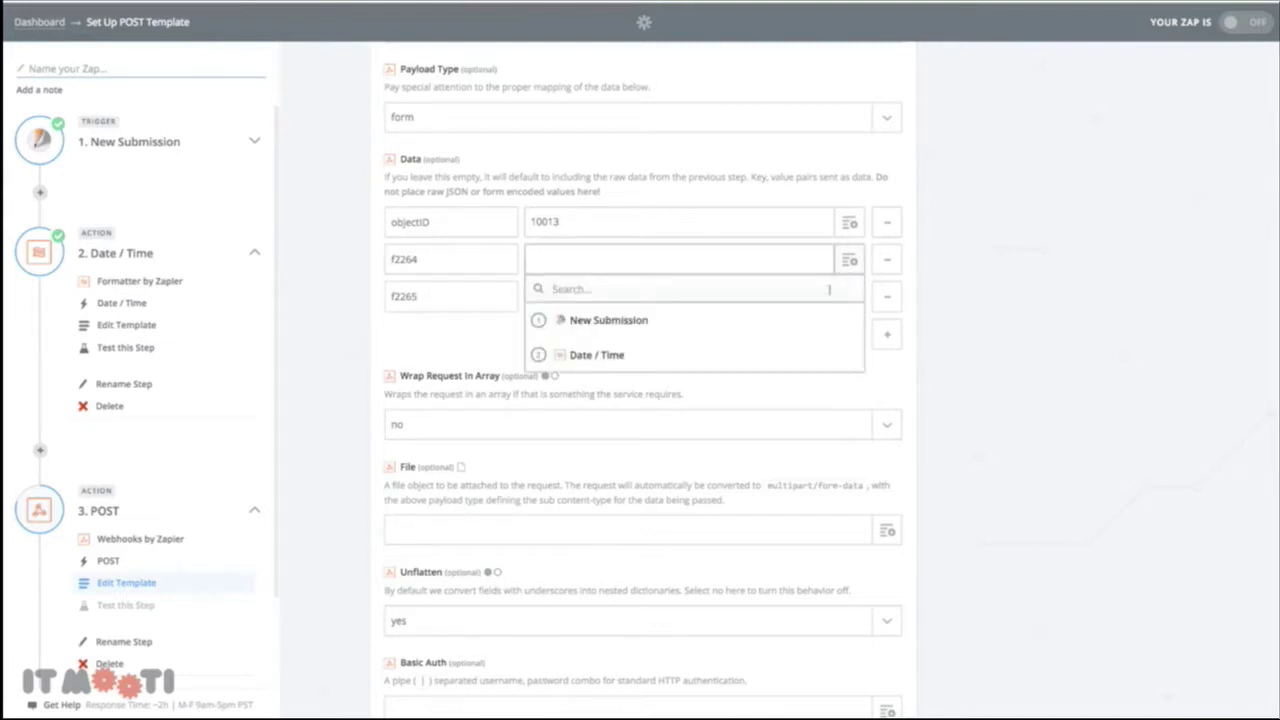
pyautogui.click(644, 326)
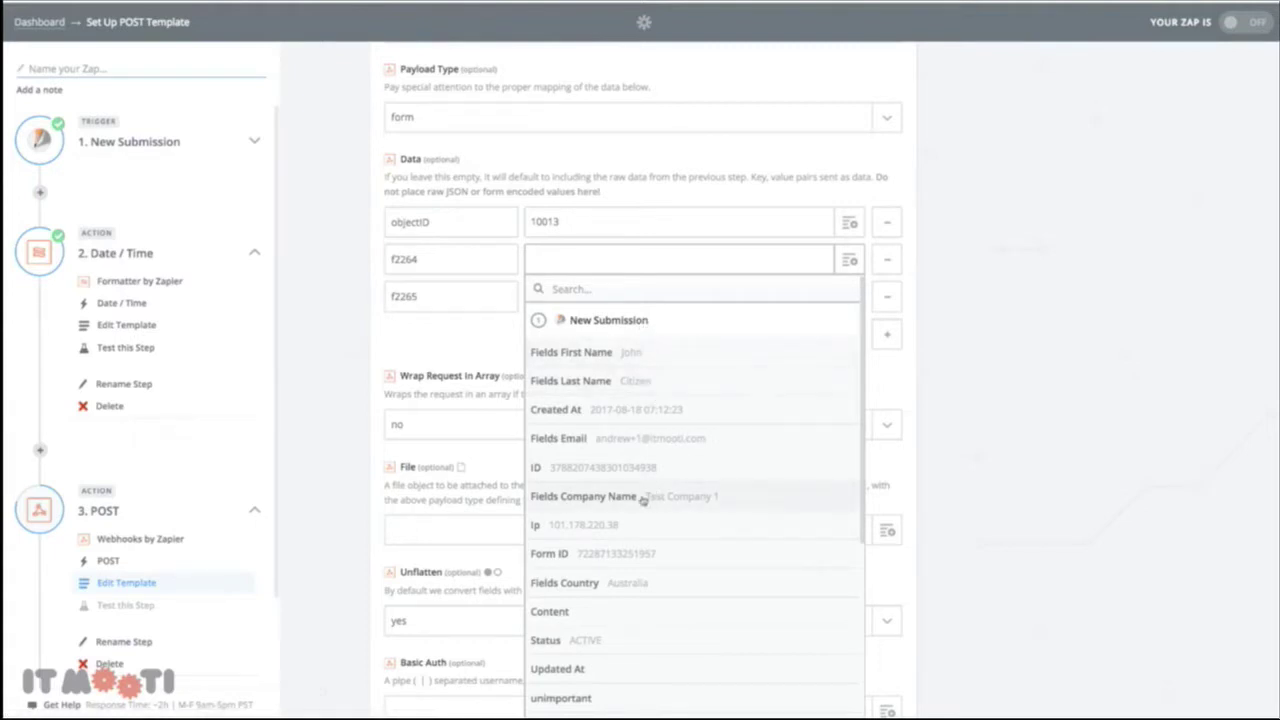
pyautogui.click(655, 498)
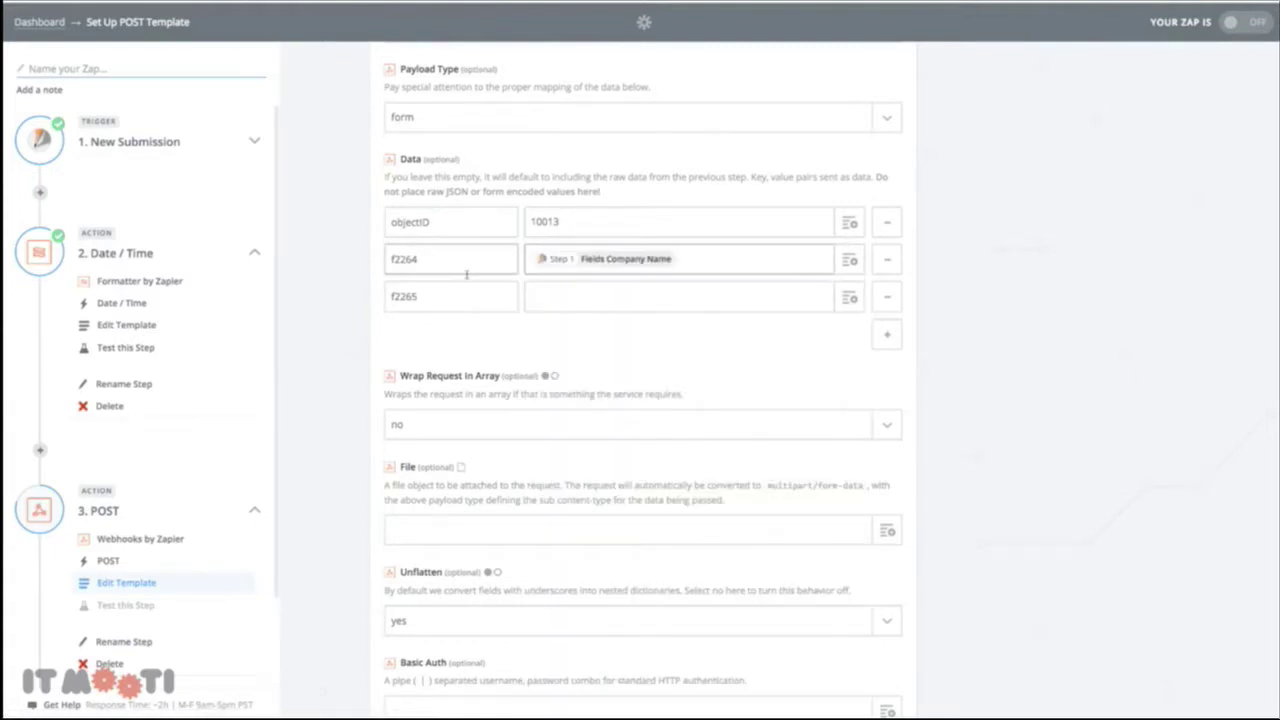
pyautogui.click(660, 309)
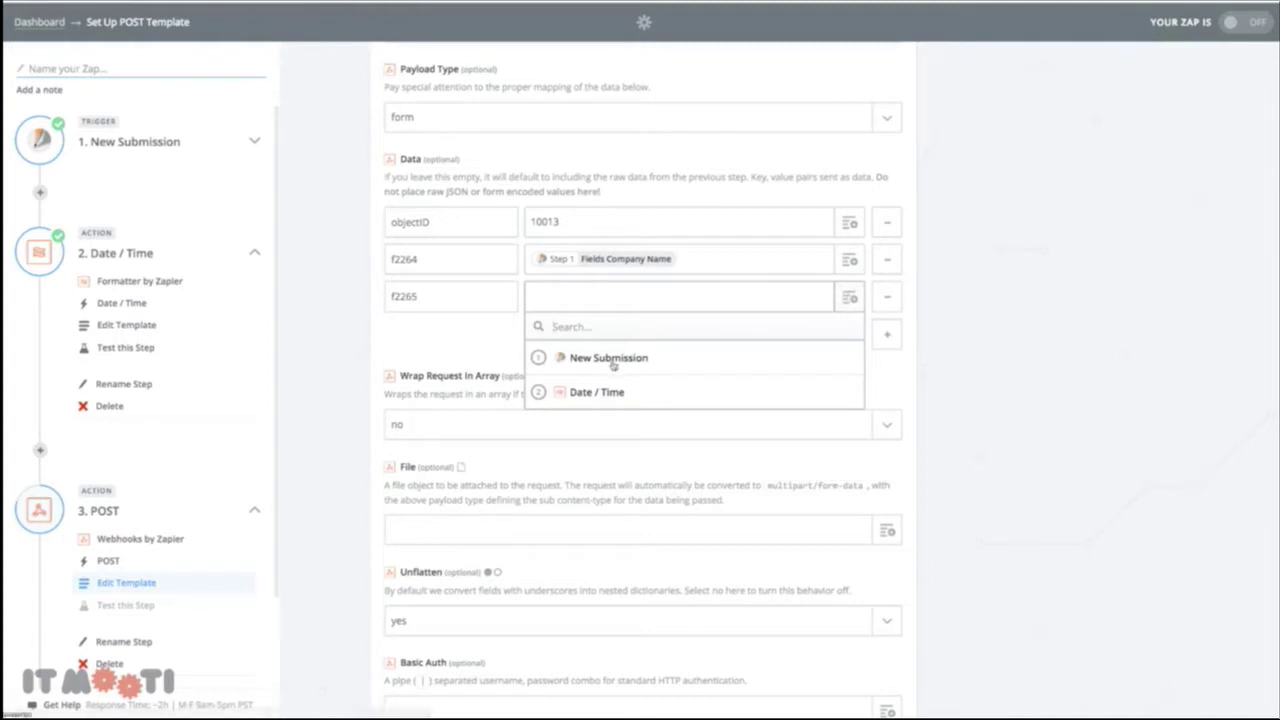
pyautogui.click(610, 360)
pyautogui.scroll(-3, 643, 466)
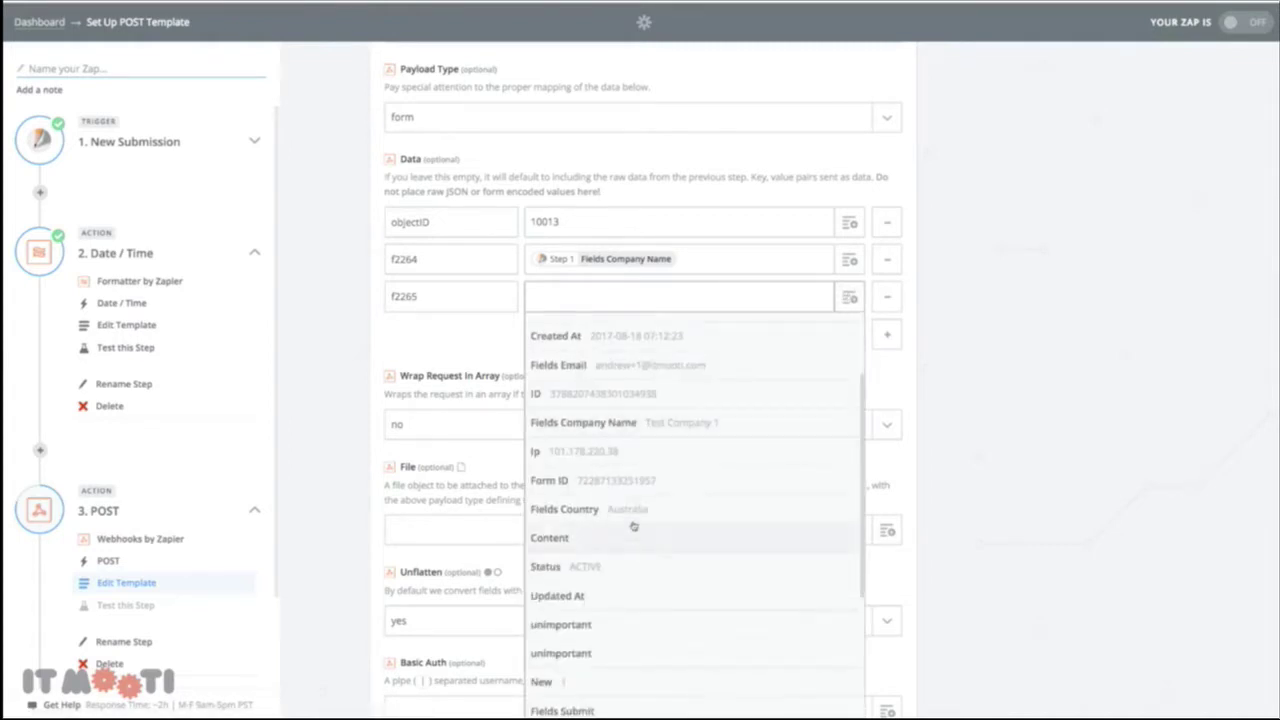
pyautogui.click(634, 512)
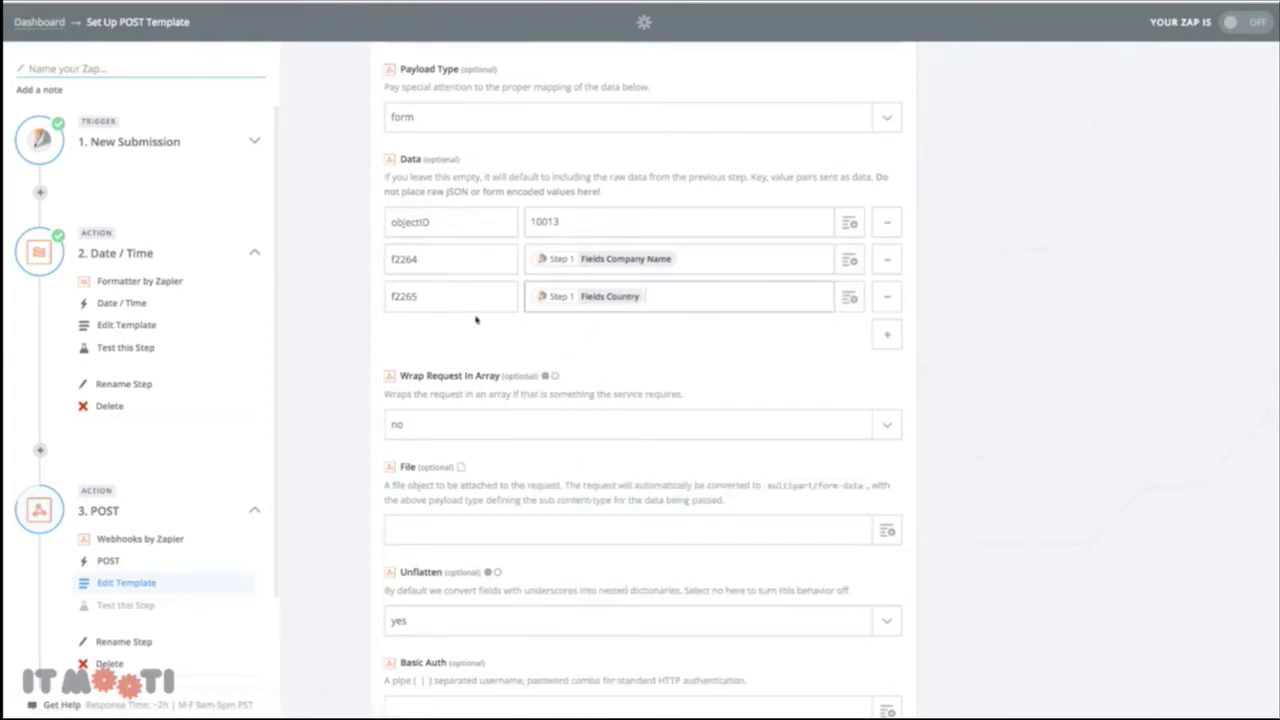
pyautogui.scroll(-3, 480, 320)
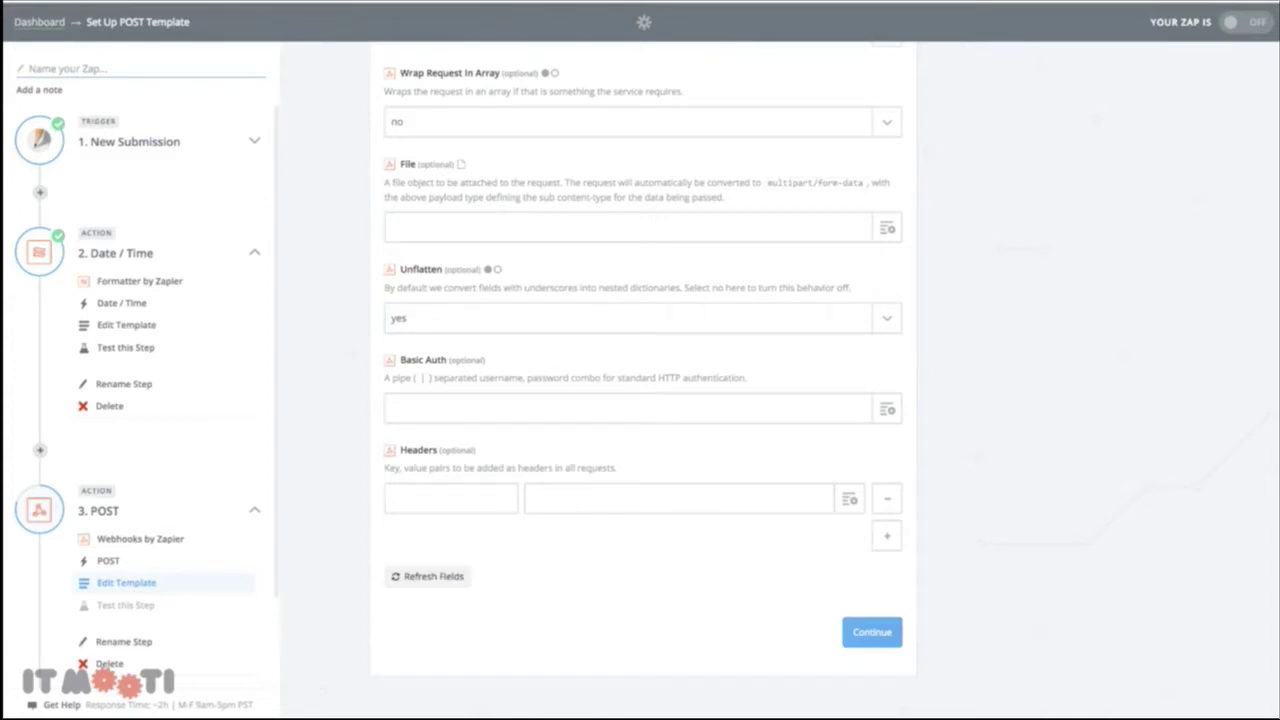
# Add two webhook headers named Api-Appid and Api-Key
pyautogui.click(456, 498)
pyautogui.write('Api-Appid')
pyautogui.click(887, 536)
pyautogui.scroll(-1, 760, 470)
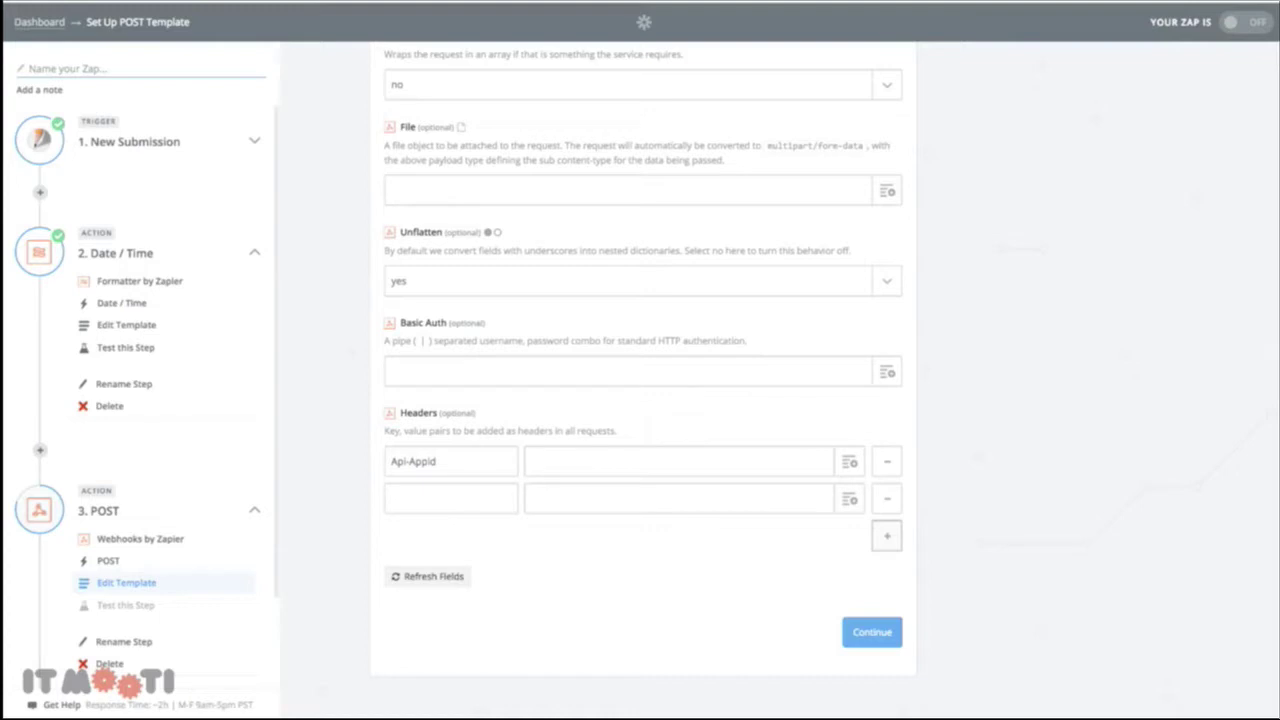
pyautogui.click(414, 505)
pyautogui.write('Api-Key')
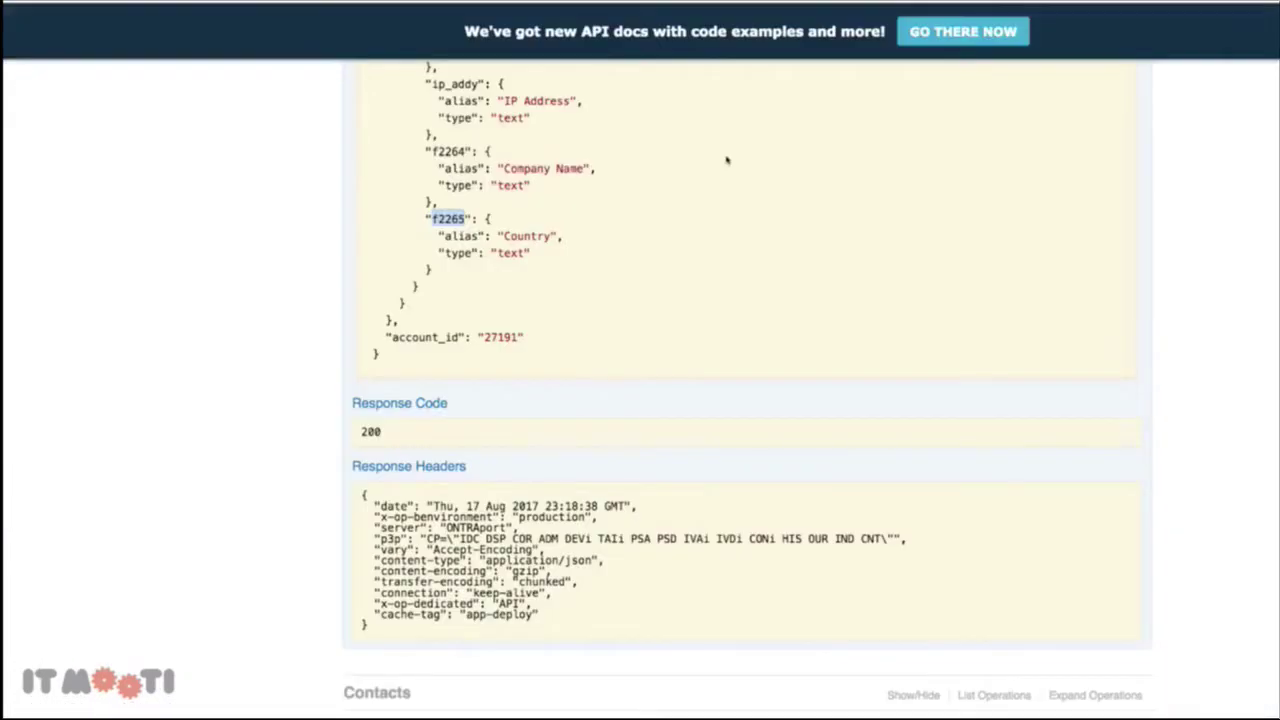
pyautogui.scroll(20, 909, 163)
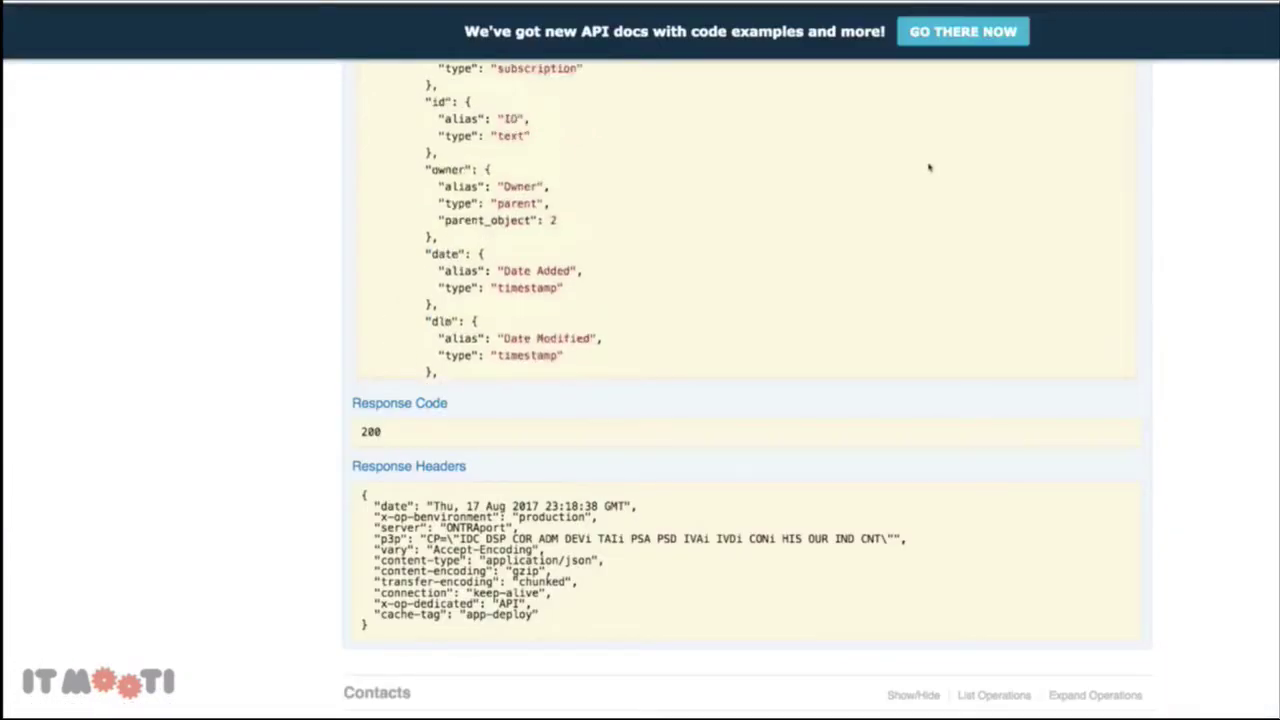
pyautogui.scroll(-2, 1177, 192)
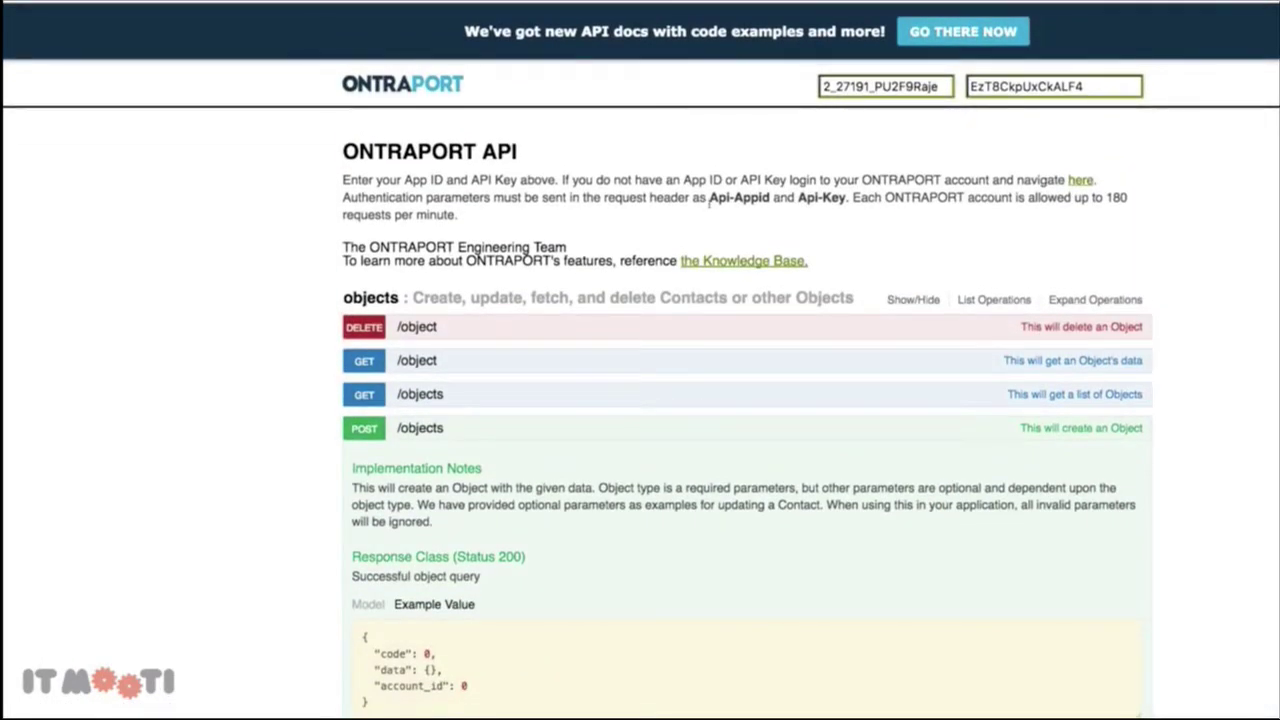
# Fill Api-Appid and Api-Key with the account's App ID and API key from the docs, then continue
pyautogui.moveTo(709, 198); pyautogui.dragTo(769, 200)
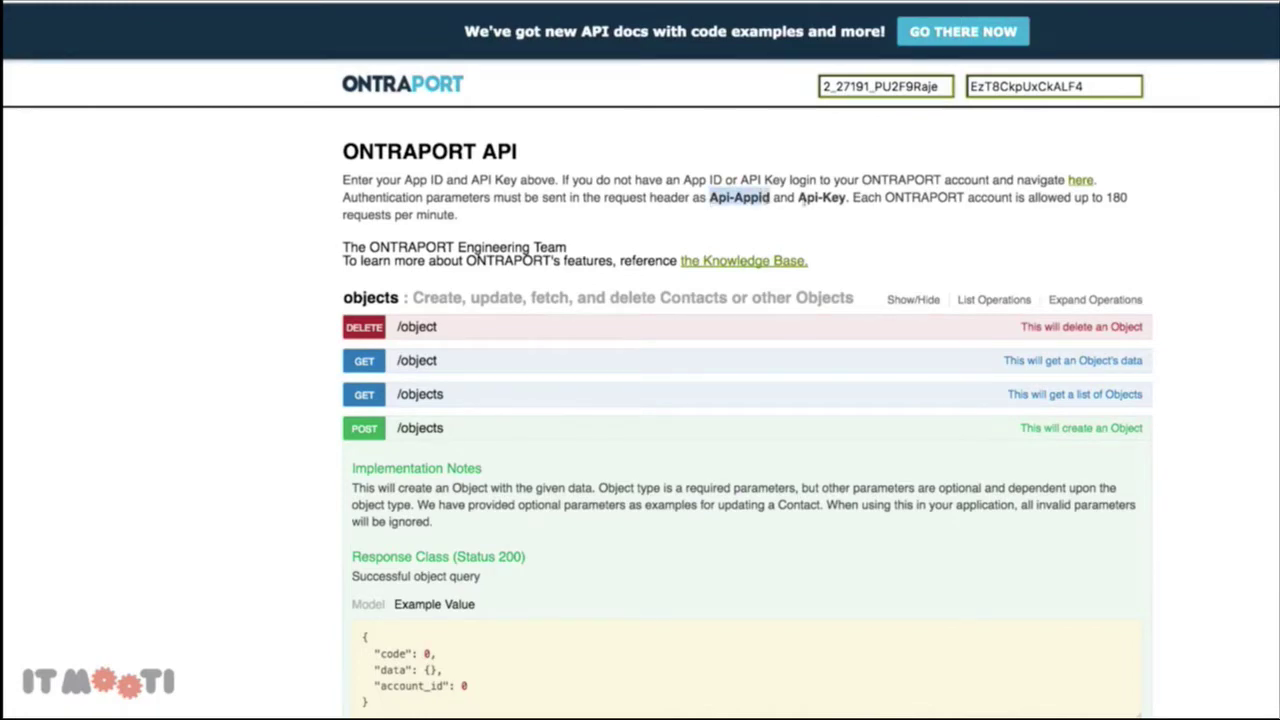
pyautogui.moveTo(846, 199); pyautogui.dragTo(798, 199)
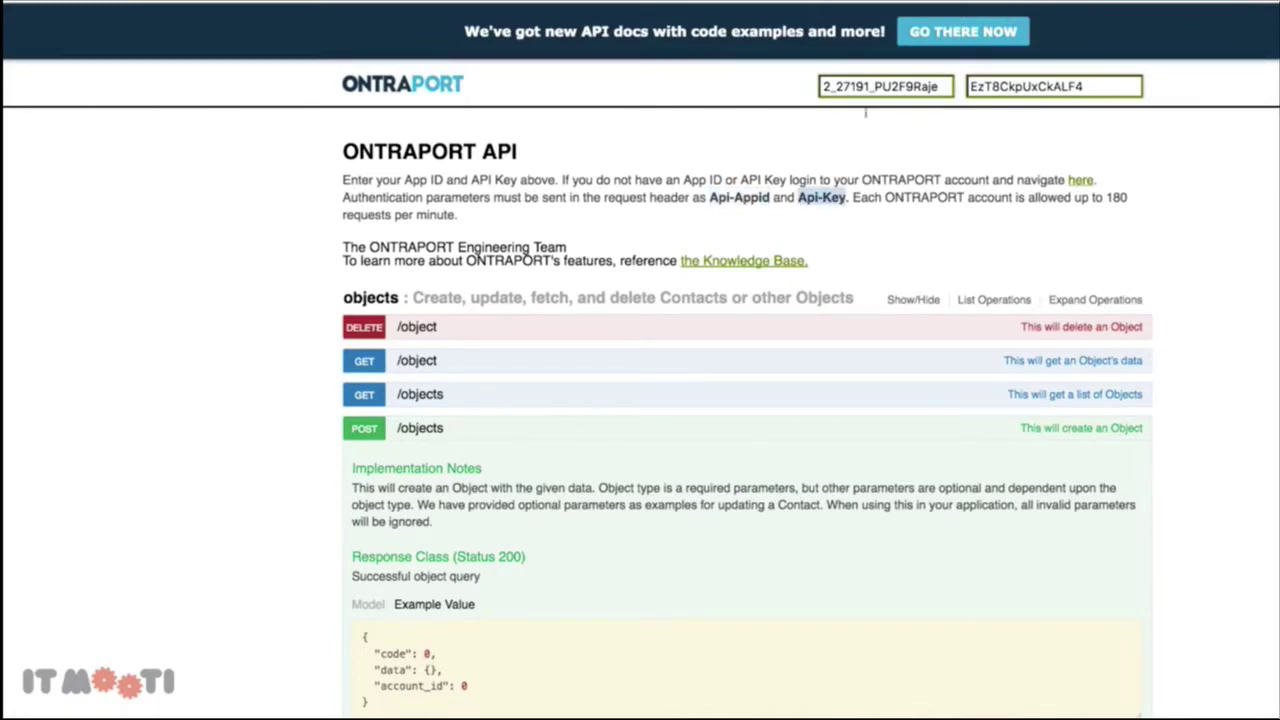
pyautogui.doubleClick(871, 88)
pyautogui.press('super+c')
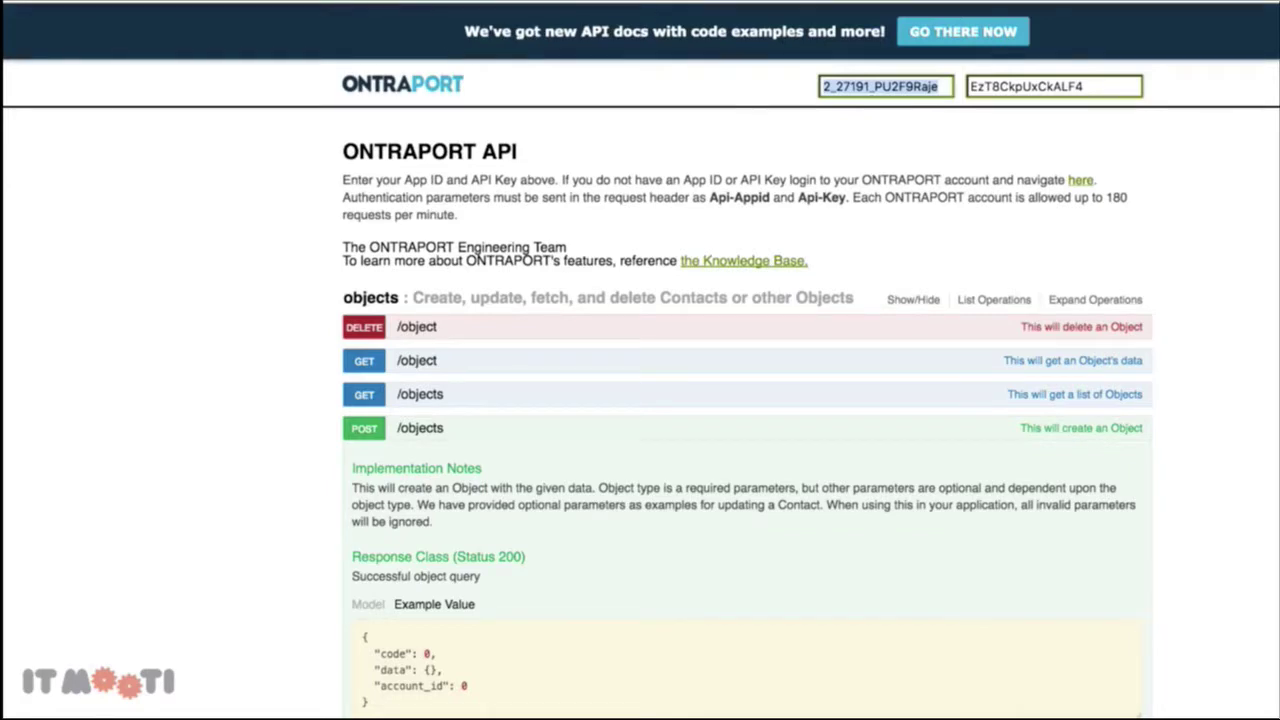
pyautogui.click(800, 2)
pyautogui.click(686, 470)
pyautogui.press('super+v')
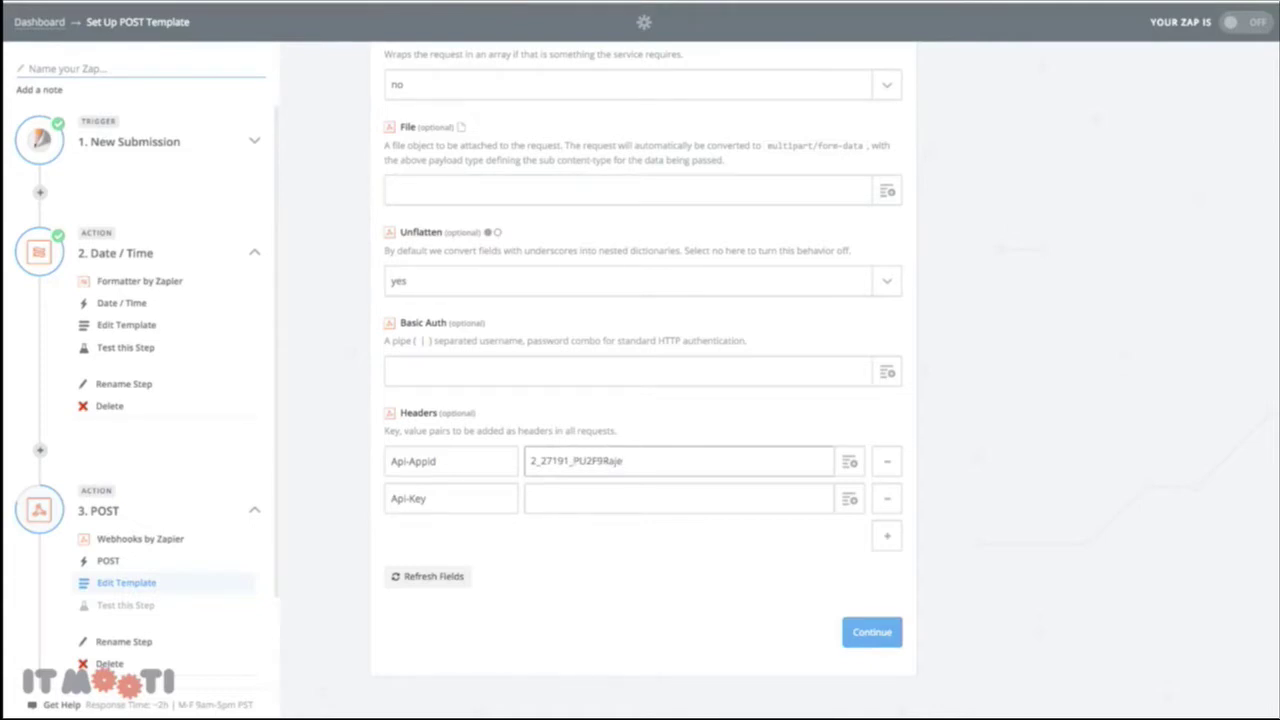
pyautogui.click(930, 2)
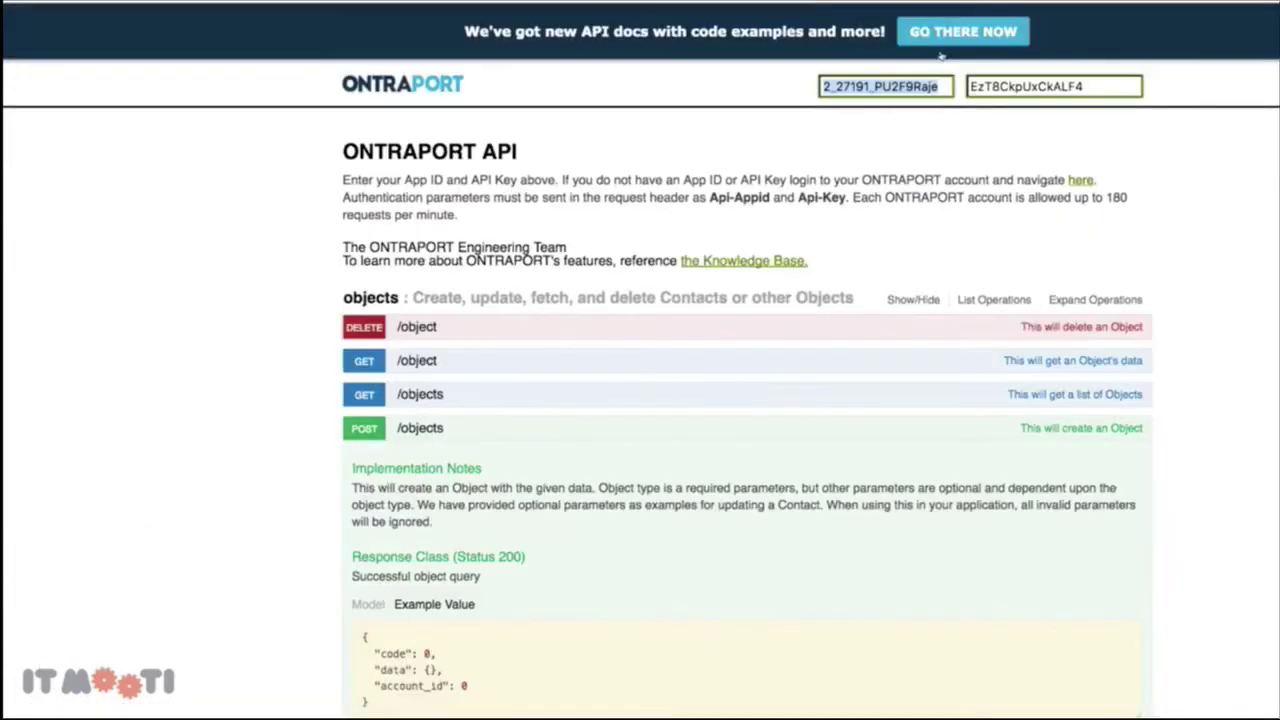
pyautogui.doubleClick(1050, 91)
pyautogui.click(800, 2)
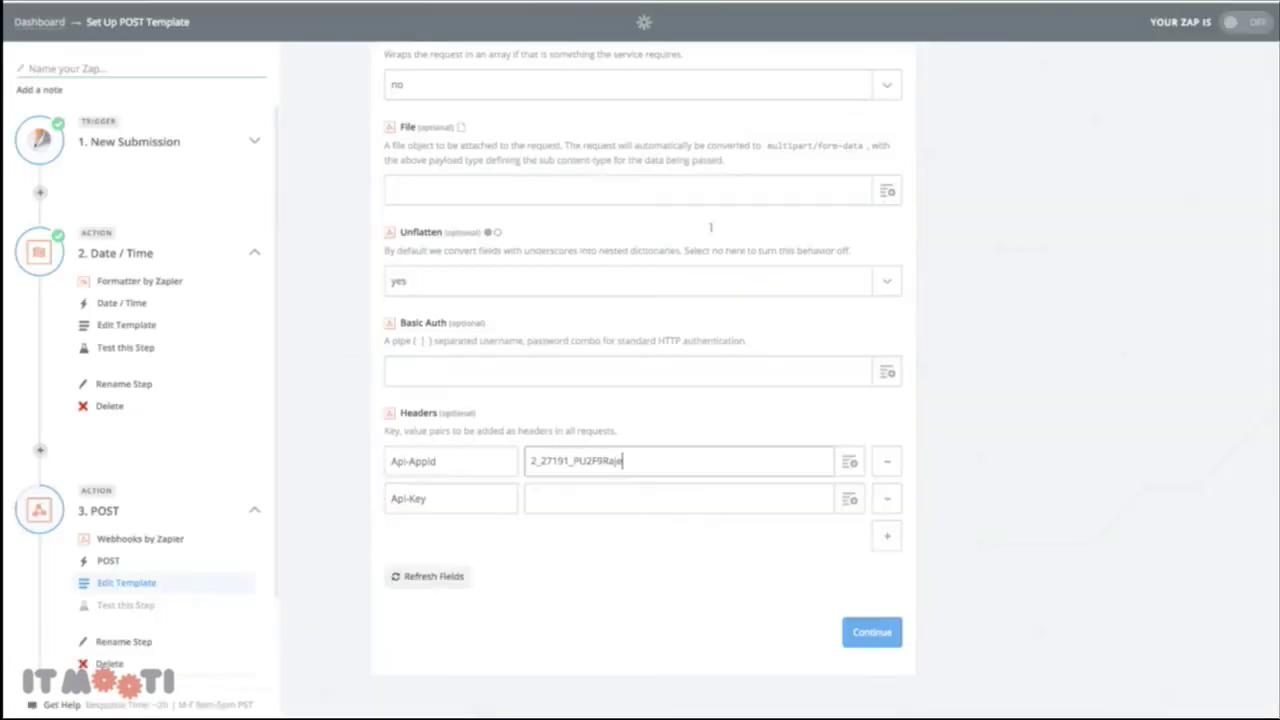
pyautogui.click(623, 490)
pyautogui.hotkey('ctrl', 'v')
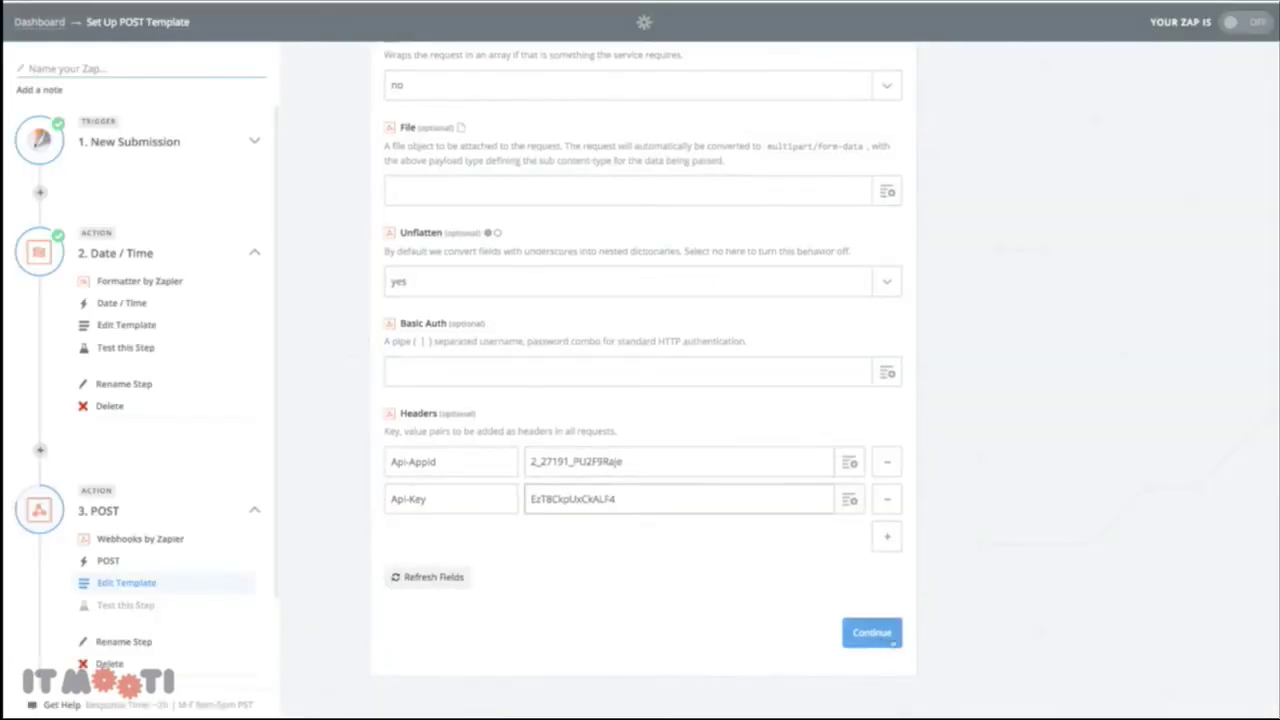
pyautogui.click(871, 632)
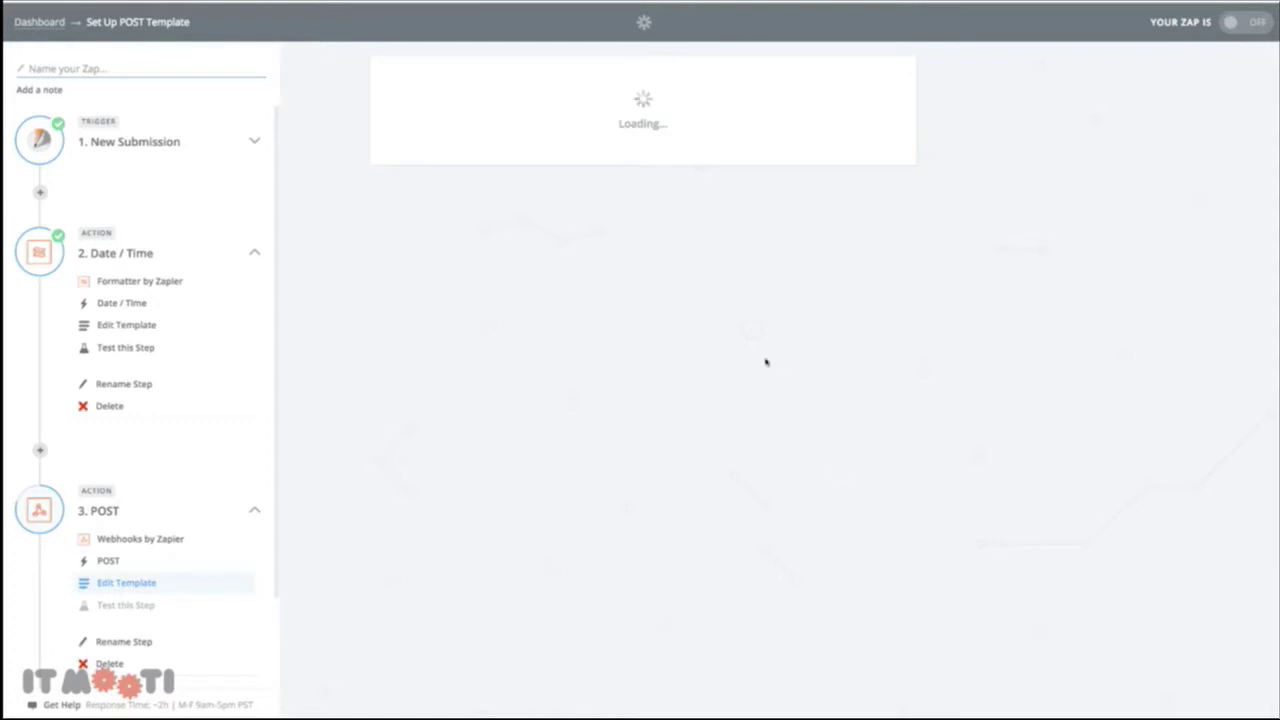
# Send the test POST that creates Test Company 1 in Australia in Ontraport
pyautogui.scroll(-3, 758, 365)
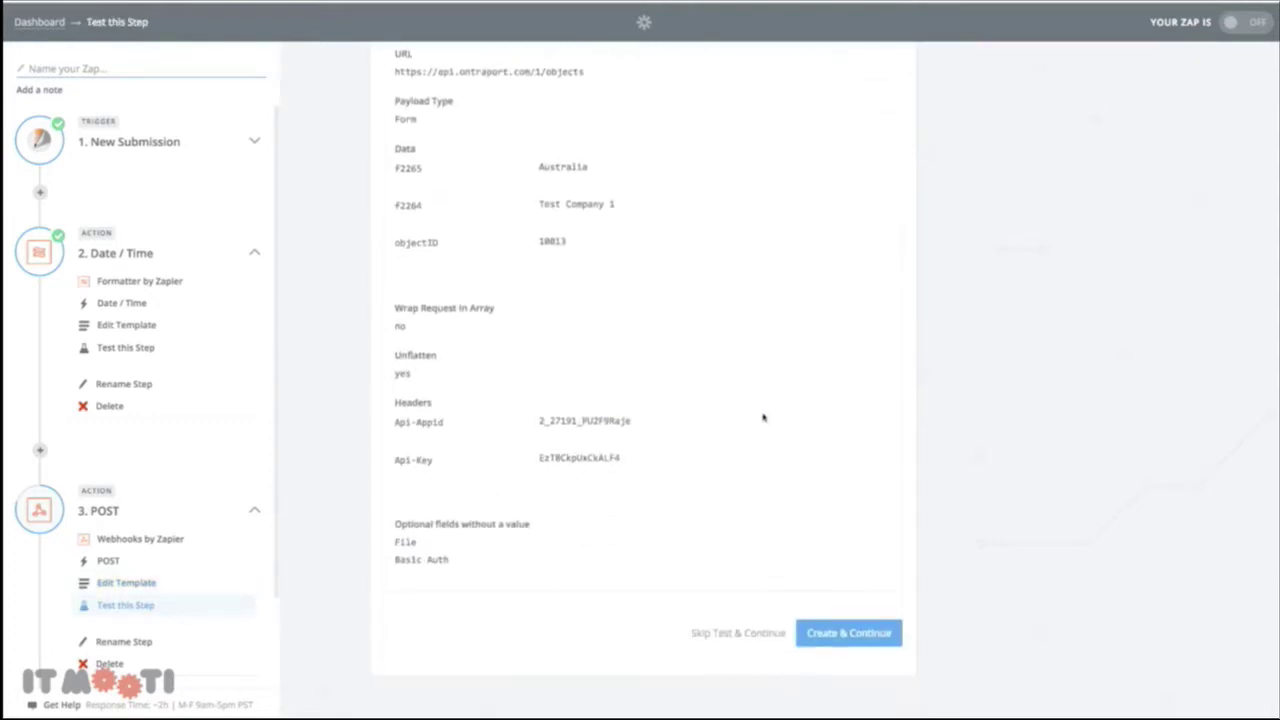
pyautogui.click(853, 630)
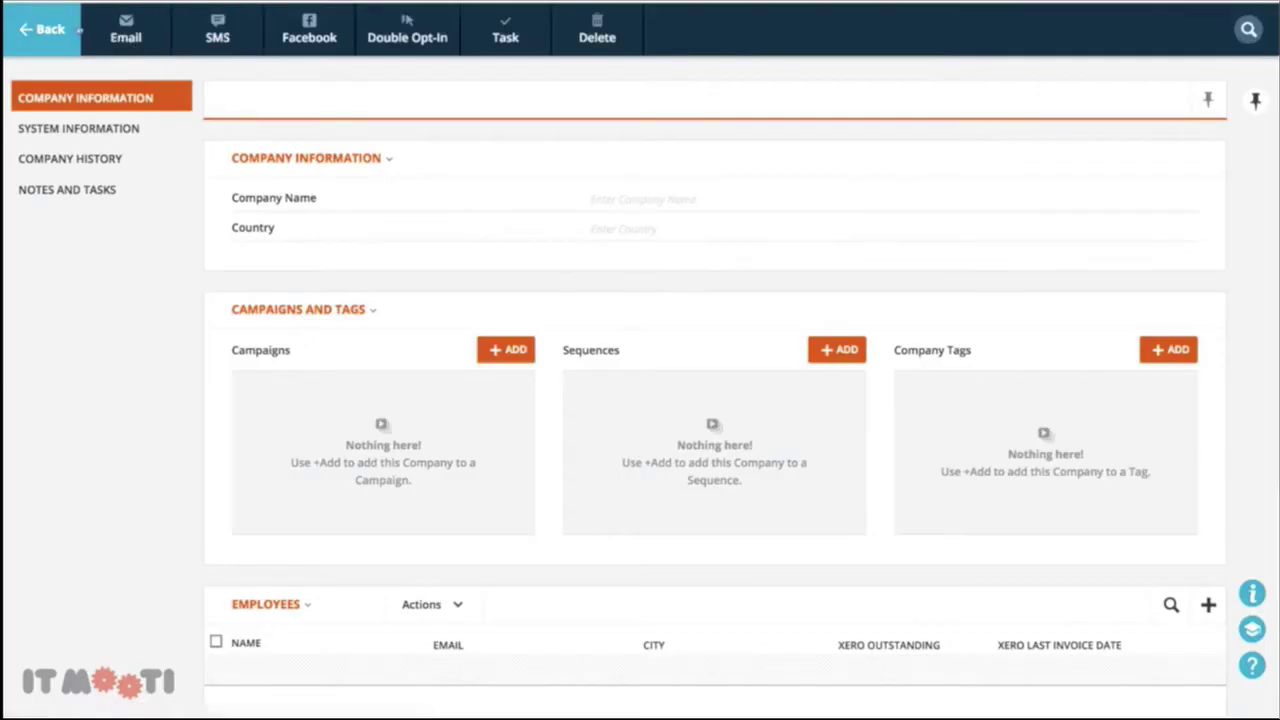
pyautogui.click(50, 30)
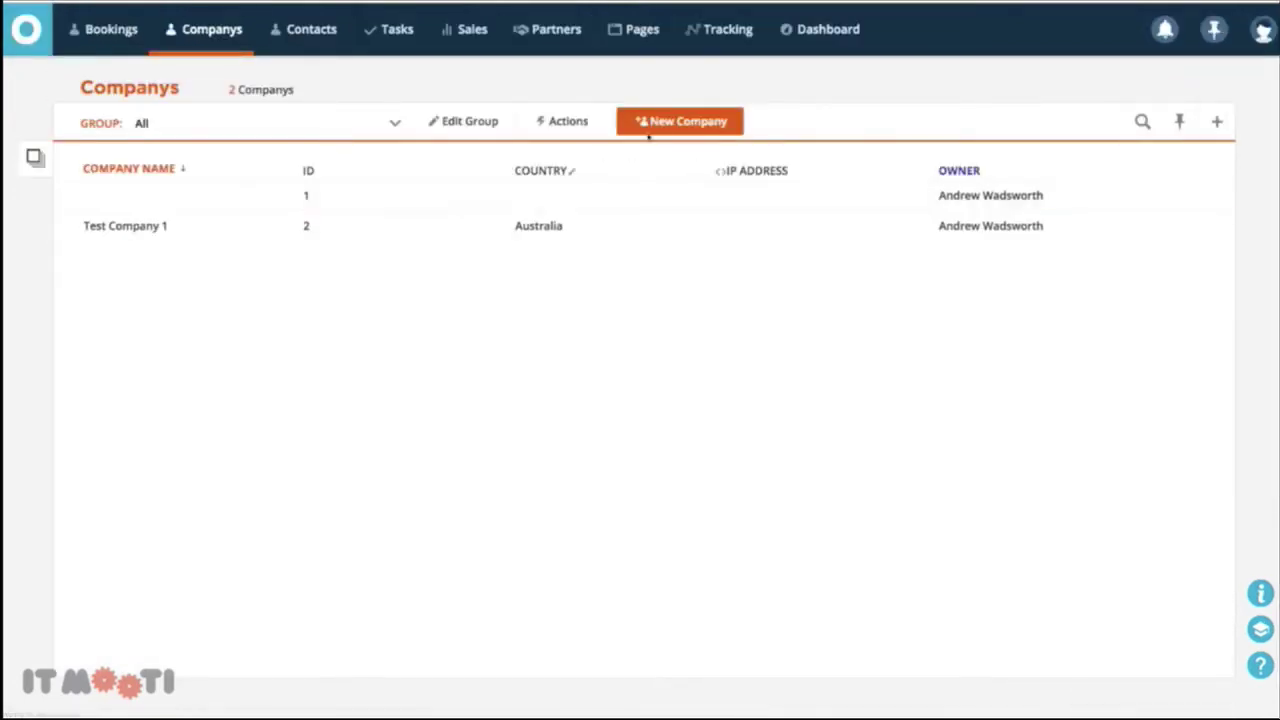
pyautogui.click(135, 228)
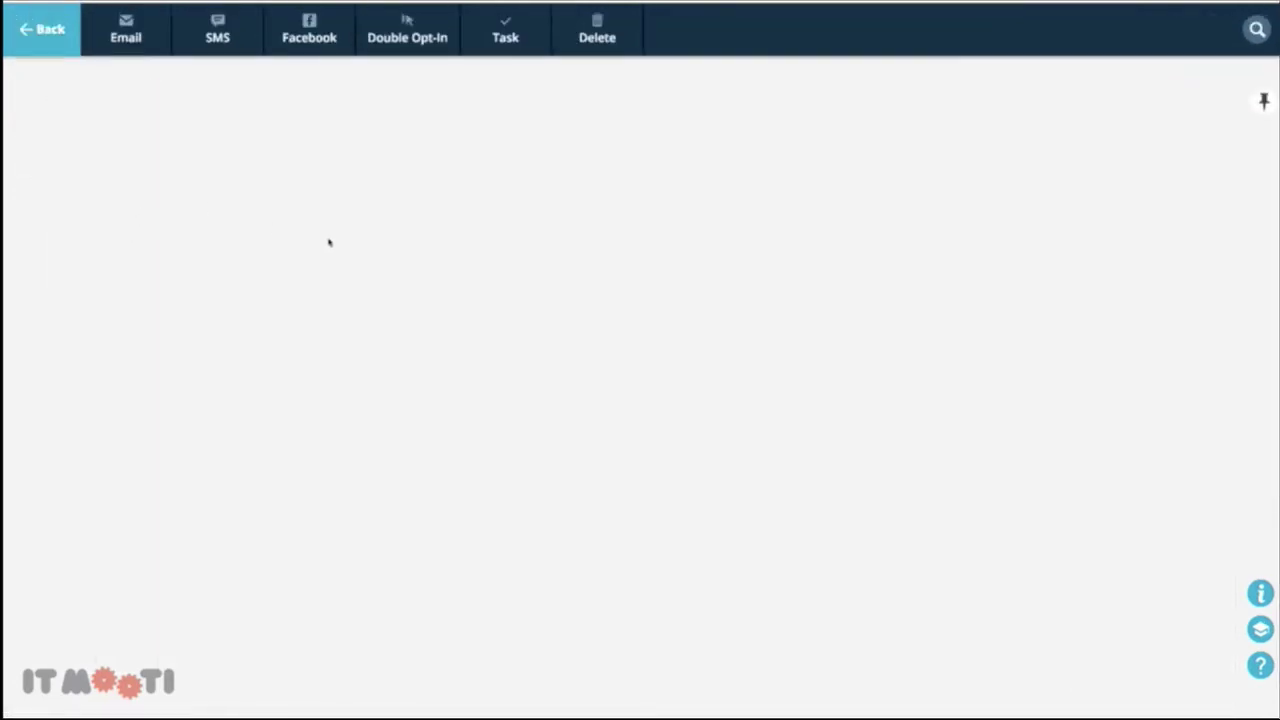
pyautogui.scroll(-3, 325, 300)
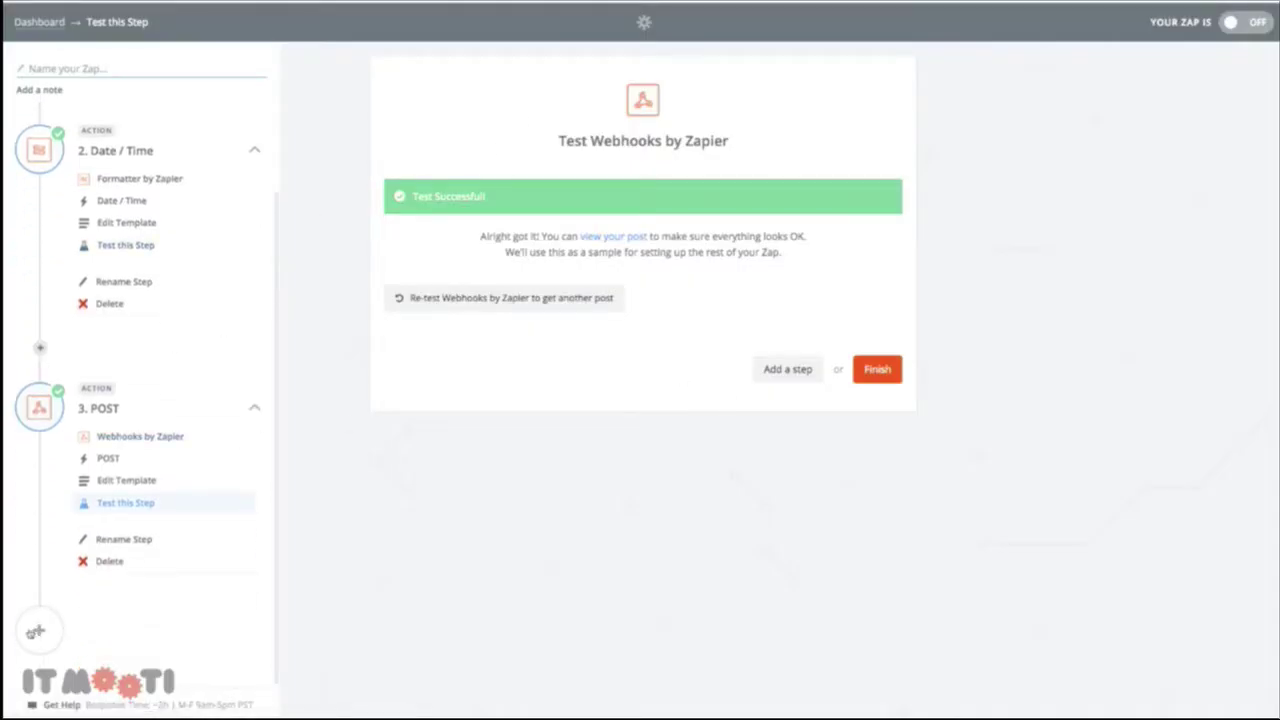
# Add an Ontraport Create or Update Contact step using the ITM Sandbox account
pyautogui.click(38, 631)
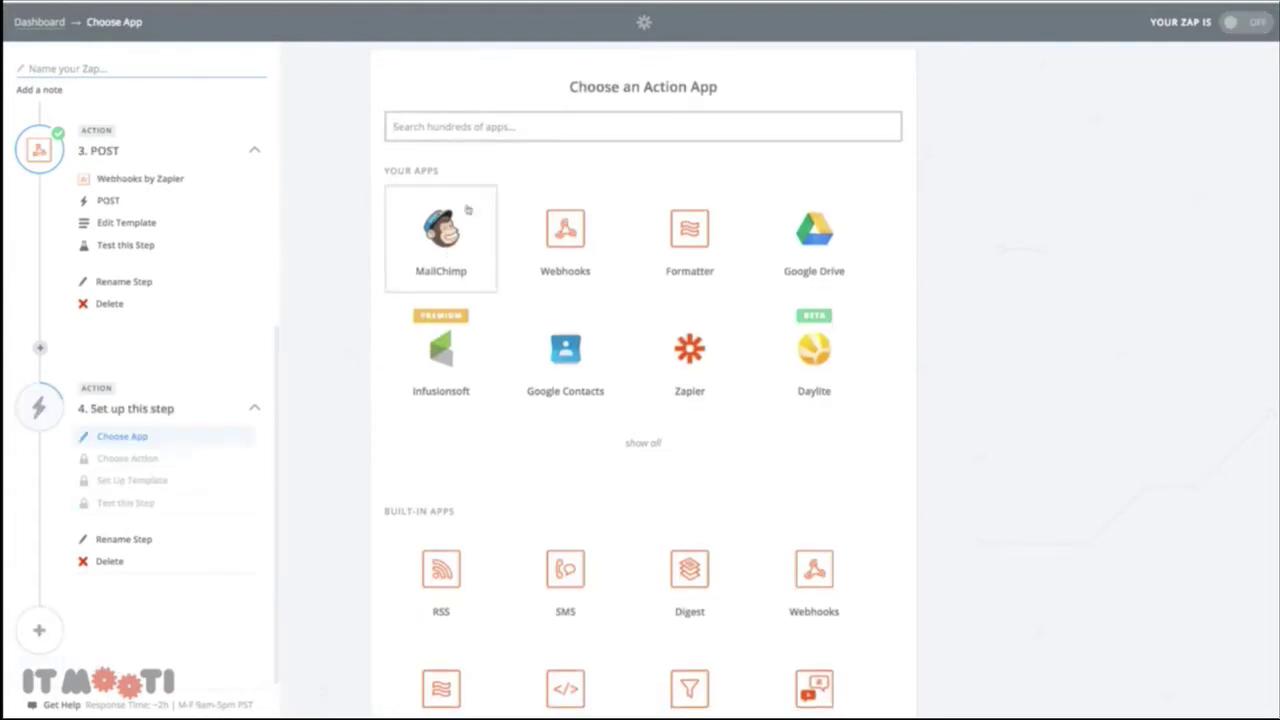
pyautogui.write('ontr')
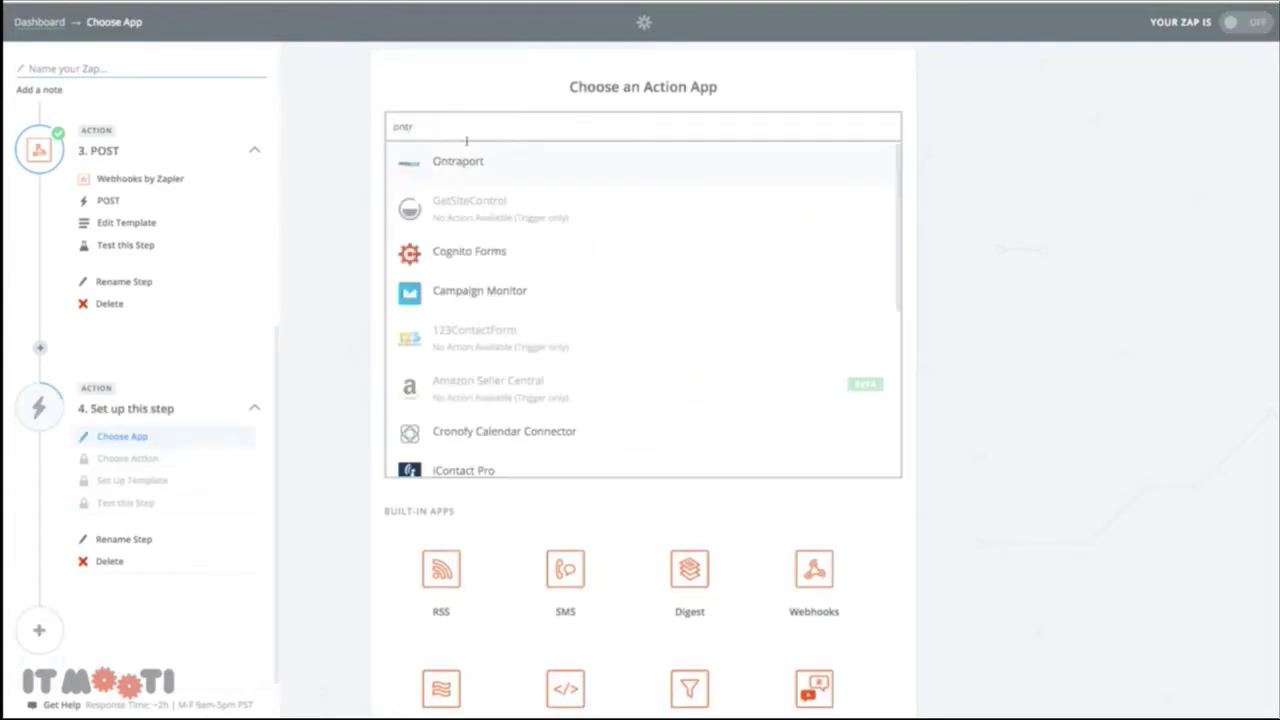
pyautogui.click(455, 173)
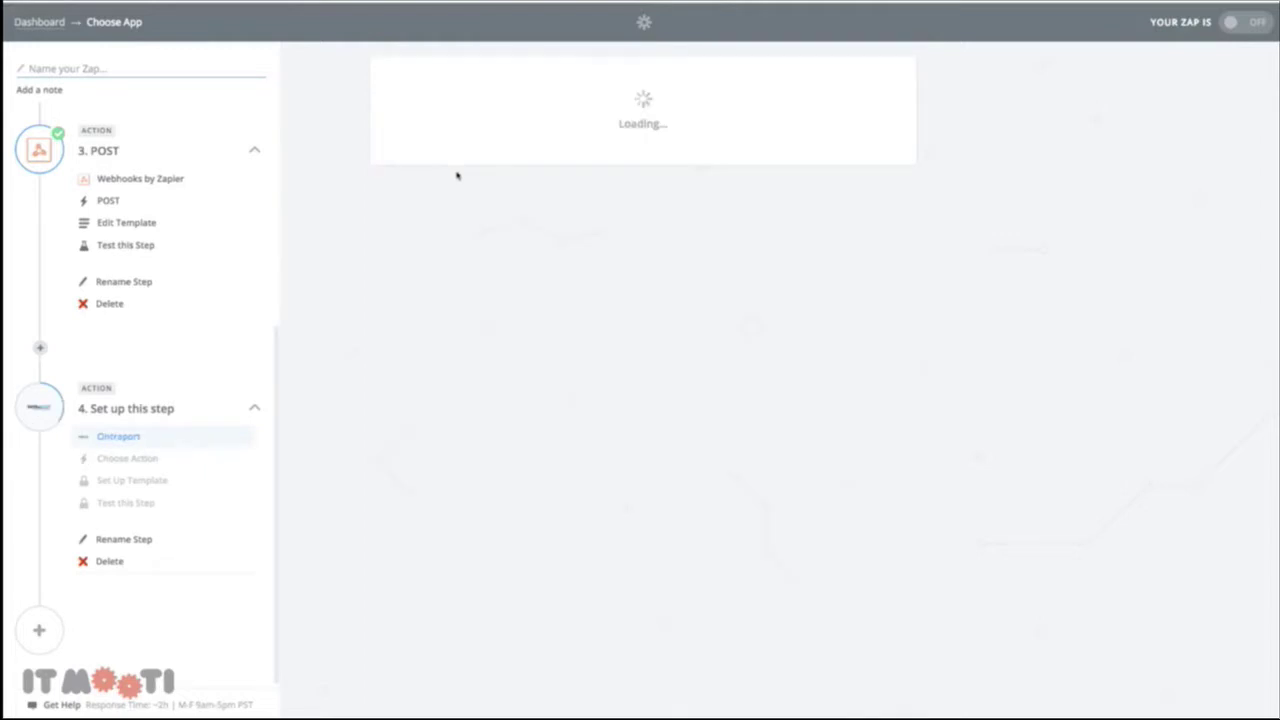
pyautogui.click(830, 313)
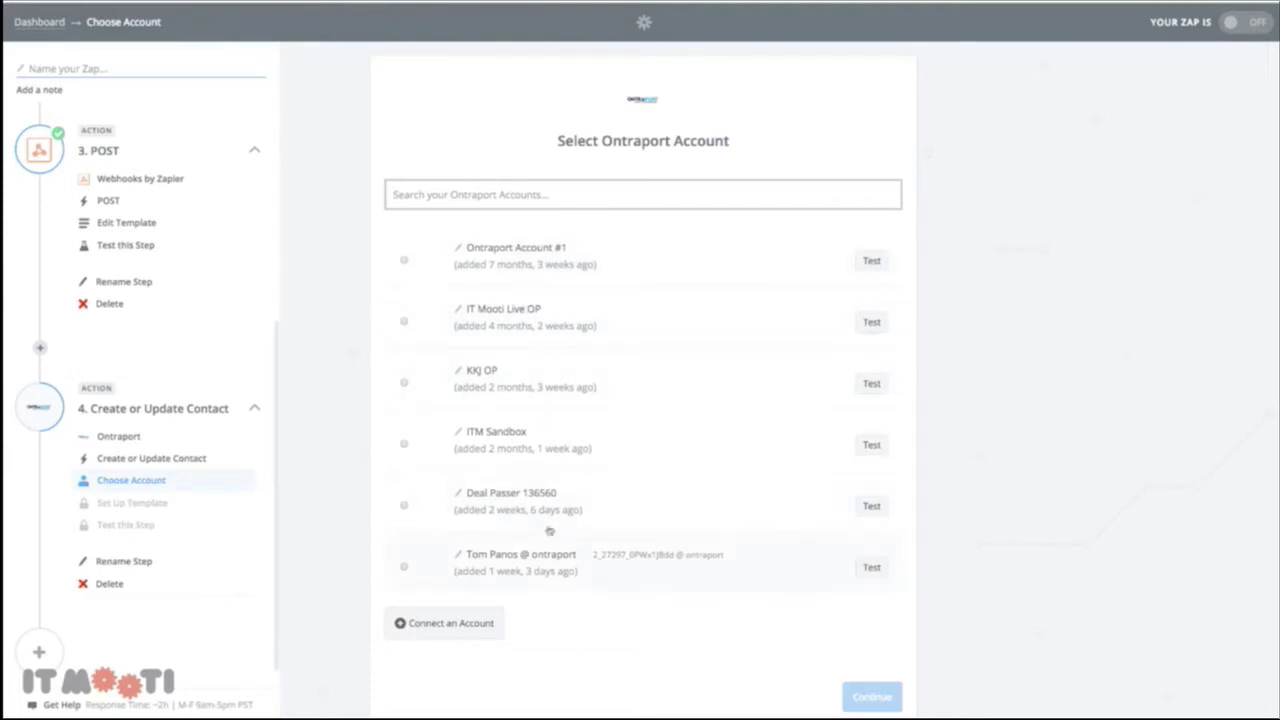
pyautogui.click(532, 446)
pyautogui.click(876, 704)
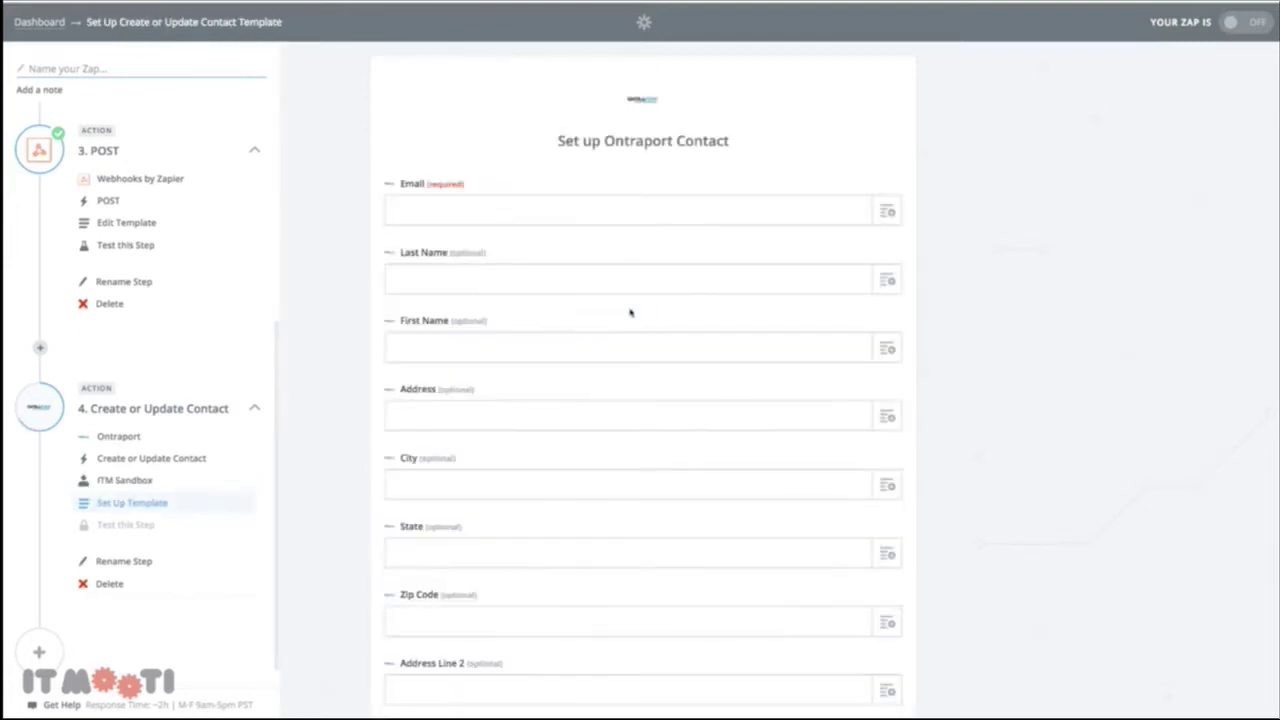
# Map Email, Last Name and First Name to the matching Step 1 submission fields
pyautogui.click(887, 213)
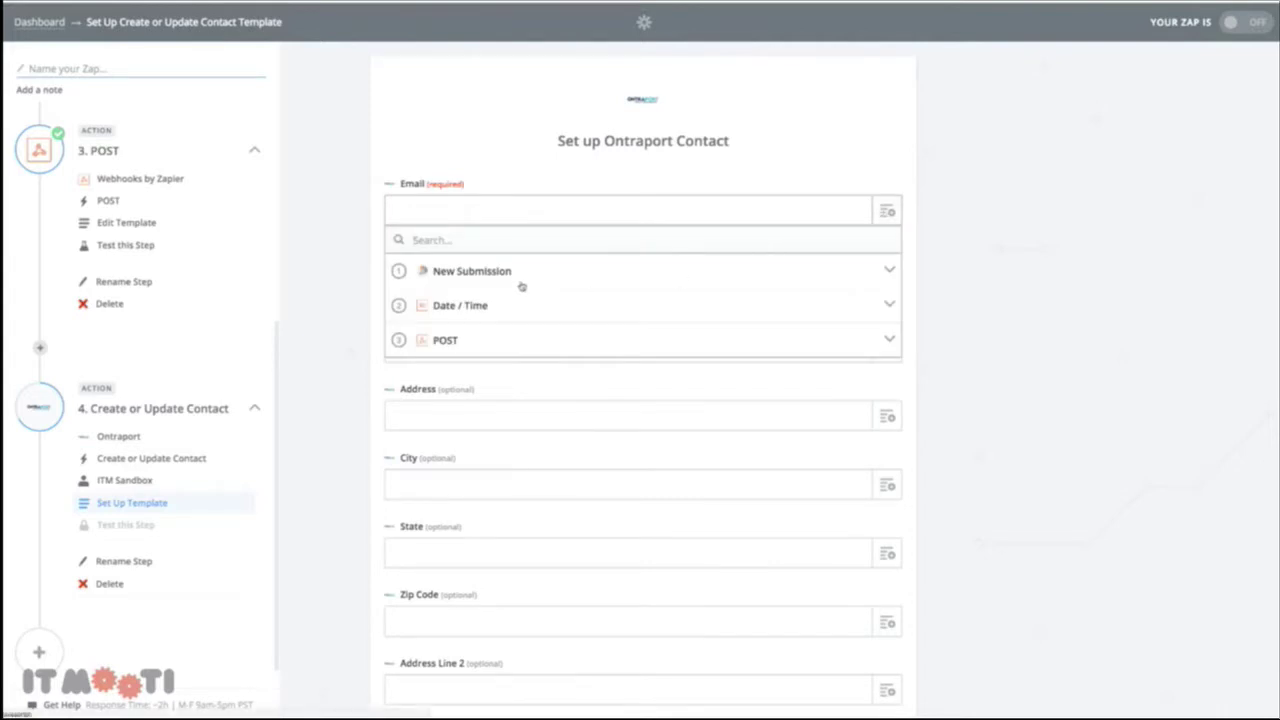
pyautogui.click(465, 273)
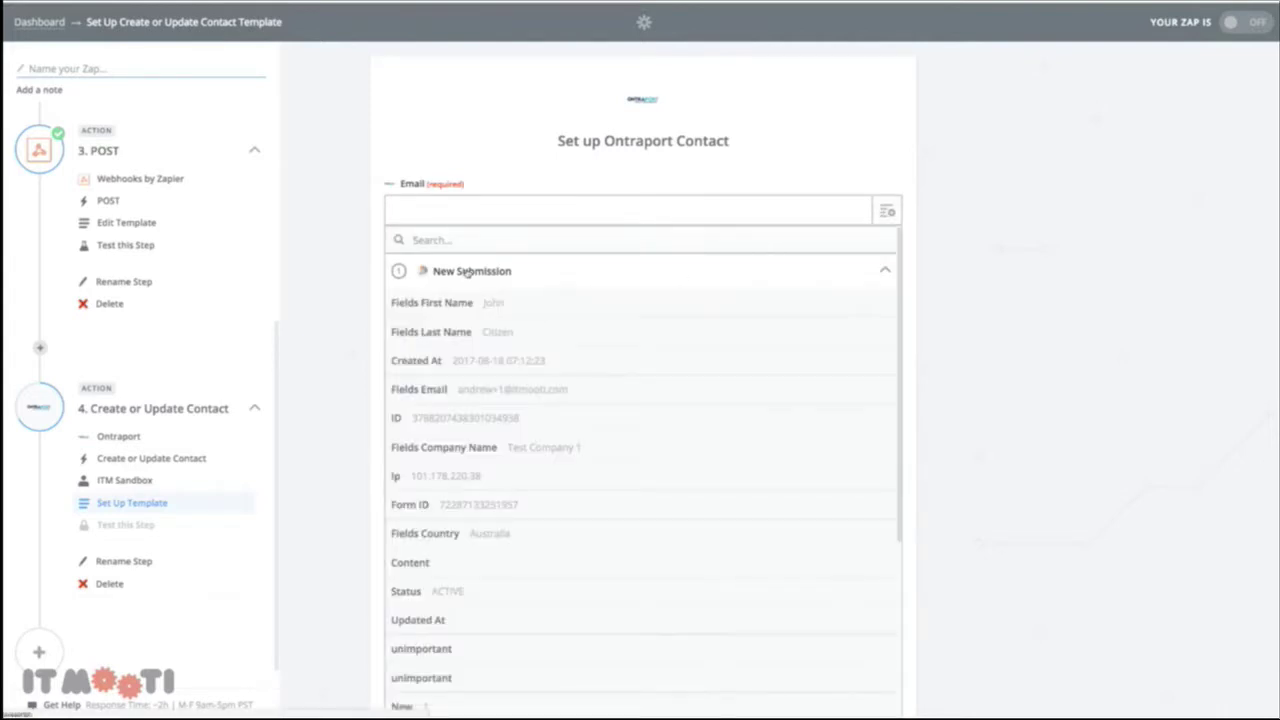
pyautogui.click(467, 272)
pyautogui.click(469, 272)
pyautogui.click(489, 389)
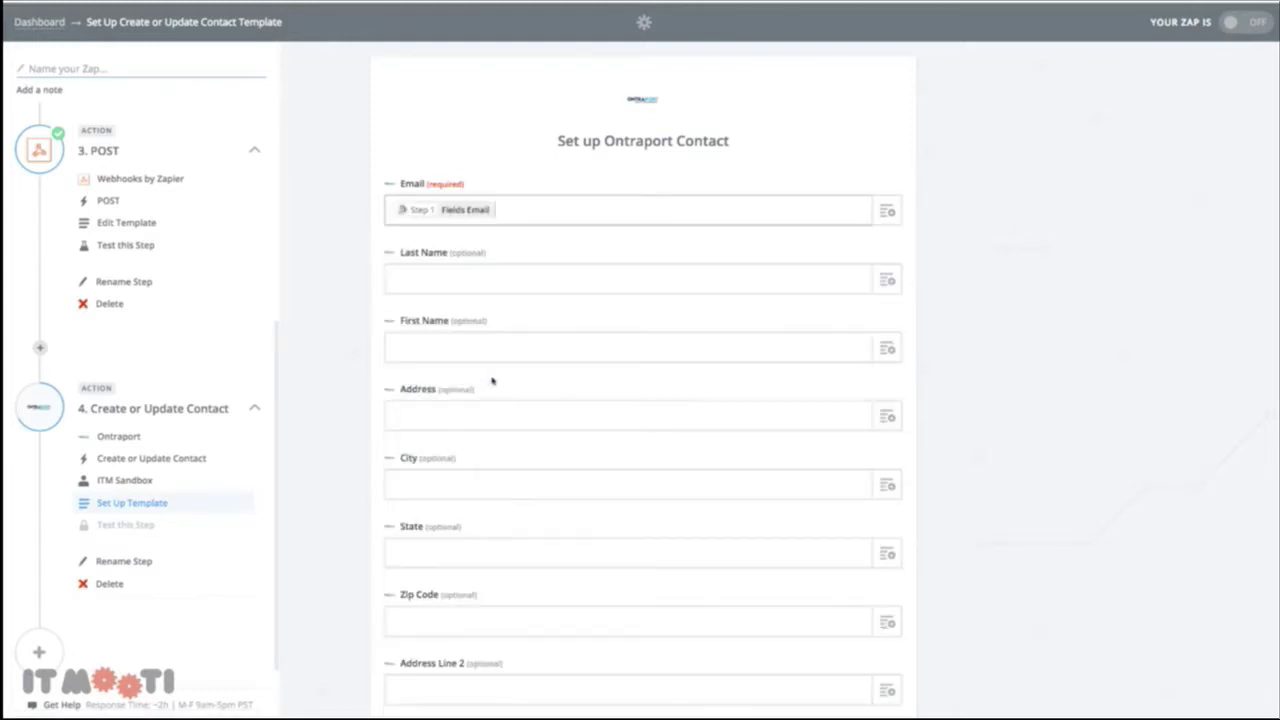
pyautogui.click(868, 284)
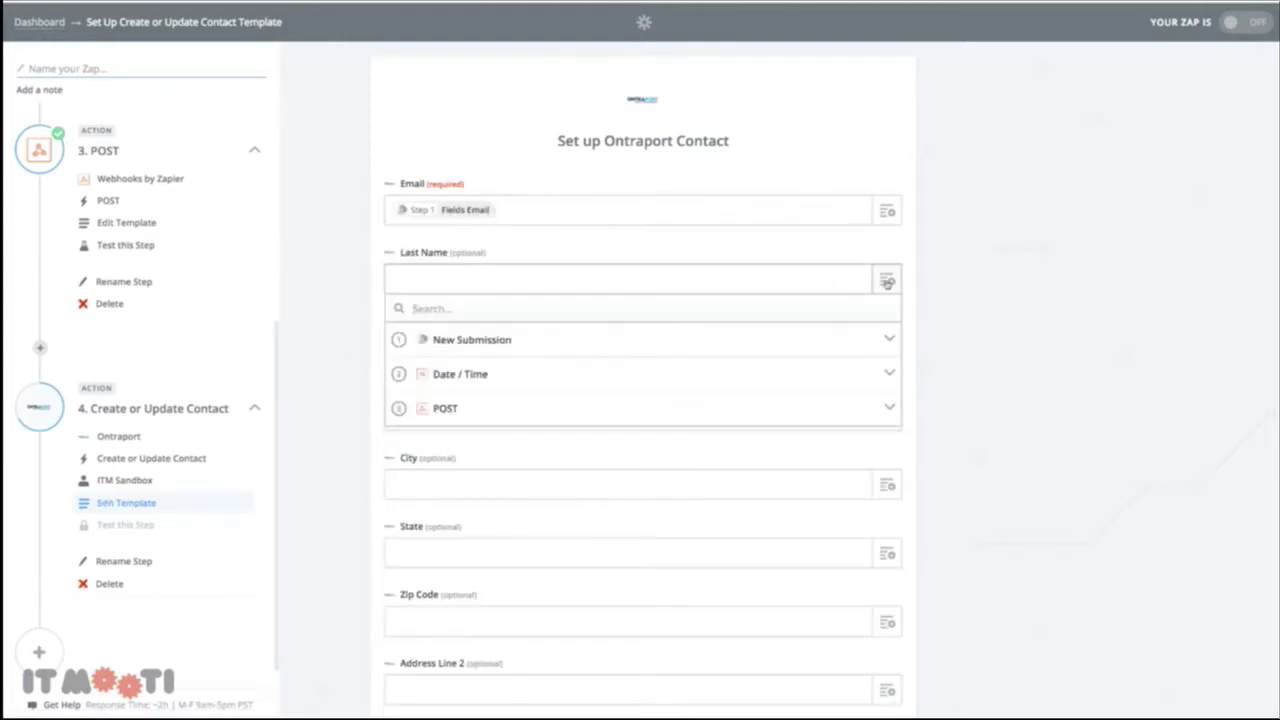
pyautogui.click(550, 352)
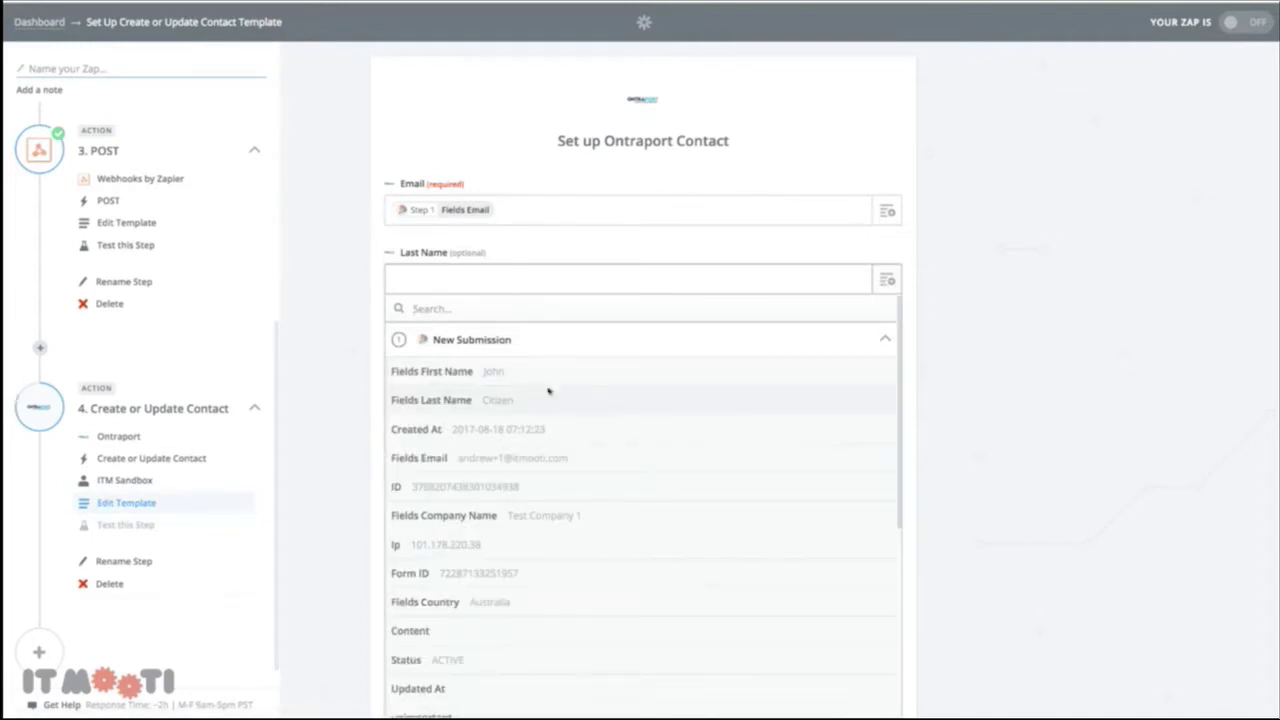
pyautogui.click(533, 399)
pyautogui.click(888, 350)
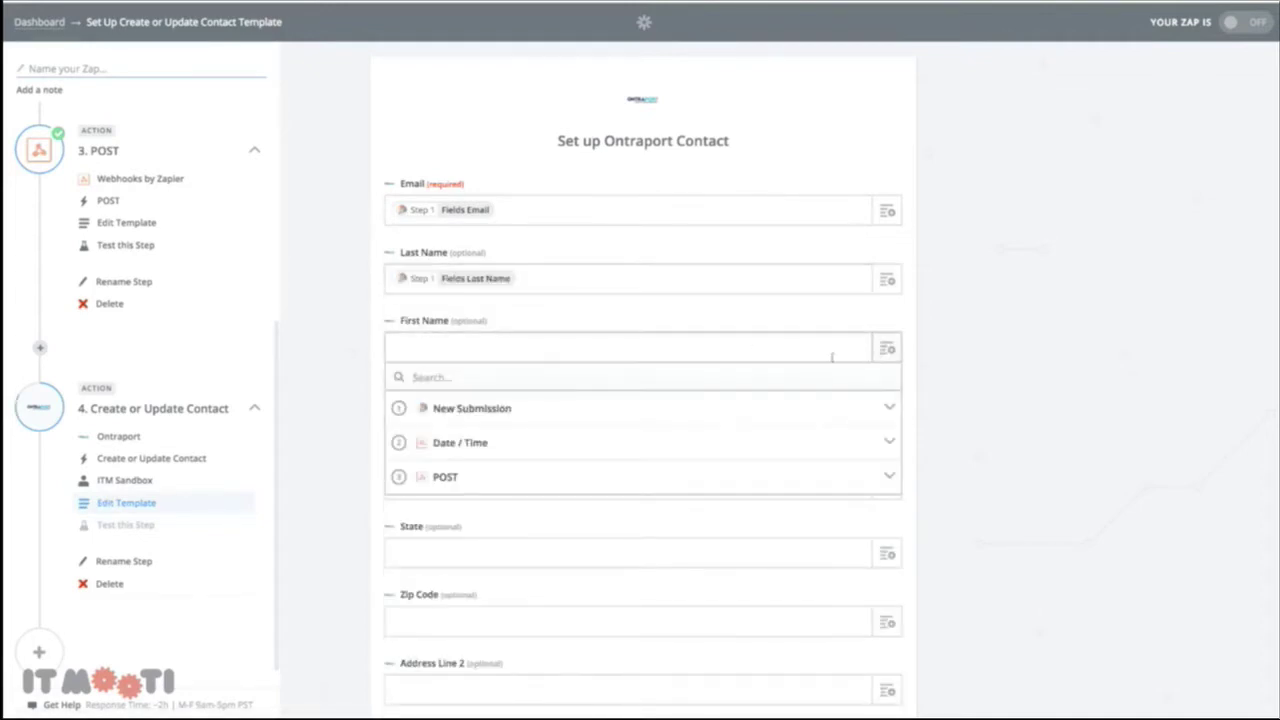
pyautogui.click(577, 410)
pyautogui.click(530, 443)
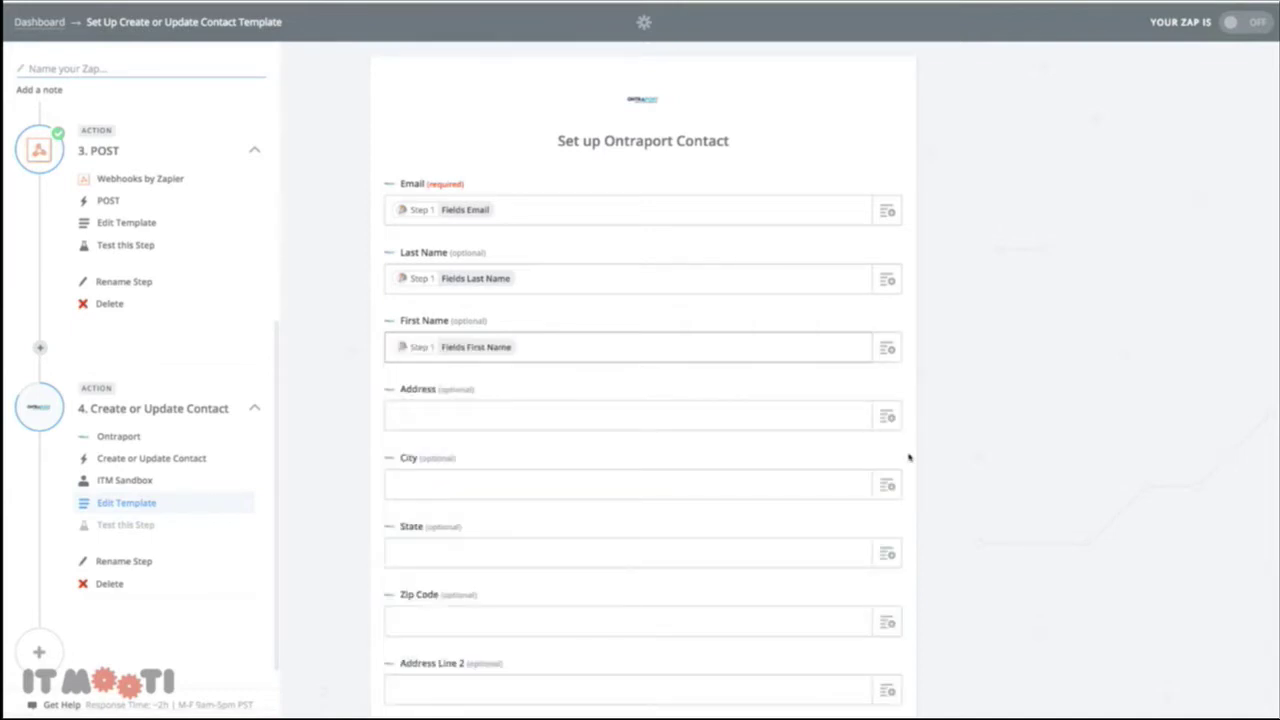
# Map Parent Company to the POST step's Step 3 Data ID and continue
pyautogui.scroll(-2, 893, 445)
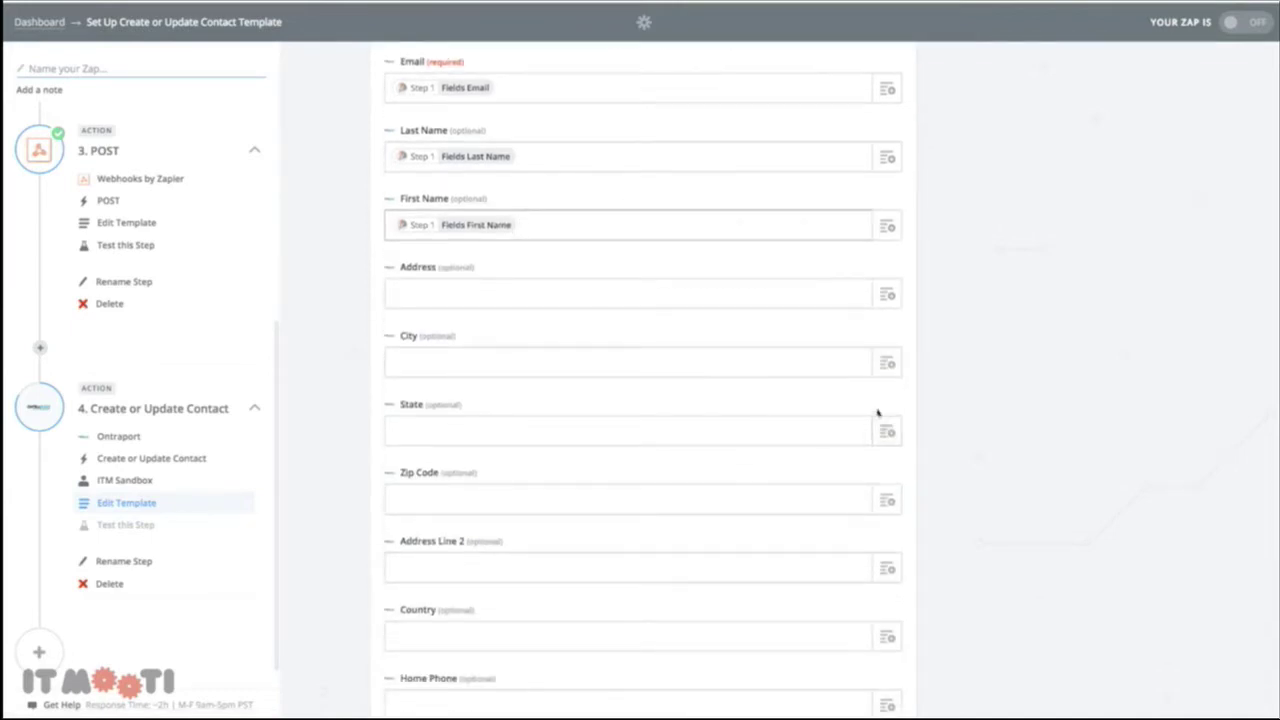
pyautogui.scroll(-1, 718, 444)
pyautogui.scroll(-10, 718, 444)
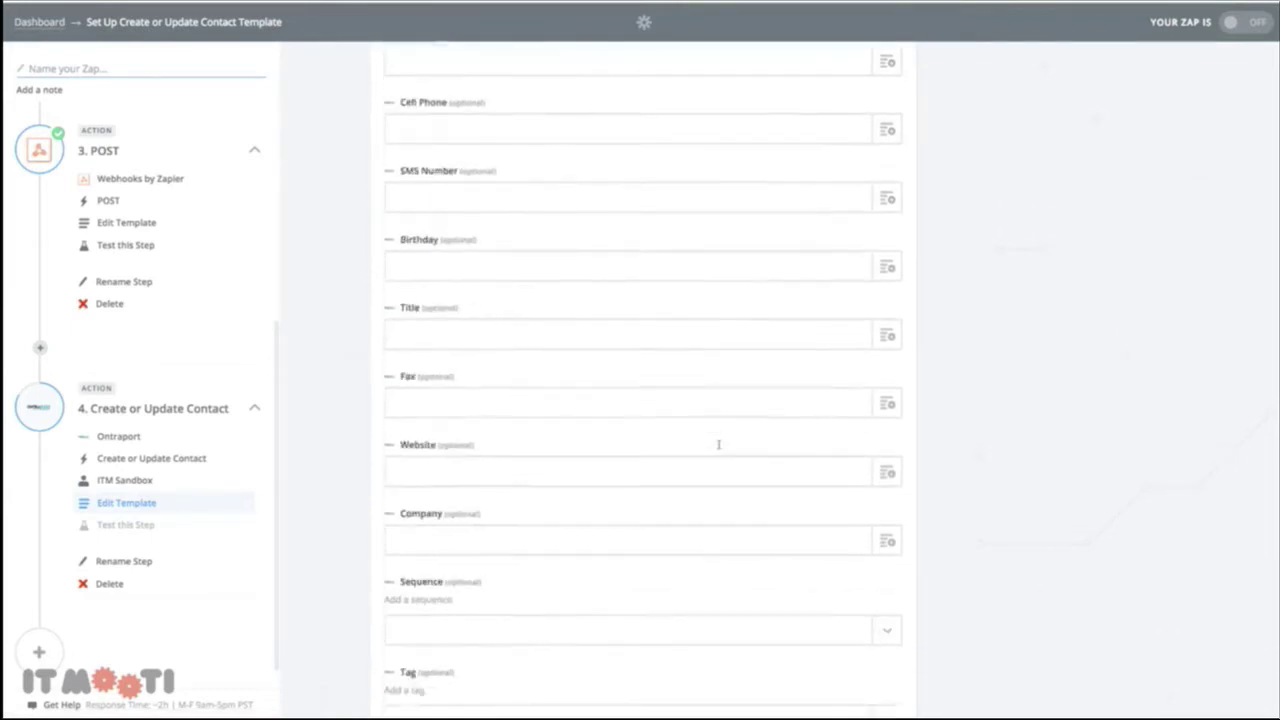
pyautogui.scroll(-5, 718, 441)
pyautogui.scroll(4, 718, 441)
pyautogui.click(517, 286)
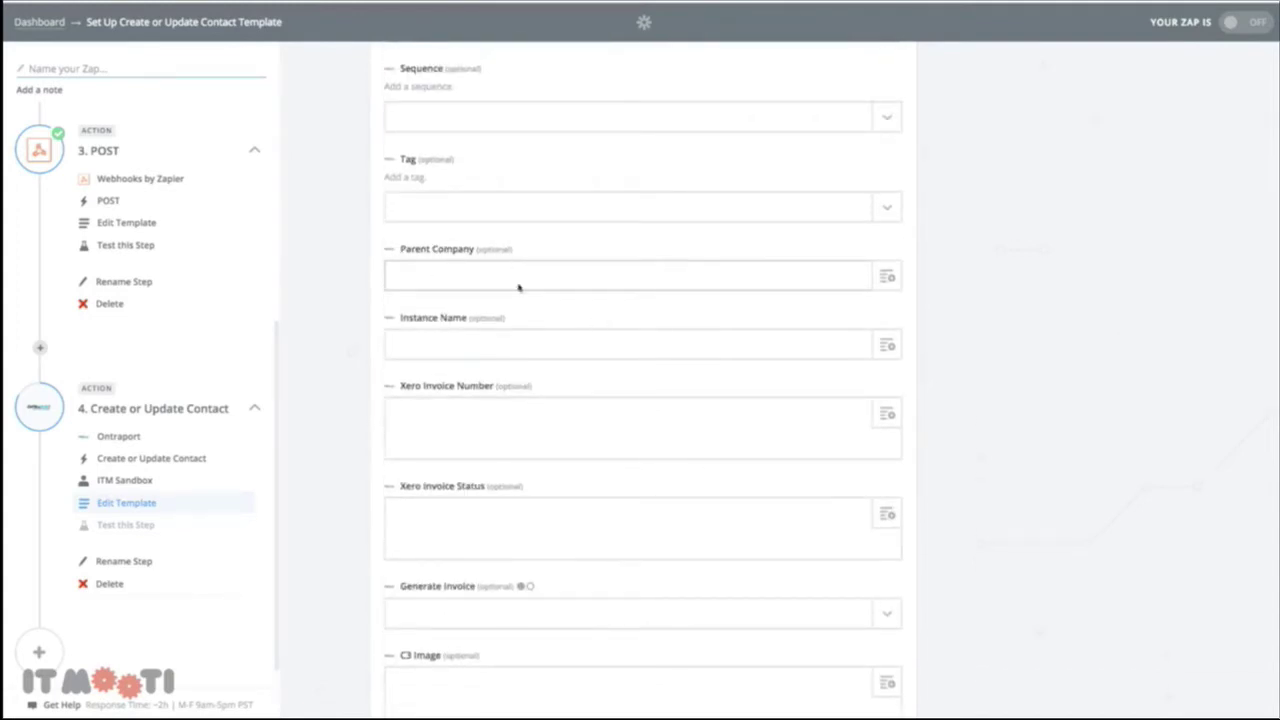
pyautogui.click(887, 277)
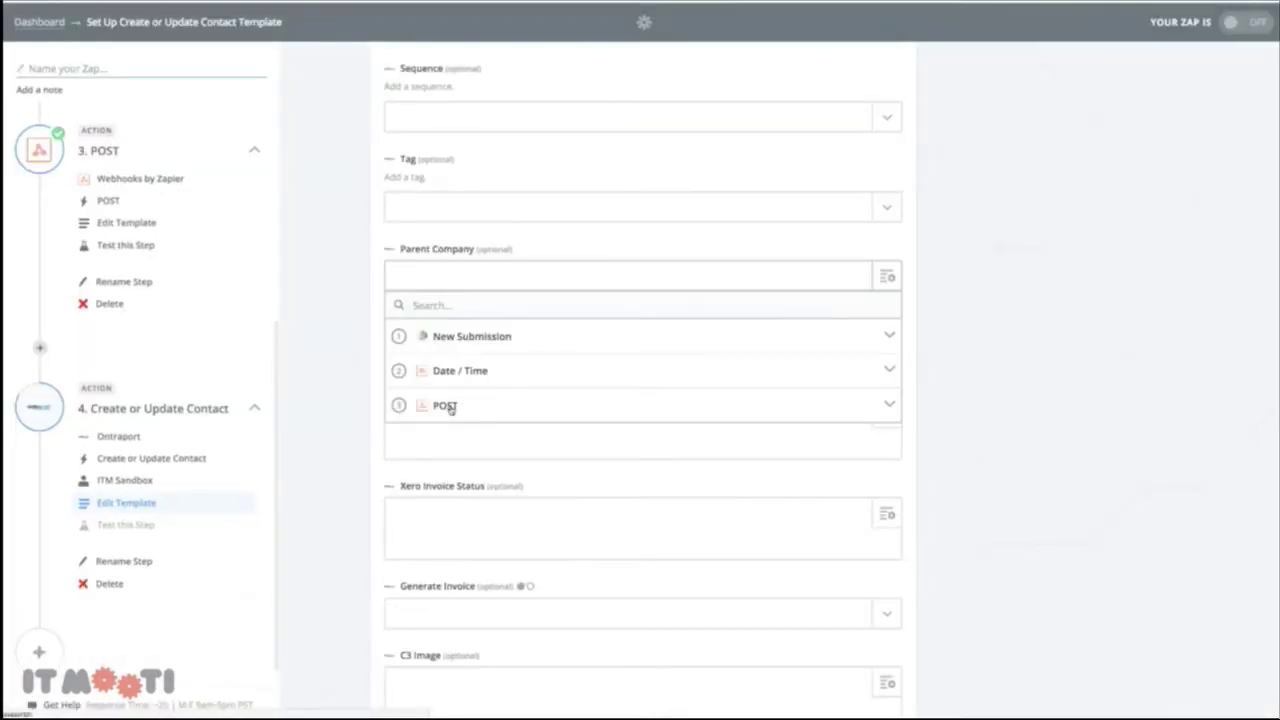
pyautogui.click(449, 407)
pyautogui.scroll(-3, 507, 518)
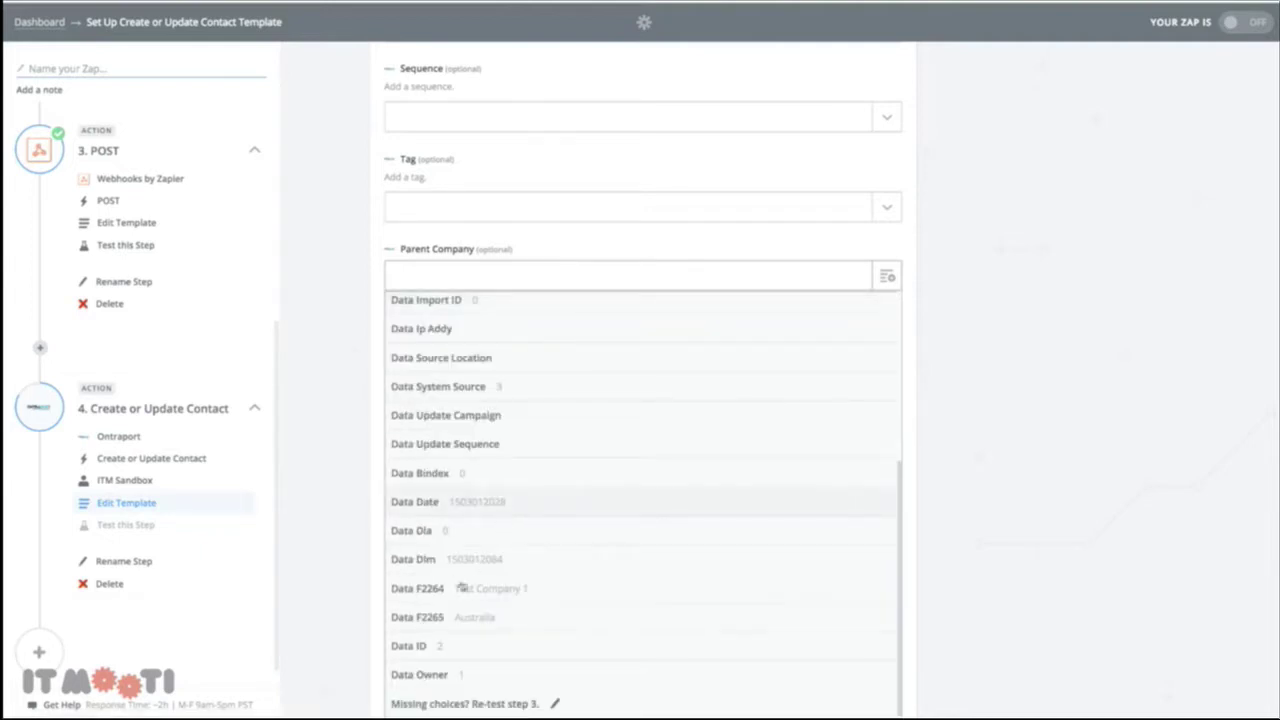
pyautogui.click(438, 648)
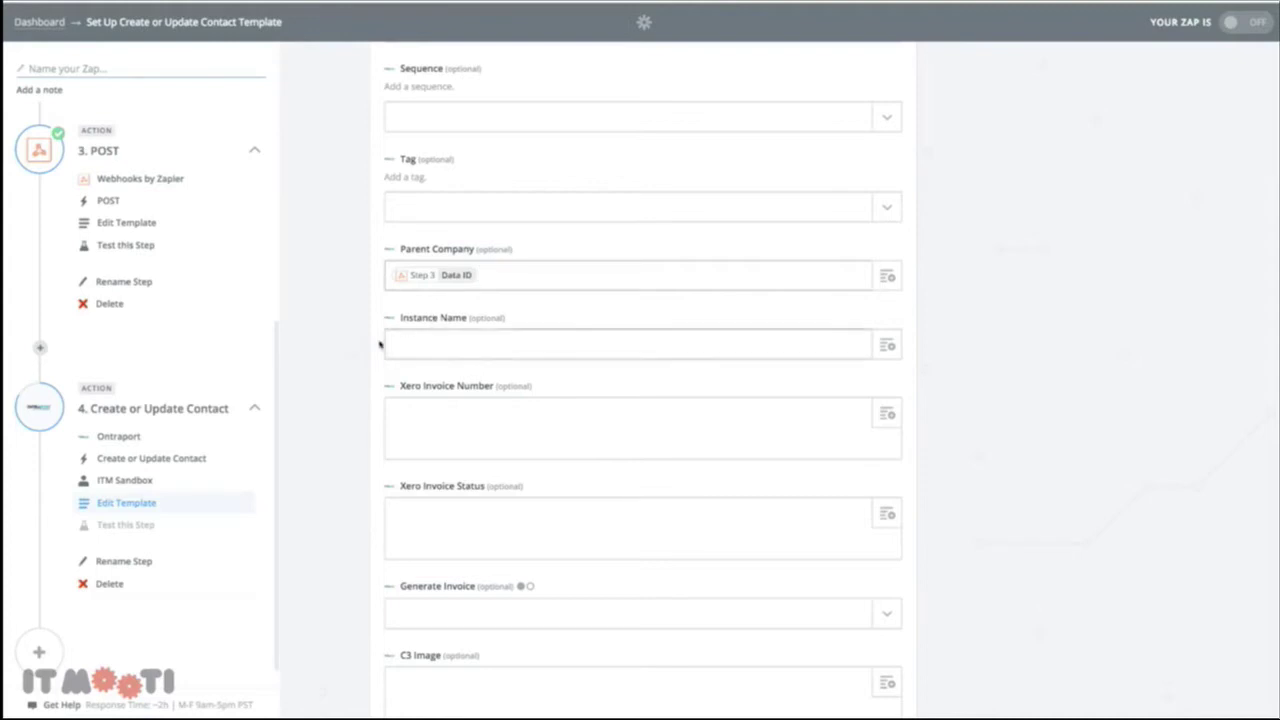
pyautogui.scroll(-6, 350, 362)
pyautogui.scroll(-12, 350, 362)
pyautogui.scroll(-15, 350, 362)
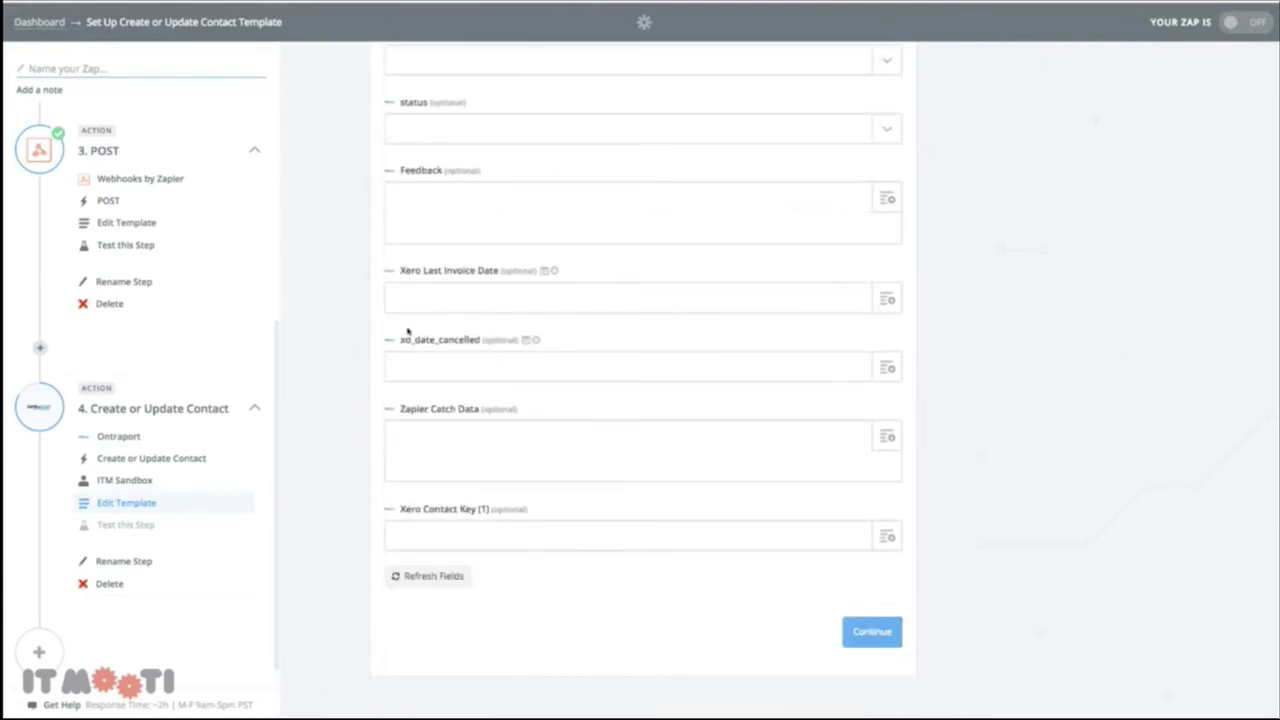
pyautogui.click(872, 643)
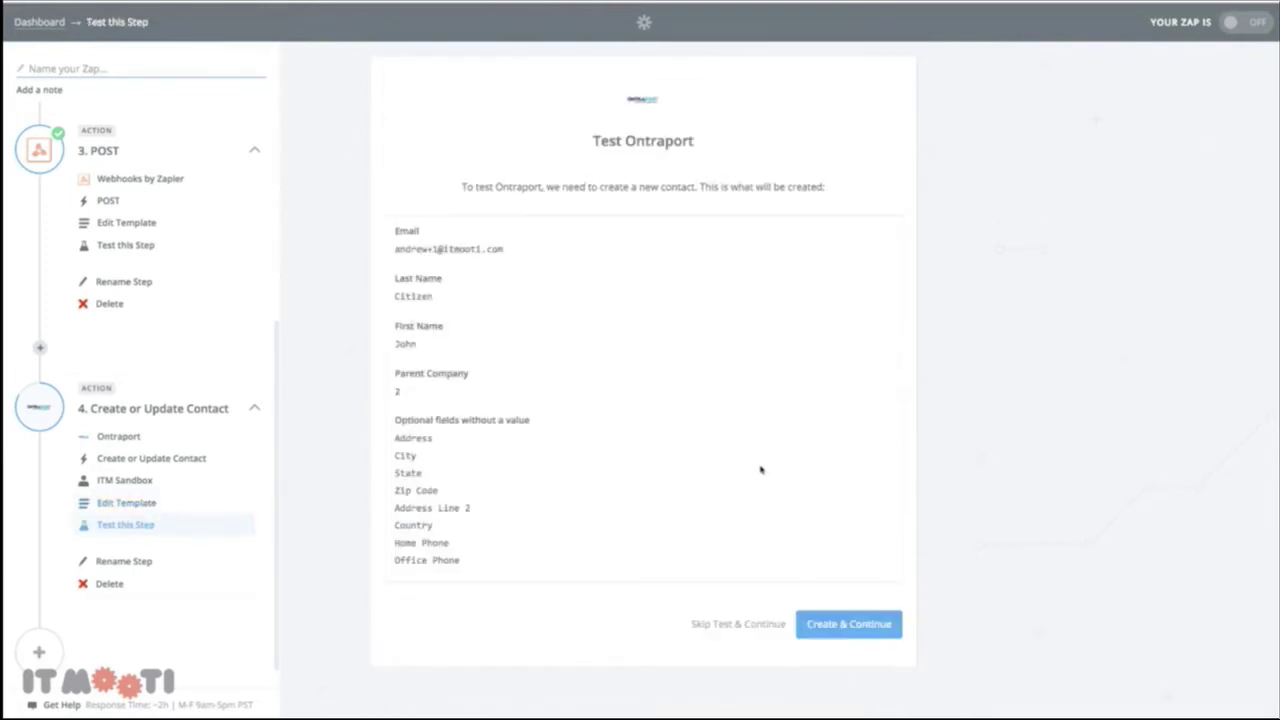
# Run the contact step test to create the Ontraport contact, then finish the zap
pyautogui.click(863, 630)
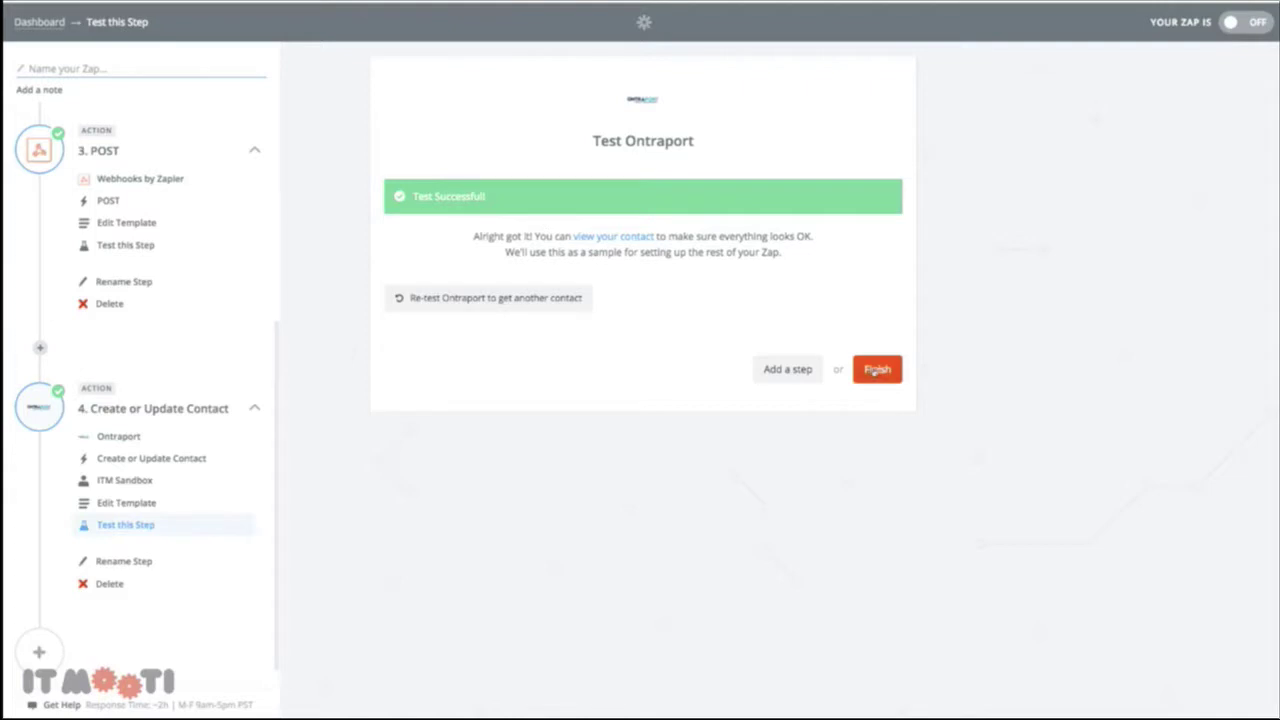
pyautogui.click(877, 370)
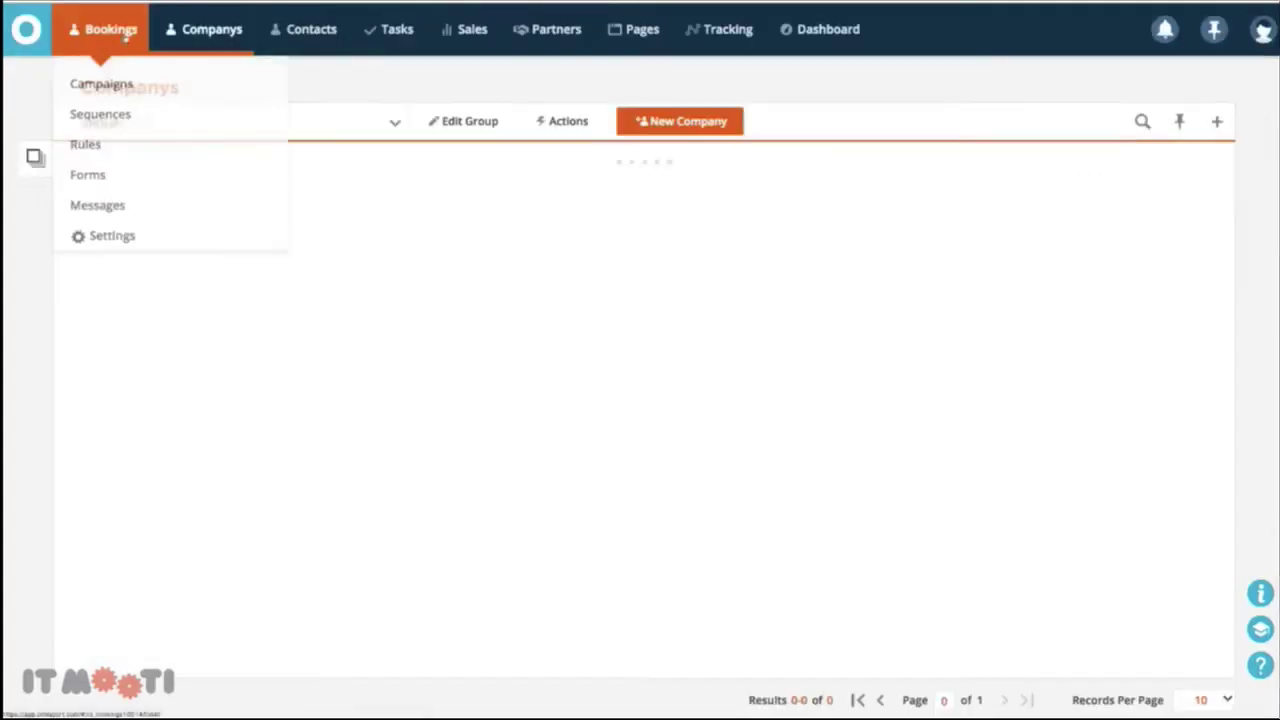
# Open the newly created test contact from Ontraport's Contacts list
pyautogui.moveTo(204, 44)
pyautogui.click(311, 29)
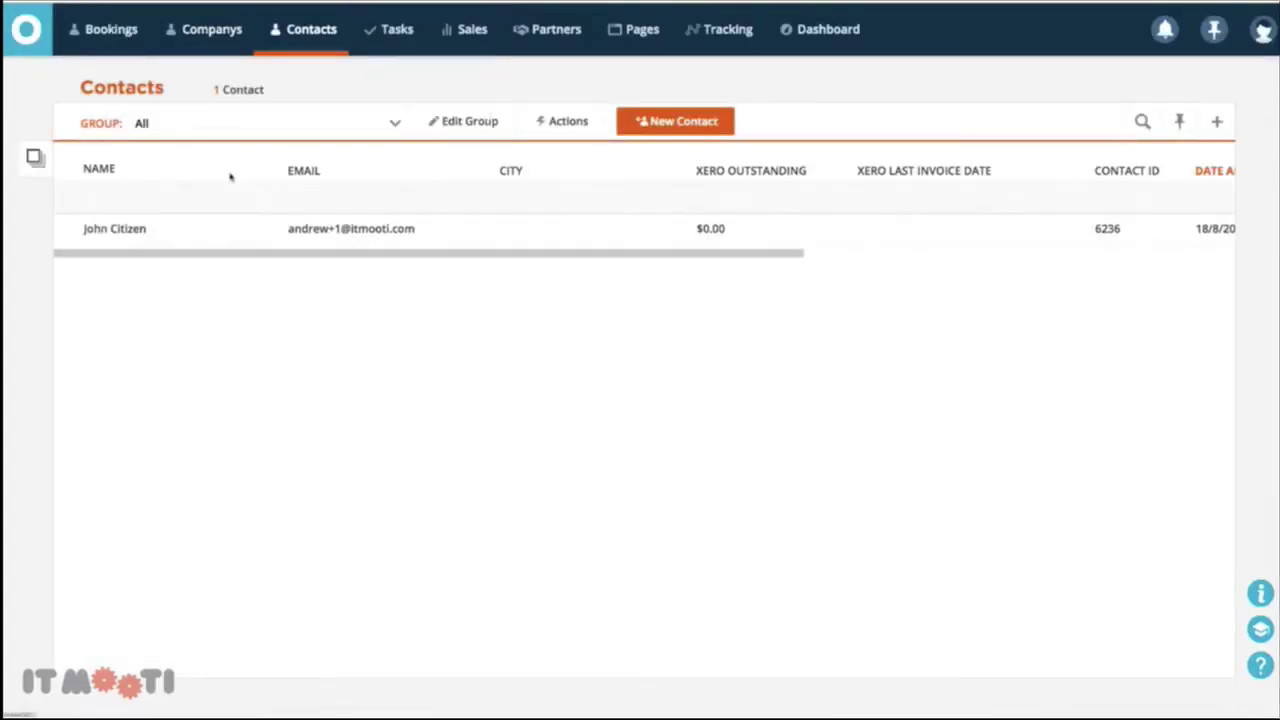
pyautogui.click(131, 230)
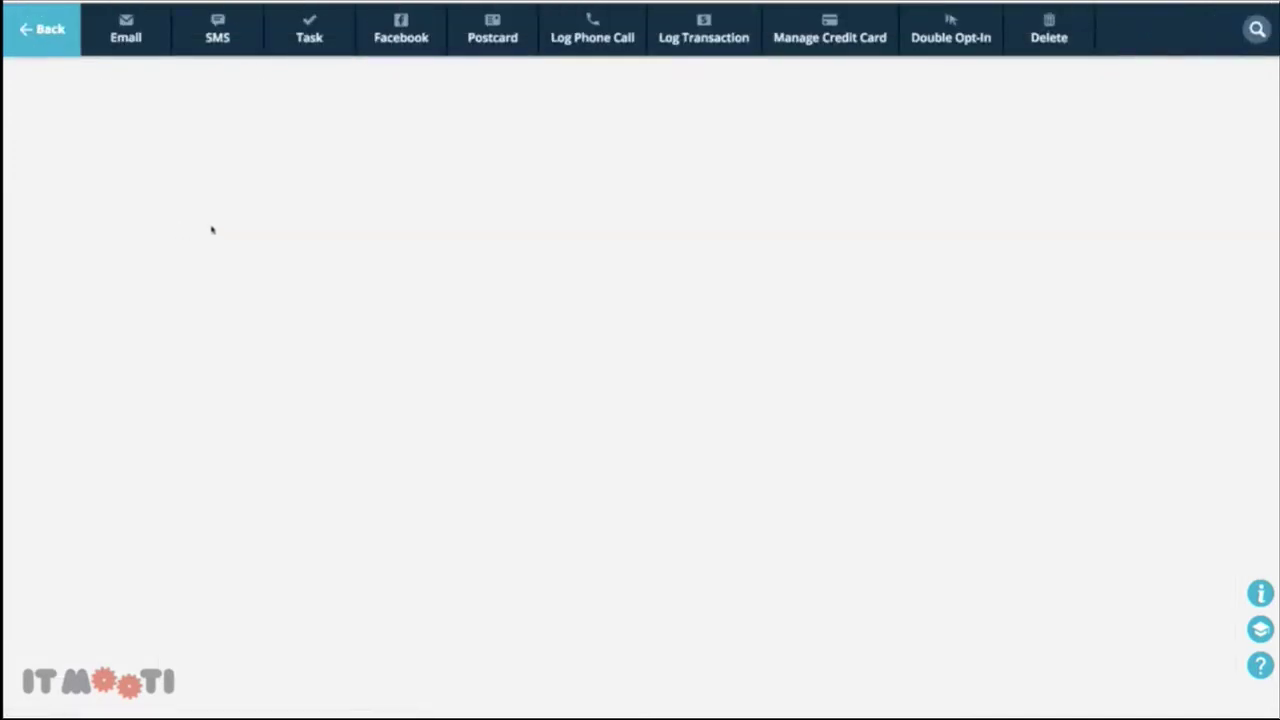
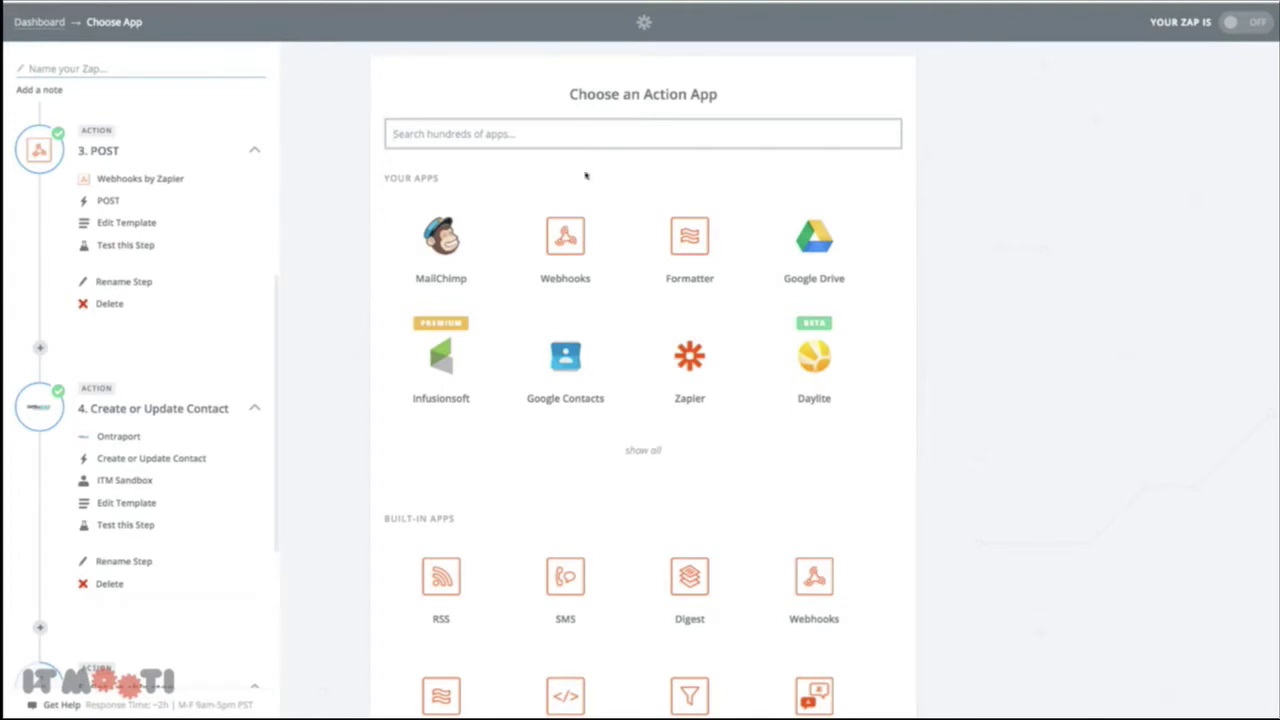
# Make the new action step a Webhooks by Zapier POST and save the choice
pyautogui.click(572, 272)
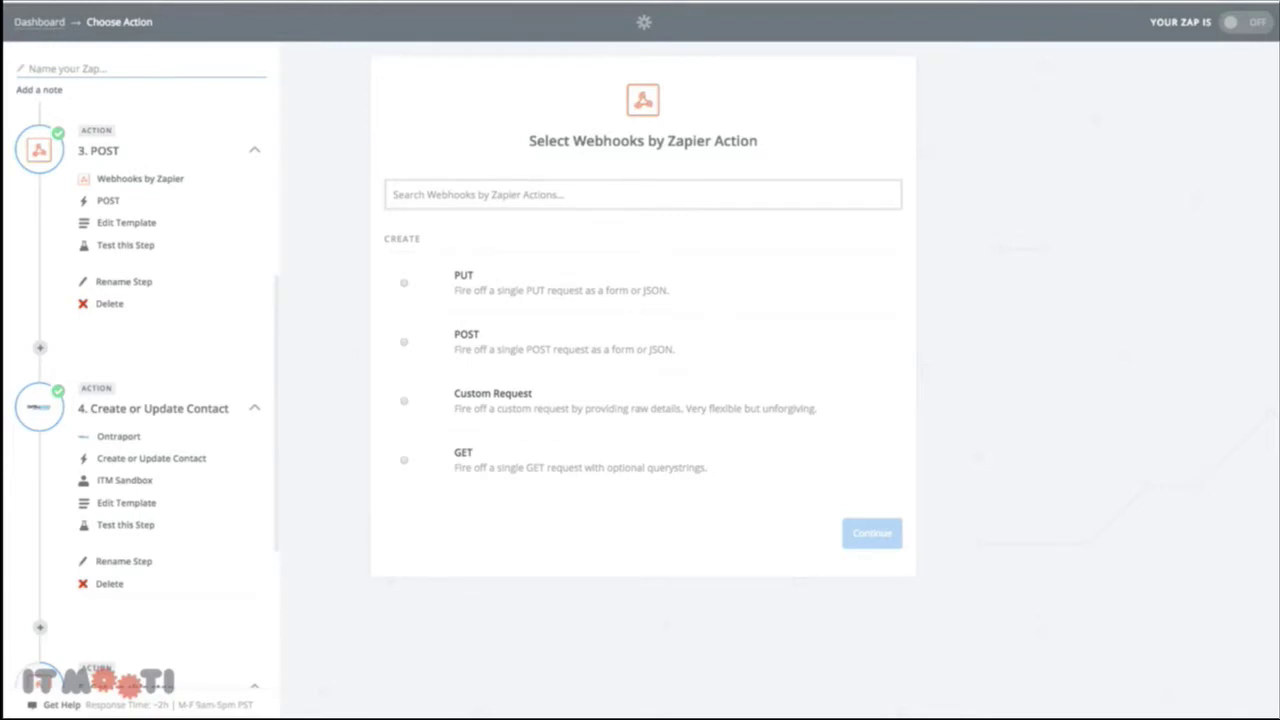
pyautogui.click(507, 336)
pyautogui.click(858, 538)
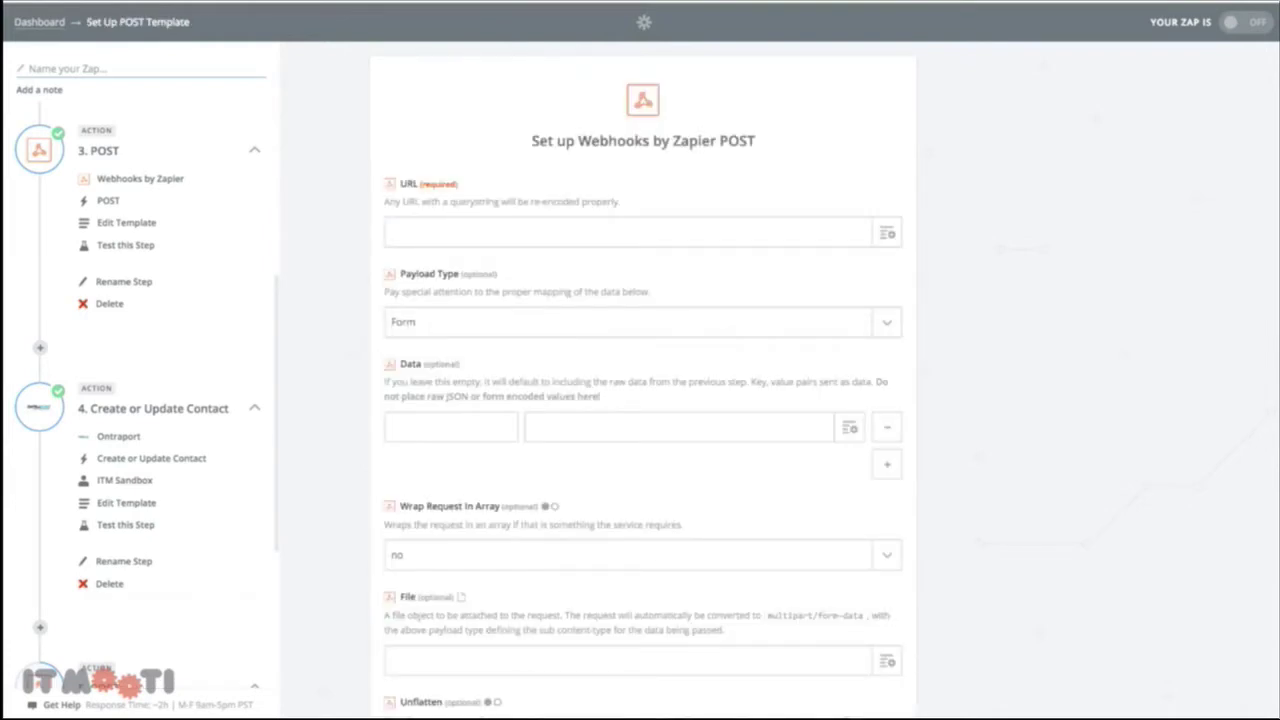
pyautogui.click(534, 236)
pyautogui.write('https://api.ontraport.com/1/objects')
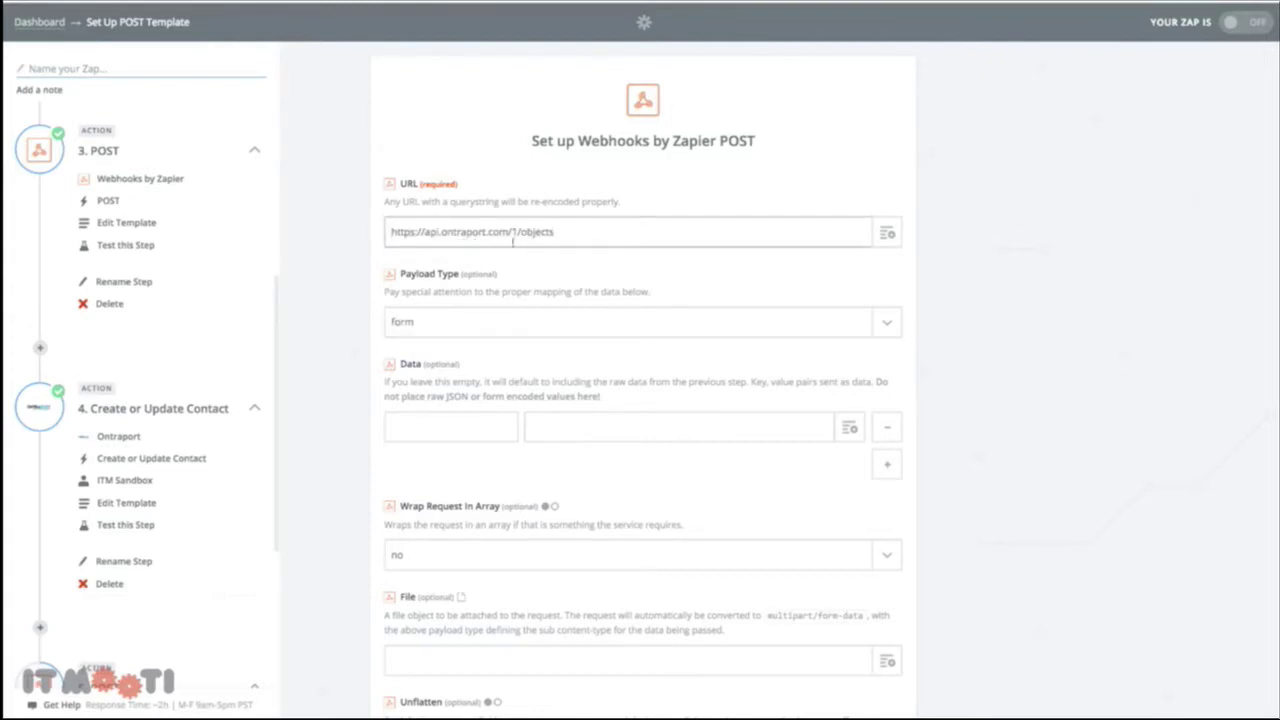
pyautogui.scroll(-3, 657, 257)
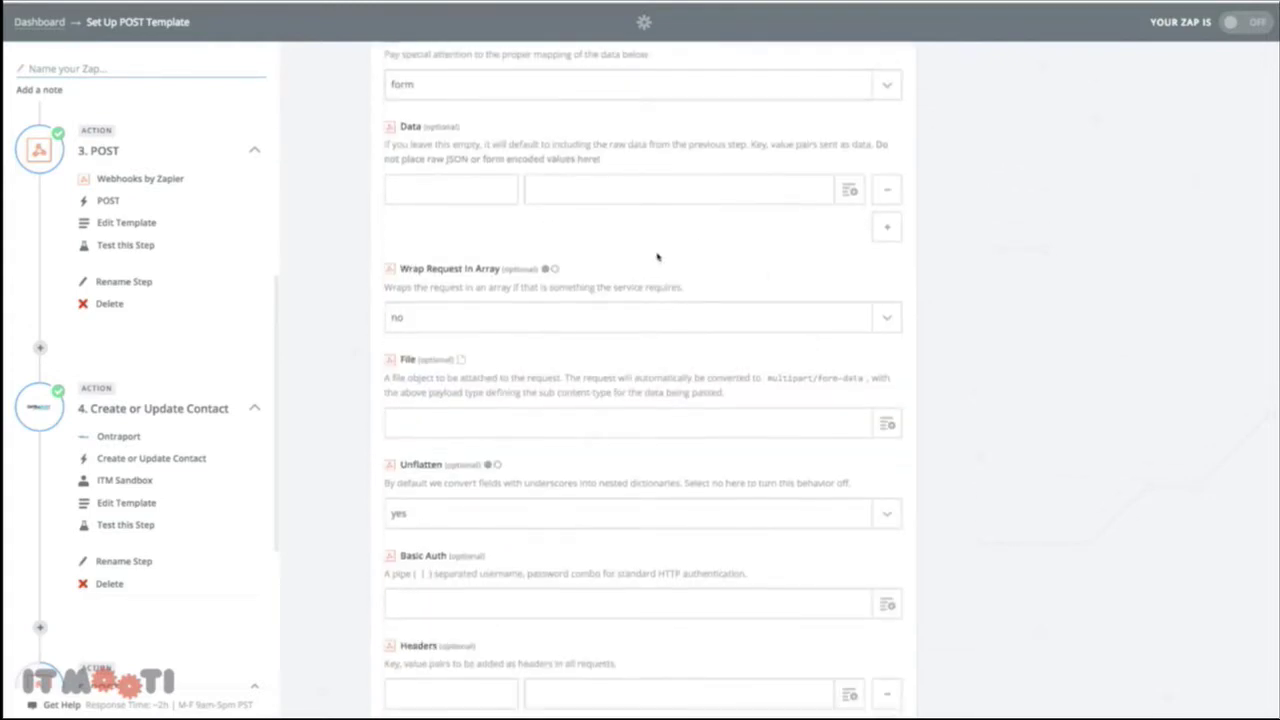
pyautogui.scroll(-3, 630, 395)
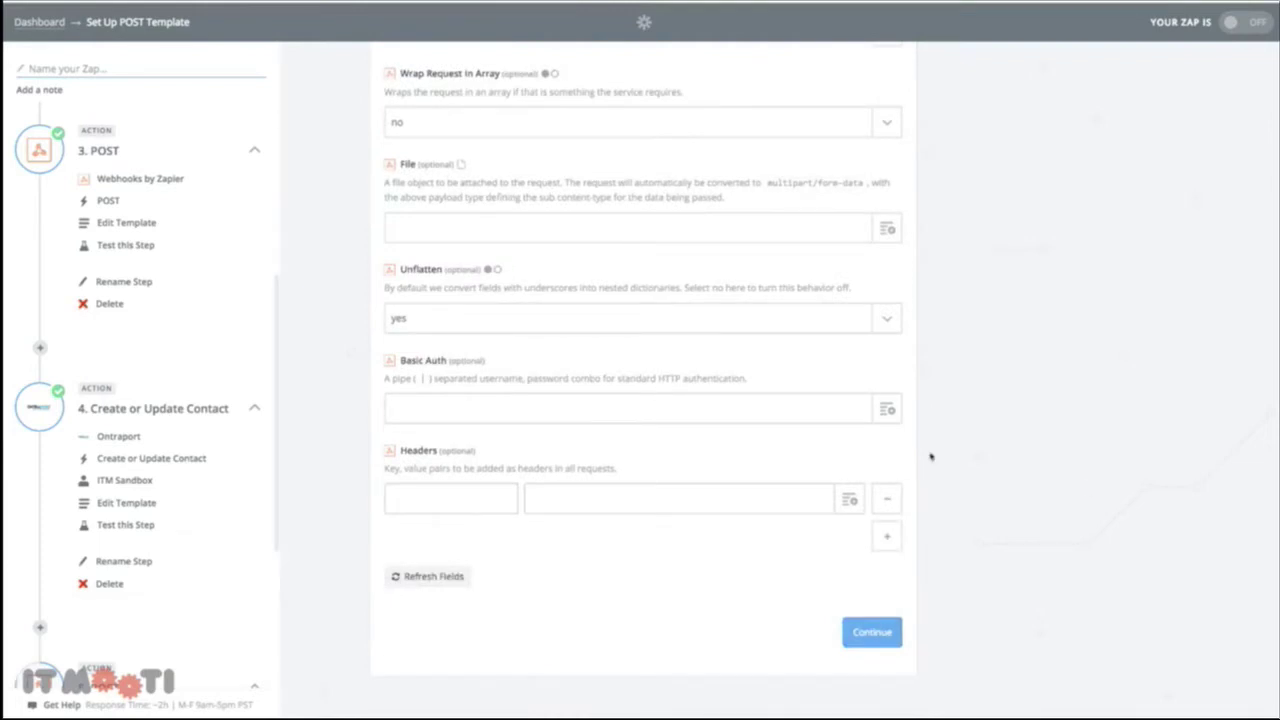
# Add Api-Appid and Api-Key headers holding the account's app ID and API key
pyautogui.click(450, 498)
pyautogui.write('Api-Appid')
pyautogui.click(887, 536)
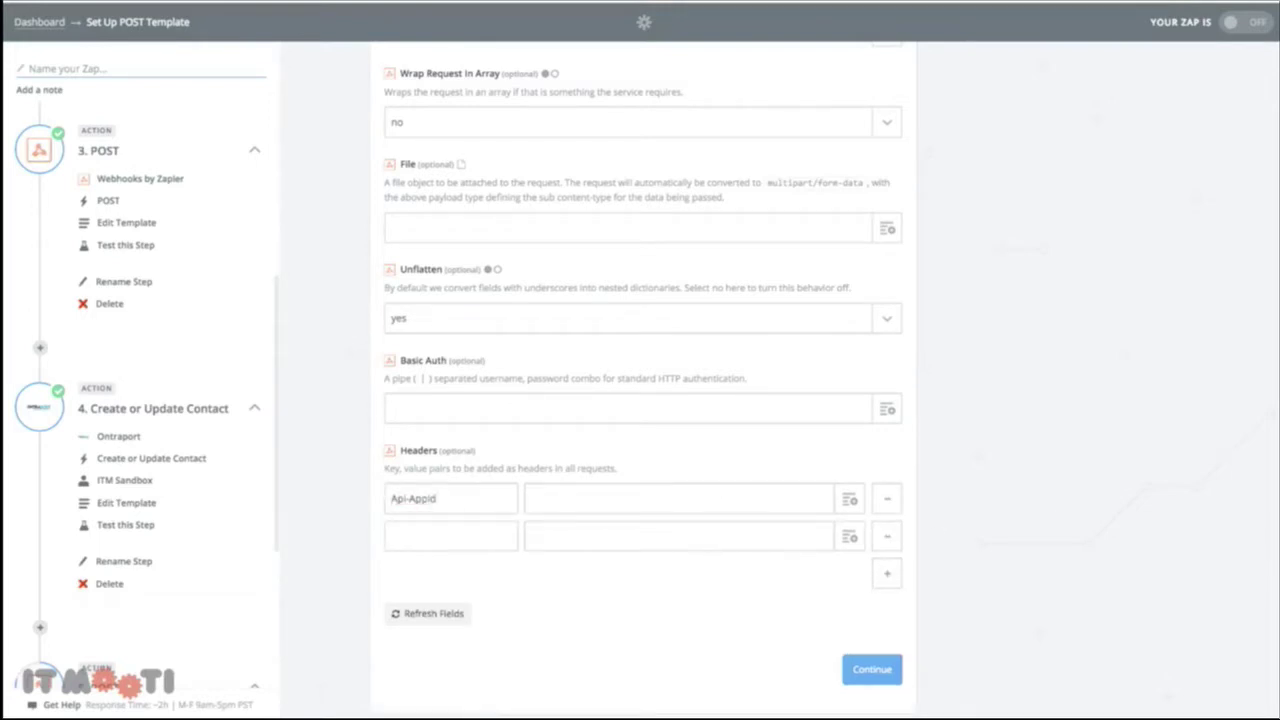
pyautogui.click(500, 537)
pyautogui.hotkey('ctrl', 'v')
pyautogui.click(563, 497)
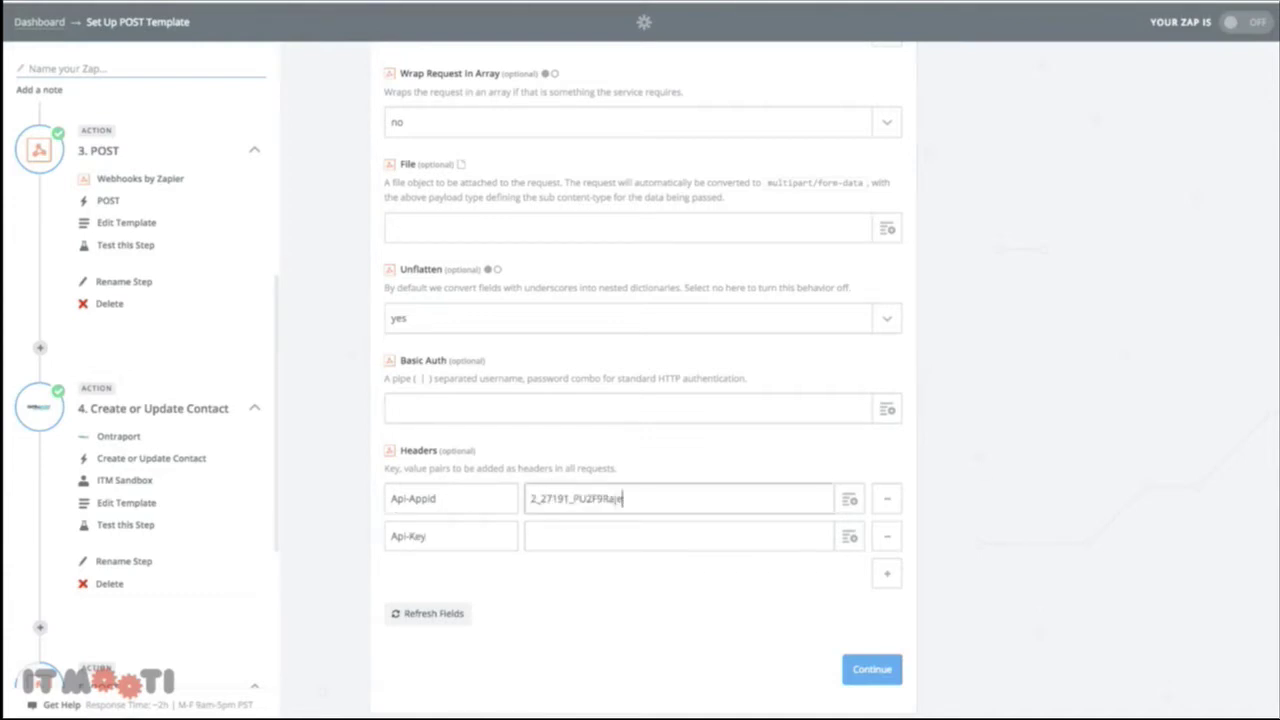
pyautogui.press('Tab')
pyautogui.click(686, 548)
pyautogui.hotkey('ctrl', 'v')
pyautogui.scroll(3, 1065, 313)
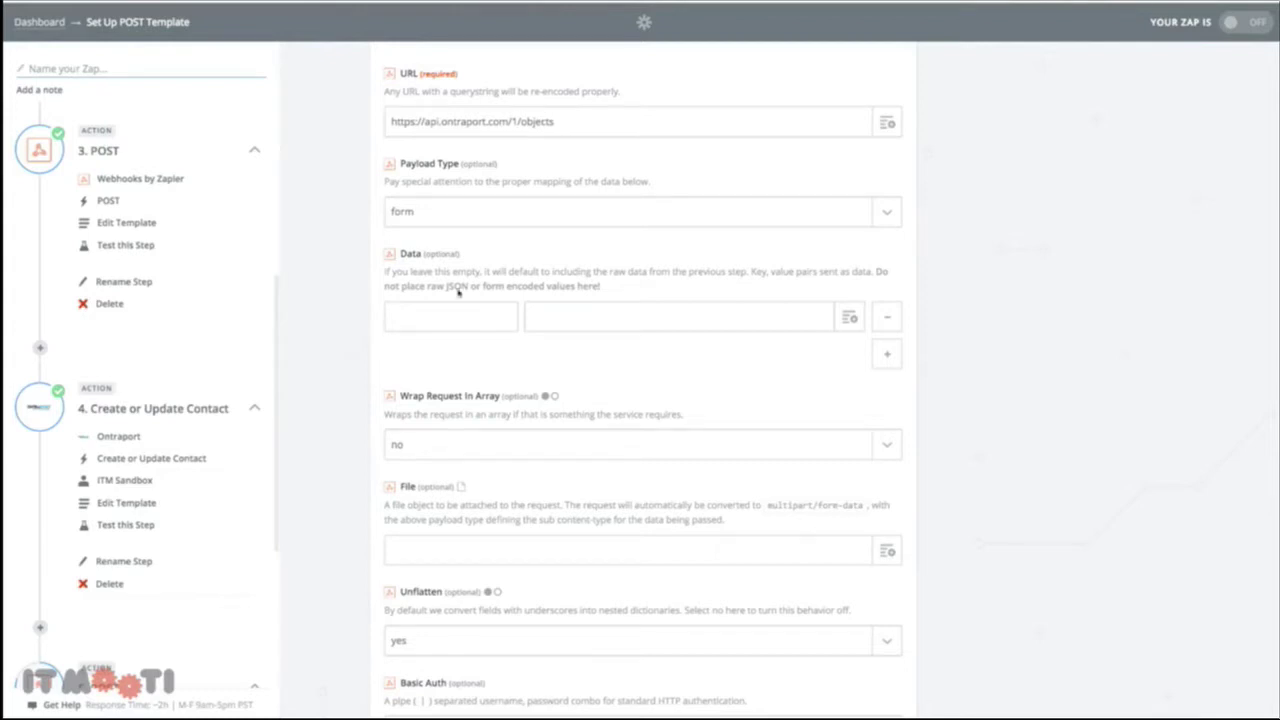
# Name the first POST data key objectID
pyautogui.click(421, 316)
pyautogui.write('objectID')
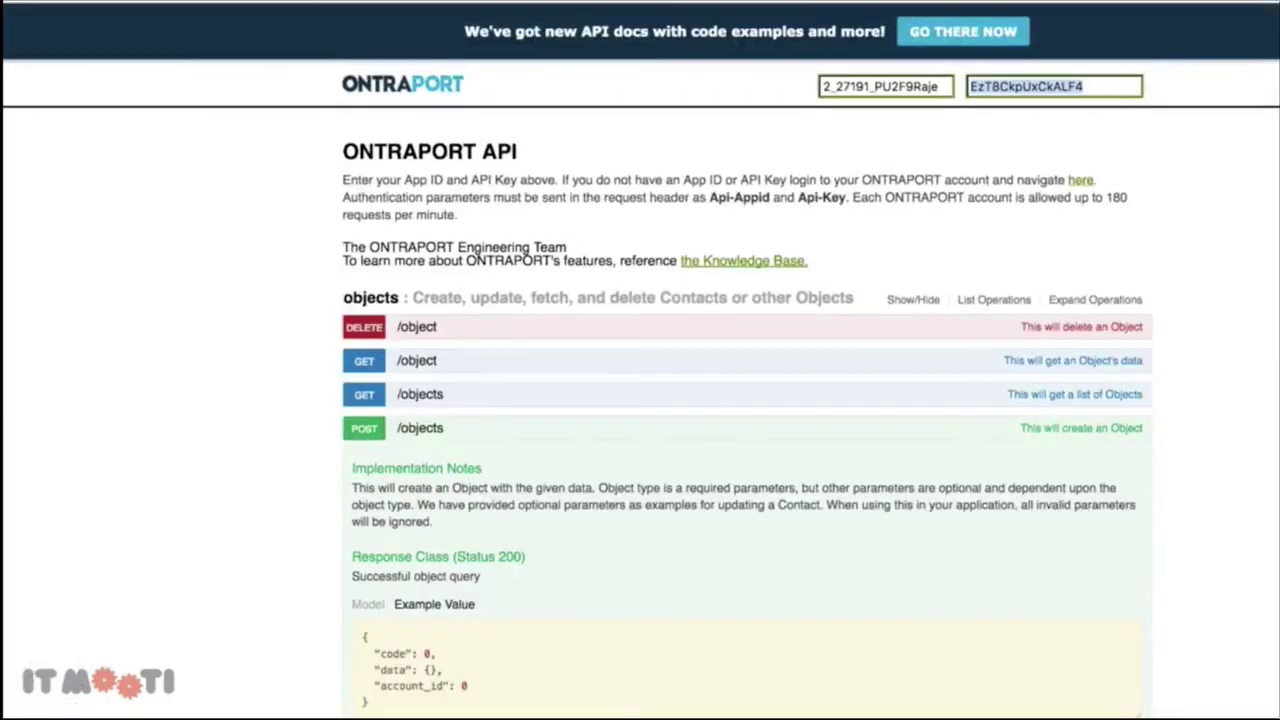
pyautogui.scroll(-10, 318, 268)
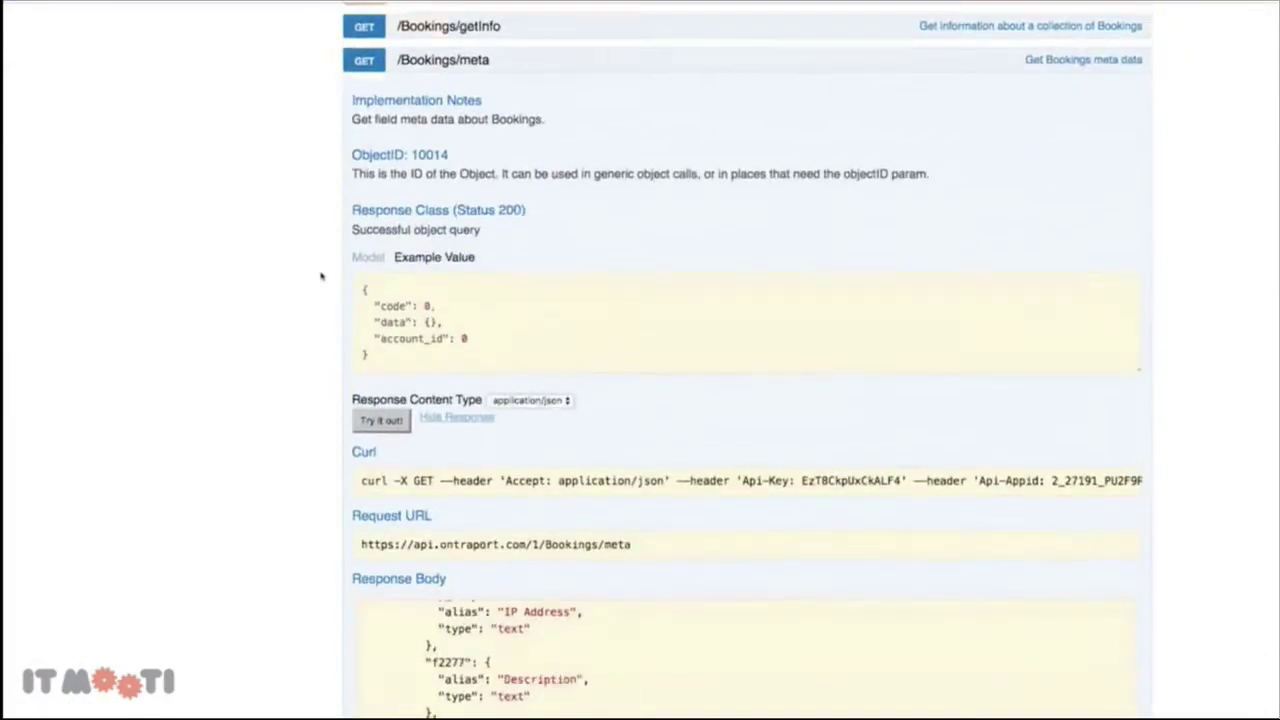
pyautogui.scroll(-5, 320, 276)
pyautogui.scroll(5, 321, 276)
pyautogui.scroll(5, 321, 276)
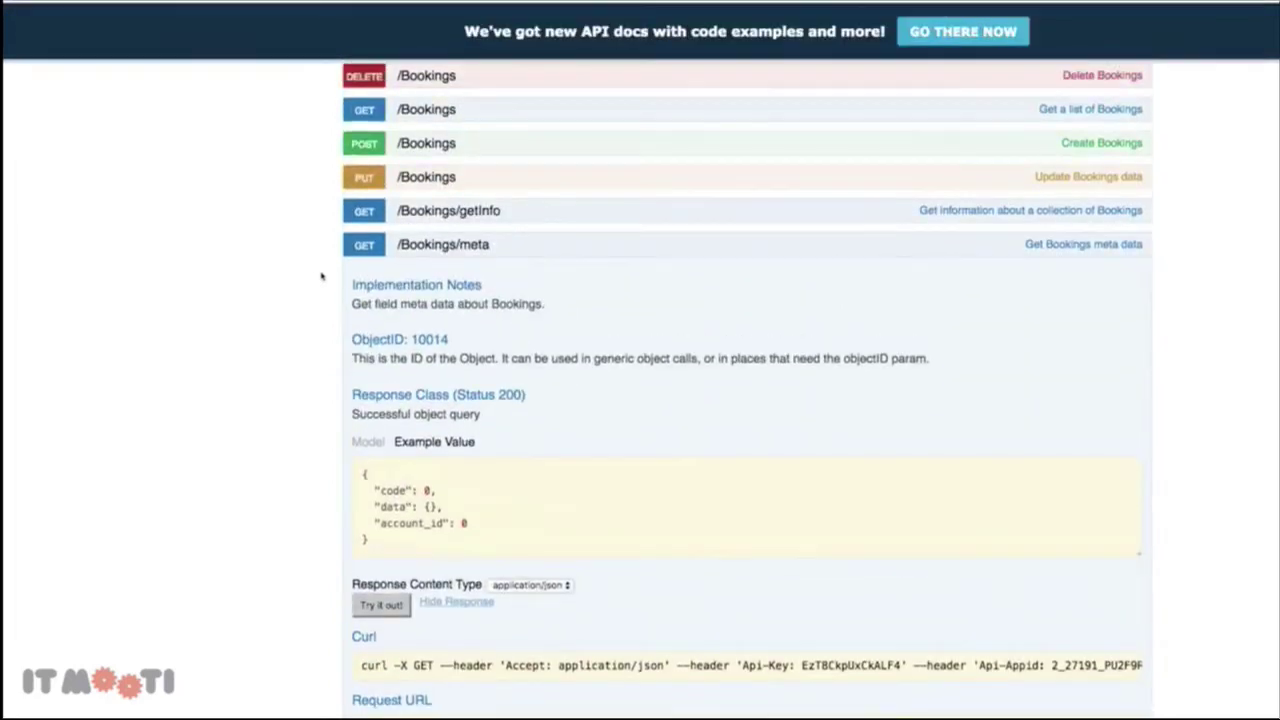
pyautogui.scroll(-1, 437, 235)
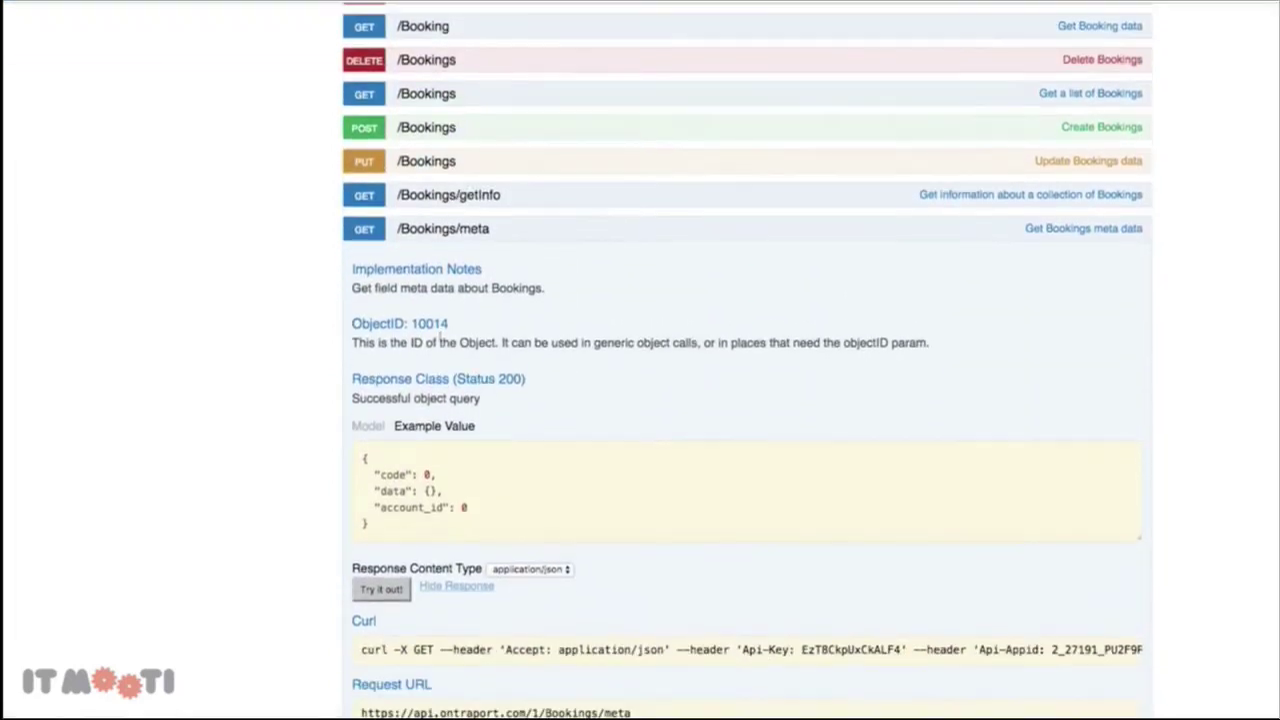
pyautogui.moveTo(452, 324); pyautogui.dragTo(411, 324)
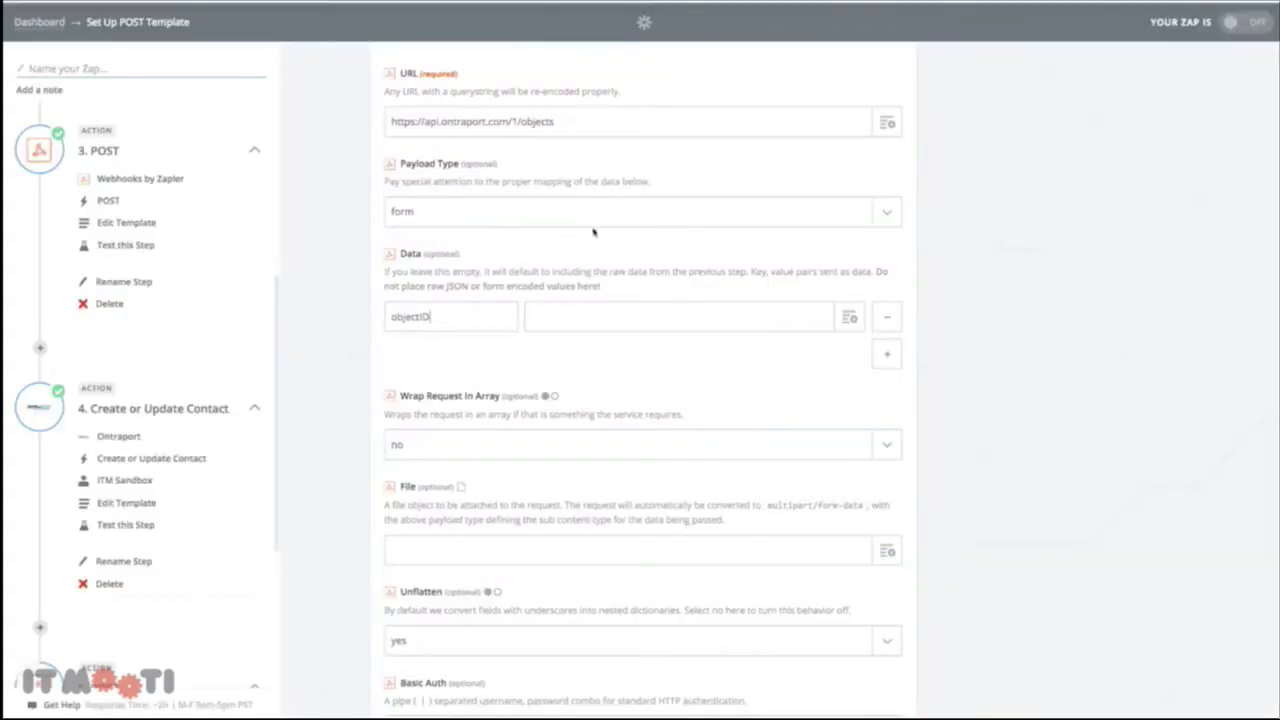
# Set the objectID value to 10014 and add another data row
pyautogui.click(596, 320)
pyautogui.write('objectID')
pyautogui.hotkey('ctrl', 'a')
pyautogui.write('10014')
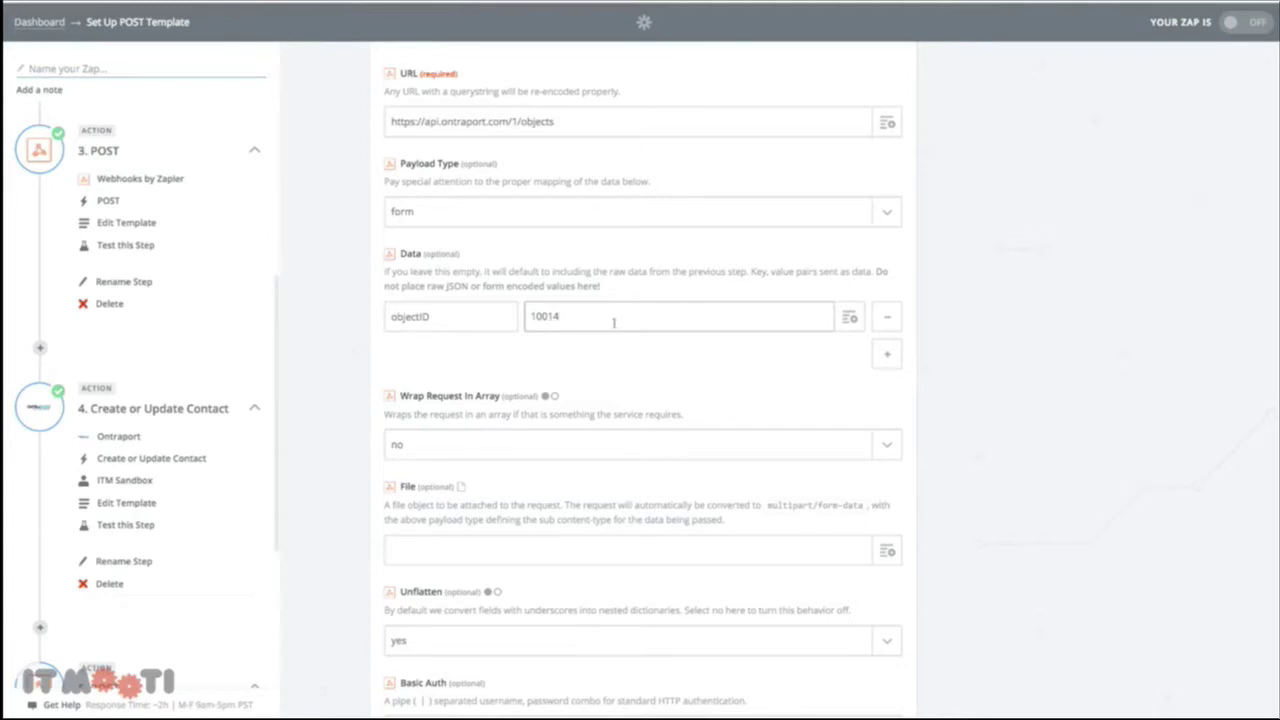
pyautogui.click(886, 353)
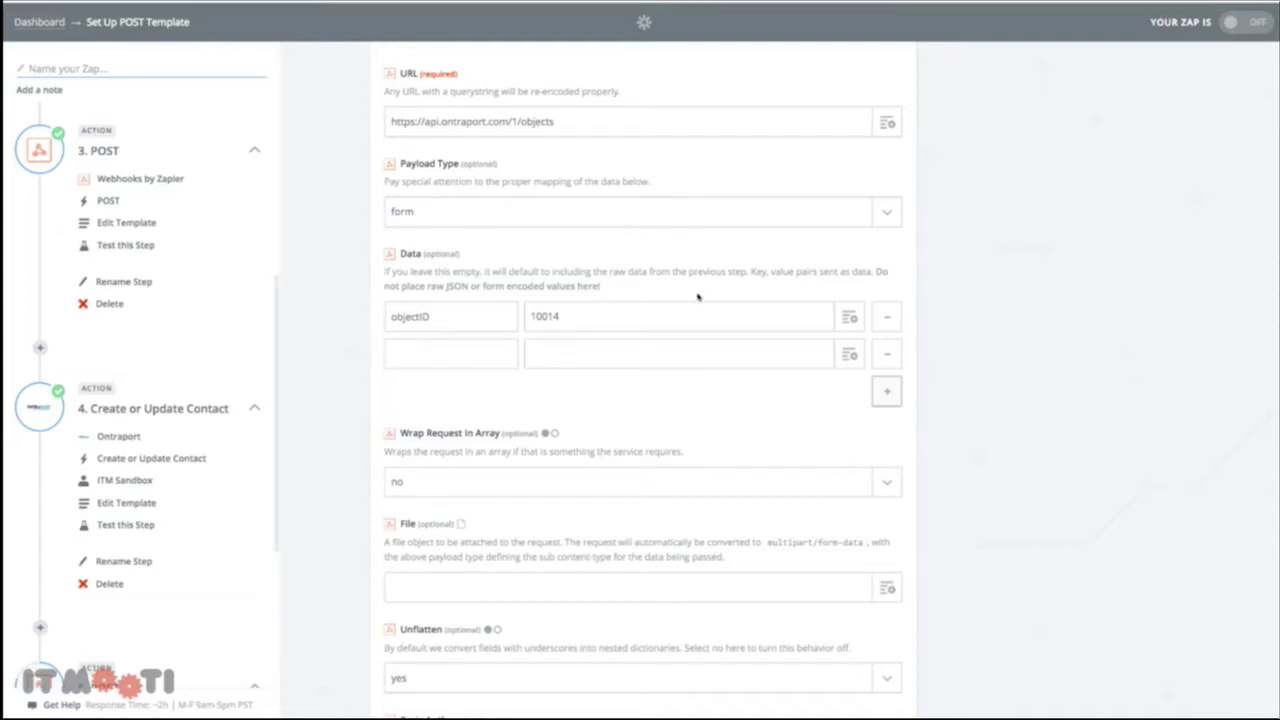
# Paste Description field id f2277 as the next data key and add four empty rows
pyautogui.scroll(-1, 620, 318)
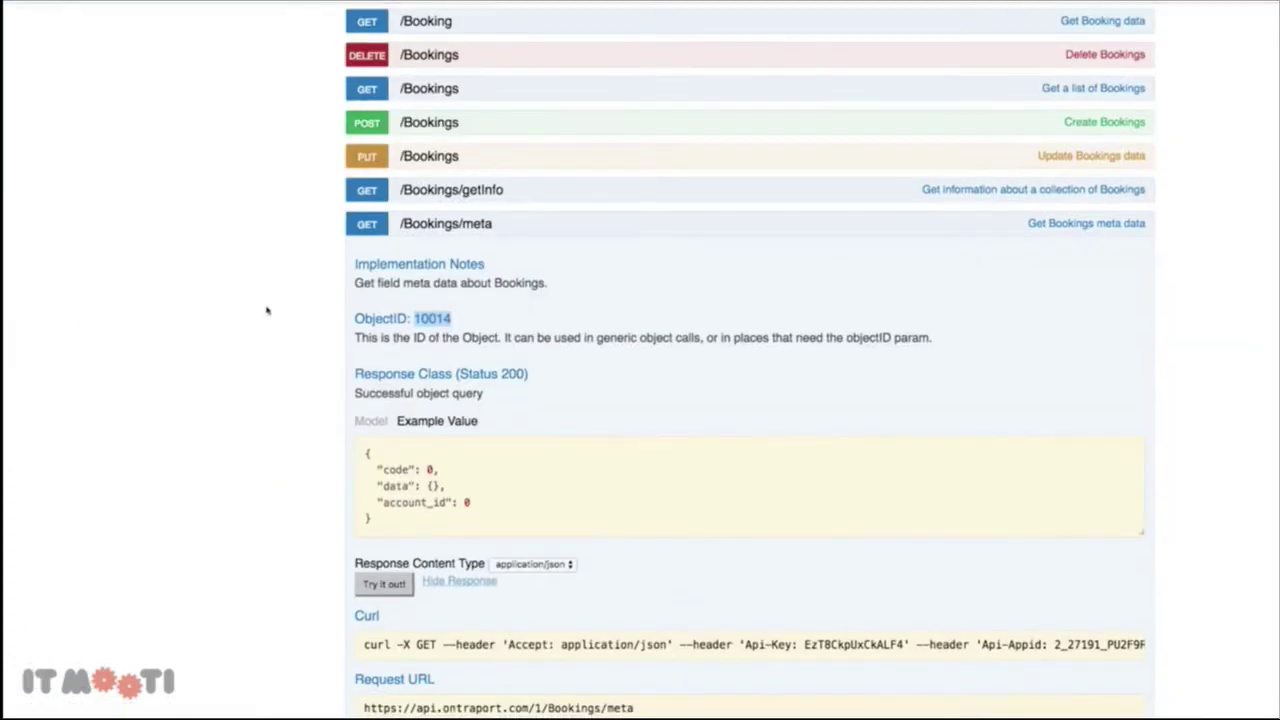
pyautogui.scroll(-5, 387, 337)
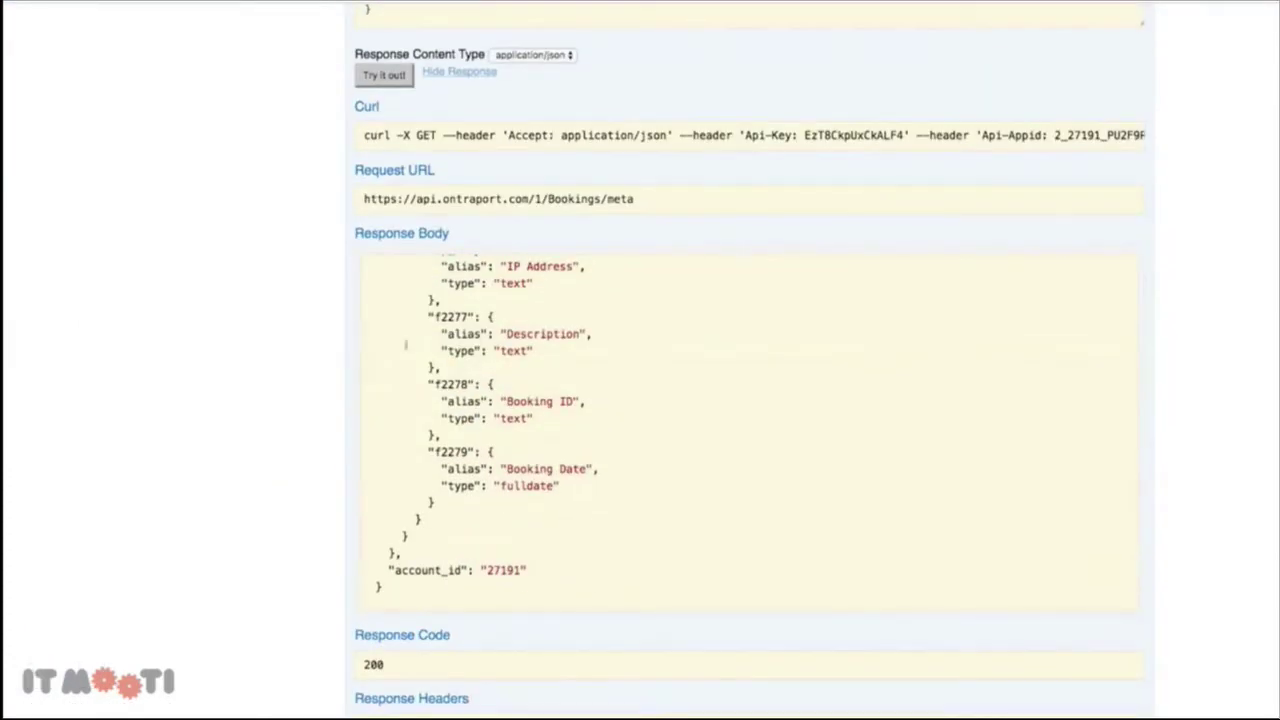
pyautogui.scroll(2, 484, 409)
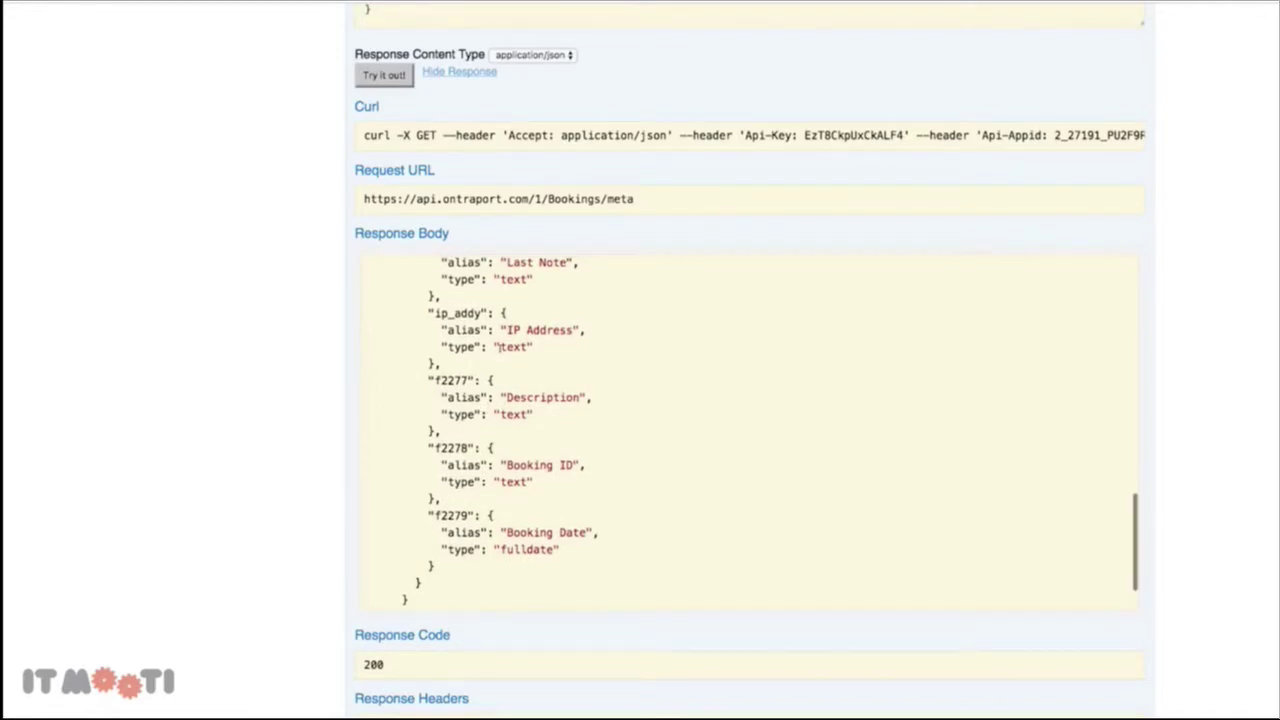
pyautogui.scroll(1, 500, 347)
pyautogui.scroll(-1, 510, 435)
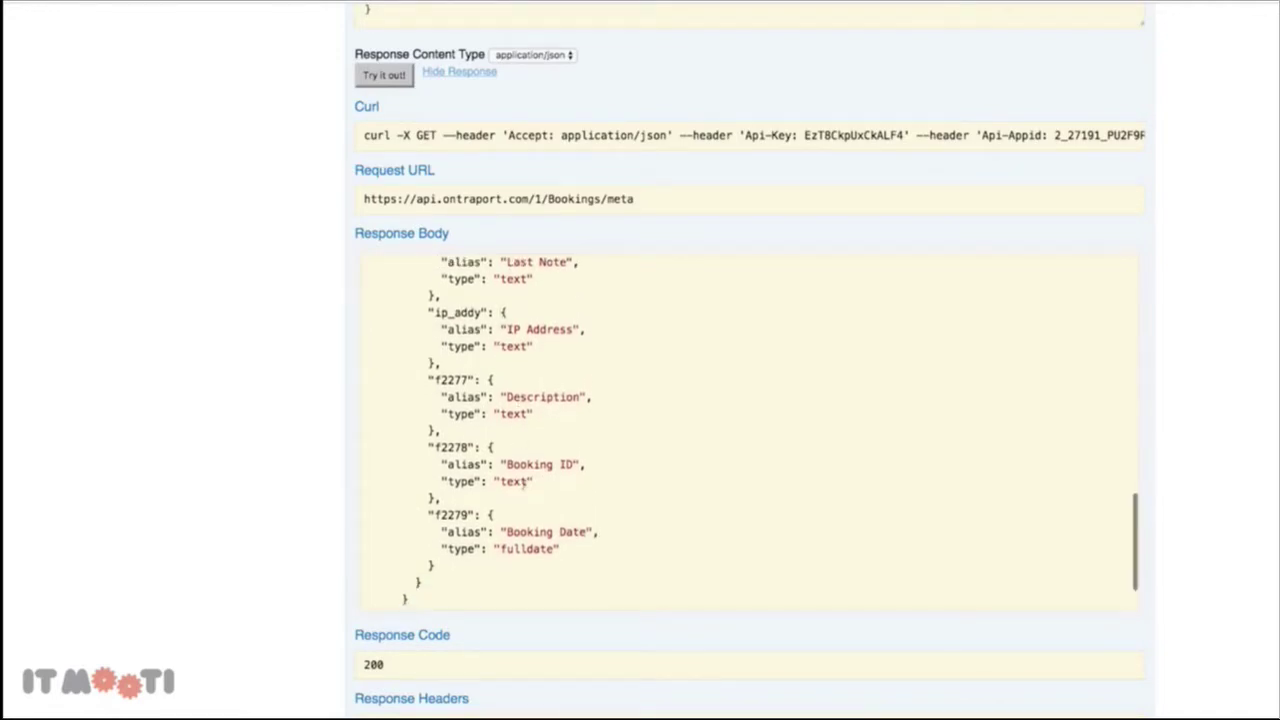
pyautogui.moveTo(468, 381); pyautogui.dragTo(436, 384)
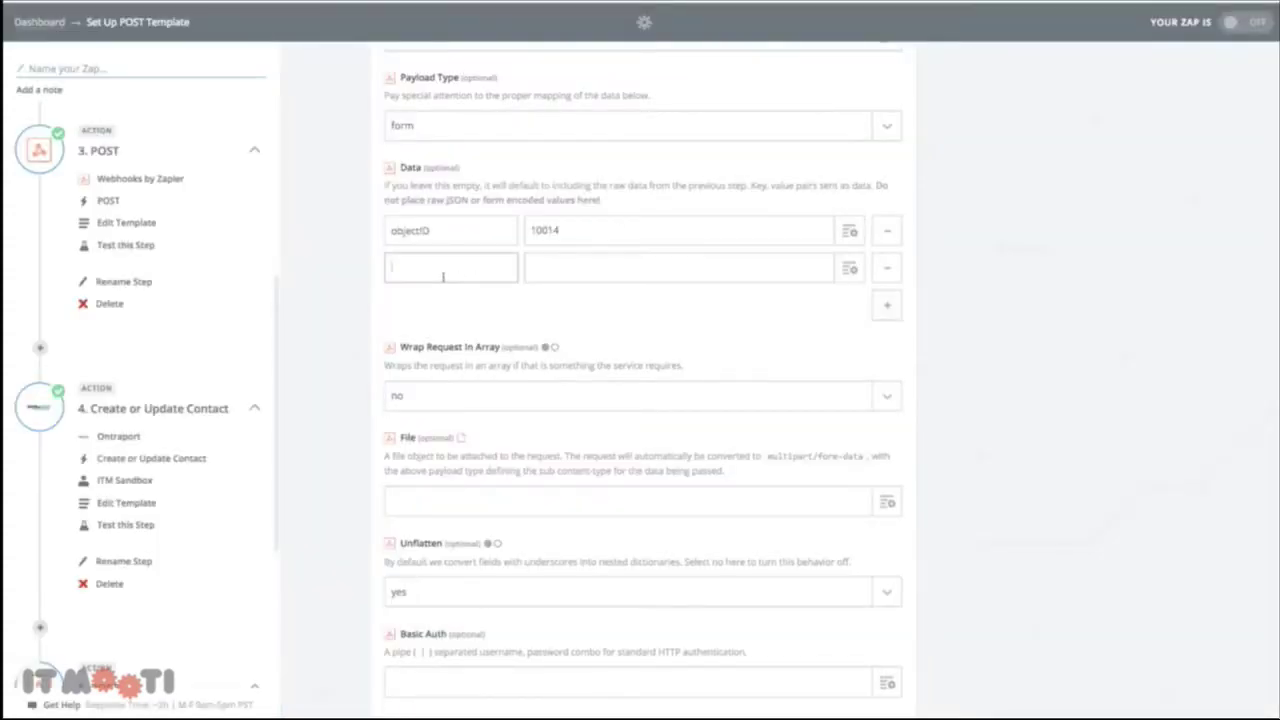
pyautogui.write('f2277')
pyautogui.click(886, 305)
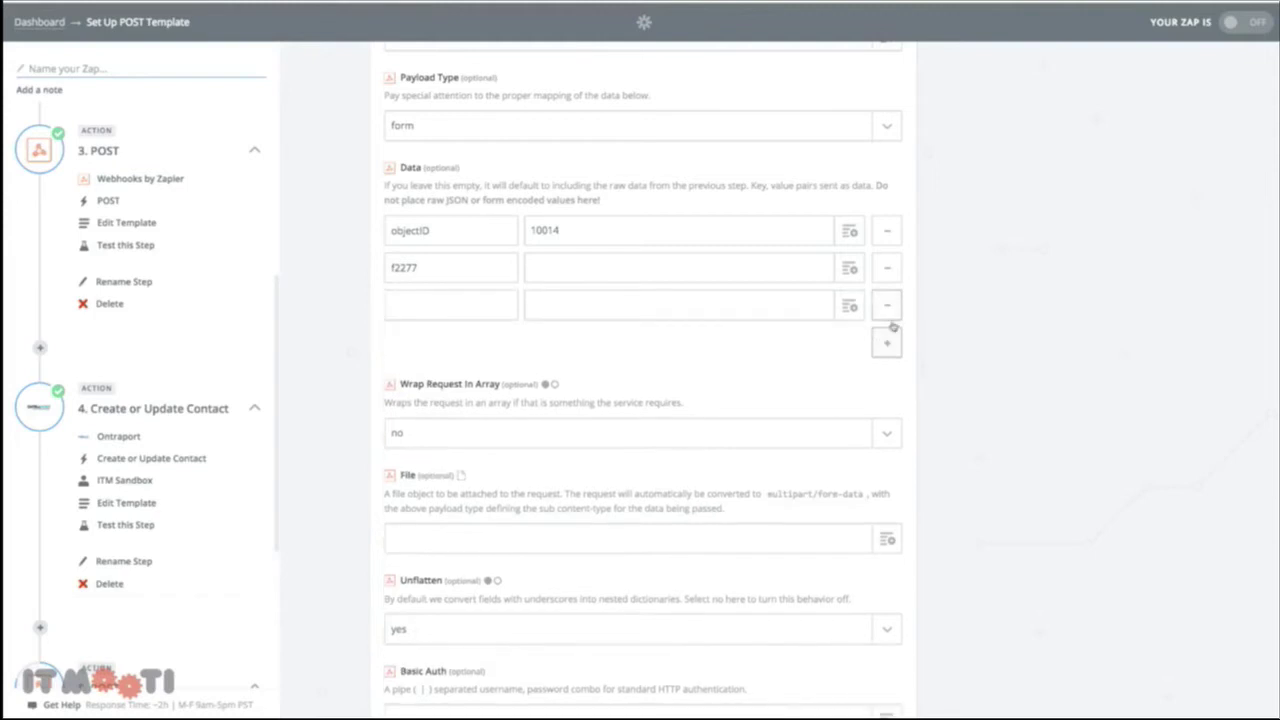
pyautogui.click(889, 346)
pyautogui.click(889, 380)
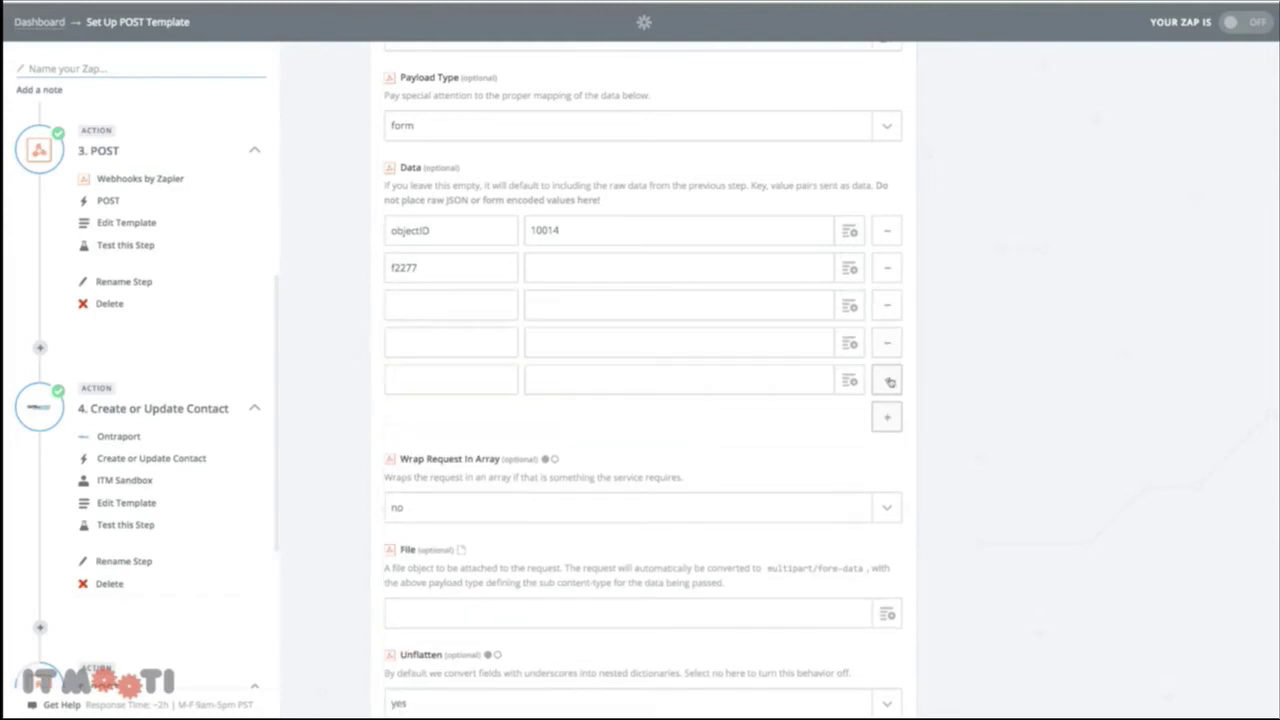
pyautogui.click(889, 416)
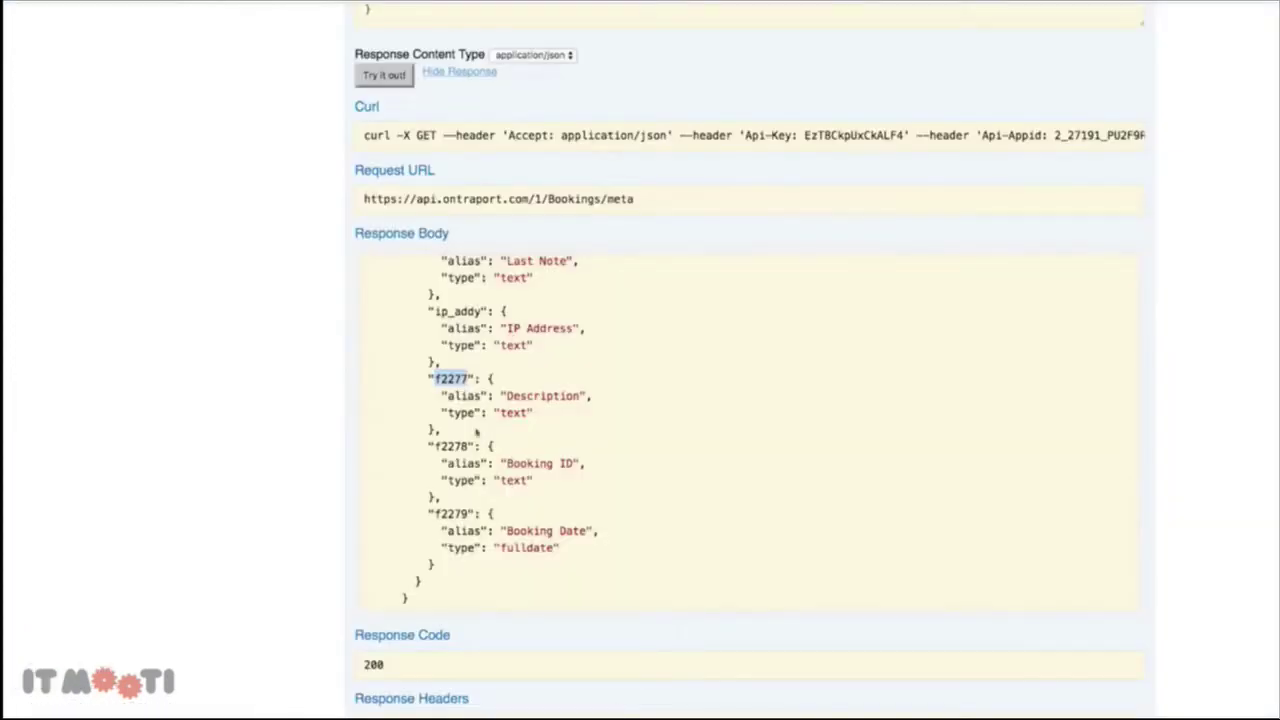
pyautogui.moveTo(471, 446); pyautogui.dragTo(436, 446)
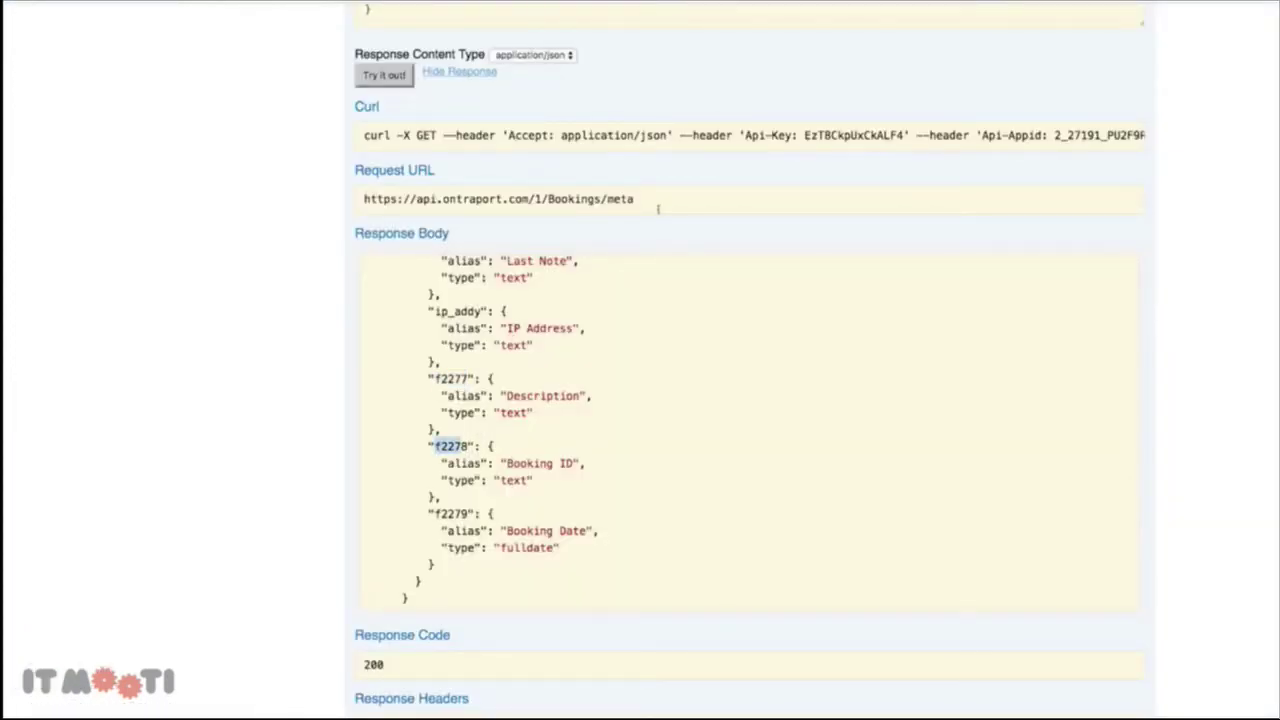
pyautogui.click(629, 70)
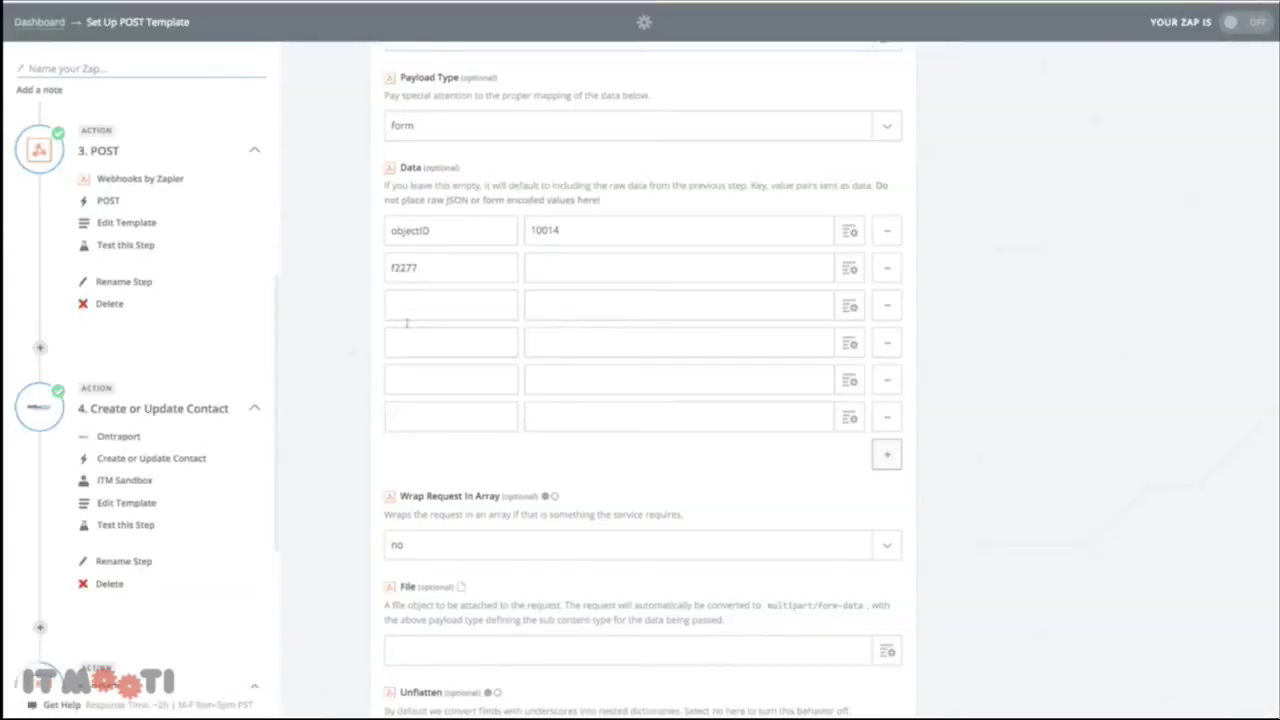
pyautogui.doubleClick(403, 270)
pyautogui.hotkey('ctrl', 'c')
pyautogui.click(412, 305)
pyautogui.hotkey('ctrl', 'v')
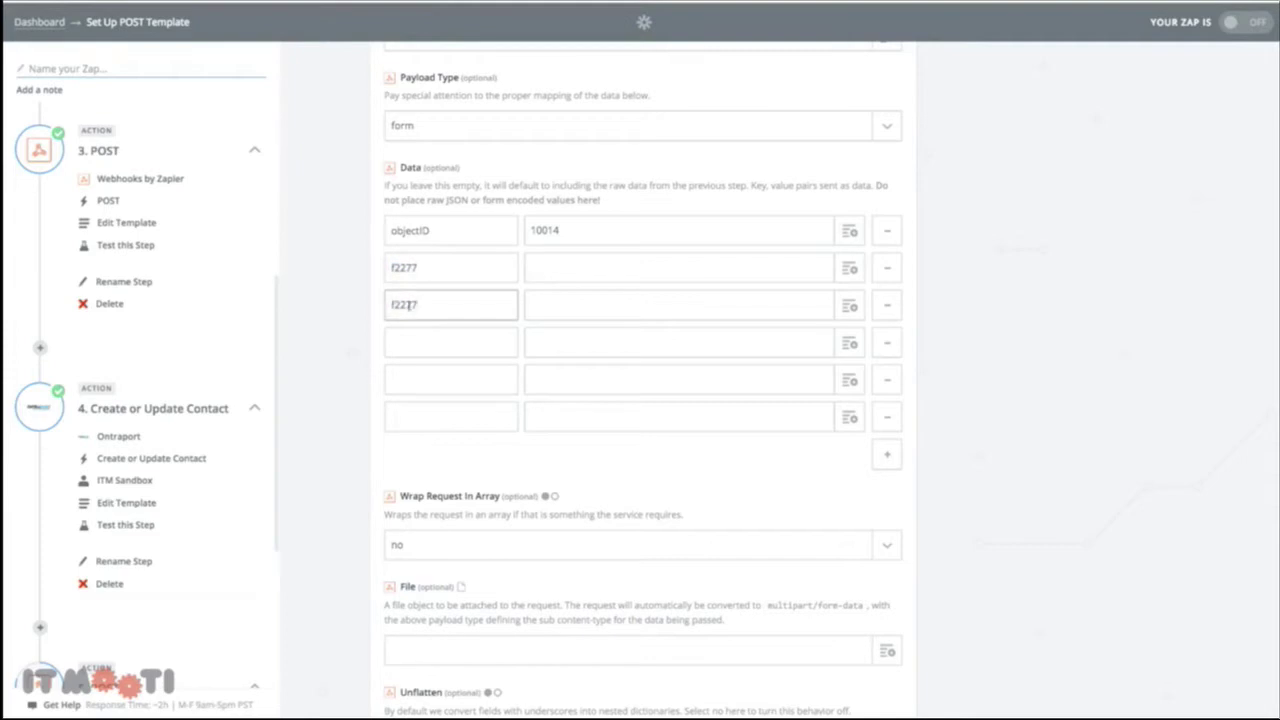
pyautogui.click(428, 352)
pyautogui.hotkey('ctrl', 'v')
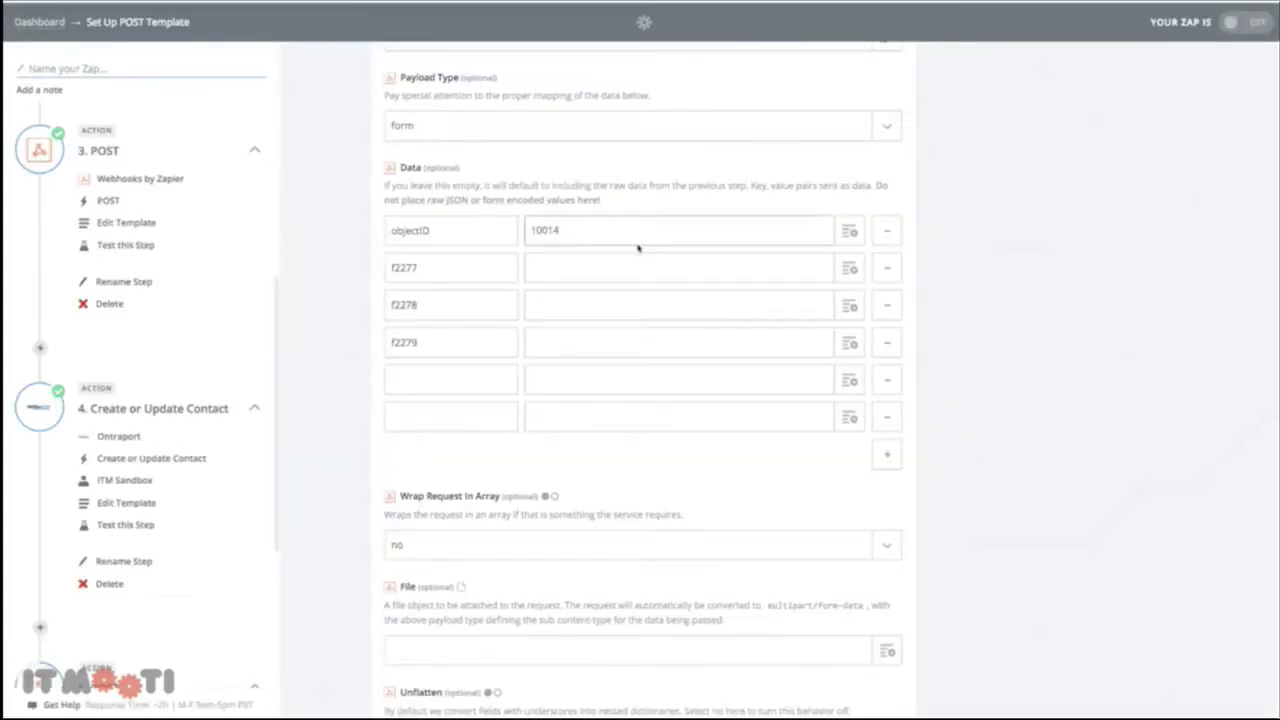
# Map f2277 to Step 1's Booking Description field
pyautogui.click(843, 270)
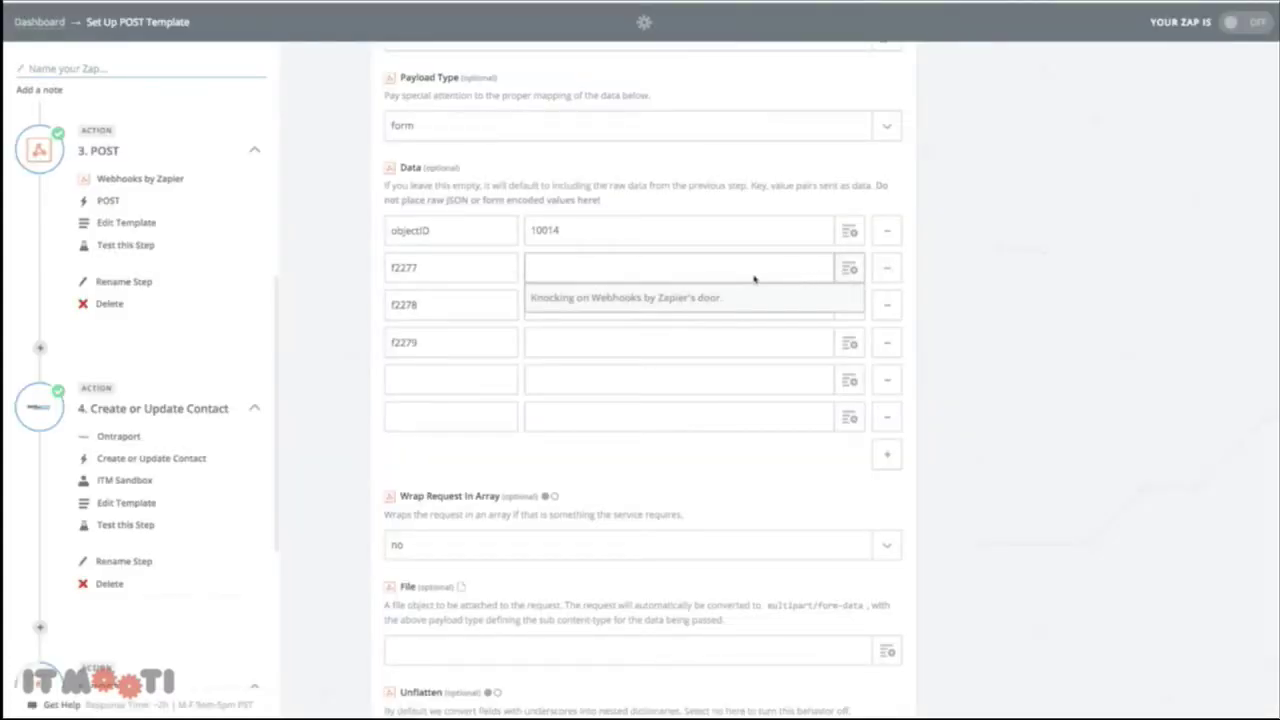
pyautogui.click(594, 340)
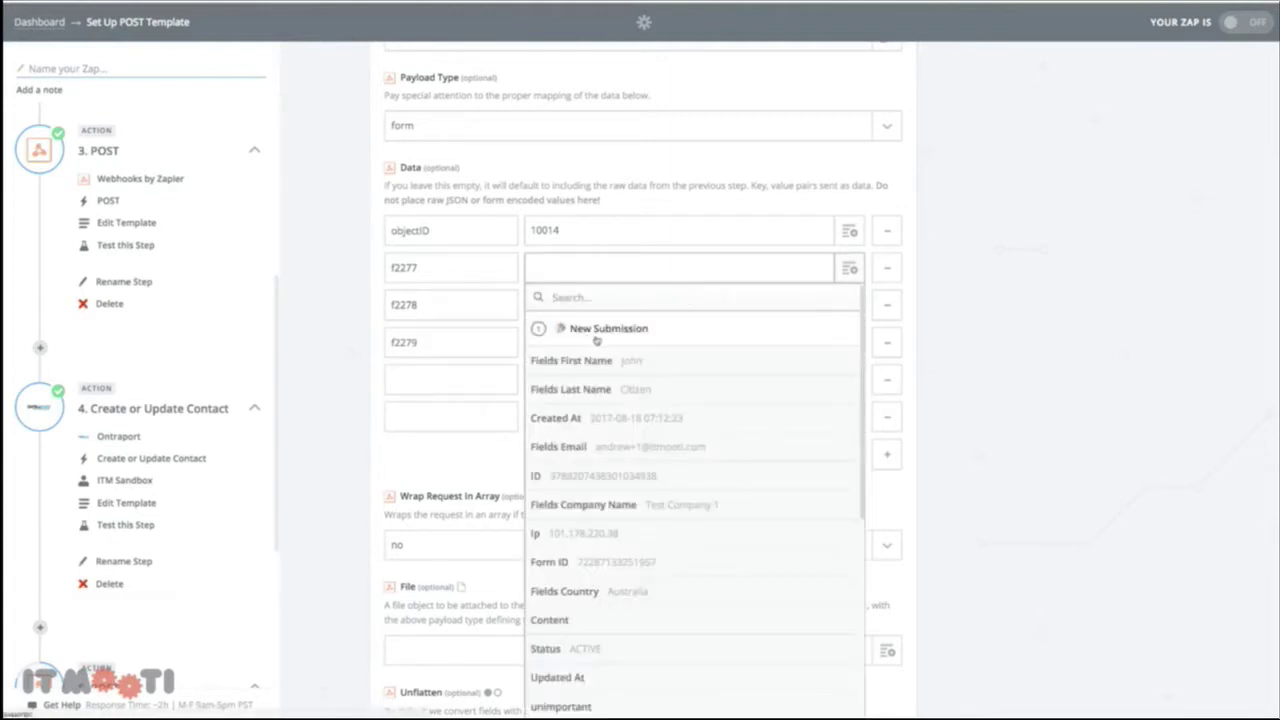
pyautogui.scroll(-3, 618, 465)
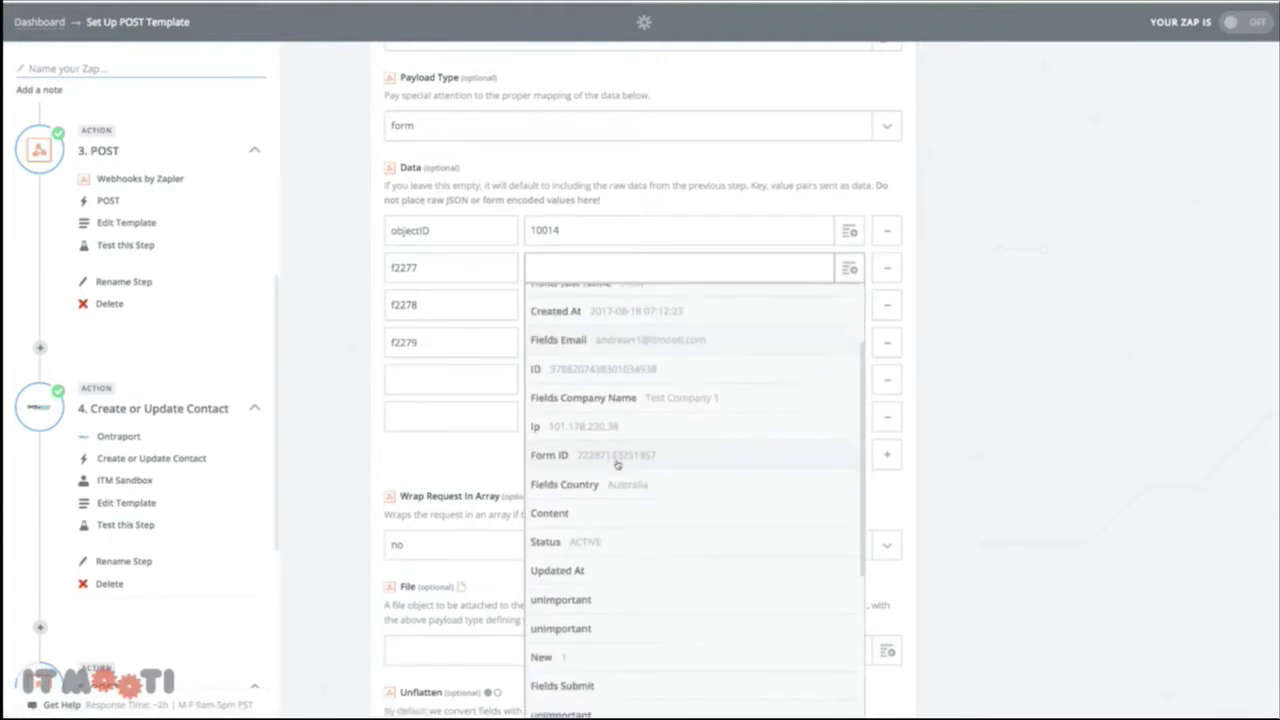
pyautogui.scroll(-5, 618, 465)
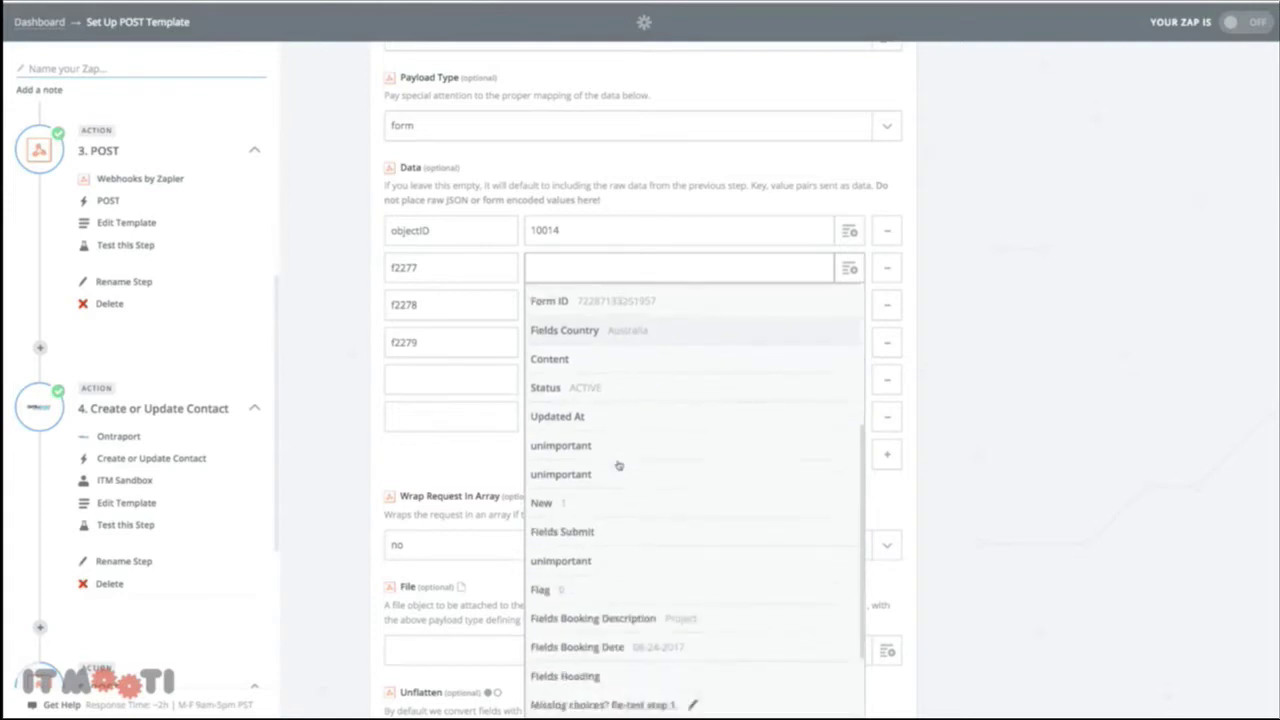
pyautogui.click(679, 510)
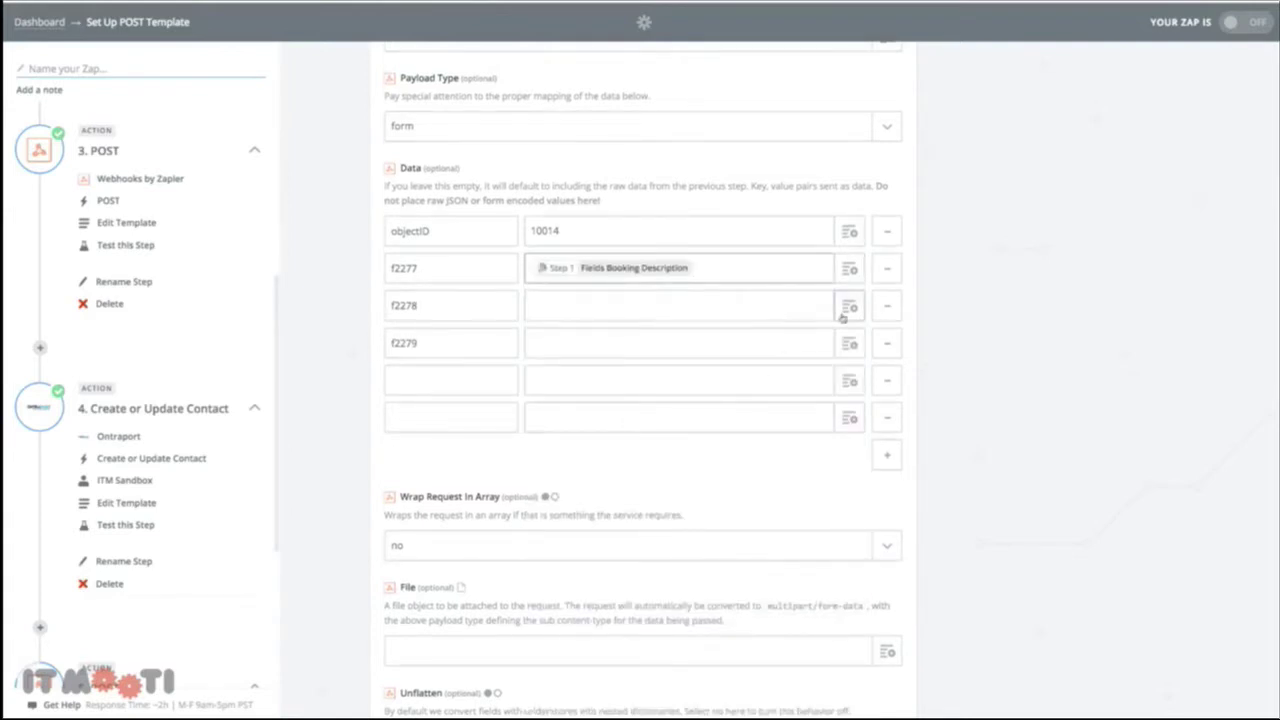
pyautogui.scroll(-1, 760, 166)
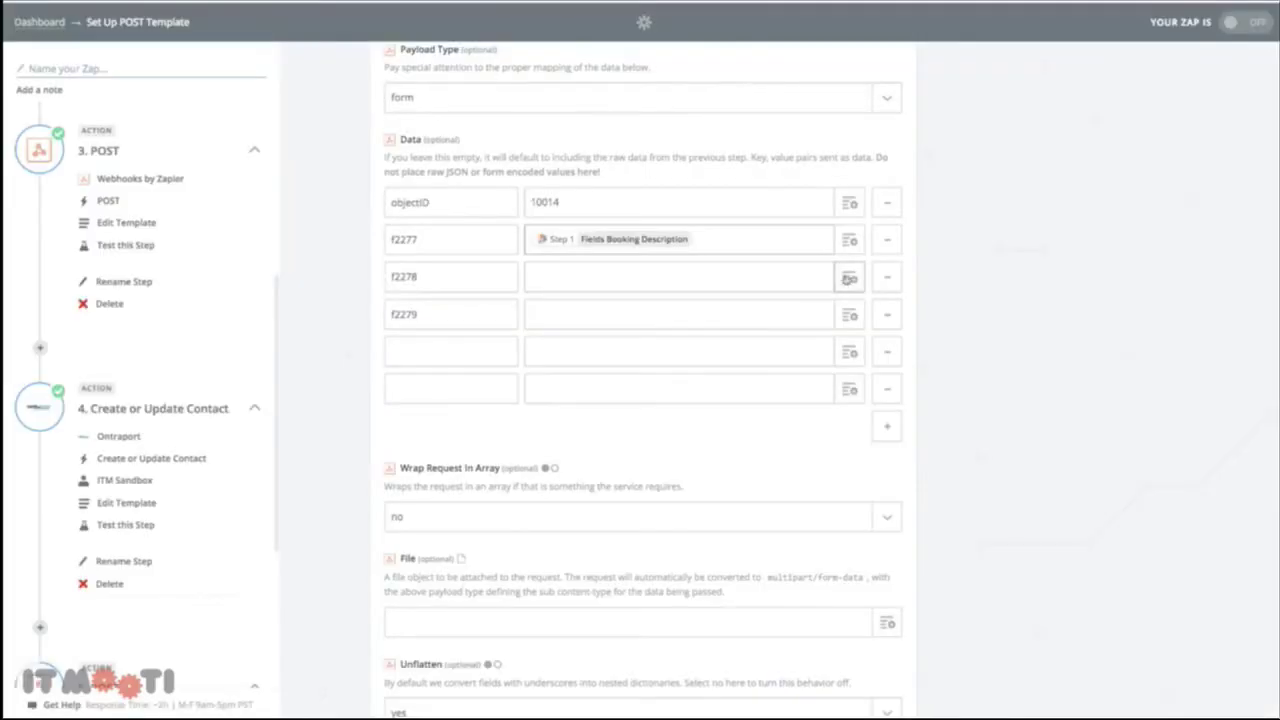
# Map f2278 to the Step 1 submission ID and f2279 to the Step 2 Booking Date
pyautogui.click(847, 280)
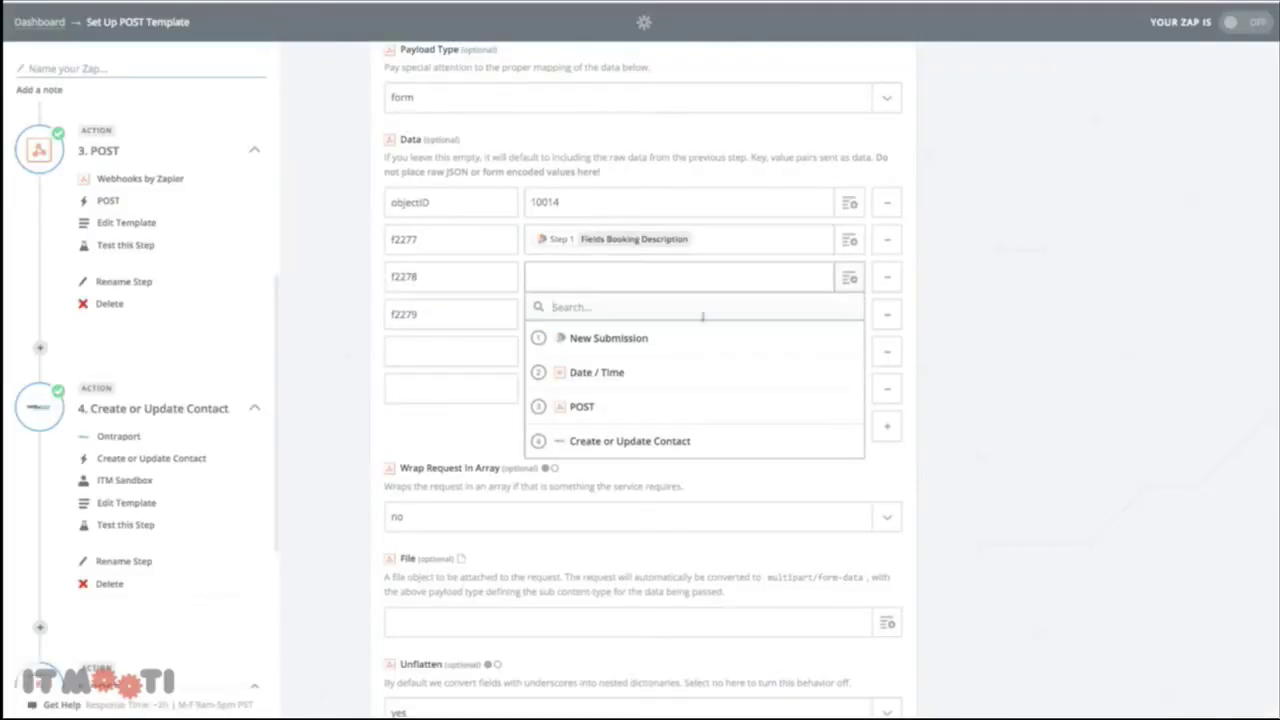
pyautogui.click(630, 340)
pyautogui.scroll(-1, 642, 460)
pyautogui.scroll(-3, 600, 463)
pyautogui.scroll(2, 589, 371)
pyautogui.click(589, 371)
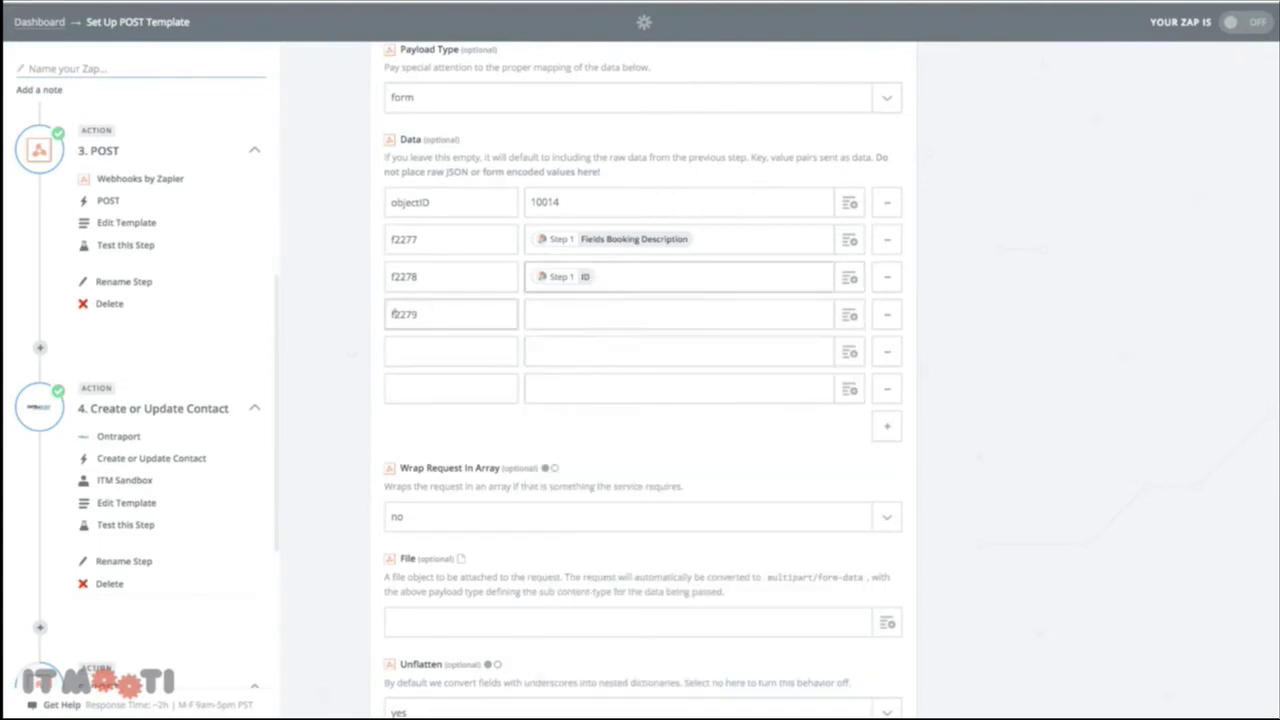
pyautogui.click(660, 314)
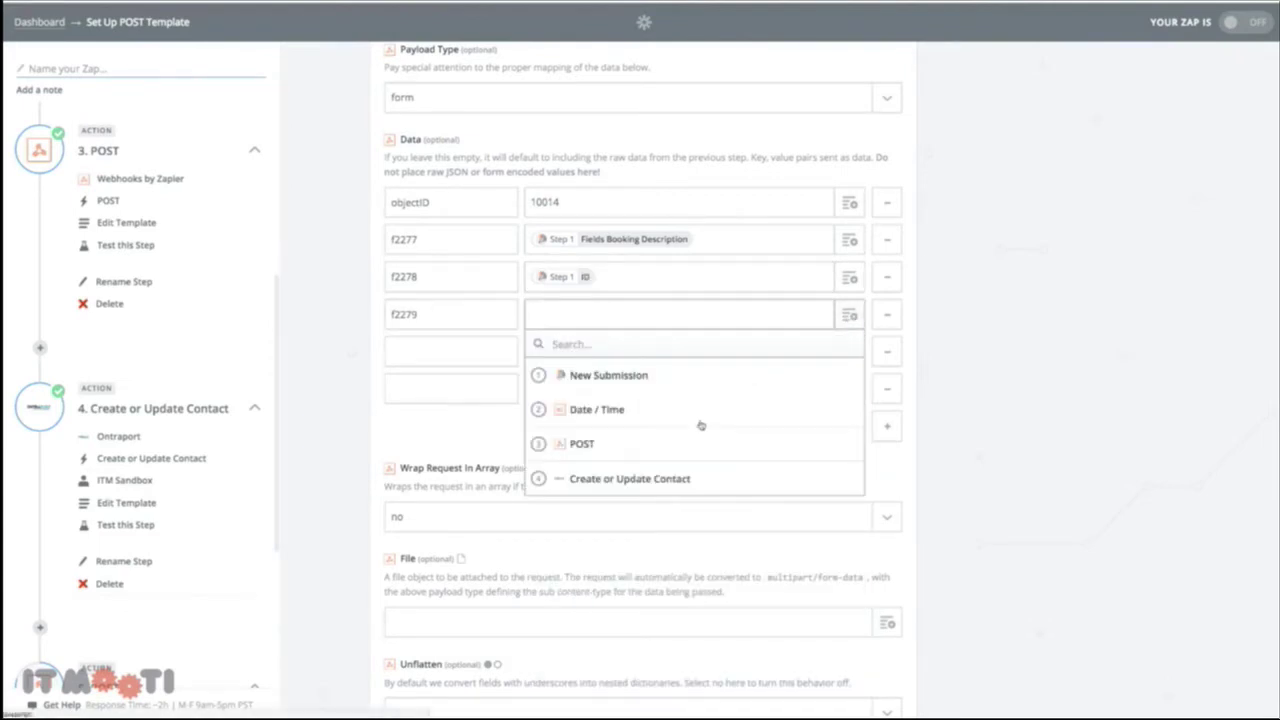
pyautogui.click(624, 419)
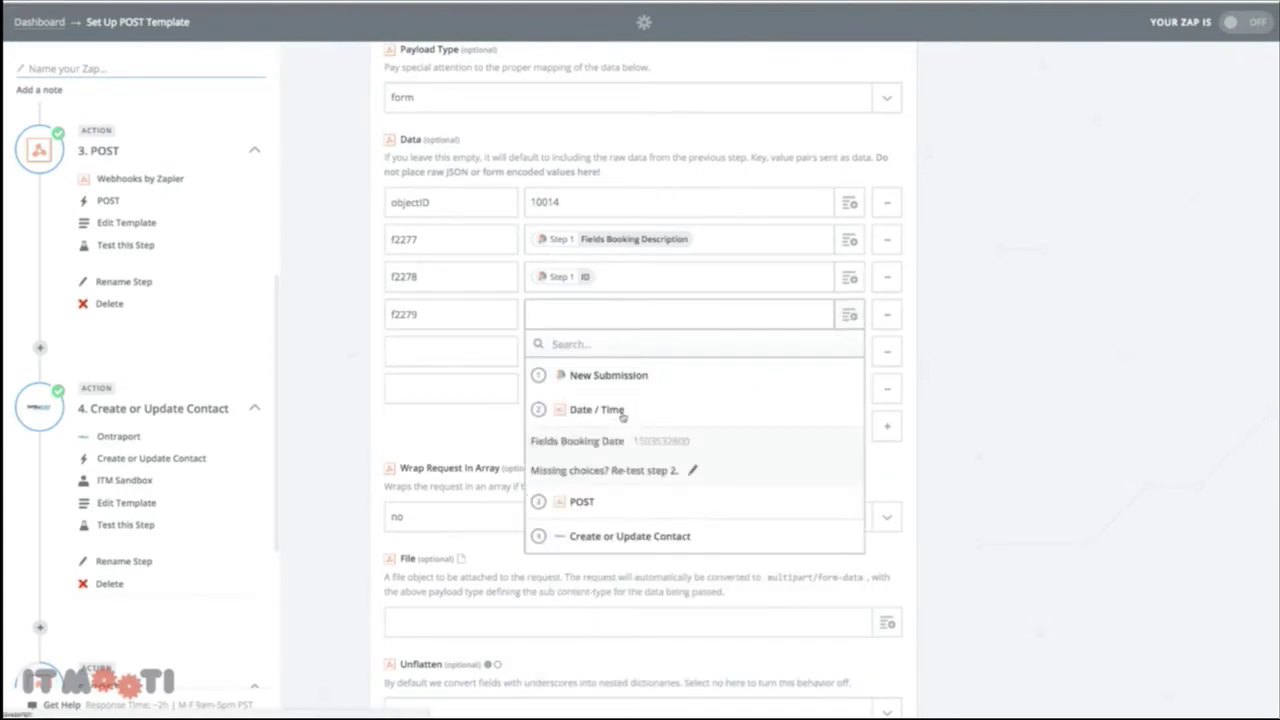
pyautogui.click(660, 446)
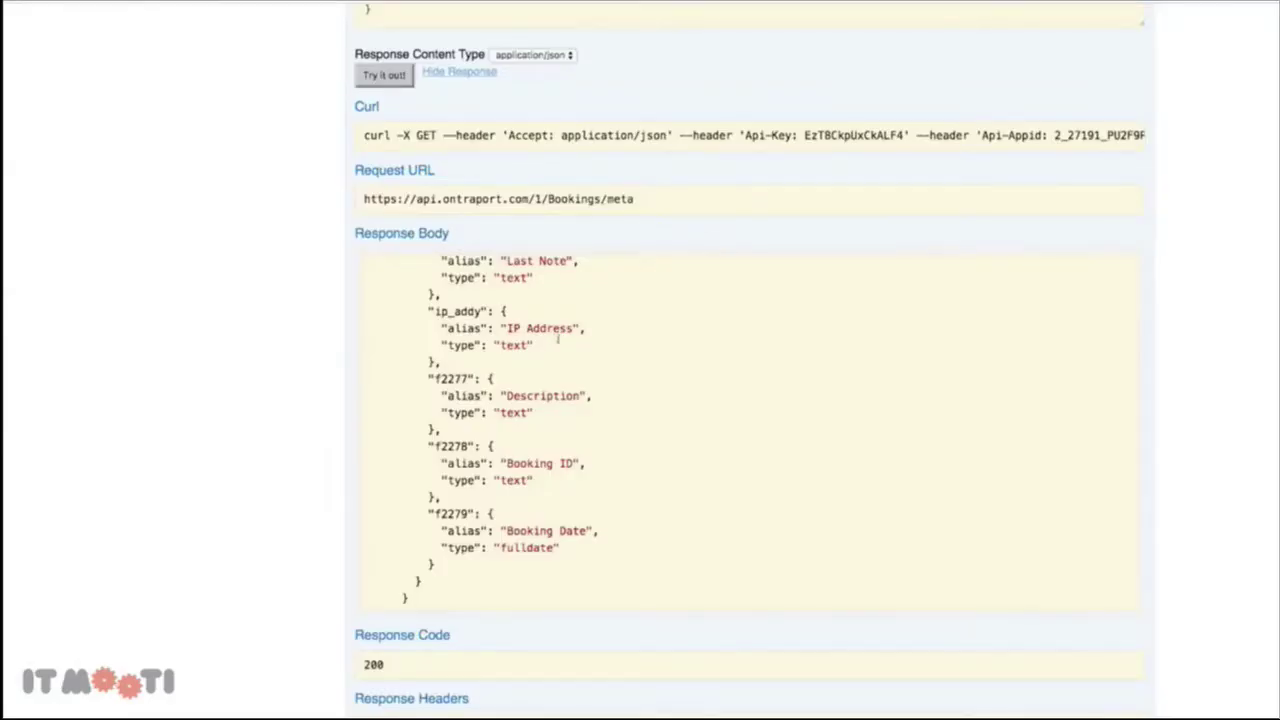
# Add data key f2282 mapped to the Step 4 Data ID
pyautogui.scroll(8, 558, 340)
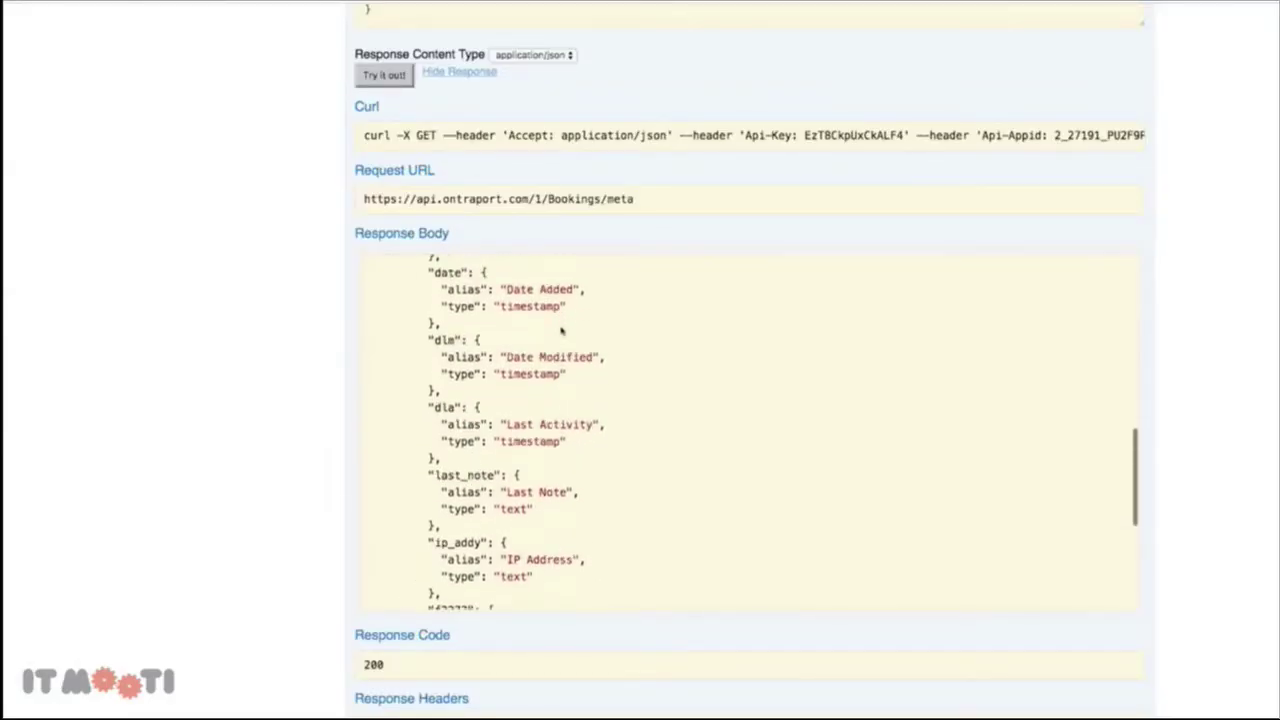
pyautogui.scroll(5, 563, 324)
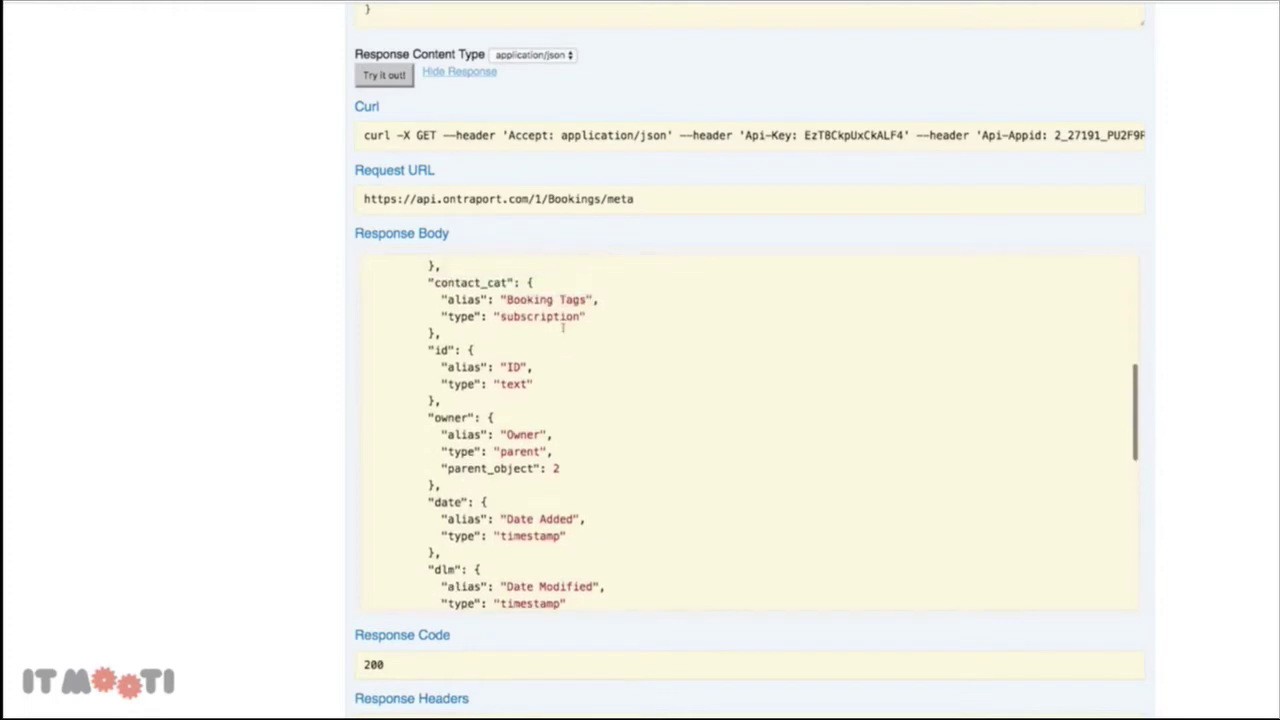
pyautogui.scroll(3, 567, 324)
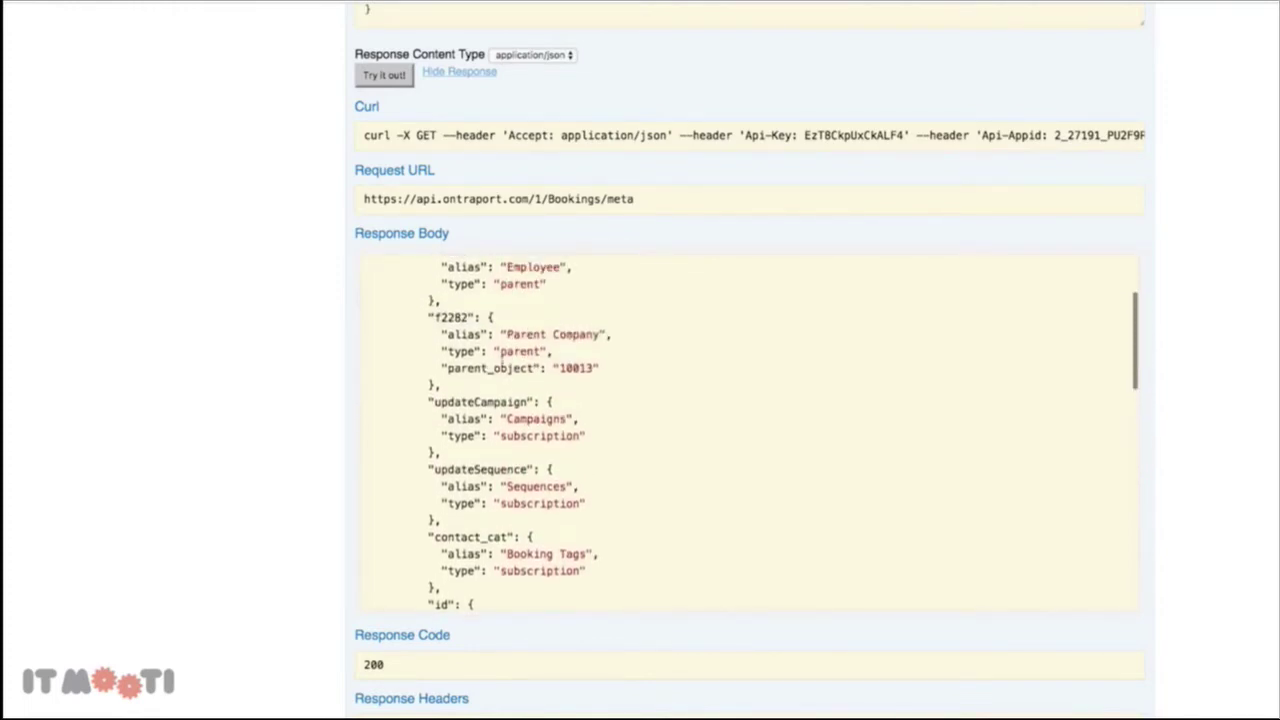
pyautogui.moveTo(470, 320); pyautogui.dragTo(434, 321)
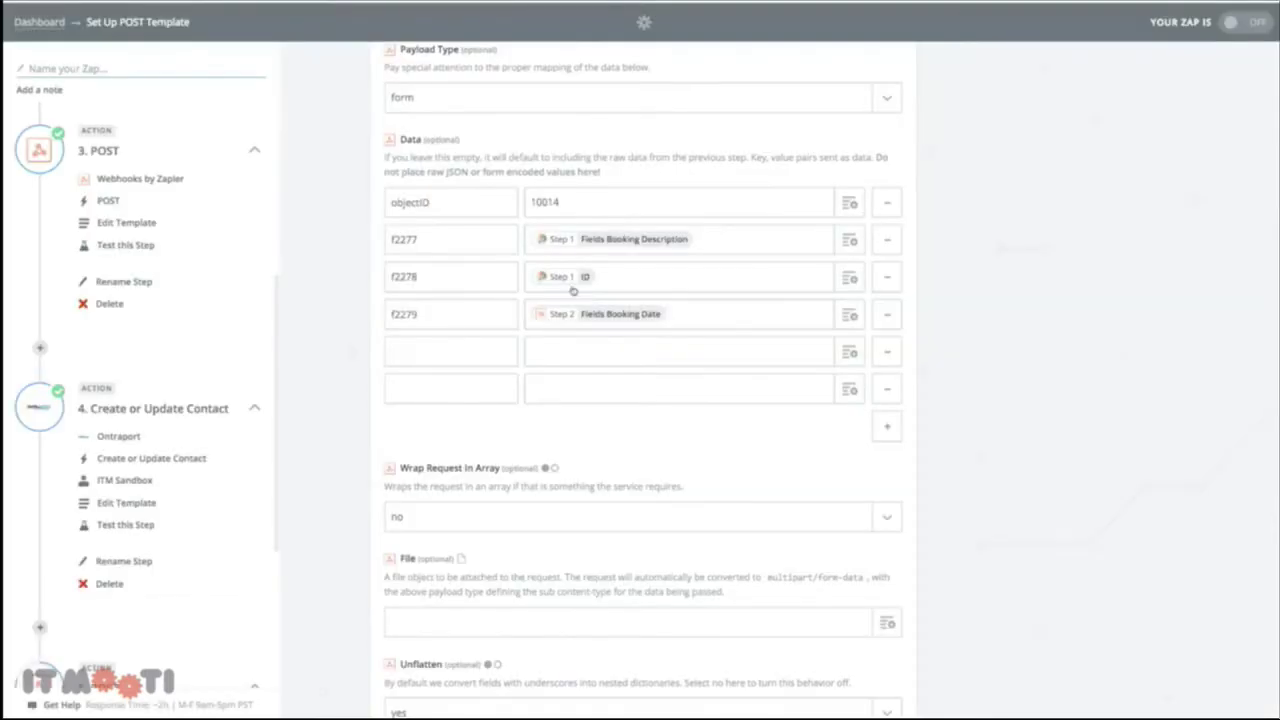
pyautogui.click(463, 357)
pyautogui.press('super+v')
pyautogui.click(705, 358)
pyautogui.click(849, 352)
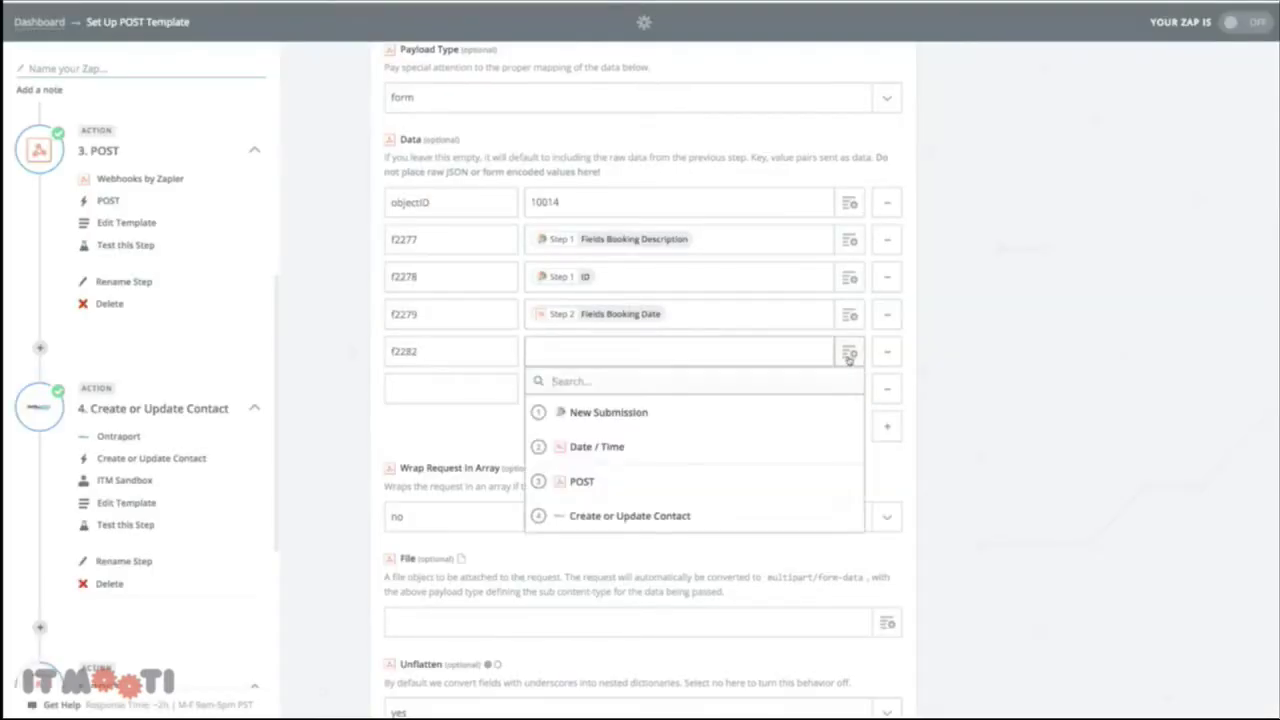
pyautogui.click(569, 484)
pyautogui.scroll(-5, 646, 572)
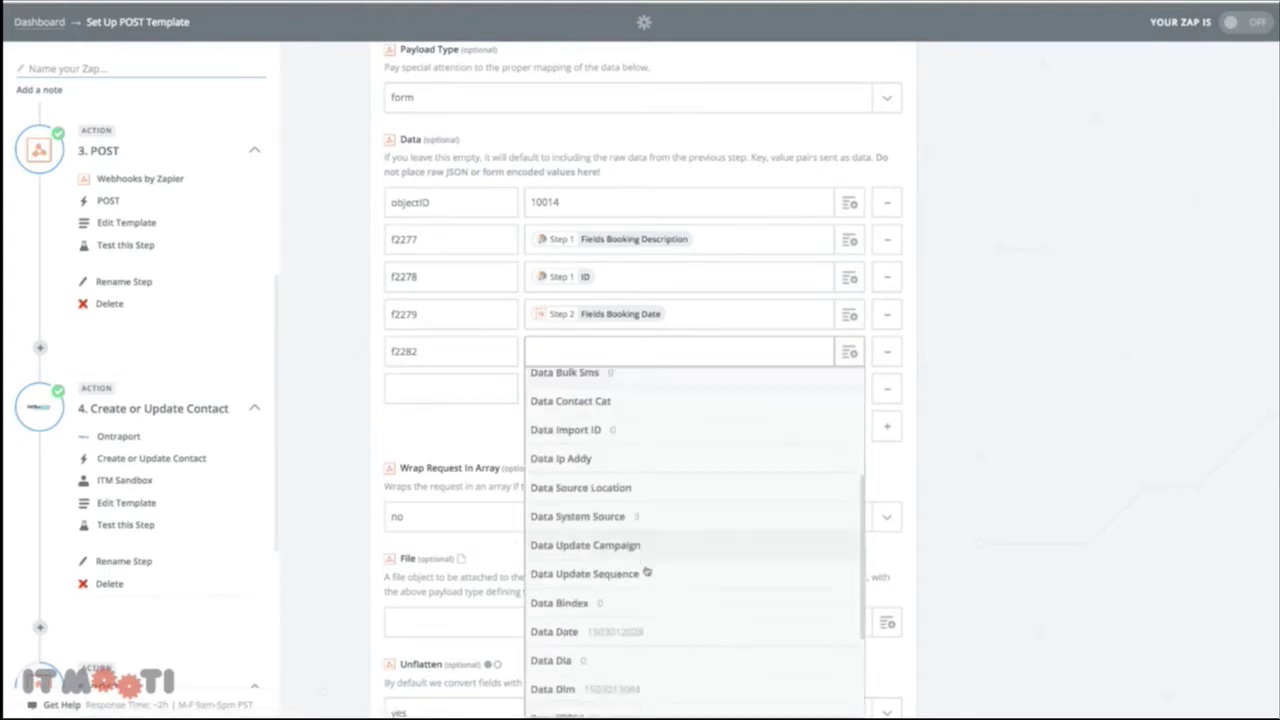
pyautogui.click(610, 611)
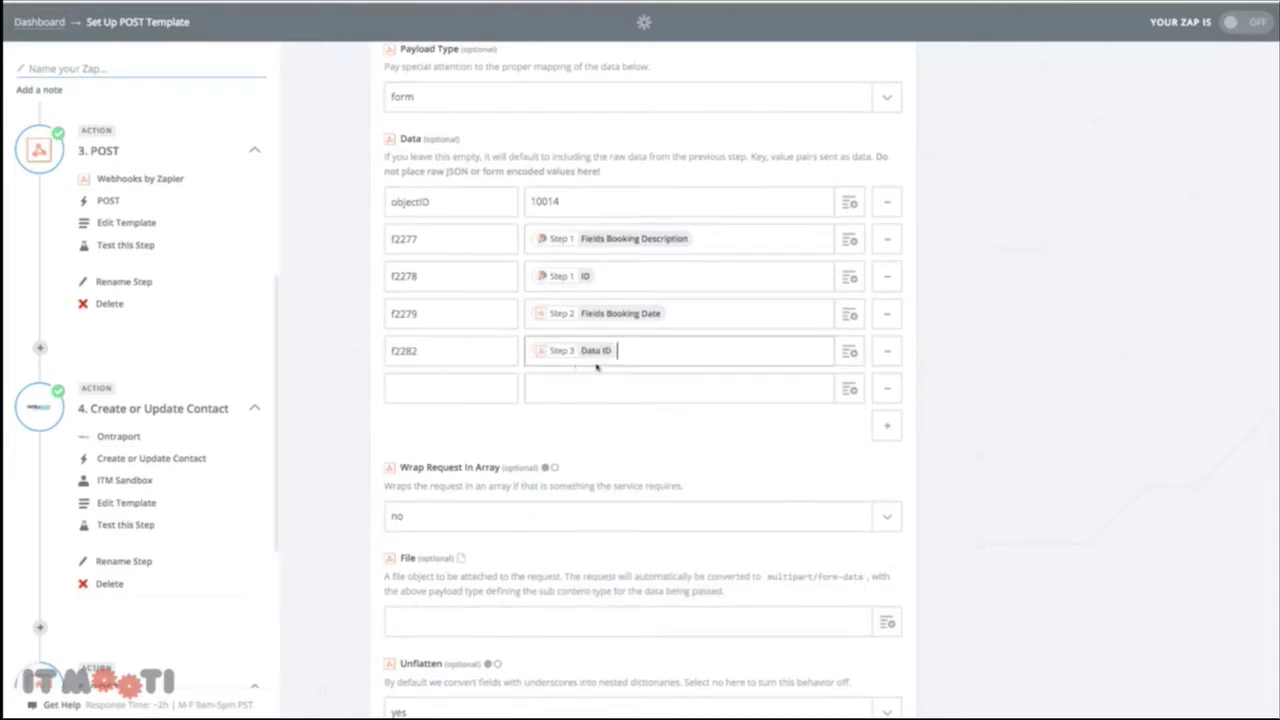
# Map the last data row to the contact's Data ID
pyautogui.click(443, 372)
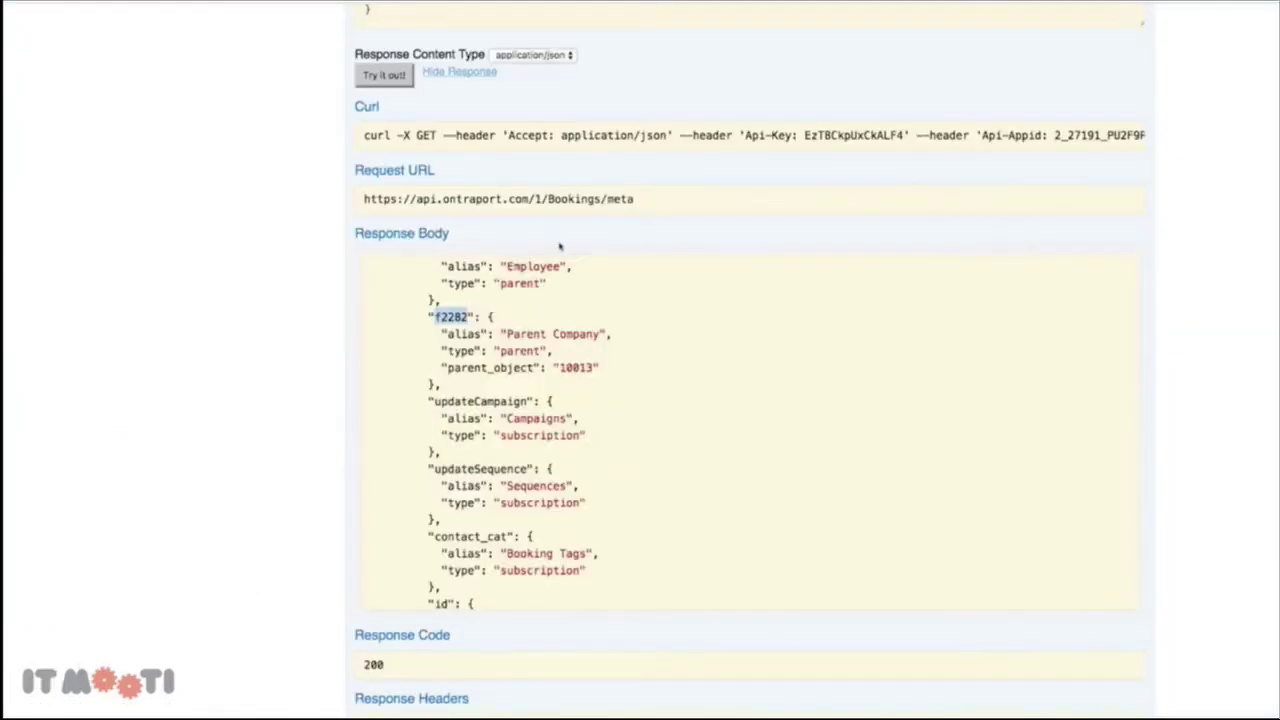
pyautogui.scroll(3, 486, 316)
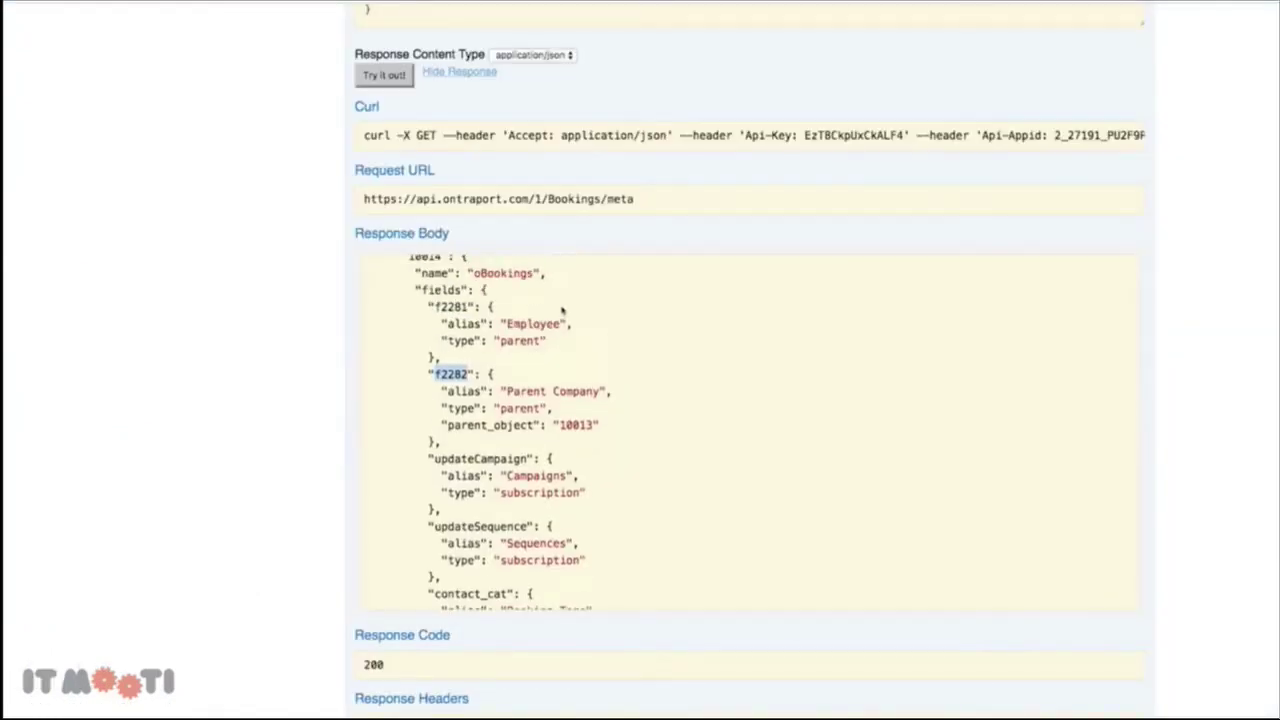
pyautogui.moveTo(469, 311); pyautogui.dragTo(435, 311)
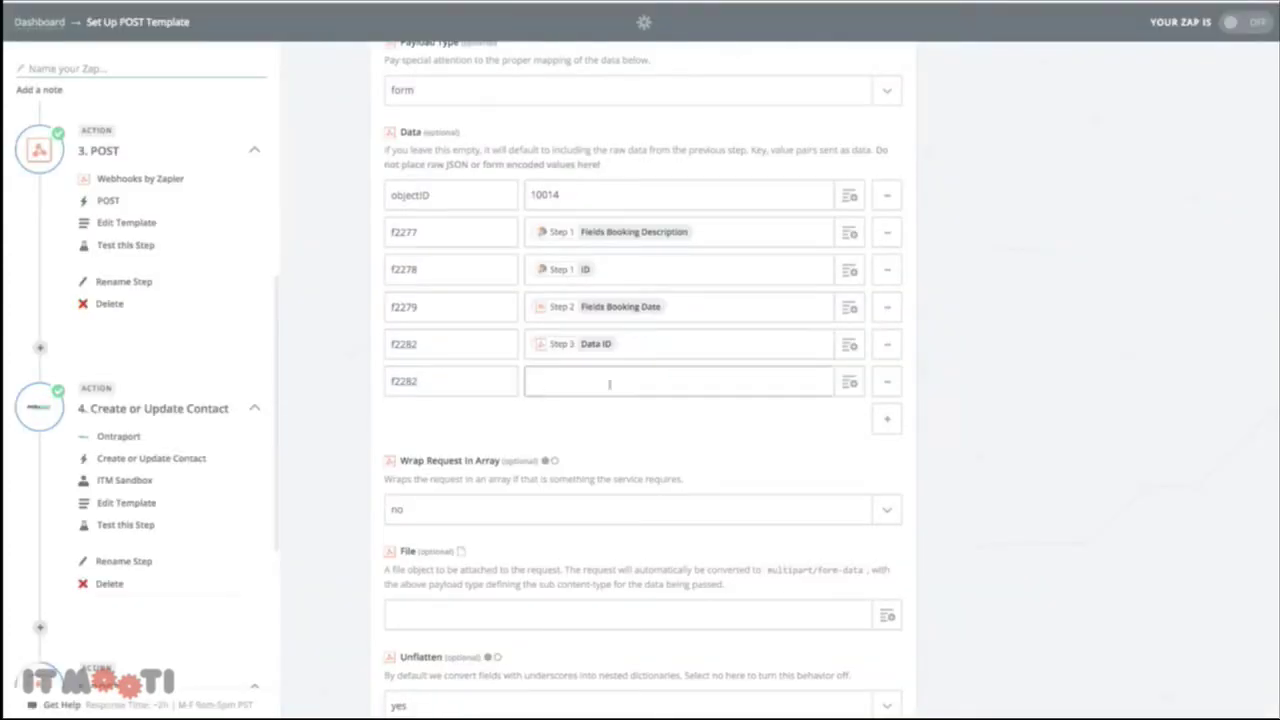
pyautogui.click(845, 386)
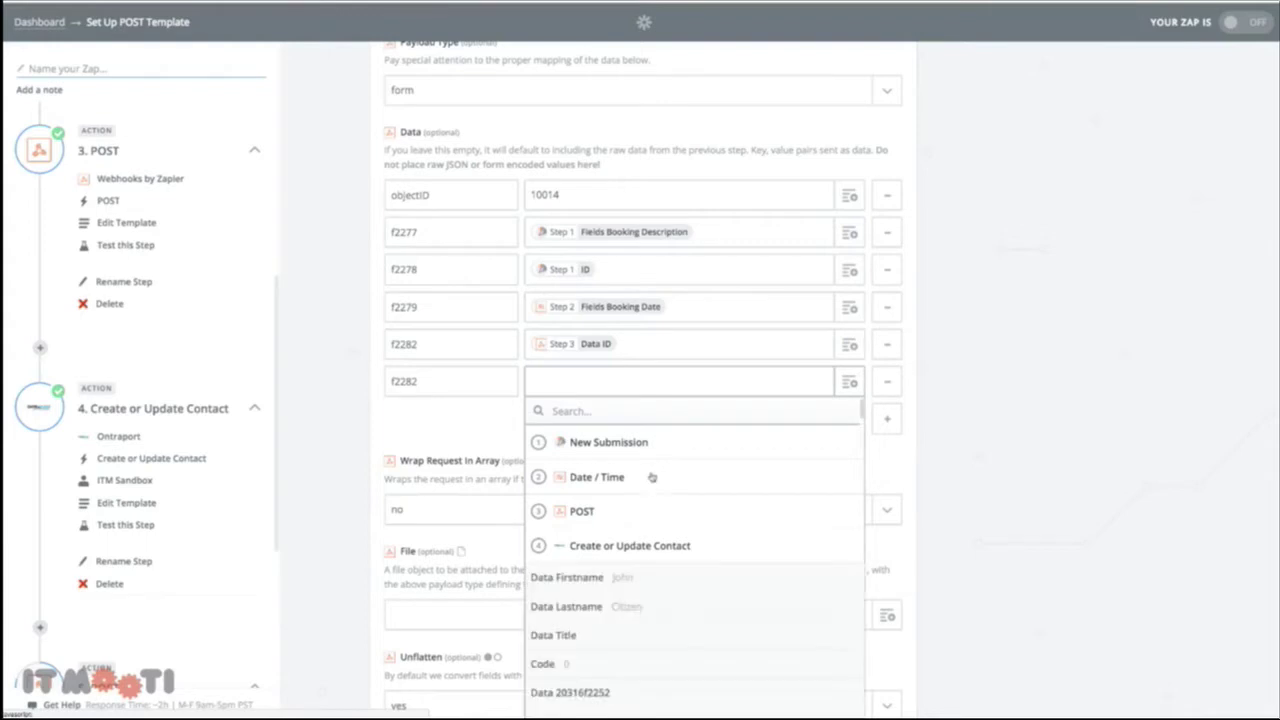
pyautogui.scroll(-8, 655, 477)
pyautogui.scroll(-10, 651, 482)
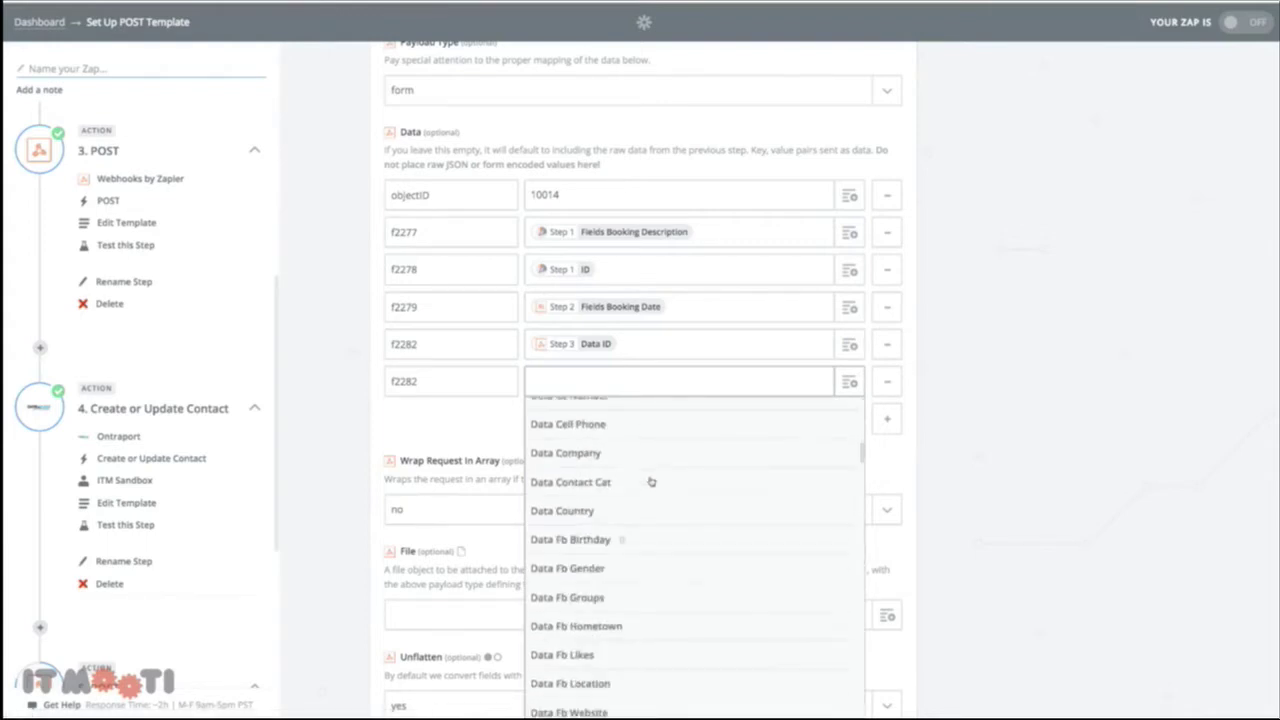
pyautogui.scroll(-10, 651, 486)
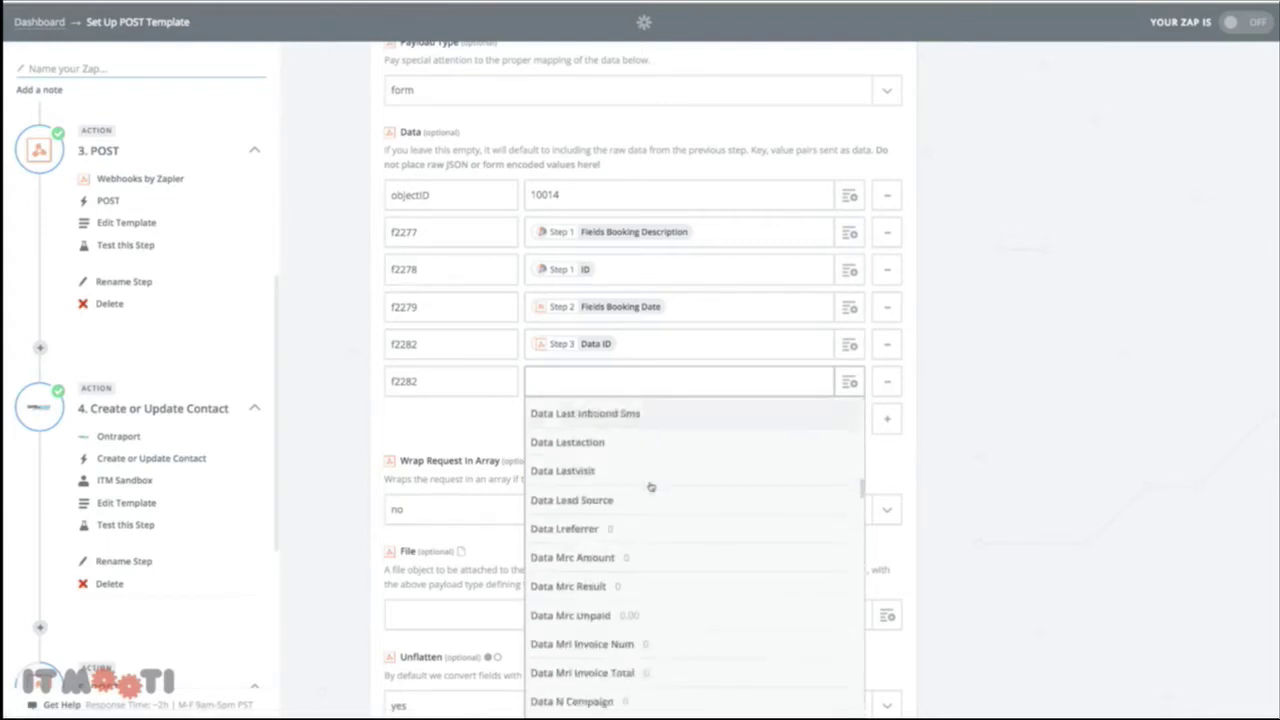
pyautogui.scroll(-3, 650, 486)
pyautogui.scroll(-2, 650, 495)
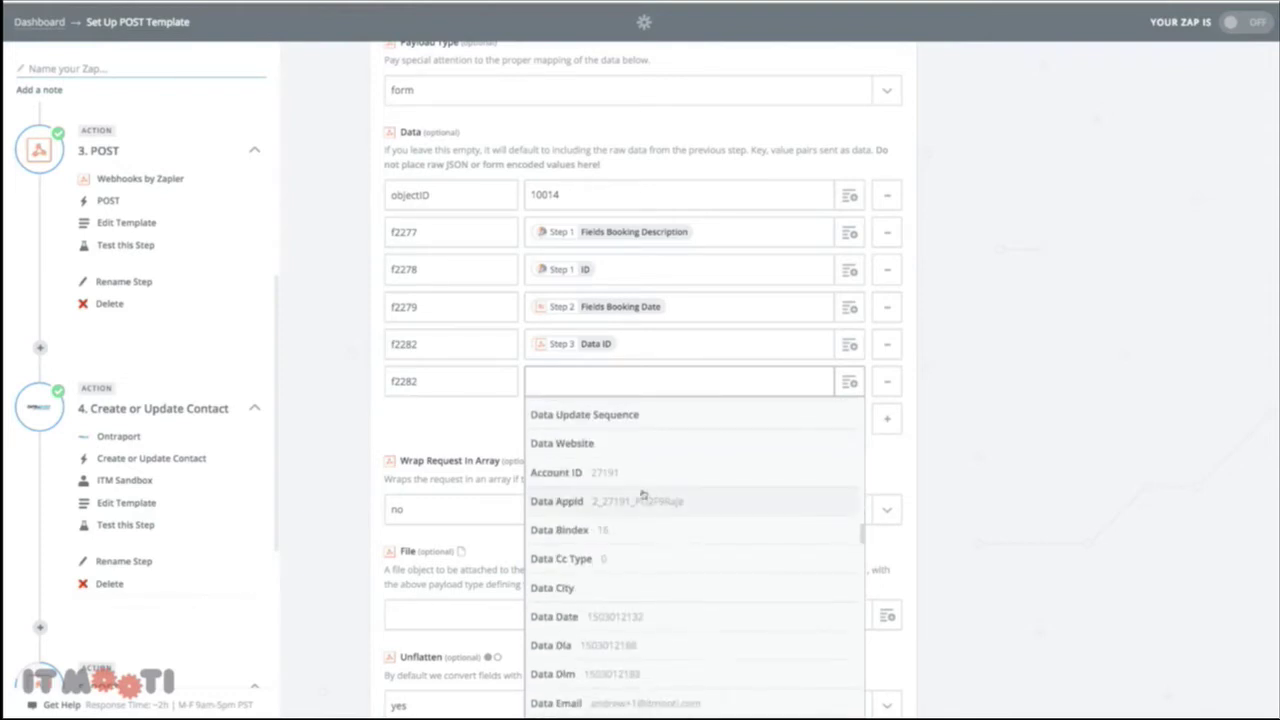
pyautogui.scroll(-2, 612, 486)
pyautogui.scroll(-10, 615, 486)
pyautogui.scroll(-10, 615, 486)
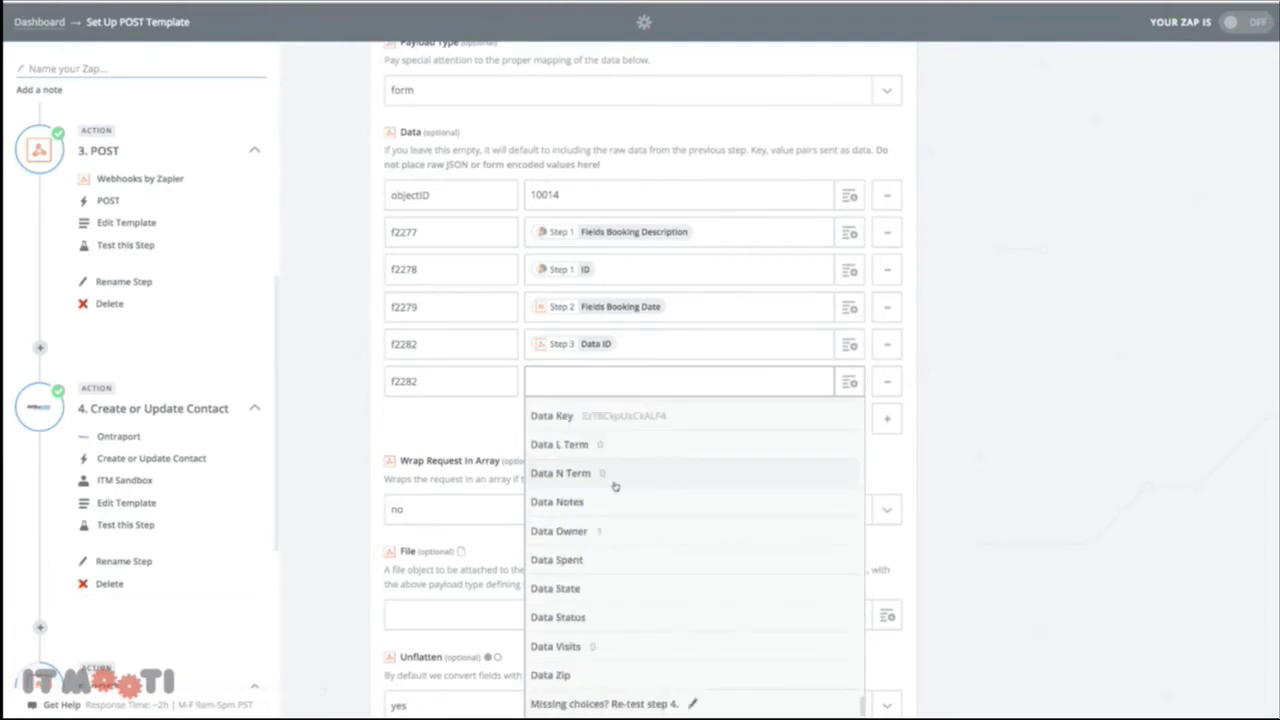
pyautogui.scroll(2, 608, 527)
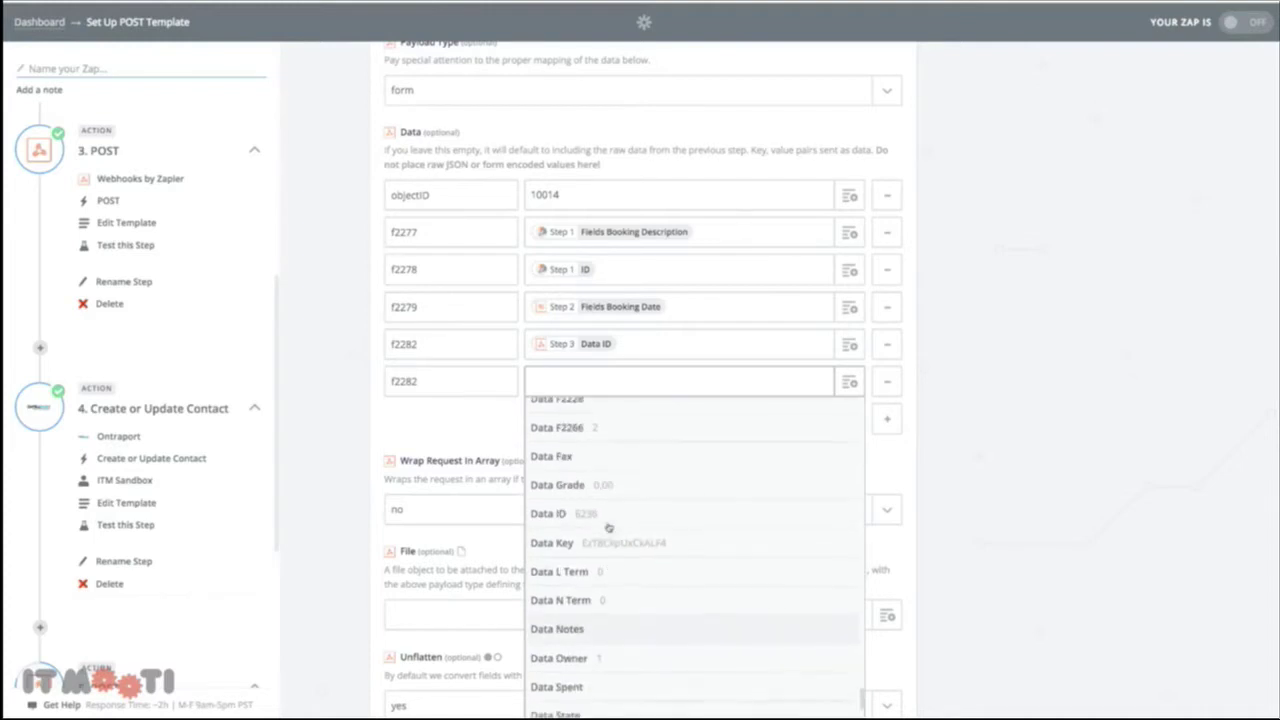
pyautogui.click(594, 519)
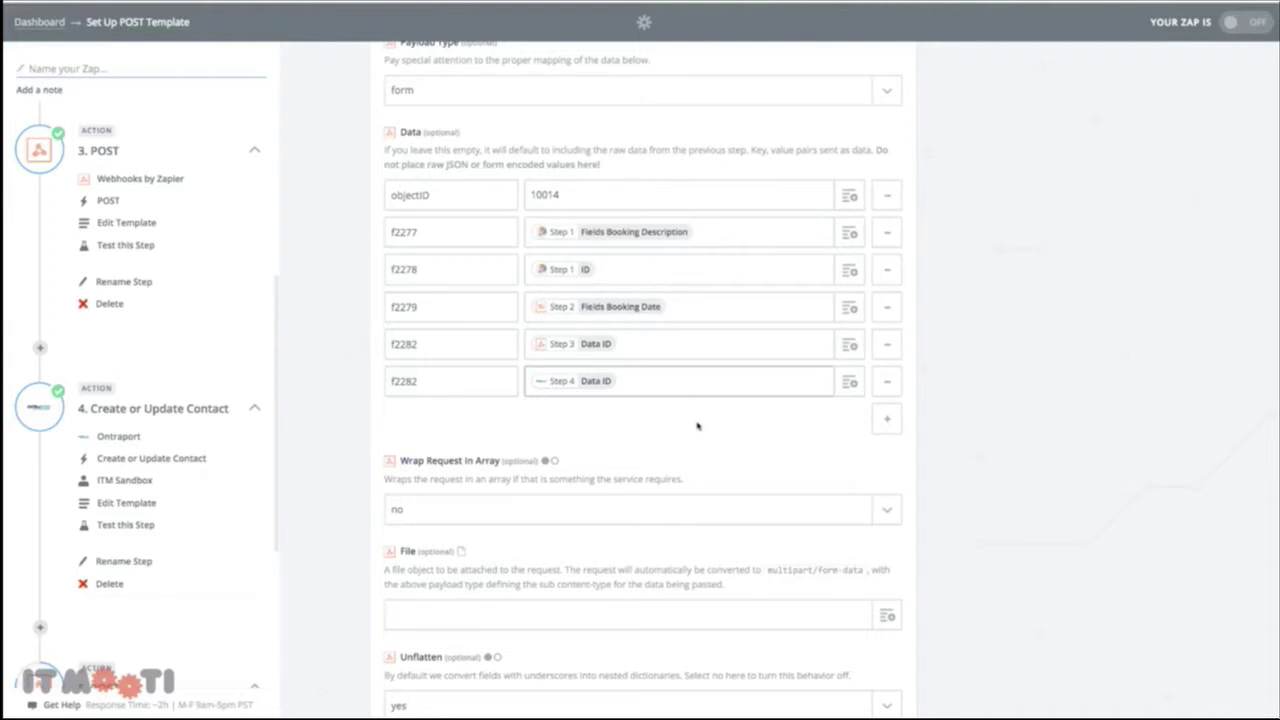
# Continue from the POST template to its test preview
pyautogui.scroll(-1, 697, 426)
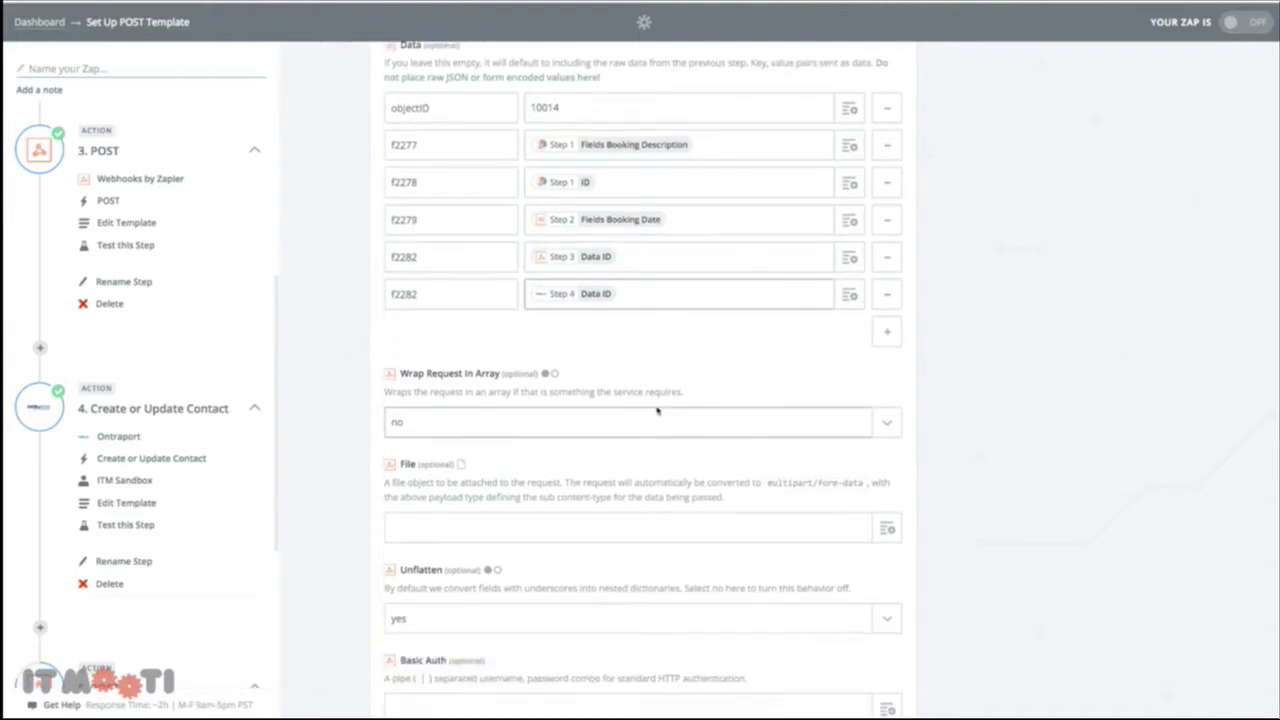
pyautogui.scroll(1, 711, 296)
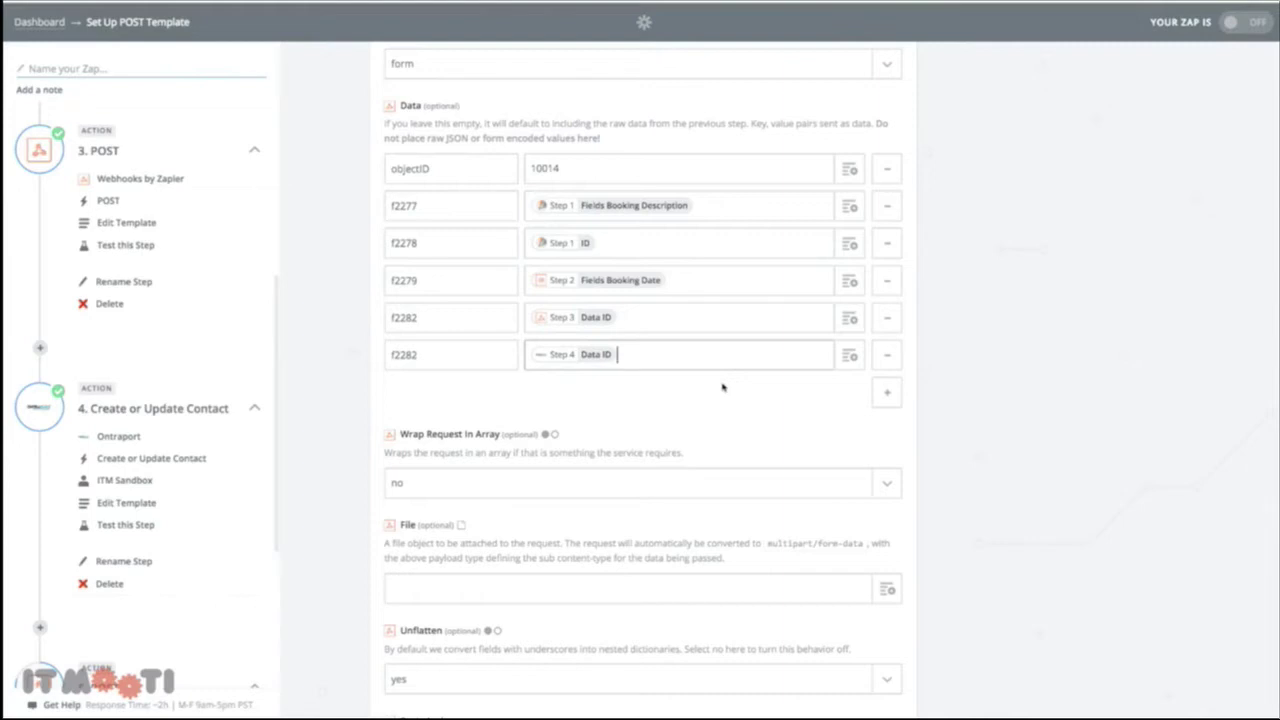
pyautogui.scroll(-5, 730, 428)
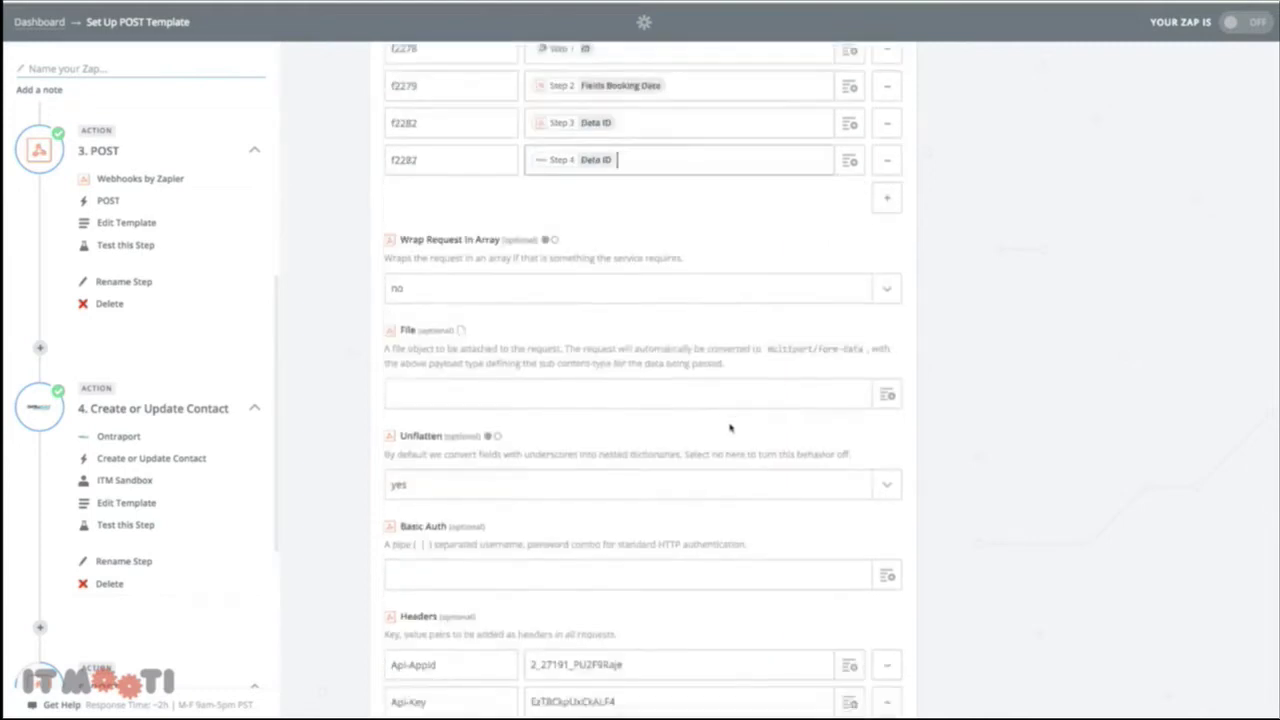
pyautogui.click(864, 633)
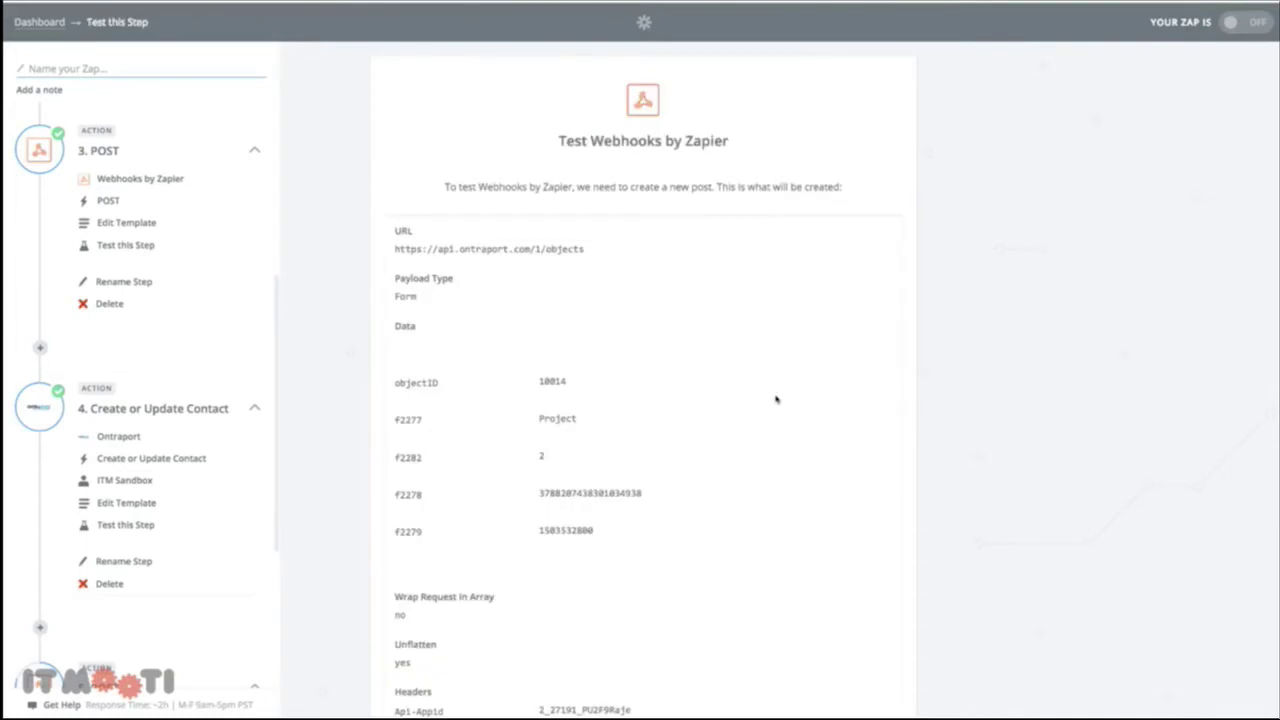
# Send the test booking to Ontraport and name the zap New Bookings Test
pyautogui.scroll(-3, 780, 410)
pyautogui.click(880, 636)
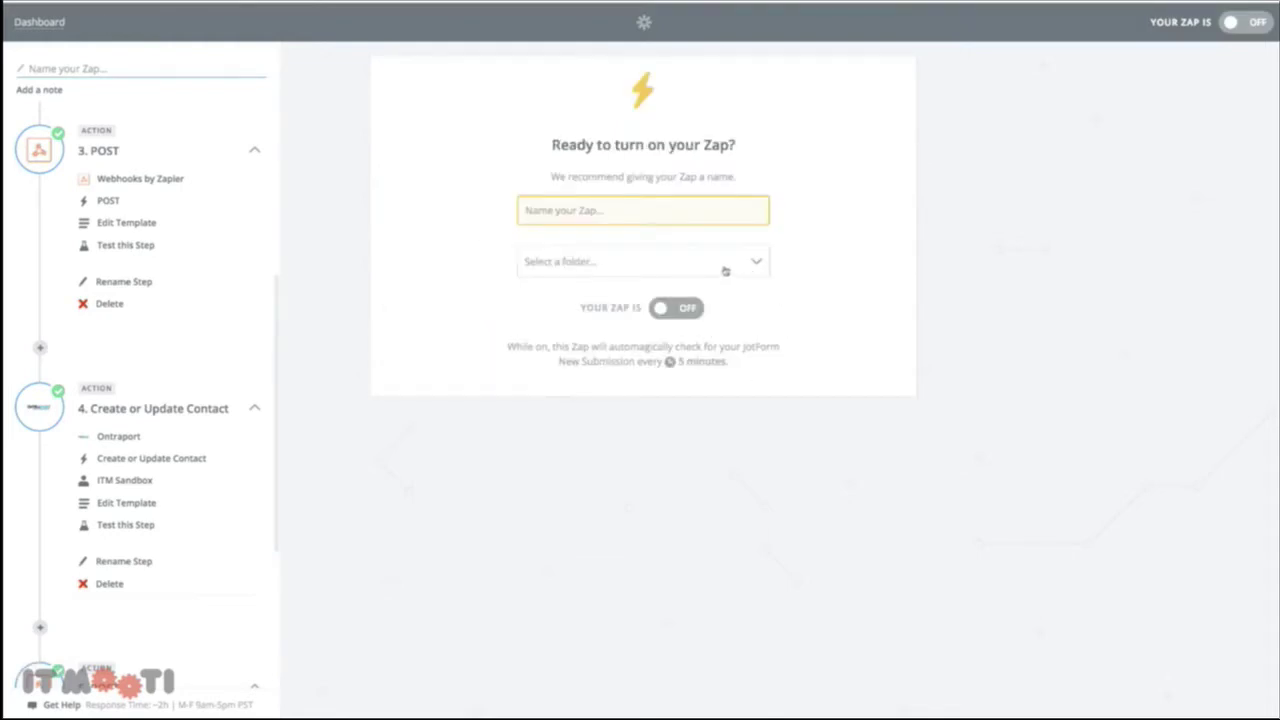
pyautogui.click(641, 222)
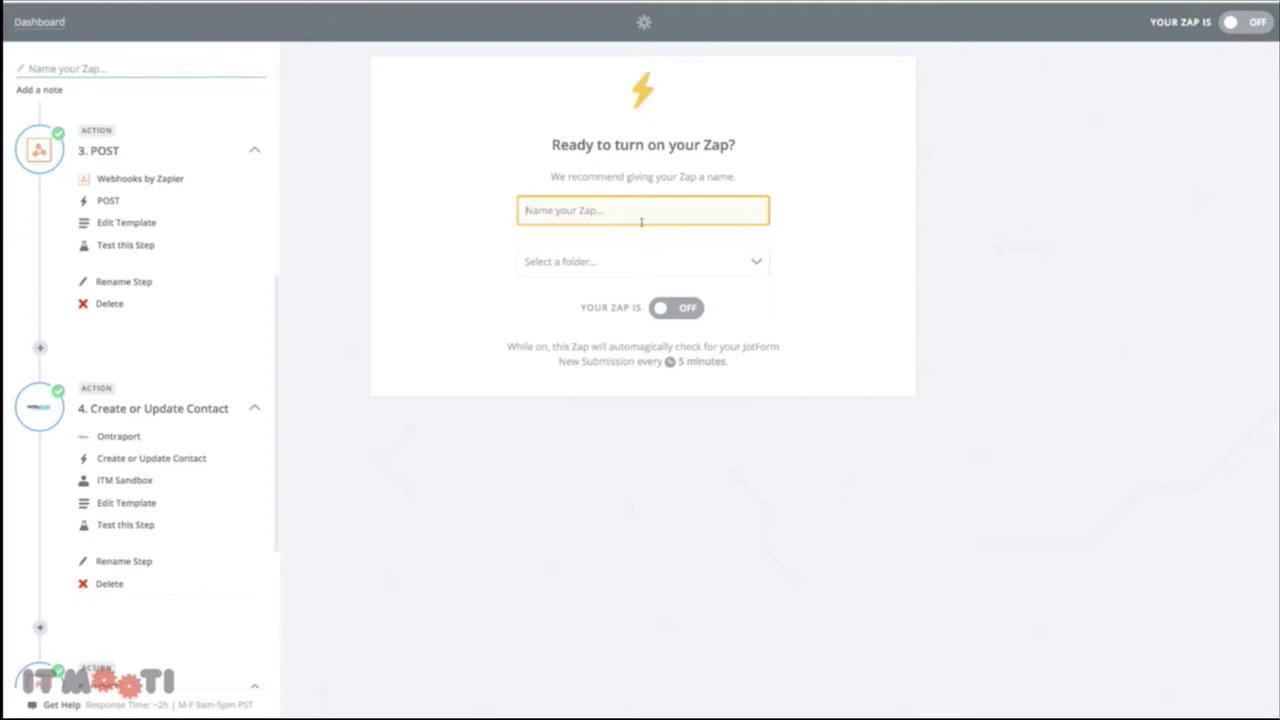
pyautogui.write('New Booking')
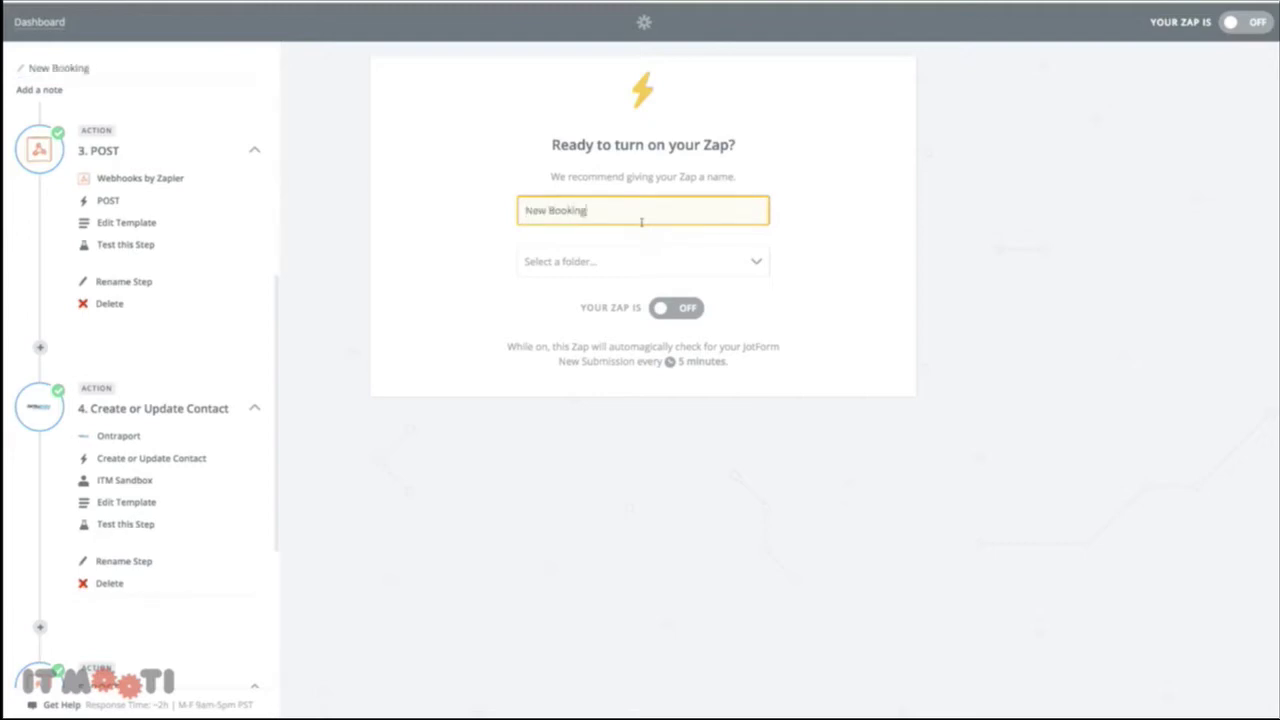
pyautogui.write('s Test')
# File the zap in the BI Test folder and switch it on
pyautogui.click(628, 261)
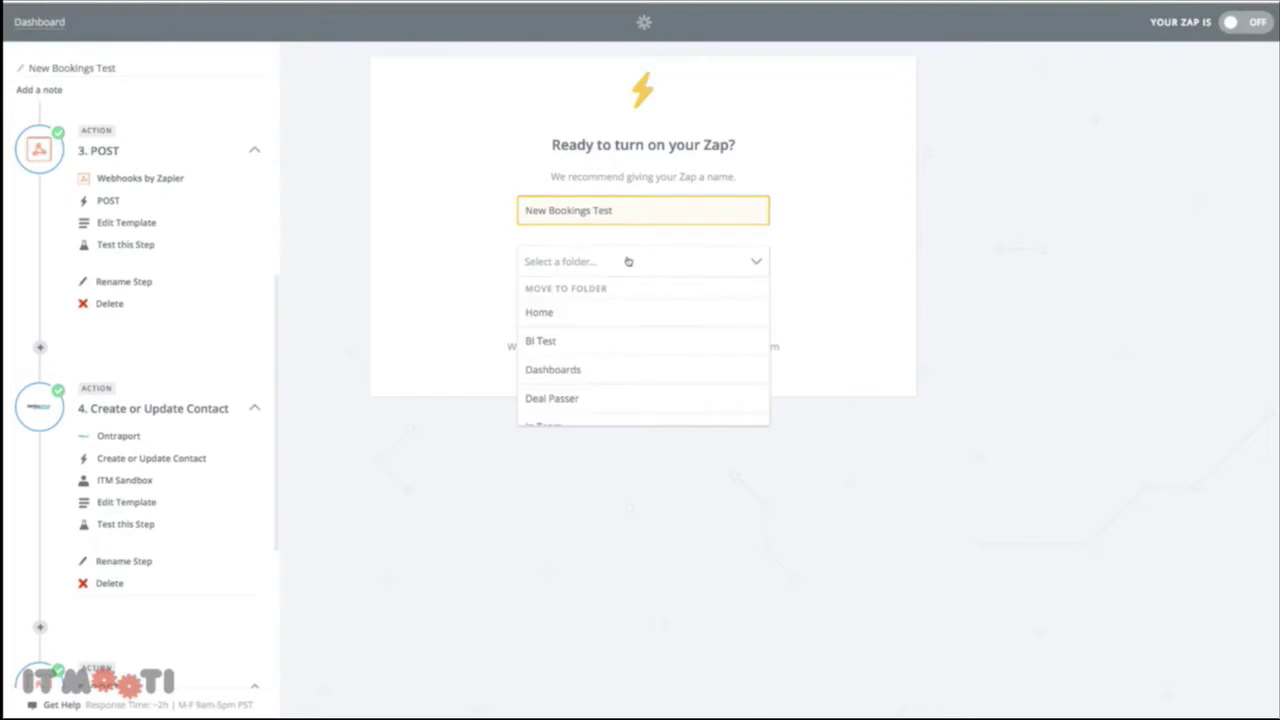
pyautogui.scroll(-1, 606, 337)
pyautogui.click(600, 332)
pyautogui.click(688, 309)
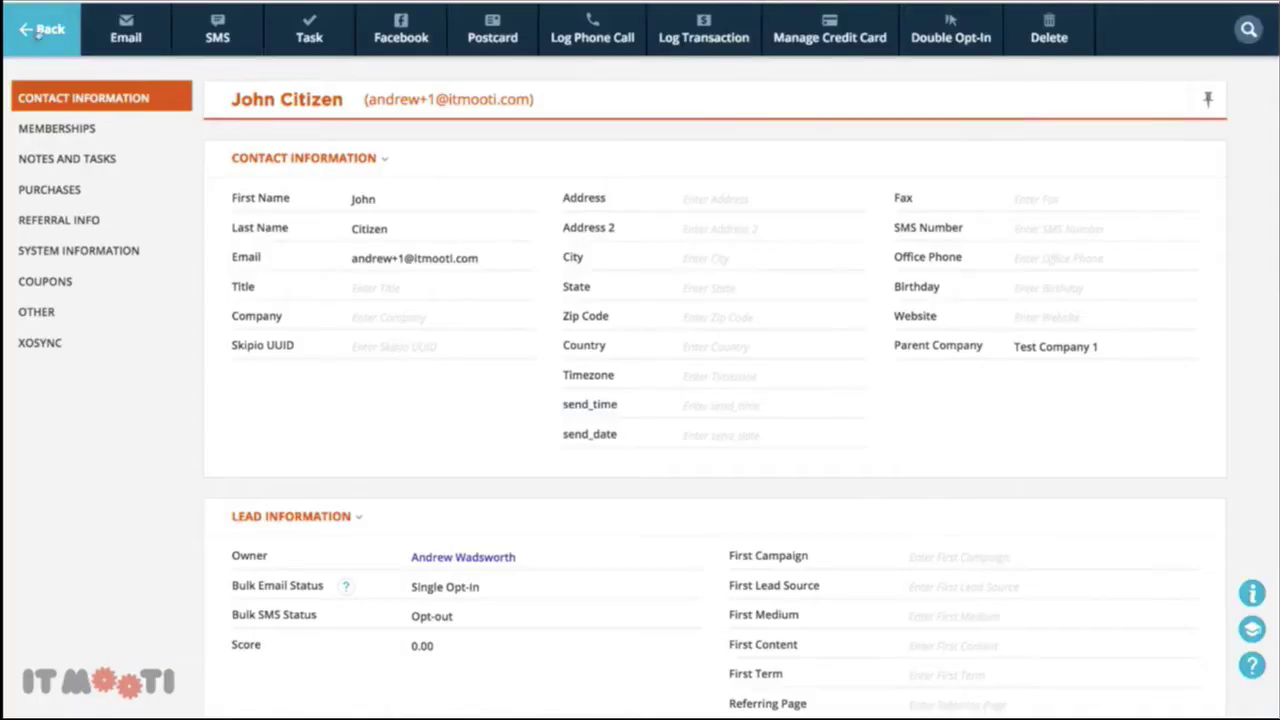
# Open the Project booking from Ontraport's Bookings list and check its Parent Company and Employee fields
pyautogui.moveTo(300, 30)
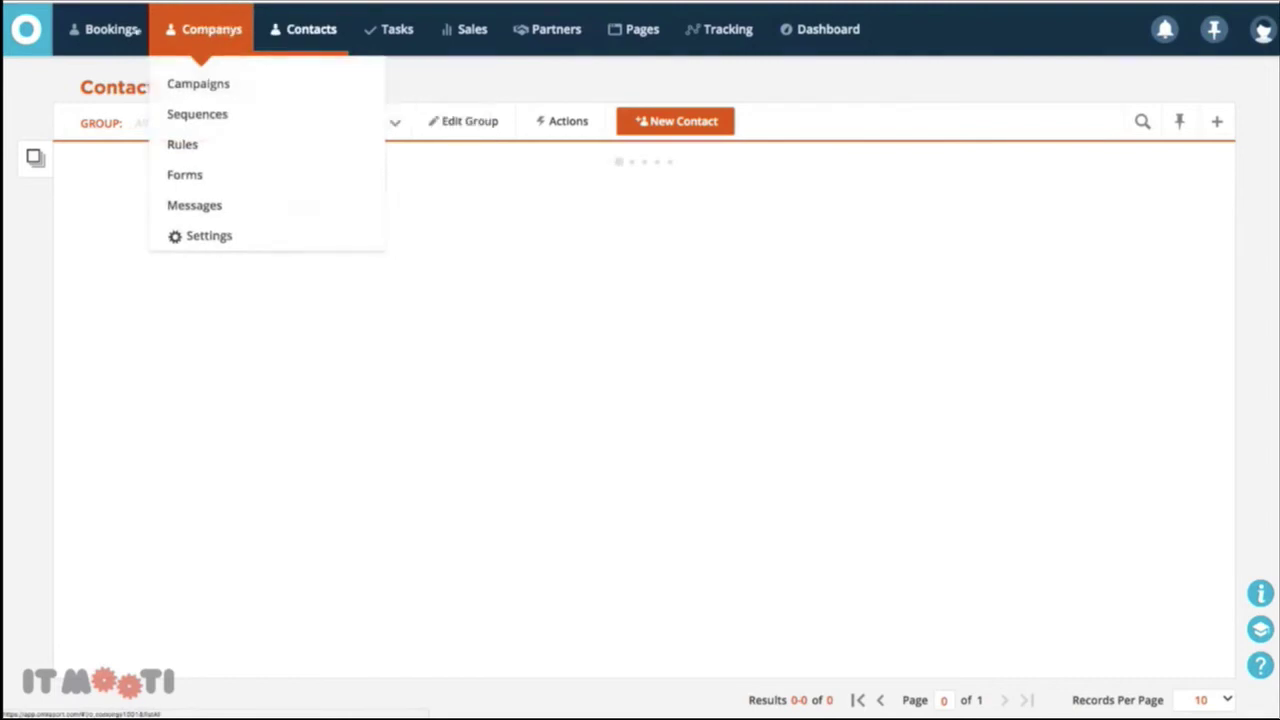
pyautogui.click(110, 30)
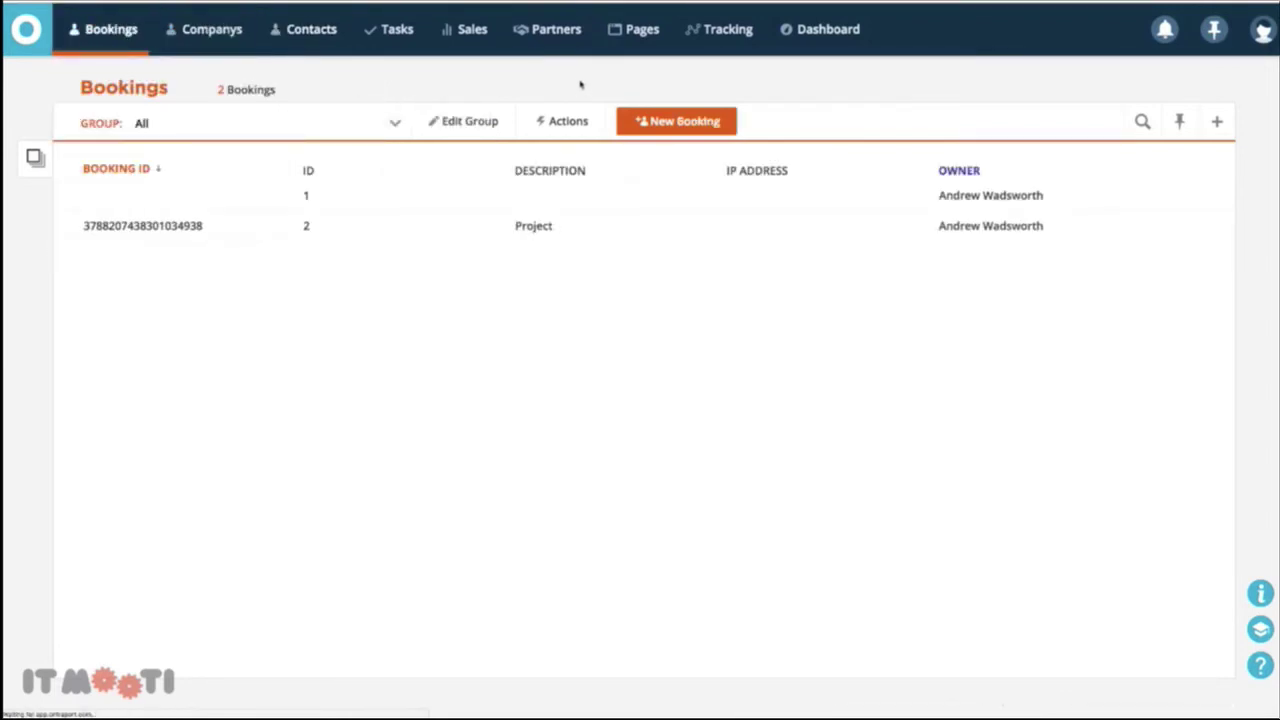
pyautogui.click(252, 221)
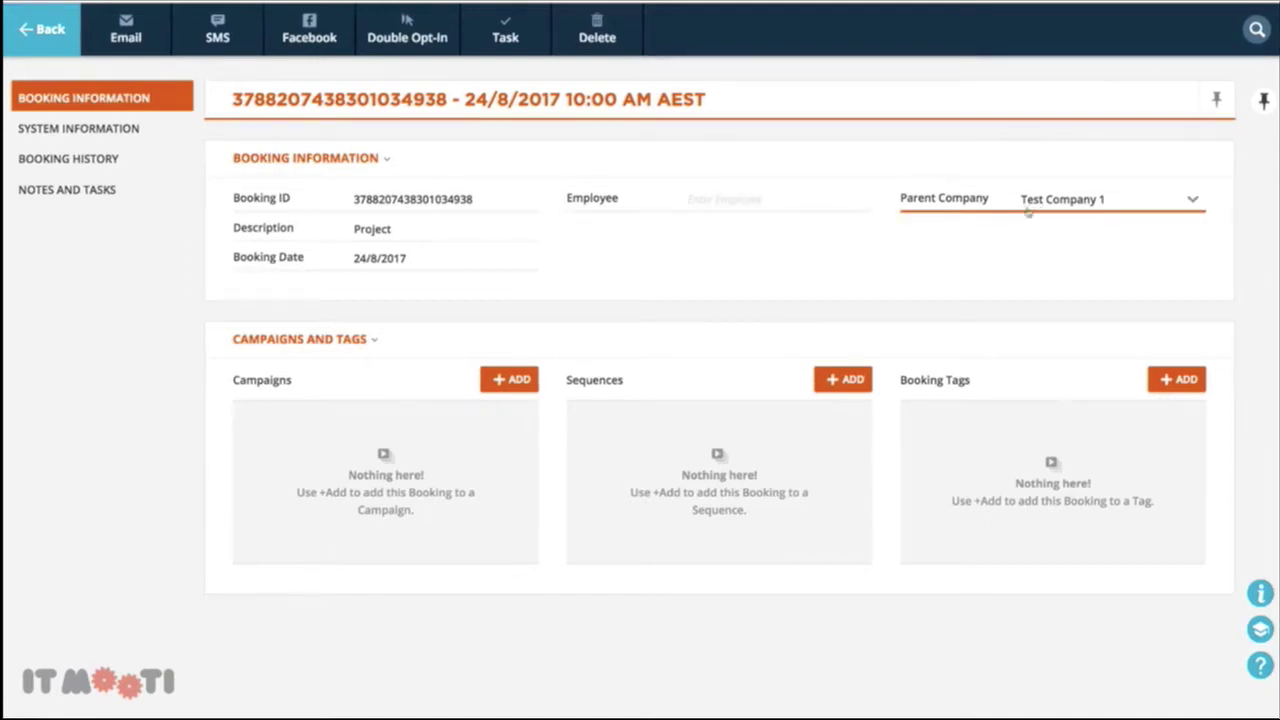
pyautogui.click(759, 207)
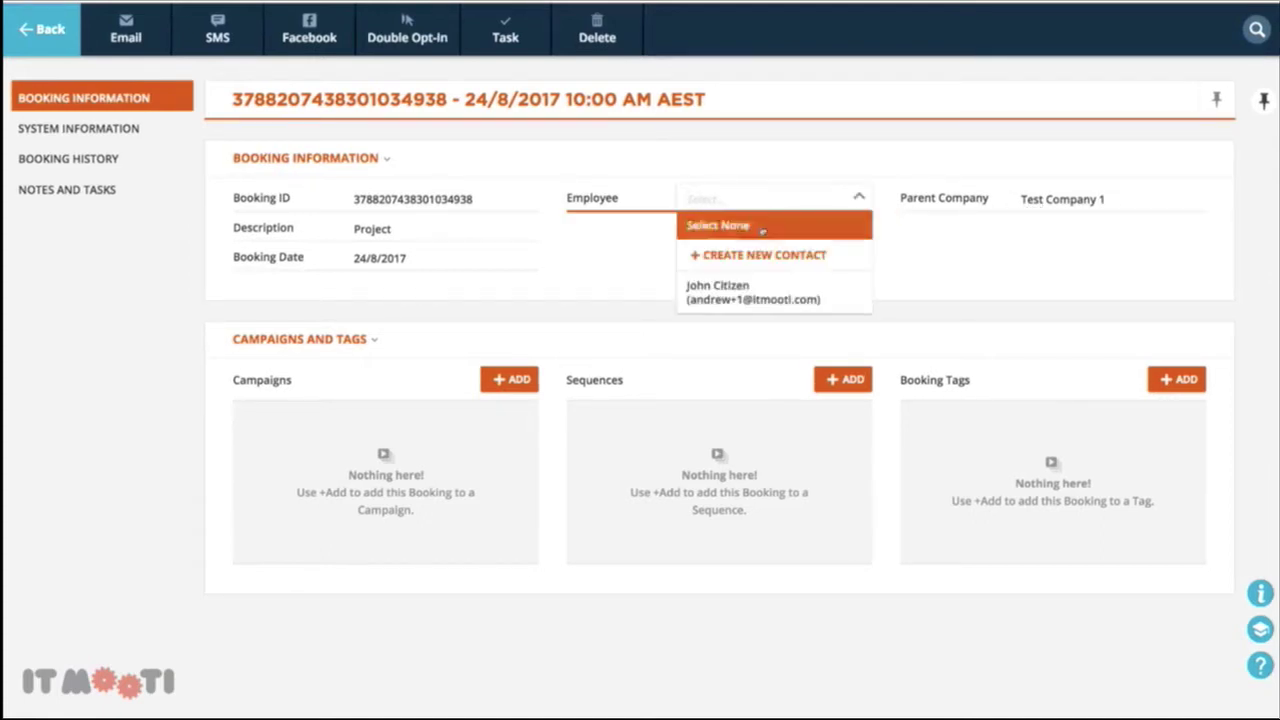
pyautogui.click(610, 254)
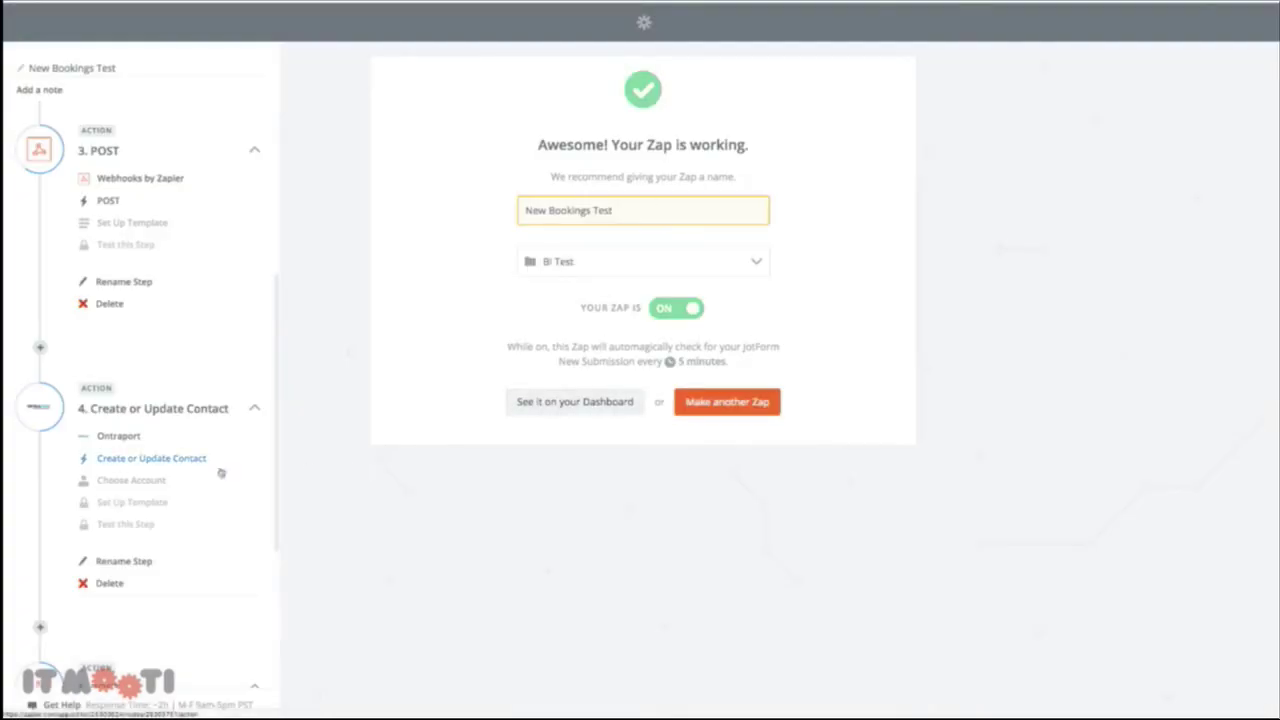
# Review the empty setups of the step 5 POST and the step 2 Date / Time
pyautogui.scroll(-3, 246, 460)
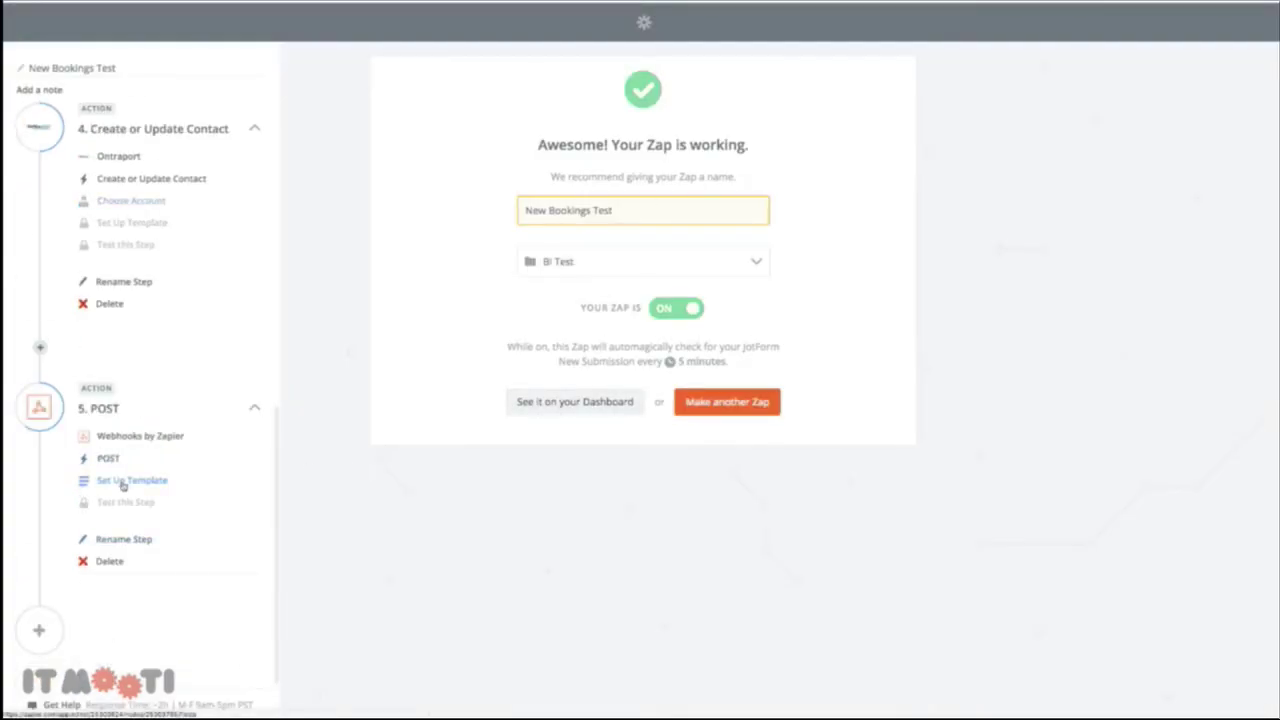
pyautogui.click(122, 482)
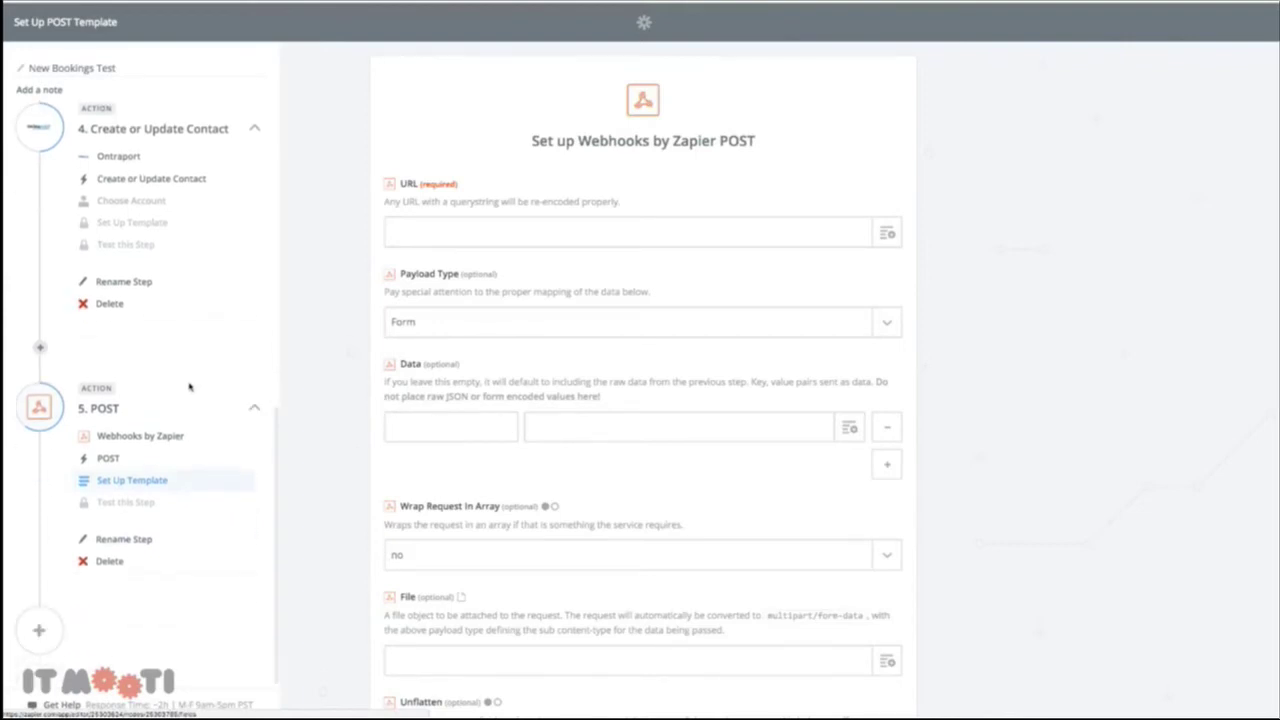
pyautogui.scroll(-2, 512, 408)
pyautogui.scroll(-2, 514, 408)
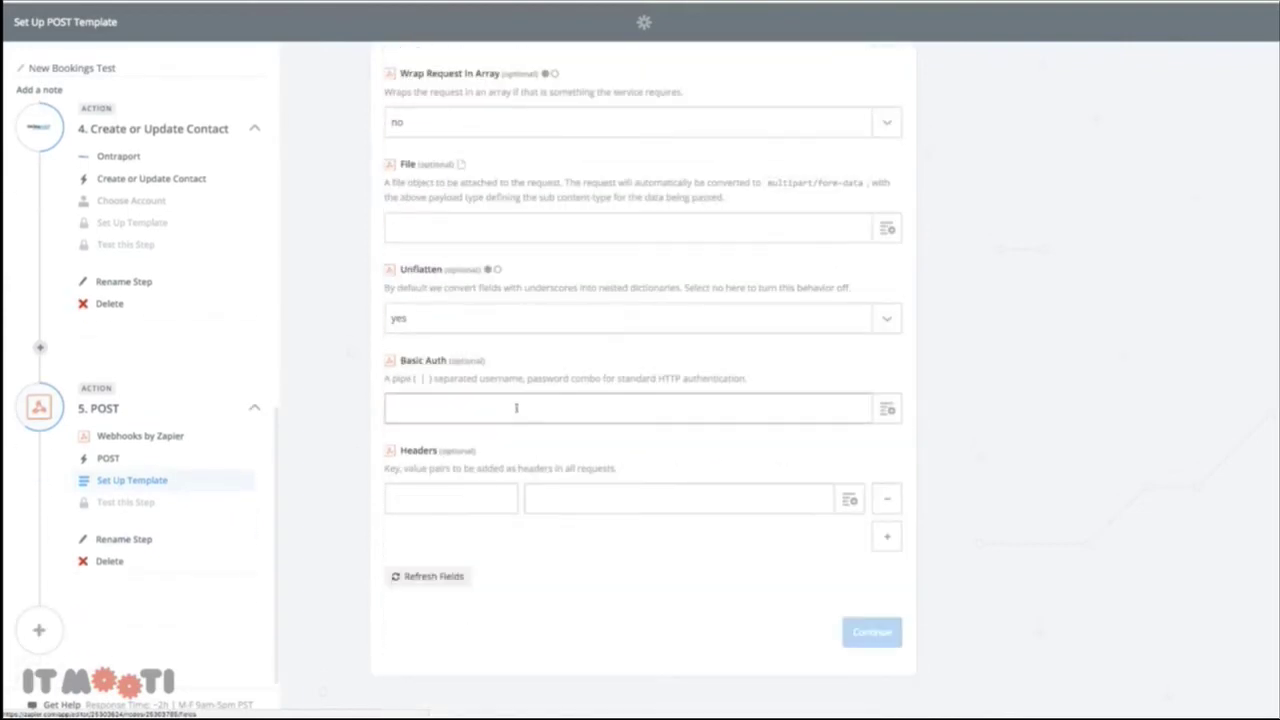
pyautogui.scroll(4, 530, 400)
pyautogui.scroll(5, 243, 340)
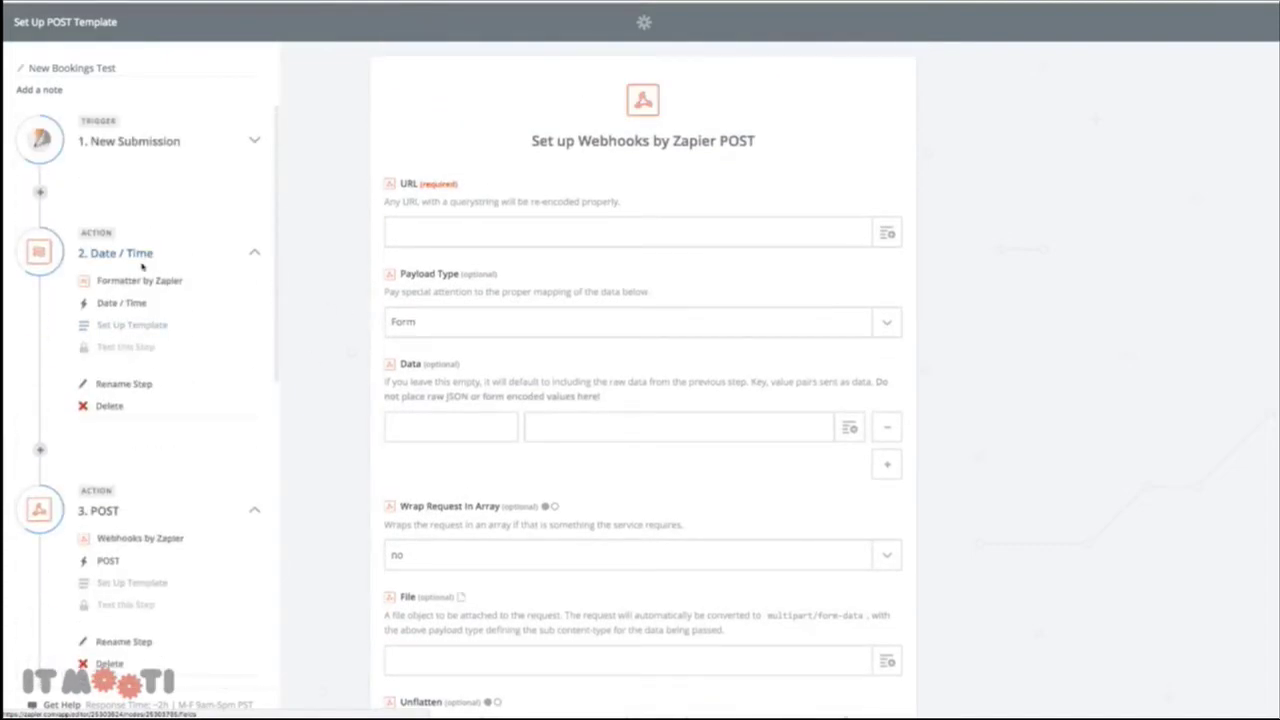
pyautogui.click(166, 332)
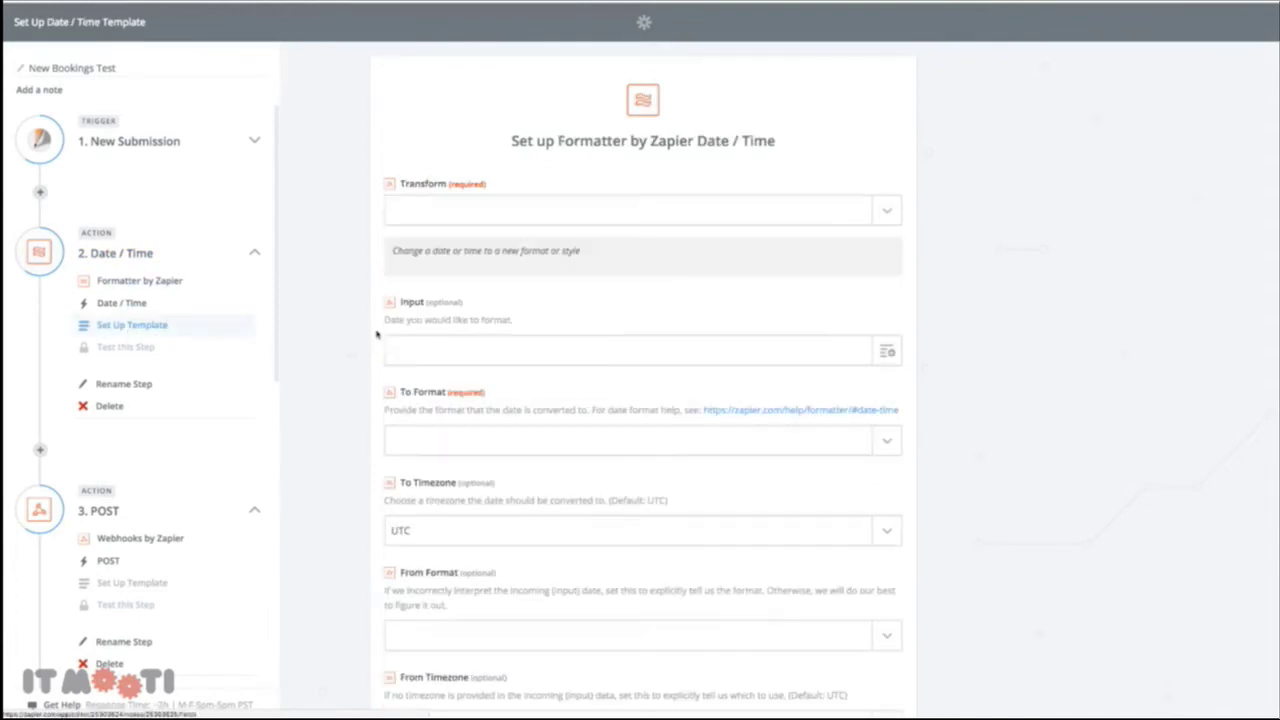
pyautogui.scroll(-2, 348, 348)
pyautogui.scroll(2, 348, 349)
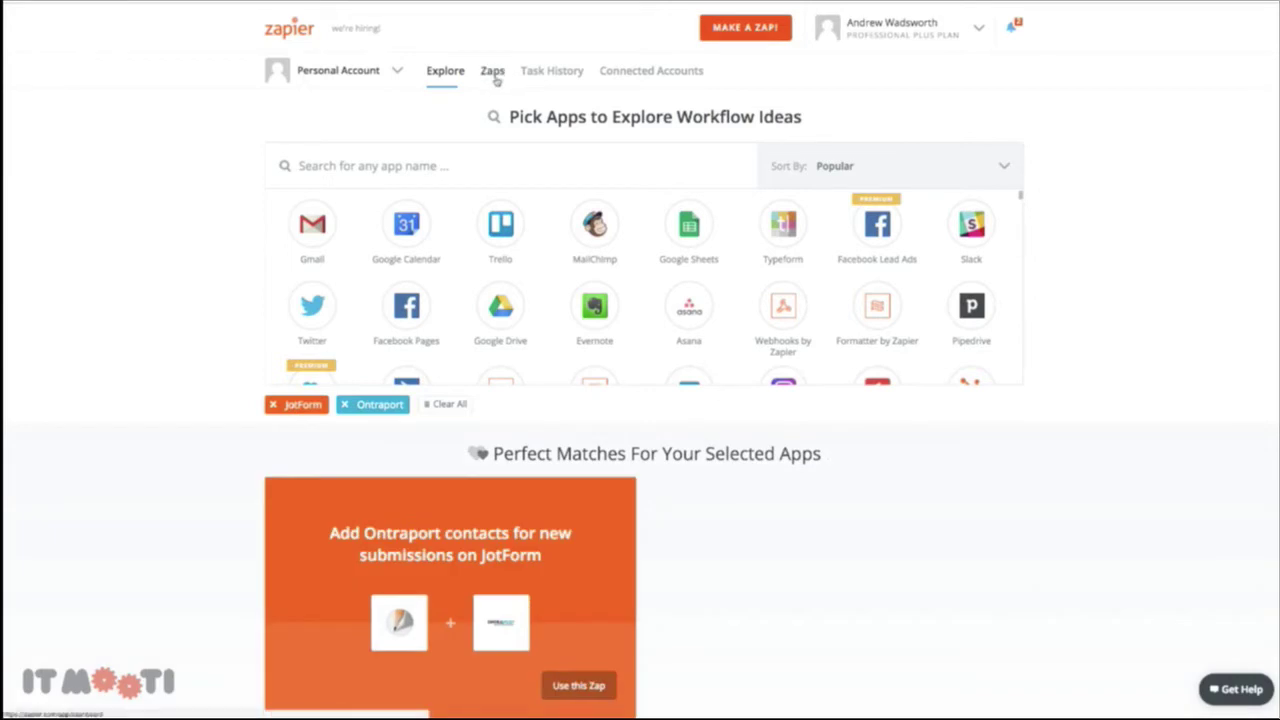
# Open New Bookings Test from the BI Test folder and edit its step 5 POST template
pyautogui.click(494, 72)
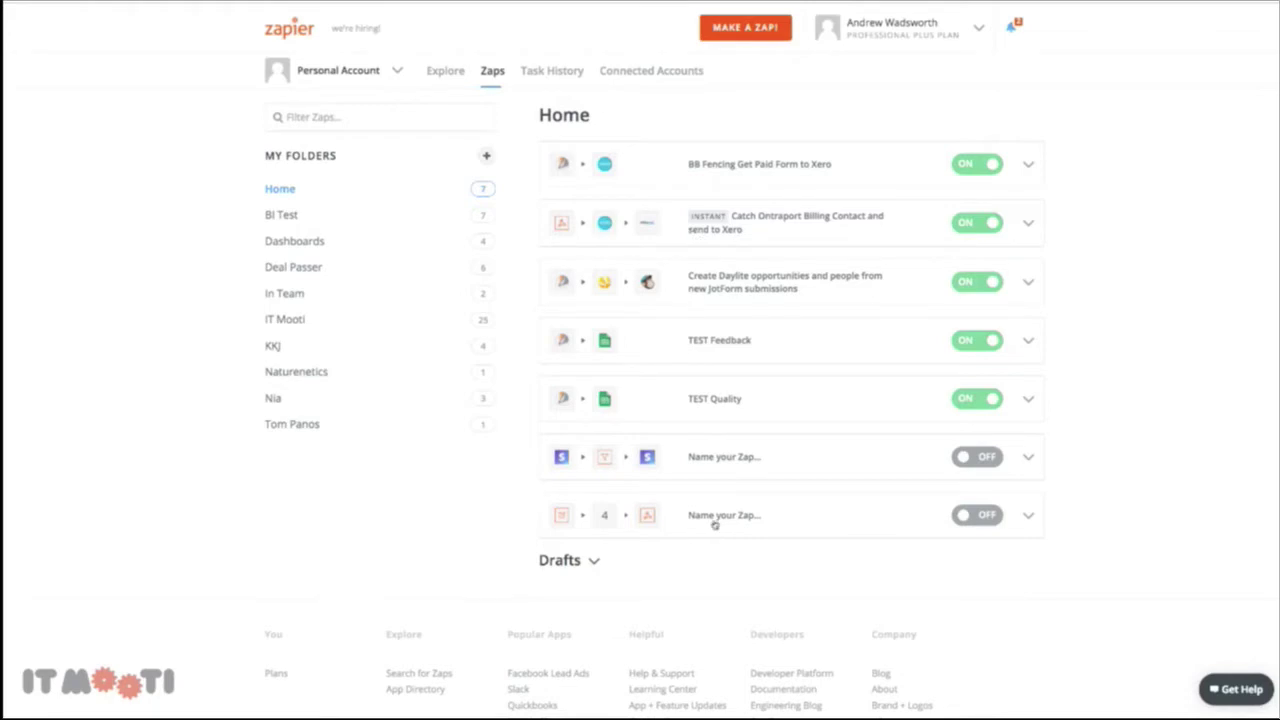
pyautogui.click(282, 215)
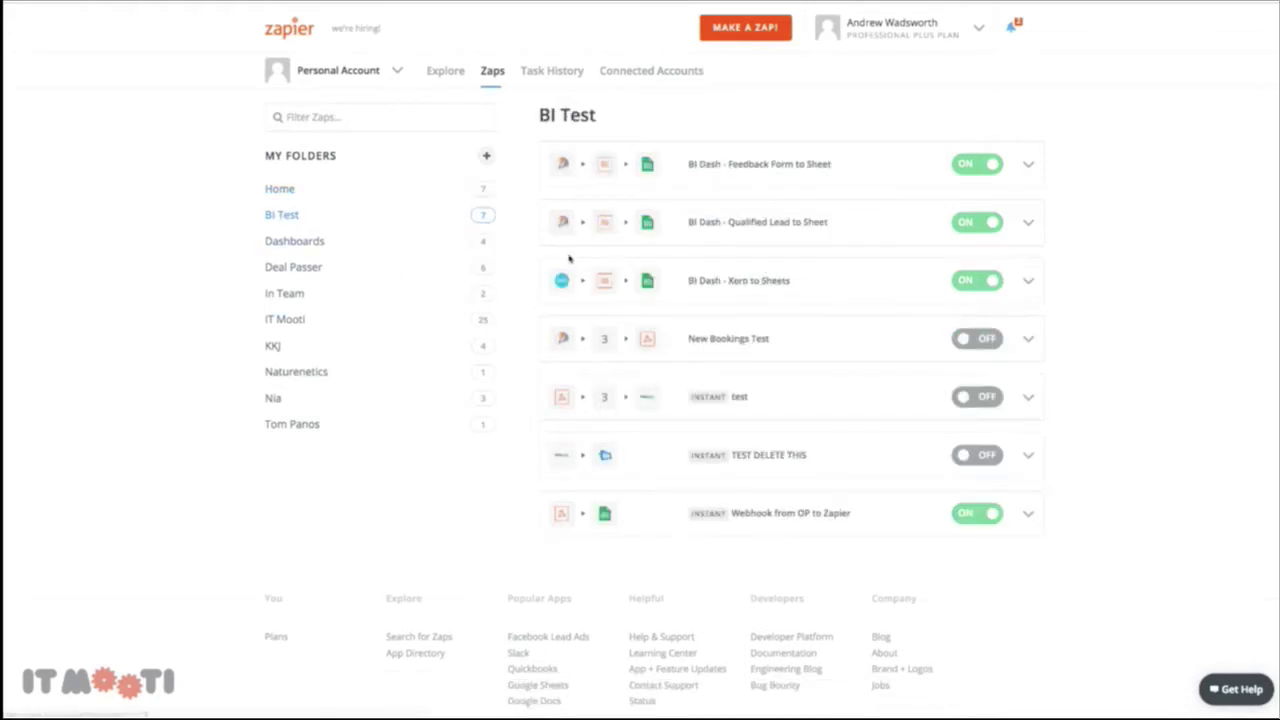
pyautogui.click(708, 340)
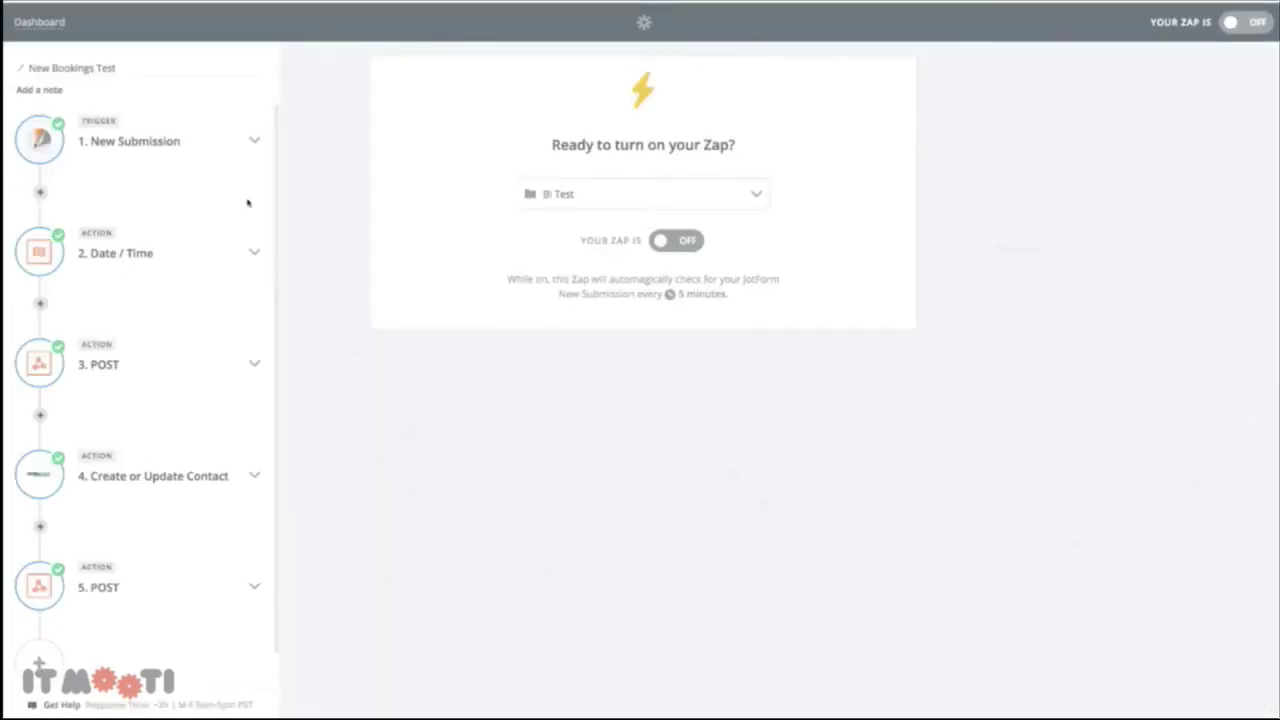
pyautogui.scroll(-1, 220, 246)
pyautogui.click(106, 557)
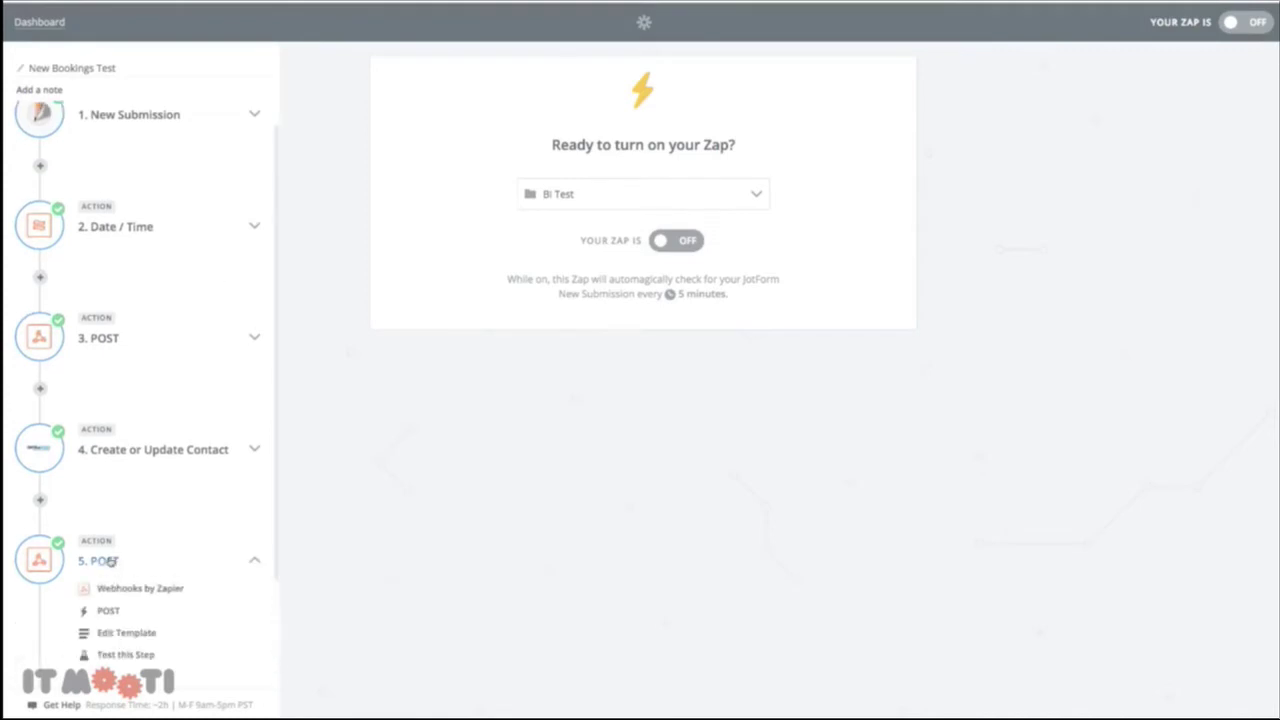
pyautogui.click(108, 631)
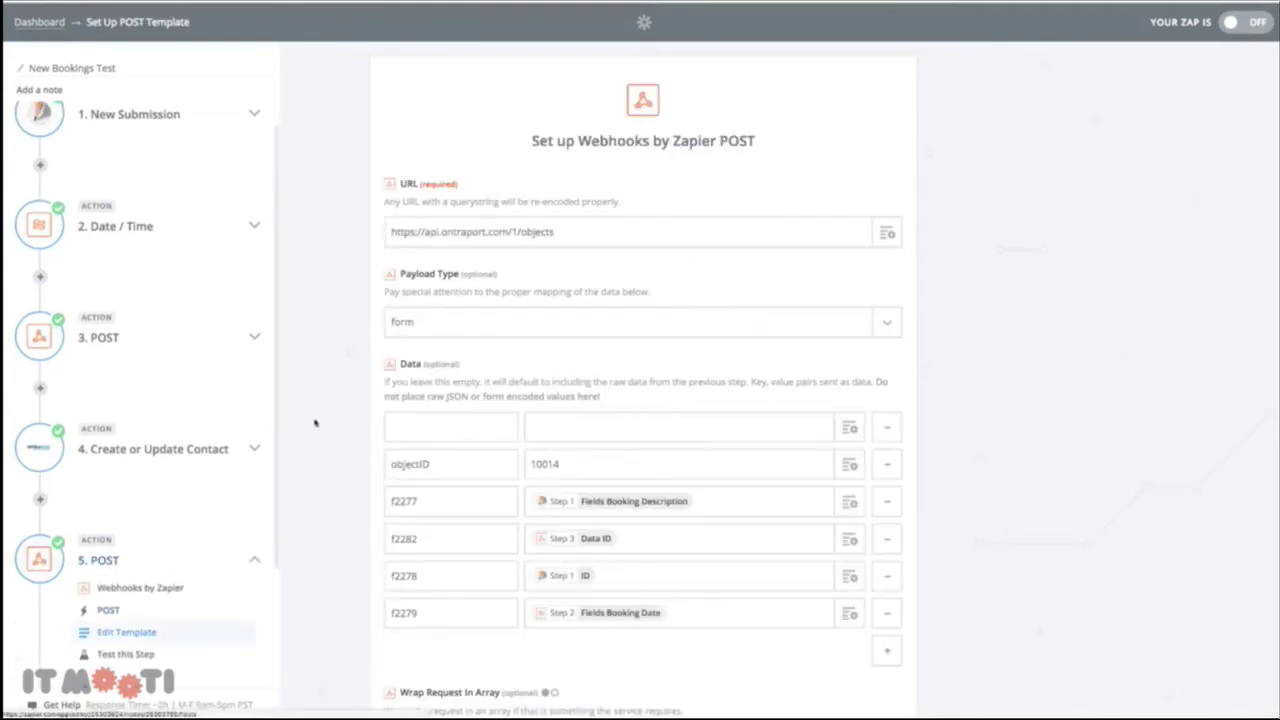
# Remove the empty first data row and add a new data row keyed f2282
pyautogui.scroll(-3, 311, 395)
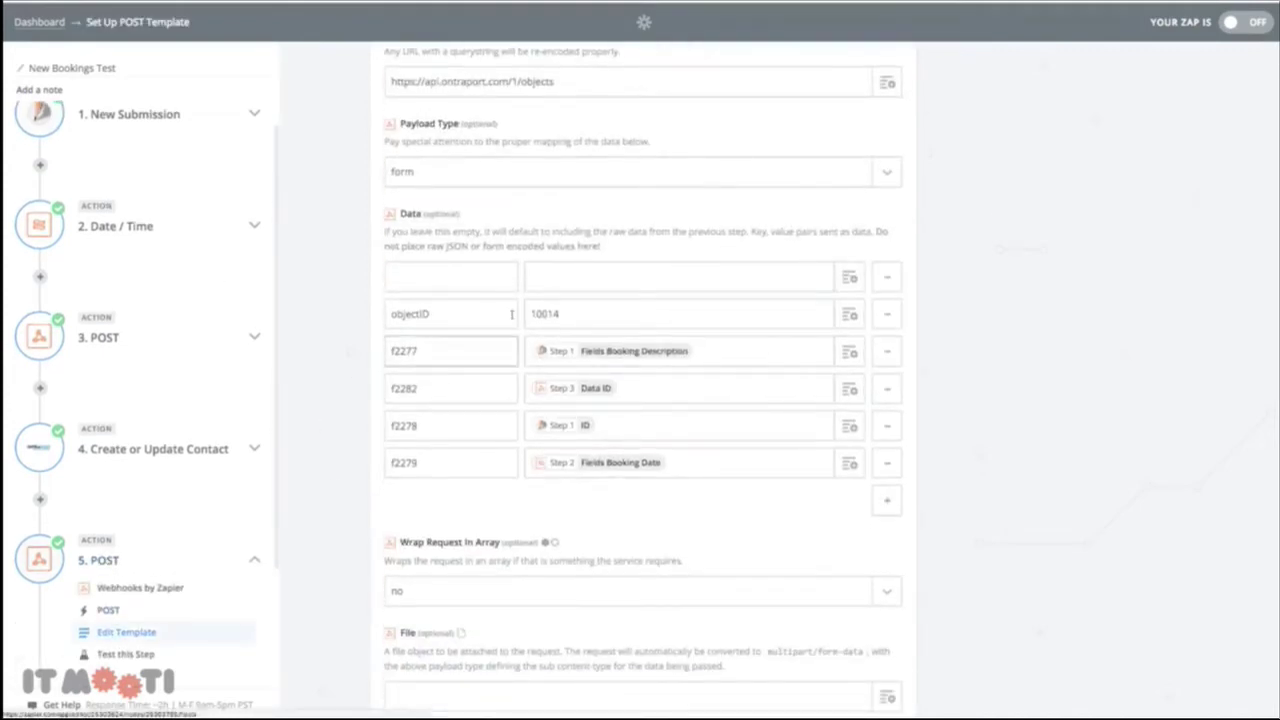
pyautogui.click(886, 276)
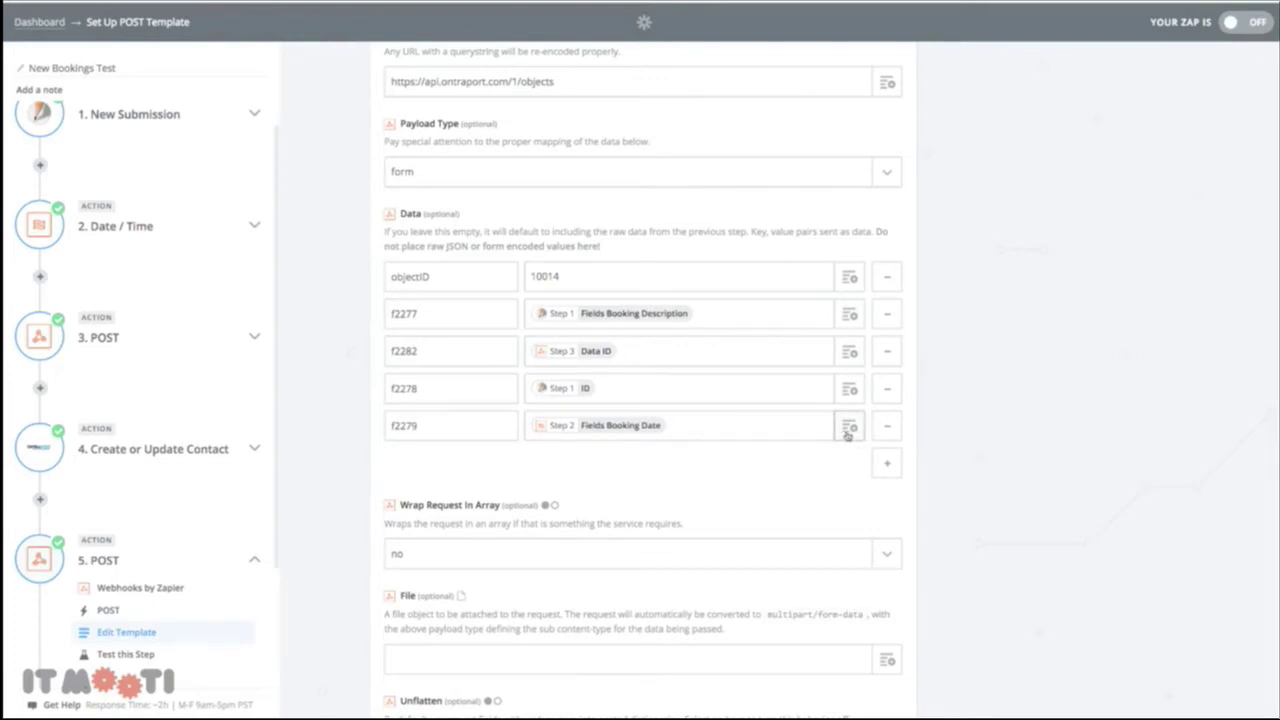
pyautogui.doubleClick(404, 351)
pyautogui.hotkey('ctrl', 'c')
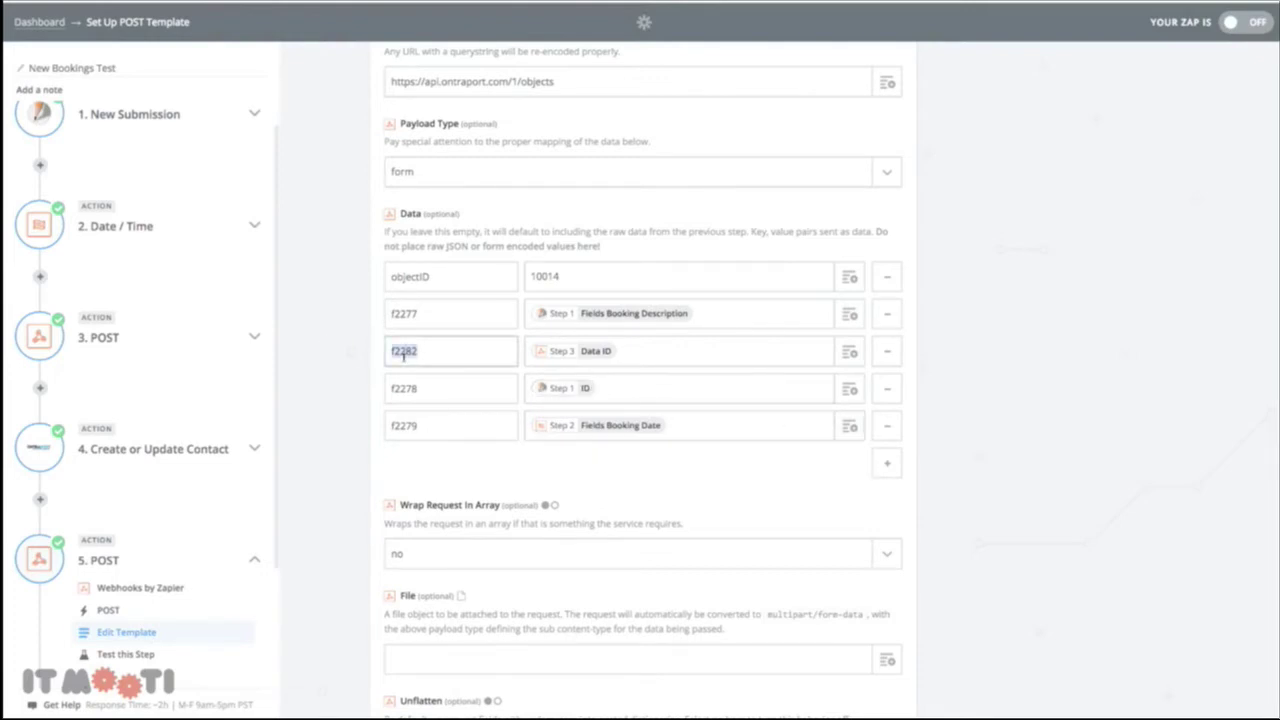
pyautogui.click(886, 463)
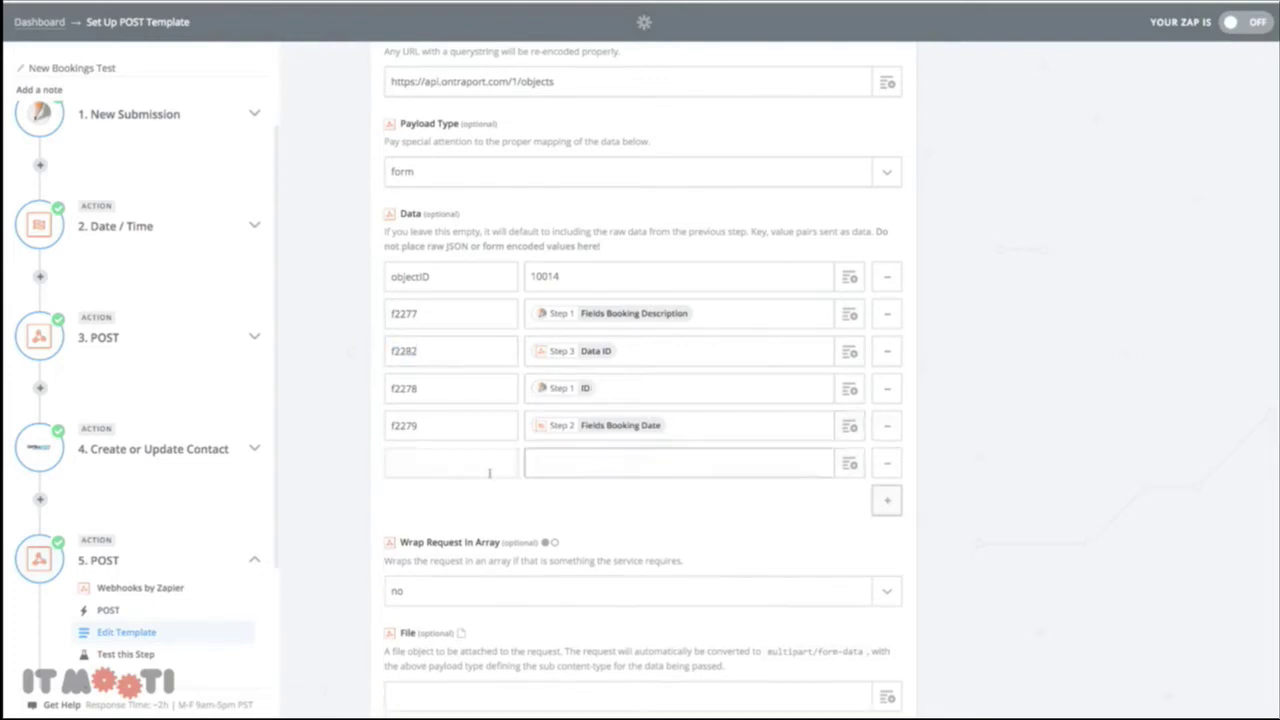
pyautogui.hotkey('ctrl', 'v')
pyautogui.click(687, 469)
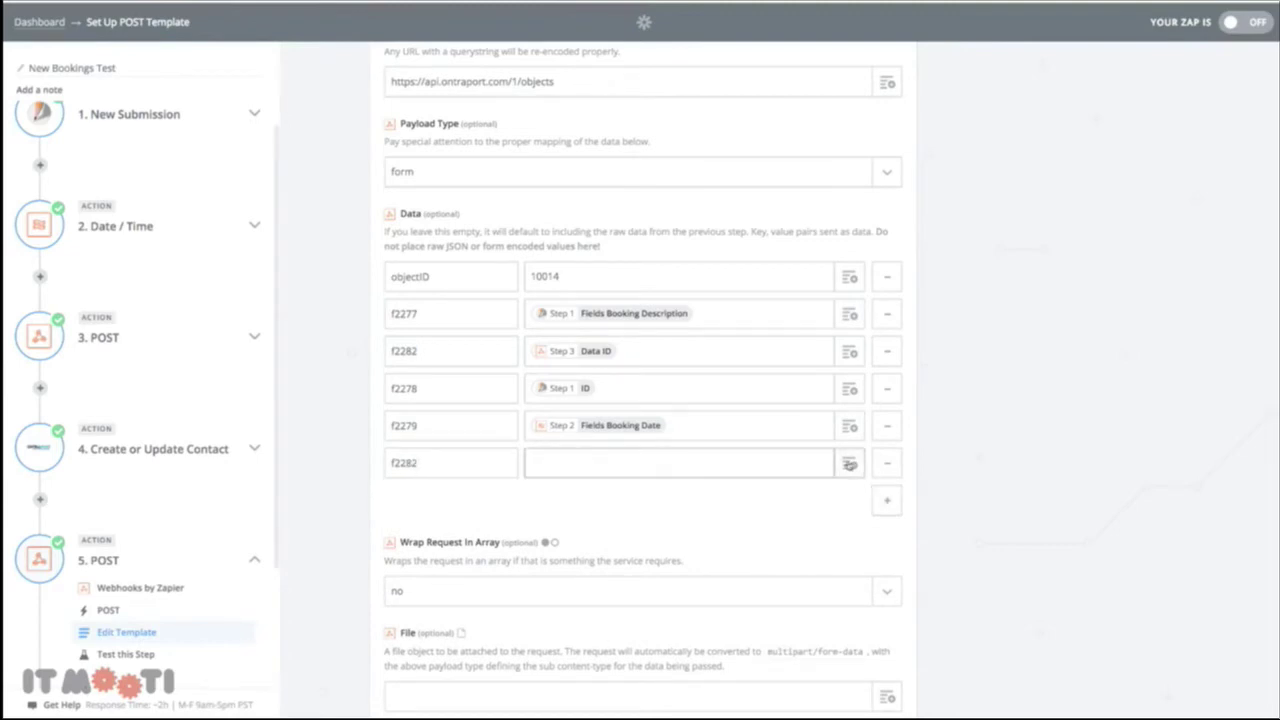
# Map the f2282 value to Data ID from step 4, Create or Update Contact
pyautogui.click(849, 464)
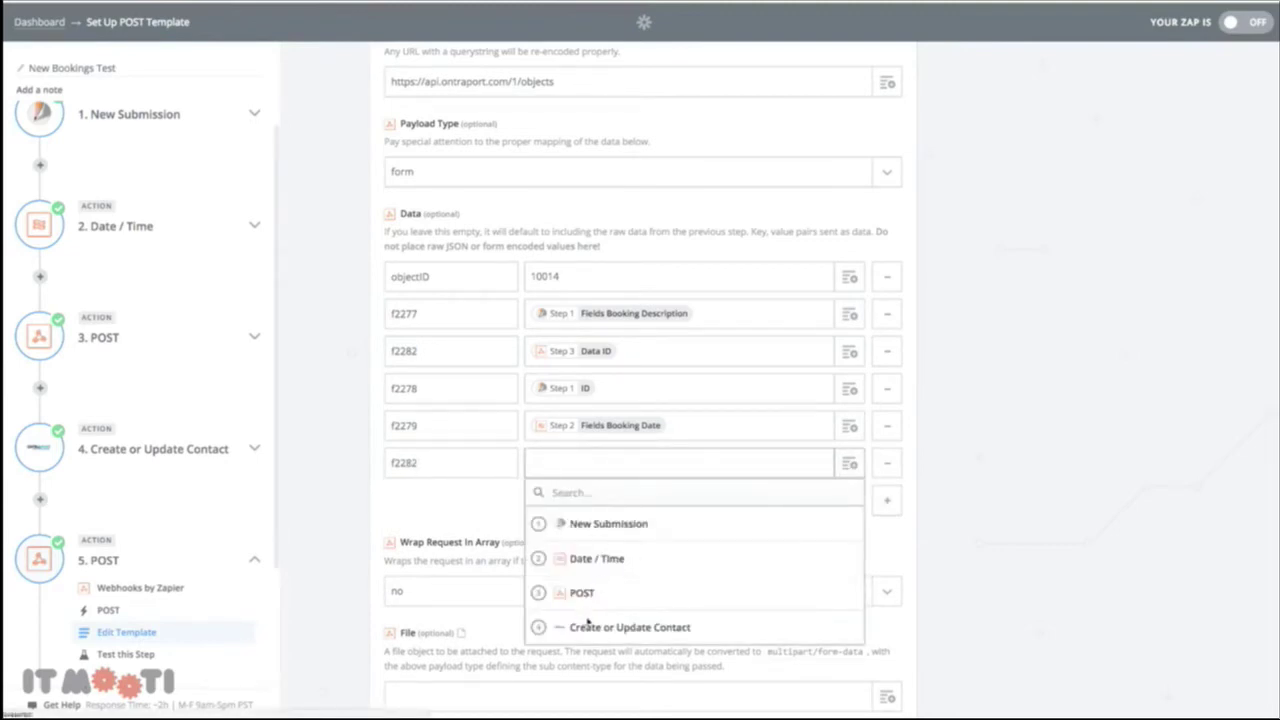
pyautogui.click(619, 600)
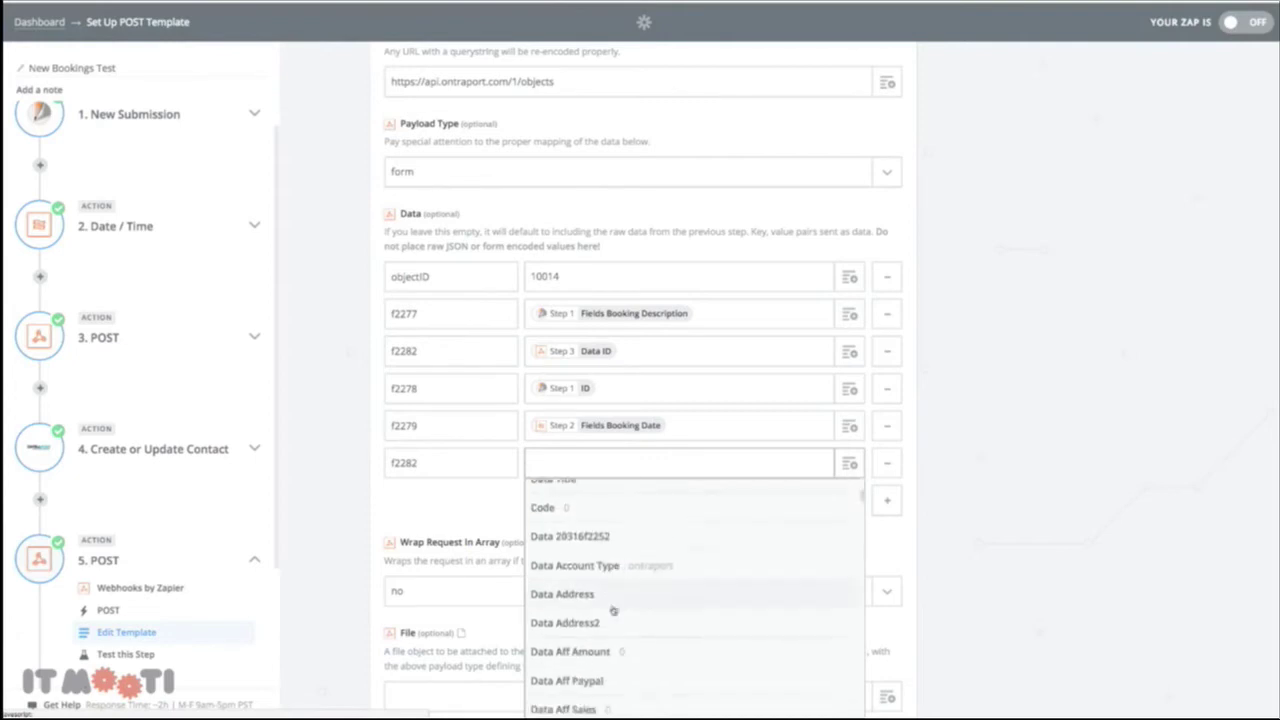
pyautogui.scroll(-15, 590, 609)
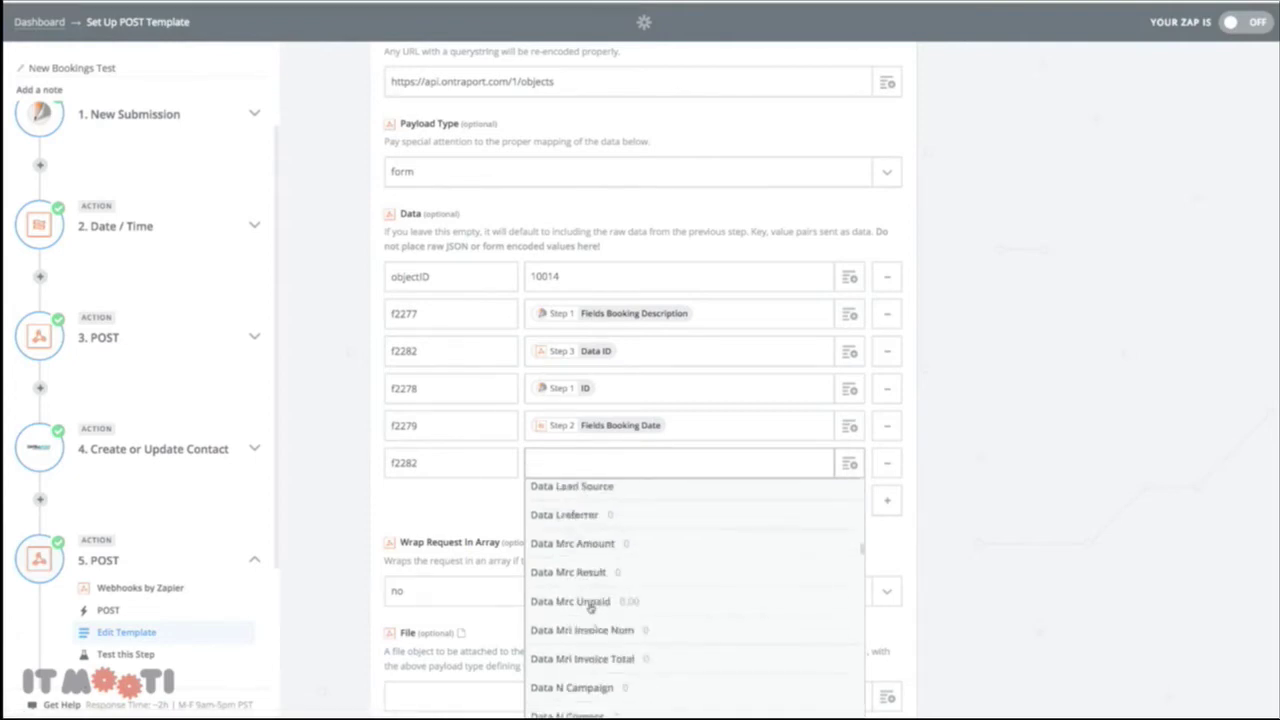
pyautogui.scroll(-15, 590, 609)
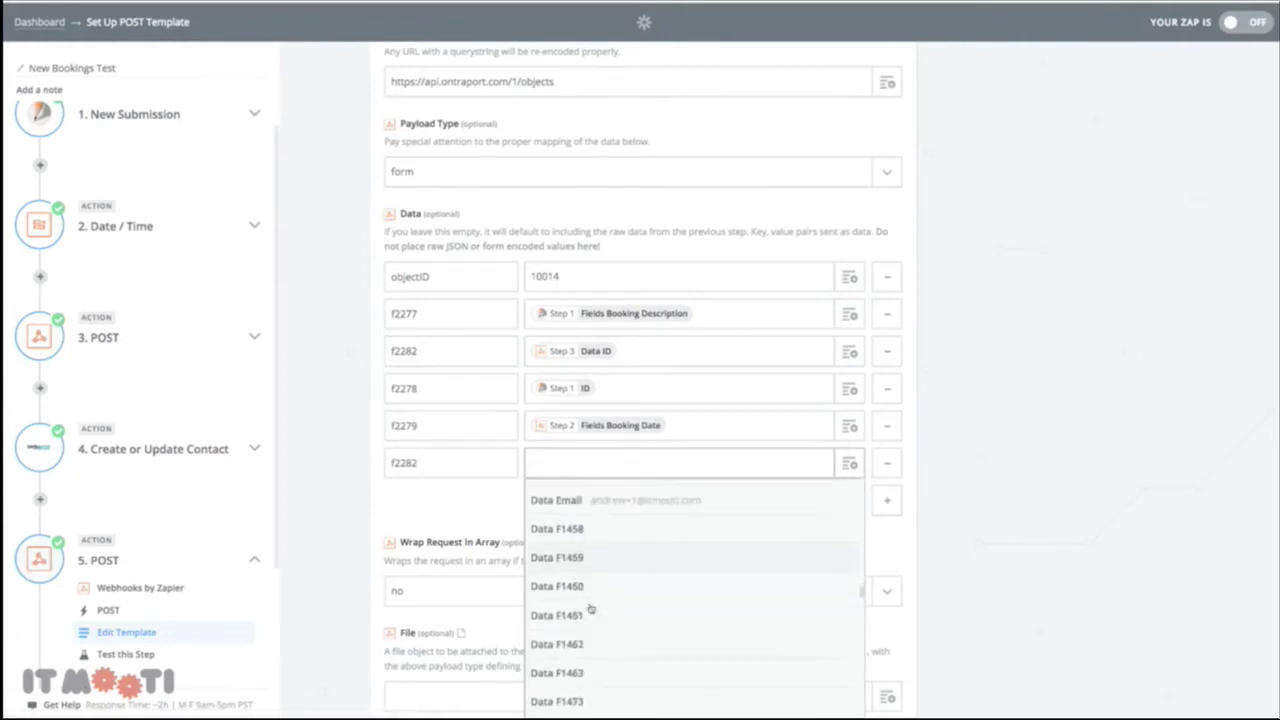
pyautogui.scroll(-15, 590, 609)
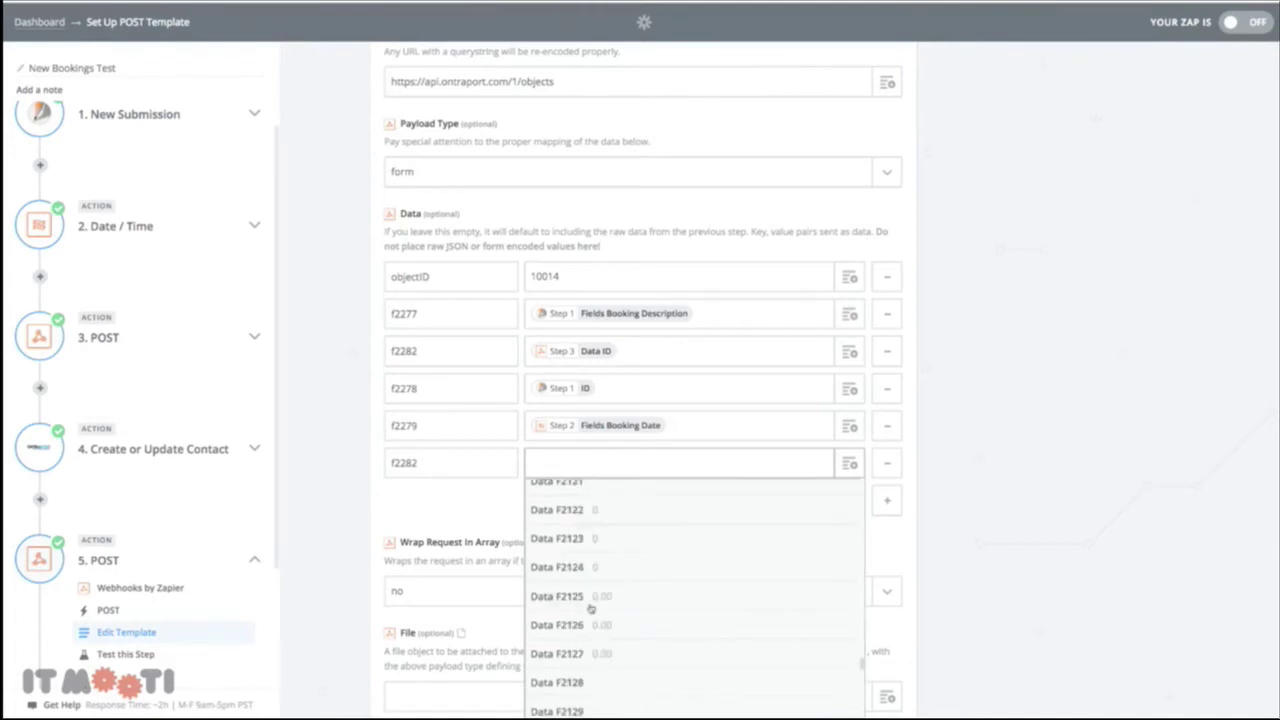
pyautogui.scroll(-15, 590, 609)
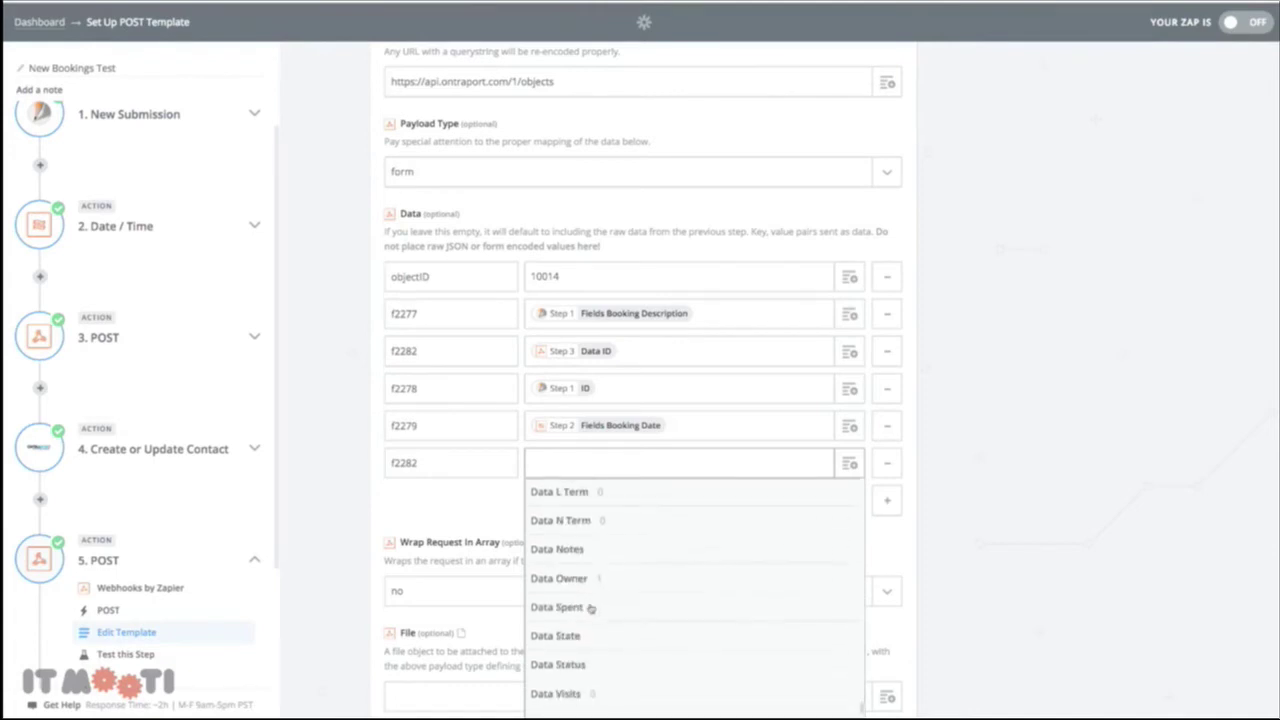
pyautogui.scroll(5, 608, 604)
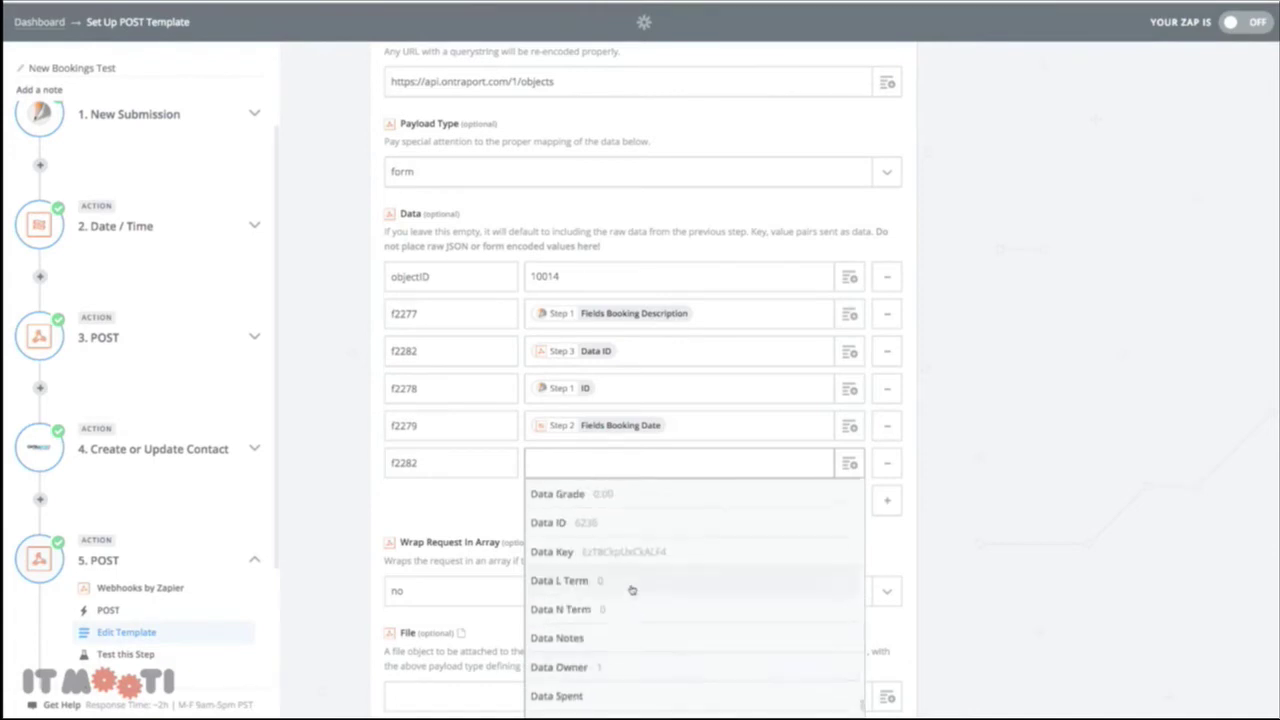
pyautogui.click(589, 566)
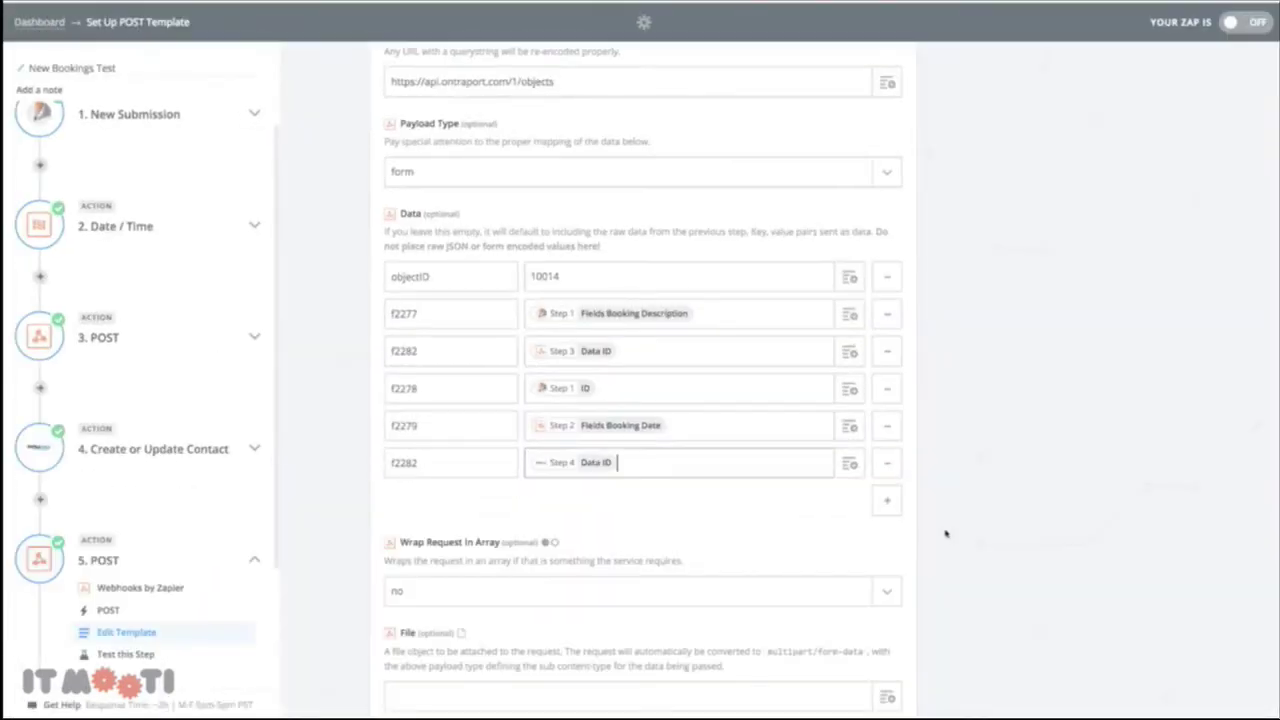
pyautogui.scroll(-6, 944, 530)
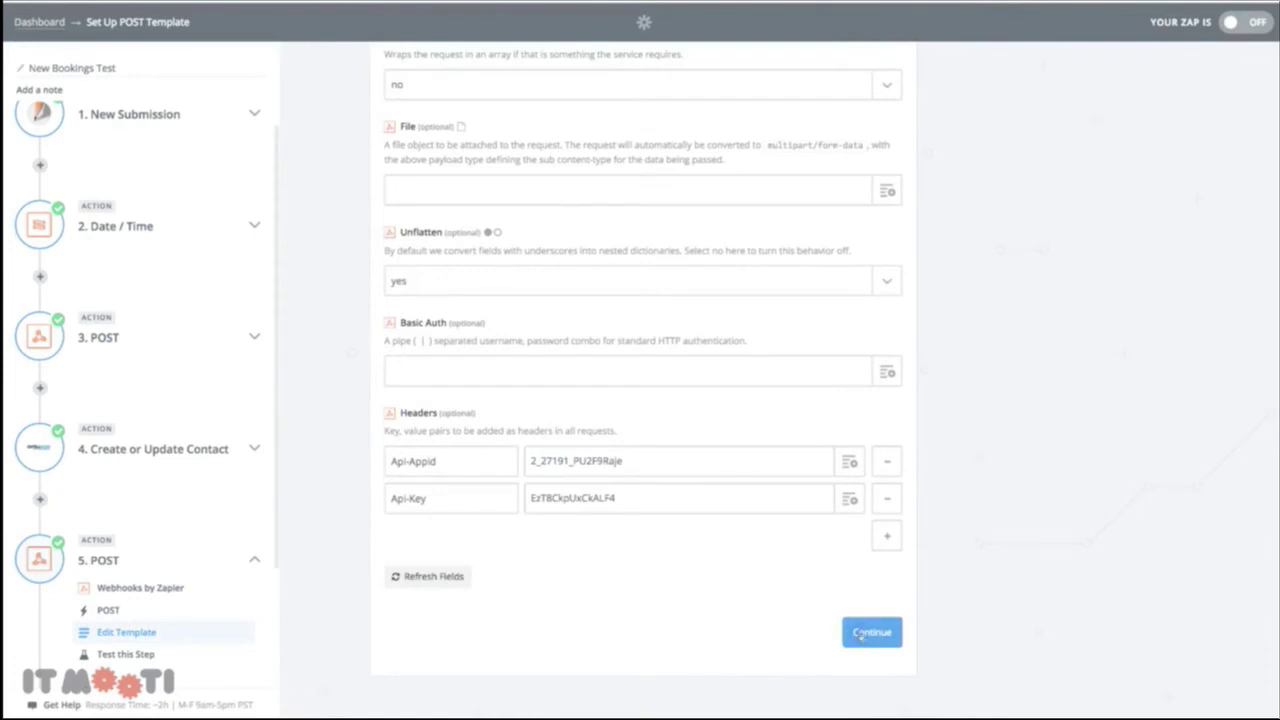
# Re-test the POST step to create a Project booking linked to Test Company 1 in Ontraport
pyautogui.click(866, 633)
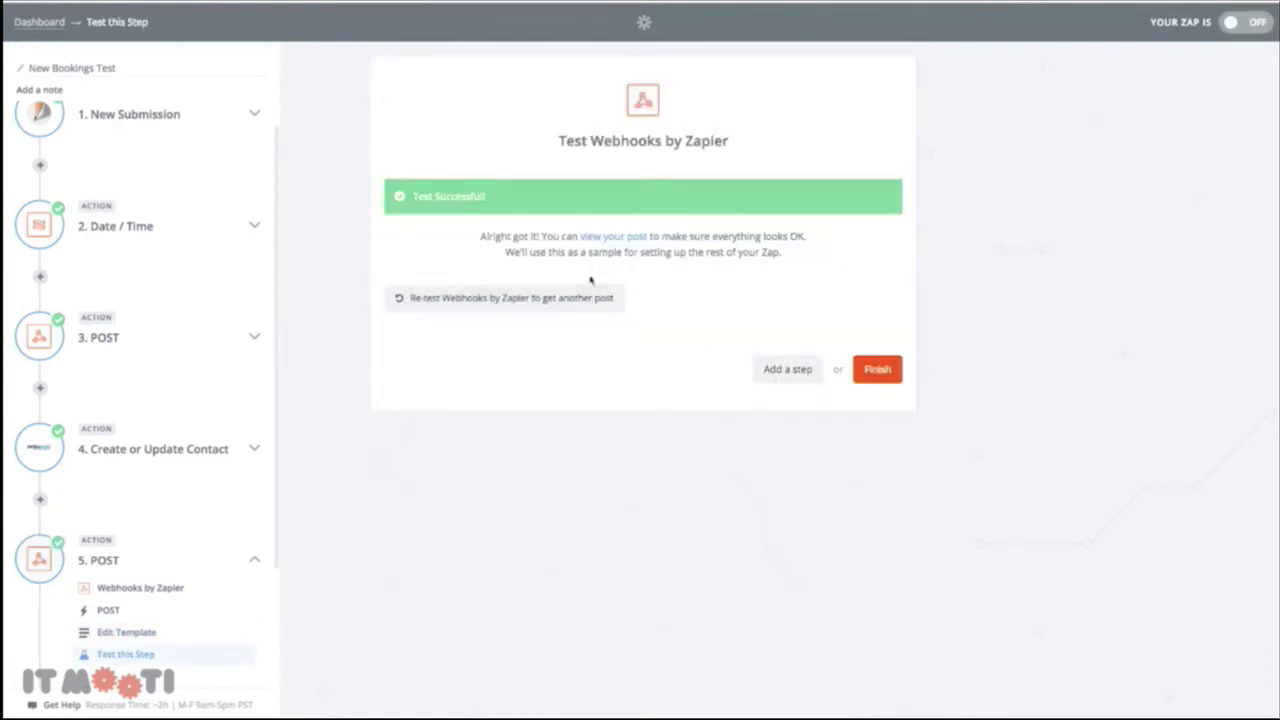
pyautogui.click(530, 295)
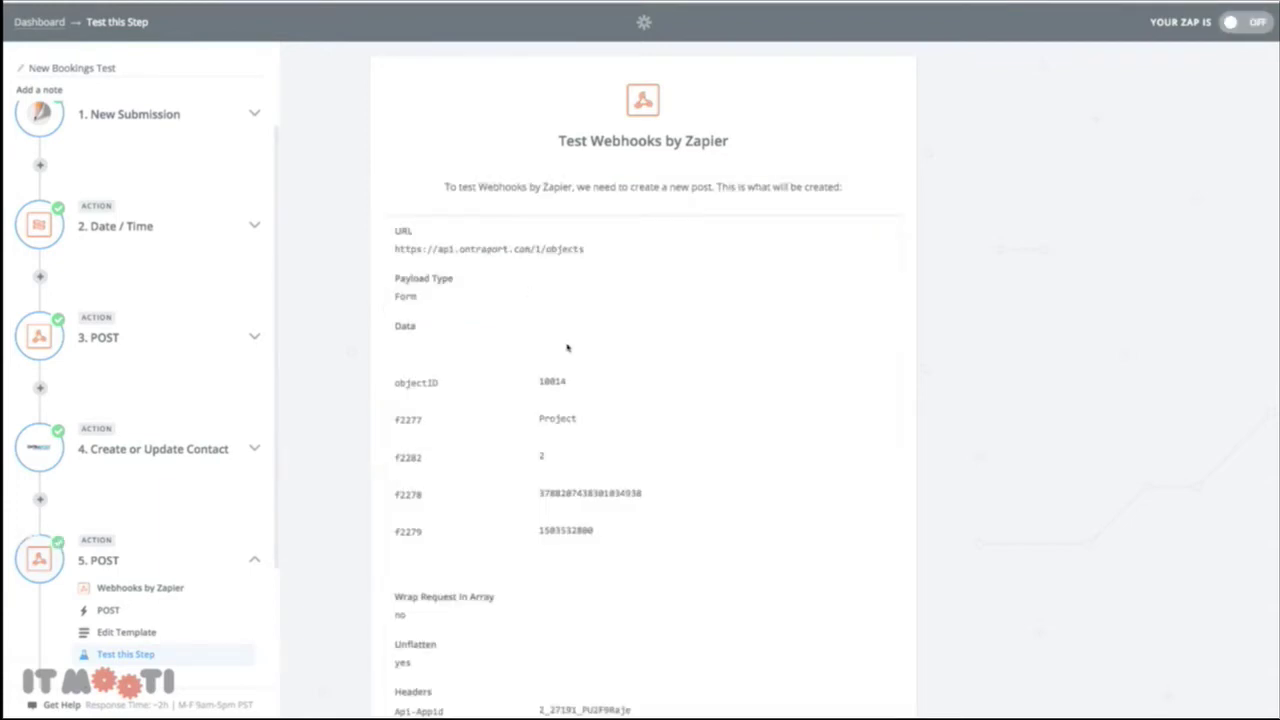
pyautogui.scroll(-3, 598, 398)
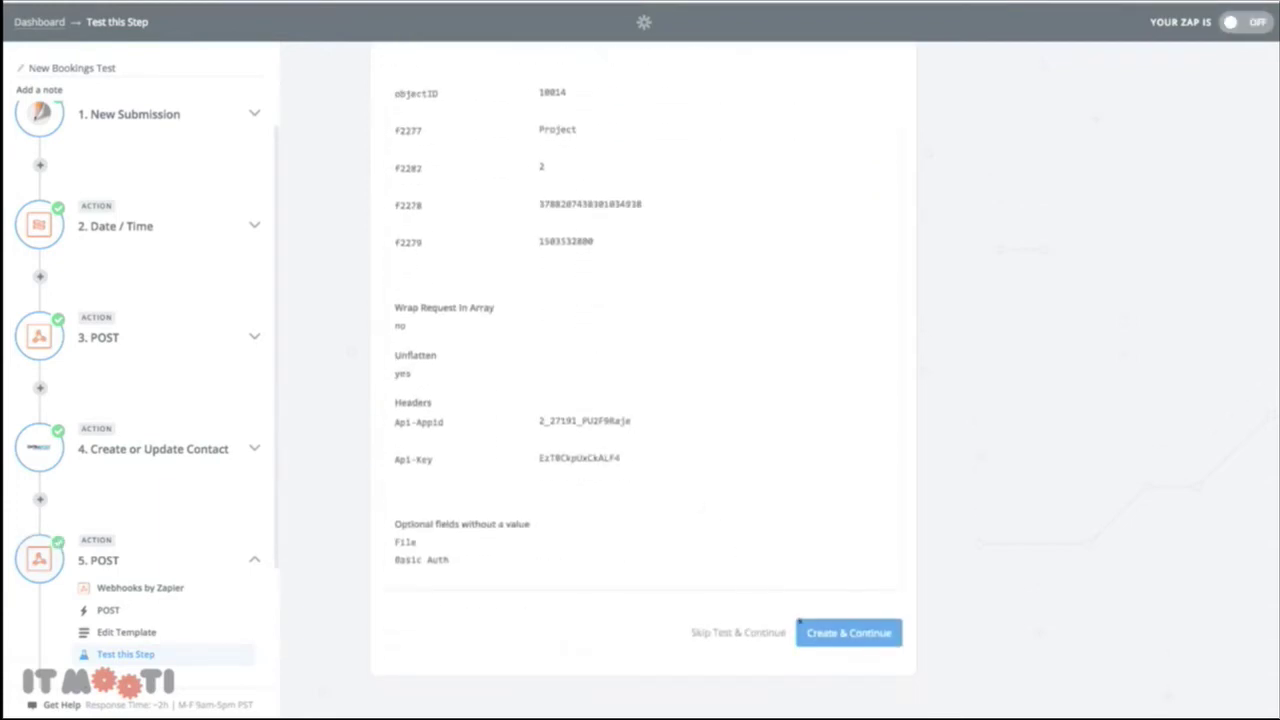
pyautogui.click(801, 623)
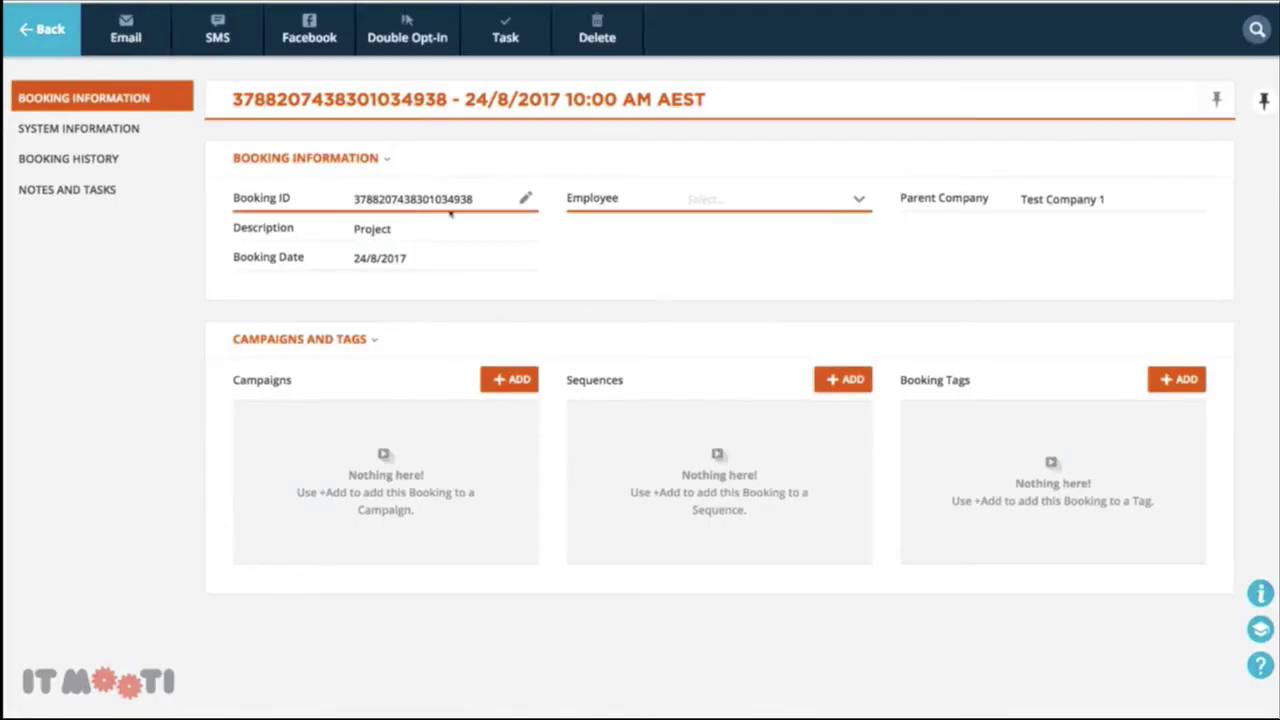
# Select both test bookings in Ontraport's Bookings list and confirm their deletion
pyautogui.click(50, 35)
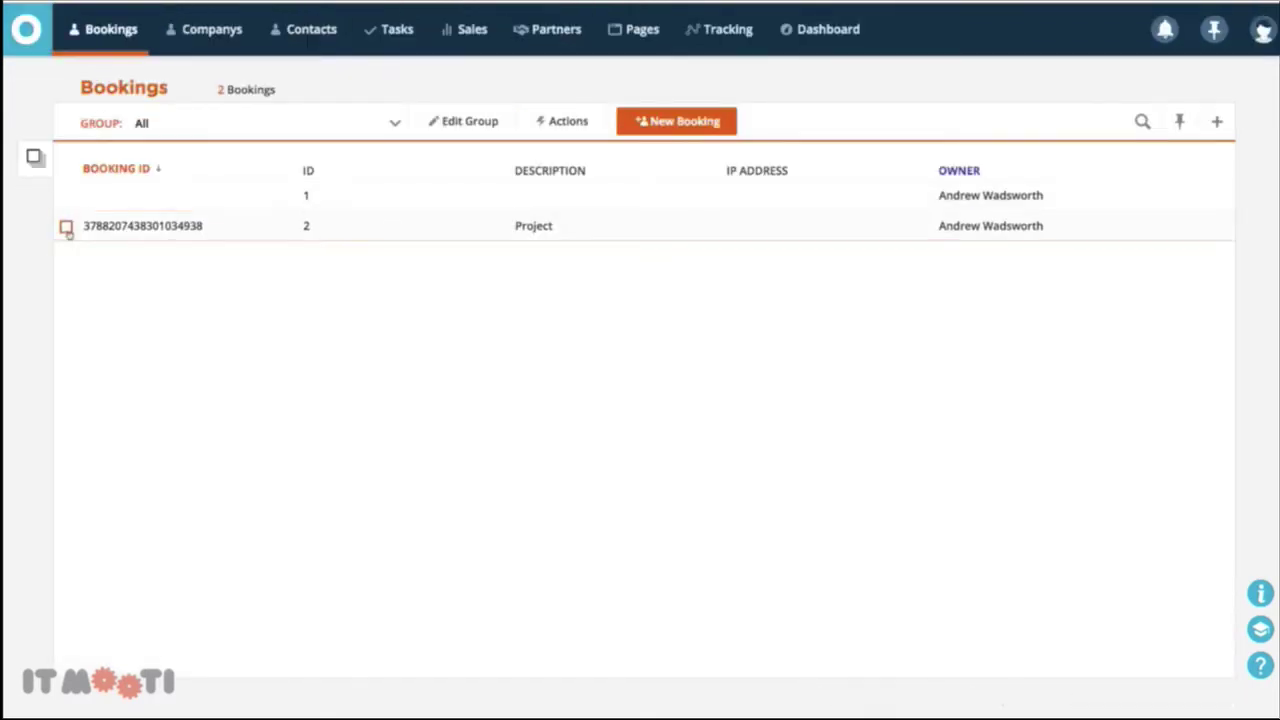
pyautogui.click(65, 226)
pyautogui.click(65, 196)
pyautogui.click(1063, 35)
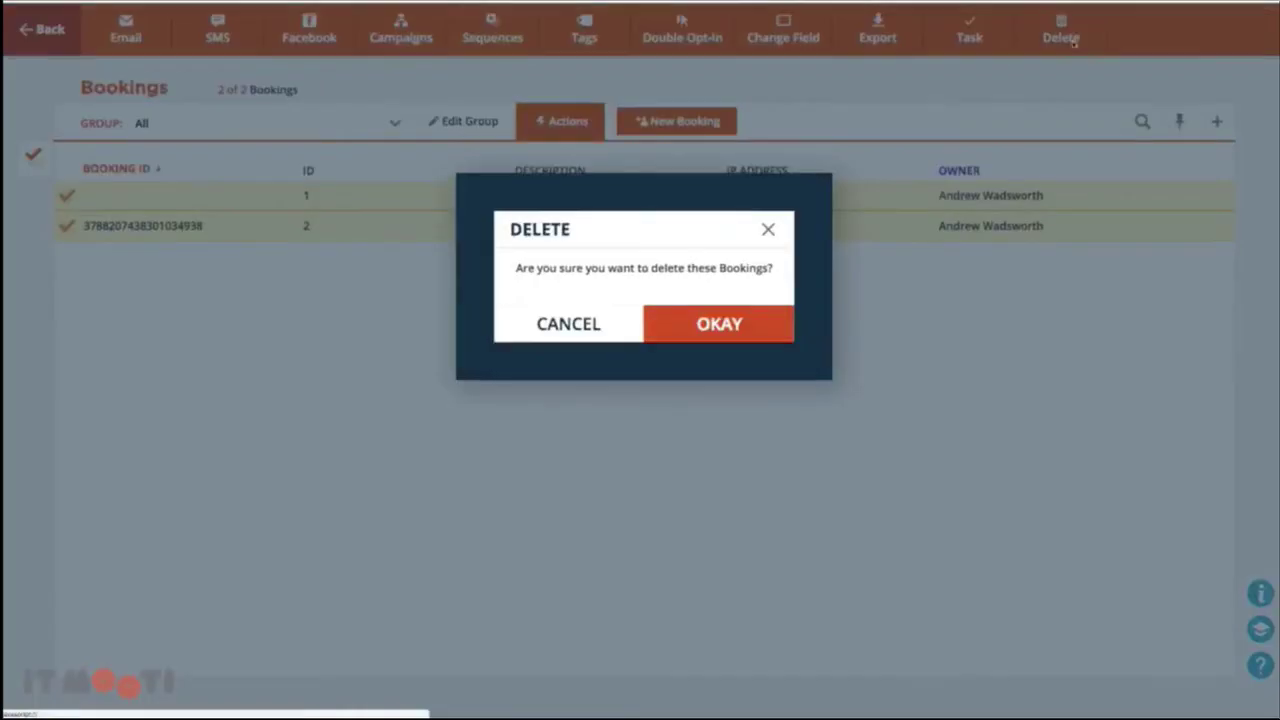
pyautogui.click(760, 323)
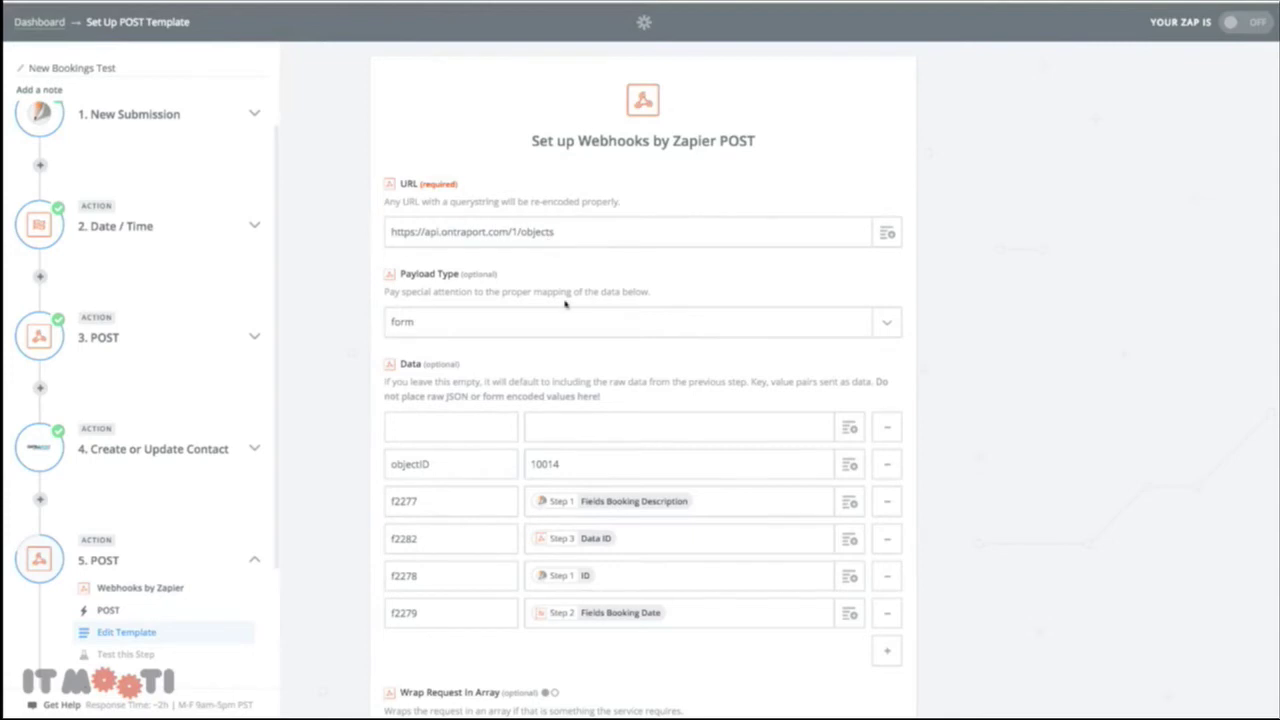
# Add a new data row and paste the copied f2282 key in as the basis for f2283
pyautogui.scroll(-5, 572, 258)
pyautogui.scroll(2, 578, 258)
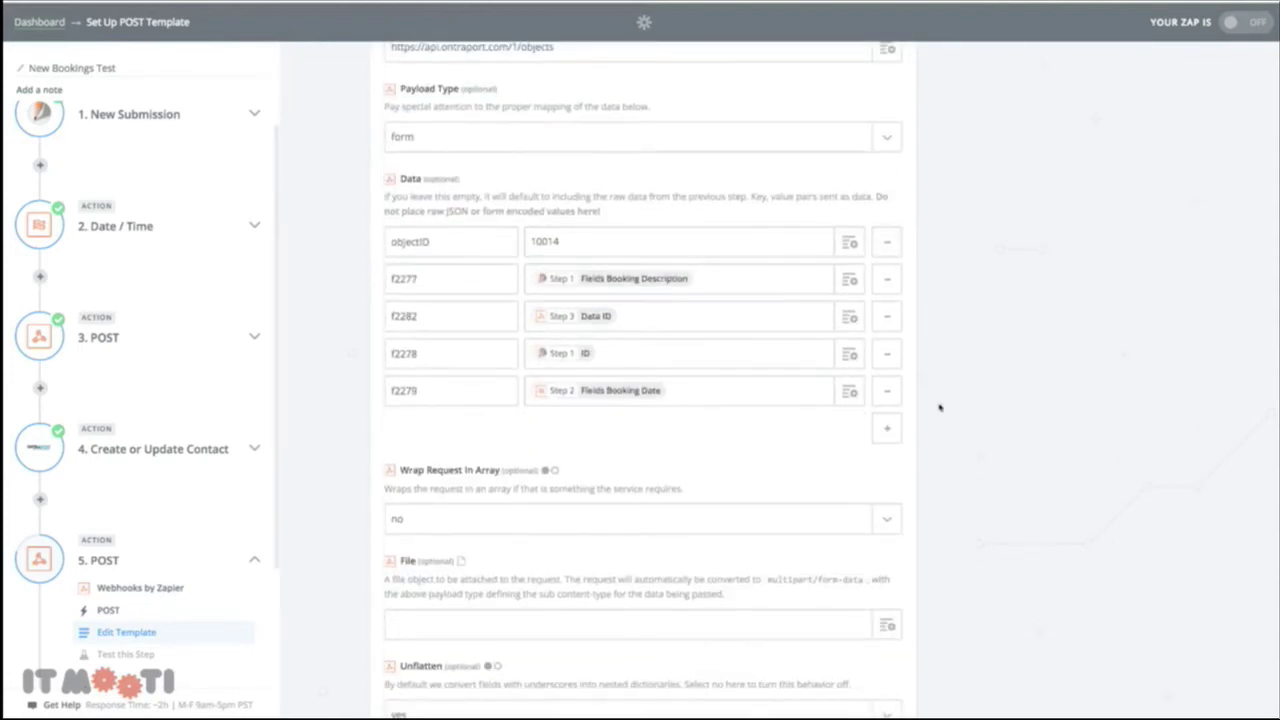
pyautogui.click(880, 425)
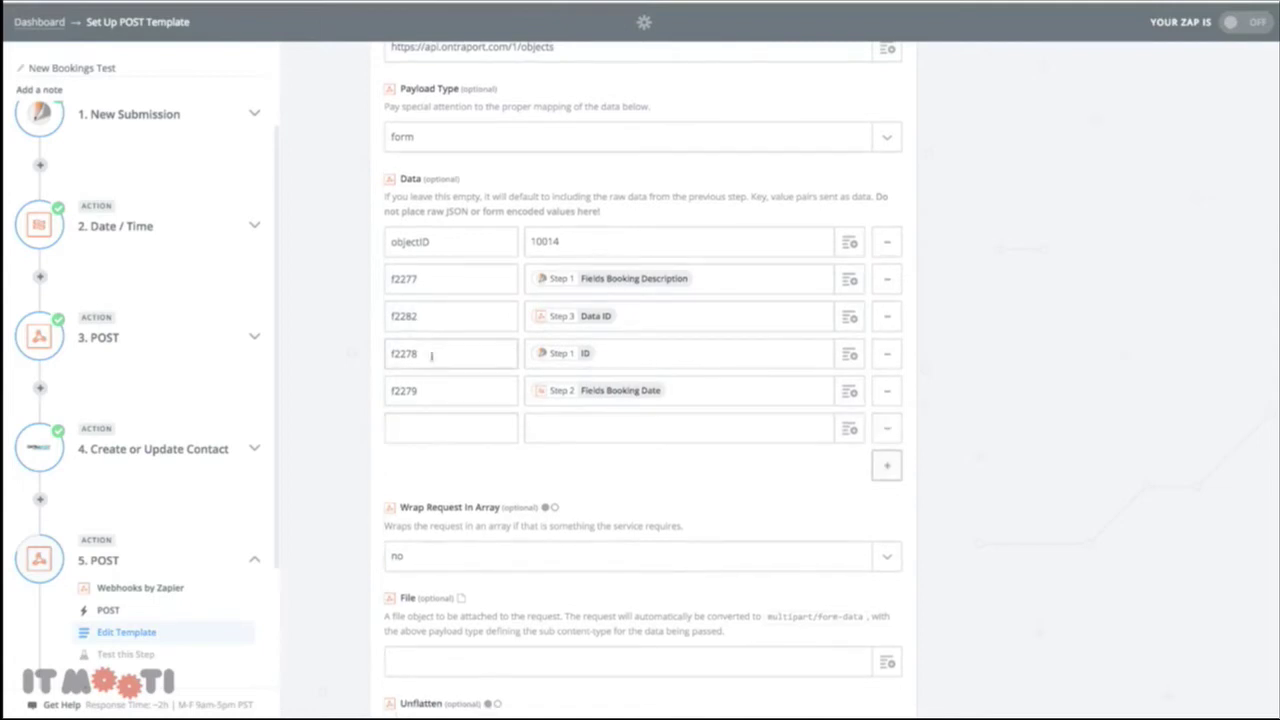
pyautogui.click(400, 316)
pyautogui.doubleClick(404, 316)
pyautogui.hotkey('ctrl', 'c')
pyautogui.click(421, 425)
pyautogui.hotkey('ctrl', 'v')
# Search the f2283 value's field list for 'Data Id'
pyautogui.click(826, 432)
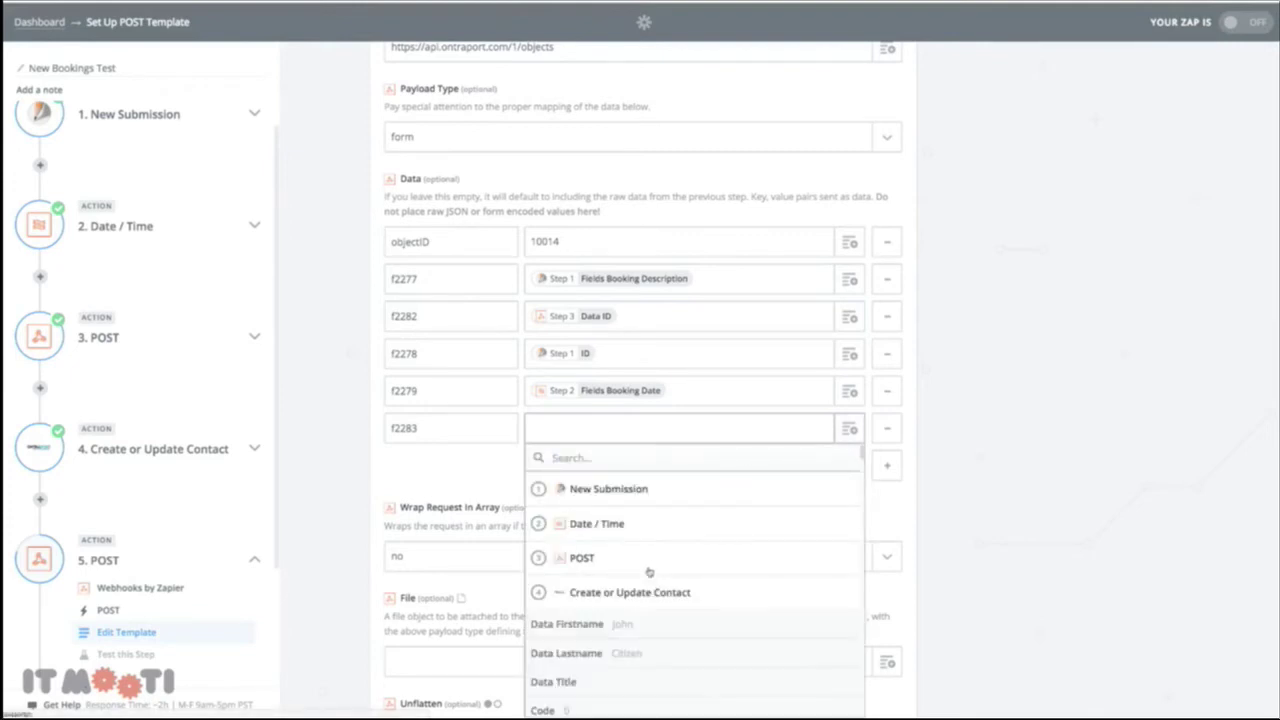
pyautogui.scroll(-5, 645, 575)
pyautogui.scroll(-15, 642, 577)
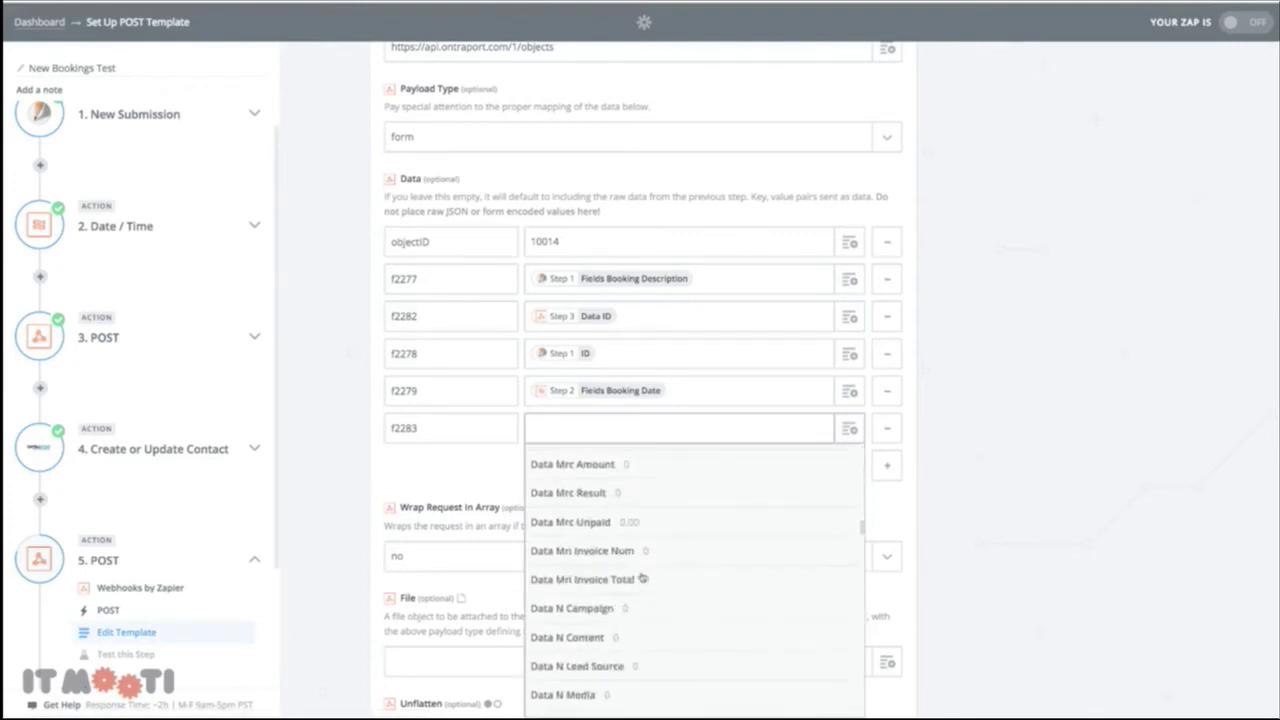
pyautogui.scroll(-15, 642, 577)
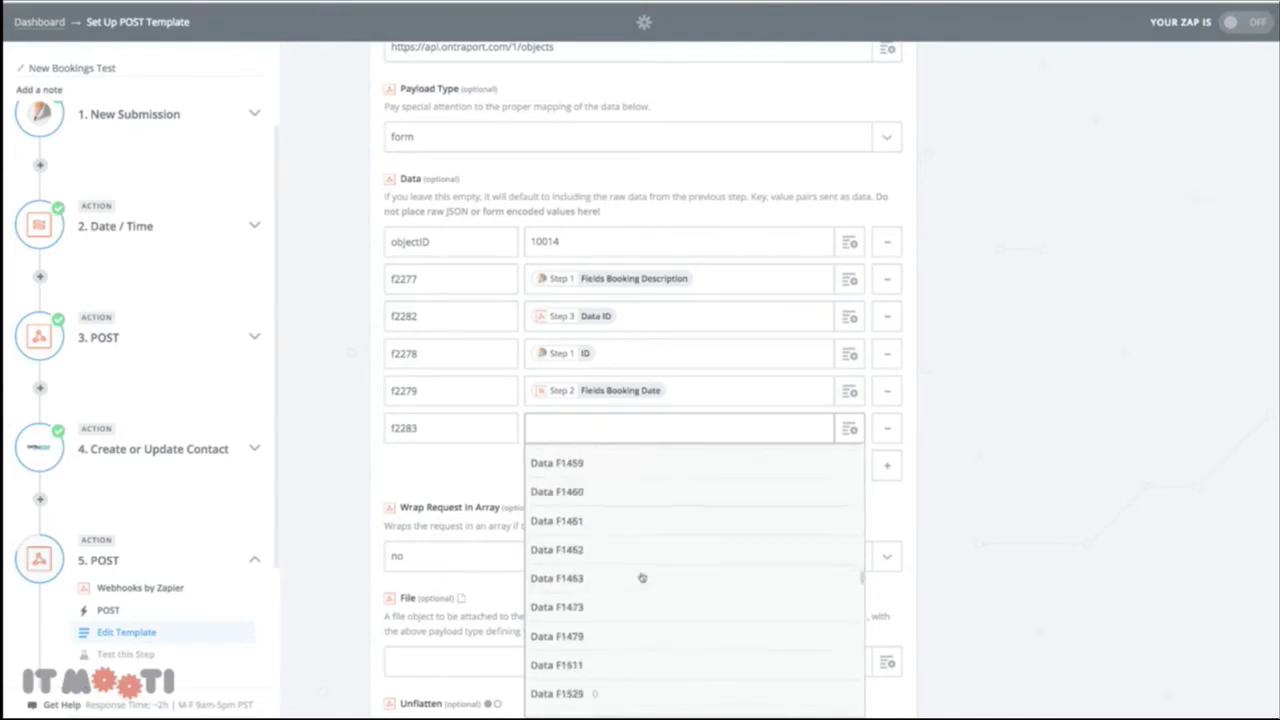
pyautogui.click(605, 438)
pyautogui.write('Data')
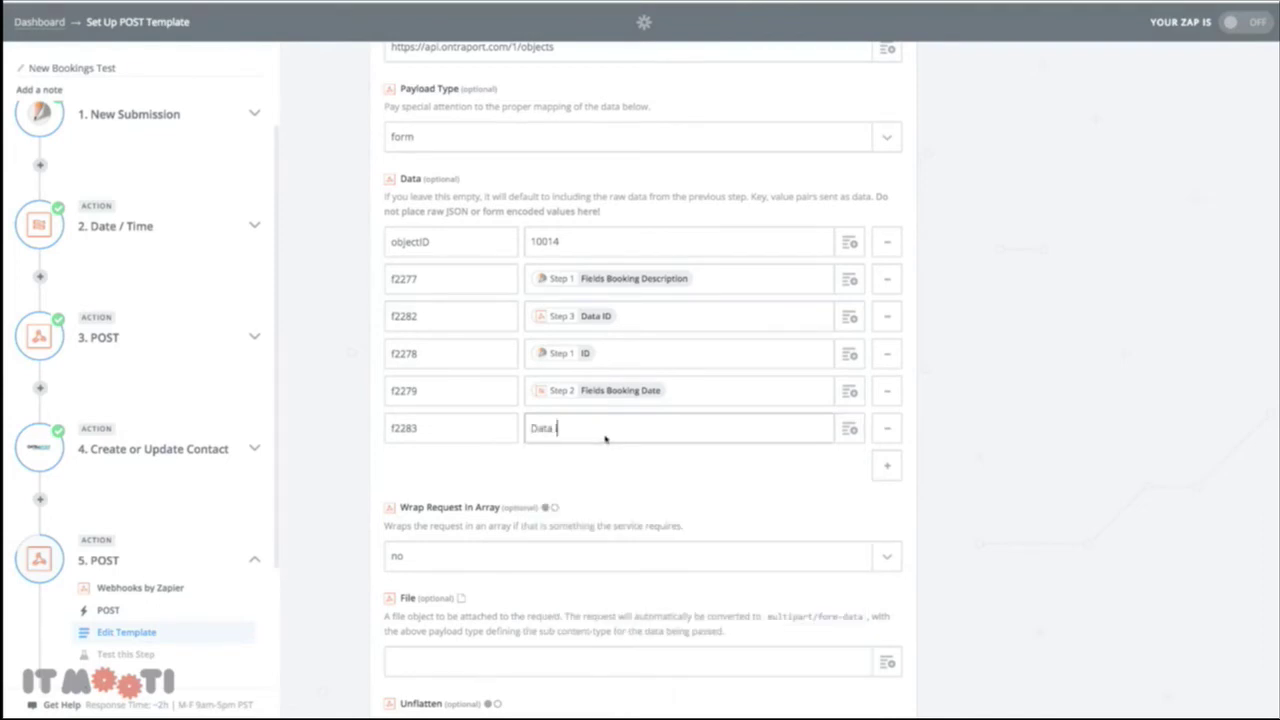
pyautogui.write(' Id')
# Insert Step 4's Data ID as the f2283 value and delete the leftover search text
pyautogui.click(849, 428)
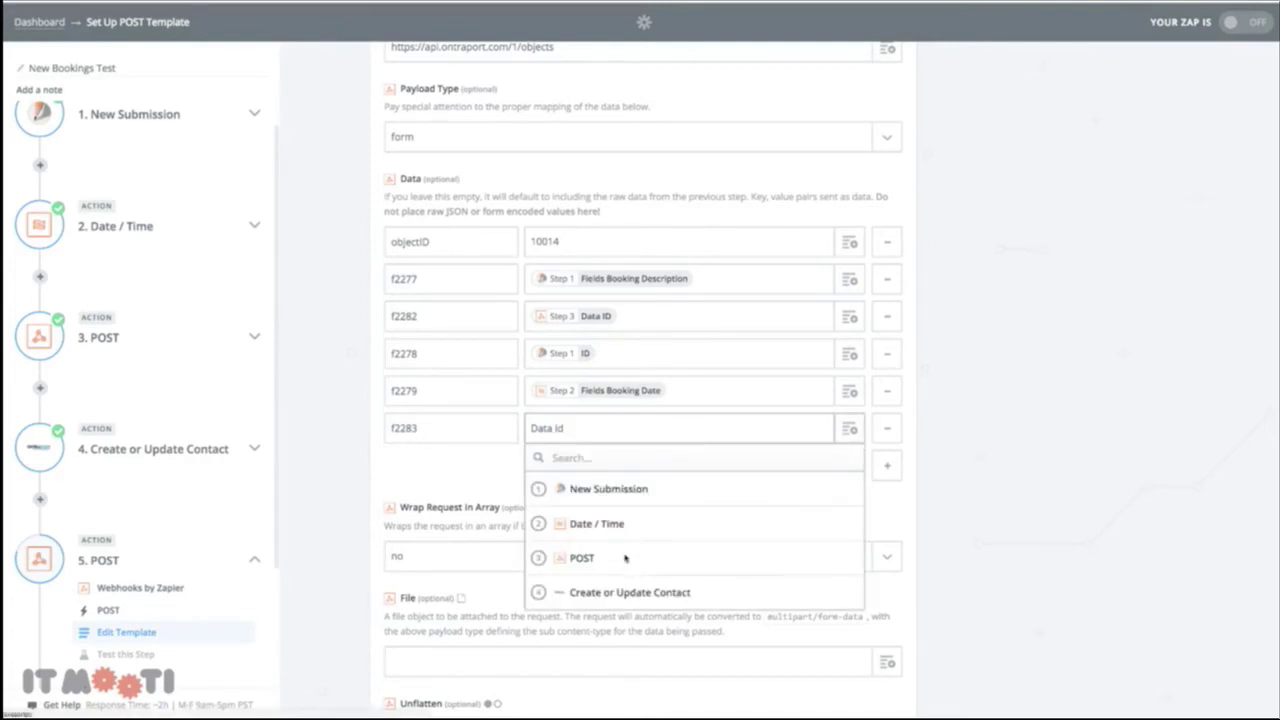
pyautogui.scroll(-6, 620, 568)
pyautogui.scroll(-10, 613, 574)
pyautogui.scroll(-15, 613, 577)
pyautogui.scroll(-15, 613, 577)
pyautogui.scroll(-2, 607, 574)
pyautogui.scroll(3, 586, 490)
pyautogui.click(572, 530)
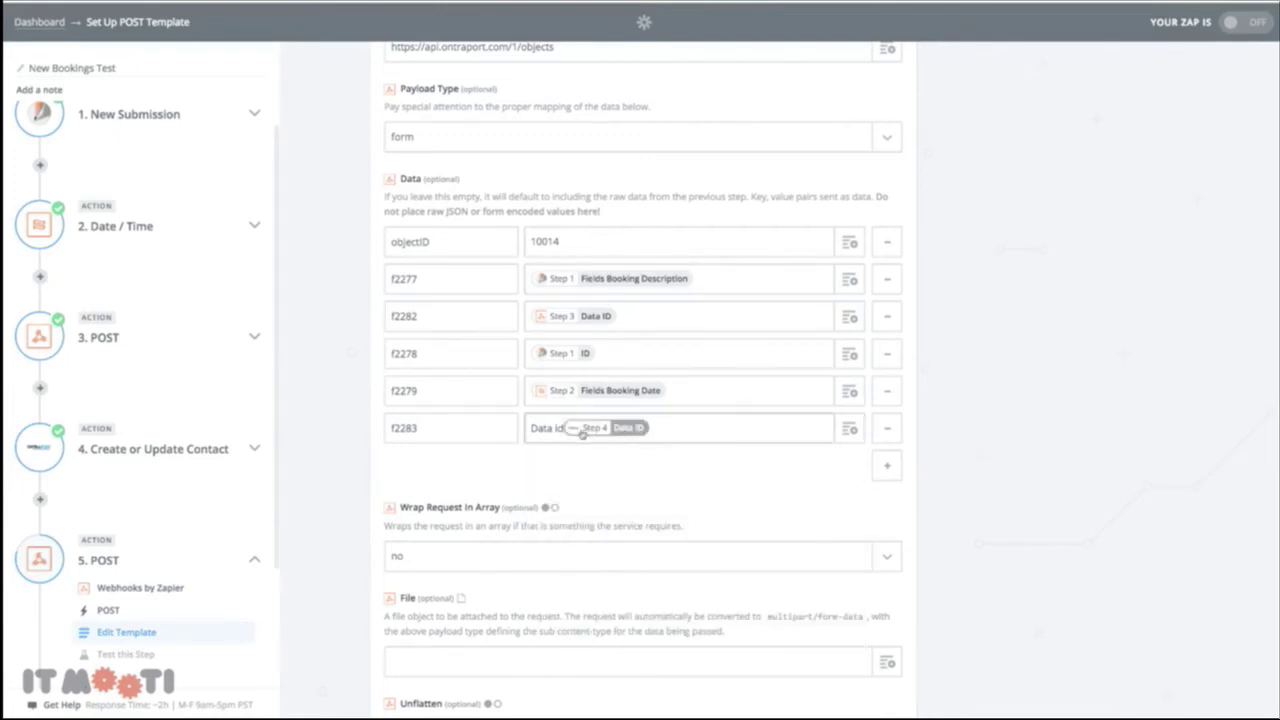
pyautogui.press('BackSpace')
pyautogui.press('BackSpace')
pyautogui.press('BackSpace')
pyautogui.press('BackSpace')
pyautogui.press('BackSpace')
pyautogui.press('BackSpace')
pyautogui.press('BackSpace')
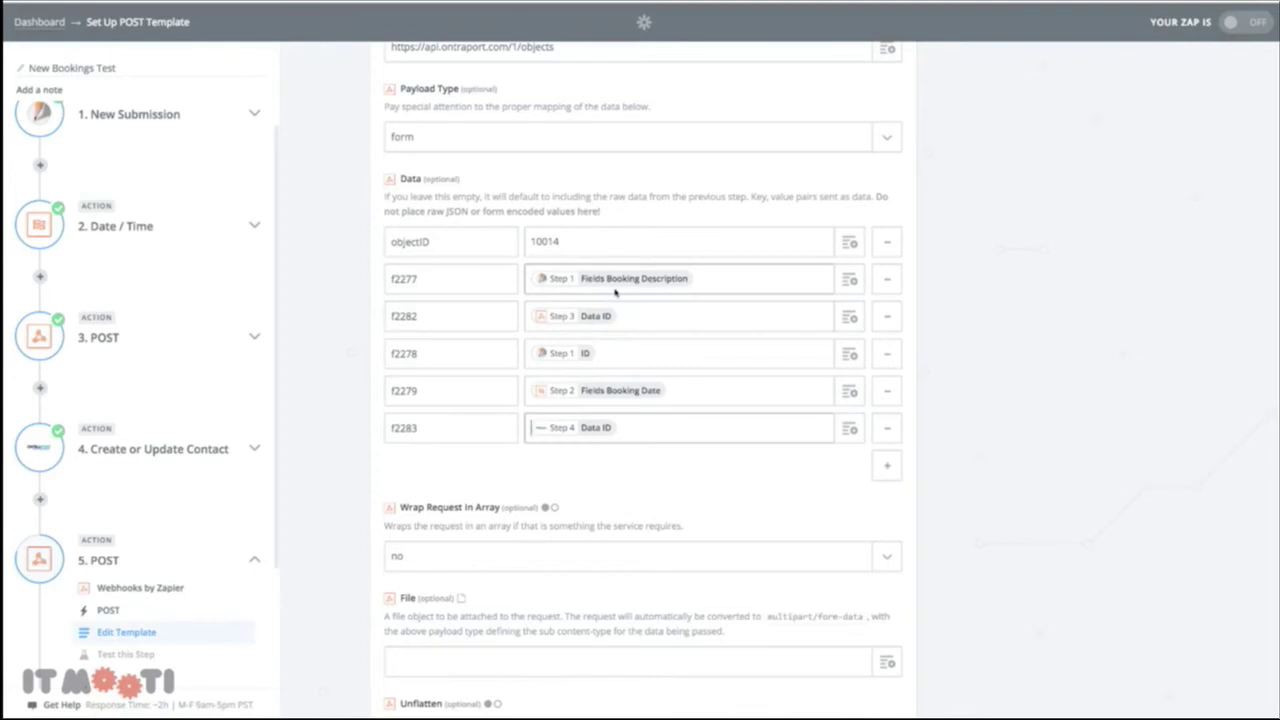
pyautogui.scroll(-2, 918, 404)
pyautogui.scroll(-5, 918, 404)
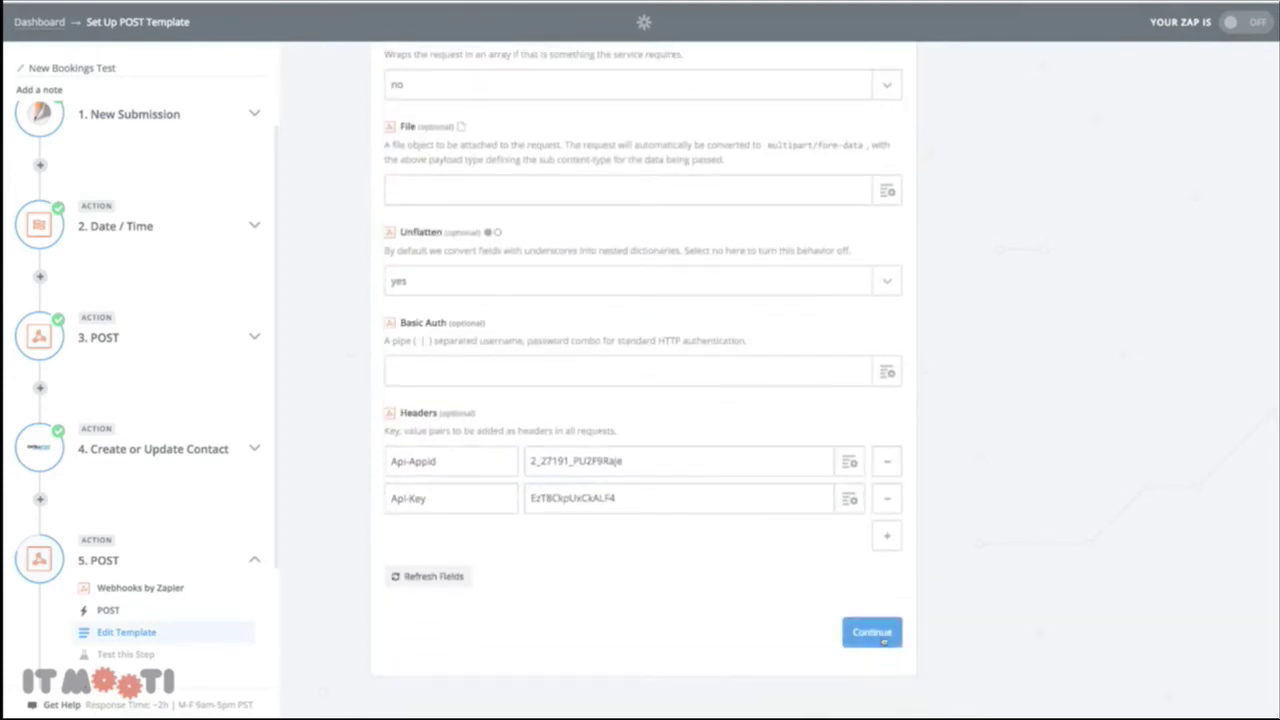
# Save the POST template and send a successful test post to Ontraport
pyautogui.click(872, 633)
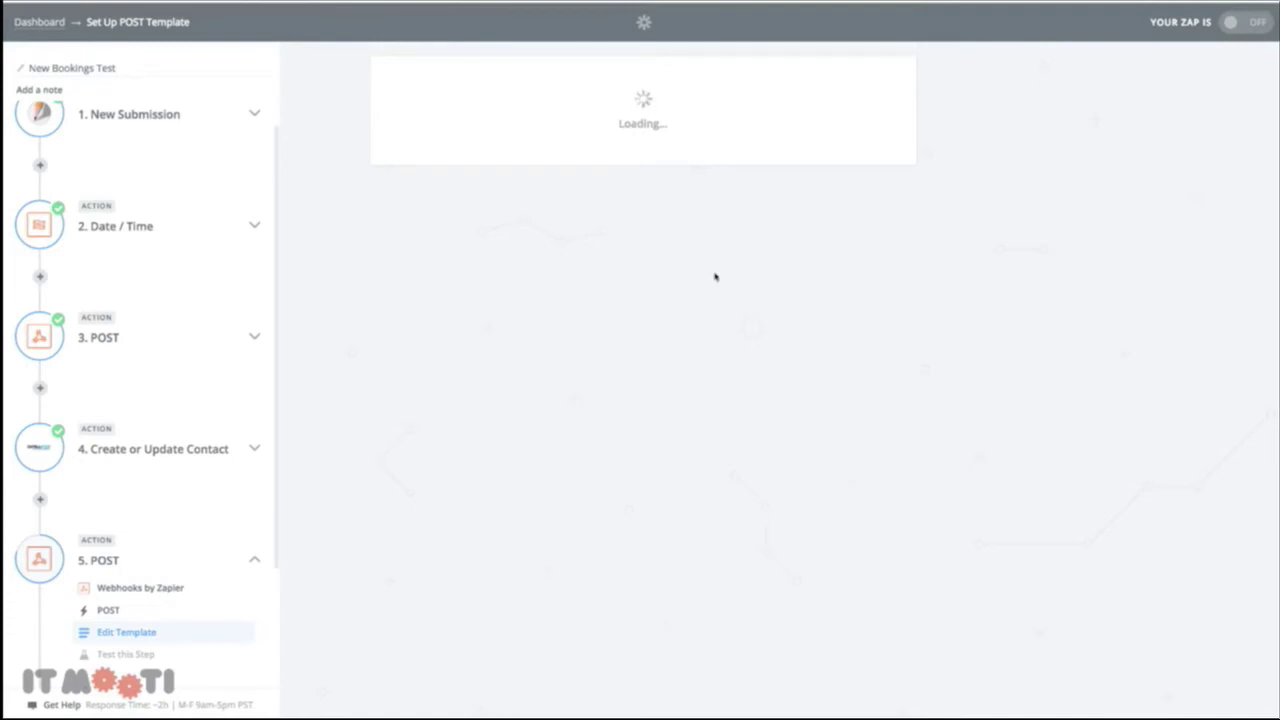
pyautogui.scroll(-3, 648, 611)
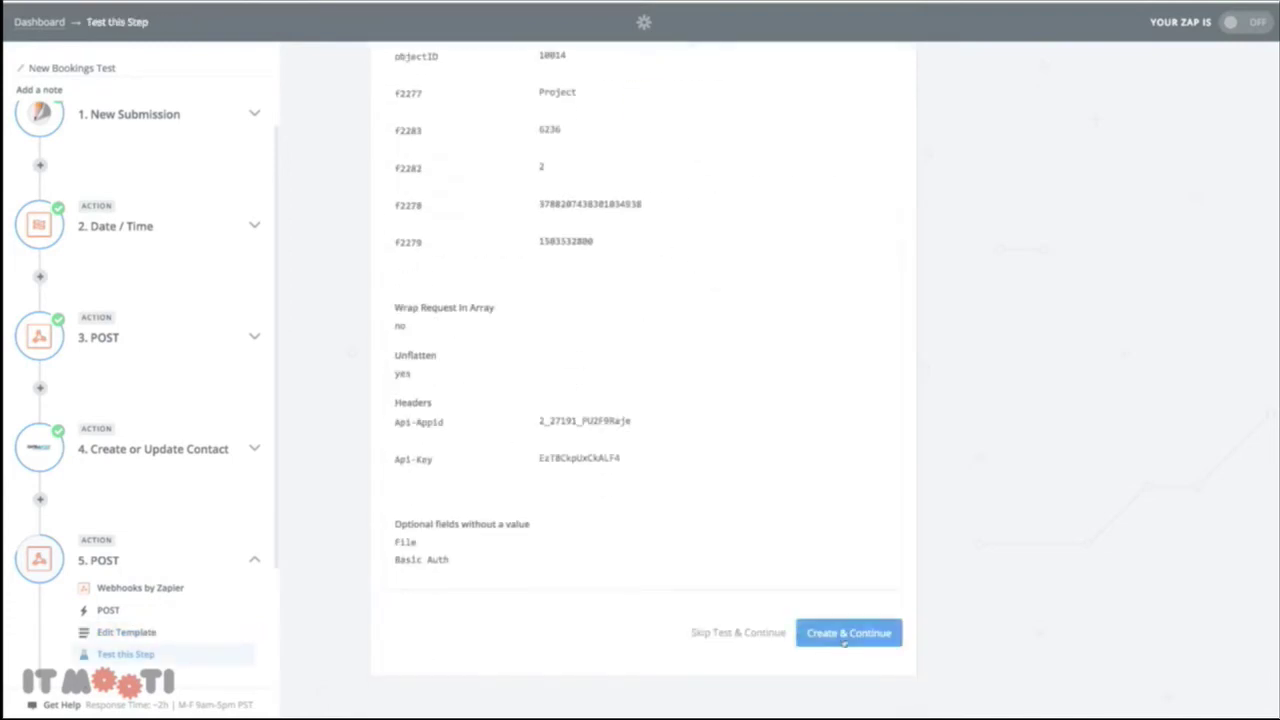
pyautogui.click(845, 637)
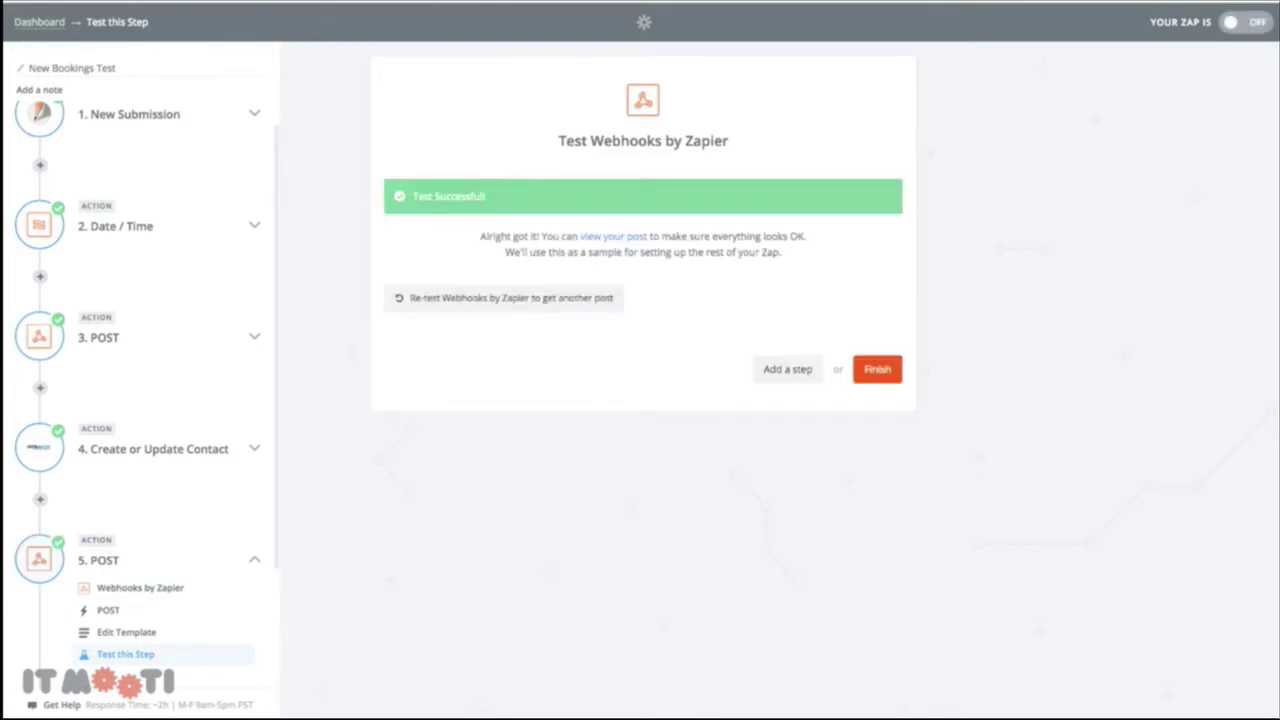
# Finish the zap, switch New Bookings Test on, and view it on the dashboard
pyautogui.click(875, 376)
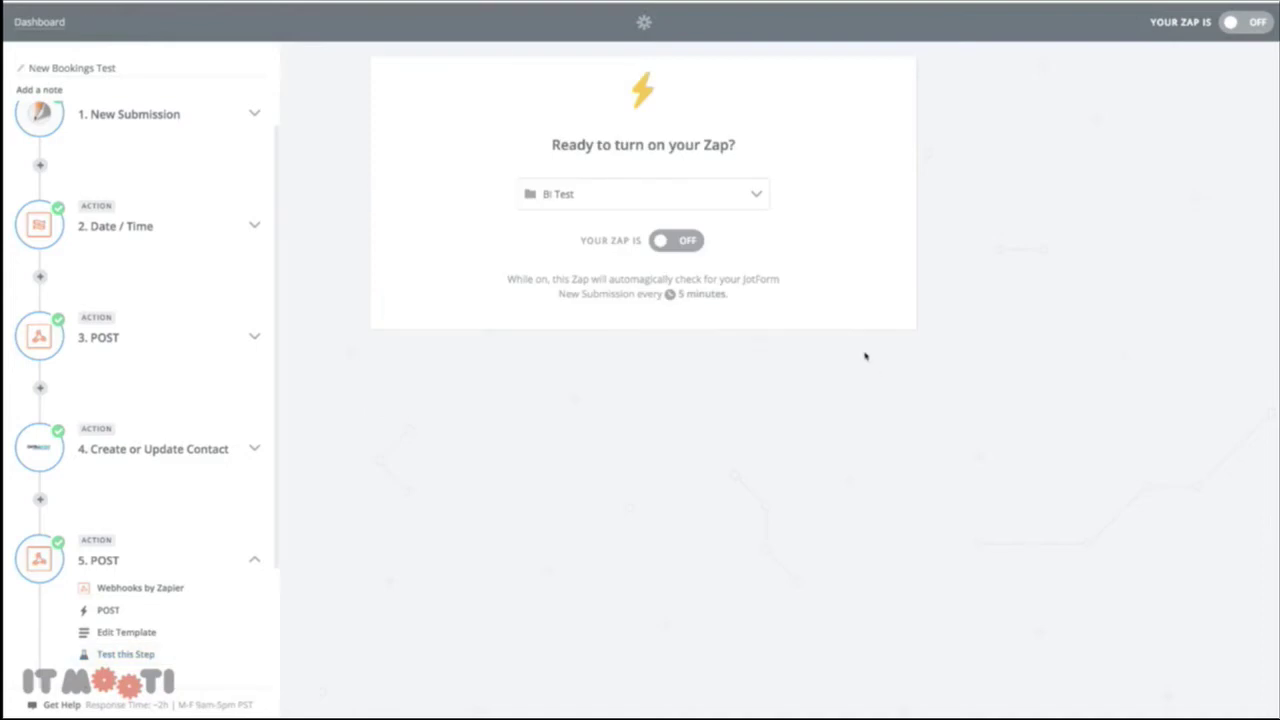
pyautogui.click(664, 245)
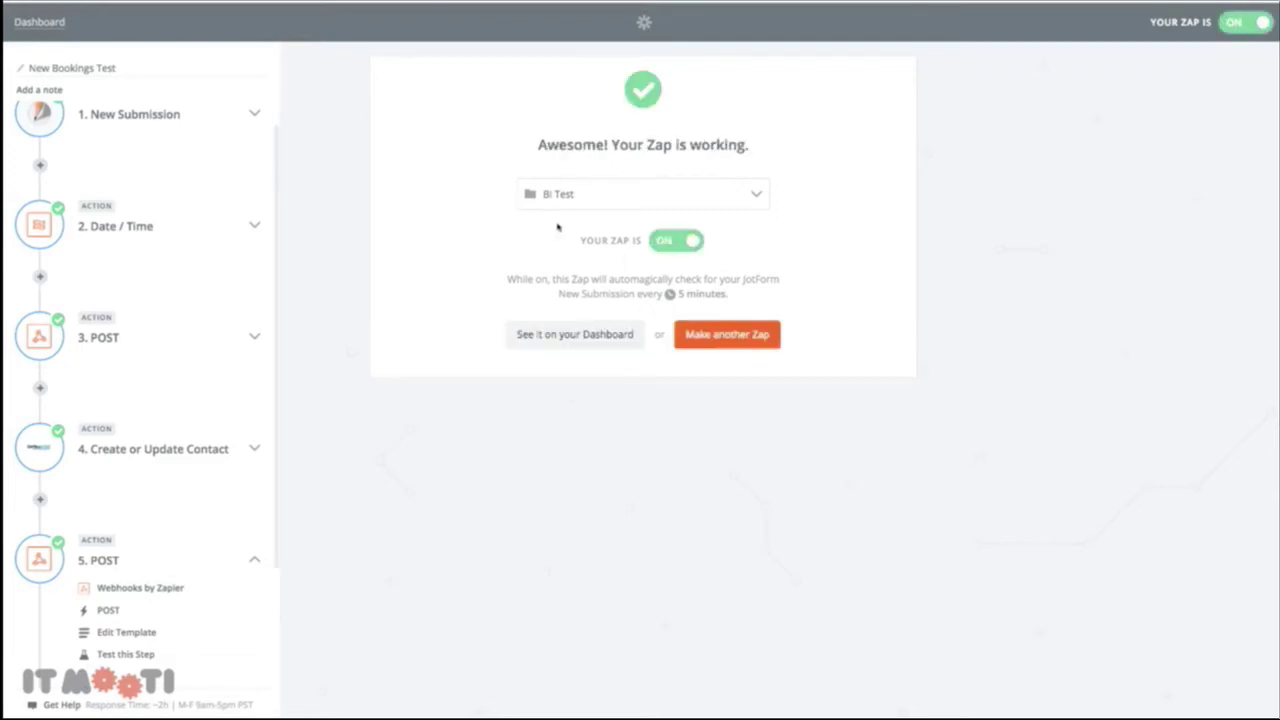
pyautogui.click(614, 336)
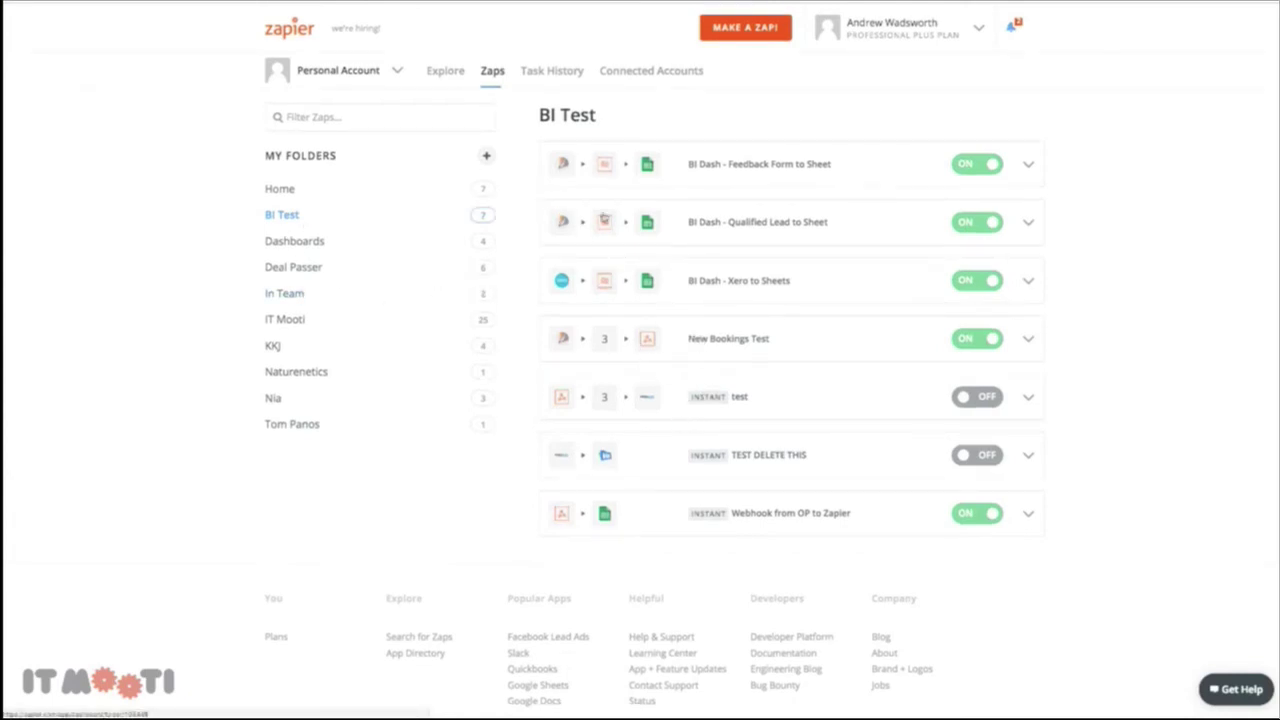
# Open the New Bookings Test zap and edit the step 5 POST template
pyautogui.click(707, 341)
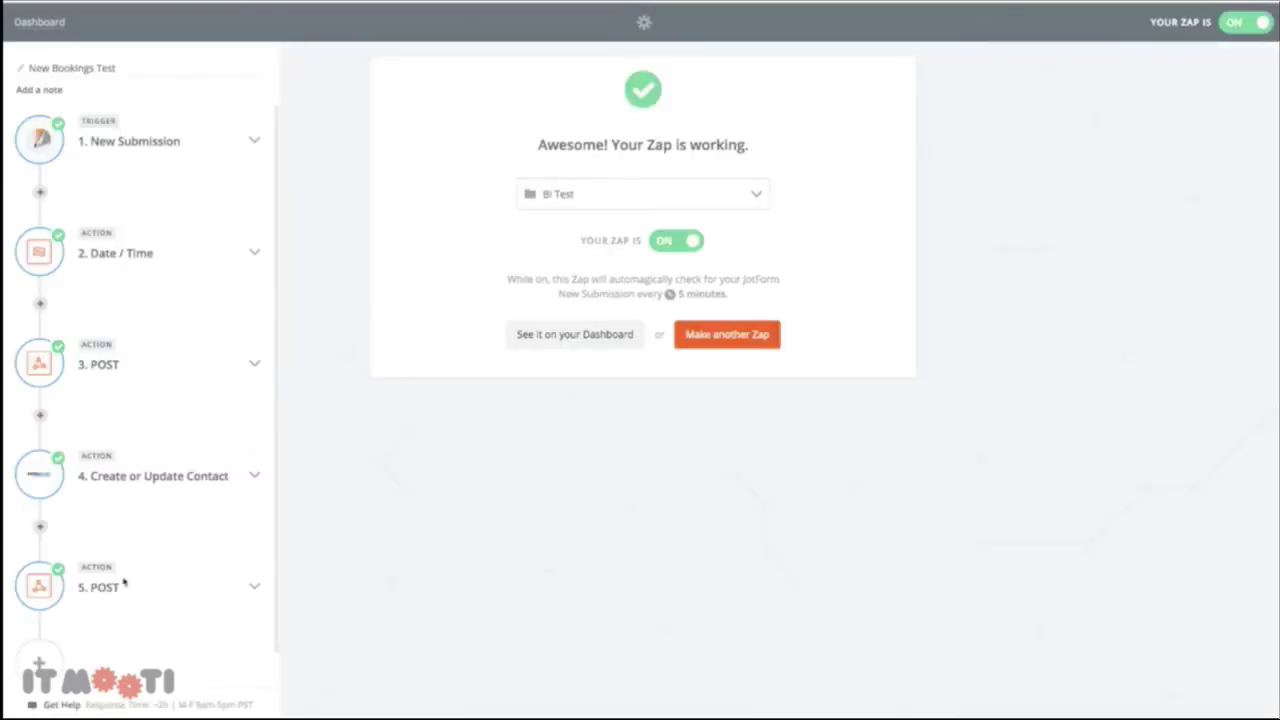
pyautogui.click(100, 587)
pyautogui.click(126, 659)
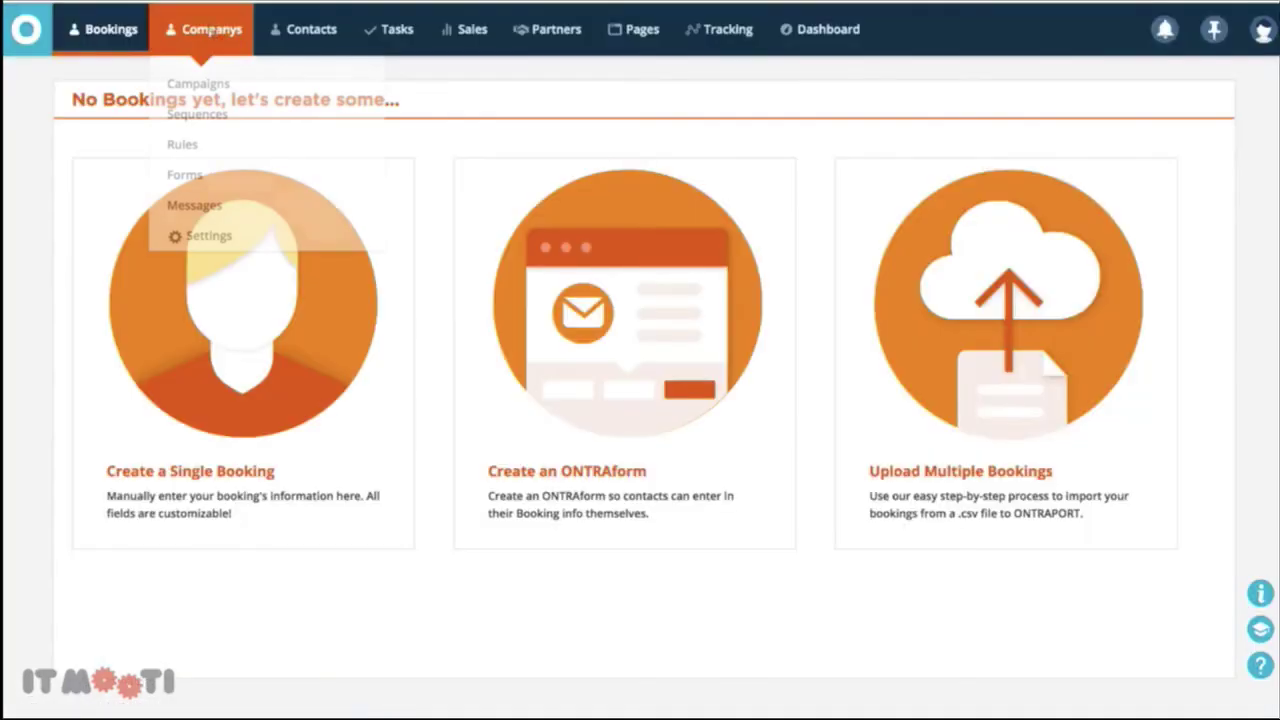
pyautogui.moveTo(104, 40)
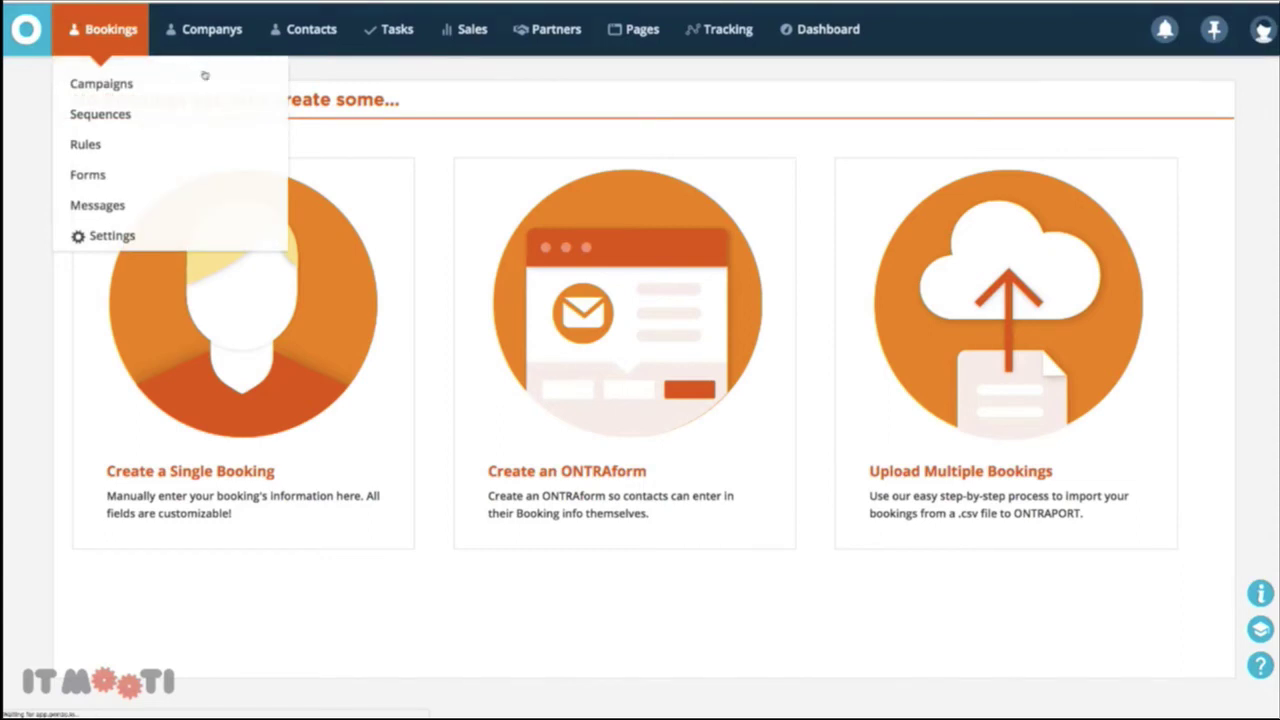
# Reload Bookings, open the test booking, and inspect its Employee dropdown options
pyautogui.click(222, 72)
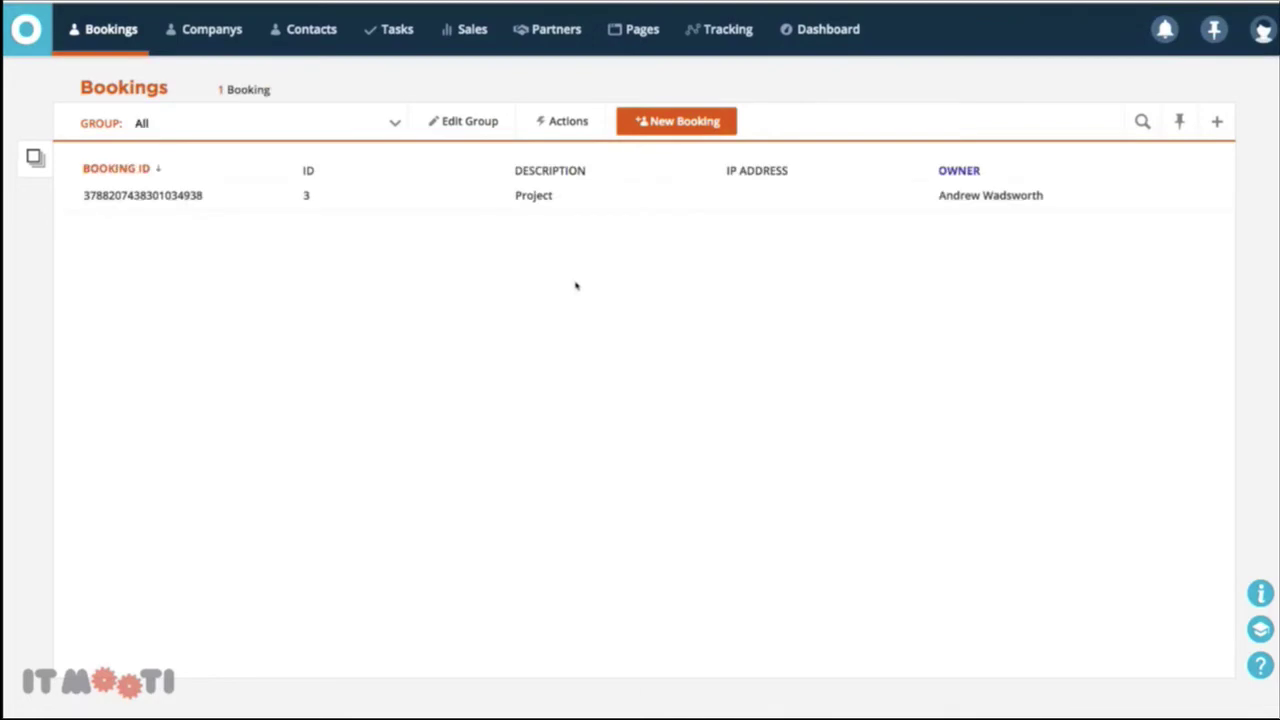
pyautogui.click(180, 195)
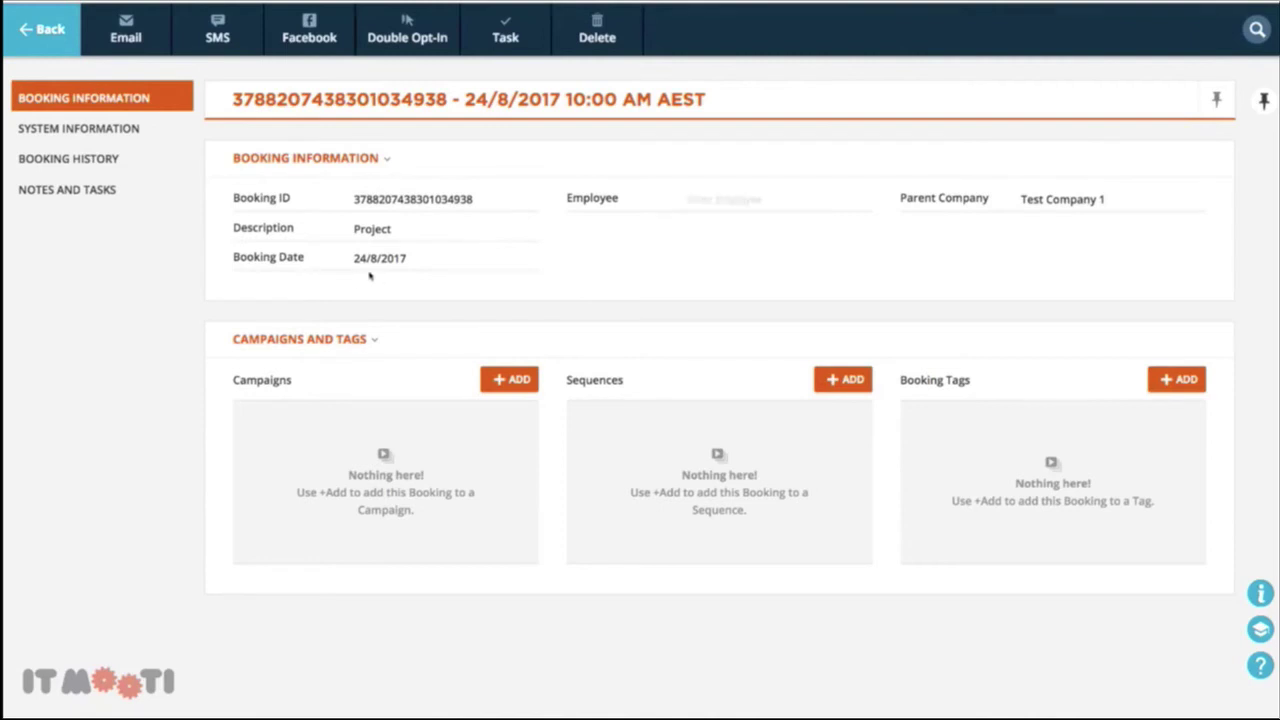
pyautogui.click(691, 200)
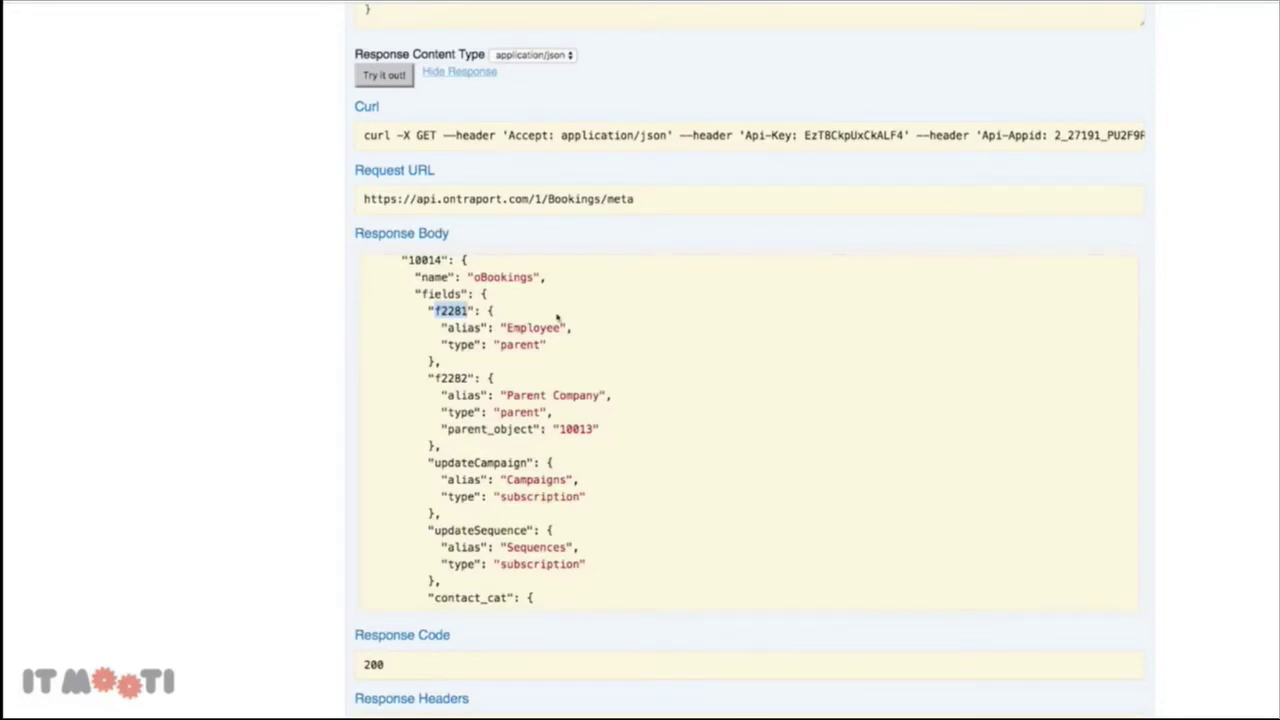
# Select the Employee field key f2281 in the Bookings meta response, then return to Zapier
pyautogui.scroll(2, 557, 317)
pyautogui.scroll(-1, 533, 347)
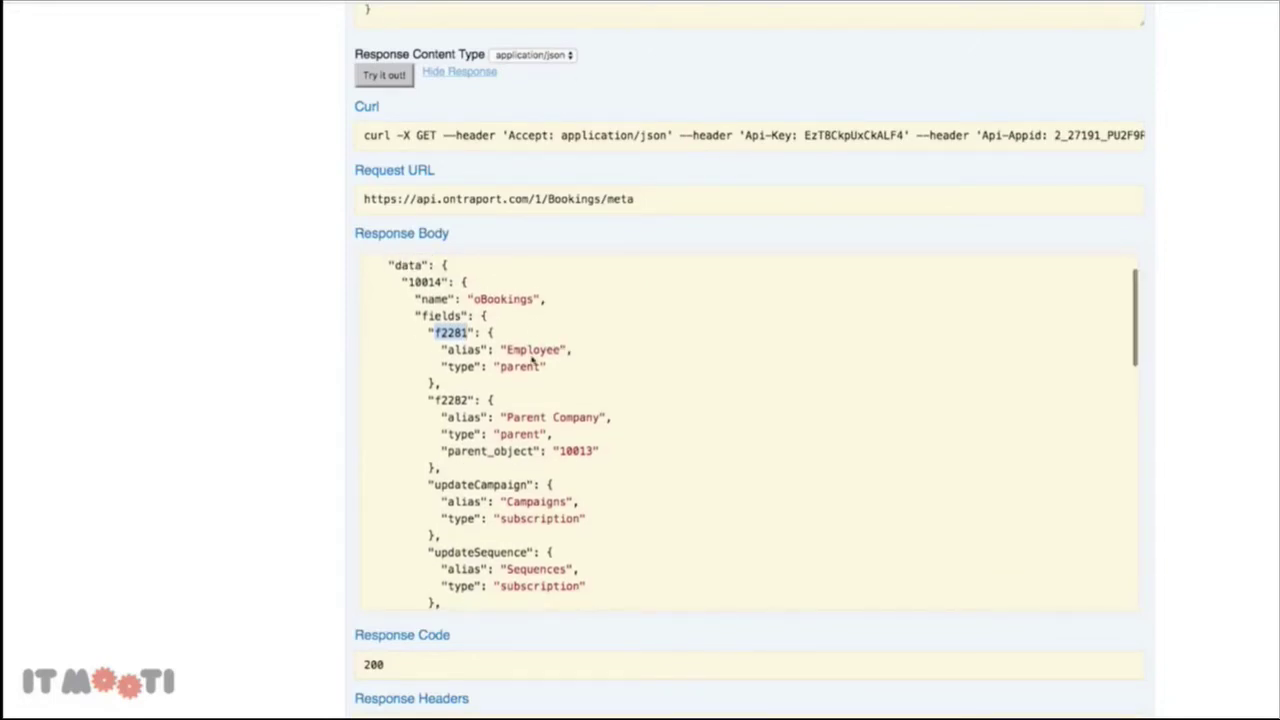
pyautogui.click(454, 339)
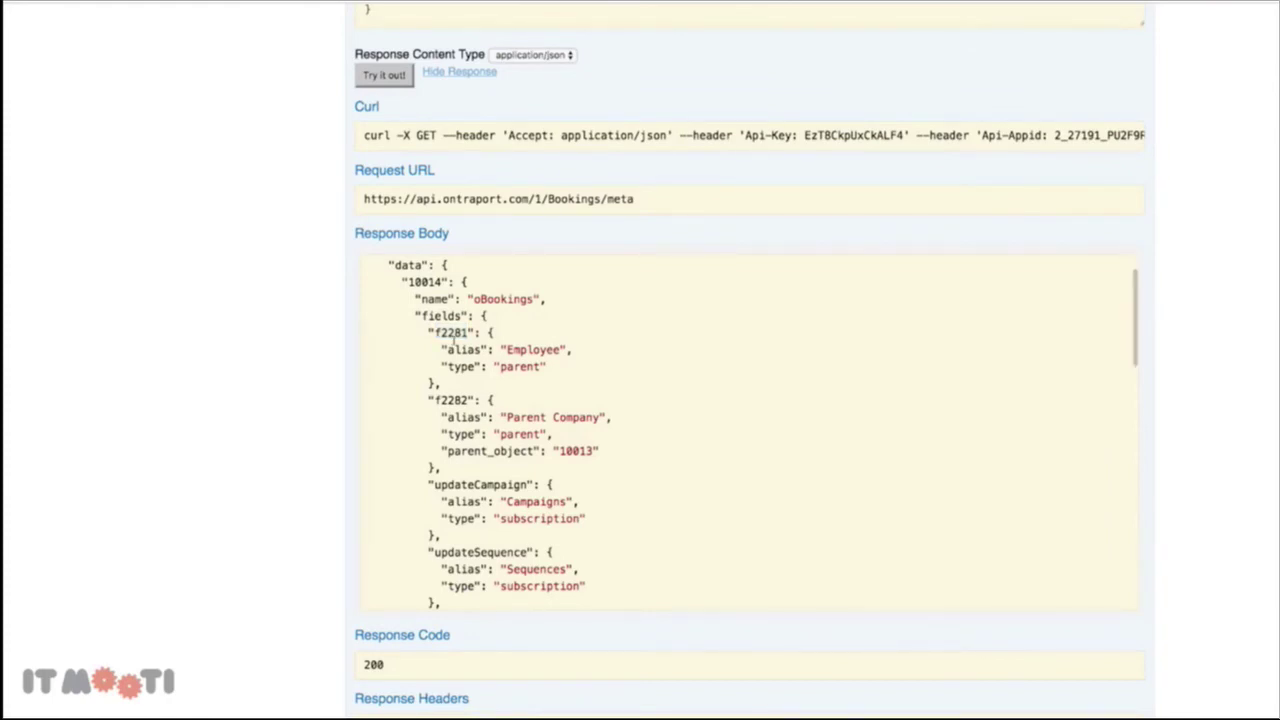
pyautogui.doubleClick(440, 338)
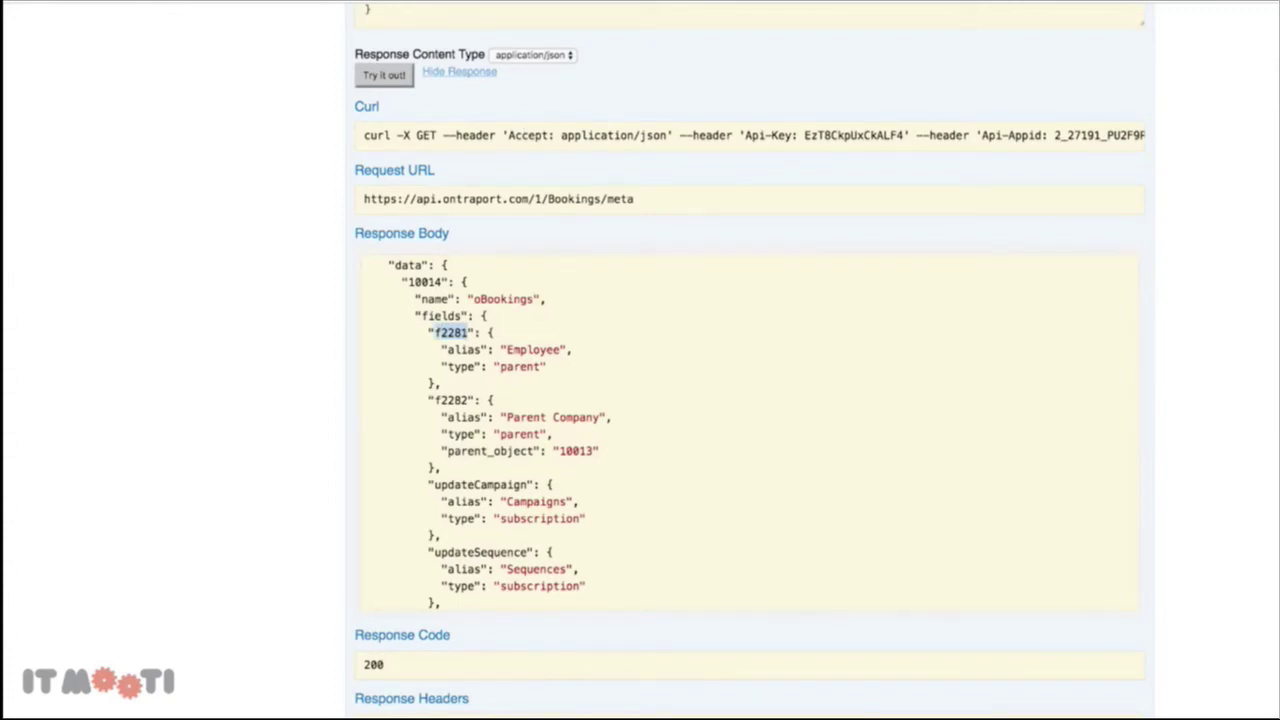
pyautogui.press('super+Tab')
pyautogui.scroll(-5, 494, 417)
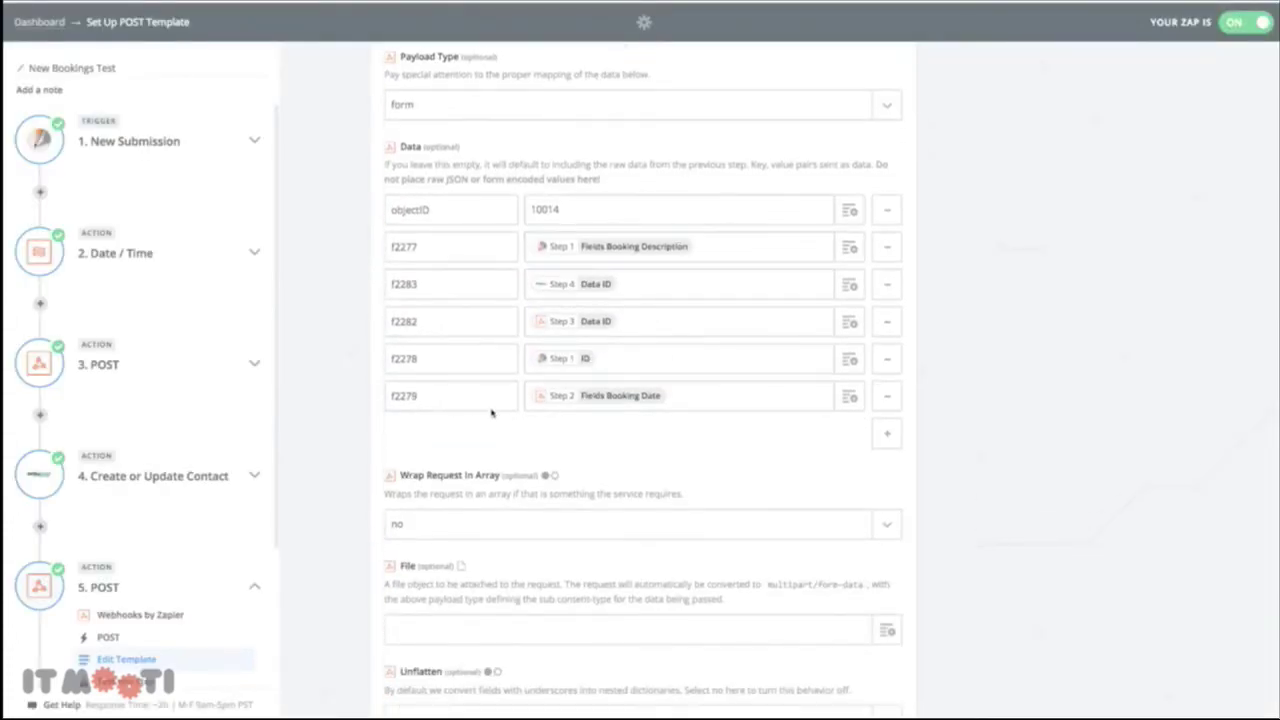
# Change the f2283 data key to f2281 and re-test the POST to send another booking
pyautogui.click(421, 293)
pyautogui.scroll(-5, 983, 397)
pyautogui.click(874, 628)
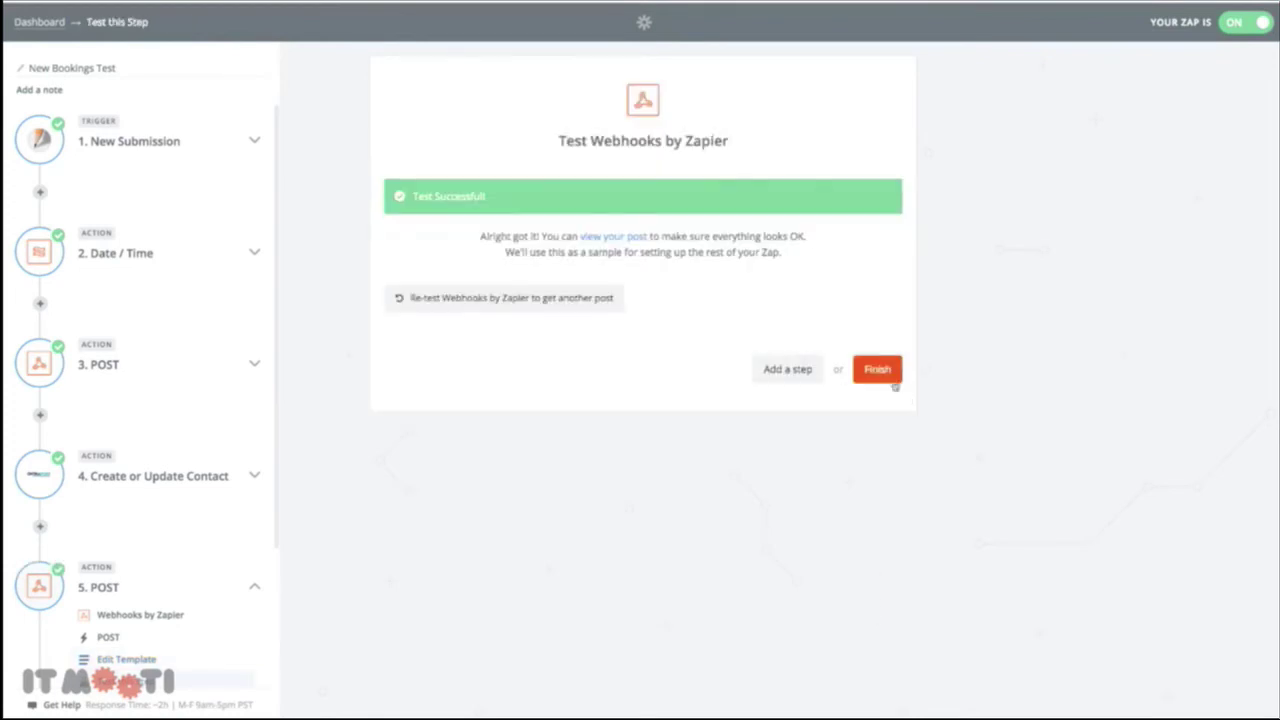
pyautogui.click(527, 300)
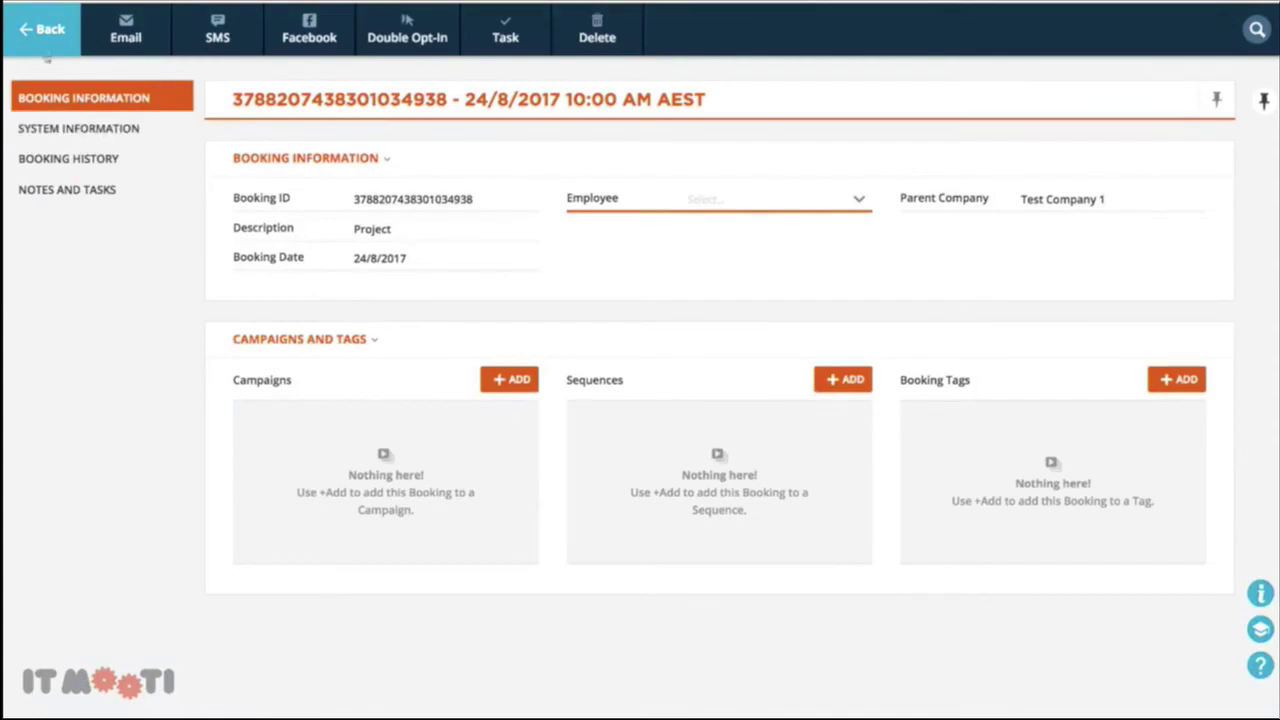
# Select the single test Project booking in Ontraport and confirm its deletion
pyautogui.click(42, 36)
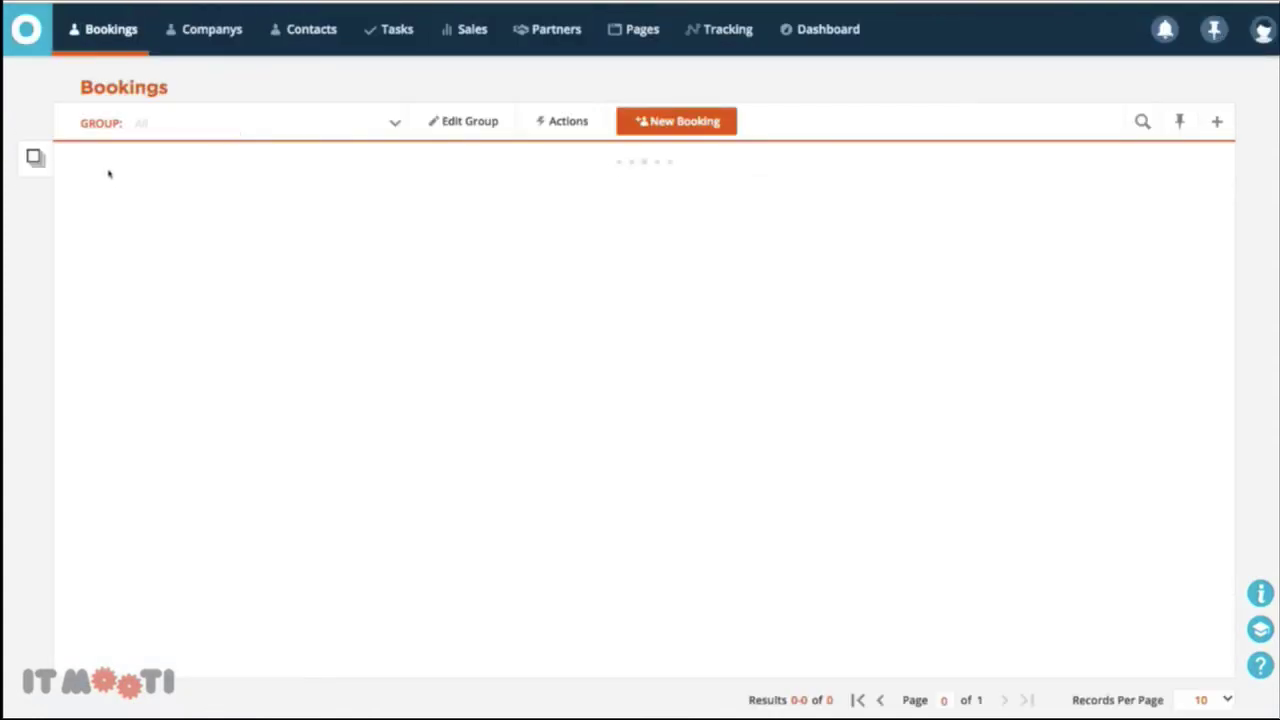
pyautogui.click(65, 196)
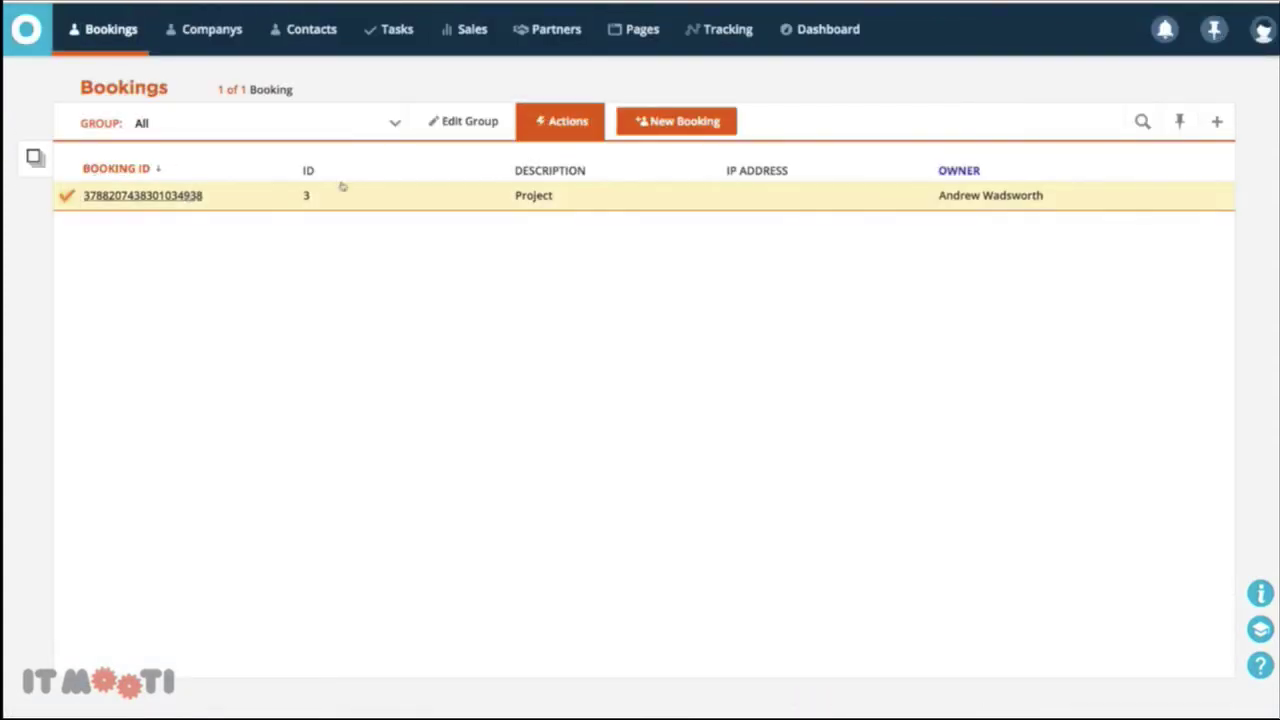
pyautogui.click(1060, 38)
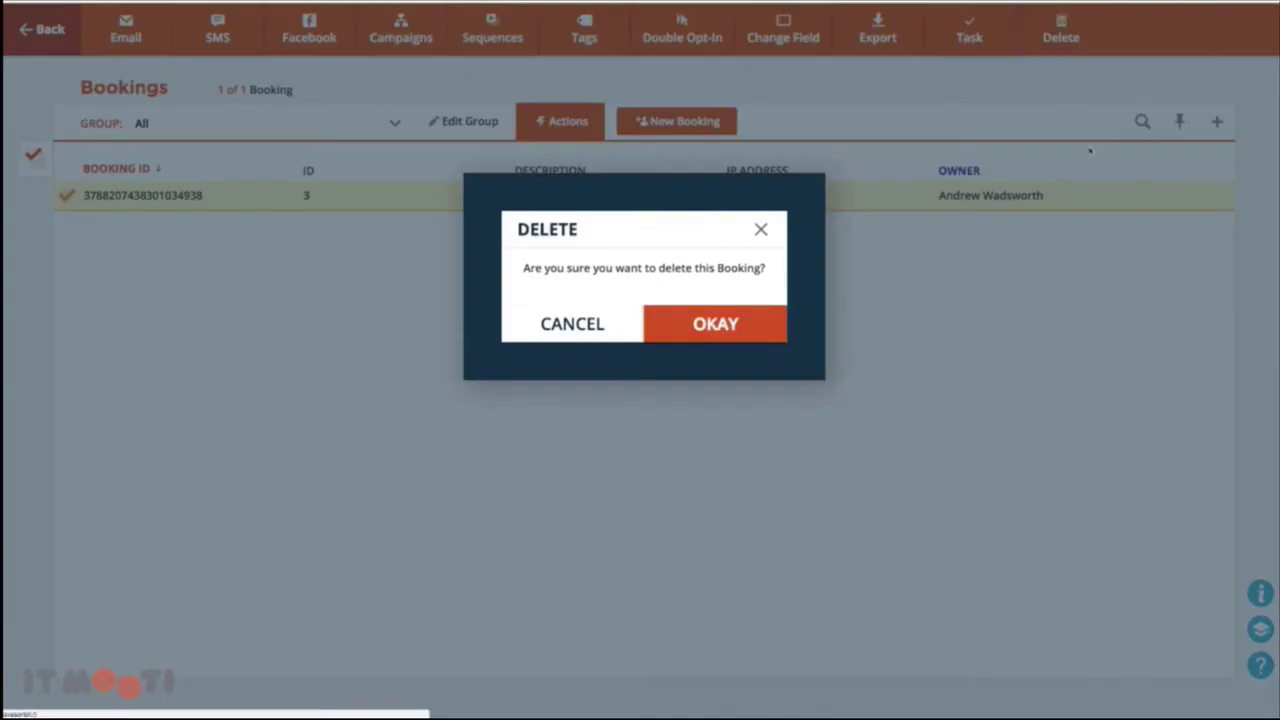
pyautogui.click(790, 325)
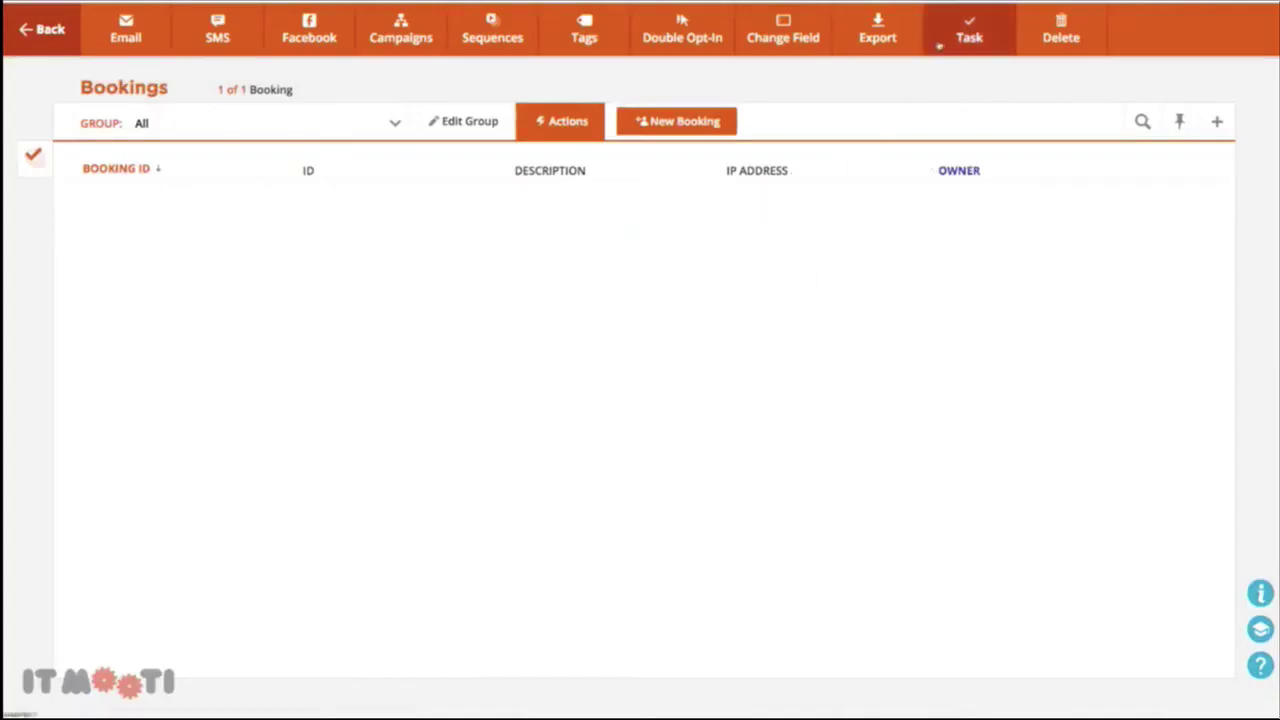
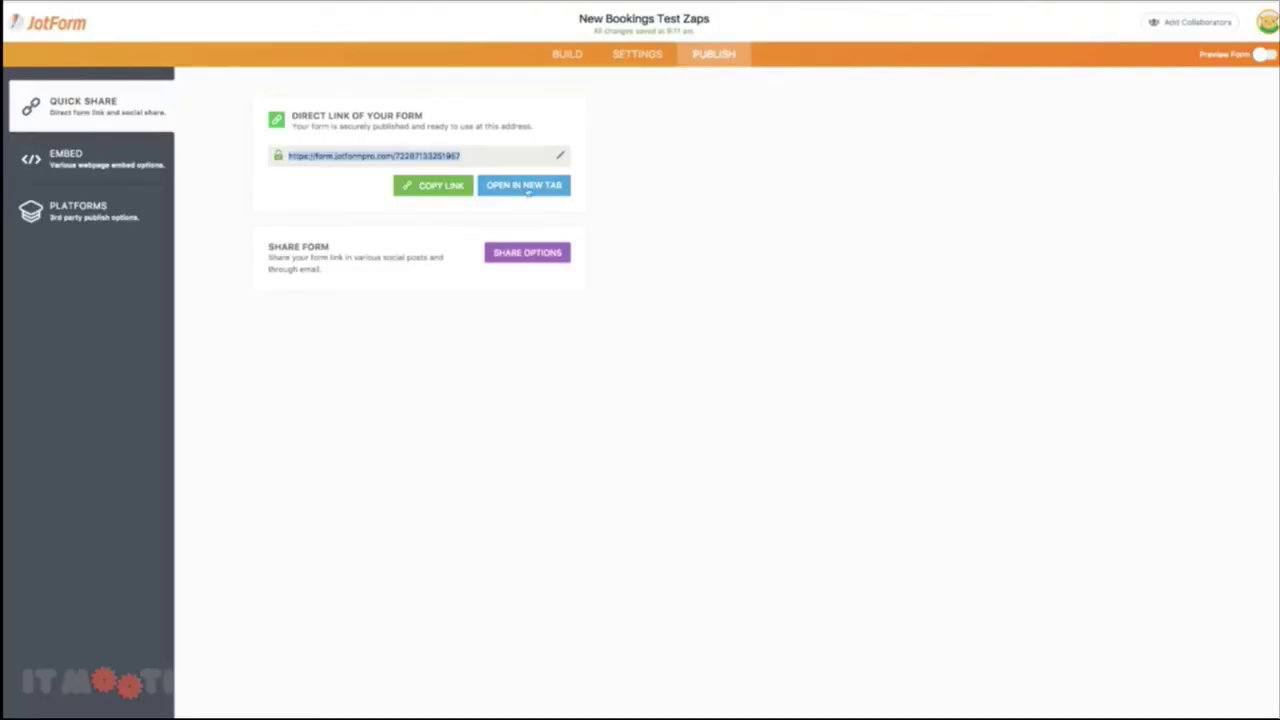
# In the live JotForm, enter company Test Company 2, country Andorra, and the contact's name and e-mail
pyautogui.click(527, 188)
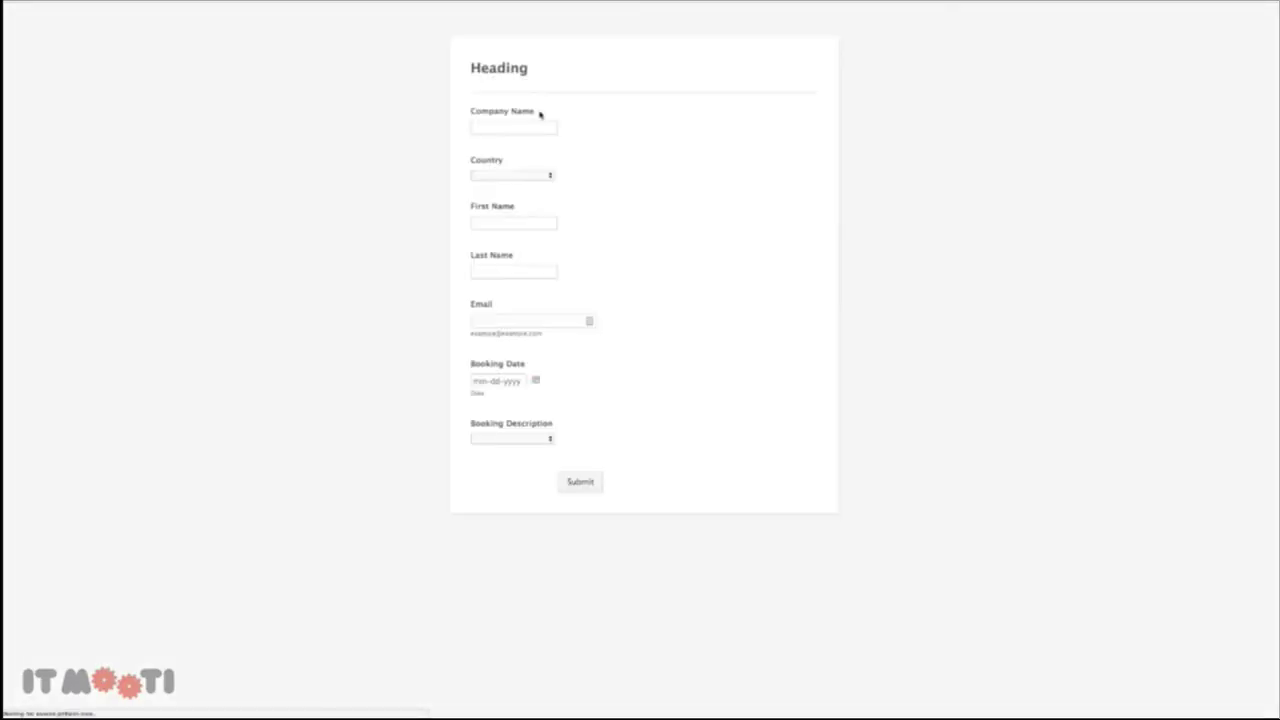
pyautogui.click(521, 130)
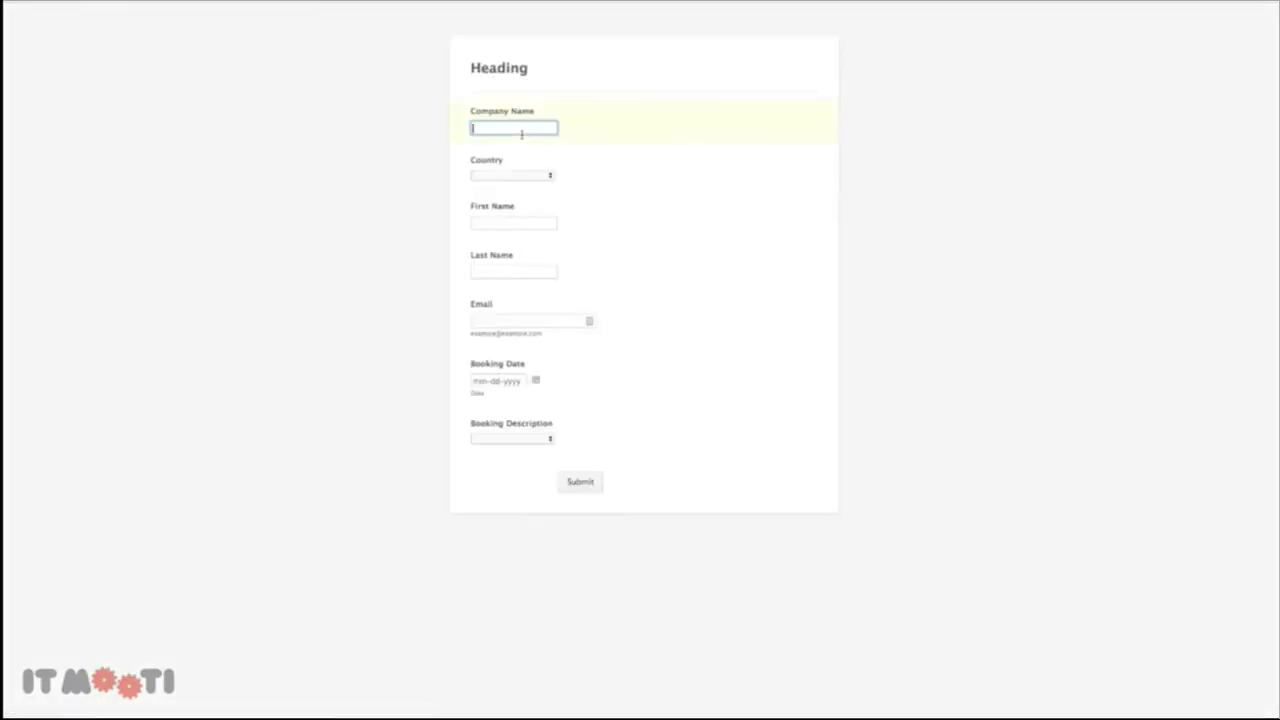
pyautogui.write('Test Company 2')
pyautogui.click(521, 176)
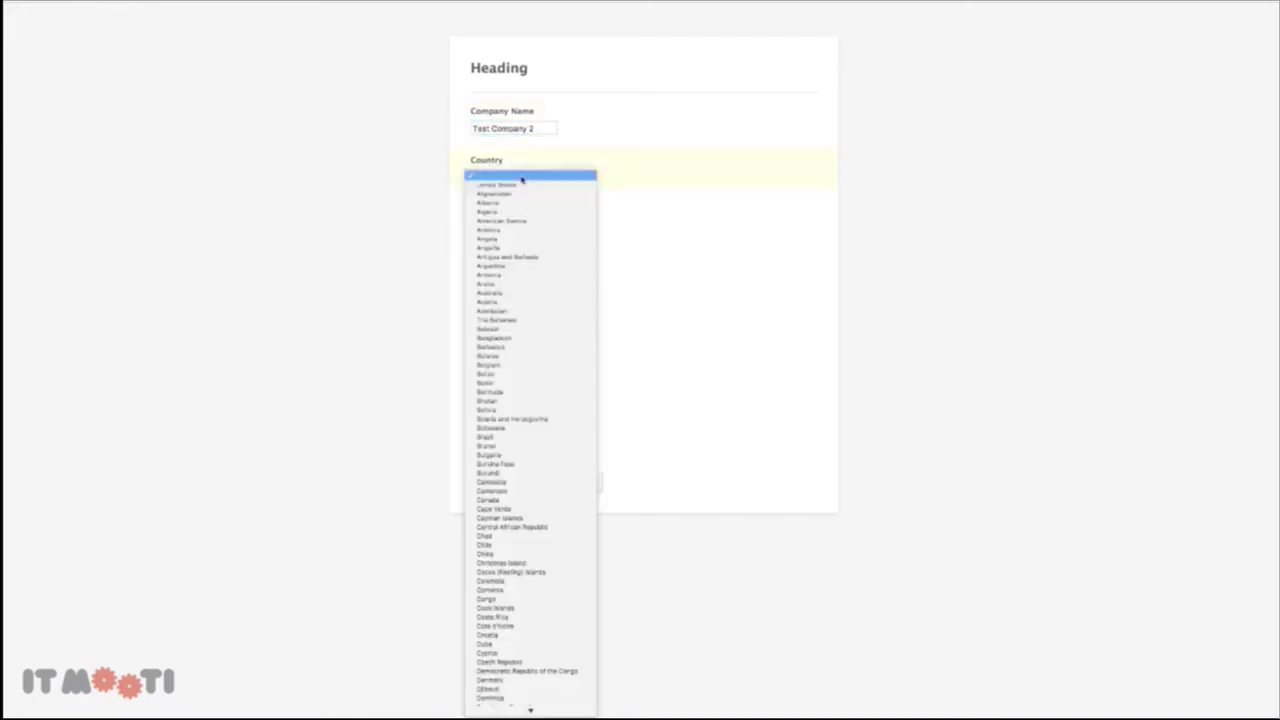
pyautogui.click(521, 232)
pyautogui.click(504, 229)
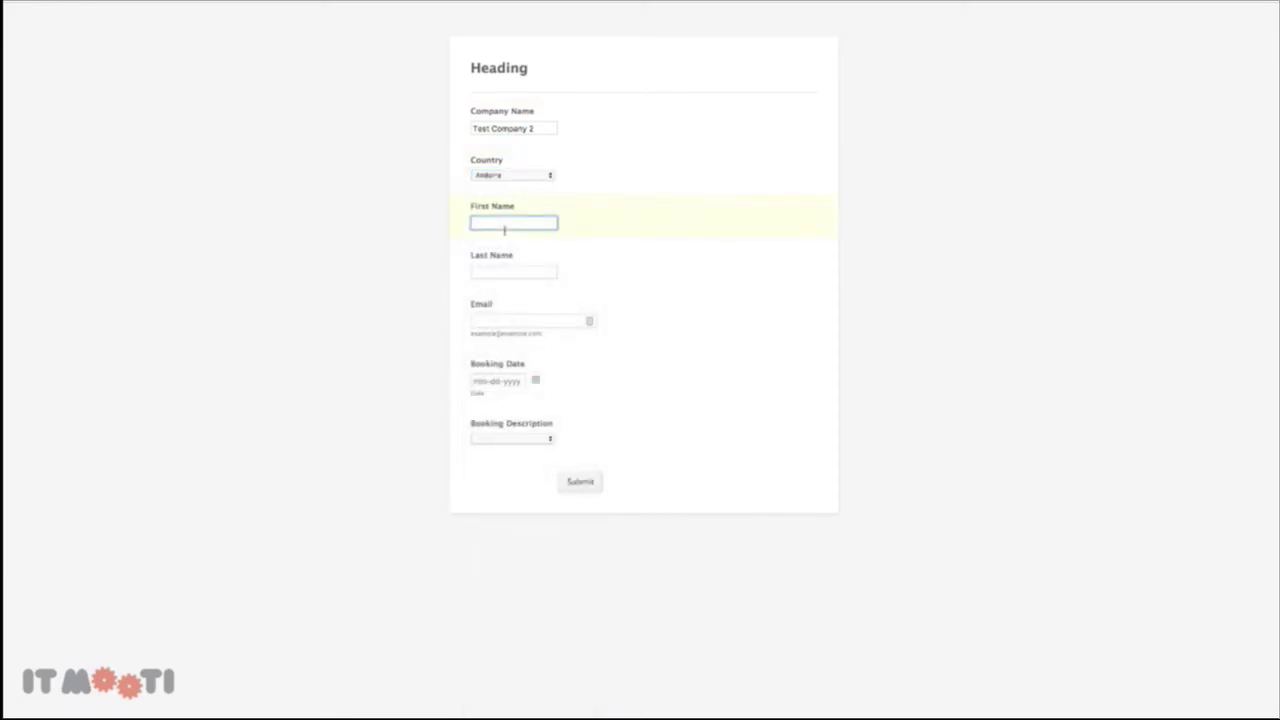
pyautogui.press('Tab')
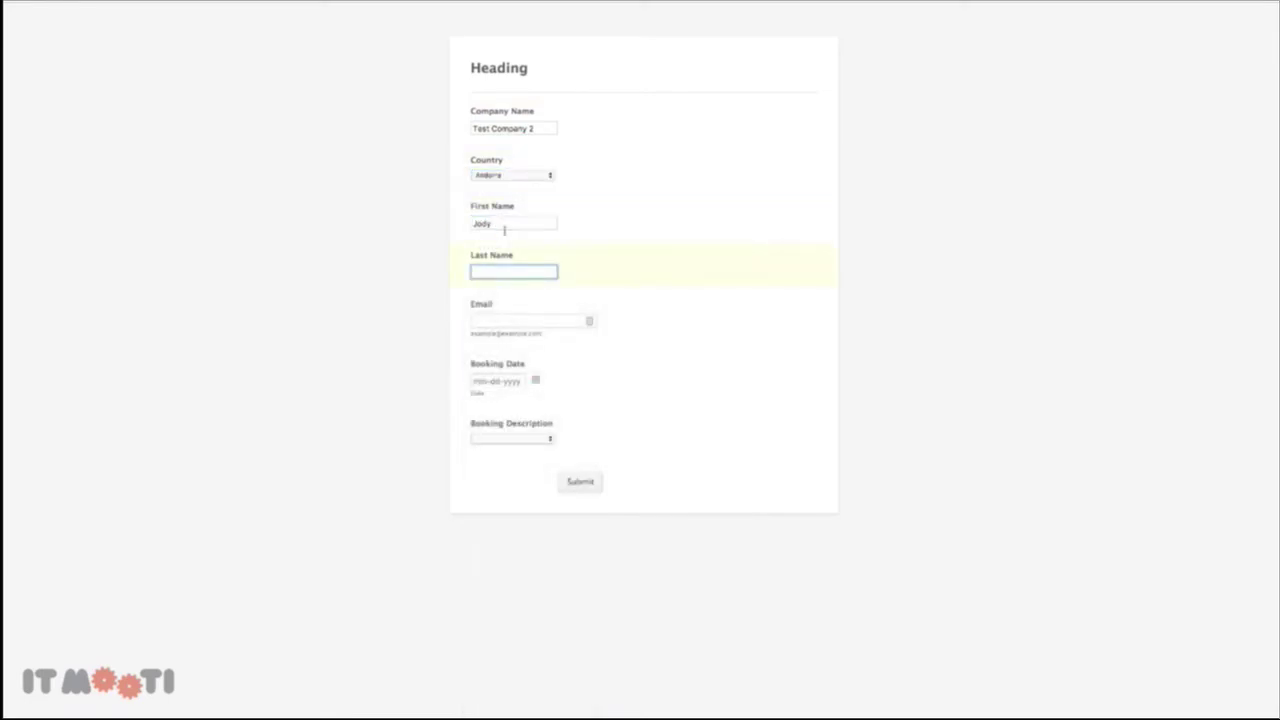
pyautogui.click(512, 325)
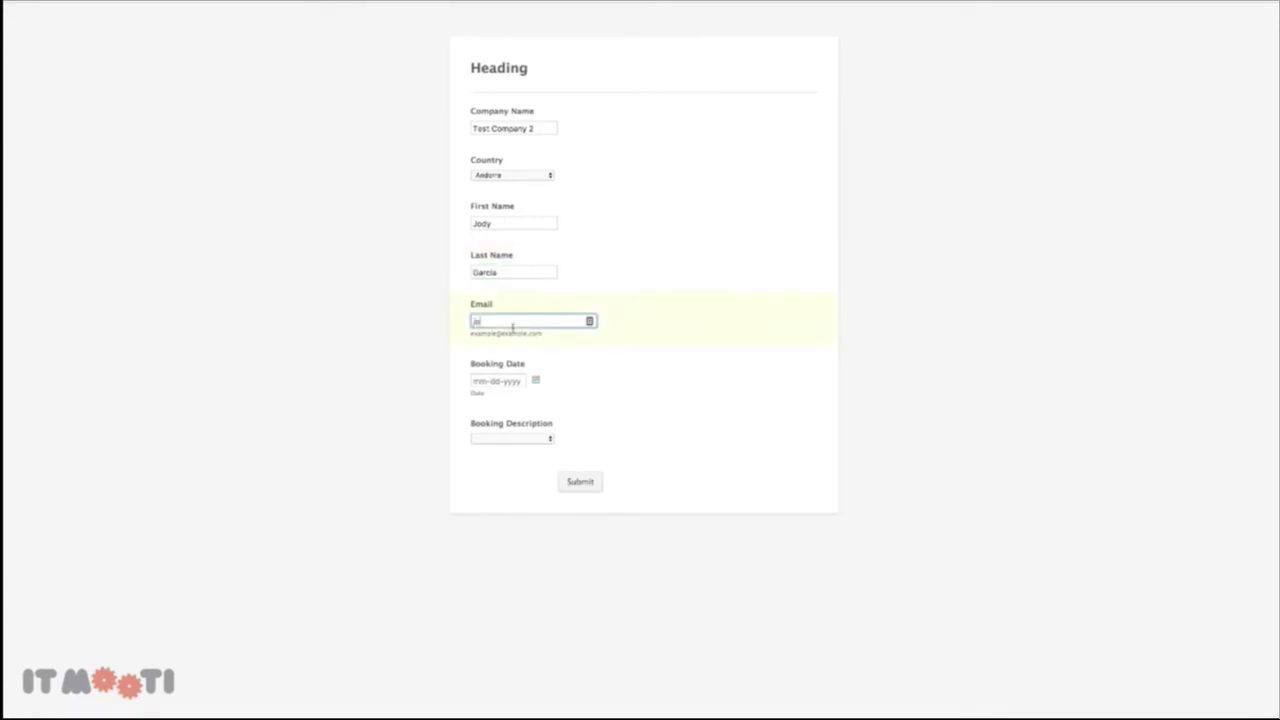
# Set the booking date to 09-12-2017, choose API Integration as the description, and submit
pyautogui.click(536, 380)
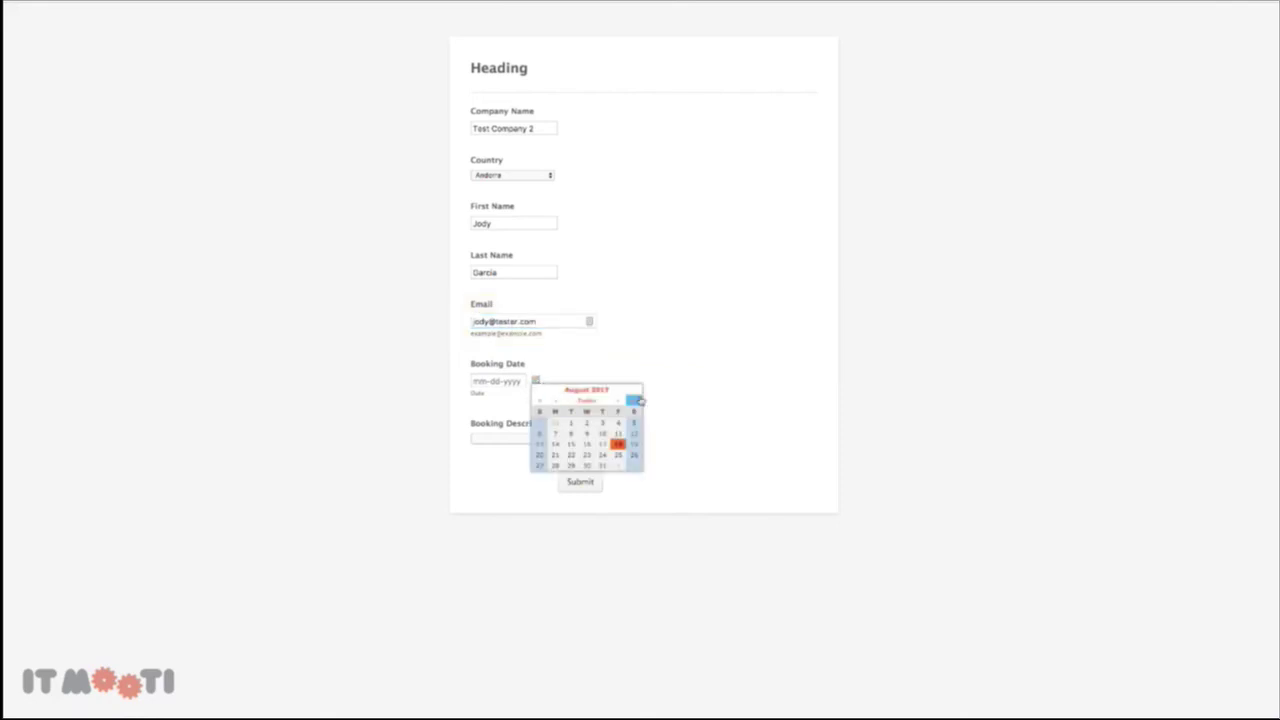
pyautogui.click(628, 400)
pyautogui.click(570, 443)
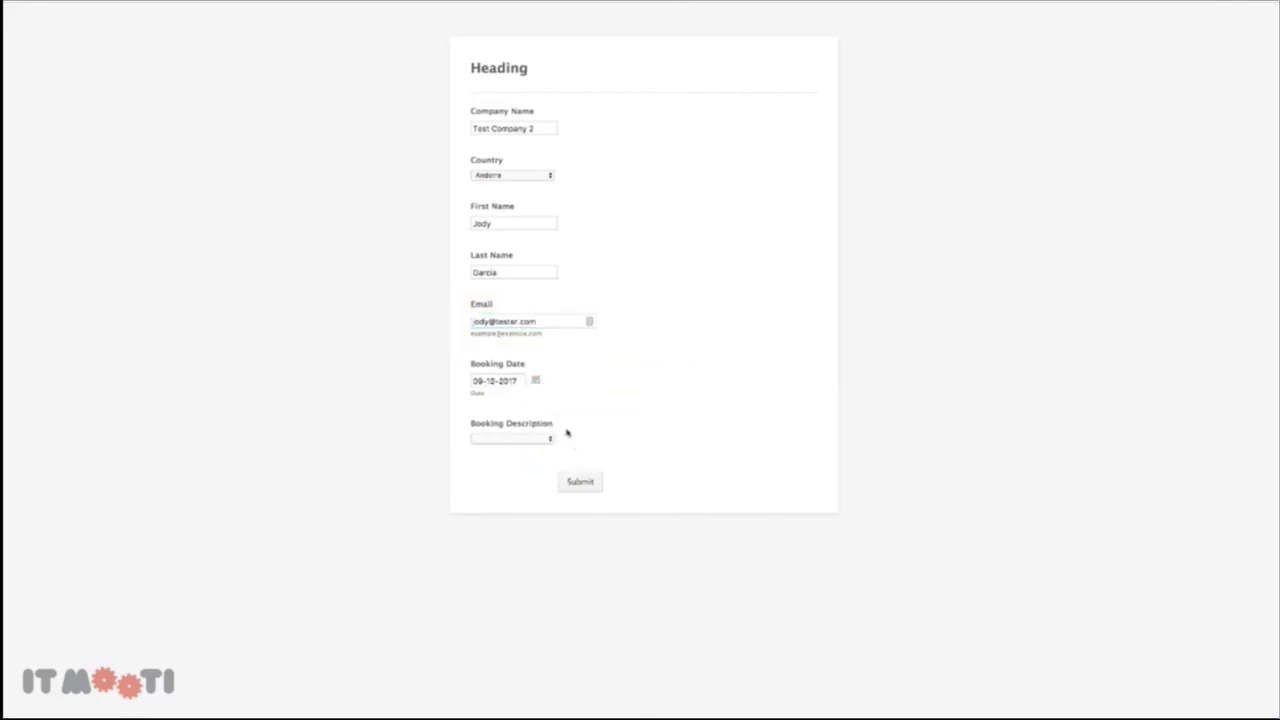
pyautogui.click(509, 438)
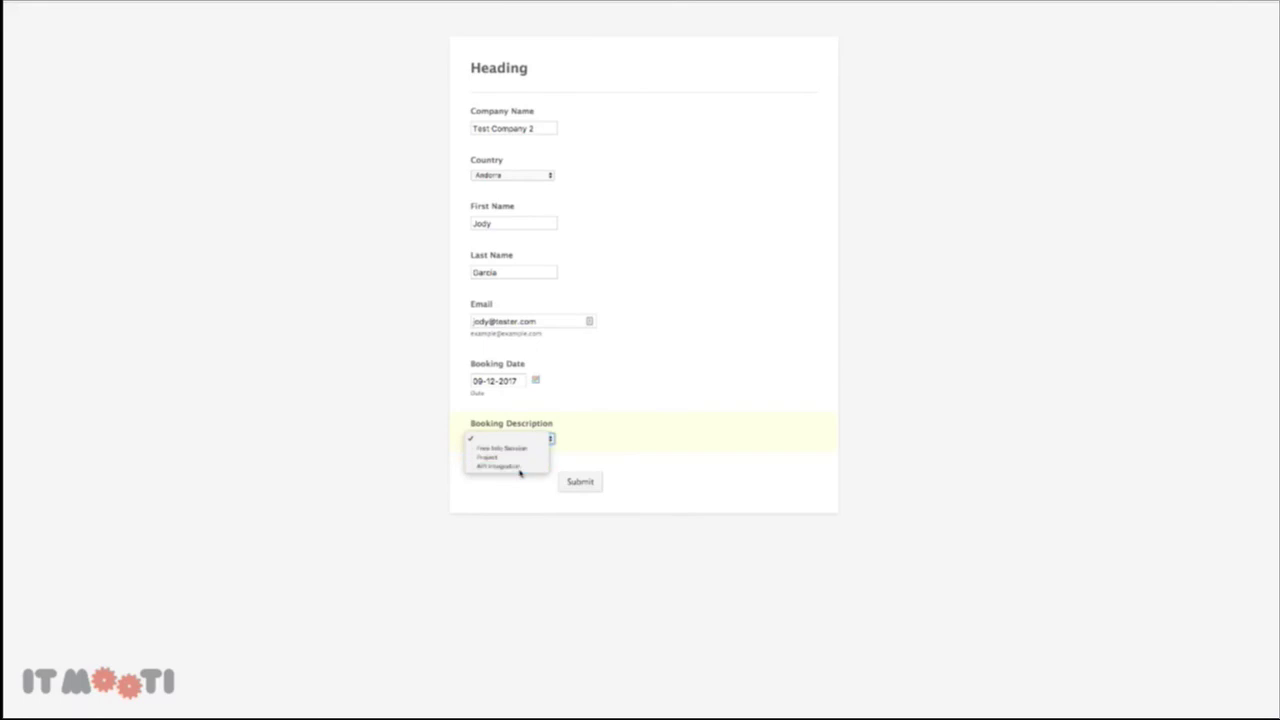
pyautogui.click(520, 467)
pyautogui.click(580, 482)
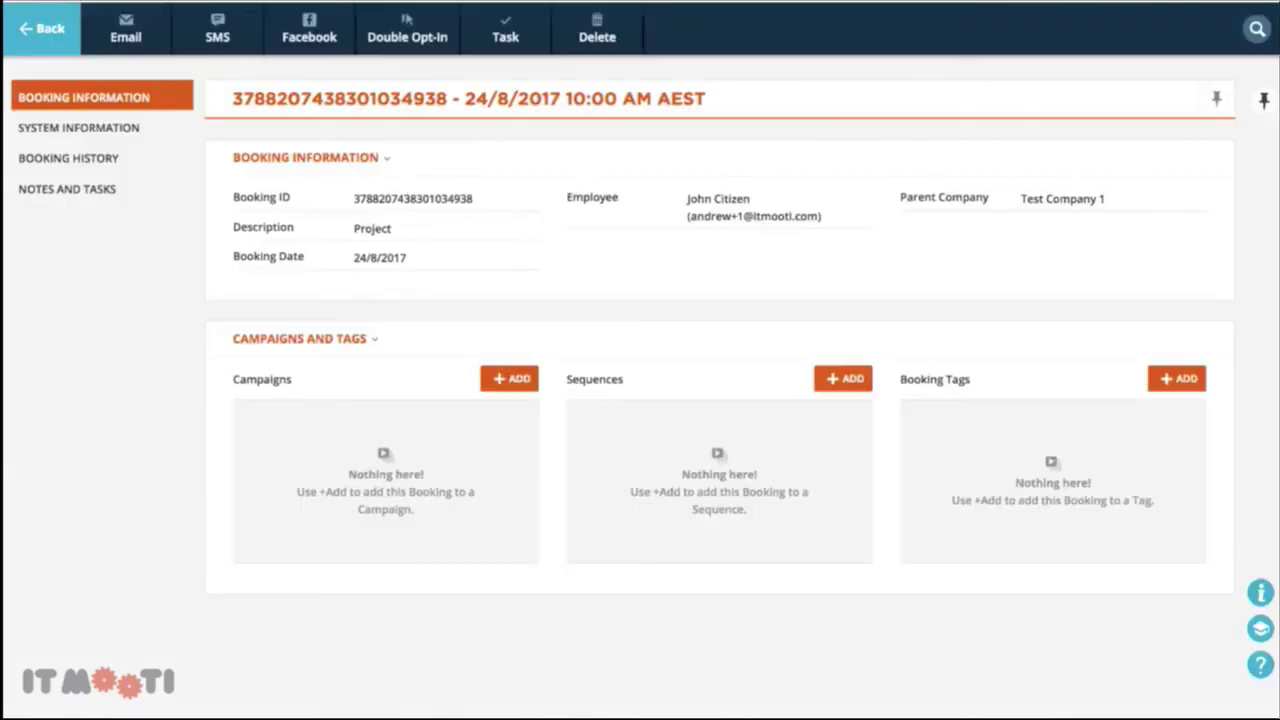
# Return to the Ontraport Bookings list and reload it to check for new bookings
pyautogui.click(55, 28)
pyautogui.moveTo(55, 28)
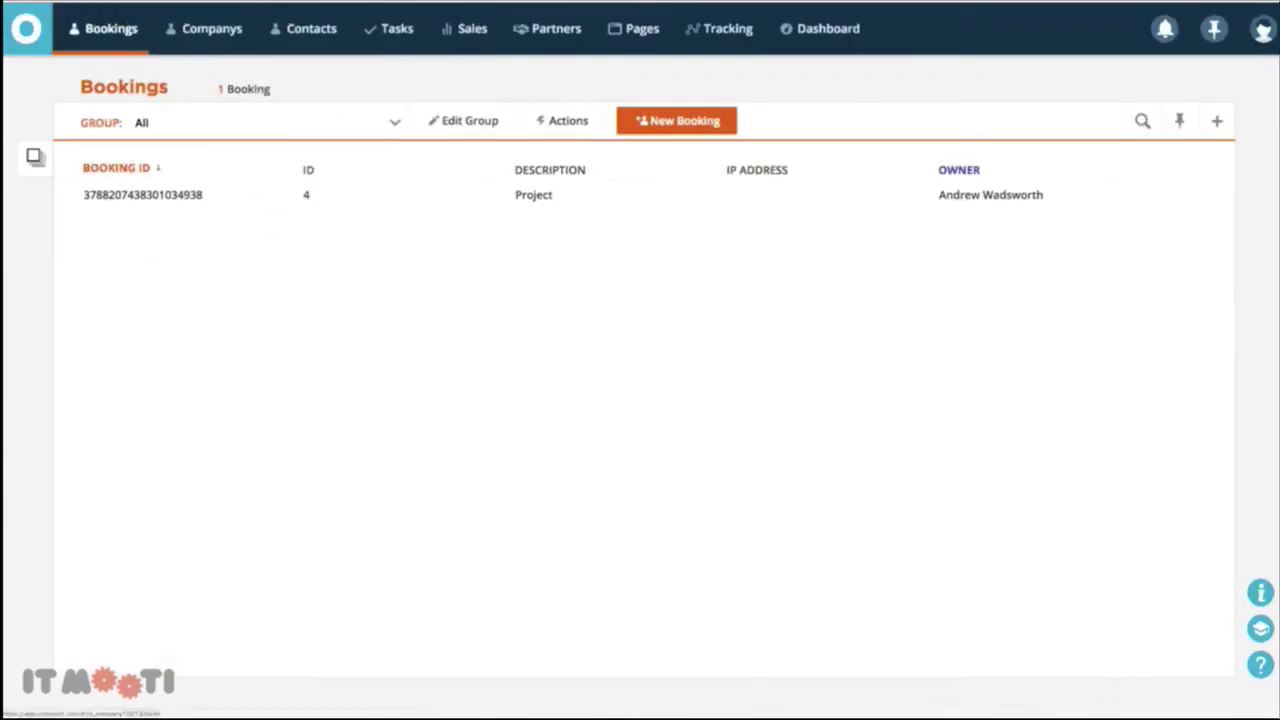
pyautogui.press('super+r')
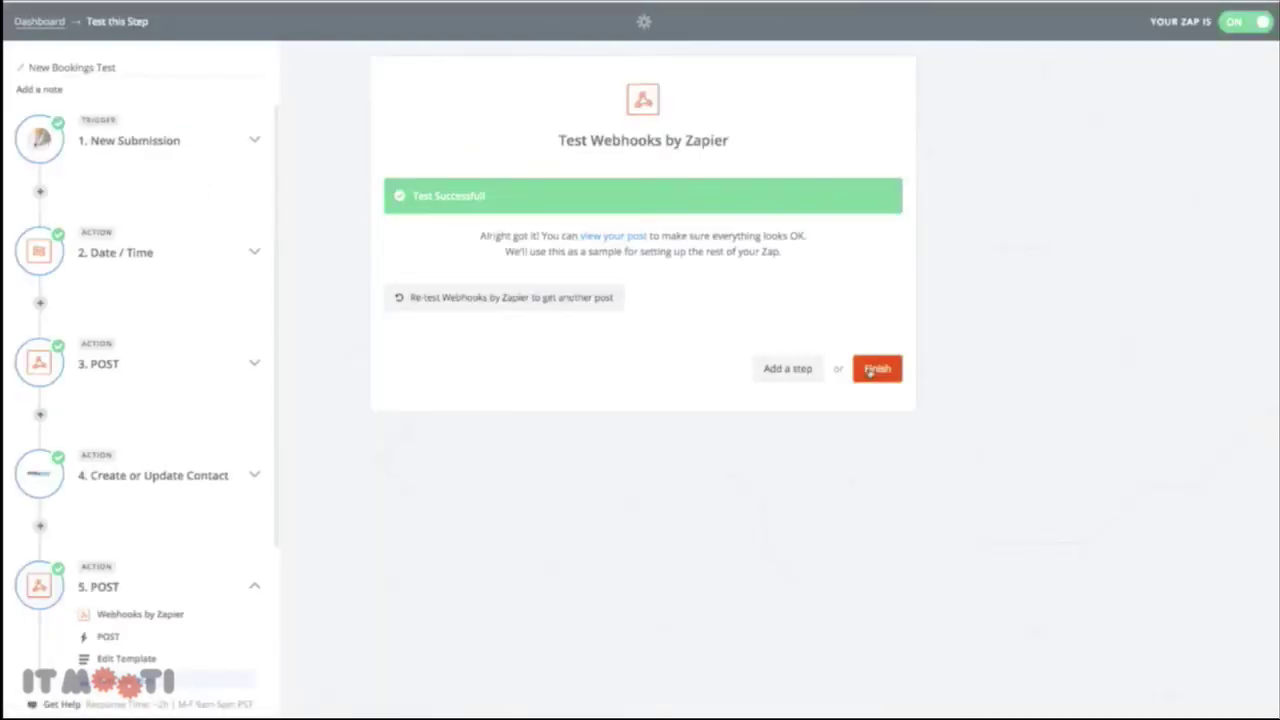
# Finish the New Bookings Test Zap and open its options in the BI Test dashboard folder
pyautogui.click(872, 370)
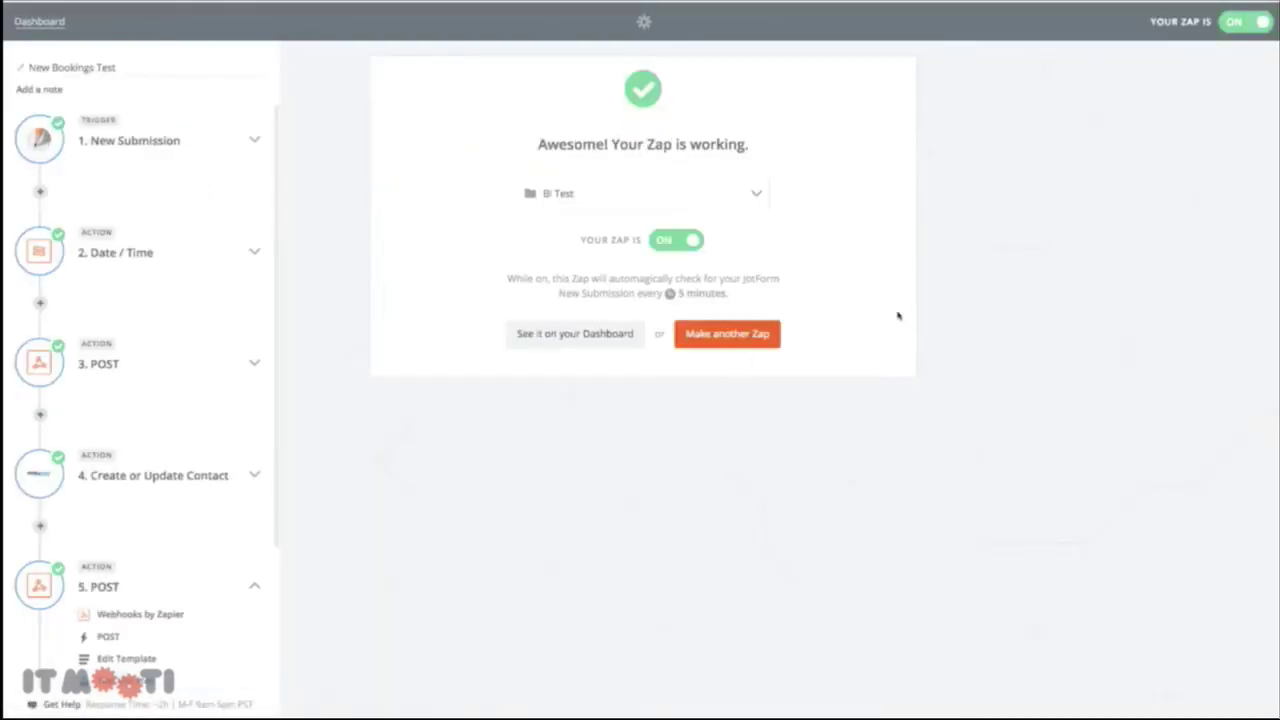
pyautogui.click(562, 336)
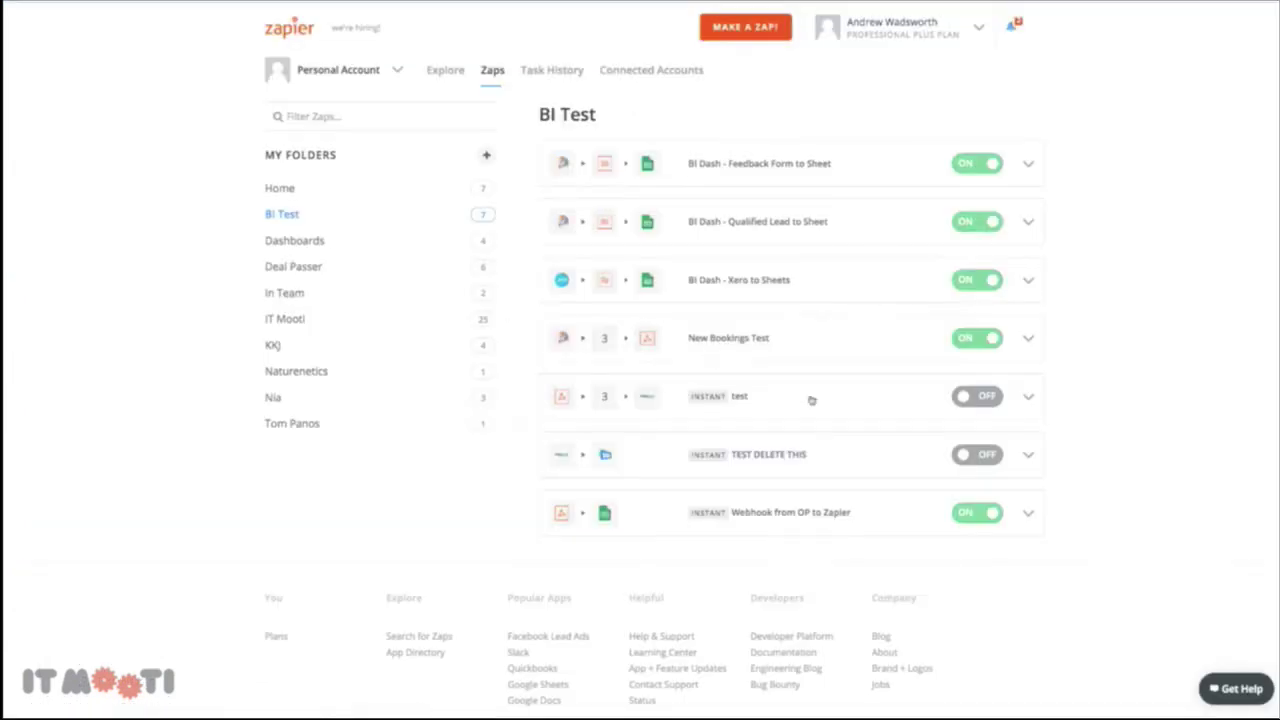
pyautogui.click(1026, 341)
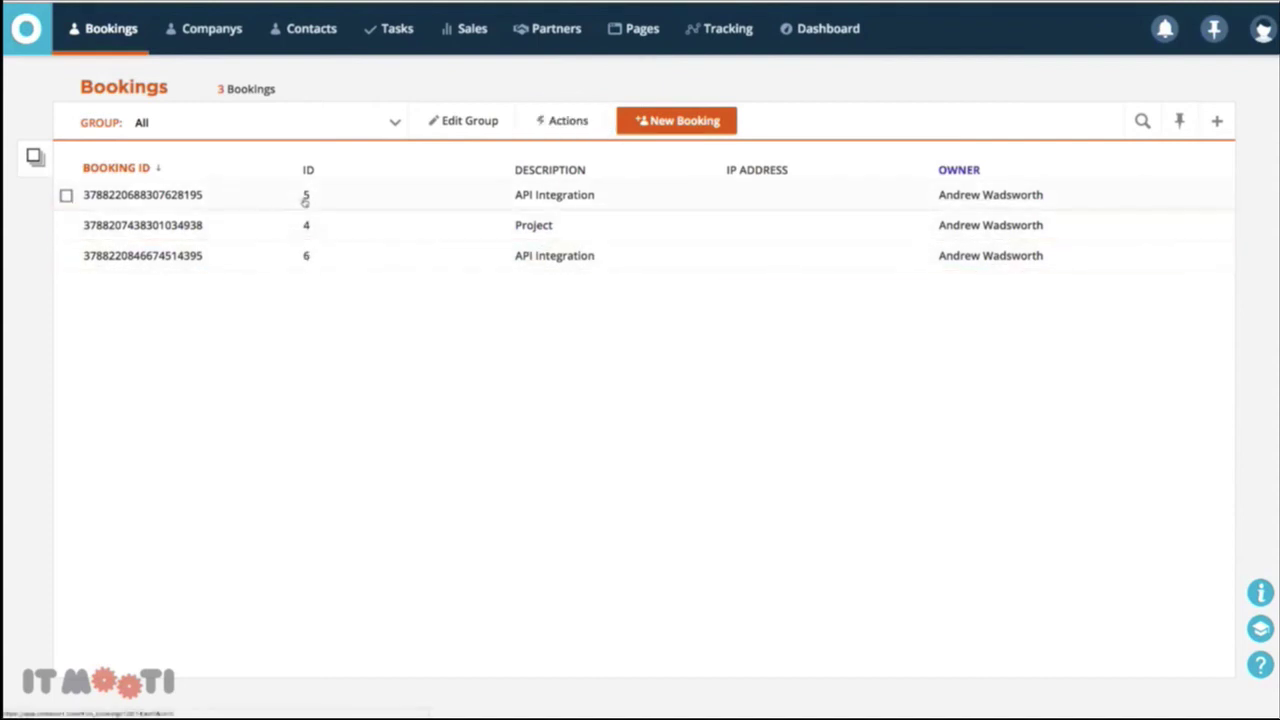
# Inspect the first and third booking records in Ontraport, returning to the Bookings list after each
pyautogui.click(195, 196)
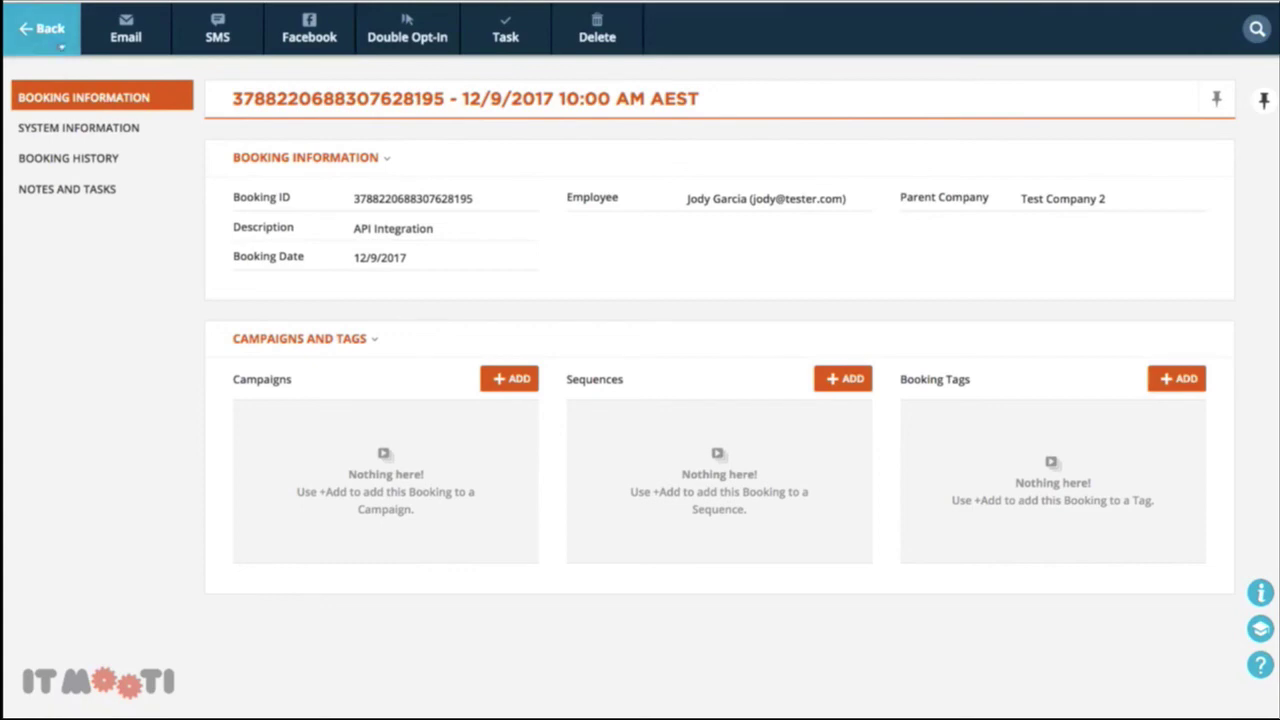
pyautogui.click(36, 38)
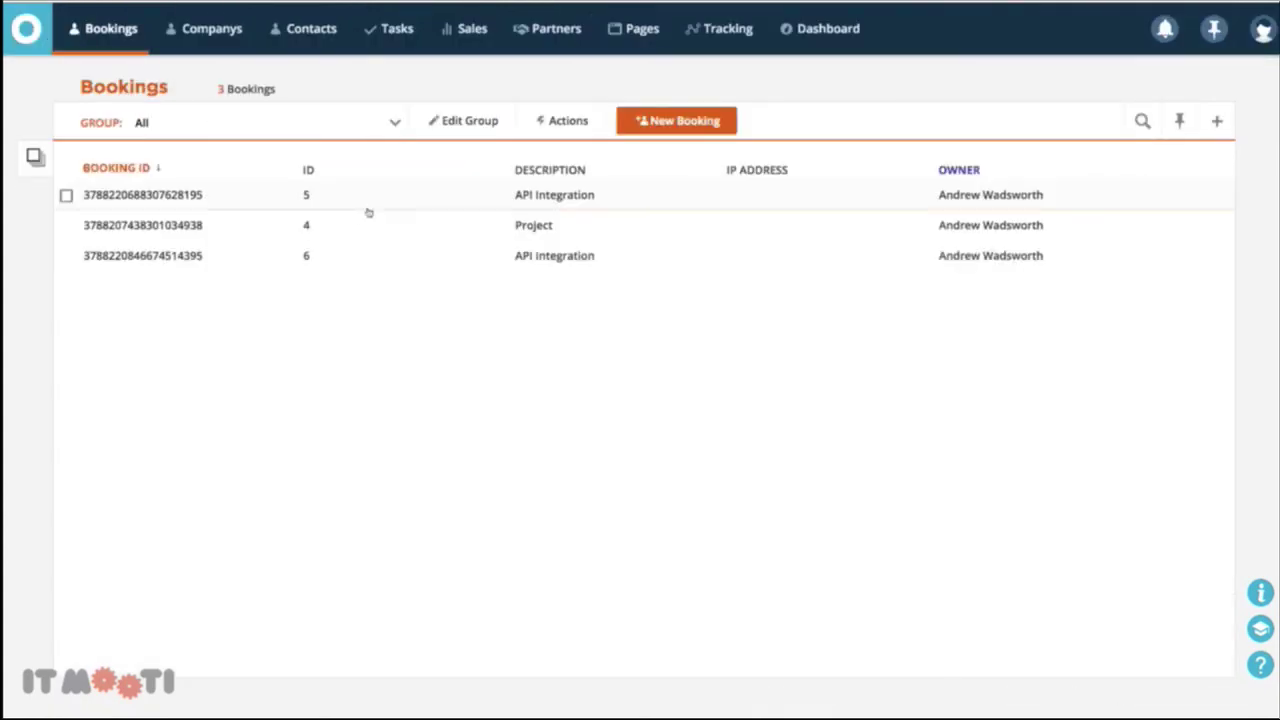
pyautogui.click(172, 257)
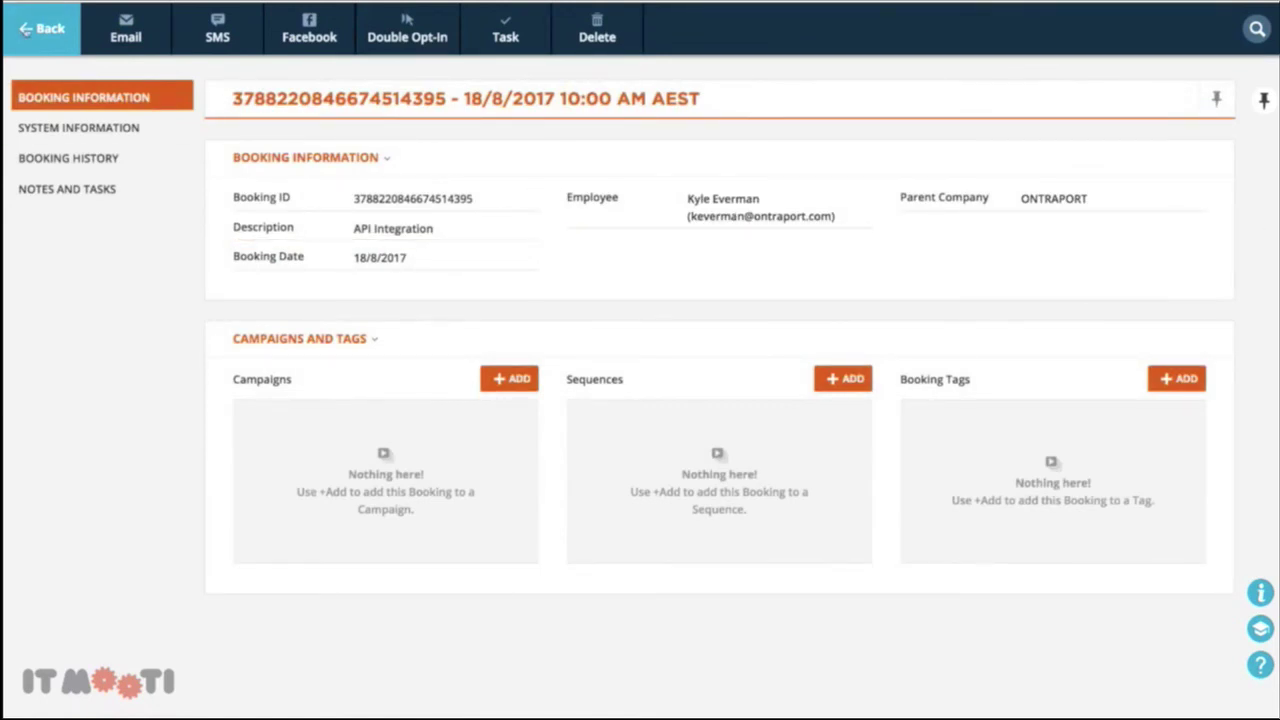
pyautogui.click(36, 32)
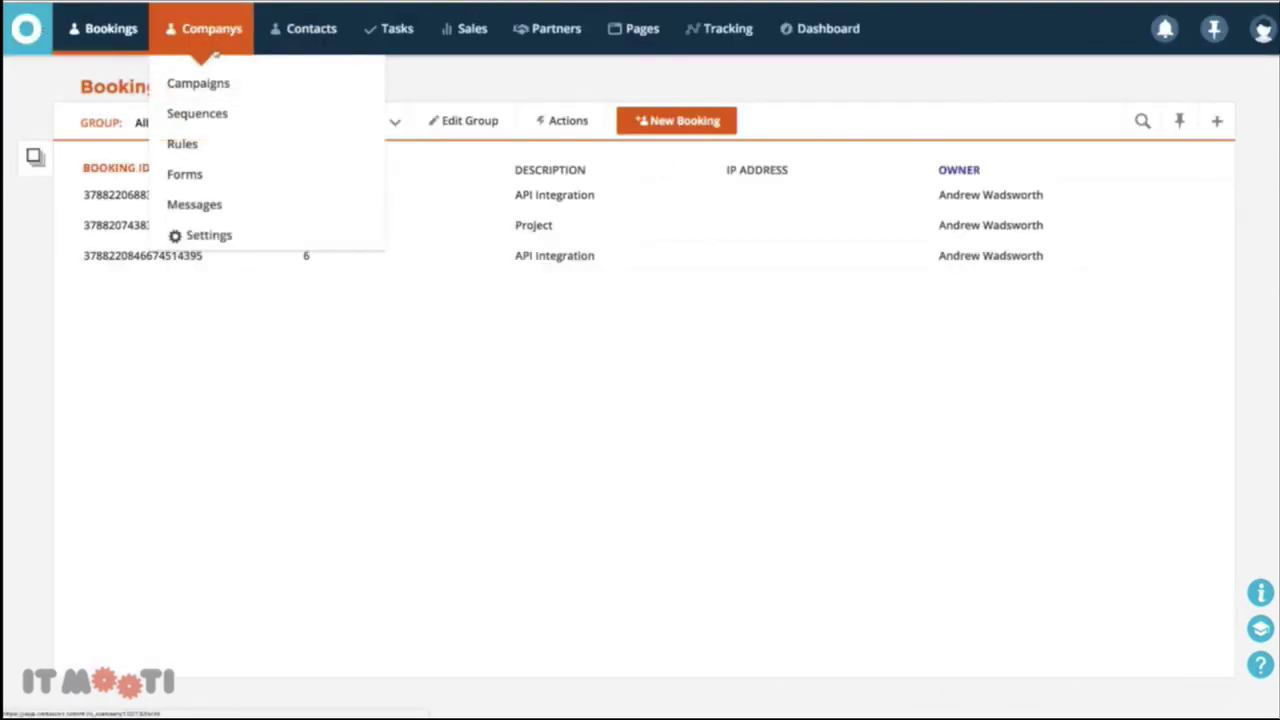
# Check the ONTRAPORT company record's linked Employees and Bookings, then view the Contacts list
pyautogui.click(208, 40)
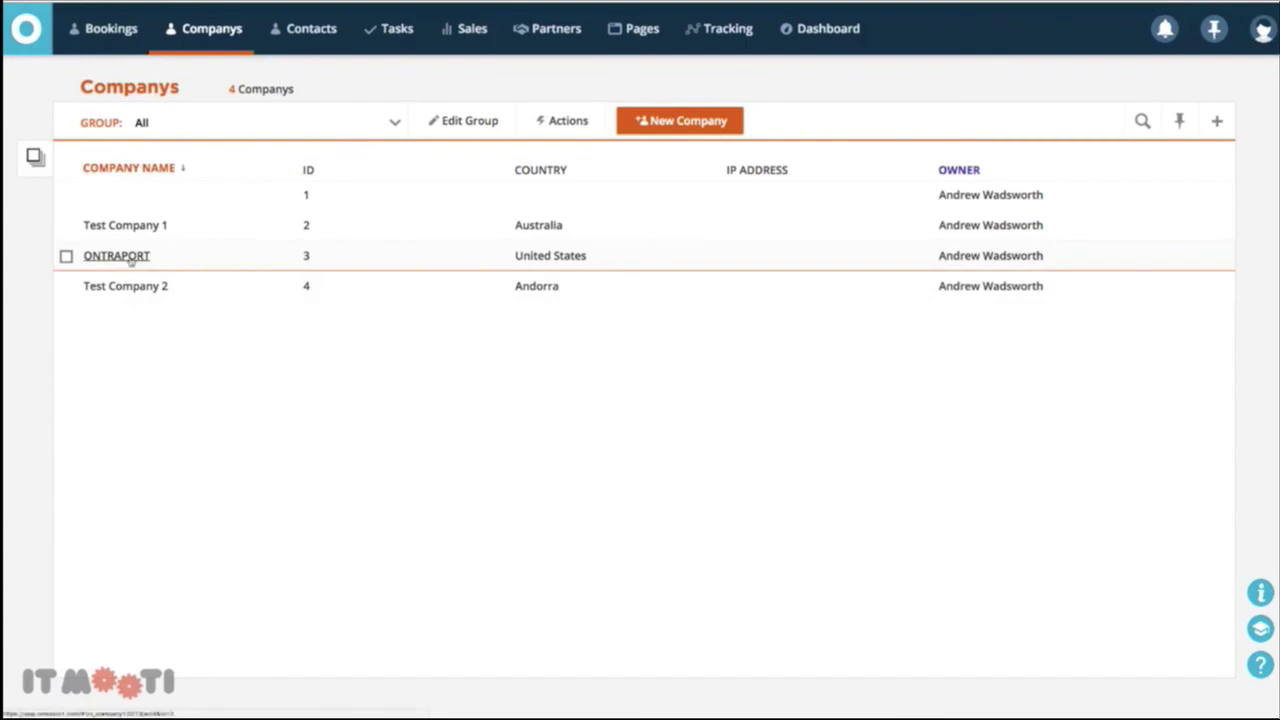
pyautogui.click(145, 257)
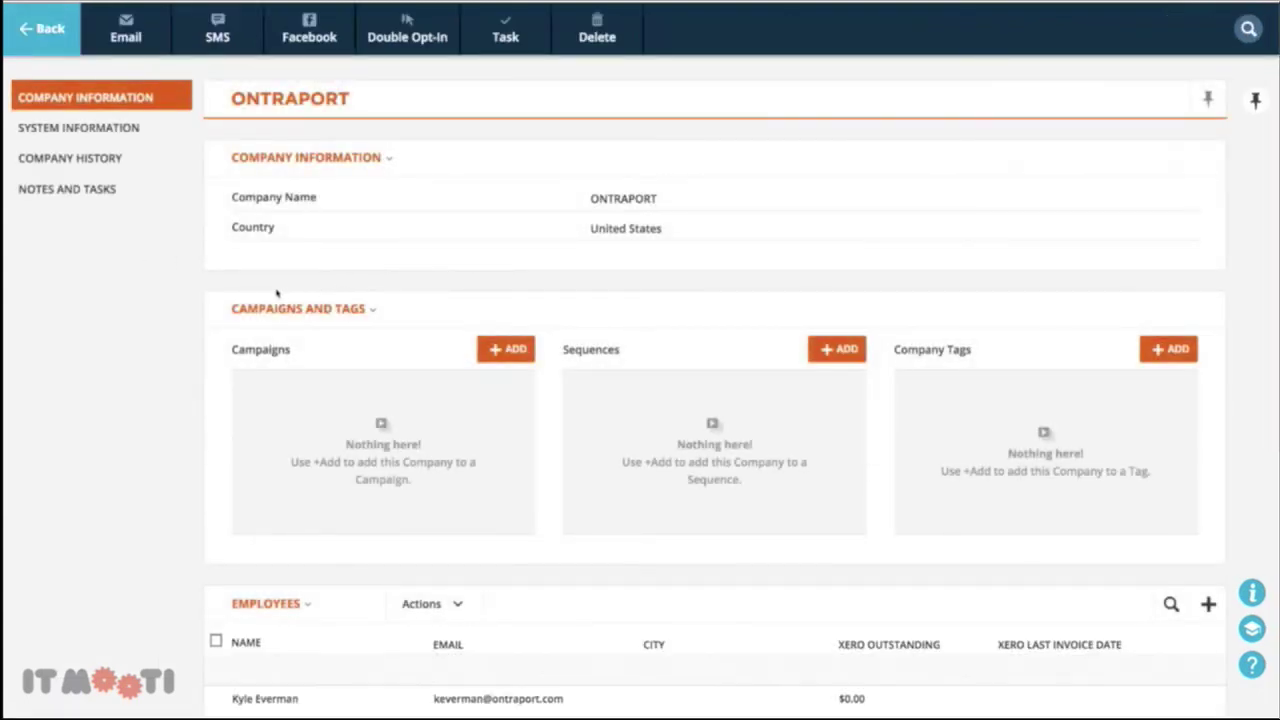
pyautogui.scroll(-2, 267, 295)
pyautogui.scroll(2, 267, 295)
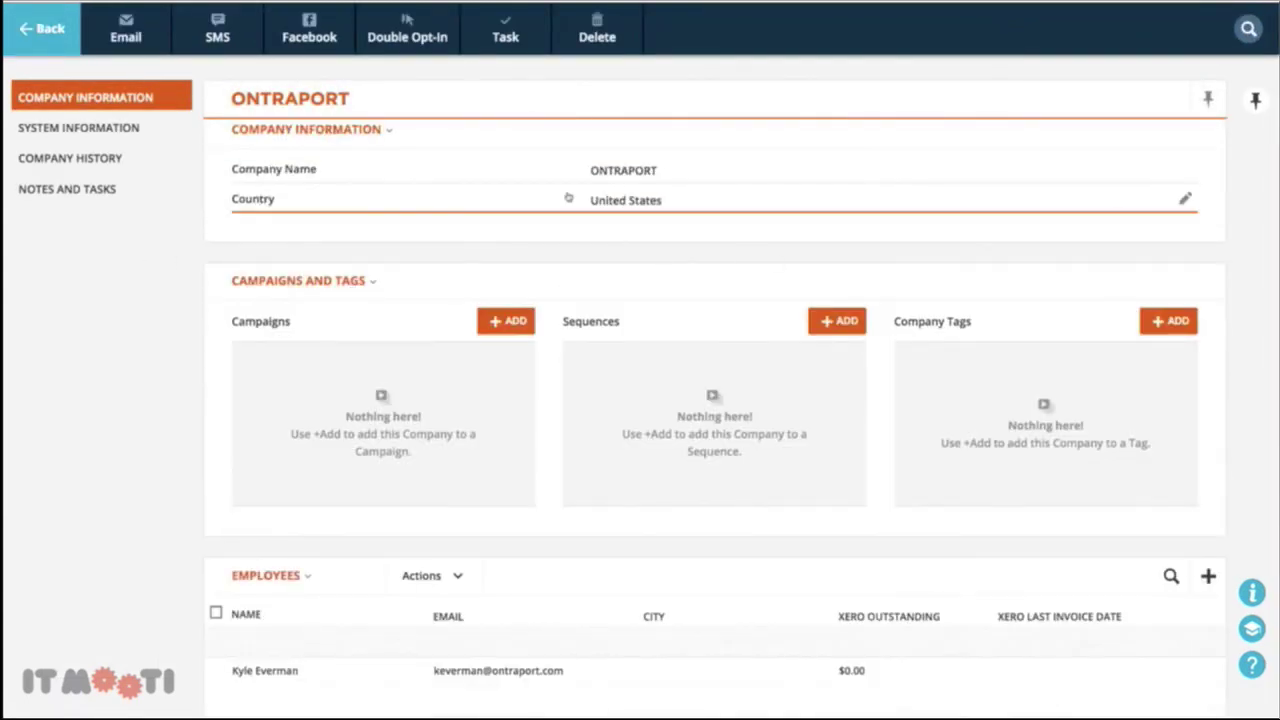
pyautogui.scroll(-2, 241, 291)
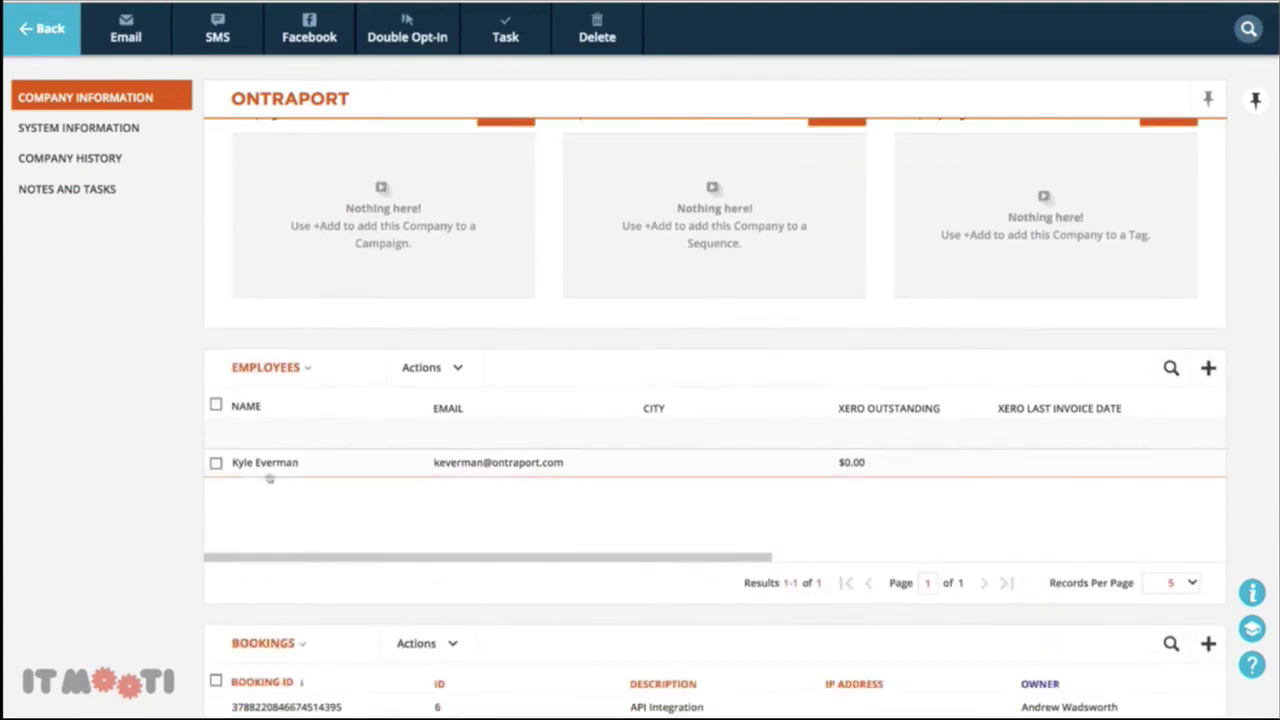
pyautogui.scroll(-2, 345, 441)
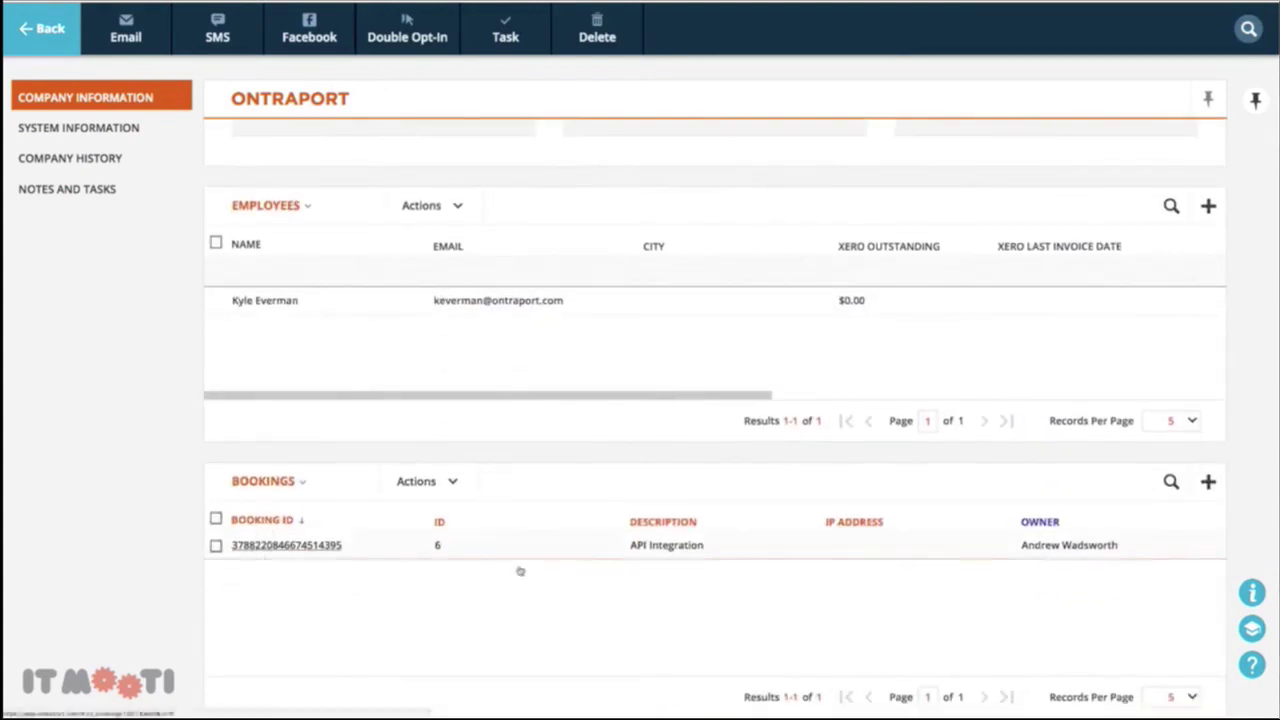
pyautogui.click(44, 30)
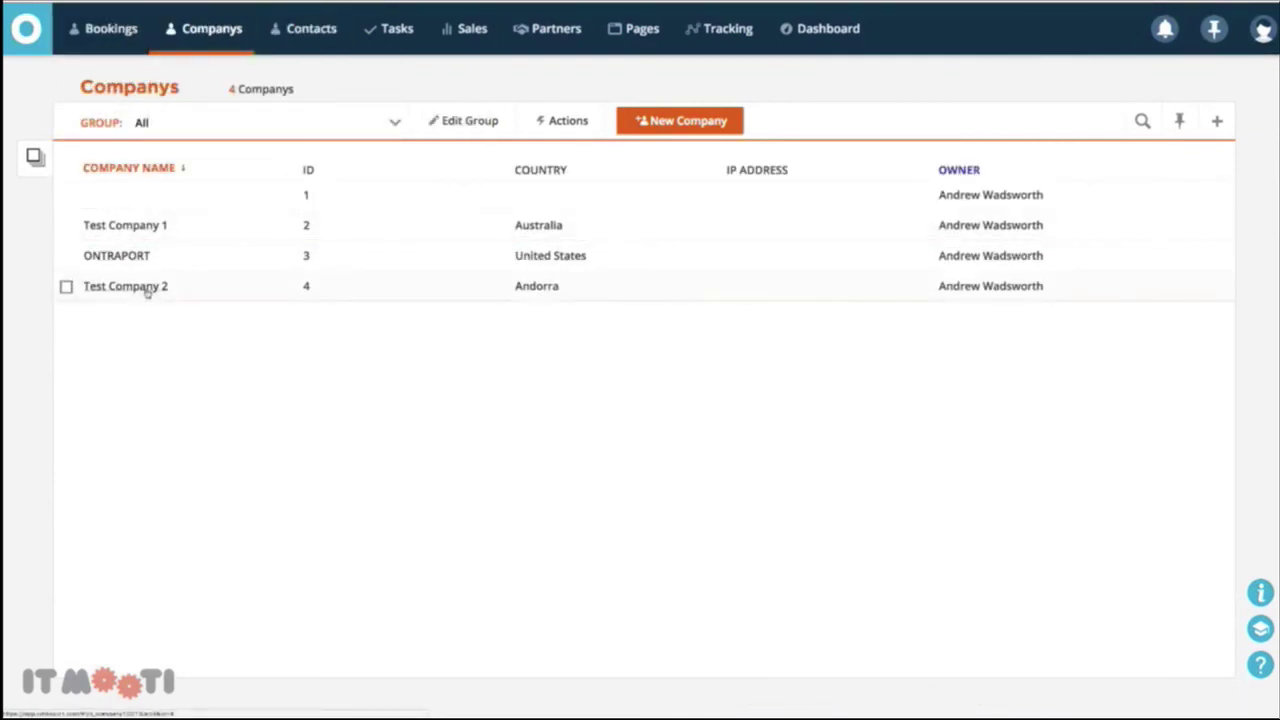
pyautogui.click(301, 40)
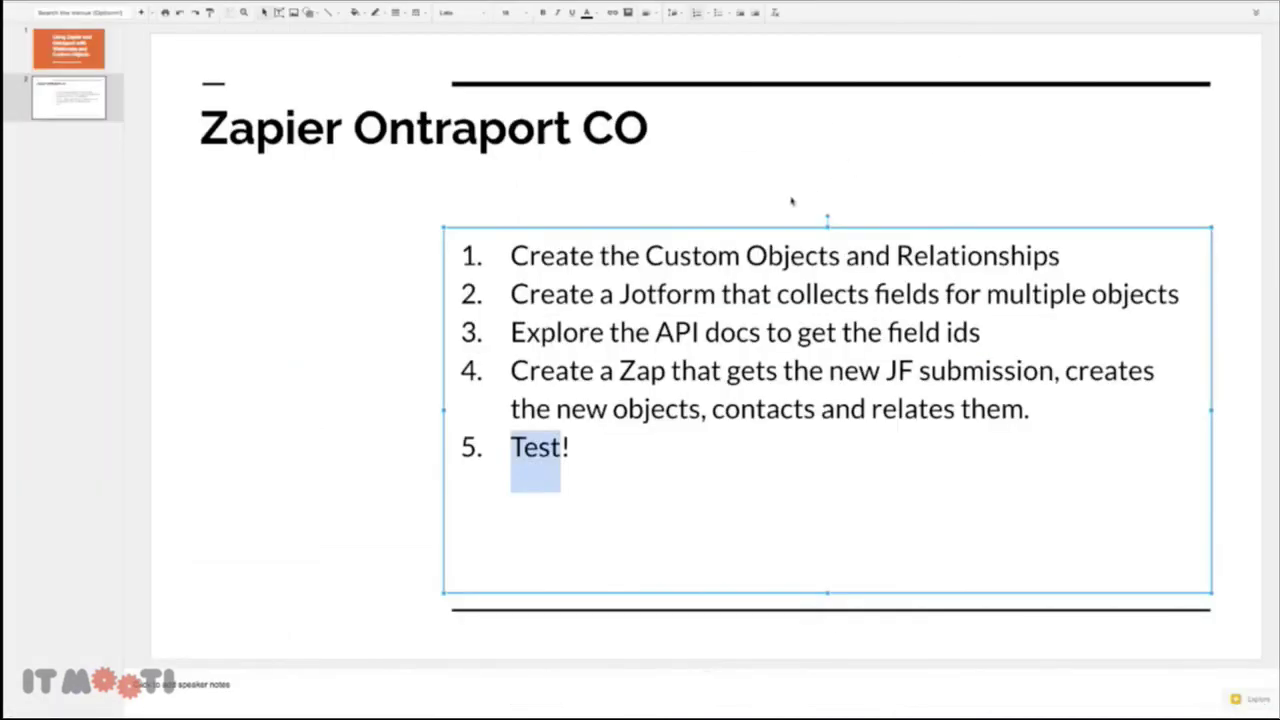
# Deselect the five-step list text box on the Zapier Ontraport CO slide
pyautogui.click(791, 202)
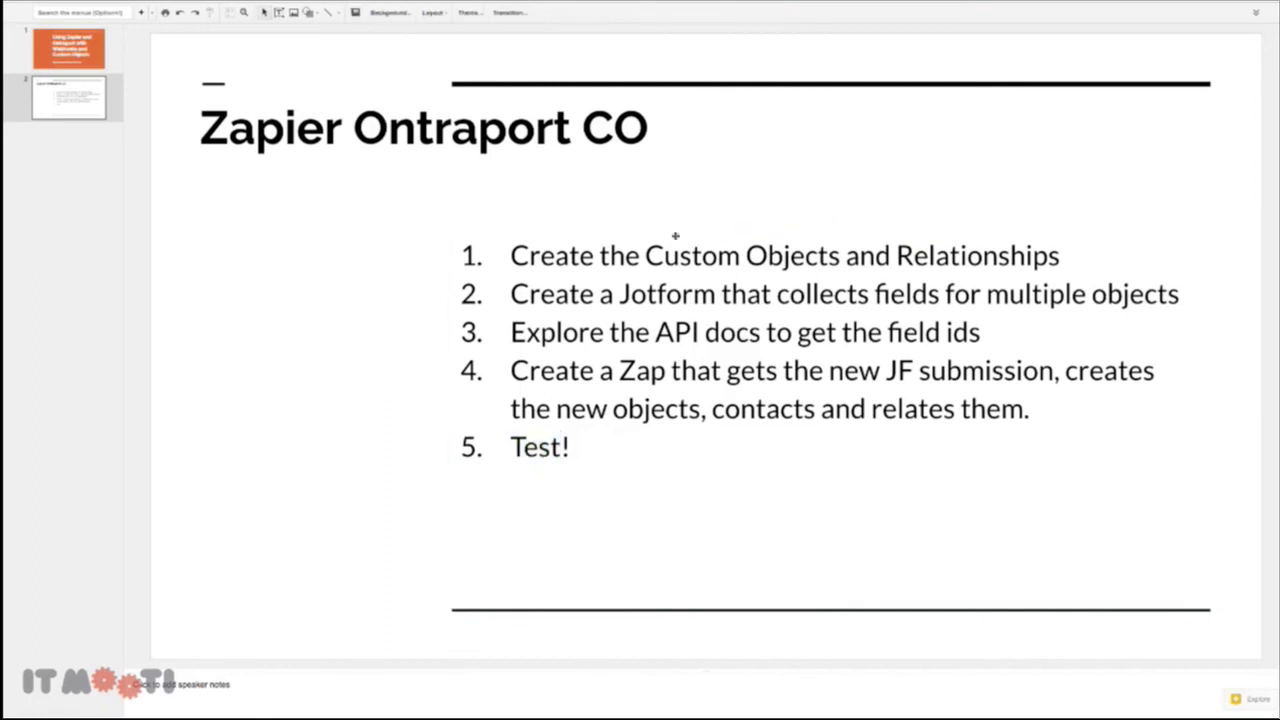